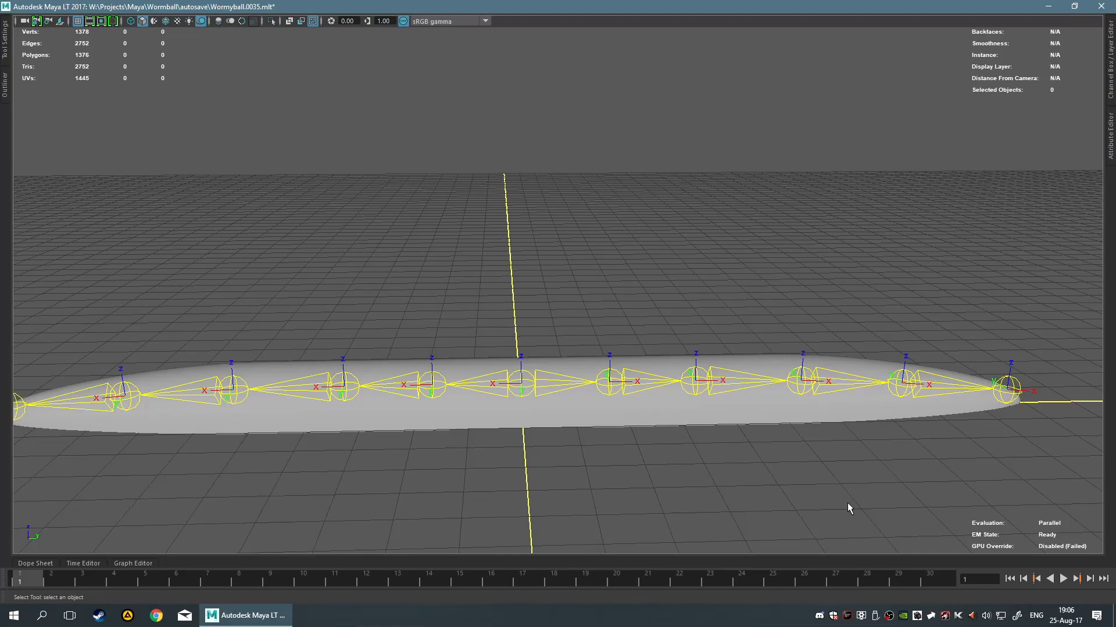
# Select the worm mesh and pick a single vertex on its front side near the middle, in vertex selection mode.
pyautogui.click(602, 423)
pyautogui.scroll(4, 610, 447)
pyautogui.keyDown('alt'); pyautogui.moveTo(622, 480); pyautogui.dragTo(577, 388, button='middle'); pyautogui.keyUp('alt')
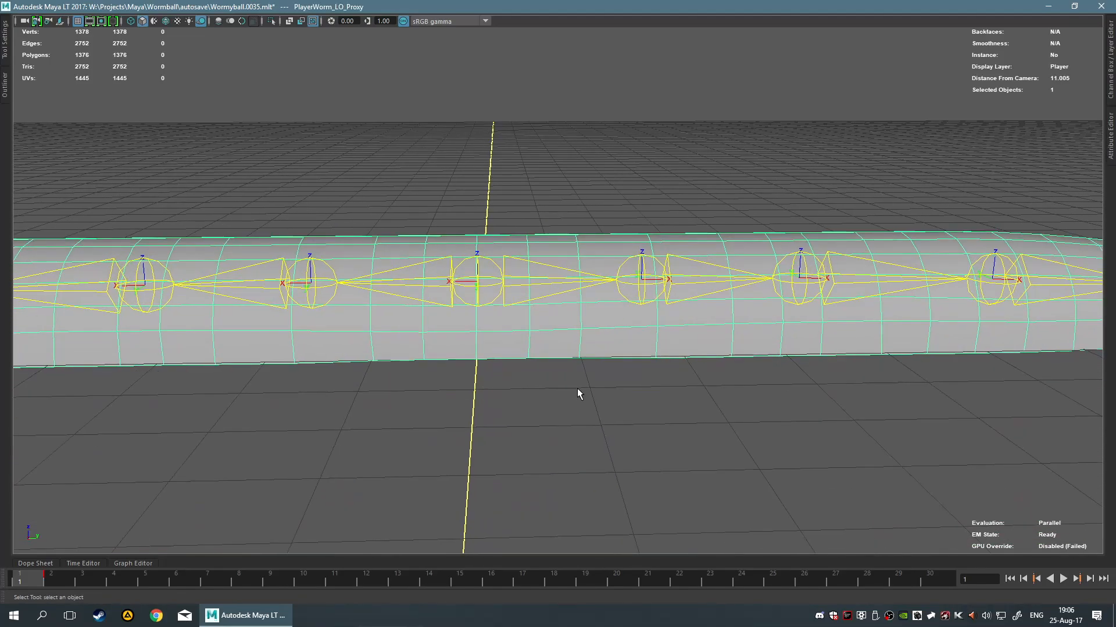
pyautogui.scroll(3, 587, 366)
pyautogui.moveTo(609, 318)
pyautogui.keyDown('ctrl'); pyautogui.mouseDown(button='right')
pyautogui.moveTo(604, 302)
pyautogui.moveTo(610, 320)
pyautogui.moveTo(527, 301)
pyautogui.moveTo(547, 336)
pyautogui.moveTo(610, 324)
pyautogui.mouseUp(button='right'); pyautogui.keyUp('ctrl')
pyautogui.press('F9')
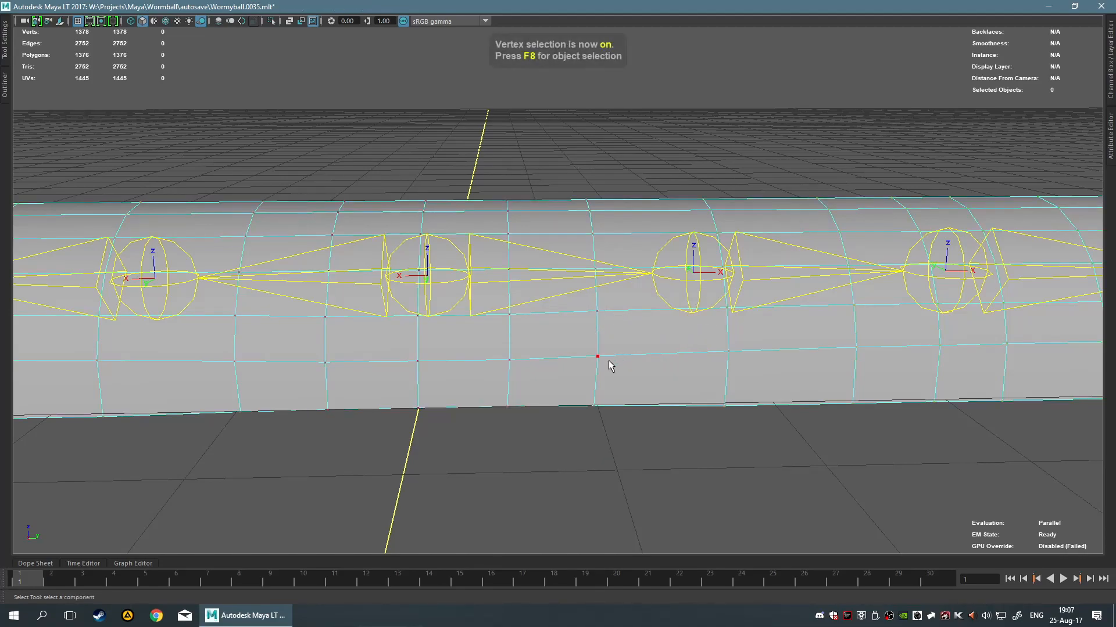
pyautogui.click(598, 356)
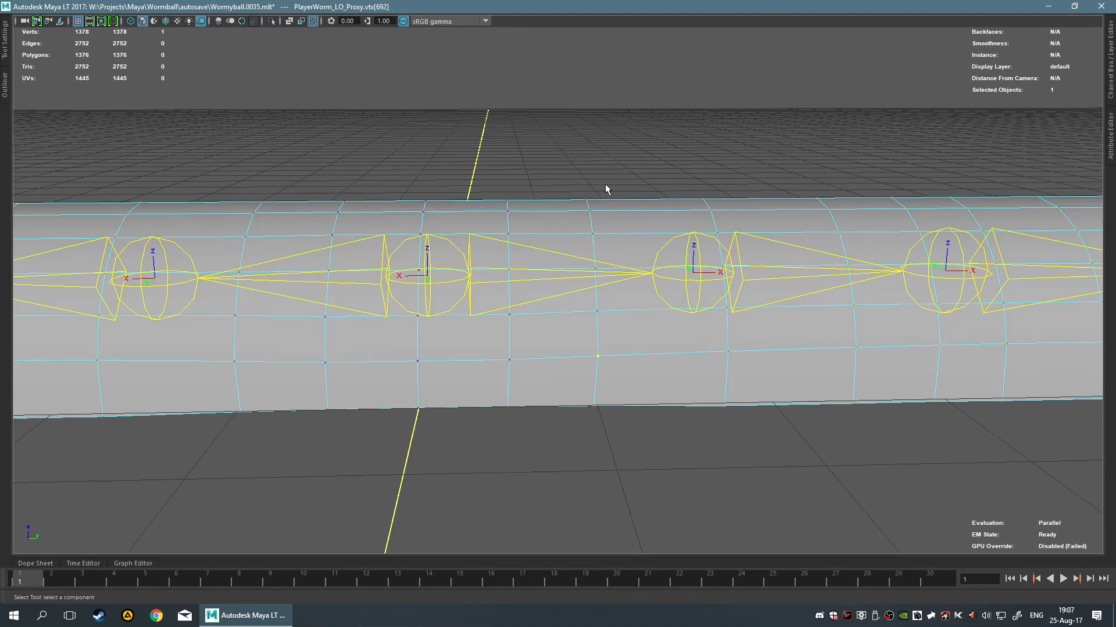
# Select the edge loop around the worm through the picked vertex and convert the loop to vertices.
pyautogui.keyDown('alt'); pyautogui.moveTo(629, 237); pyautogui.dragTo(628, 243); pyautogui.keyUp('alt')
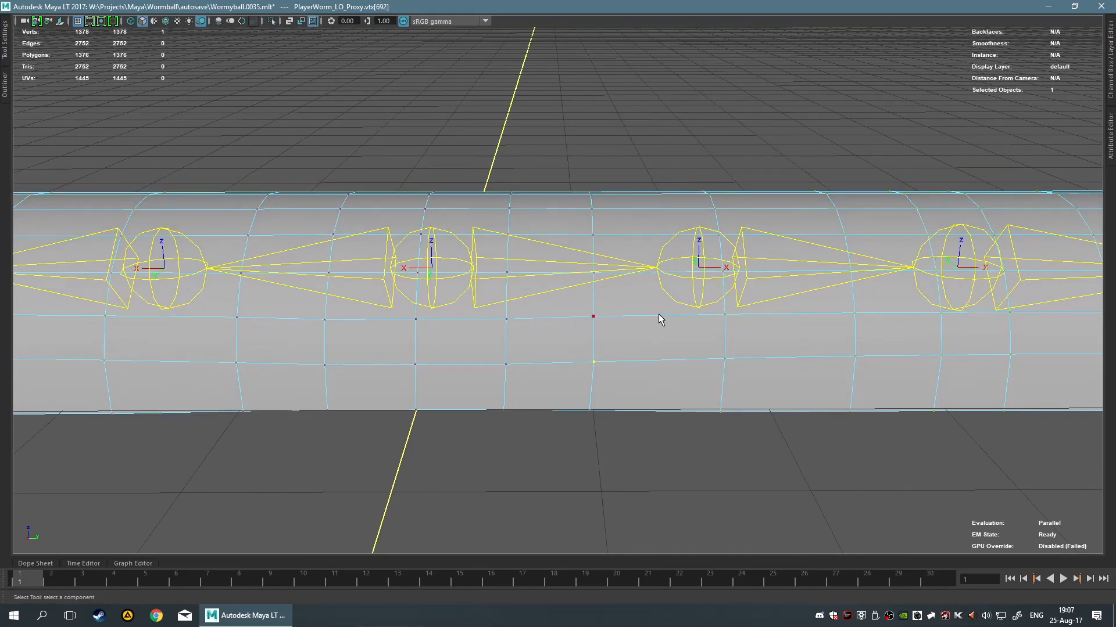
pyautogui.moveTo(637, 332); pyautogui.dragTo(637, 250, button='right')
pyautogui.doubleClick(594, 336)
pyautogui.keyDown('ctrl'); pyautogui.moveTo(610, 332); pyautogui.dragTo(350, 334, button='right'); pyautogui.keyUp('ctrl')
pyautogui.keyDown('alt'); pyautogui.moveTo(682, 364); pyautogui.dragTo(751, 398); pyautogui.keyUp('alt')
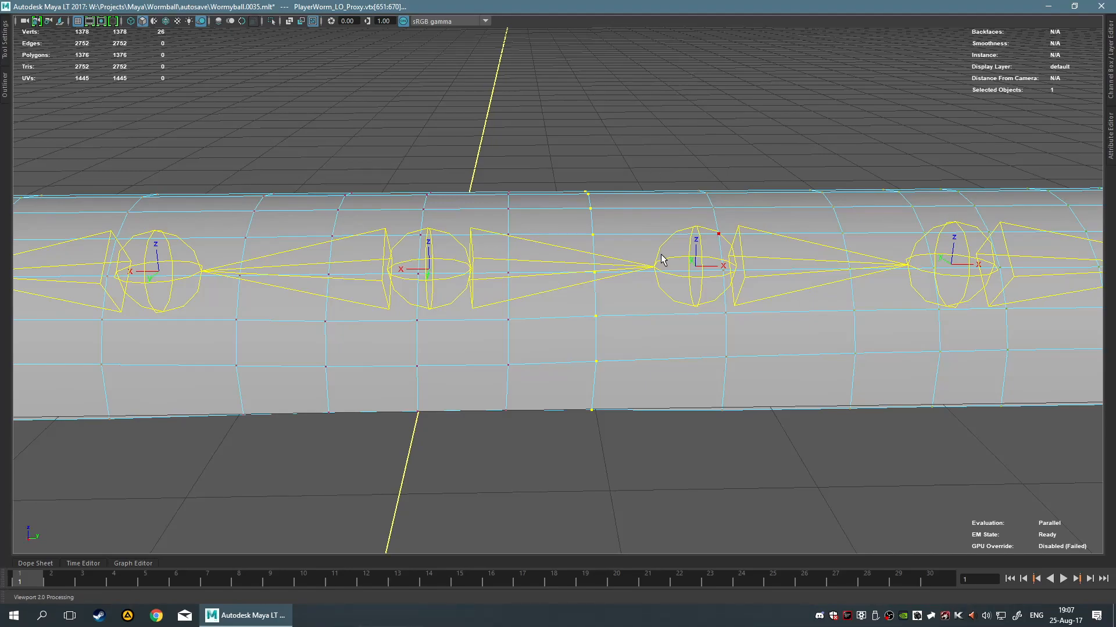
# Select the vertex loop around the worm directly from two adjacent vertices and grow the selection to the loops on both sides.
pyautogui.press('F9')
pyautogui.click(667, 491)
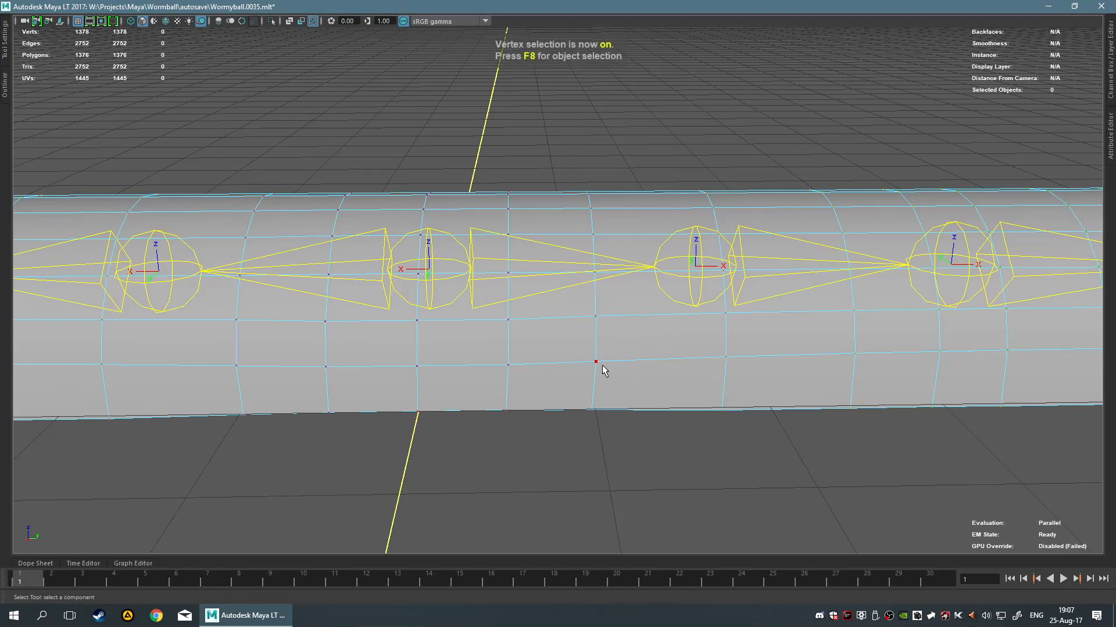
pyautogui.click(595, 374)
pyautogui.keyDown('shift'); pyautogui.doubleClick(594, 333); pyautogui.keyUp('shift')
pyautogui.moveTo(613, 468)
pyautogui.keyDown('alt'); pyautogui.mouseDown()
pyautogui.moveTo(597, 462)
pyautogui.moveTo(616, 430)
pyautogui.moveTo(595, 473)
pyautogui.mouseUp(); pyautogui.keyUp('alt')
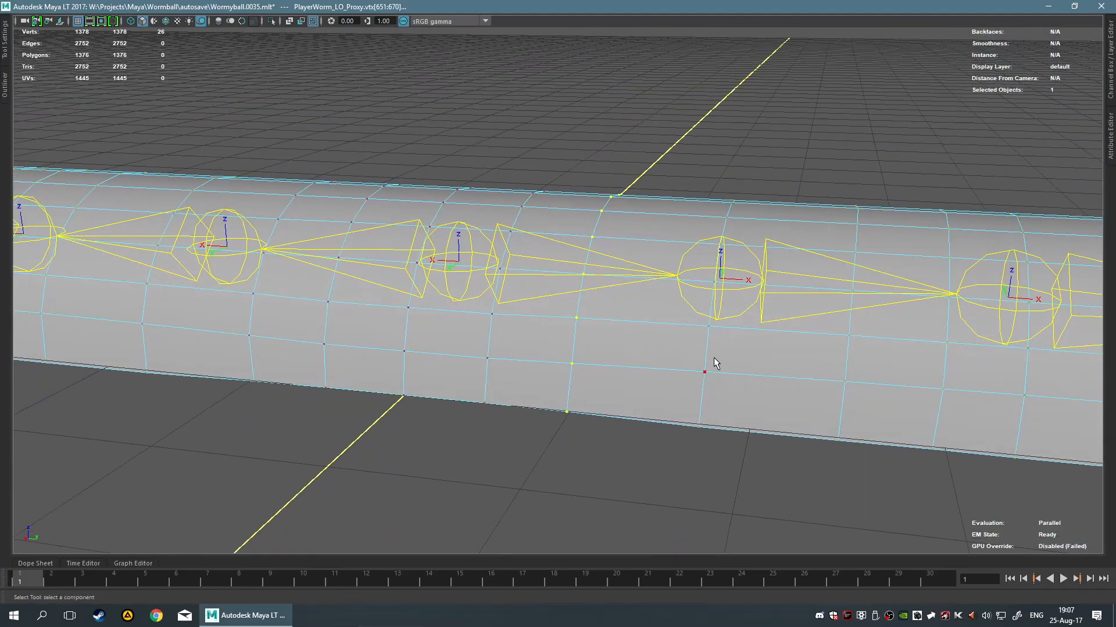
pyautogui.keyDown('alt'); pyautogui.moveTo(654, 338); pyautogui.dragTo(622, 241); pyautogui.keyUp('alt')
pyautogui.moveTo(609, 301); pyautogui.dragTo(662, 280, button='right')
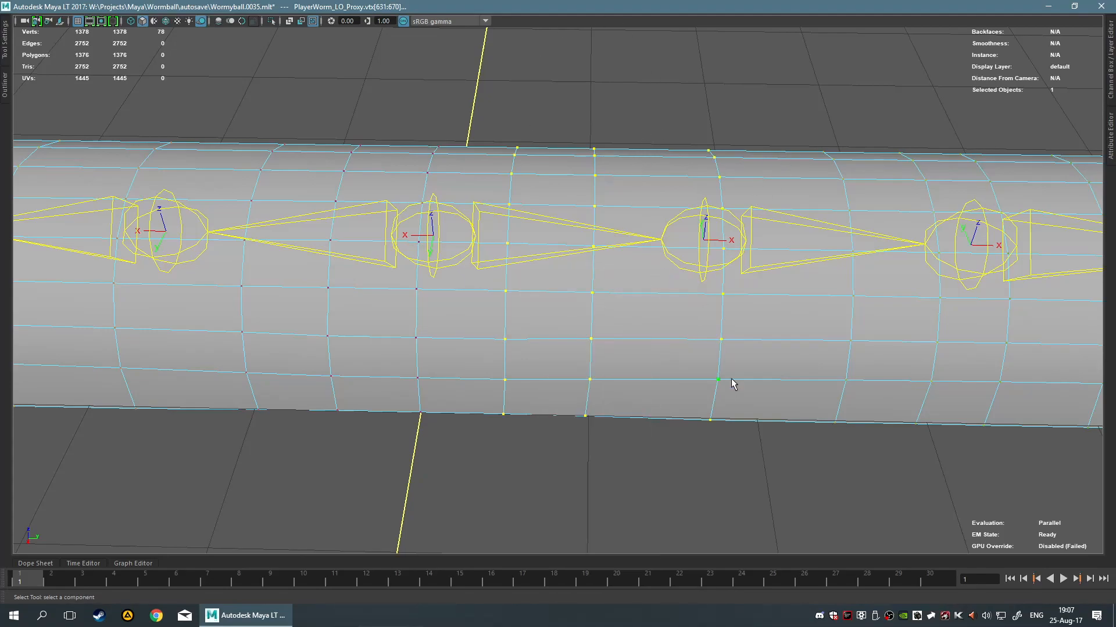
# Convert the band of three vertex loops to its perimeter edges.
pyautogui.keyDown('shift'); pyautogui.moveTo(605, 306); pyautogui.dragTo(649, 319, button='right'); pyautogui.keyUp('shift')
pyautogui.keyDown('shift'); pyautogui.moveTo(590, 340); pyautogui.dragTo(595, 424, button='right'); pyautogui.keyUp('shift')
pyautogui.hotkey('ctrl', 'z')
pyautogui.keyDown('ctrl'); pyautogui.moveTo(609, 302); pyautogui.dragTo(679, 197, button='right'); pyautogui.keyUp('ctrl')
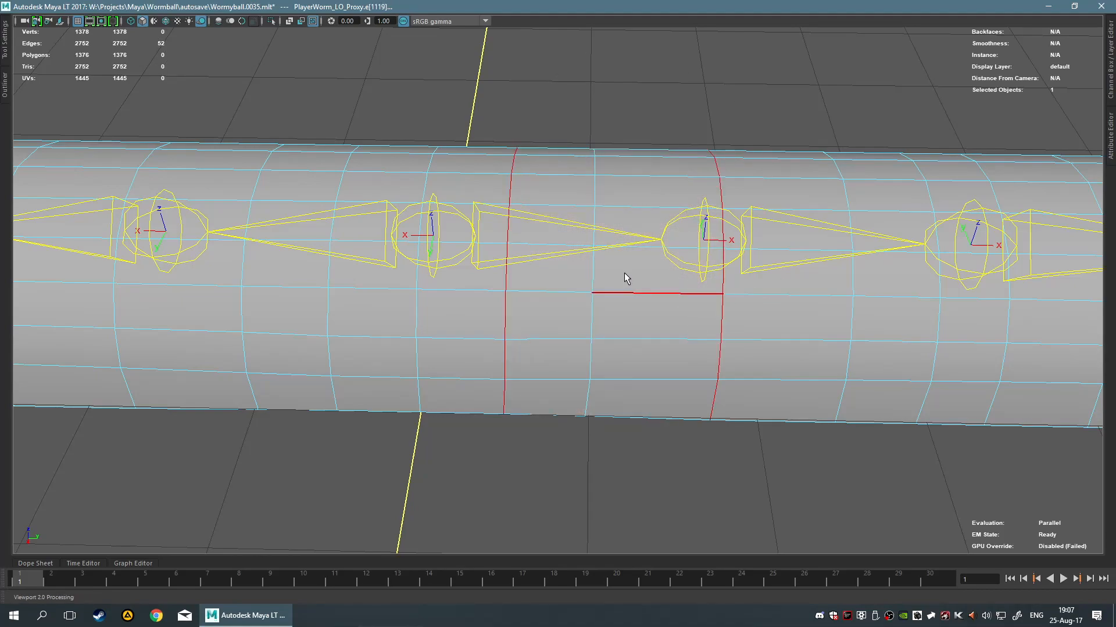
# Undo the perimeter conversion and convert the vertex band to its contained edges.
pyautogui.hotkey('ctrl', 'z')
pyautogui.keyDown('ctrl'); pyautogui.moveTo(618, 262); pyautogui.dragTo(605, 151, button='right'); pyautogui.keyUp('ctrl')
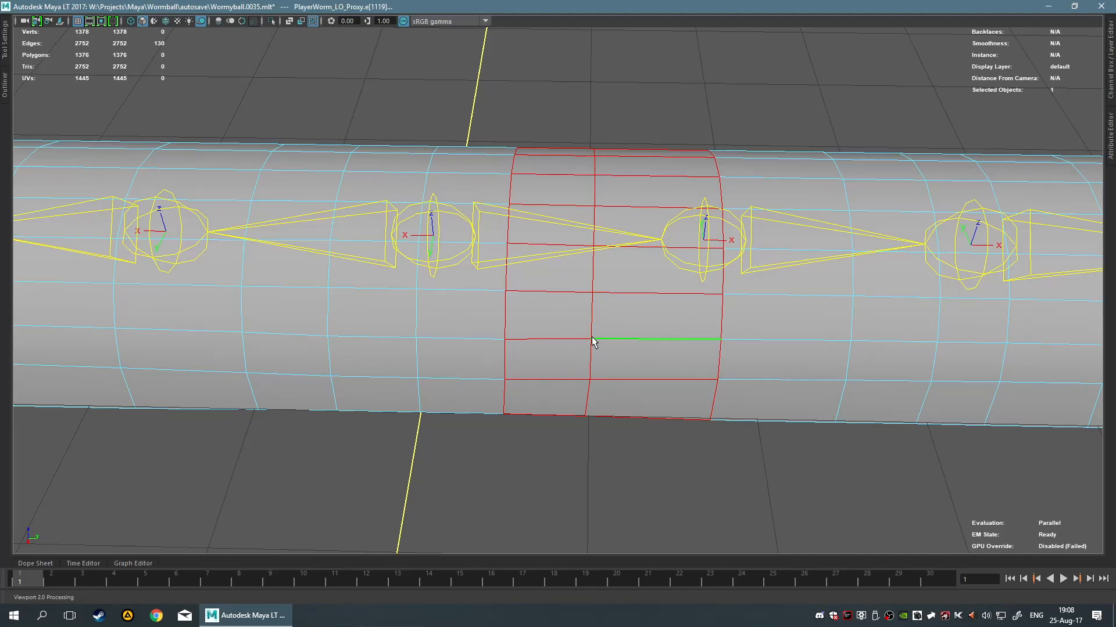
pyautogui.moveTo(604, 333)
pyautogui.keyDown('alt'); pyautogui.mouseDown()
pyautogui.moveTo(603, 301)
pyautogui.moveTo(605, 418)
pyautogui.moveTo(614, 332)
pyautogui.moveTo(602, 328)
pyautogui.mouseUp(); pyautogui.keyUp('alt')
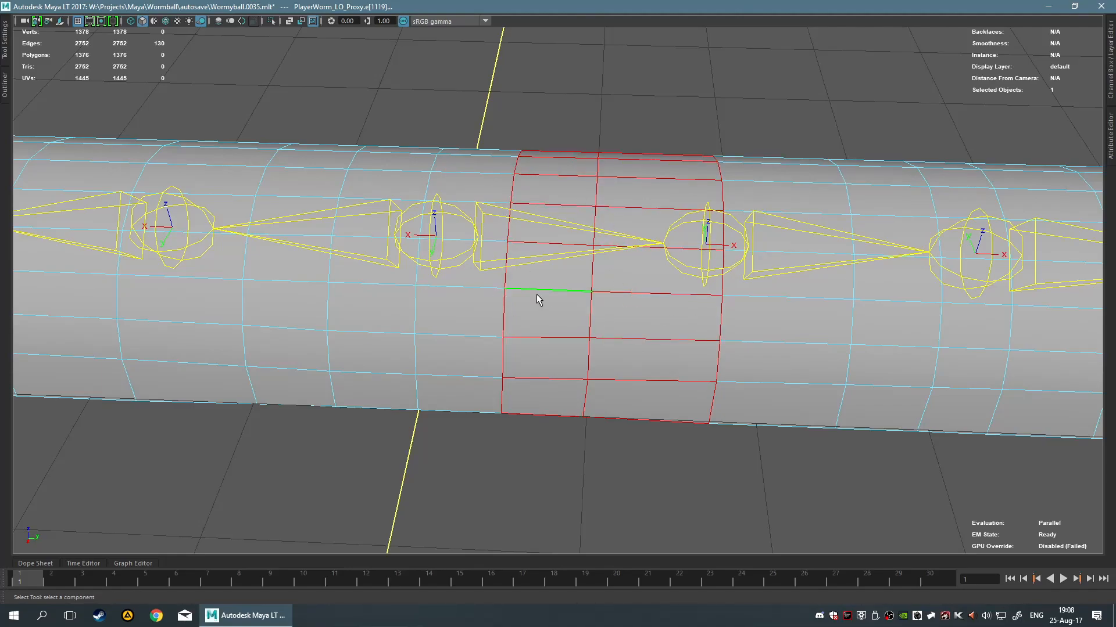
# Try another selection conversion on the contained edges, undo it, and clear the edge selection.
pyautogui.keyDown('ctrl'); pyautogui.moveTo(696, 221); pyautogui.dragTo(540, 200, button='right'); pyautogui.keyUp('ctrl')
pyautogui.scroll(-5, 478, 256)
pyautogui.scroll(-3, 530, 274)
pyautogui.scroll(4, 699, 249)
pyautogui.hotkey('ctrl', 'z')
pyautogui.scroll(4, 514, 351)
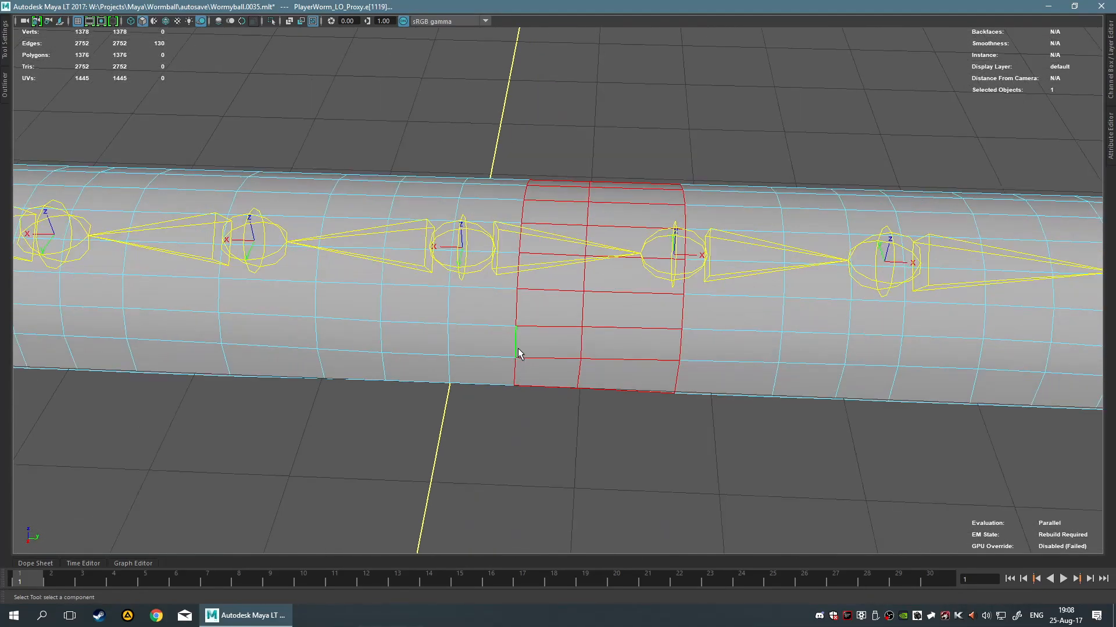
pyautogui.click(628, 463)
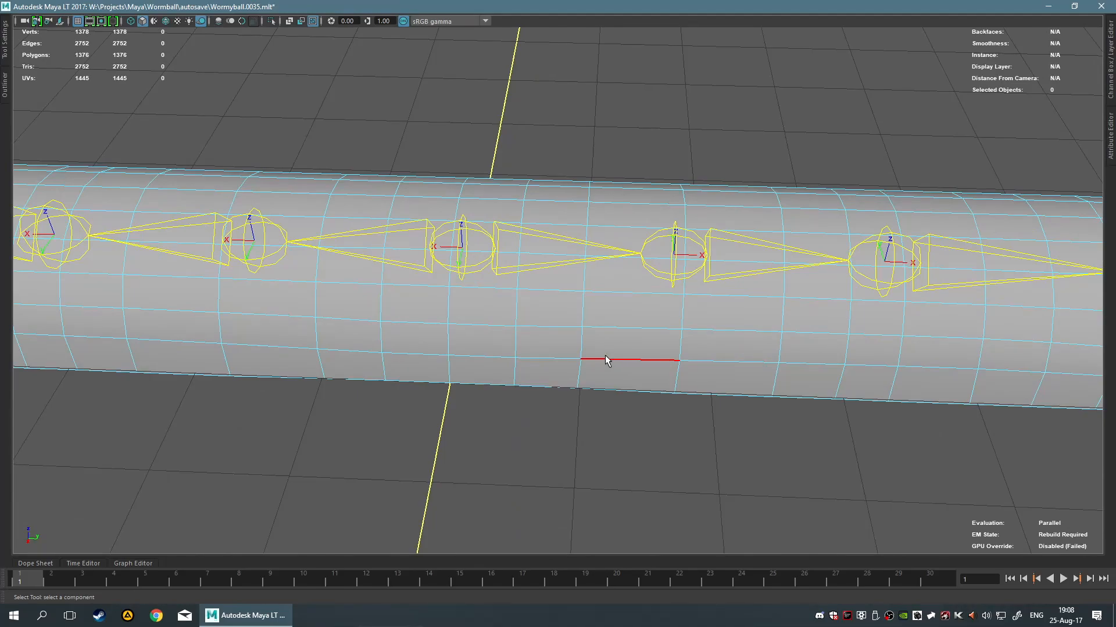
# Select one lengthwise edge near the worm's middle and convert it to its full edge loop along the body.
pyautogui.moveTo(605, 360); pyautogui.dragTo(604, 292, button='right')
pyautogui.rightClick(604, 292)
pyautogui.rightClick(605, 292)
pyautogui.click(605, 294)
pyautogui.keyDown('shift'); pyautogui.rightClick(585, 272); pyautogui.keyUp('shift')
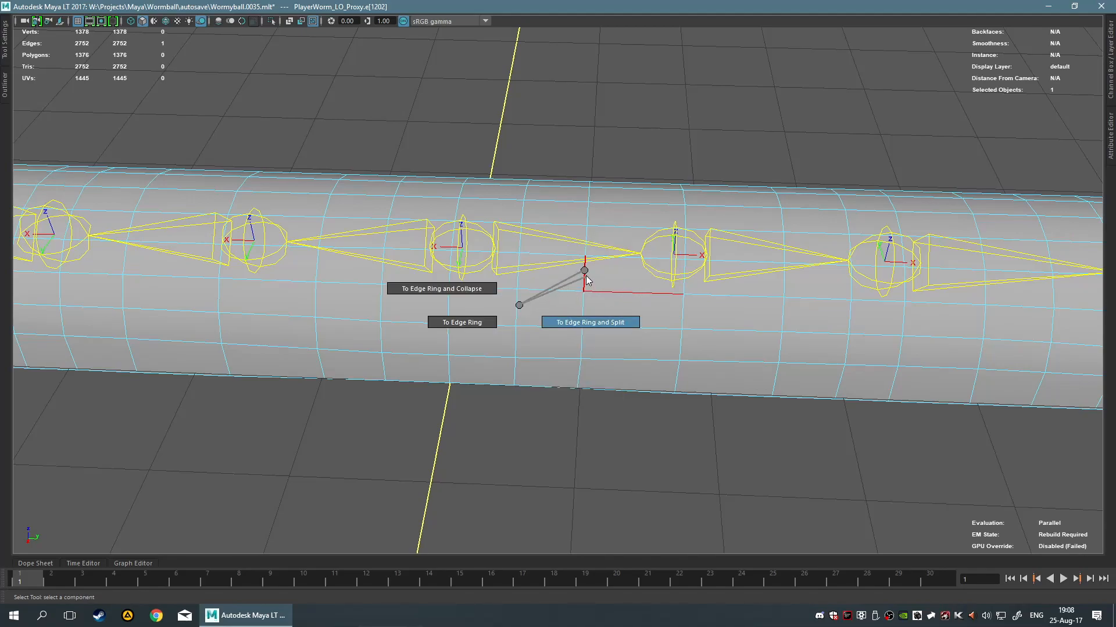
pyautogui.moveTo(636, 284)
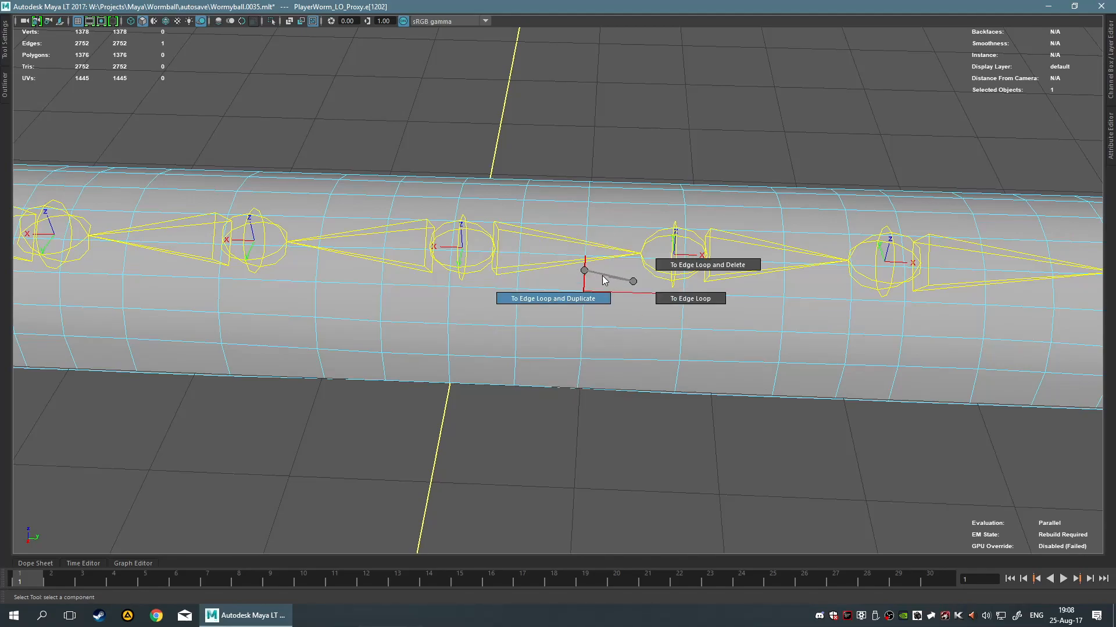
pyautogui.keyDown('shift'); pyautogui.moveTo(643, 286); pyautogui.dragTo(646, 287, button='right'); pyautogui.keyUp('shift')
pyautogui.press('f')
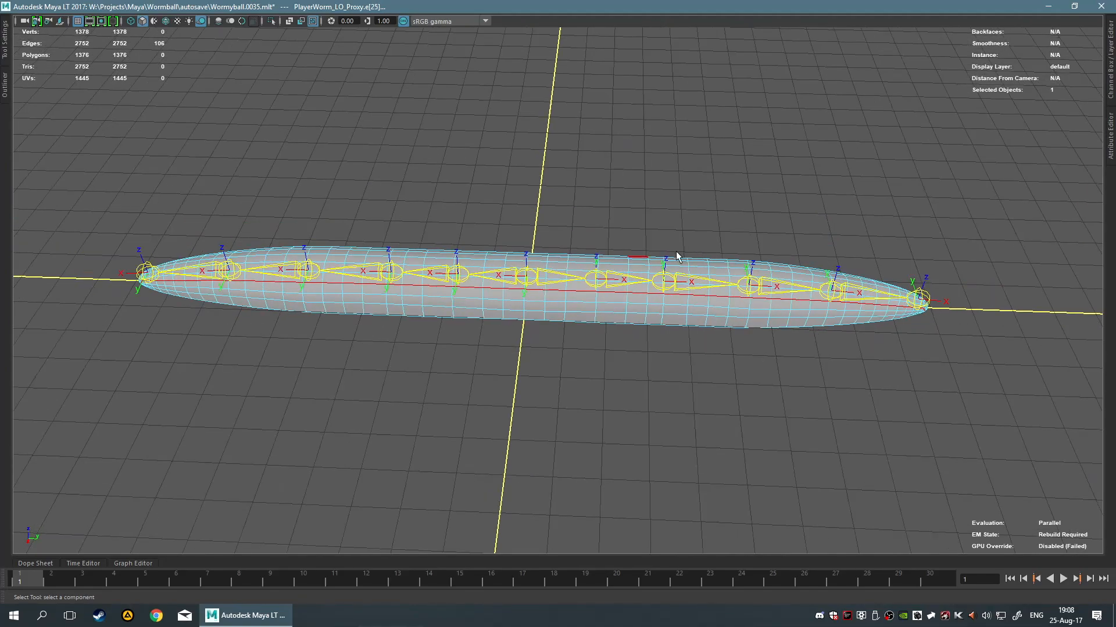
# Reduce the selection to the single lengthwise edge near the middle and clear it.
pyautogui.scroll(5, 491, 335)
pyautogui.click(608, 292)
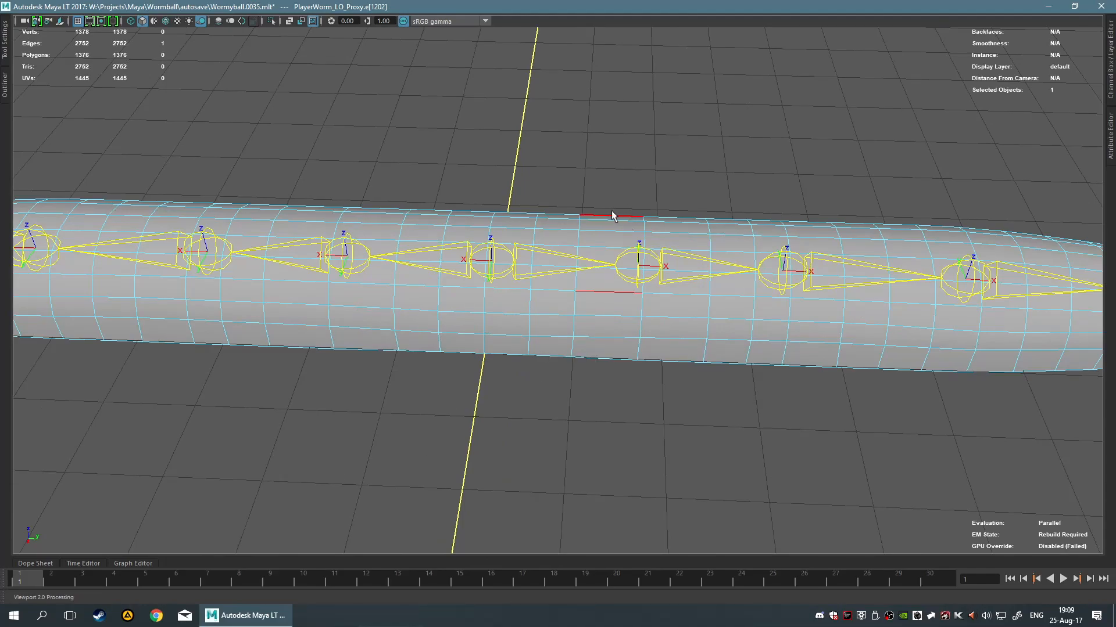
pyautogui.scroll(3, 633, 240)
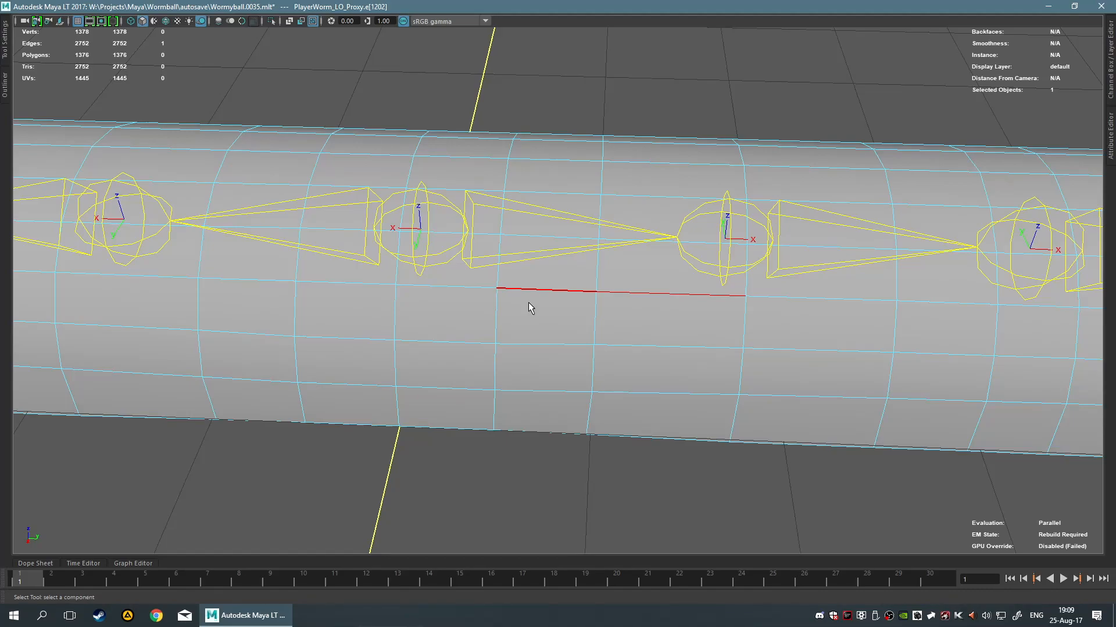
pyautogui.scroll(-2, 547, 315)
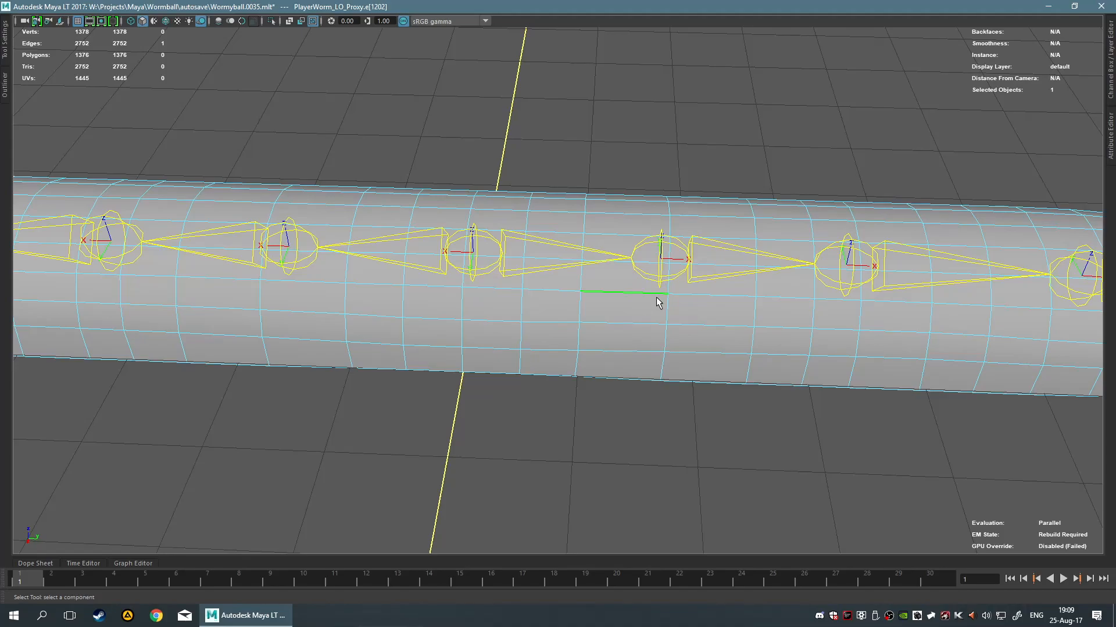
pyautogui.click(568, 454)
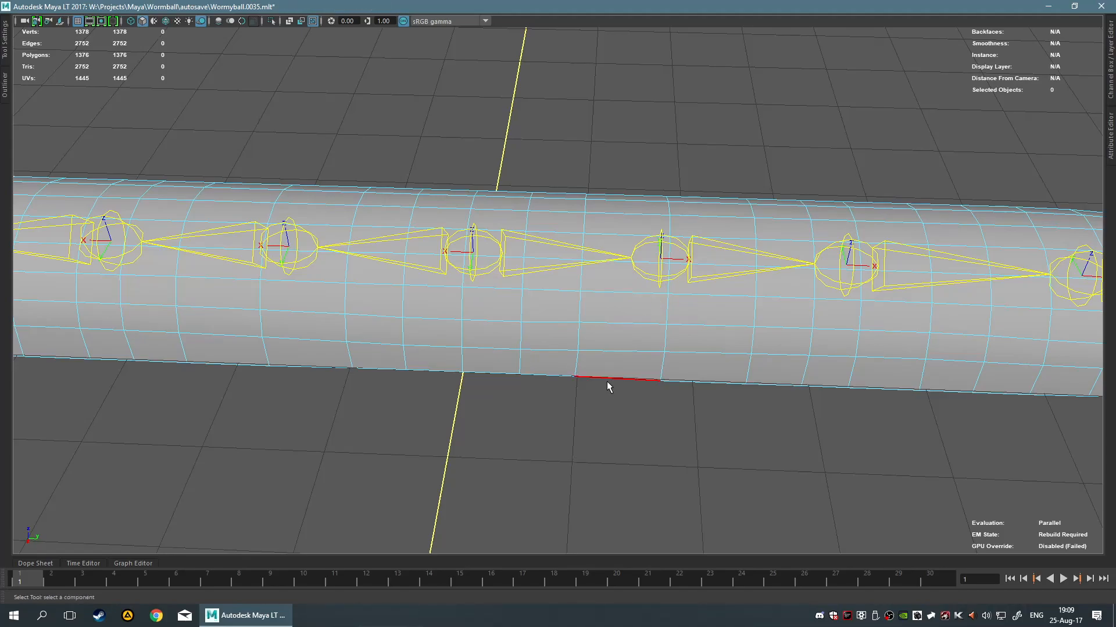
# Switch through edge and face selection back to object selection and select the whole worm mesh.
pyautogui.keyDown('alt'); pyautogui.moveTo(607, 381); pyautogui.dragTo(609, 350); pyautogui.keyUp('alt')
pyautogui.press('F10')
pyautogui.press('F11')
pyautogui.press('F8')
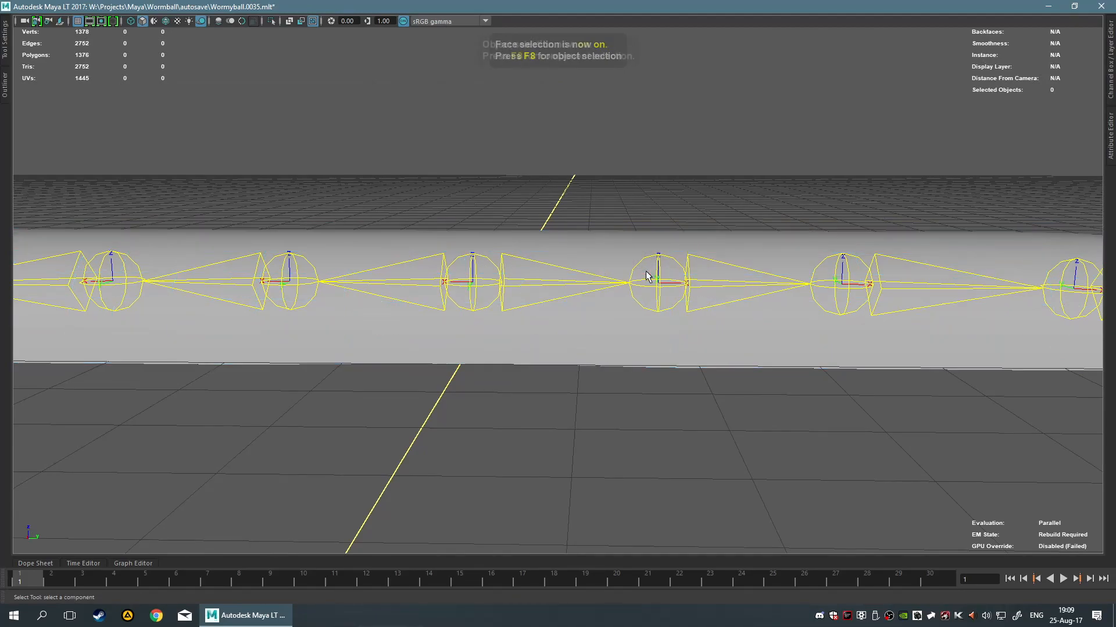
pyautogui.click(542, 357)
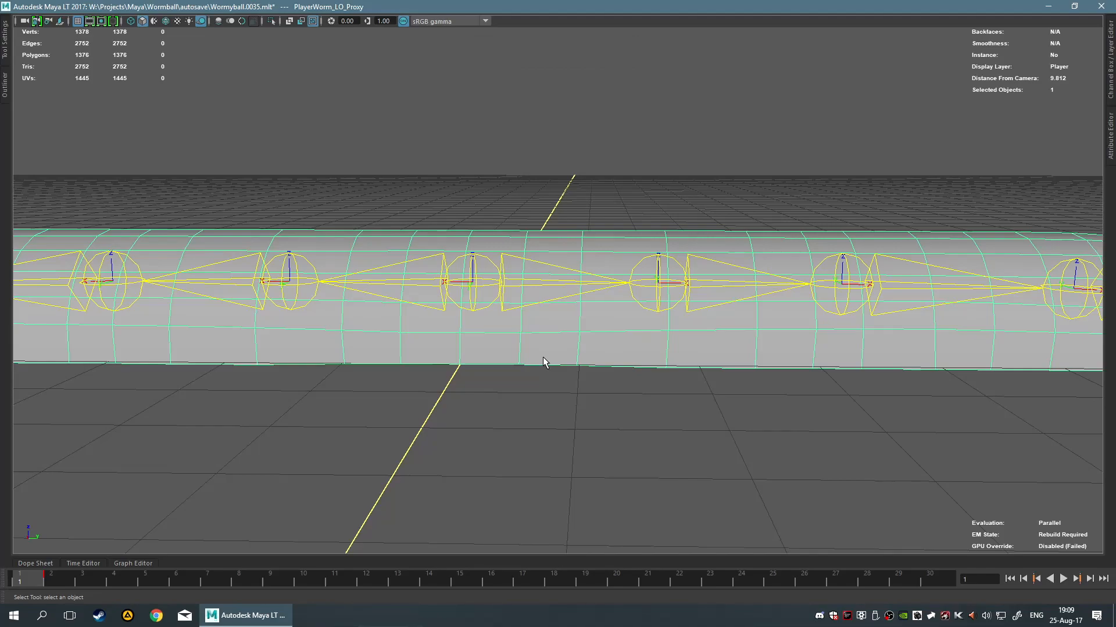
pyautogui.keyDown('alt'); pyautogui.moveTo(543, 357); pyautogui.dragTo(534, 353); pyautogui.keyUp('alt')
pyautogui.scroll(4, 533, 353)
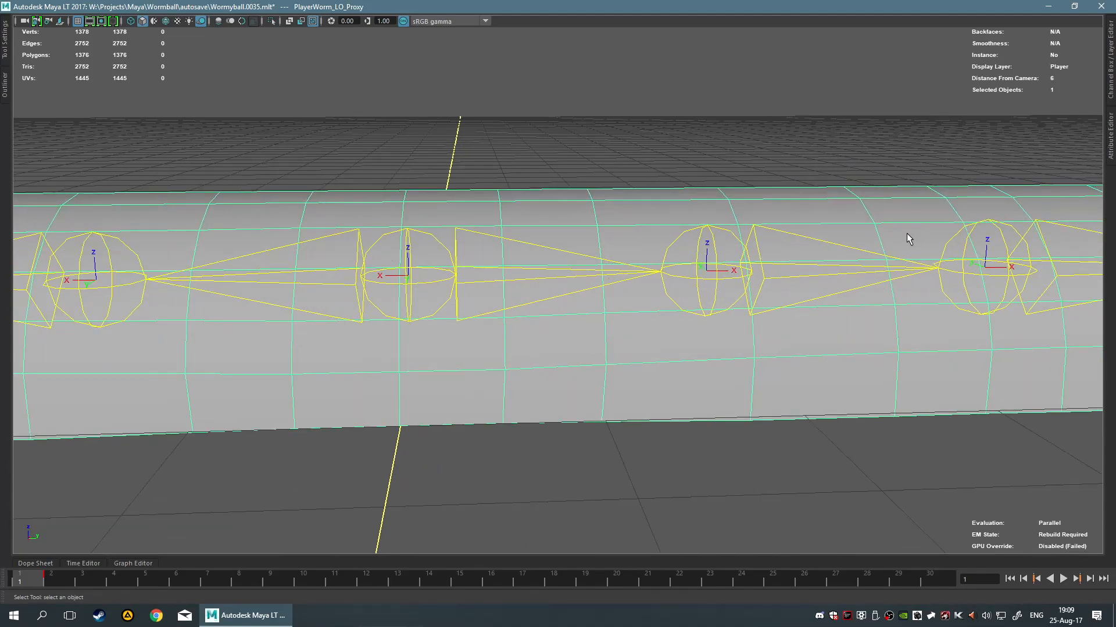
pyautogui.scroll(-10, 427, 378)
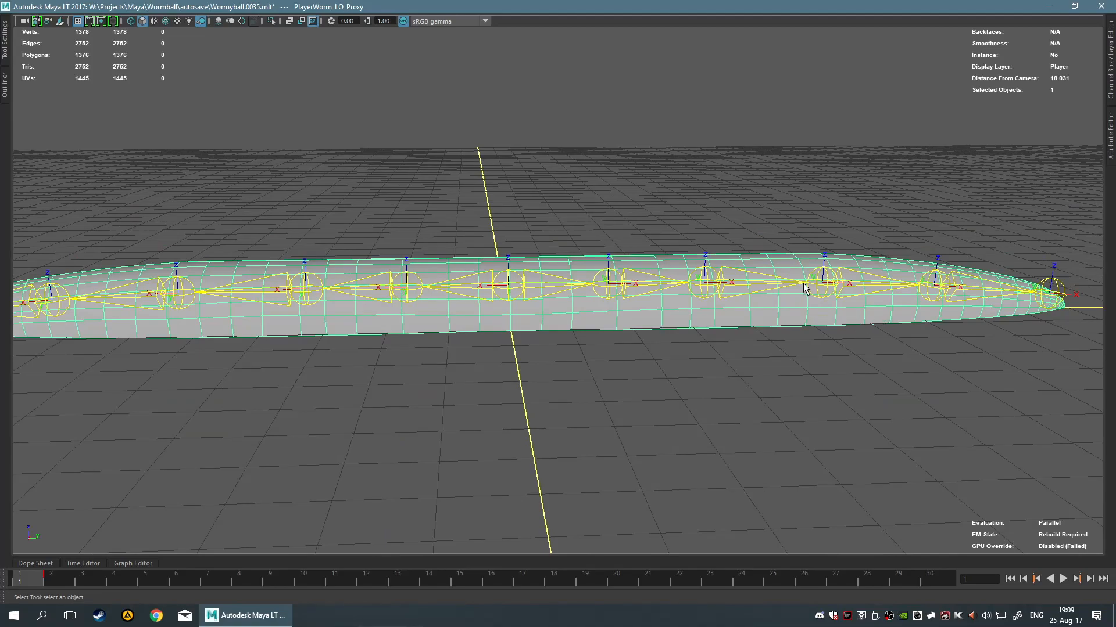
pyautogui.moveTo(644, 264)
pyautogui.keyDown('alt'); pyautogui.mouseDown()
pyautogui.moveTo(617, 270)
pyautogui.moveTo(634, 256)
pyautogui.mouseUp(); pyautogui.keyUp('alt')
pyautogui.scroll(3, 546, 258)
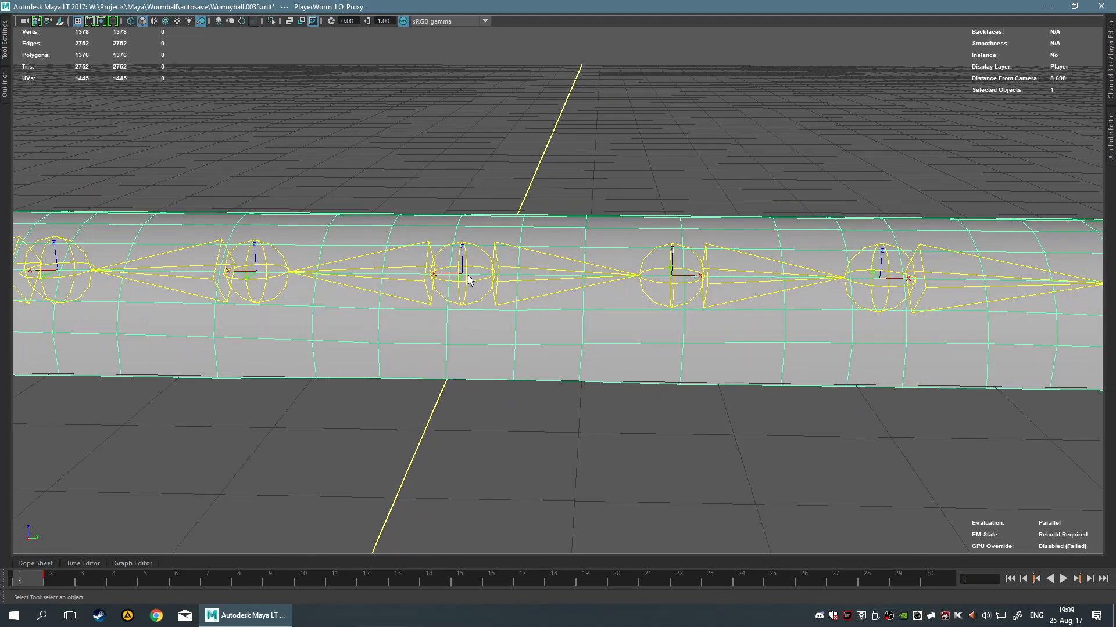
# Start the Paint Skin Weights Tool on the worm mesh and turn on multi-color feedback in its display settings.
pyautogui.click(6, 52)
pyautogui.moveTo(836, 295)
pyautogui.mouseDown(button='right')
pyautogui.moveTo(714, 308)
pyautogui.moveTo(669, 264)
pyautogui.mouseUp(button='right')
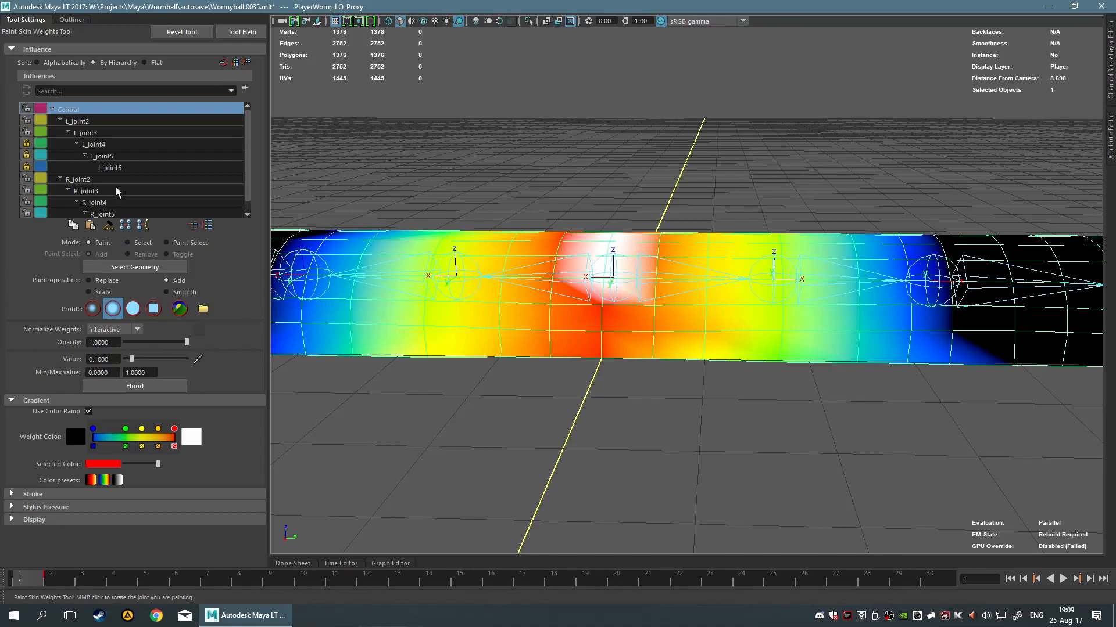
pyautogui.click(15, 24)
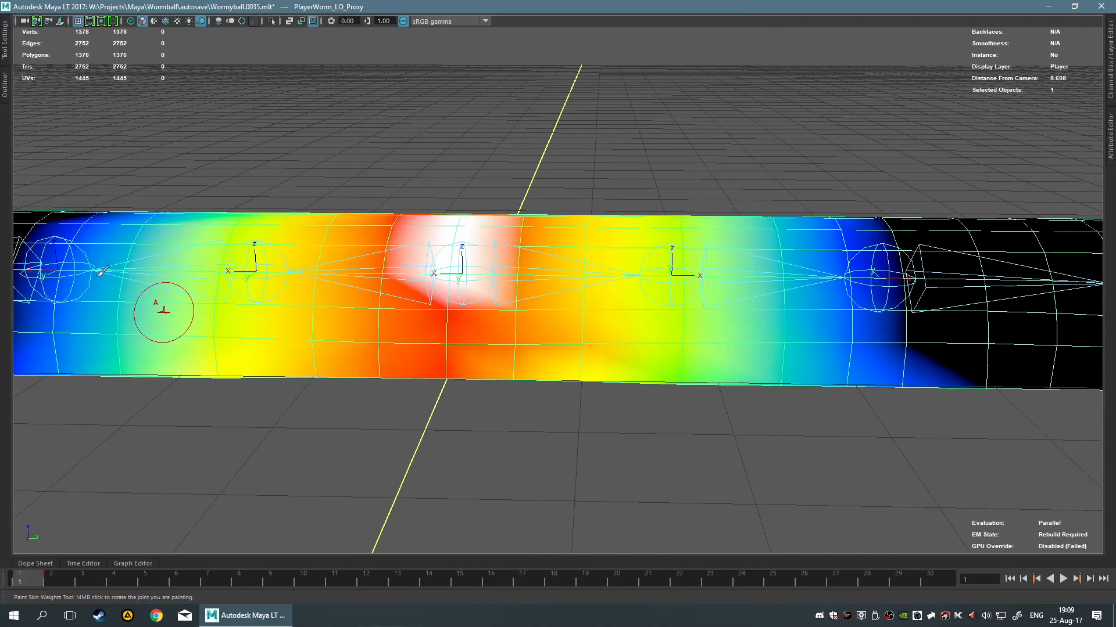
pyautogui.click(6, 50)
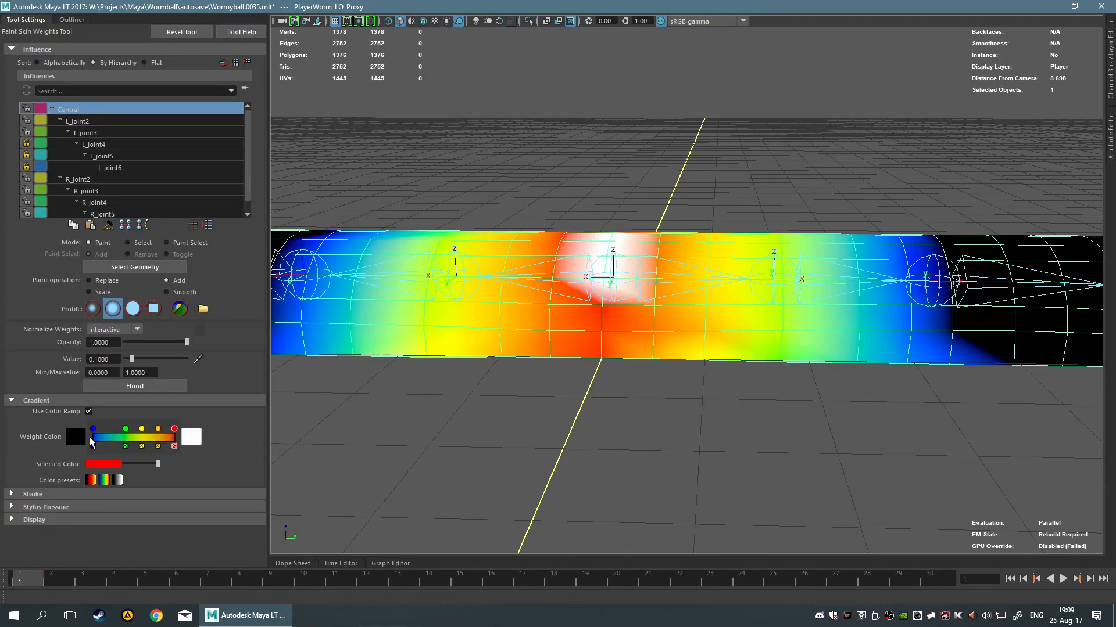
pyautogui.click(38, 522)
pyautogui.click(100, 515)
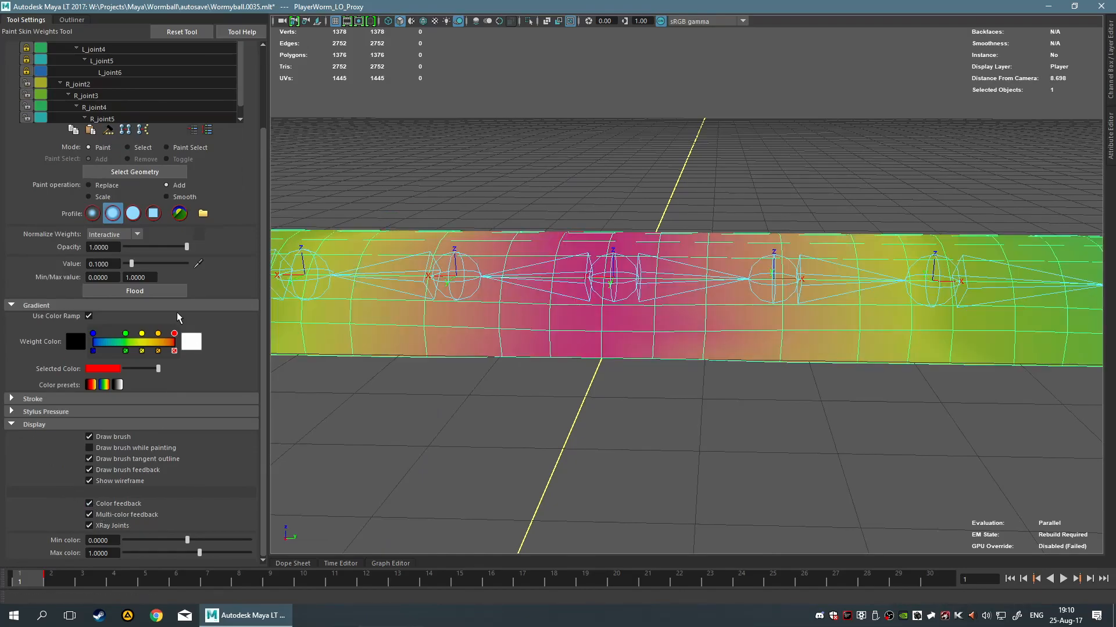
pyautogui.click(33, 21)
# Examine how the multi-color skin weights blend between the joints along the worm's body, and leave the painting tool.
pyautogui.moveTo(564, 305)
pyautogui.keyDown('alt'); pyautogui.mouseDown()
pyautogui.moveTo(604, 312)
pyautogui.moveTo(588, 399)
pyautogui.moveTo(602, 317)
pyautogui.moveTo(602, 336)
pyautogui.moveTo(619, 343)
pyautogui.moveTo(600, 340)
pyautogui.moveTo(605, 332)
pyautogui.mouseUp(); pyautogui.keyUp('alt')
pyautogui.scroll(3, 622, 337)
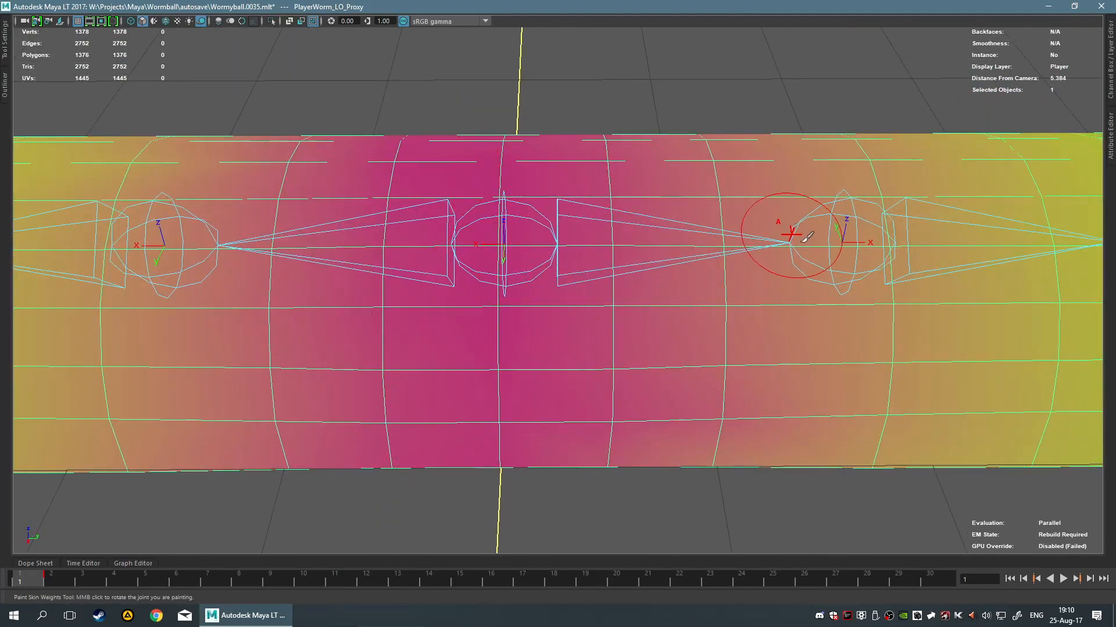
pyautogui.keyDown('alt'); pyautogui.moveTo(773, 239); pyautogui.dragTo(626, 224, button='middle'); pyautogui.keyUp('alt')
pyautogui.moveTo(692, 330)
pyautogui.keyDown('alt'); pyautogui.mouseDown(button='middle')
pyautogui.moveTo(669, 323)
pyautogui.moveTo(595, 250)
pyautogui.mouseUp(button='middle'); pyautogui.keyUp('alt')
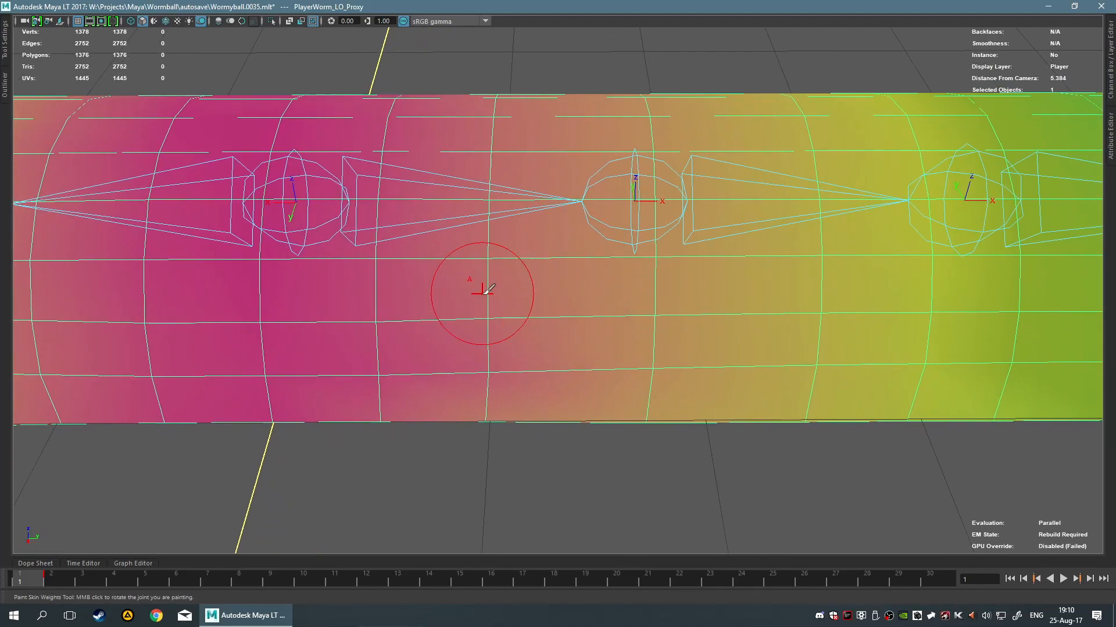
pyautogui.keyDown('alt'); pyautogui.moveTo(483, 293); pyautogui.dragTo(473, 254); pyautogui.keyUp('alt')
pyautogui.scroll(-5, 477, 261)
pyautogui.moveTo(538, 383)
pyautogui.keyDown('alt'); pyautogui.mouseDown()
pyautogui.moveTo(553, 319)
pyautogui.moveTo(562, 386)
pyautogui.moveTo(511, 407)
pyautogui.moveTo(539, 386)
pyautogui.mouseUp(); pyautogui.keyUp('alt')
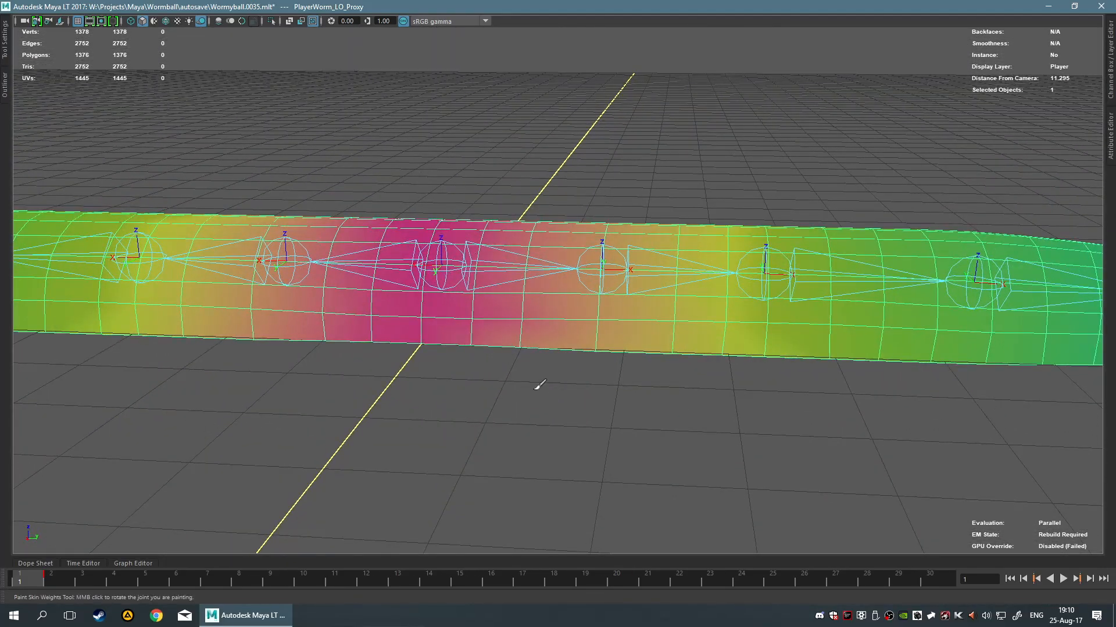
pyautogui.keyDown('alt'); pyautogui.moveTo(533, 391); pyautogui.dragTo(531, 366); pyautogui.keyUp('alt')
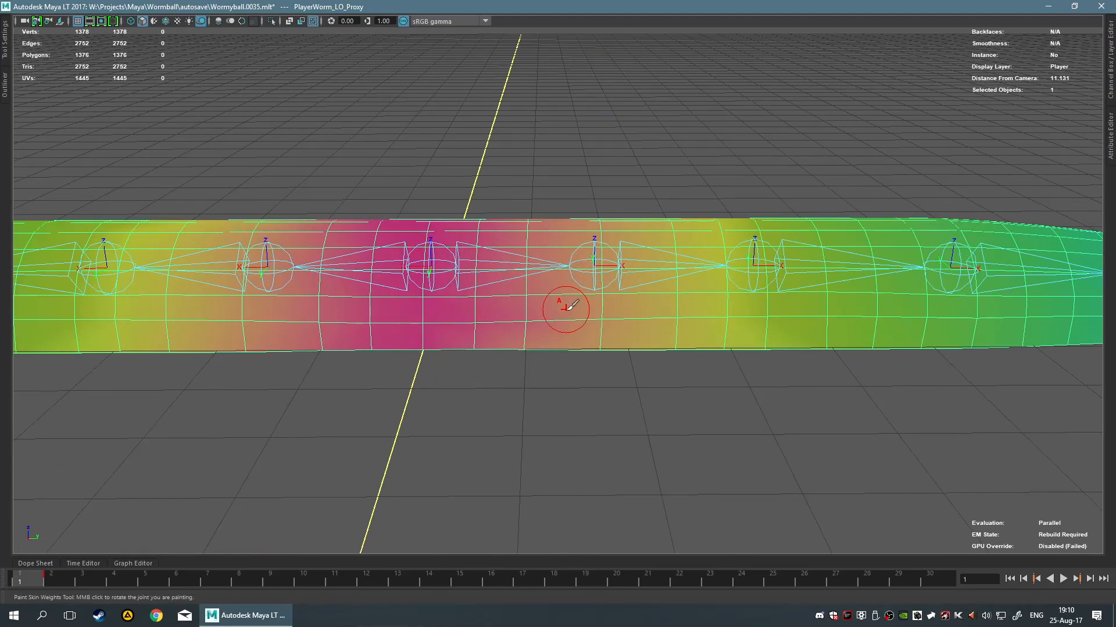
pyautogui.press('q')
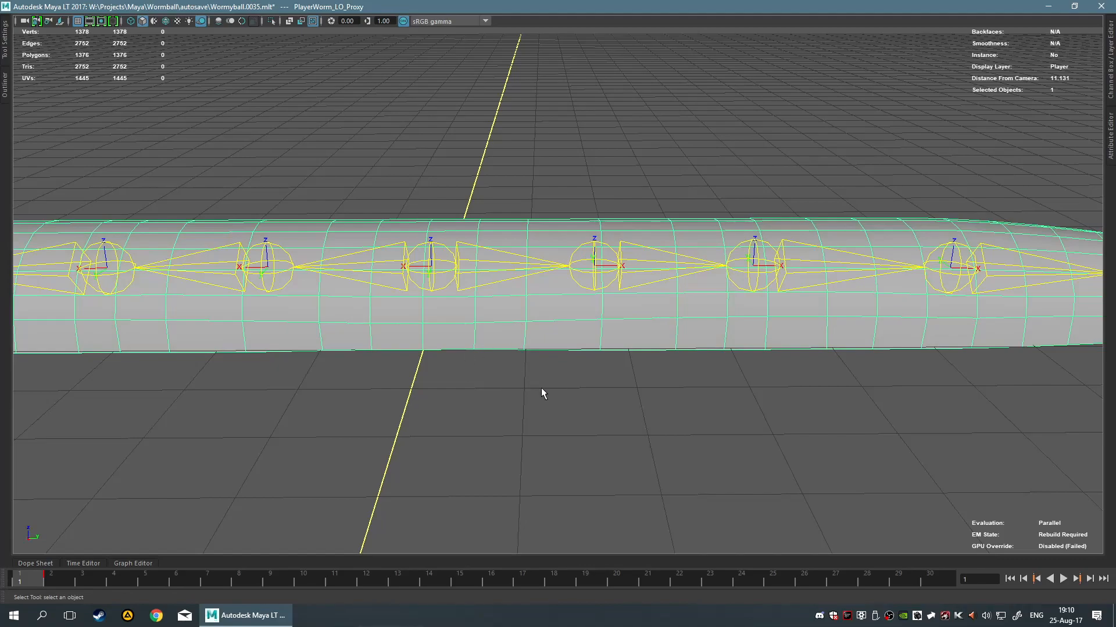
pyautogui.scroll(5, 488, 347)
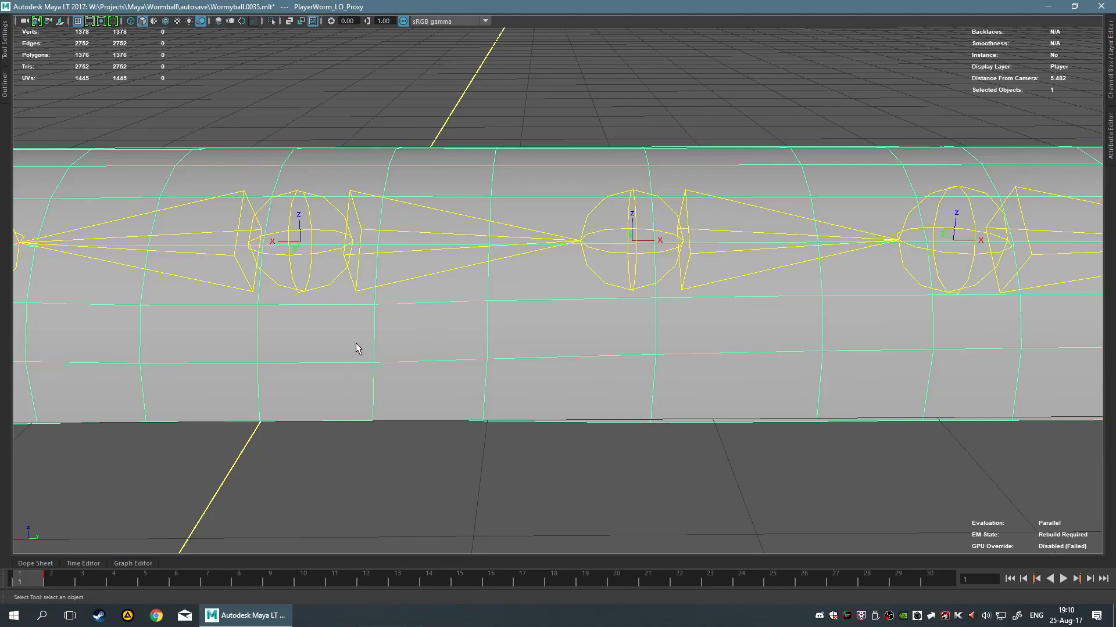
# Select the joint skeleton briefly, reselect the worm mesh, and examine how the joints line up with the edge loops along the body.
pyautogui.click(312, 221)
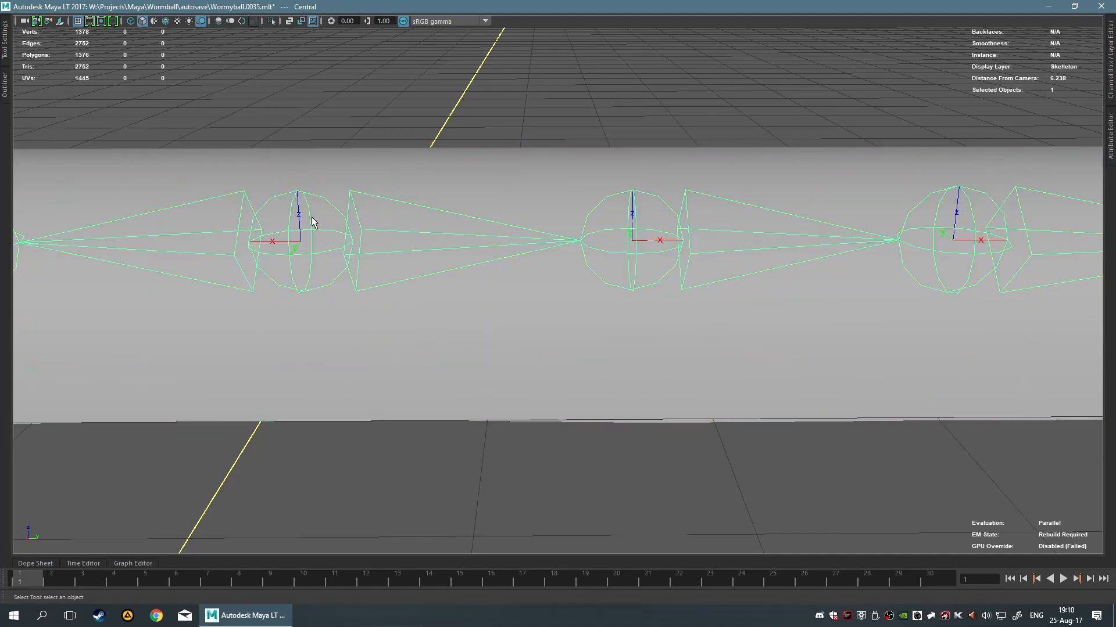
pyautogui.click(657, 225)
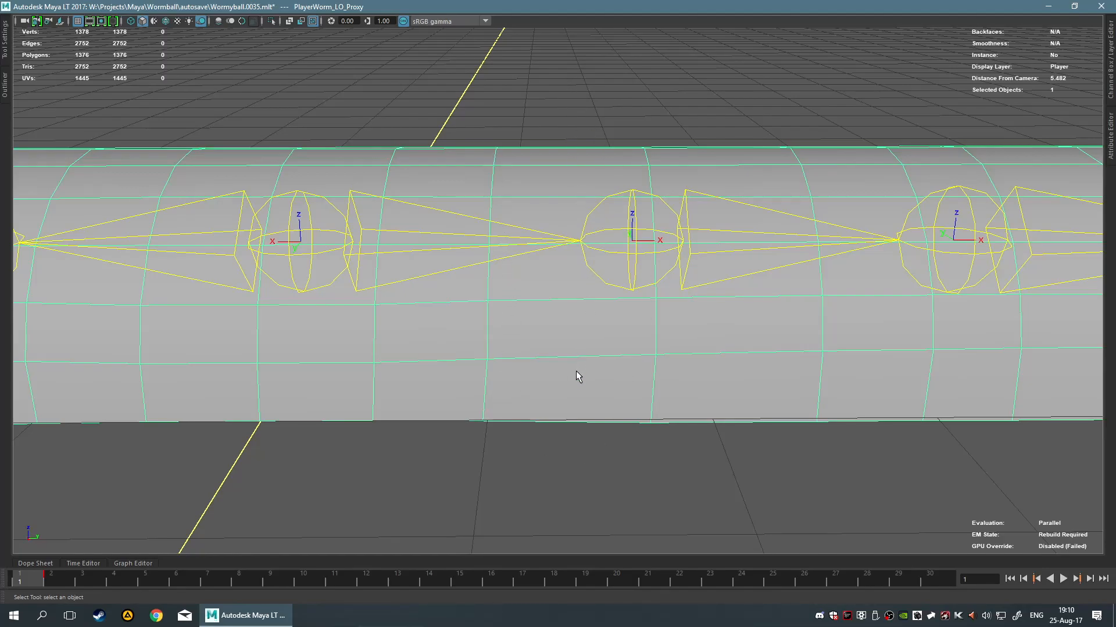
pyautogui.keyDown('alt'); pyautogui.moveTo(553, 329); pyautogui.dragTo(578, 419); pyautogui.keyUp('alt')
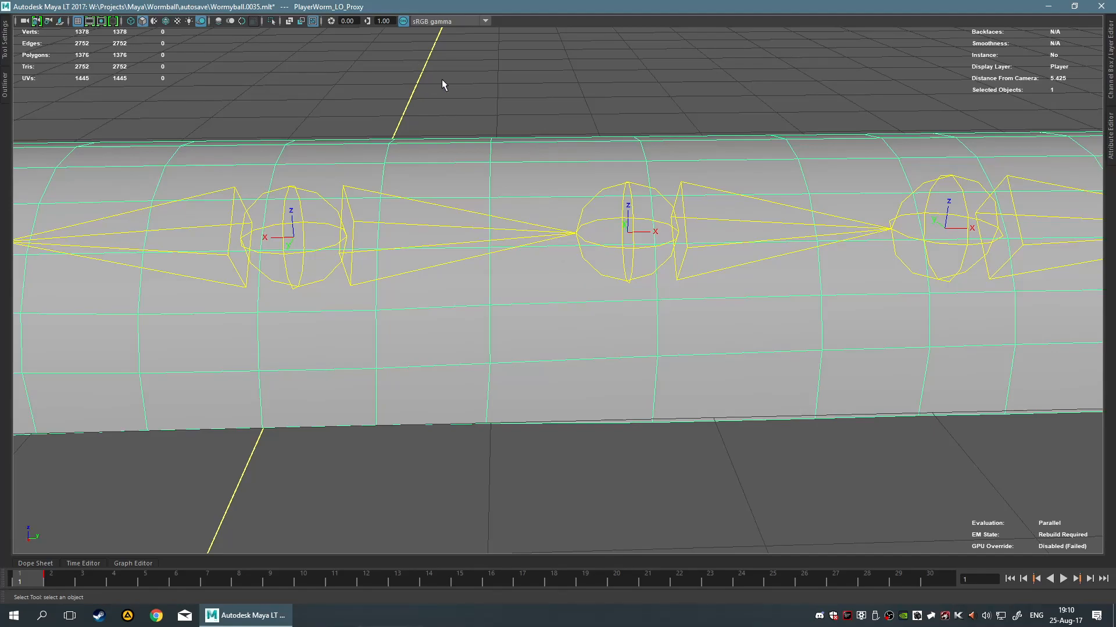
pyautogui.keyDown('alt'); pyautogui.moveTo(593, 344); pyautogui.dragTo(535, 330, button='middle'); pyautogui.keyUp('alt')
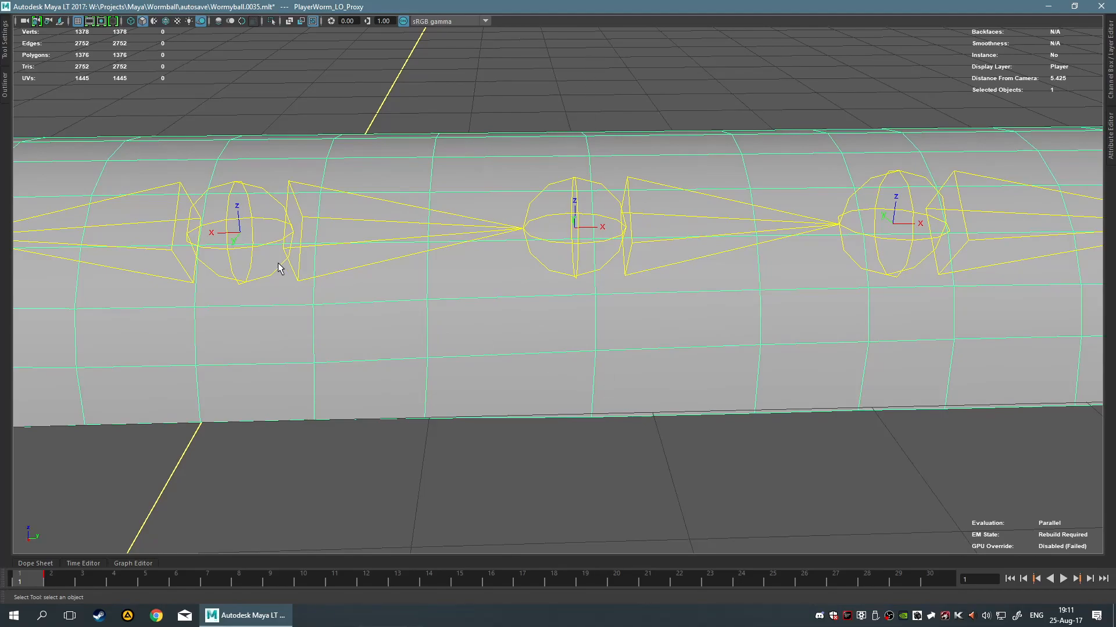
pyautogui.keyDown('alt'); pyautogui.moveTo(590, 418); pyautogui.dragTo(609, 357, button='middle'); pyautogui.keyUp('alt')
pyautogui.scroll(-3, 418, 374)
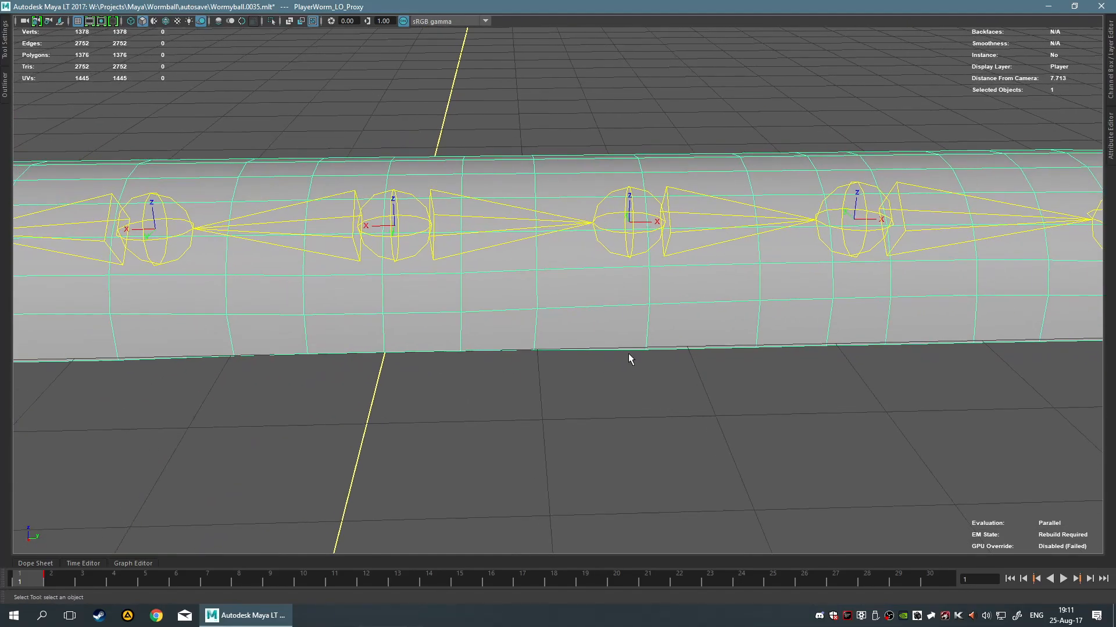
pyautogui.moveTo(568, 320)
pyautogui.keyDown('alt'); pyautogui.mouseDown()
pyautogui.moveTo(557, 326)
pyautogui.moveTo(574, 323)
pyautogui.mouseUp(); pyautogui.keyUp('alt')
pyautogui.keyDown('alt'); pyautogui.moveTo(876, 264); pyautogui.dragTo(600, 287); pyautogui.keyUp('alt')
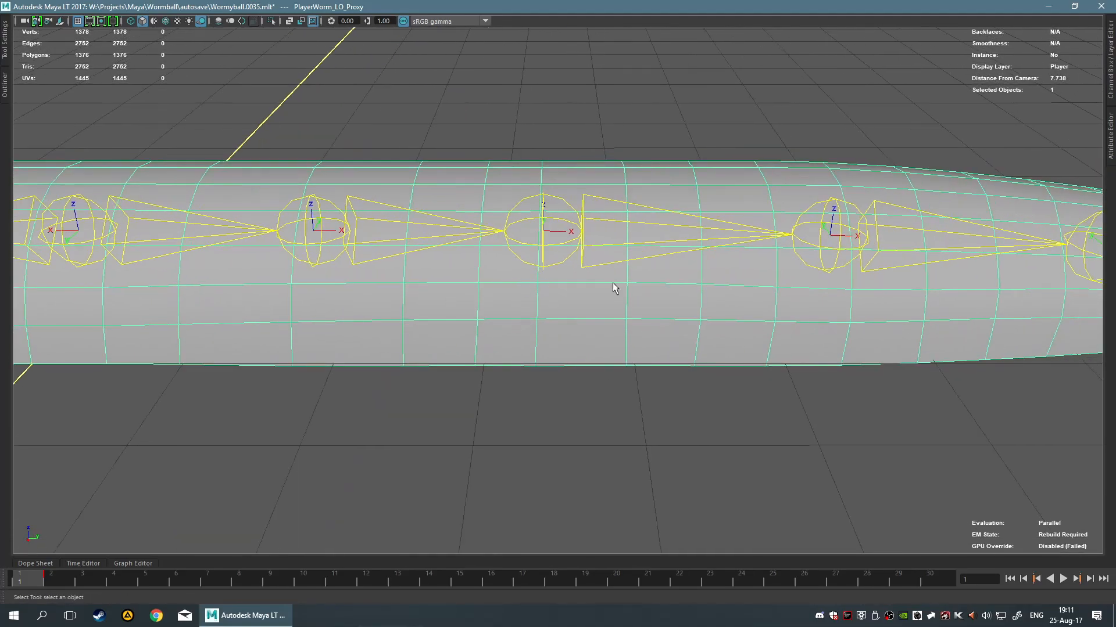
pyautogui.keyDown('alt'); pyautogui.moveTo(817, 308); pyautogui.dragTo(764, 314); pyautogui.keyUp('alt')
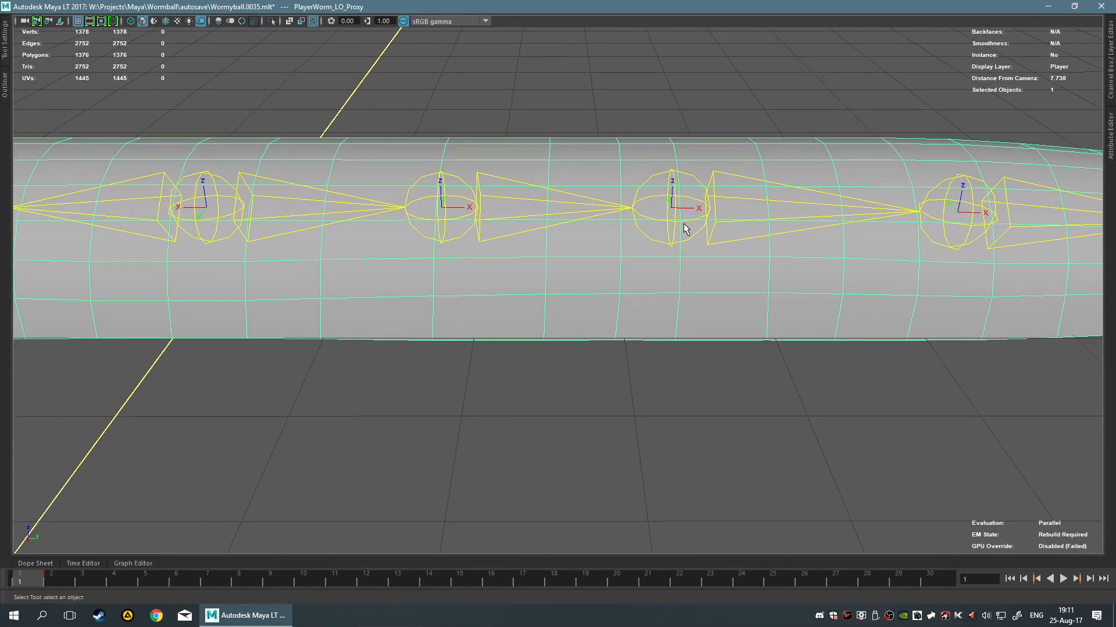
pyautogui.keyDown('alt'); pyautogui.moveTo(684, 229); pyautogui.dragTo(492, 334, button='middle'); pyautogui.keyUp('alt')
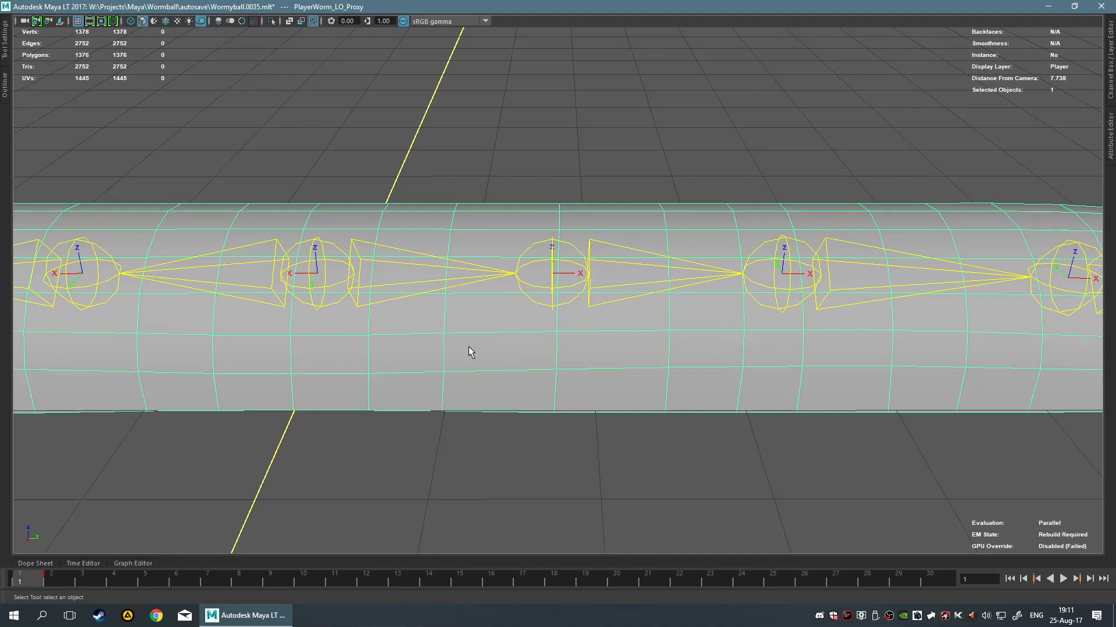
# Go to frame 2 for the arched pose and frame the whole worm.
pyautogui.click(64, 584)
pyautogui.moveTo(375, 295)
pyautogui.keyDown('alt'); pyautogui.mouseDown()
pyautogui.moveTo(386, 312)
pyautogui.moveTo(390, 284)
pyautogui.mouseUp(); pyautogui.keyUp('alt')
pyautogui.keyDown('alt'); pyautogui.moveTo(390, 283); pyautogui.dragTo(458, 447, button='middle'); pyautogui.keyUp('alt')
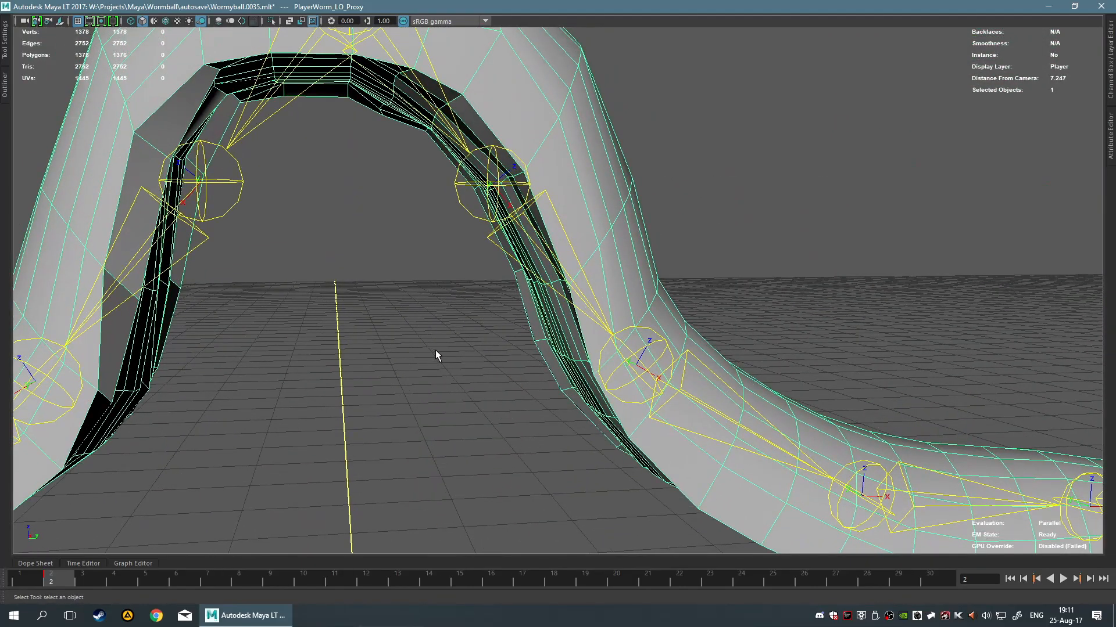
pyautogui.press('f')
pyautogui.keyDown('alt'); pyautogui.moveTo(536, 373); pyautogui.dragTo(510, 373); pyautogui.keyUp('alt')
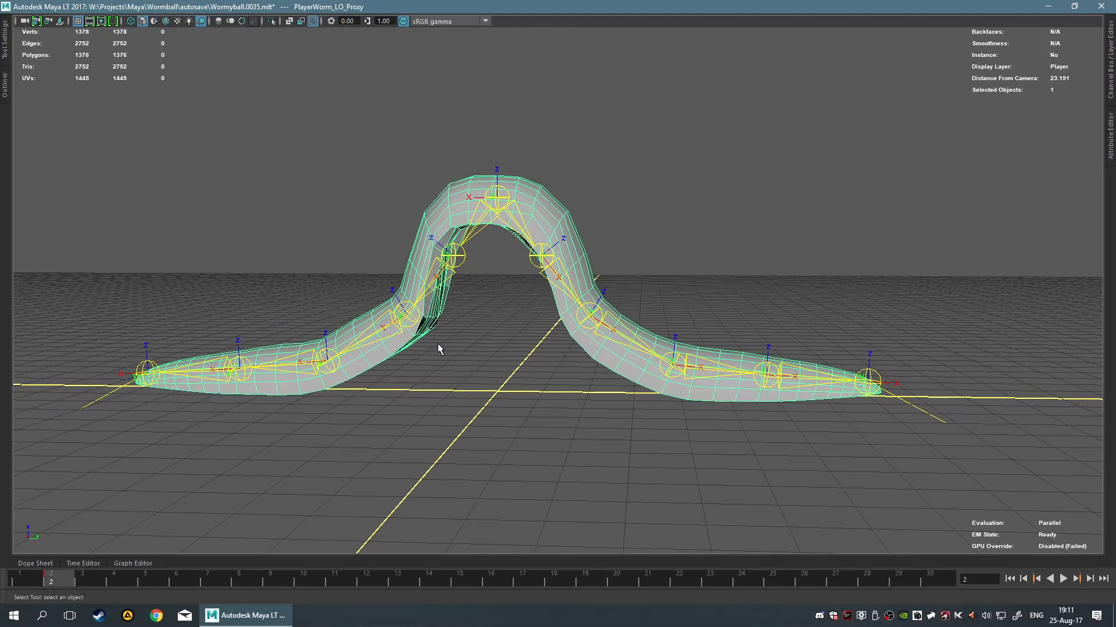
# Start the Paint Skin Weights Tool on the worm mesh in its arched pose.
pyautogui.scroll(3, 438, 343)
pyautogui.keyDown('alt'); pyautogui.moveTo(428, 349); pyautogui.dragTo(515, 401, button='middle'); pyautogui.keyUp('alt')
pyautogui.keyDown('alt'); pyautogui.moveTo(516, 401); pyautogui.dragTo(564, 386); pyautogui.keyUp('alt')
pyautogui.moveTo(669, 365); pyautogui.dragTo(673, 337, button='right')
pyautogui.moveTo(672, 295); pyautogui.dragTo(606, 237, button='right')
pyautogui.scroll(4, 618, 369)
pyautogui.keyDown('alt'); pyautogui.moveTo(618, 359); pyautogui.dragTo(581, 390, button='middle'); pyautogui.keyUp('alt')
pyautogui.moveTo(681, 332)
pyautogui.mouseDown(button='right')
pyautogui.moveTo(703, 529)
pyautogui.moveTo(702, 516)
pyautogui.moveTo(770, 515)
pyautogui.mouseUp(button='right')
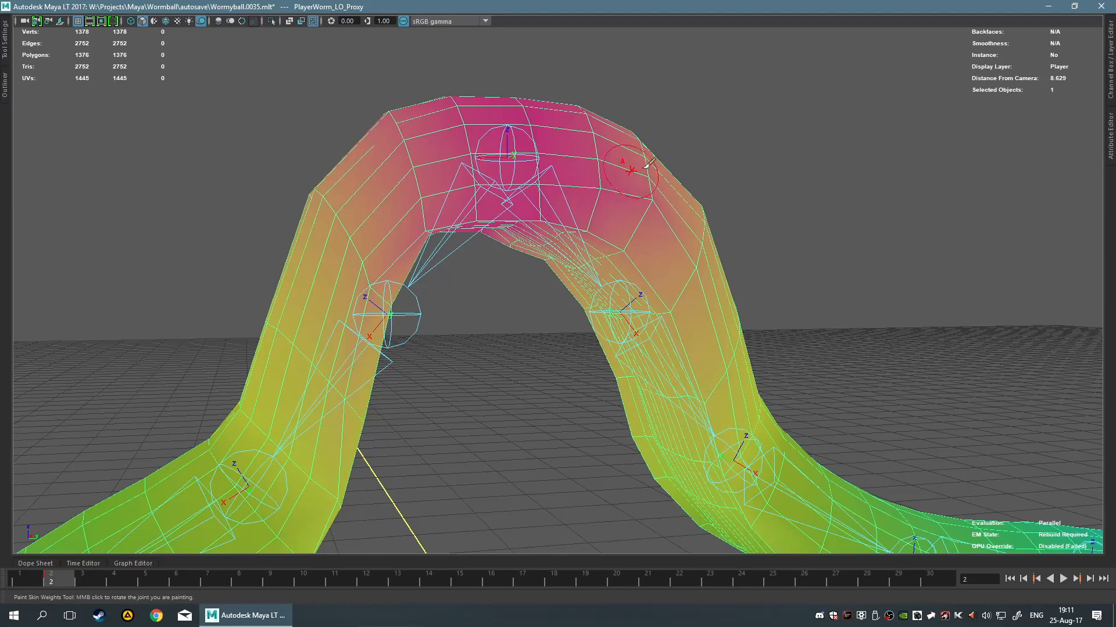
# Open the Paint Skin Weights tool settings and review the influence list, paint operations, gradient and display options.
pyautogui.moveTo(581, 227)
pyautogui.keyDown('alt'); pyautogui.mouseDown()
pyautogui.moveTo(523, 304)
pyautogui.moveTo(479, 327)
pyautogui.moveTo(543, 343)
pyautogui.moveTo(581, 325)
pyautogui.mouseUp(); pyautogui.keyUp('alt')
pyautogui.click(5, 39)
pyautogui.scroll(3, 239, 383)
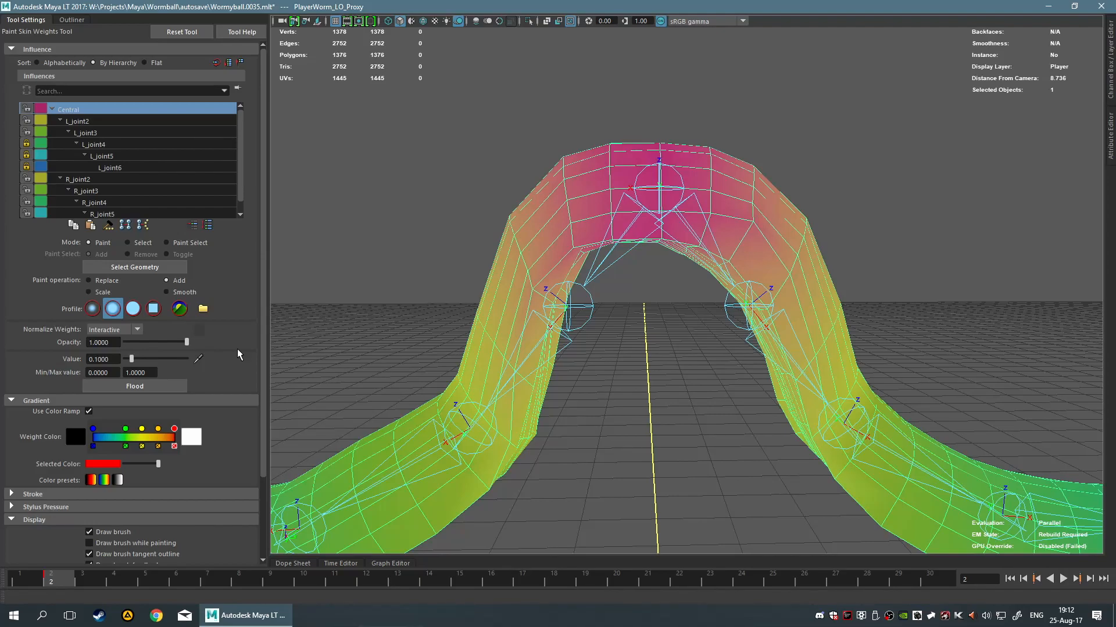
pyautogui.scroll(-3, 178, 285)
pyautogui.scroll(3, 178, 285)
pyautogui.scroll(-3, 233, 276)
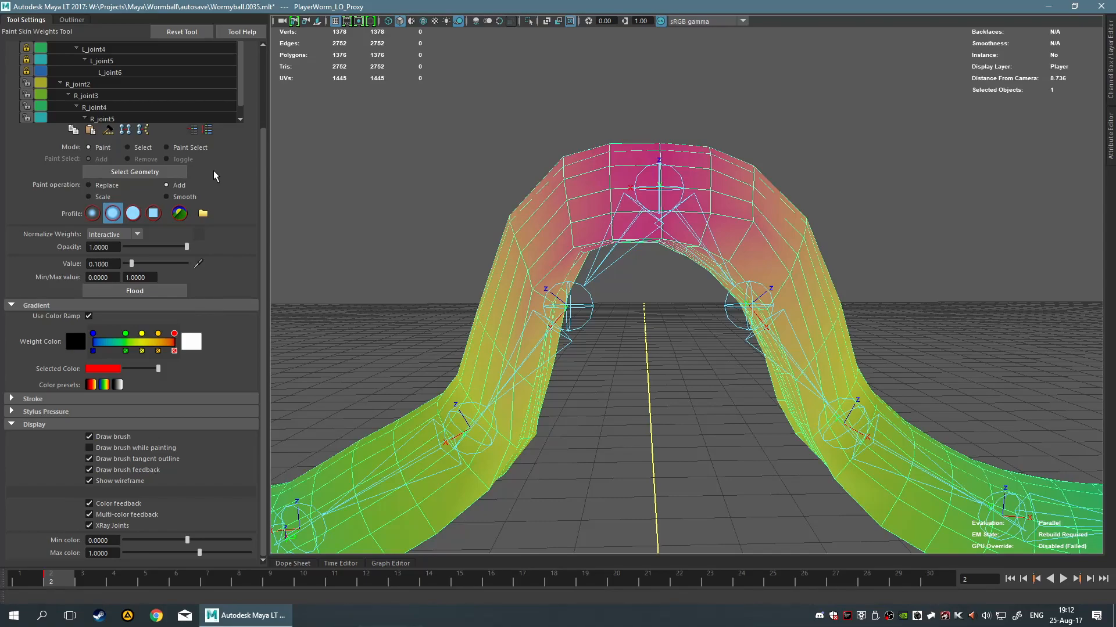
# Try painting added Central joint weight from the top of the arch along the R_joint side, and undo the stroke.
pyautogui.keyDown('alt'); pyautogui.moveTo(791, 264); pyautogui.dragTo(719, 286, button='middle'); pyautogui.keyUp('alt')
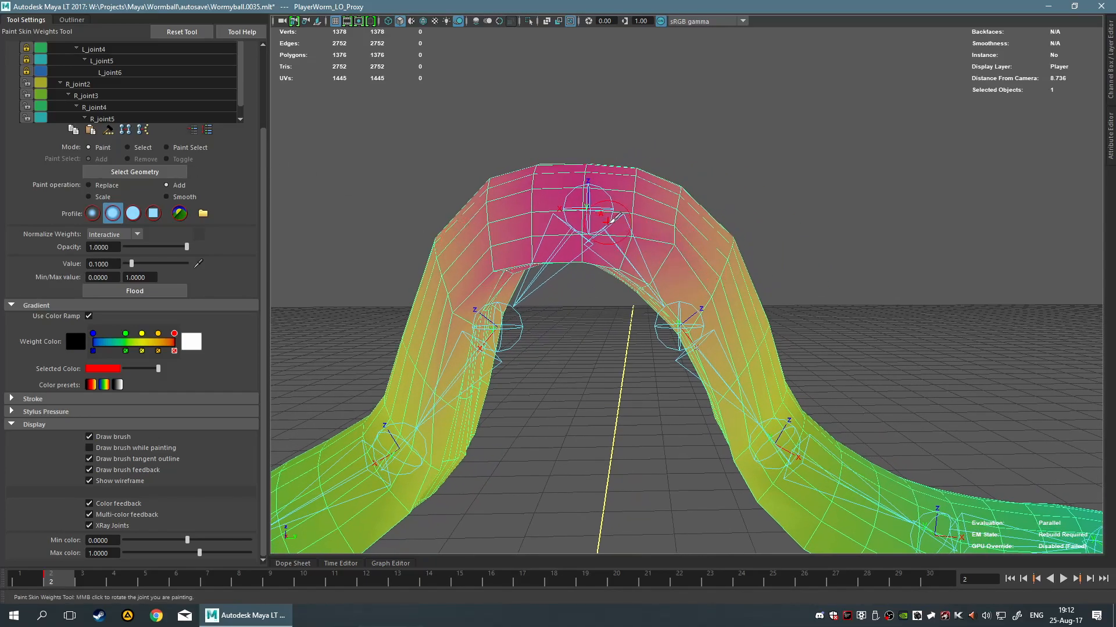
pyautogui.scroll(3, 608, 222)
pyautogui.moveTo(482, 325)
pyautogui.keyDown('alt'); pyautogui.mouseDown()
pyautogui.moveTo(488, 284)
pyautogui.moveTo(523, 269)
pyautogui.mouseUp(); pyautogui.keyUp('alt')
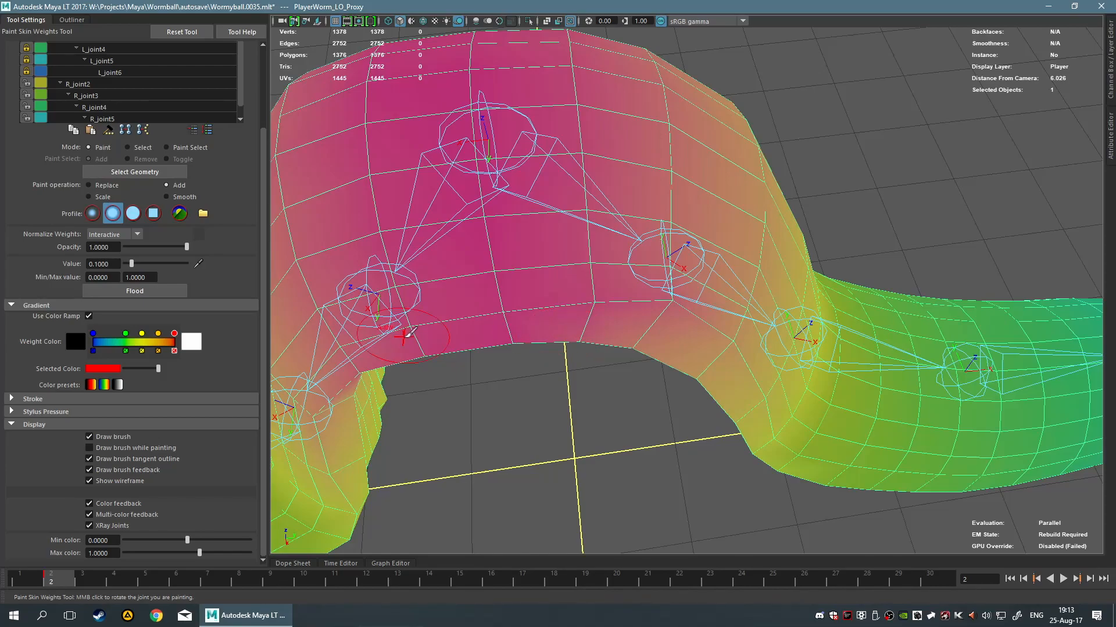
pyautogui.moveTo(554, 212)
pyautogui.mouseDown()
pyautogui.moveTo(580, 249)
pyautogui.moveTo(561, 292)
pyautogui.moveTo(501, 286)
pyautogui.moveTo(877, 349)
pyautogui.moveTo(954, 420)
pyautogui.mouseUp()
pyautogui.keyDown('alt'); pyautogui.moveTo(1044, 429); pyautogui.dragTo(819, 342, button='right'); pyautogui.keyUp('alt')
pyautogui.keyDown('alt'); pyautogui.moveTo(820, 343); pyautogui.dragTo(754, 343, button='middle'); pyautogui.keyUp('alt')
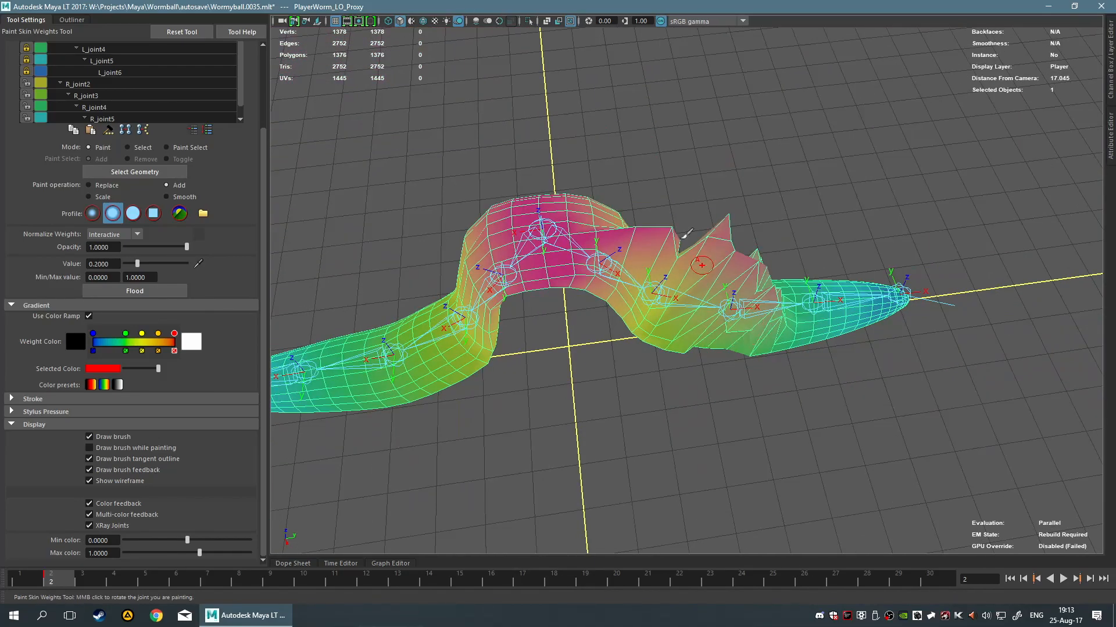
pyautogui.hotkey('ctrl', 'z')
# Set the paint value to 0.1, try adding Central weight across the lower bend and tail, and undo the strokes.
pyautogui.scroll(3, 816, 308)
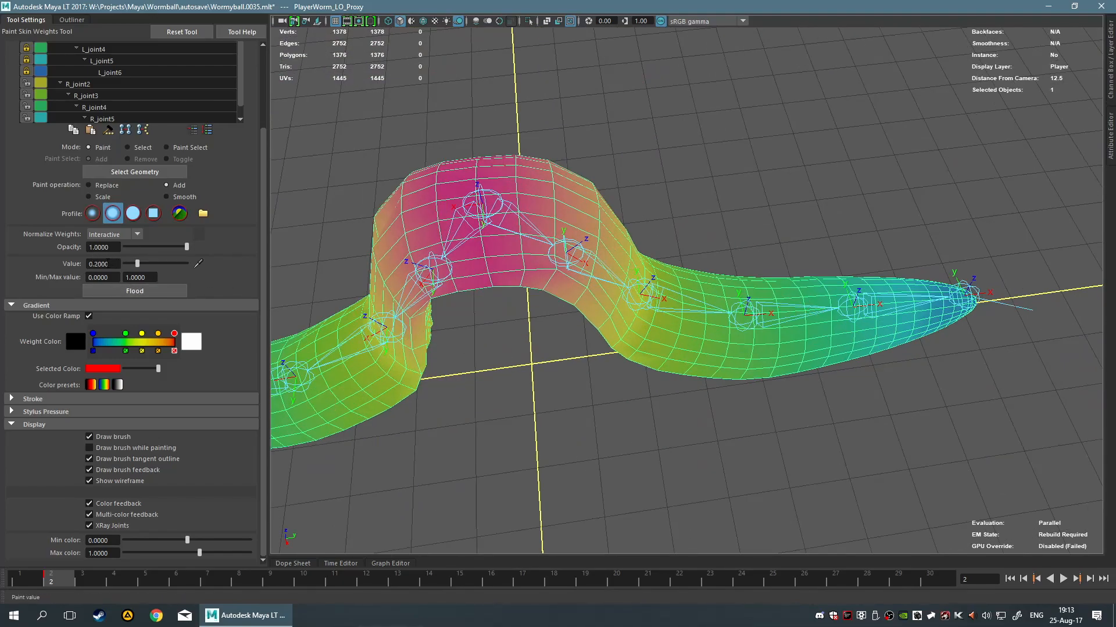
pyautogui.moveTo(626, 313)
pyautogui.mouseDown(button='right')
pyautogui.moveTo(644, 511)
pyautogui.moveTo(695, 510)
pyautogui.mouseUp(button='right')
pyautogui.moveTo(764, 356)
pyautogui.mouseDown()
pyautogui.moveTo(941, 308)
pyautogui.moveTo(715, 302)
pyautogui.moveTo(861, 284)
pyautogui.moveTo(814, 348)
pyautogui.moveTo(761, 319)
pyautogui.moveTo(773, 307)
pyautogui.moveTo(731, 322)
pyautogui.moveTo(835, 317)
pyautogui.mouseUp()
pyautogui.hotkey('ctrl', 'z')
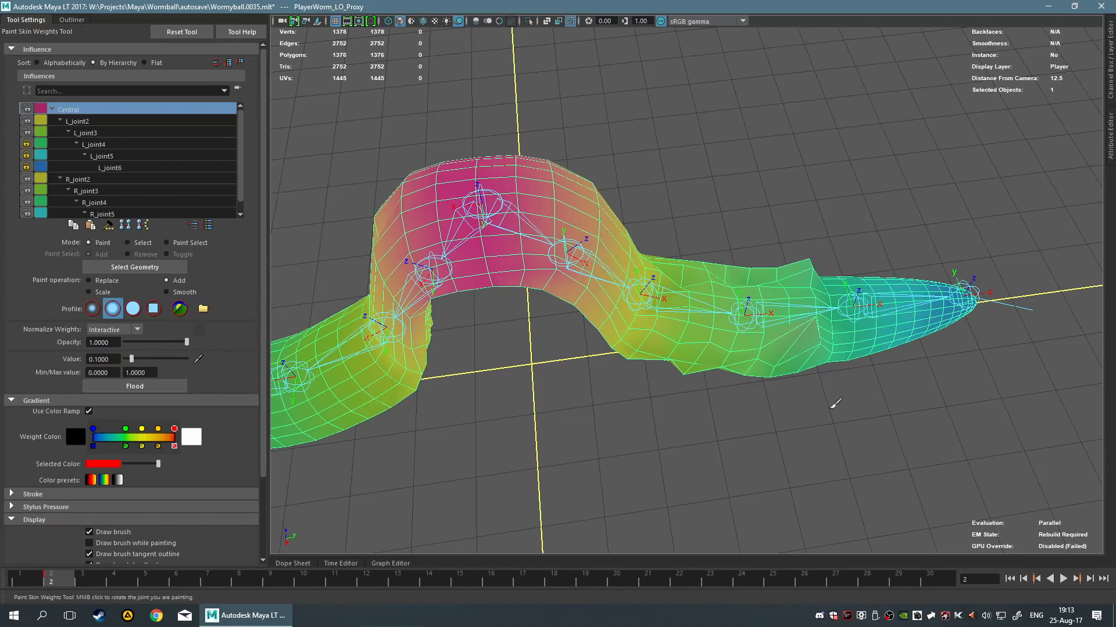
pyautogui.hotkey('ctrl', 'z')
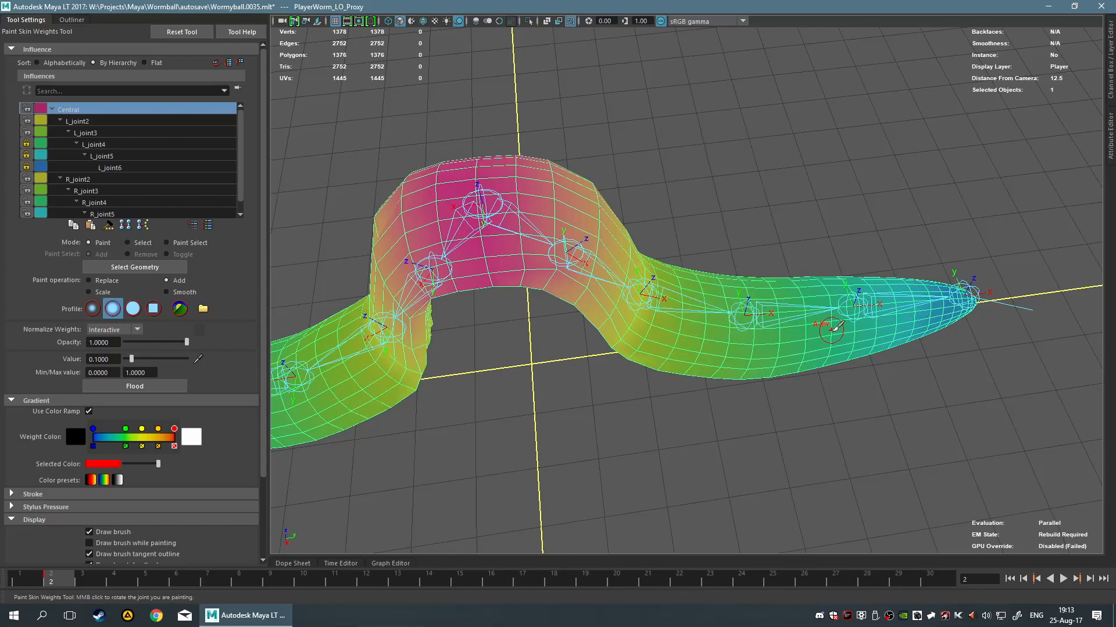
# Enlarge the brush, try a broad stroke of Central weight over the tail section, and undo it.
pyautogui.moveTo(675, 341); pyautogui.dragTo(733, 343)
pyautogui.keyDown('alt'); pyautogui.moveTo(791, 366); pyautogui.dragTo(673, 363, button='middle'); pyautogui.keyUp('alt')
pyautogui.moveTo(627, 312)
pyautogui.mouseDown()
pyautogui.moveTo(849, 287)
pyautogui.moveTo(566, 290)
pyautogui.moveTo(349, 267)
pyautogui.moveTo(876, 318)
pyautogui.moveTo(473, 348)
pyautogui.moveTo(845, 324)
pyautogui.moveTo(827, 268)
pyautogui.moveTo(805, 278)
pyautogui.mouseUp()
pyautogui.hotkey('ctrl', 'z')
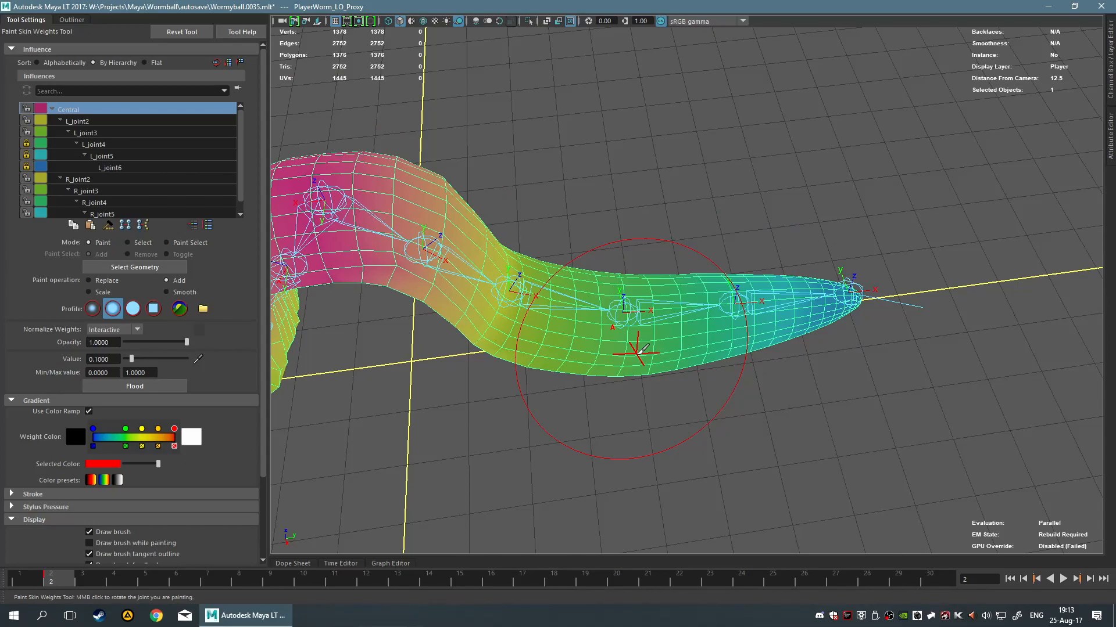
# Shrink the painting brush to roughly the size of a joint for close work on the tail section.
pyautogui.press('b')
pyautogui.moveTo(580, 326); pyautogui.dragTo(554, 327)
pyautogui.scroll(5, 512, 279)
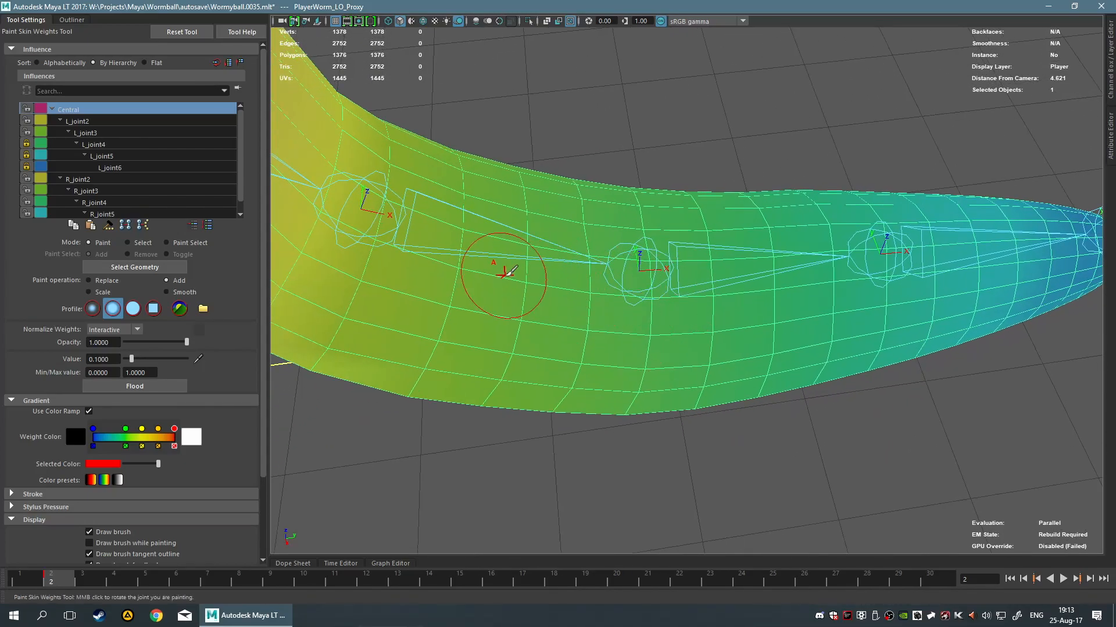
# Examine the Central joint's weight falloff from the arch through the lower bend toward the tail, without painting.
pyautogui.scroll(-3, 523, 279)
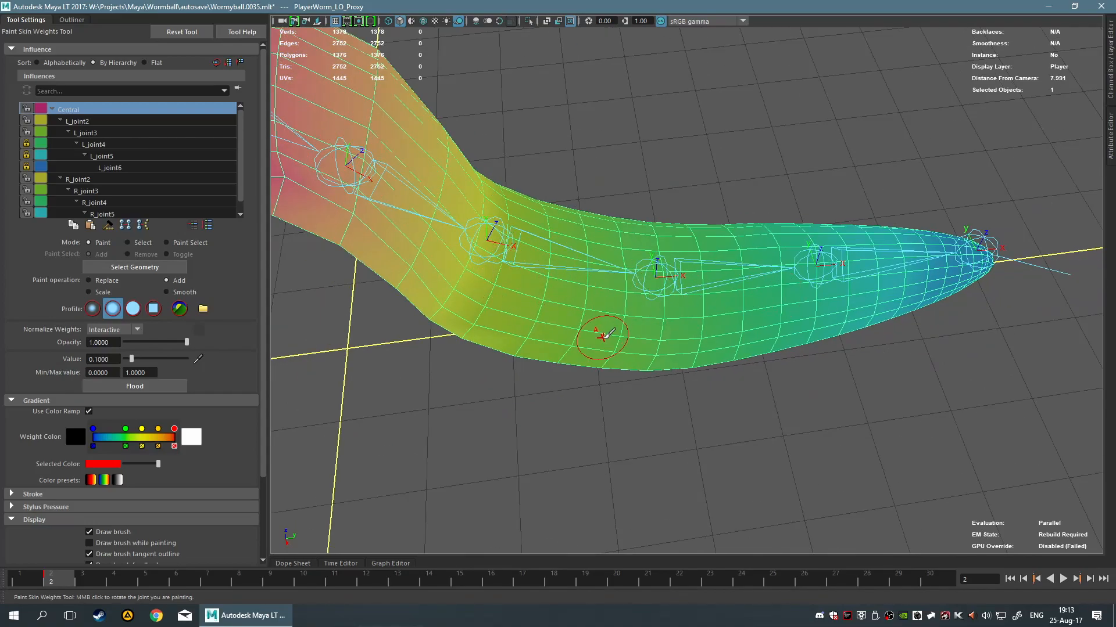
pyautogui.keyDown('alt'); pyautogui.moveTo(604, 336); pyautogui.dragTo(639, 391, button='middle'); pyautogui.keyUp('alt')
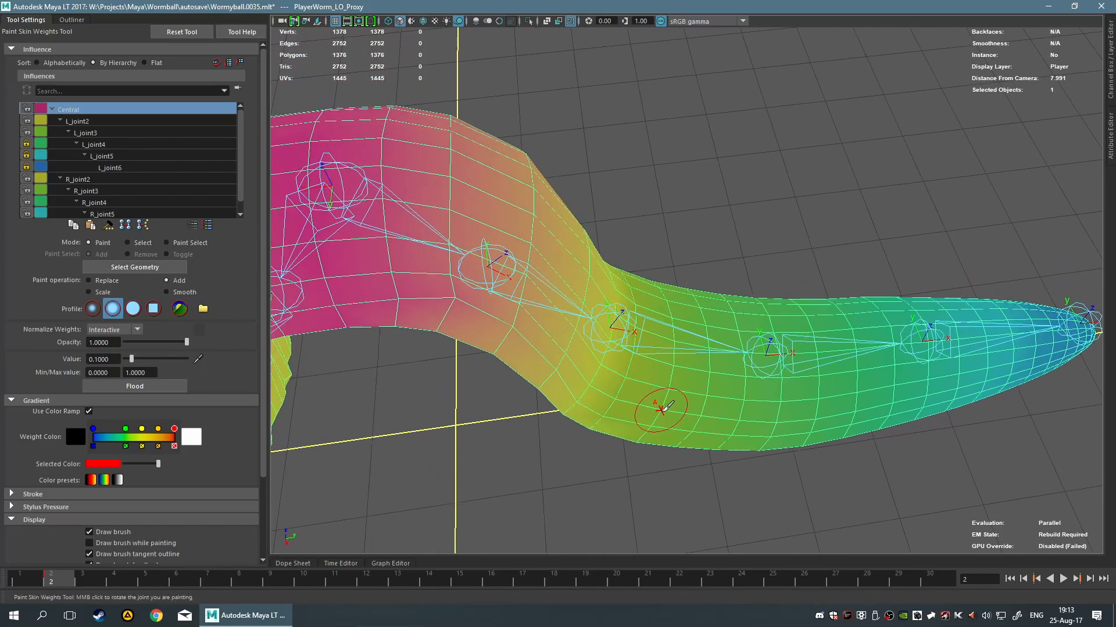
pyautogui.scroll(1, 594, 380)
pyautogui.moveTo(604, 355)
pyautogui.keyDown('alt'); pyautogui.mouseDown(button='middle')
pyautogui.moveTo(652, 286)
pyautogui.moveTo(692, 331)
pyautogui.mouseUp(button='middle'); pyautogui.keyUp('alt')
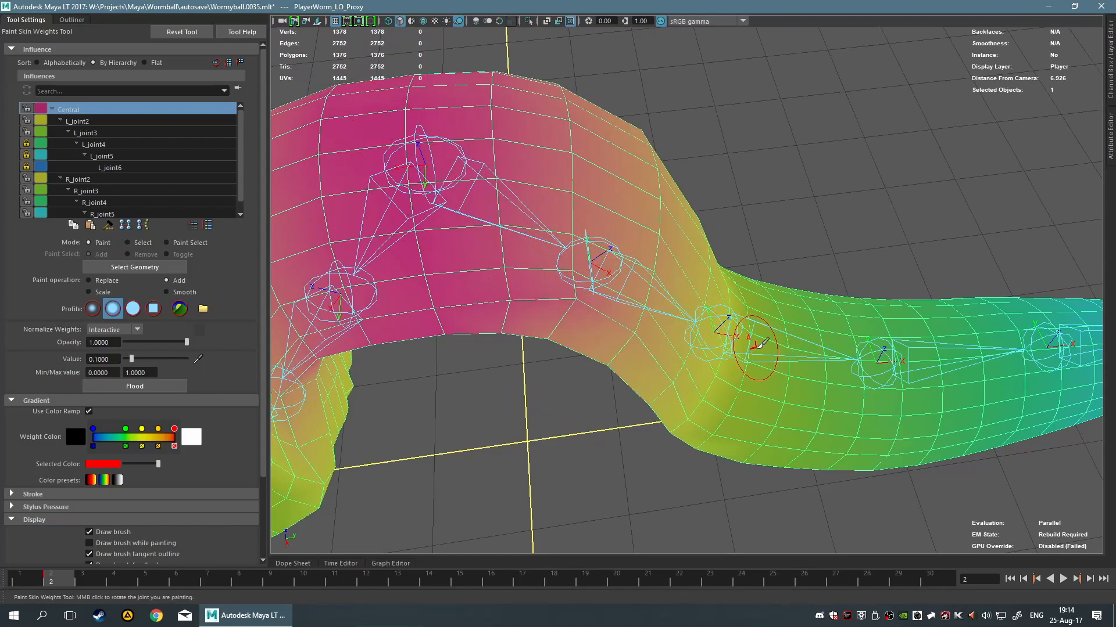
pyautogui.keyDown('alt'); pyautogui.moveTo(765, 330); pyautogui.dragTo(742, 333); pyautogui.keyUp('alt')
pyautogui.keyDown('alt'); pyautogui.moveTo(761, 332); pyautogui.dragTo(623, 264, button='middle'); pyautogui.keyUp('alt')
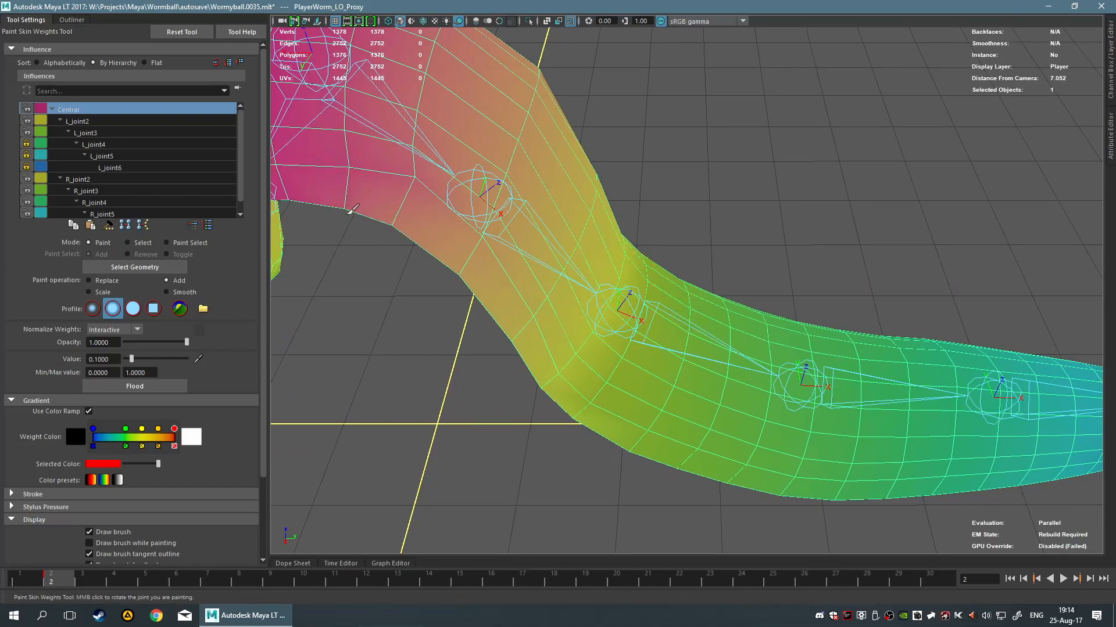
pyautogui.keyDown('alt'); pyautogui.moveTo(343, 200); pyautogui.dragTo(413, 252, button='middle'); pyautogui.keyUp('alt')
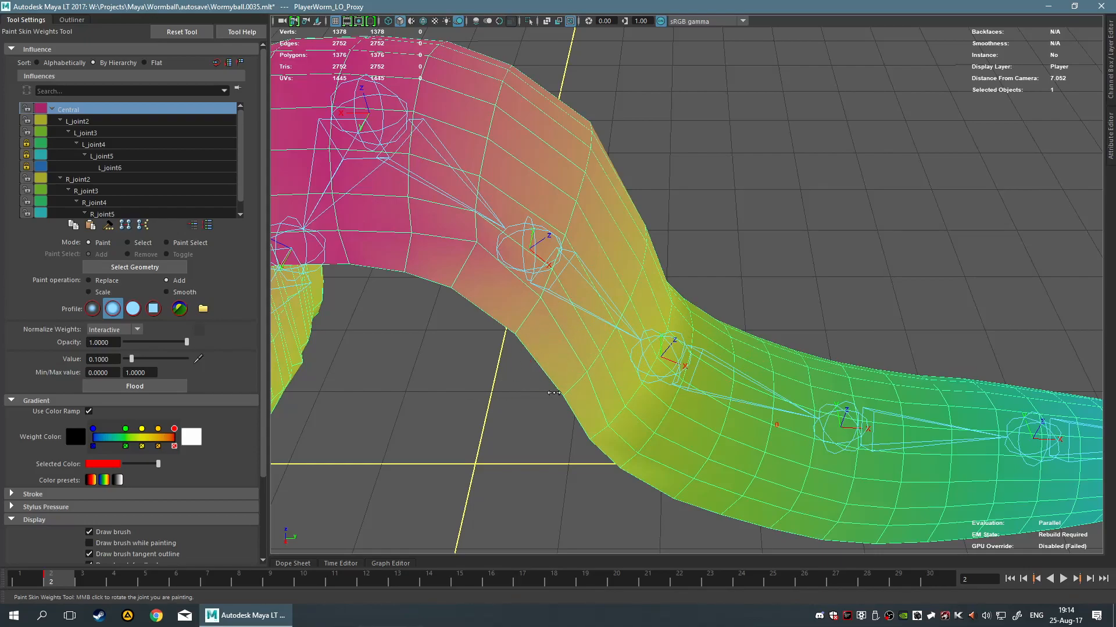
pyautogui.press('f')
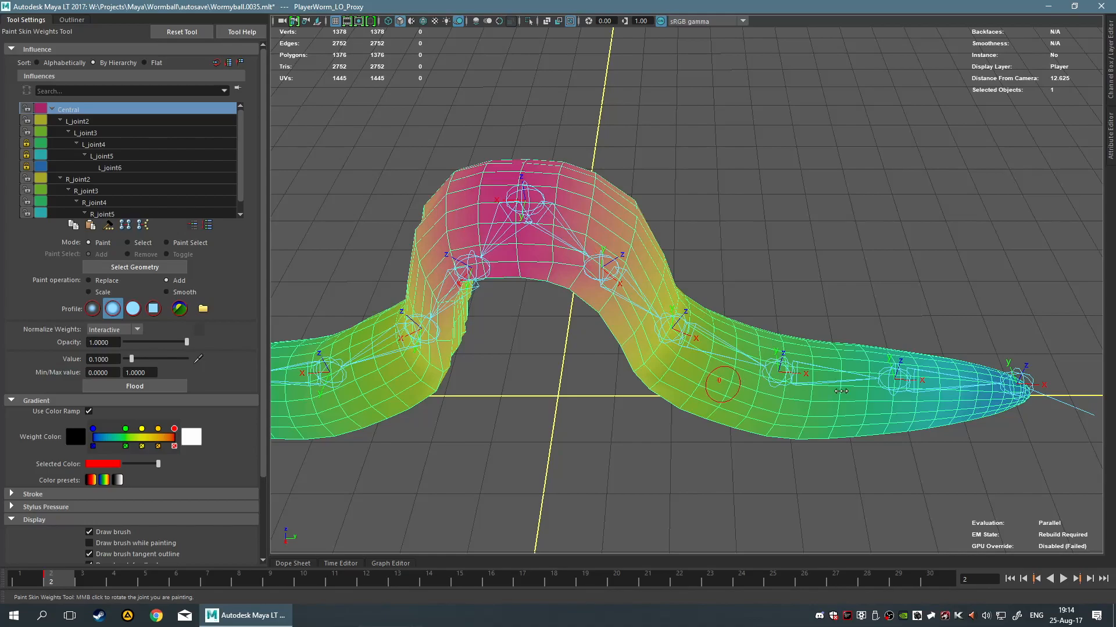
pyautogui.moveTo(788, 396); pyautogui.dragTo(486, 381)
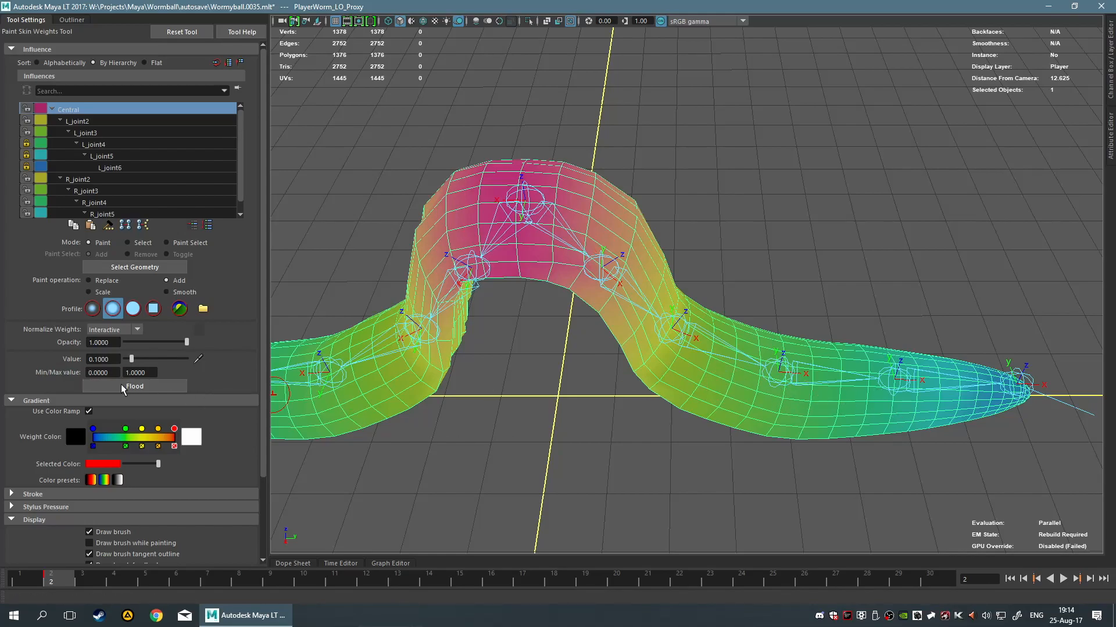
# Inspect the weight blending and mesh deformation around the lower bend's joints up close, and dismiss the AutoSave warning.
pyautogui.scroll(5, 581, 407)
pyautogui.scroll(3, 616, 403)
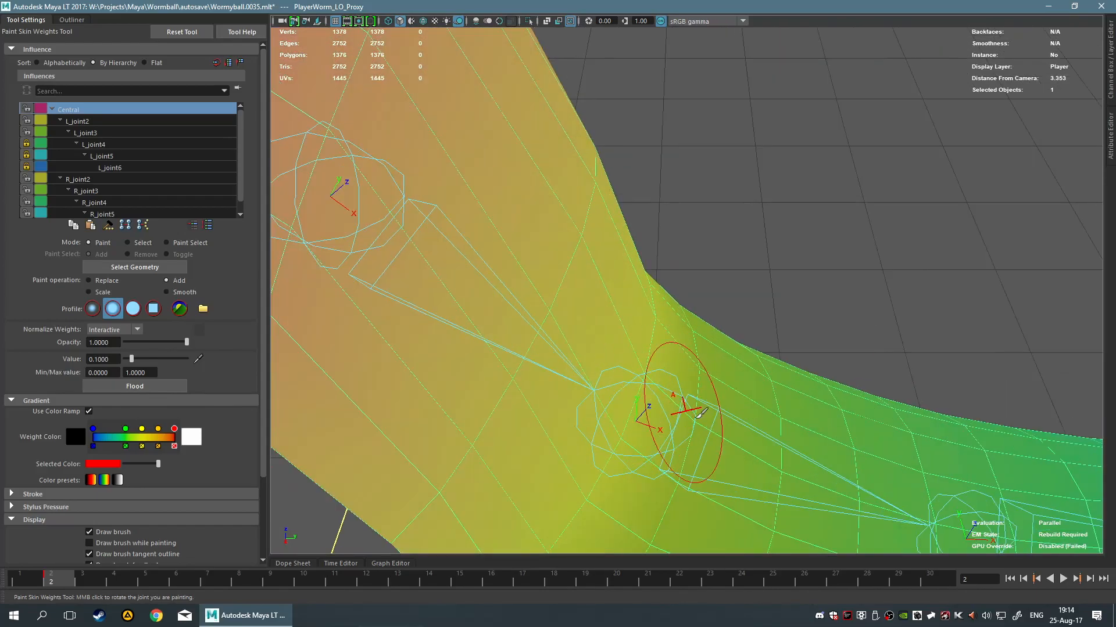
pyautogui.scroll(2, 605, 386)
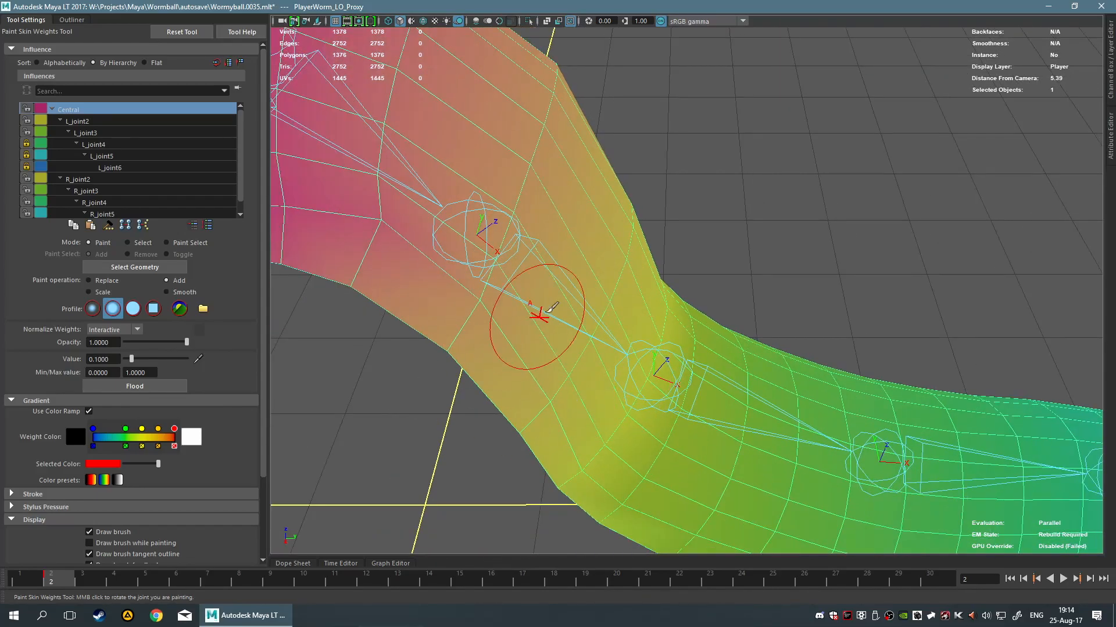
pyautogui.keyDown('alt'); pyautogui.moveTo(669, 318); pyautogui.dragTo(873, 348, button='middle'); pyautogui.keyUp('alt')
pyautogui.keyDown('alt'); pyautogui.moveTo(590, 286); pyautogui.dragTo(305, 165, button='middle'); pyautogui.keyUp('alt')
pyautogui.scroll(-5, 306, 165)
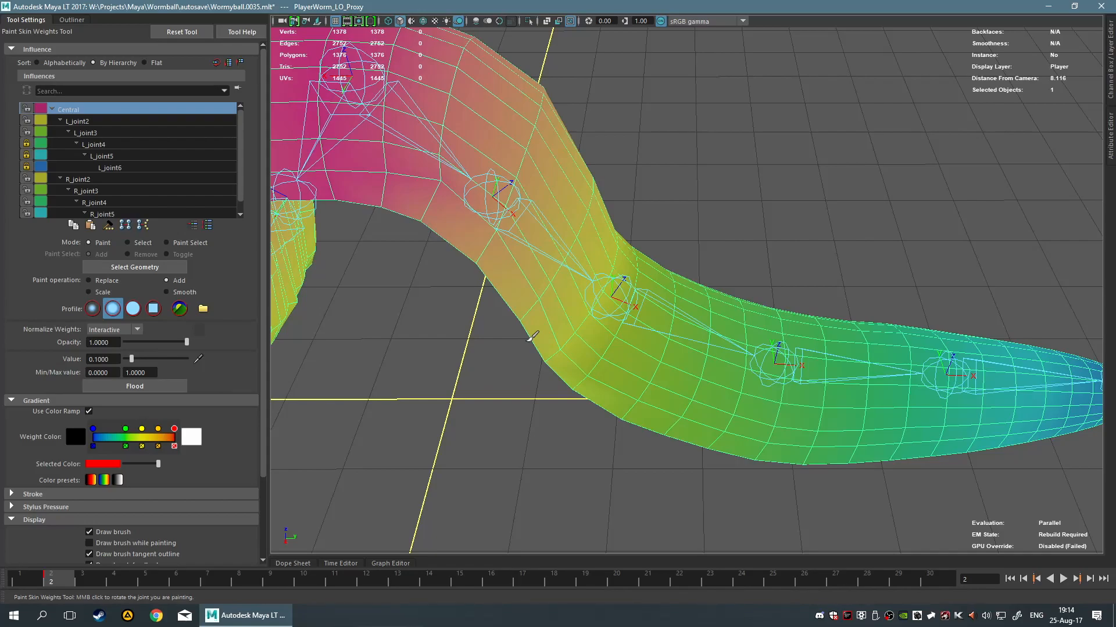
pyautogui.moveTo(490, 267)
pyautogui.keyDown('alt'); pyautogui.mouseDown(button='middle')
pyautogui.moveTo(670, 341)
pyautogui.moveTo(490, 187)
pyautogui.mouseUp(button='middle'); pyautogui.keyUp('alt')
pyautogui.moveTo(616, 227)
pyautogui.keyDown('alt'); pyautogui.mouseDown(button='middle')
pyautogui.moveTo(714, 276)
pyautogui.moveTo(731, 301)
pyautogui.mouseUp(button='middle'); pyautogui.keyUp('alt')
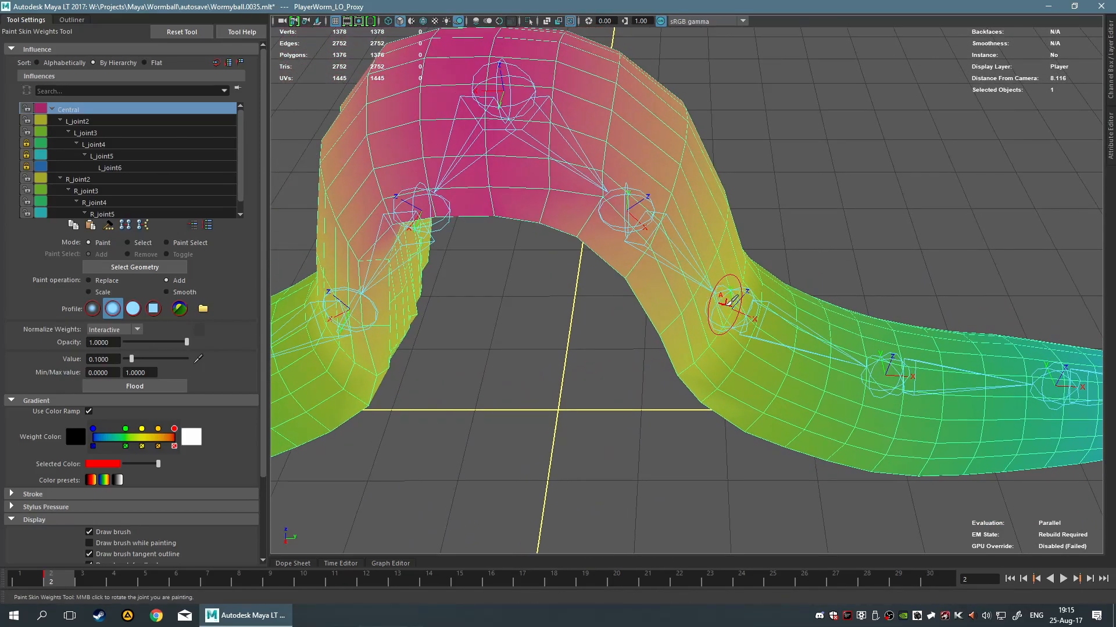
pyautogui.scroll(2, 731, 301)
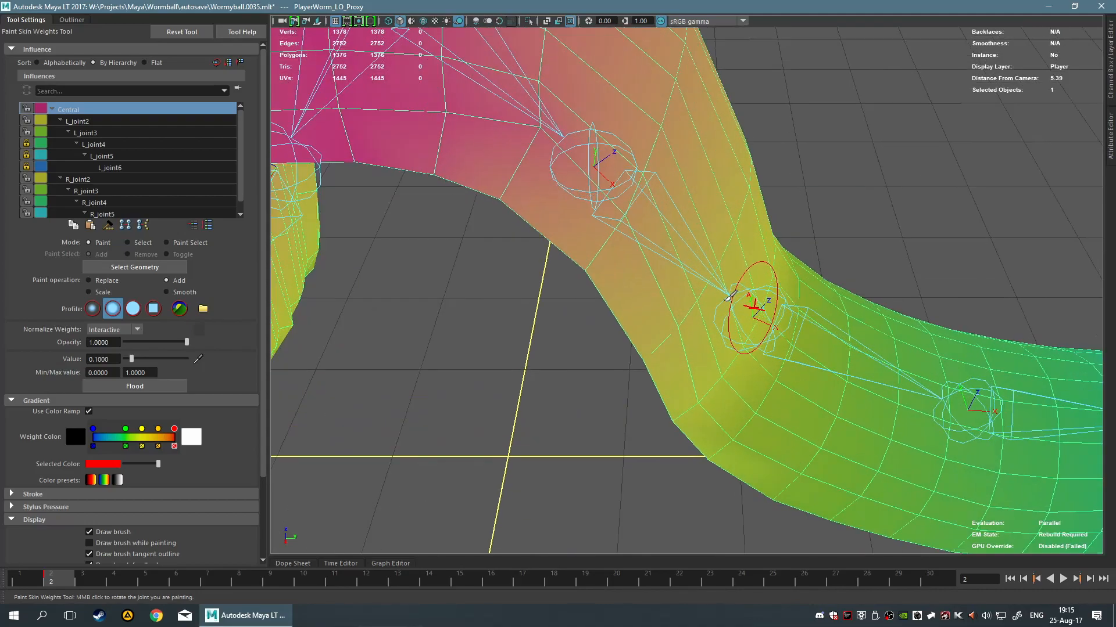
pyautogui.keyDown('alt'); pyautogui.moveTo(681, 256); pyautogui.dragTo(587, 248, button='middle'); pyautogui.keyUp('alt')
pyautogui.scroll(-1, 572, 254)
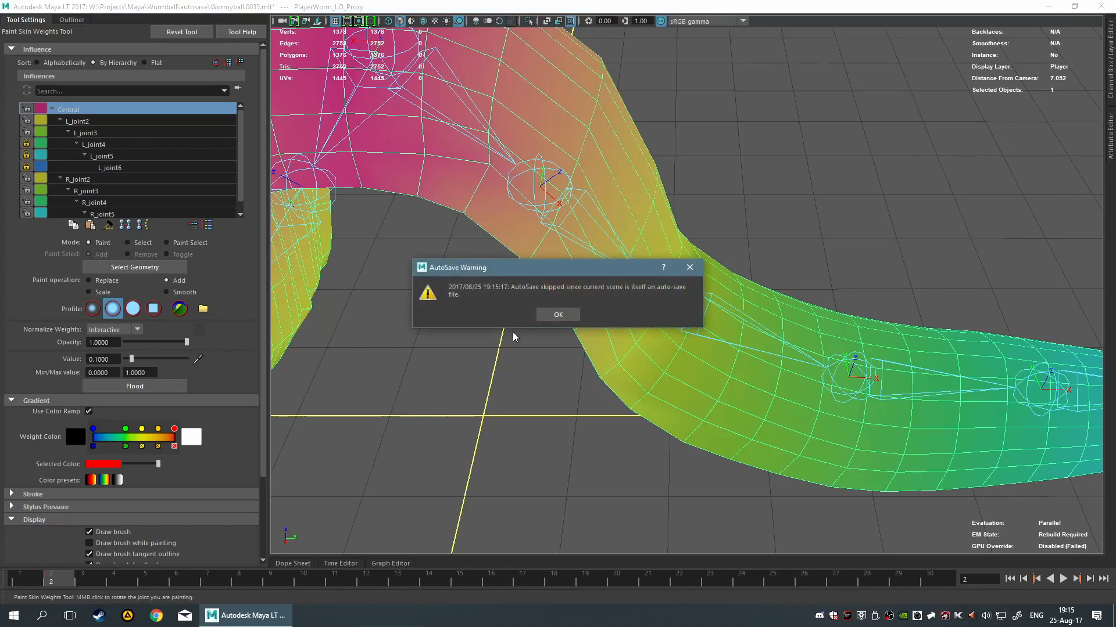
pyautogui.click(557, 315)
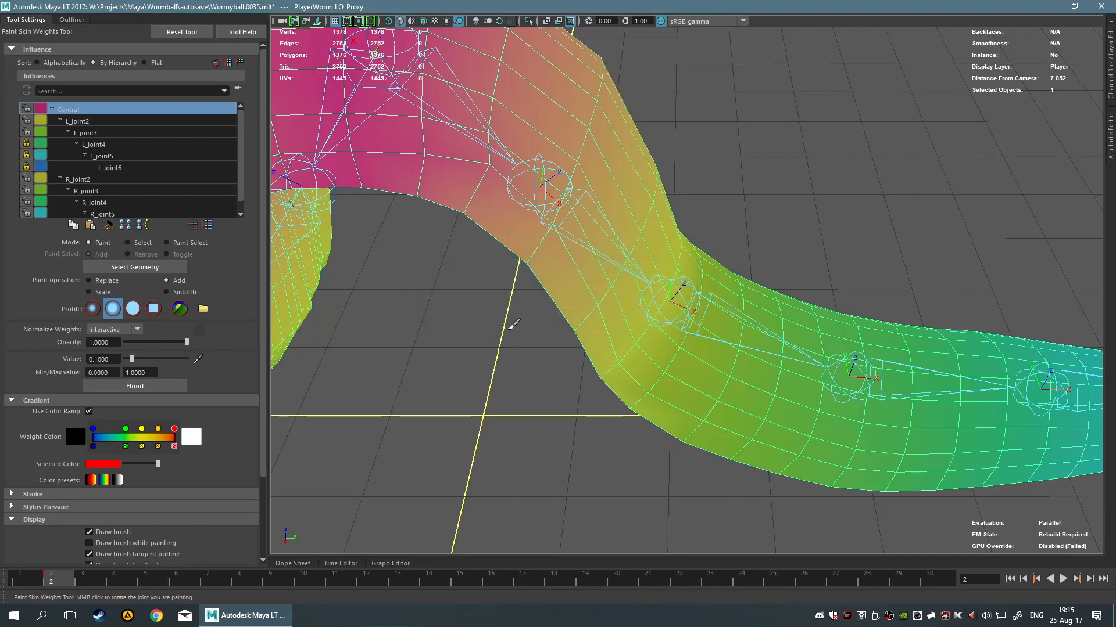
# Compare the weight colours between the arch's shoulder and the lower bend, both close up and across the whole worm.
pyautogui.scroll(3, 511, 317)
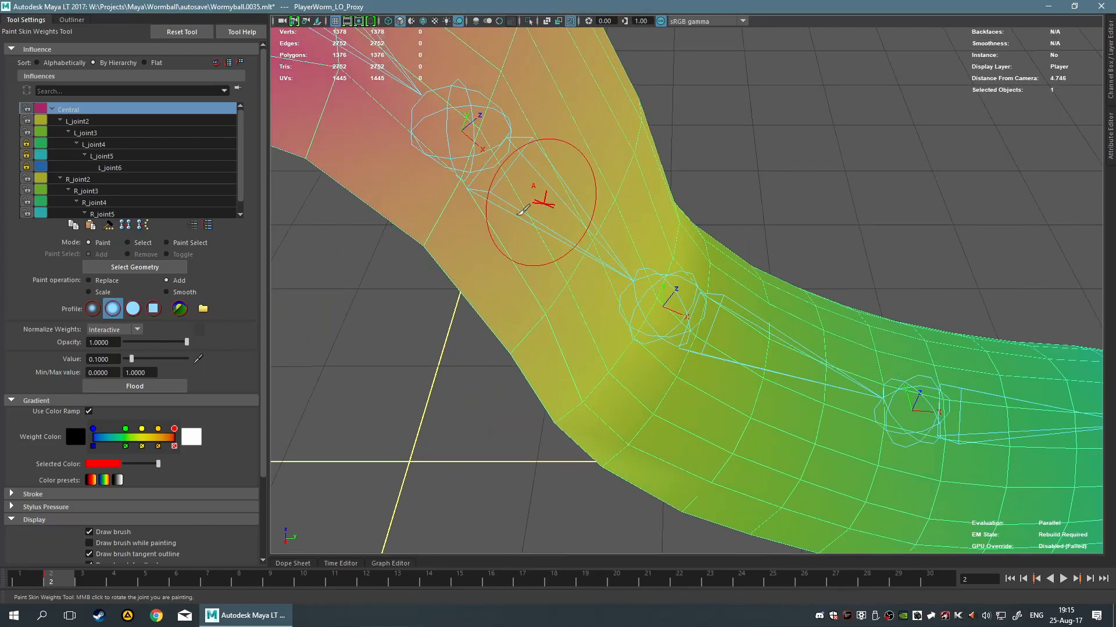
pyautogui.scroll(-8, 465, 287)
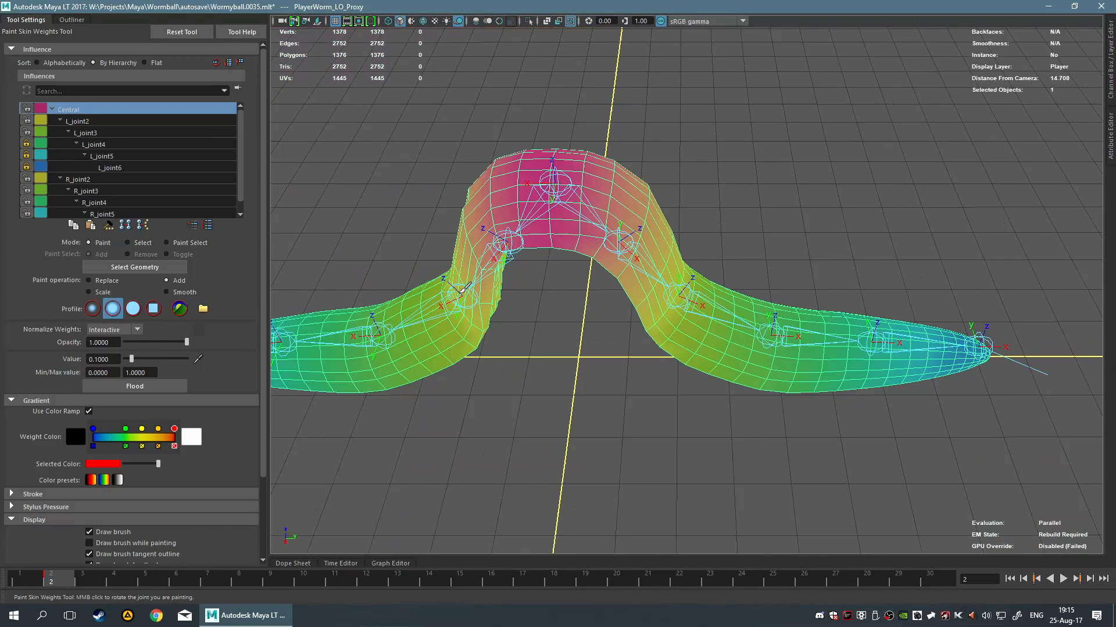
pyautogui.scroll(6, 464, 288)
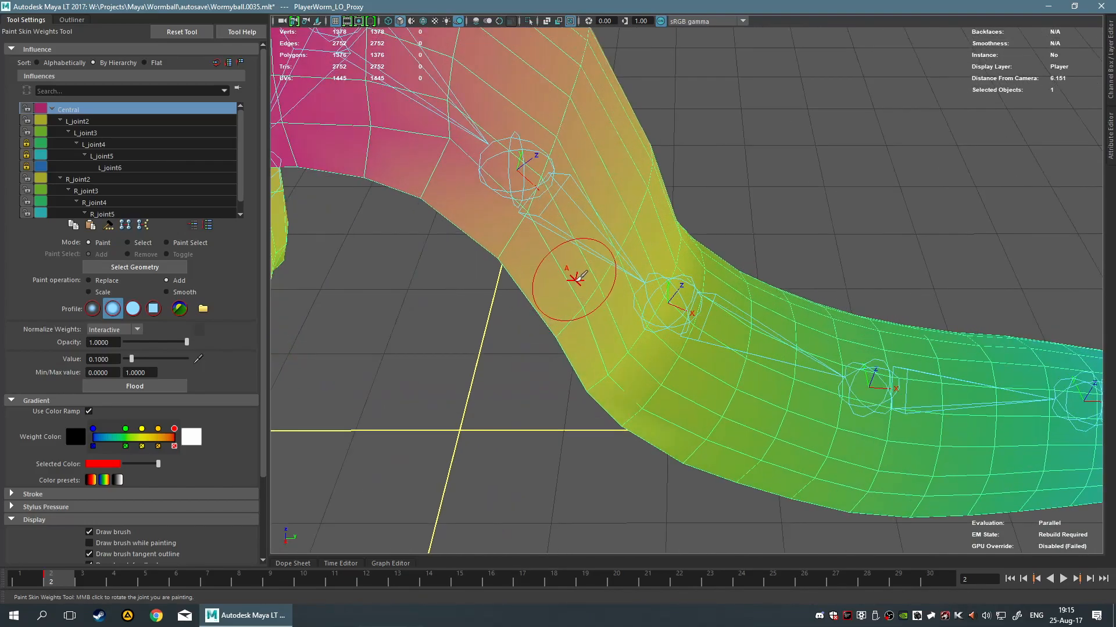
pyautogui.scroll(-4, 604, 171)
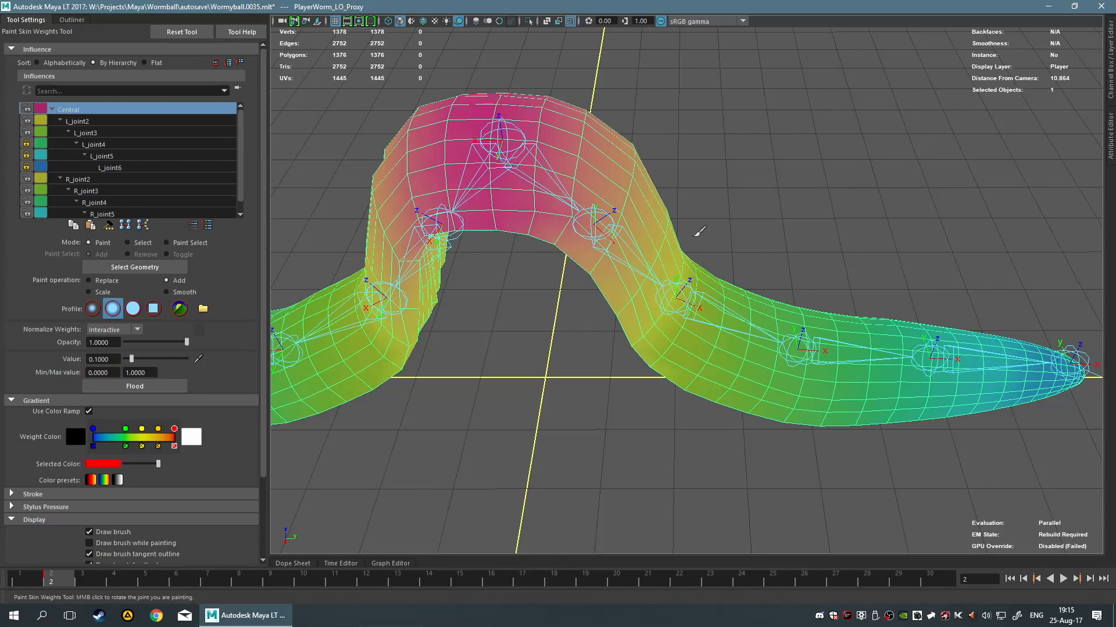
# Collapse the tool settings and examine the weight blending over the whole arch in the enlarged viewport.
pyautogui.doubleClick(30, 20)
pyautogui.keyDown('alt'); pyautogui.moveTo(531, 313); pyautogui.dragTo(522, 360); pyautogui.keyUp('alt')
pyautogui.scroll(-4, 529, 356)
pyautogui.keyDown('alt'); pyautogui.moveTo(572, 290); pyautogui.dragTo(741, 220, button='middle'); pyautogui.keyUp('alt')
pyautogui.keyDown('alt'); pyautogui.moveTo(825, 250); pyautogui.dragTo(680, 336, button='middle'); pyautogui.keyUp('alt')
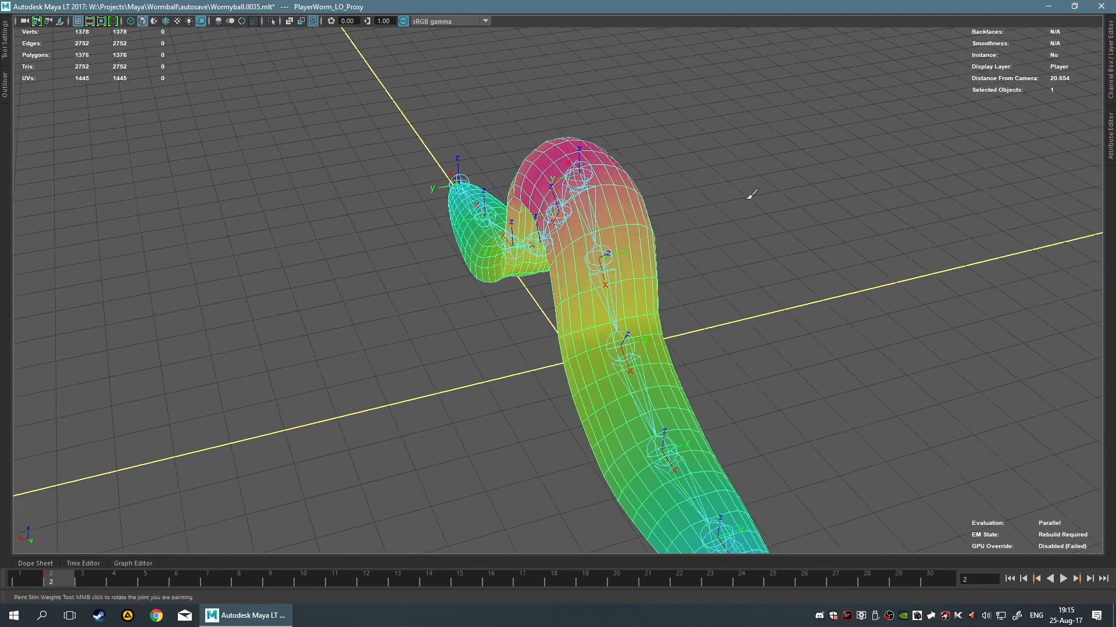
pyautogui.keyDown('alt'); pyautogui.moveTo(449, 307); pyautogui.dragTo(605, 334); pyautogui.keyUp('alt')
pyautogui.scroll(3, 616, 335)
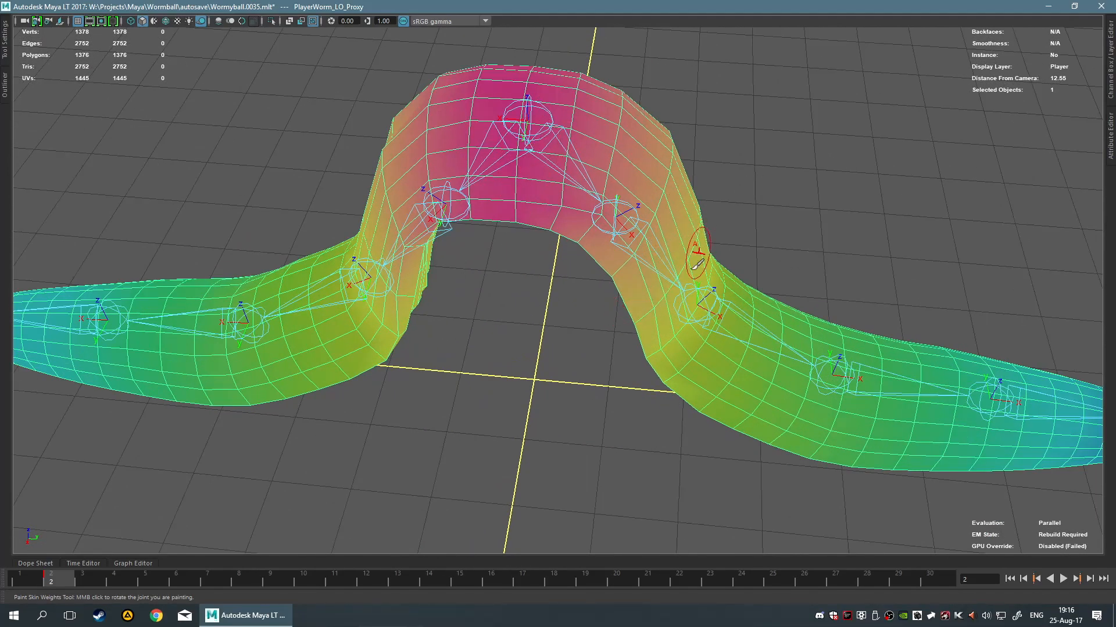
pyautogui.keyDown('alt'); pyautogui.moveTo(482, 294); pyautogui.dragTo(504, 270); pyautogui.keyUp('alt')
pyautogui.scroll(3, 486, 315)
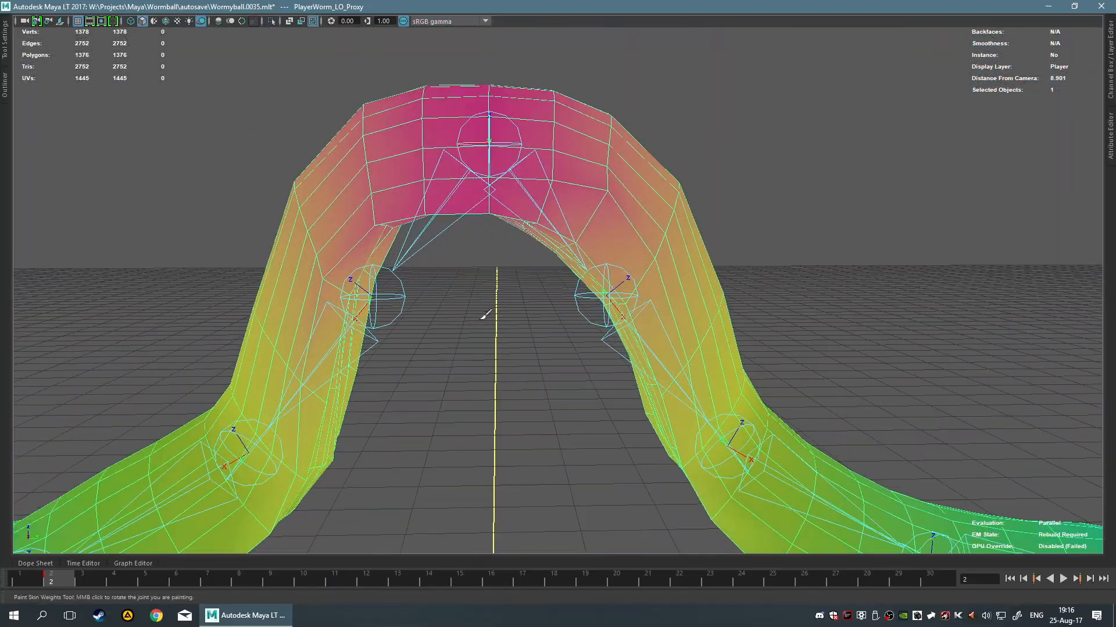
# Leave weight painting, deselect everything to inspect the plain mesh's deformation under the arch, and reselect the worm mesh.
pyautogui.press('q')
pyautogui.click(525, 389)
pyautogui.moveTo(541, 352)
pyautogui.keyDown('alt'); pyautogui.mouseDown(button='middle')
pyautogui.moveTo(585, 239)
pyautogui.moveTo(557, 251)
pyautogui.mouseUp(button='middle'); pyautogui.keyUp('alt')
pyautogui.keyDown('alt'); pyautogui.moveTo(558, 251); pyautogui.dragTo(598, 234); pyautogui.keyUp('alt')
pyautogui.scroll(4, 552, 319)
pyautogui.keyDown('alt'); pyautogui.moveTo(505, 376); pyautogui.dragTo(533, 361); pyautogui.keyUp('alt')
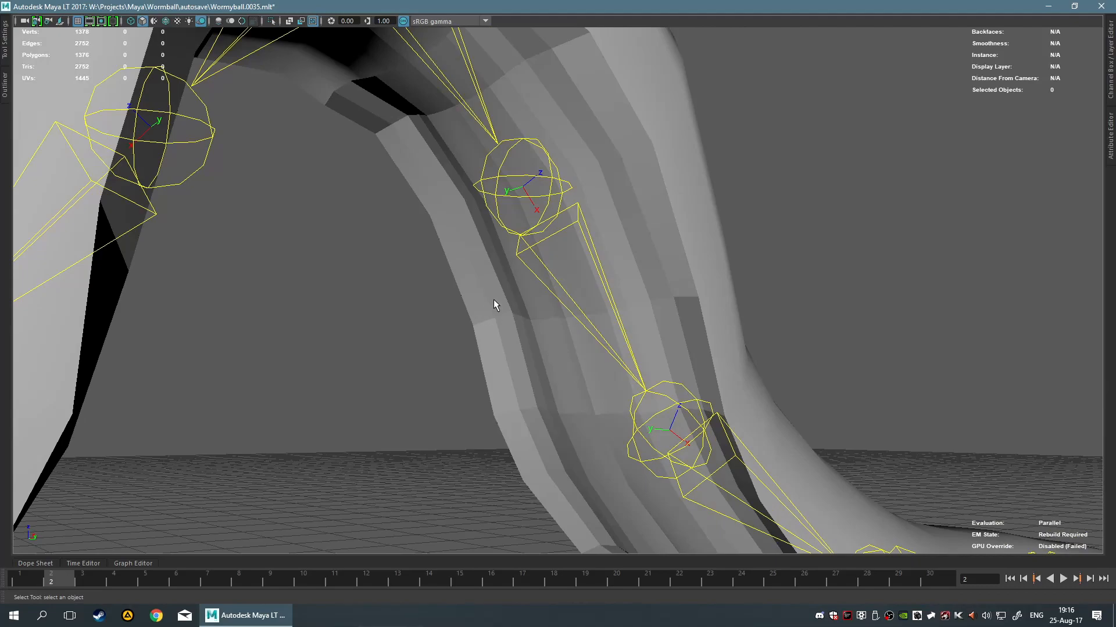
pyautogui.keyDown('alt'); pyautogui.moveTo(377, 168); pyautogui.dragTo(290, 138); pyautogui.keyUp('alt')
pyautogui.keyDown('alt'); pyautogui.moveTo(450, 320); pyautogui.dragTo(558, 280); pyautogui.keyUp('alt')
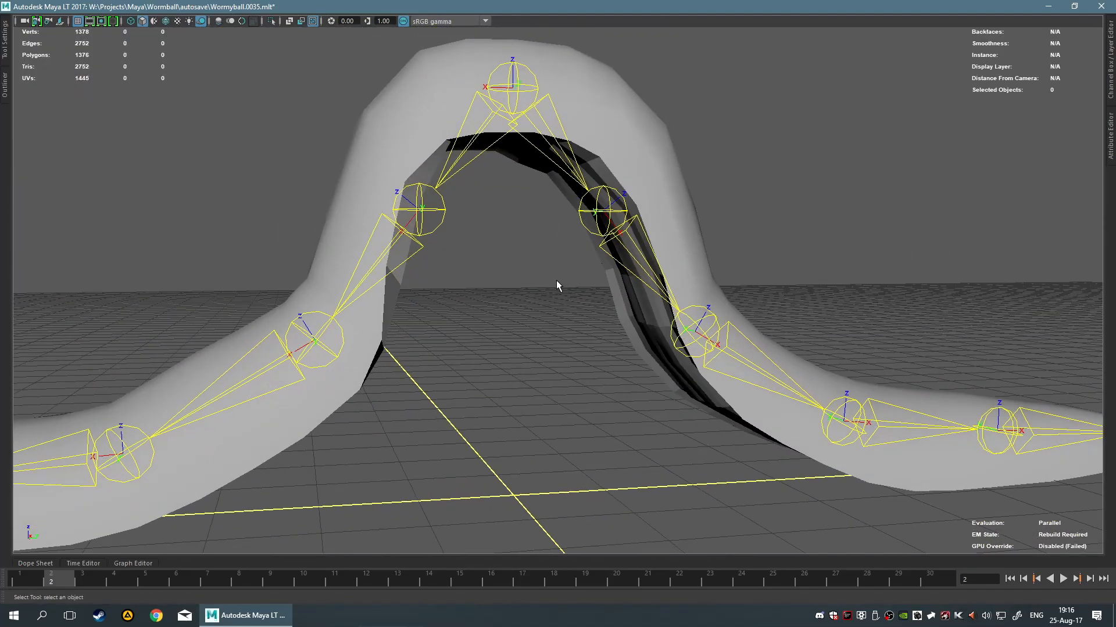
pyautogui.click(622, 156)
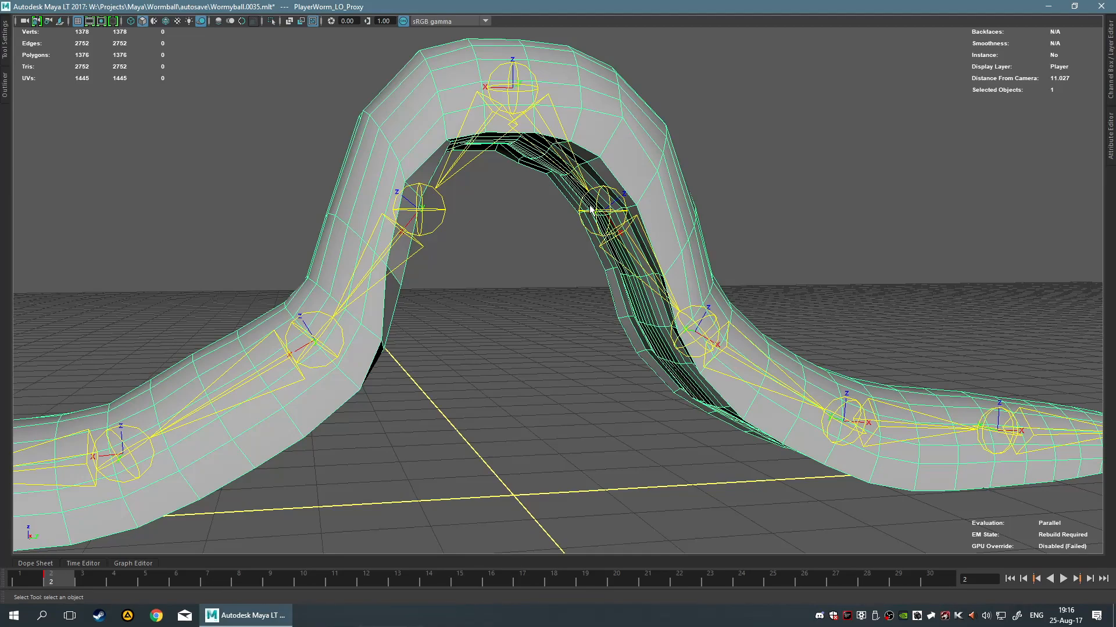
# Review the posed worm mesh and its joint chain from several angles and distances.
pyautogui.scroll(-6, 697, 334)
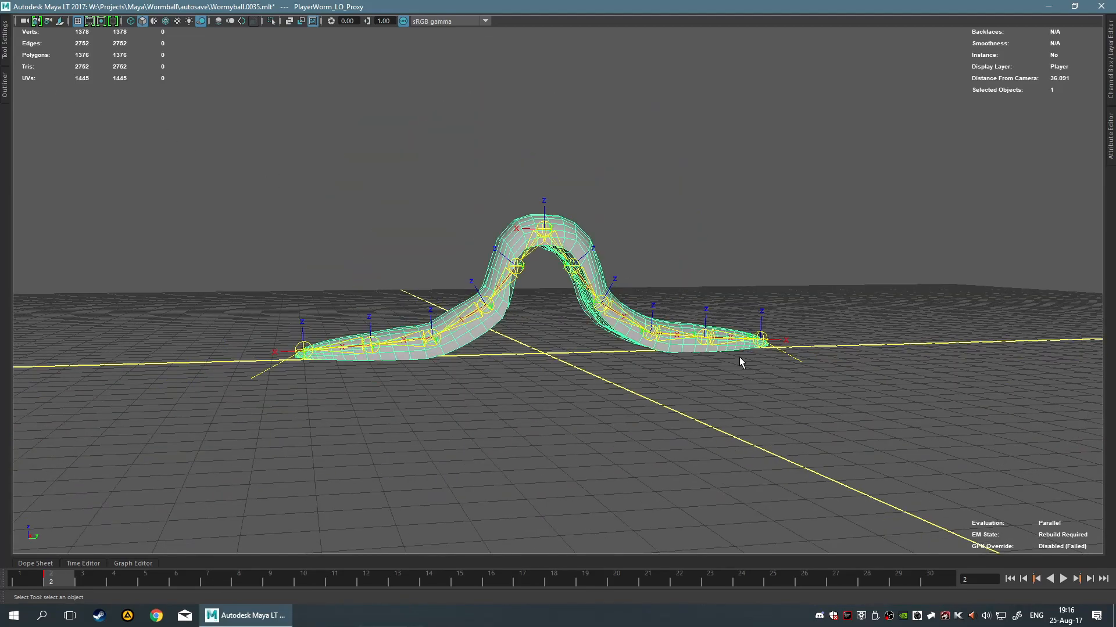
pyautogui.keyDown('alt'); pyautogui.moveTo(739, 357); pyautogui.dragTo(703, 372); pyautogui.keyUp('alt')
pyautogui.scroll(3, 703, 370)
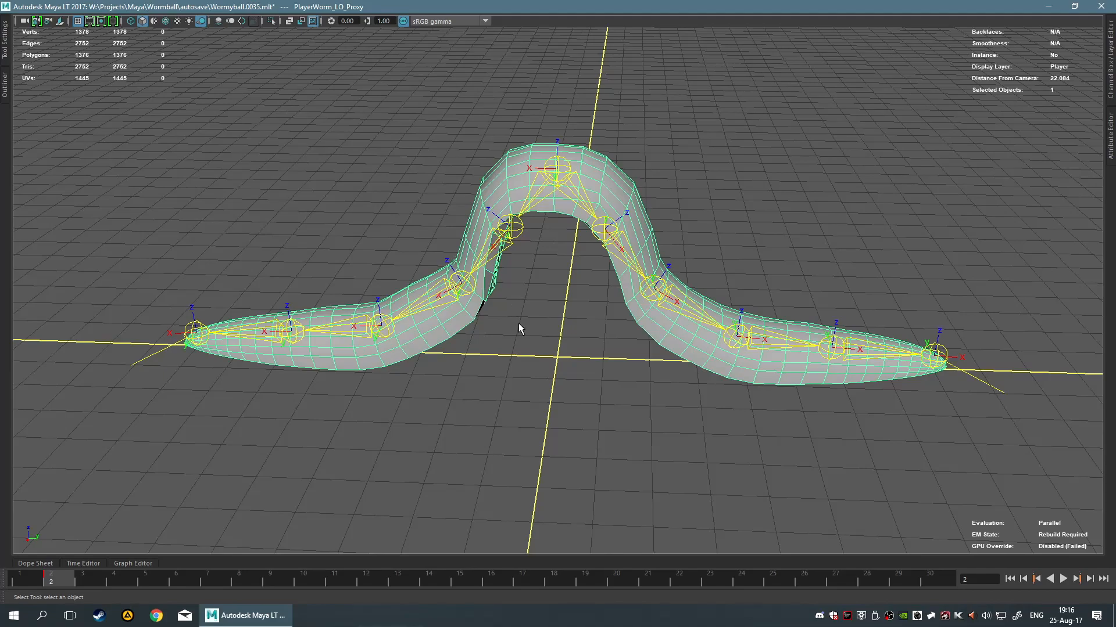
pyautogui.keyDown('alt'); pyautogui.moveTo(523, 319); pyautogui.dragTo(535, 343); pyautogui.keyUp('alt')
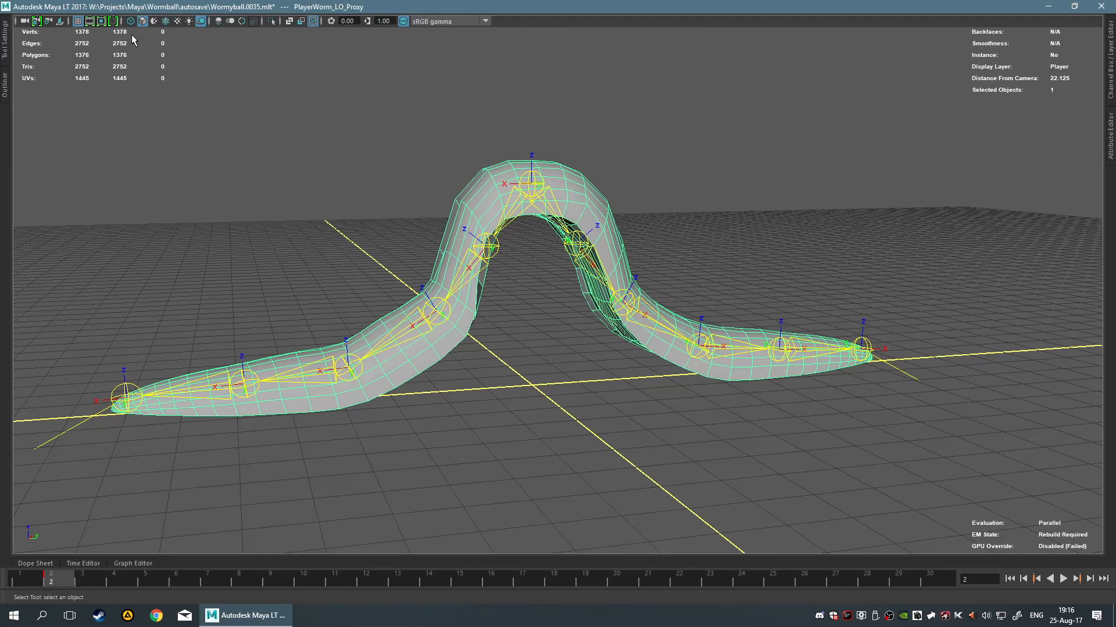
pyautogui.keyDown('alt'); pyautogui.moveTo(485, 291); pyautogui.dragTo(594, 328); pyautogui.keyUp('alt')
pyautogui.keyDown('alt'); pyautogui.moveTo(493, 325); pyautogui.dragTo(573, 345); pyautogui.keyUp('alt')
pyautogui.scroll(5, 532, 336)
pyautogui.scroll(-6, 504, 361)
pyautogui.keyDown('alt'); pyautogui.moveTo(505, 360); pyautogui.dragTo(562, 364); pyautogui.keyUp('alt')
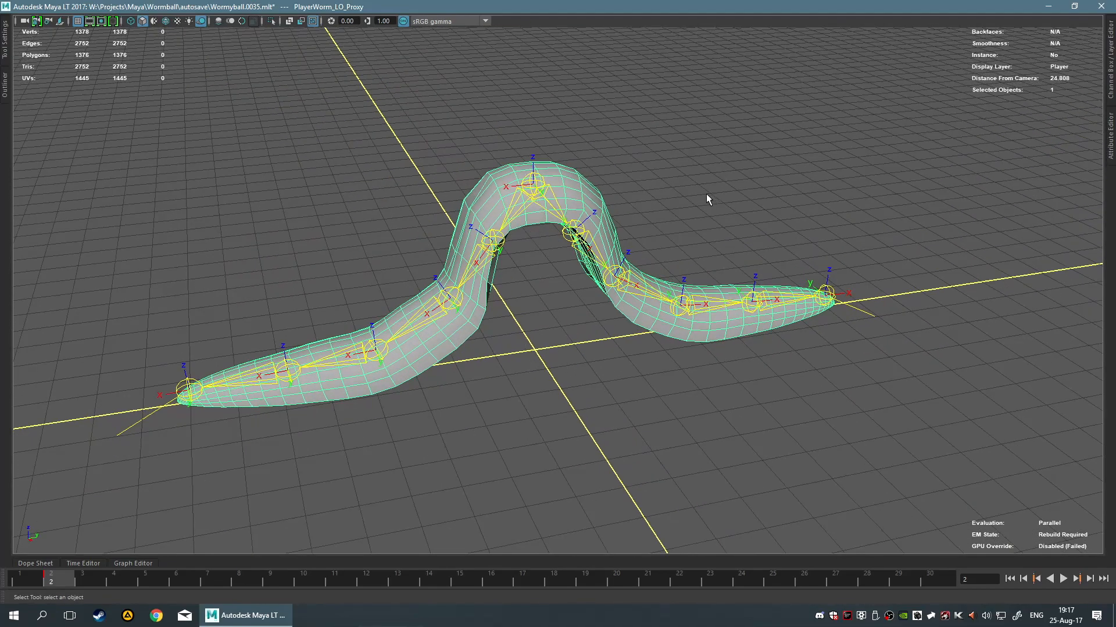
# Keep the Skin commands open as a floating list and prune the worm mesh's skin weights below 0.01.
pyautogui.press('space')
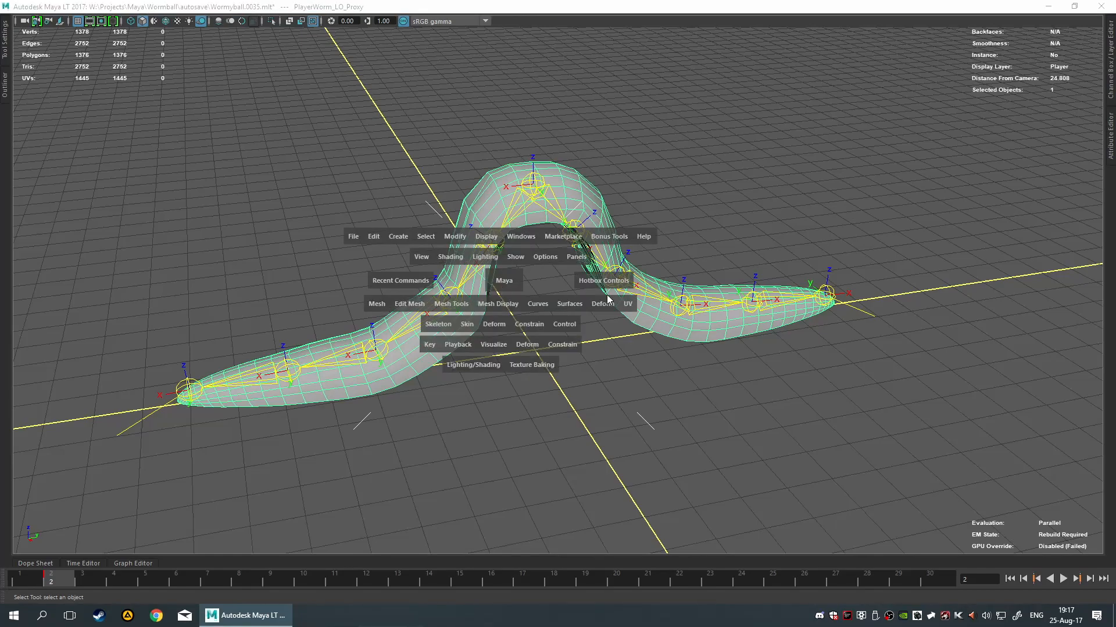
pyautogui.moveTo(465, 327); pyautogui.dragTo(1002, 227)
pyautogui.keyDown('alt'); pyautogui.moveTo(668, 256); pyautogui.dragTo(618, 301); pyautogui.keyUp('alt')
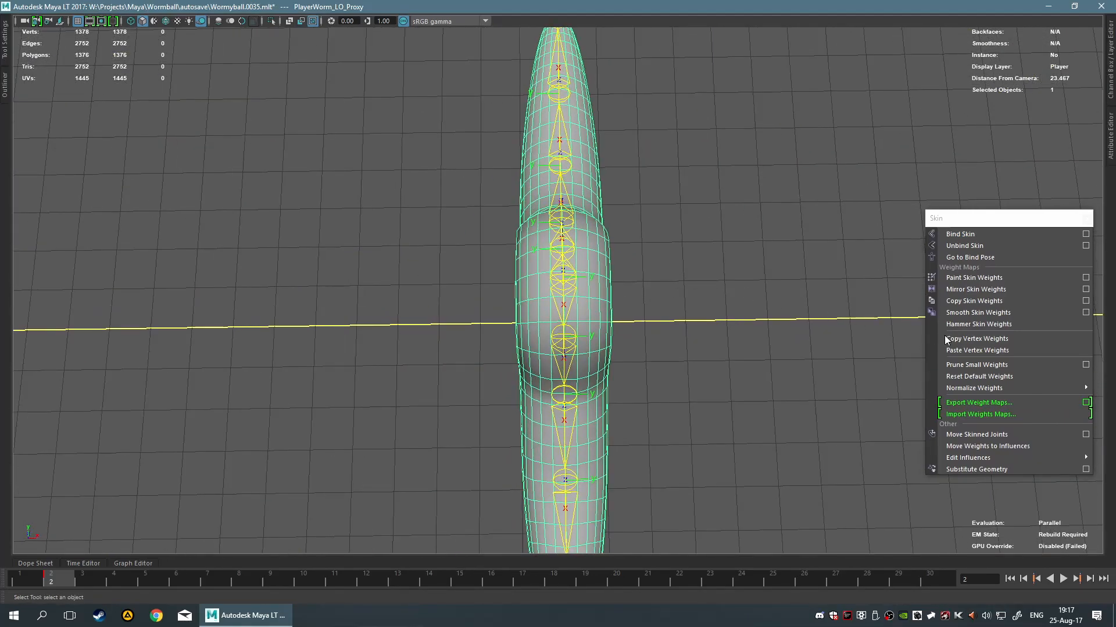
pyautogui.click(1044, 364)
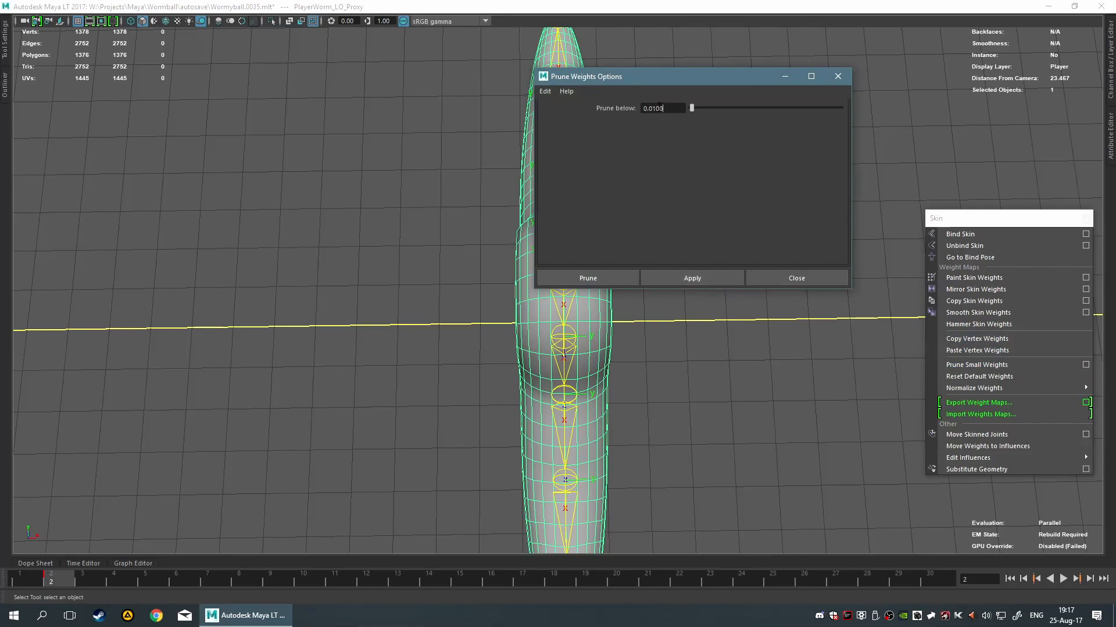
pyautogui.click(578, 283)
# Check the pruned worm mesh from above and from the side, including the arch up close.
pyautogui.scroll(4, 703, 325)
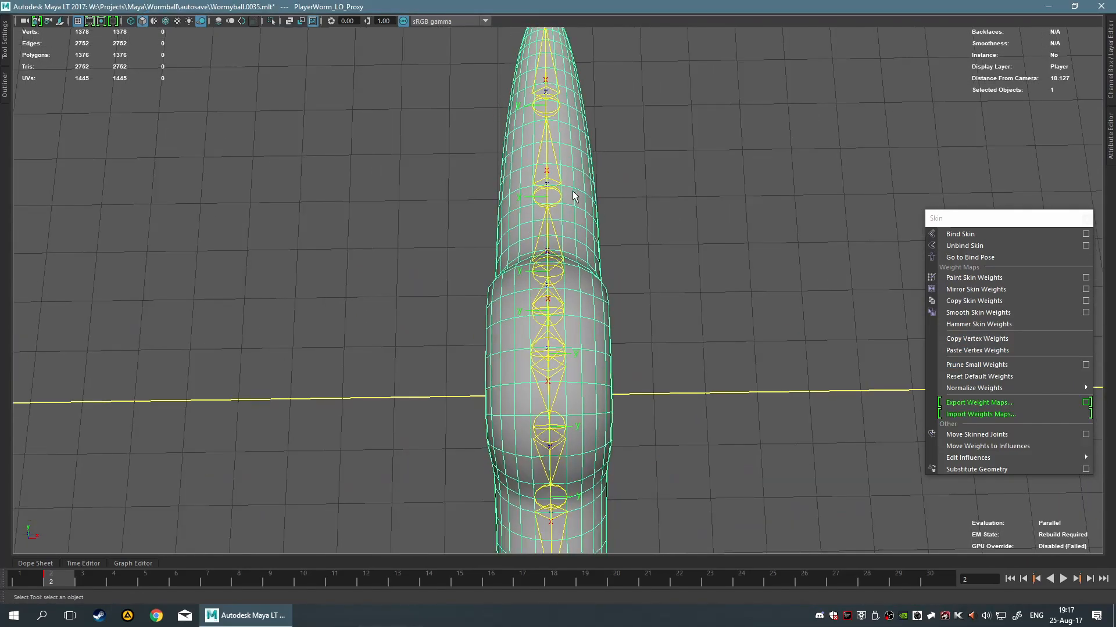
pyautogui.scroll(-6, 664, 240)
pyautogui.scroll(4, 605, 134)
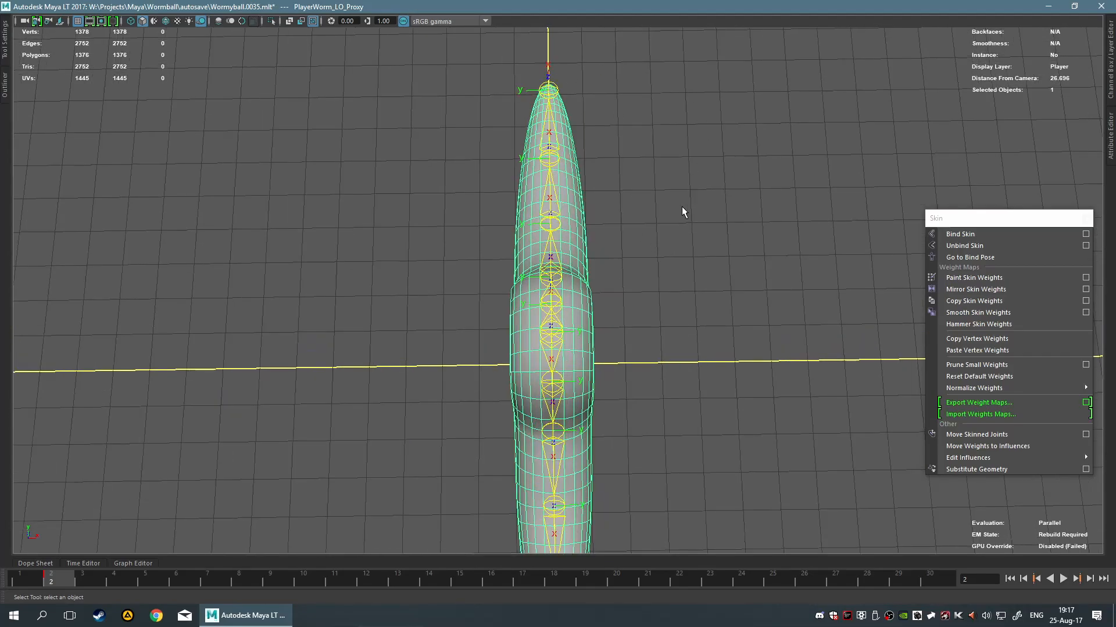
pyautogui.keyDown('alt'); pyautogui.moveTo(682, 208); pyautogui.dragTo(655, 348); pyautogui.keyUp('alt')
pyautogui.keyDown('alt'); pyautogui.moveTo(655, 349); pyautogui.dragTo(724, 339, button='right'); pyautogui.keyUp('alt')
pyautogui.keyDown('alt'); pyautogui.moveTo(724, 340); pyautogui.dragTo(698, 328); pyautogui.keyUp('alt')
pyautogui.keyDown('alt'); pyautogui.moveTo(616, 310); pyautogui.dragTo(618, 285); pyautogui.keyUp('alt')
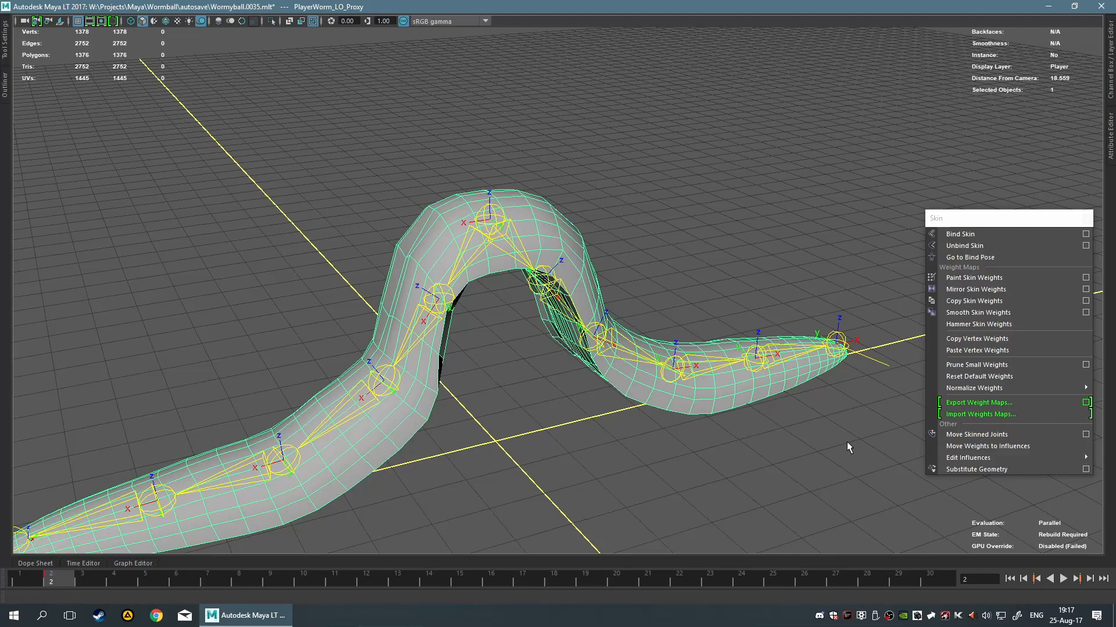
pyautogui.keyDown('alt'); pyautogui.moveTo(680, 372); pyautogui.dragTo(809, 458); pyautogui.keyUp('alt')
pyautogui.scroll(5, 642, 338)
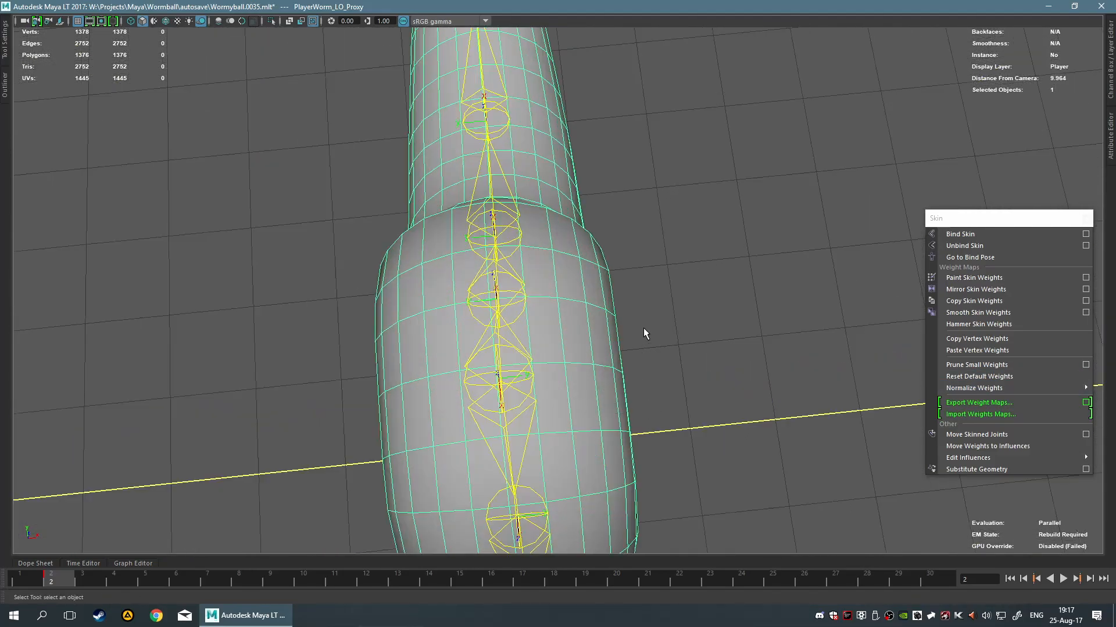
pyautogui.scroll(-3, 688, 218)
pyautogui.scroll(-3, 665, 223)
# Reactivate the Paint Skin Weights Tool on the worm and examine the arch's weight blending from above.
pyautogui.moveTo(487, 299); pyautogui.dragTo(459, 266, button='right')
pyautogui.scroll(4, 668, 298)
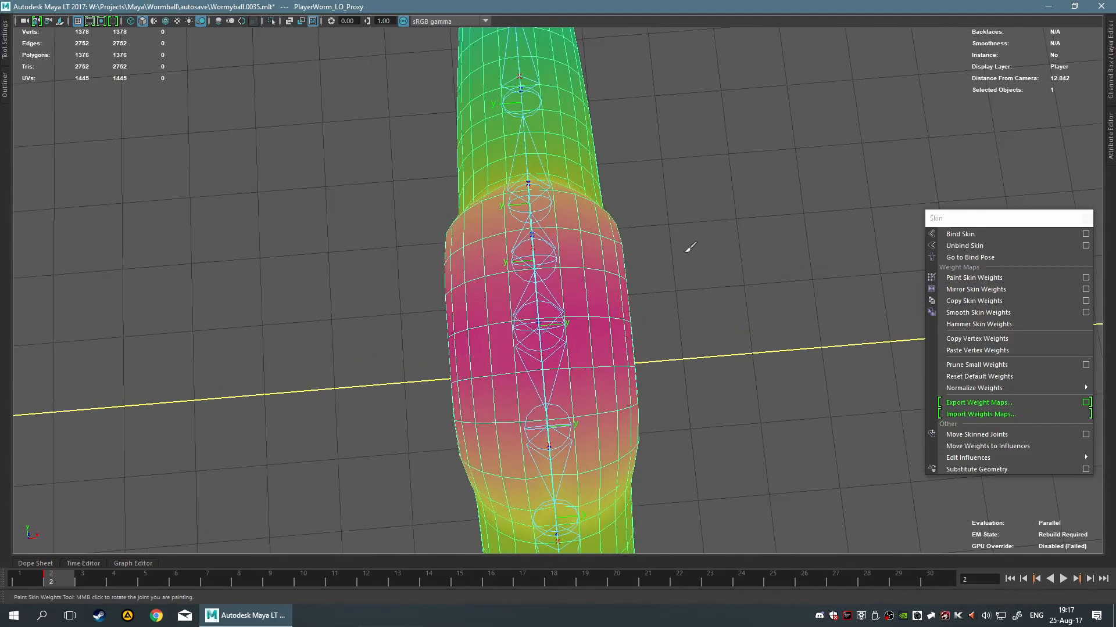
pyautogui.scroll(-5, 687, 251)
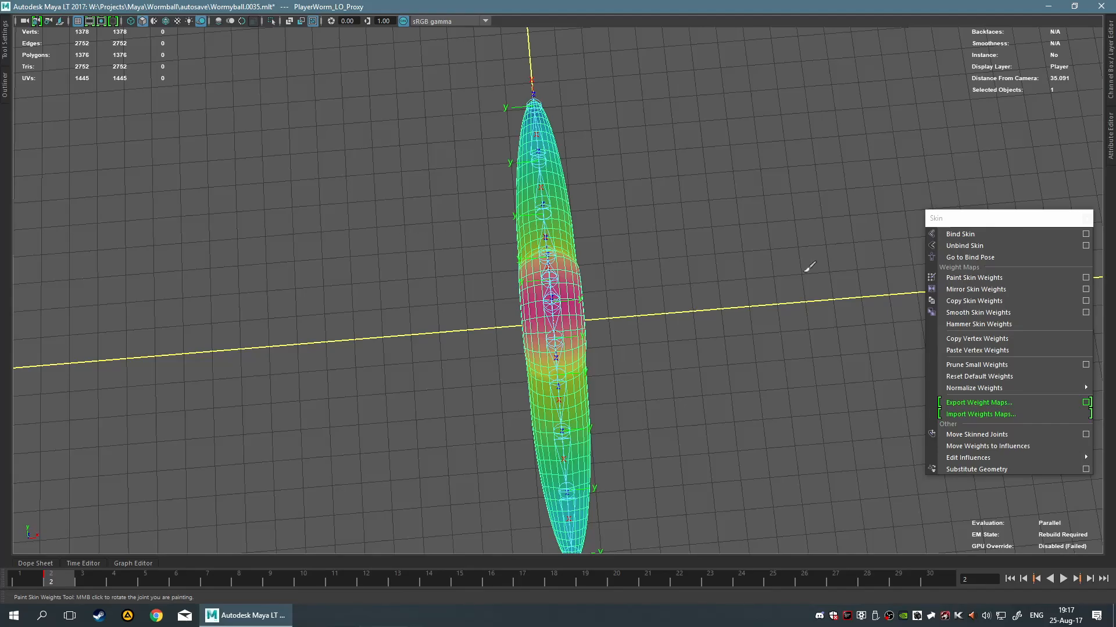
pyautogui.keyDown('alt'); pyautogui.moveTo(791, 396); pyautogui.dragTo(734, 394); pyautogui.keyUp('alt')
pyautogui.scroll(7, 737, 372)
pyautogui.moveTo(741, 349)
pyautogui.keyDown('alt'); pyautogui.mouseDown()
pyautogui.moveTo(619, 250)
pyautogui.moveTo(488, 279)
pyautogui.moveTo(759, 335)
pyautogui.moveTo(735, 319)
pyautogui.mouseUp(); pyautogui.keyUp('alt')
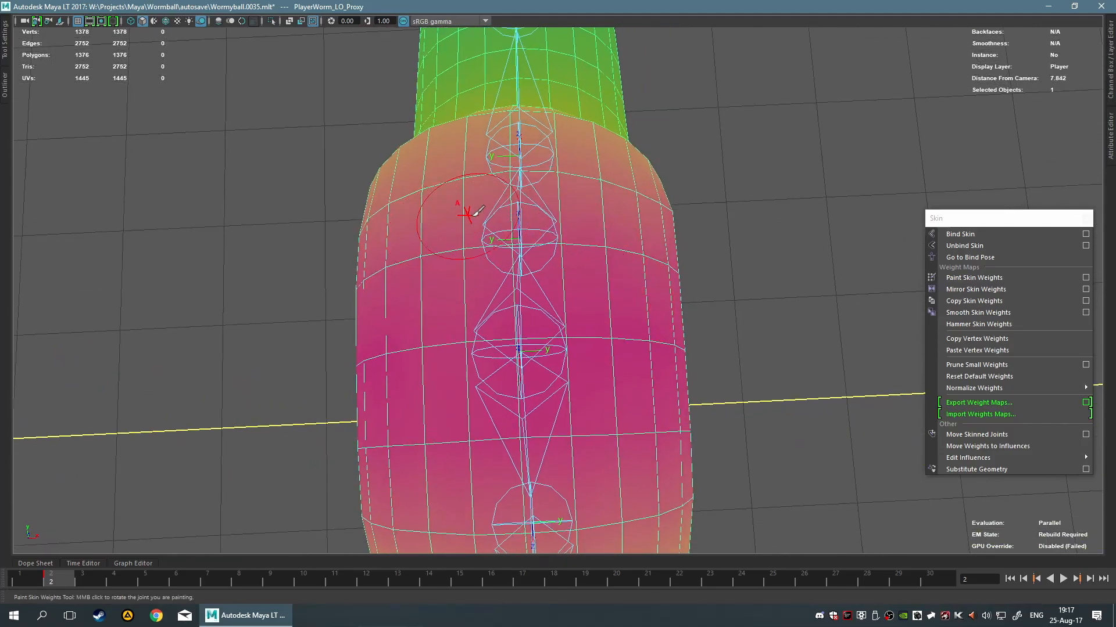
pyautogui.scroll(-4, 599, 236)
pyautogui.scroll(-4, 659, 227)
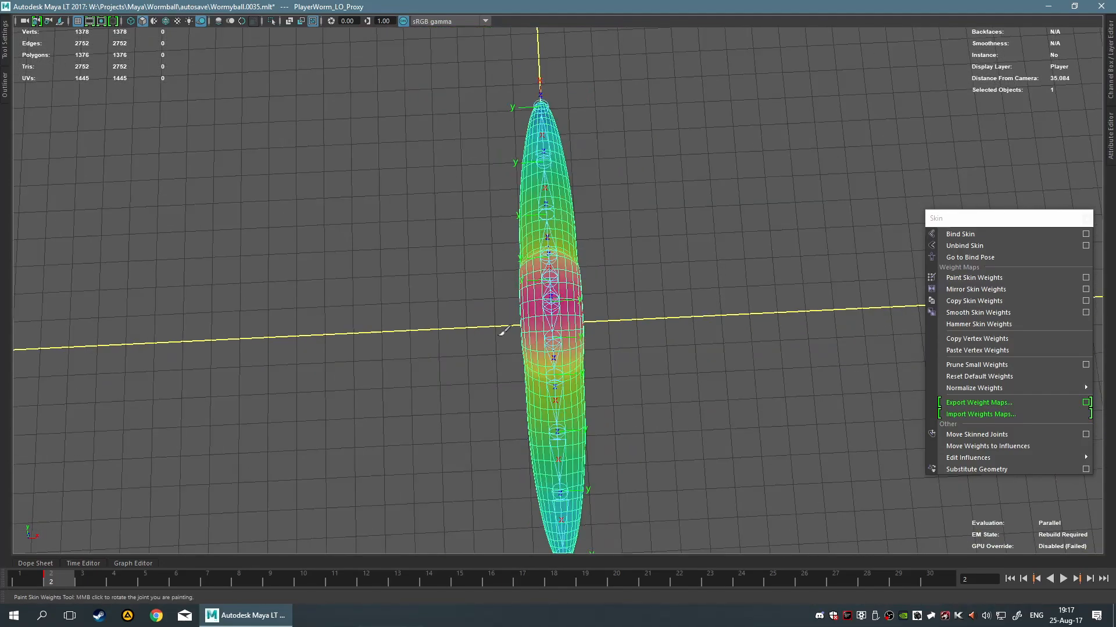
pyautogui.scroll(4, 511, 322)
# Bring back the tool settings and turn off Multi-color feedback to view the Central joint's weights as a colour ramp.
pyautogui.click(7, 58)
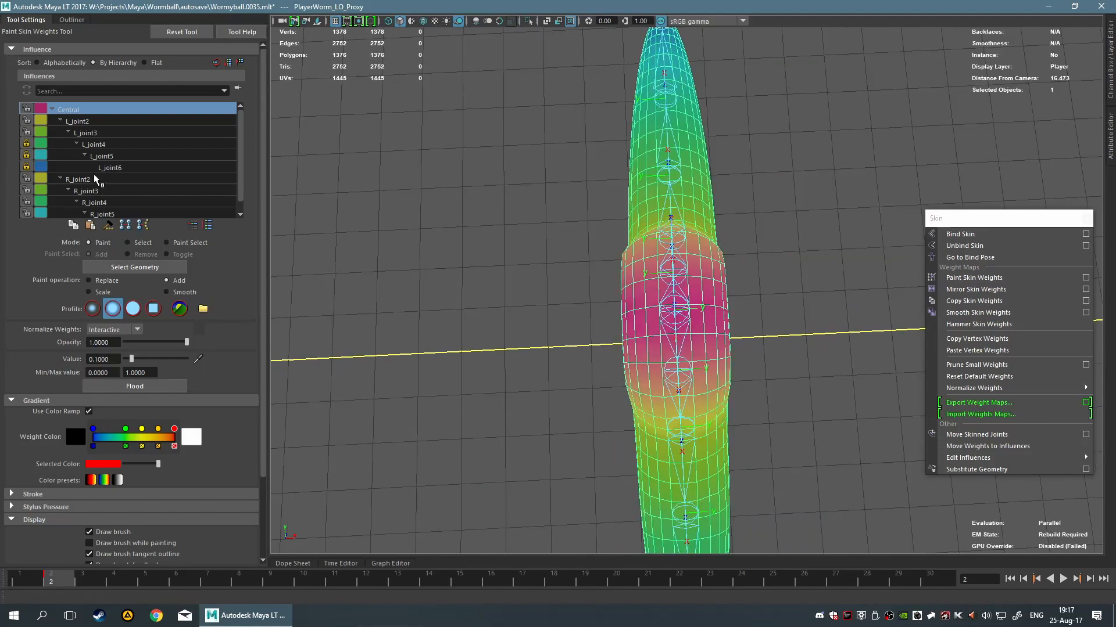
pyautogui.scroll(-3, 110, 500)
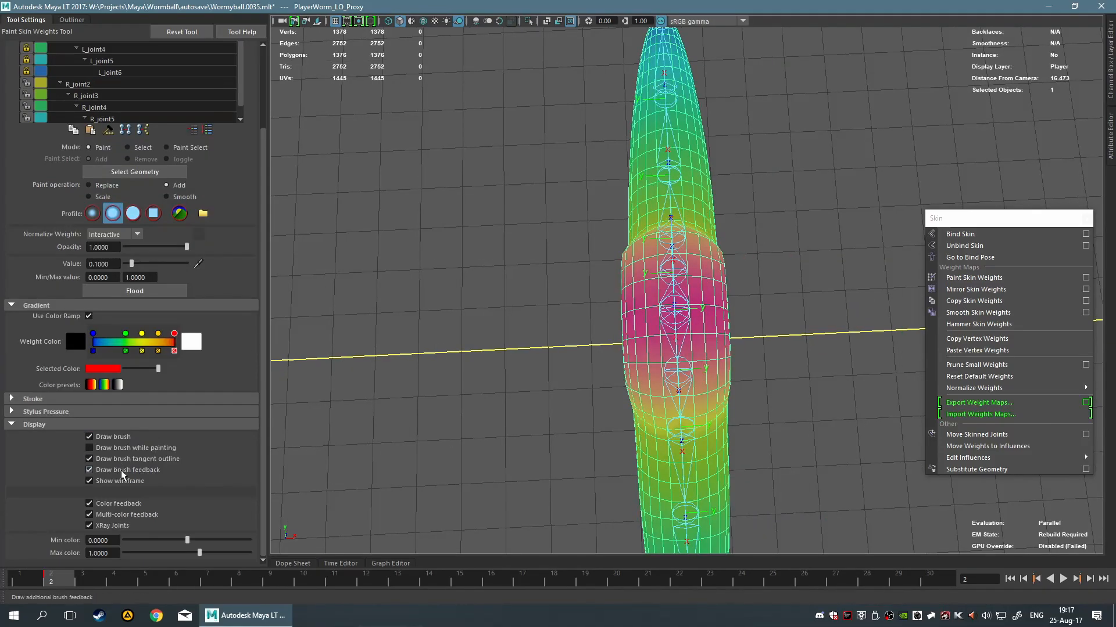
pyautogui.click(118, 519)
pyautogui.scroll(6, 692, 426)
pyautogui.moveTo(671, 396)
pyautogui.keyDown('alt'); pyautogui.mouseDown()
pyautogui.moveTo(784, 348)
pyautogui.moveTo(588, 366)
pyautogui.moveTo(563, 331)
pyautogui.moveTo(686, 358)
pyautogui.moveTo(665, 403)
pyautogui.mouseUp(); pyautogui.keyUp('alt')
pyautogui.scroll(-8, 674, 360)
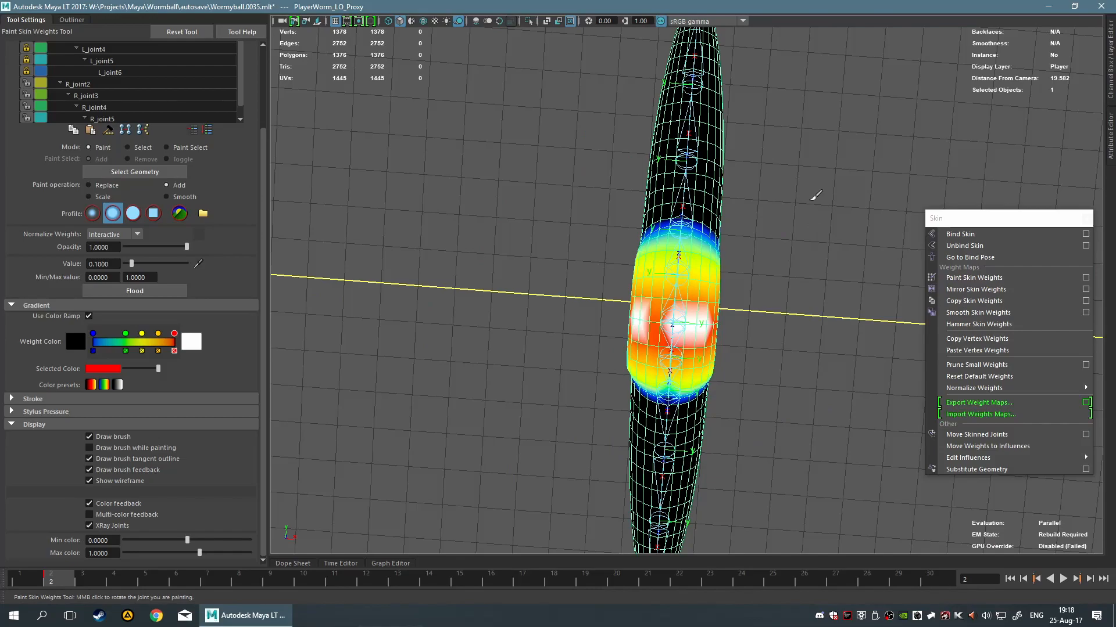
pyautogui.moveTo(553, 213)
pyautogui.keyDown('alt'); pyautogui.mouseDown()
pyautogui.moveTo(559, 201)
pyautogui.moveTo(543, 199)
pyautogui.mouseUp(); pyautogui.keyUp('alt')
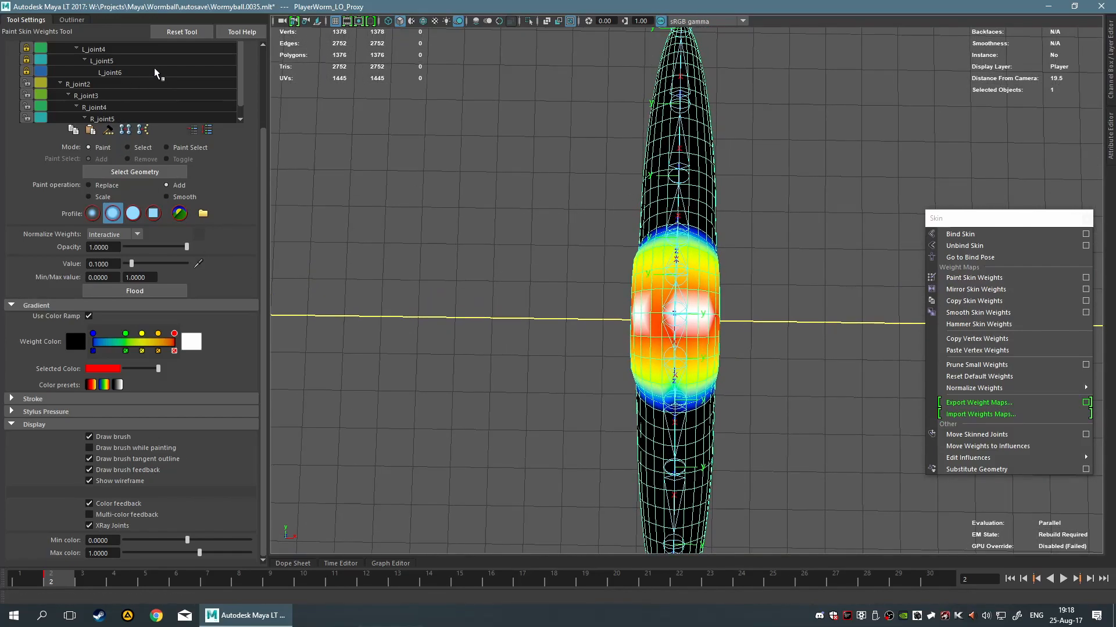
# Select the painted geometry, prune its small skin weights again, and check the Central joint's influence around the arch.
pyautogui.click(166, 174)
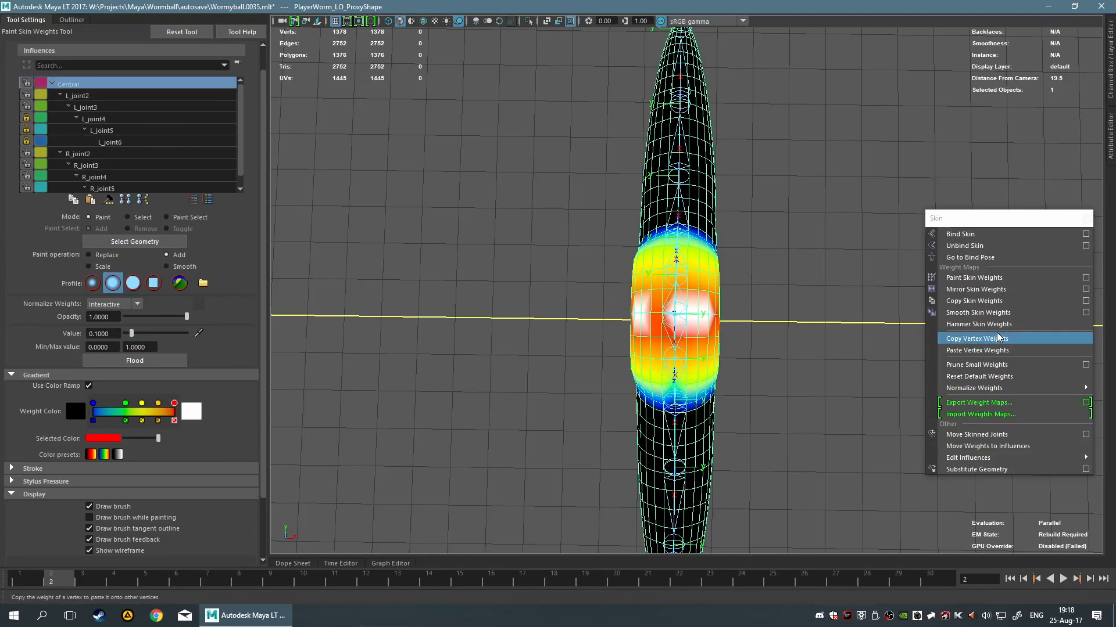
pyautogui.click(1001, 371)
pyautogui.scroll(5, 821, 227)
pyautogui.keyDown('alt'); pyautogui.moveTo(821, 227); pyautogui.dragTo(760, 402); pyautogui.keyUp('alt')
pyautogui.scroll(-4, 763, 378)
pyautogui.keyDown('alt'); pyautogui.moveTo(770, 295); pyautogui.dragTo(760, 303); pyautogui.keyUp('alt')
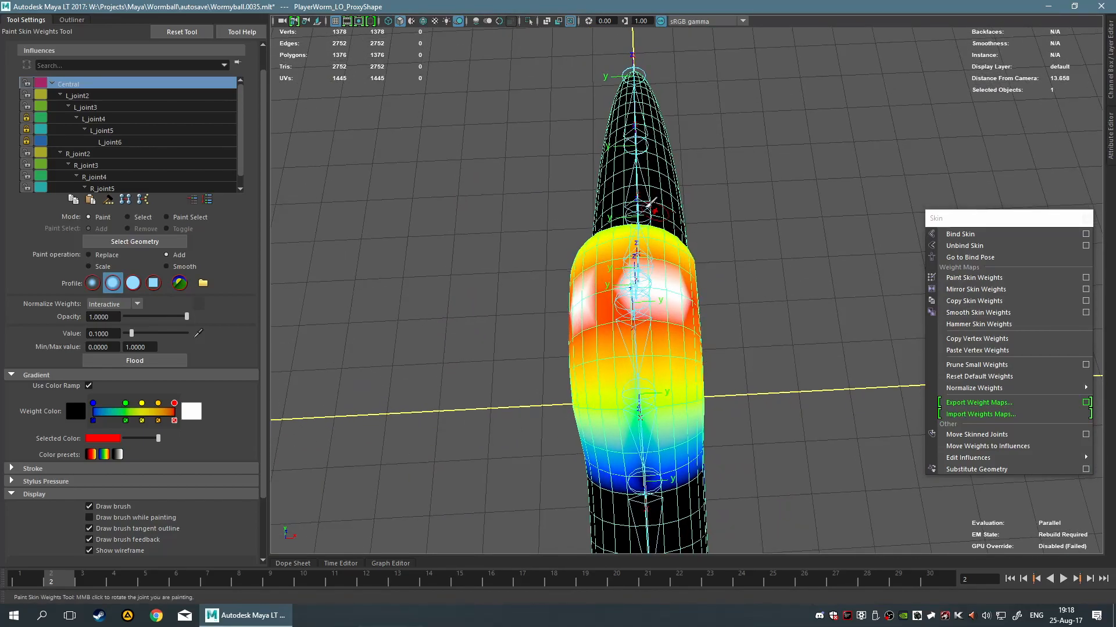
# Compare the individual weight maps of L_joint2, L_joint3 and L_joint4 on the worm, returning to L_joint2.
pyautogui.click(109, 96)
pyautogui.keyDown('alt'); pyautogui.moveTo(680, 192); pyautogui.dragTo(727, 139); pyautogui.keyUp('alt')
pyautogui.click(116, 108)
pyautogui.click(123, 119)
pyautogui.click(119, 95)
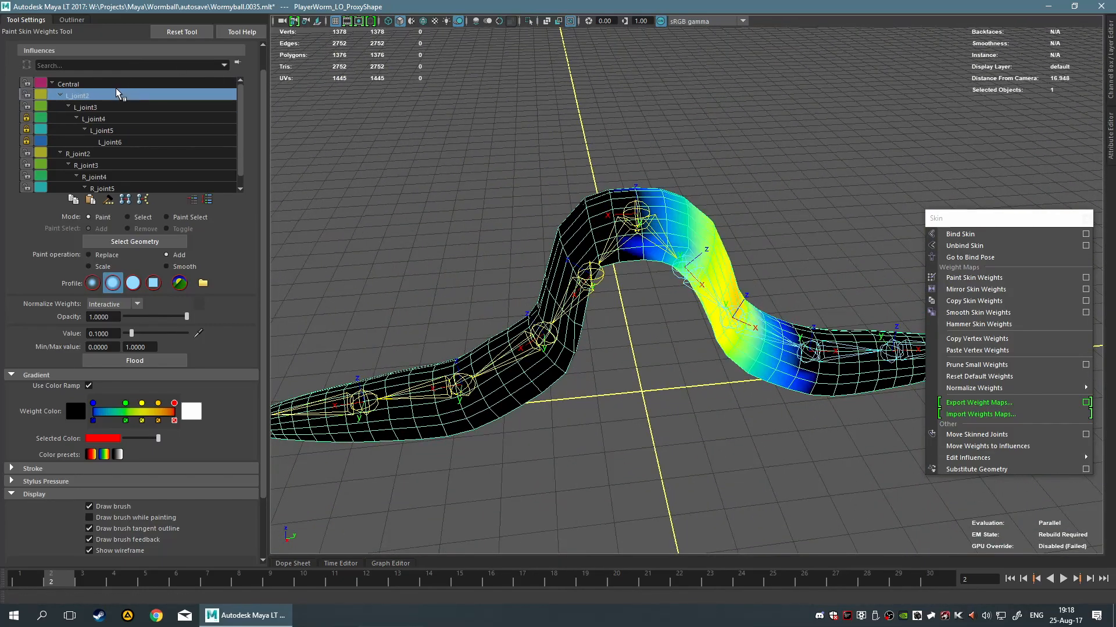
# Display the Central joint's weights and examine their falloff from the arch's peak to the lower bend.
pyautogui.click(122, 84)
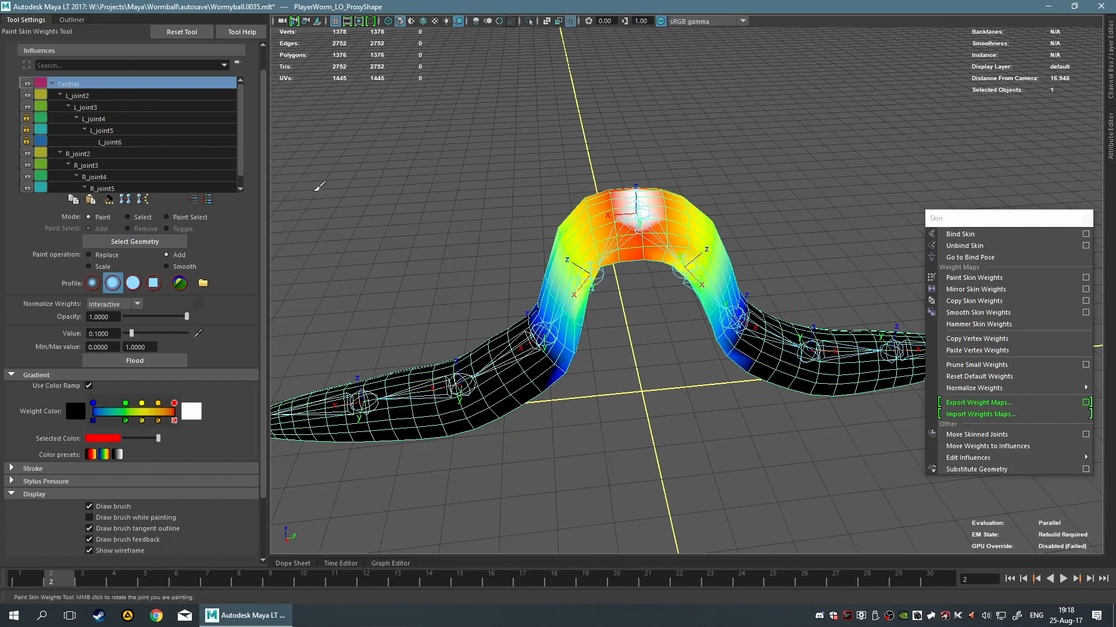
pyautogui.keyDown('alt'); pyautogui.moveTo(446, 220); pyautogui.dragTo(328, 219, button='middle'); pyautogui.keyUp('alt')
pyautogui.scroll(5, 587, 317)
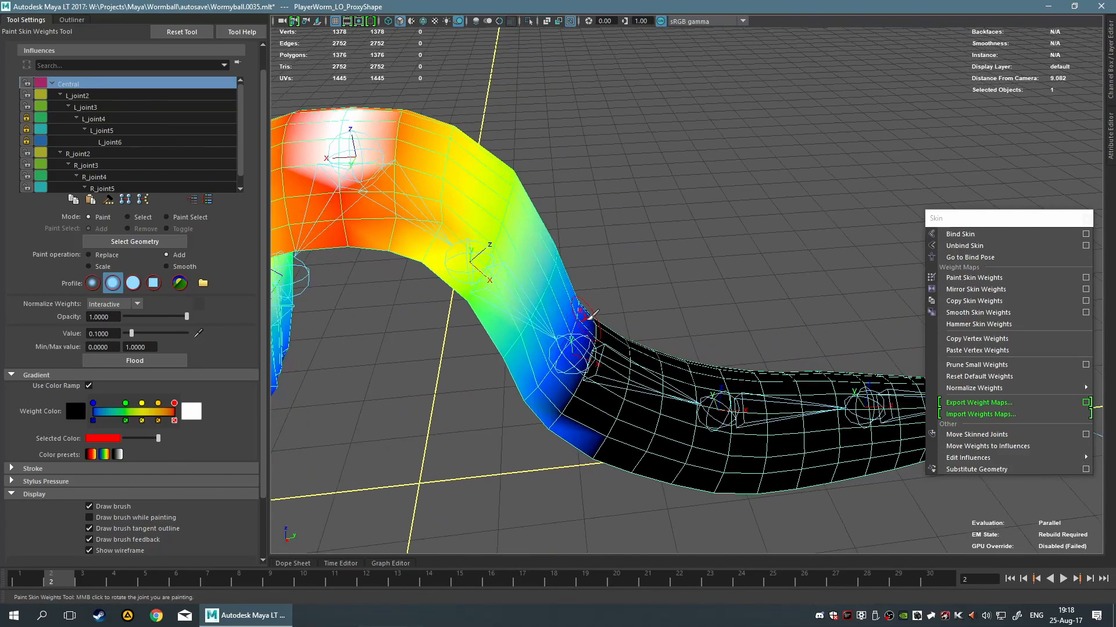
pyautogui.keyDown('alt'); pyautogui.moveTo(566, 310); pyautogui.dragTo(623, 282, button='middle'); pyautogui.keyUp('alt')
pyautogui.keyDown('alt'); pyautogui.moveTo(623, 282); pyautogui.dragTo(716, 250); pyautogui.keyUp('alt')
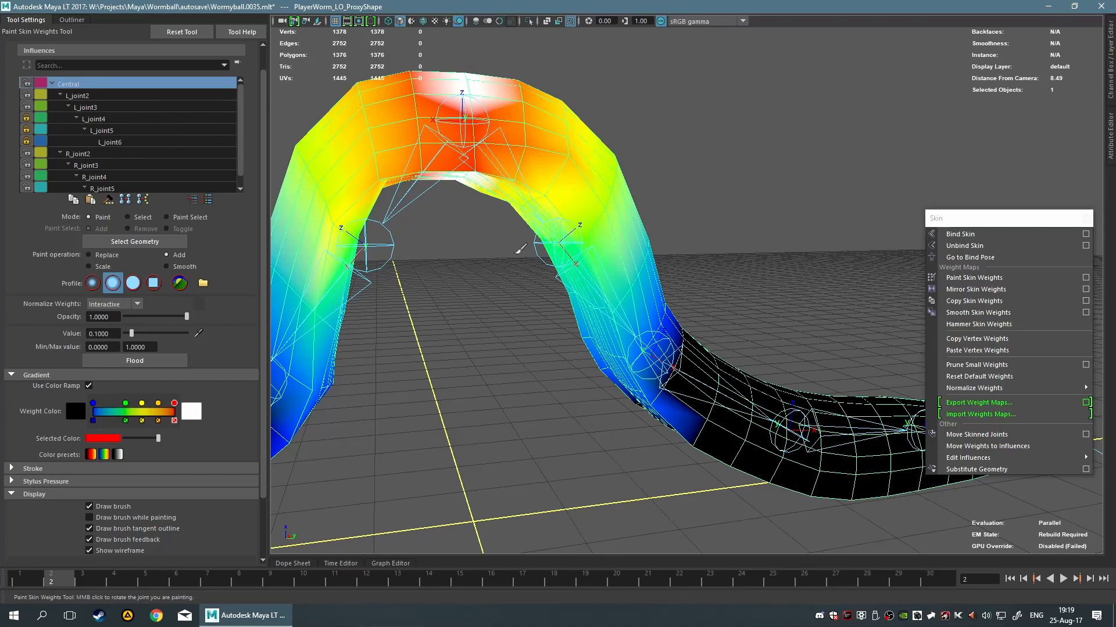
# Examine the Central joint's weight falloff from the arch's peak down both of its sides.
pyautogui.moveTo(631, 326)
pyautogui.keyDown('alt'); pyautogui.mouseDown(button='middle')
pyautogui.moveTo(581, 384)
pyautogui.moveTo(615, 276)
pyautogui.moveTo(654, 265)
pyautogui.mouseUp(button='middle'); pyautogui.keyUp('alt')
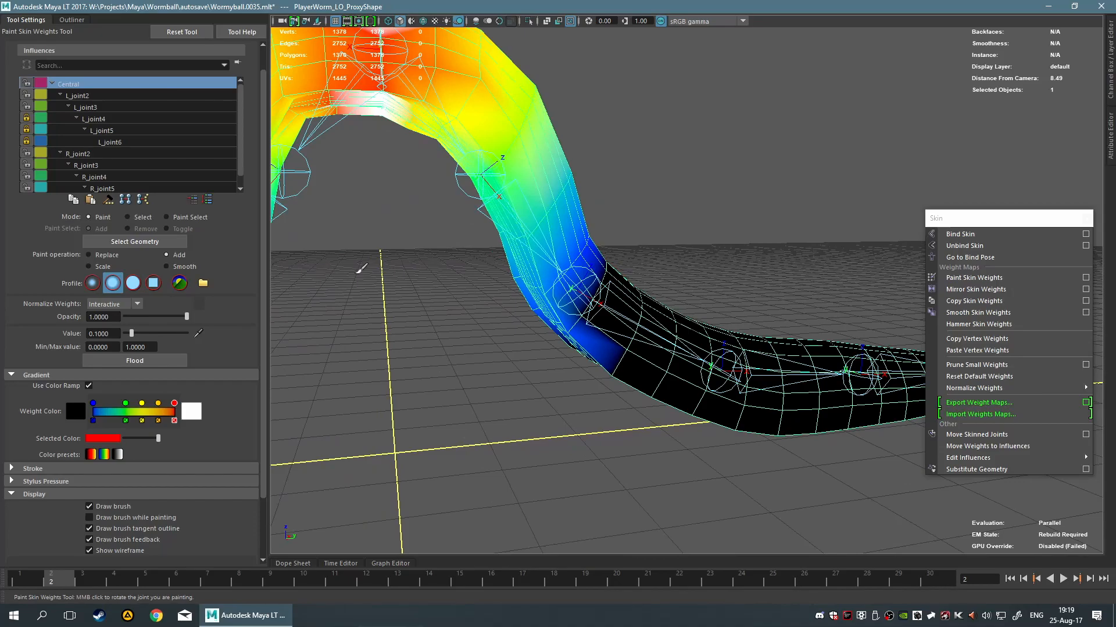
pyautogui.keyDown('alt'); pyautogui.moveTo(445, 327); pyautogui.dragTo(503, 365); pyautogui.keyUp('alt')
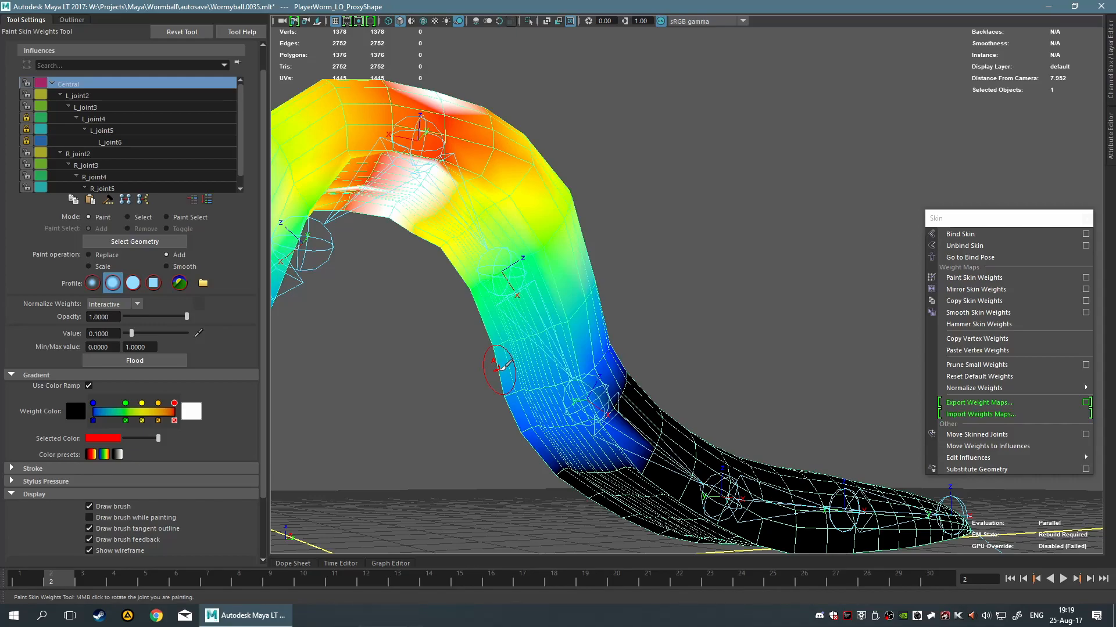
pyautogui.keyDown('alt'); pyautogui.moveTo(503, 365); pyautogui.dragTo(558, 328); pyautogui.keyUp('alt')
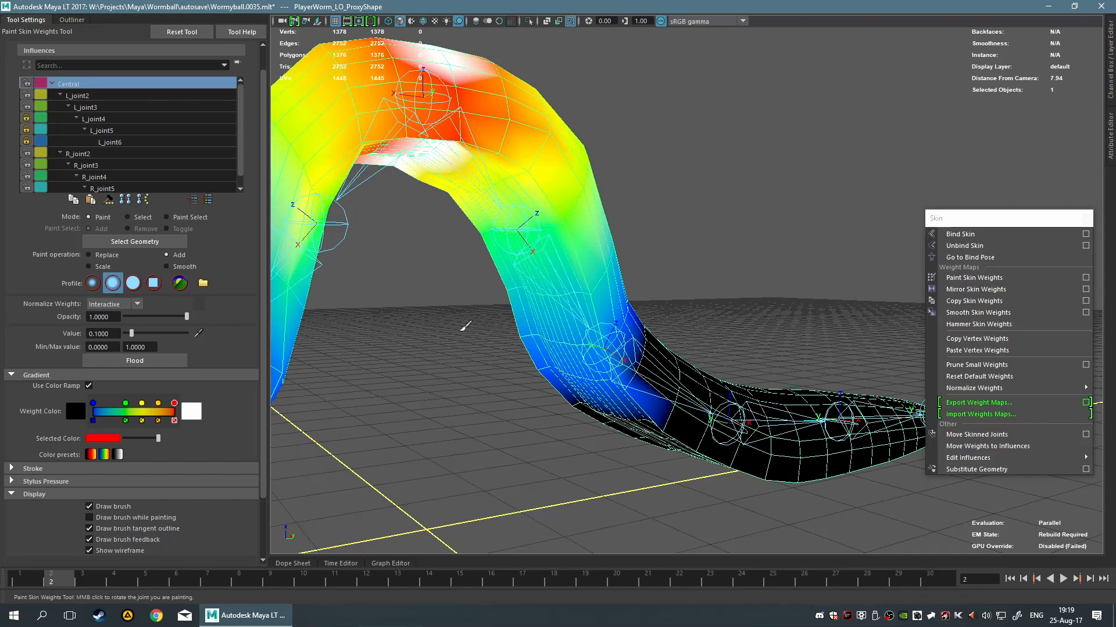
pyautogui.keyDown('alt'); pyautogui.moveTo(466, 326); pyautogui.dragTo(386, 327); pyautogui.keyUp('alt')
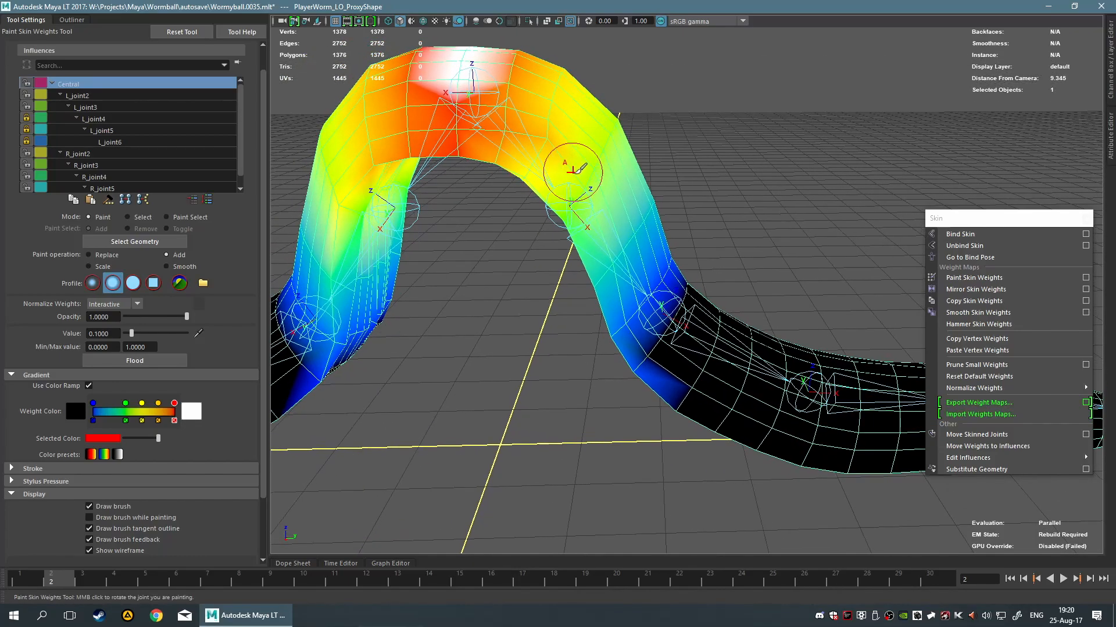
pyautogui.keyDown('alt'); pyautogui.moveTo(560, 201); pyautogui.dragTo(602, 193); pyautogui.keyUp('alt')
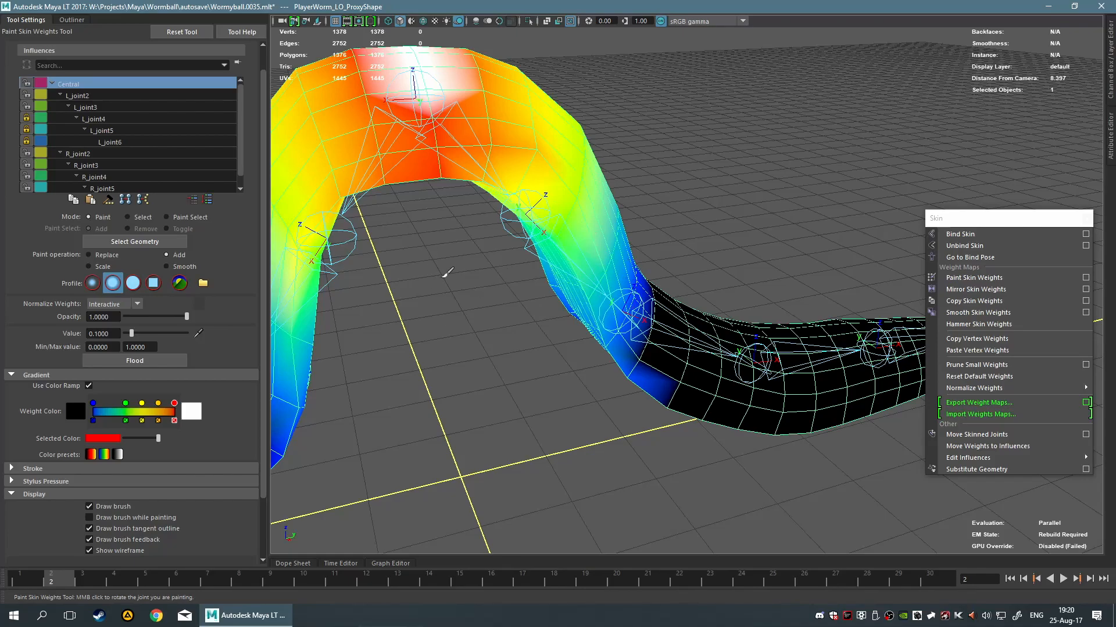
pyautogui.moveTo(447, 272)
pyautogui.keyDown('alt'); pyautogui.mouseDown()
pyautogui.moveTo(587, 246)
pyautogui.moveTo(615, 200)
pyautogui.moveTo(603, 285)
pyautogui.mouseUp(); pyautogui.keyUp('alt')
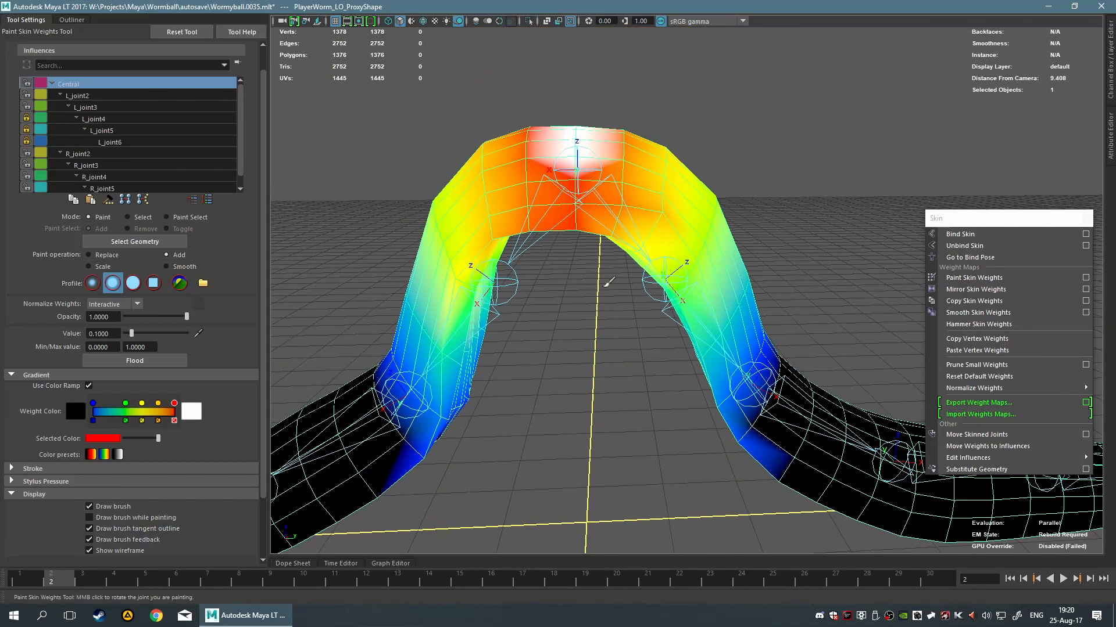
pyautogui.scroll(2, 574, 204)
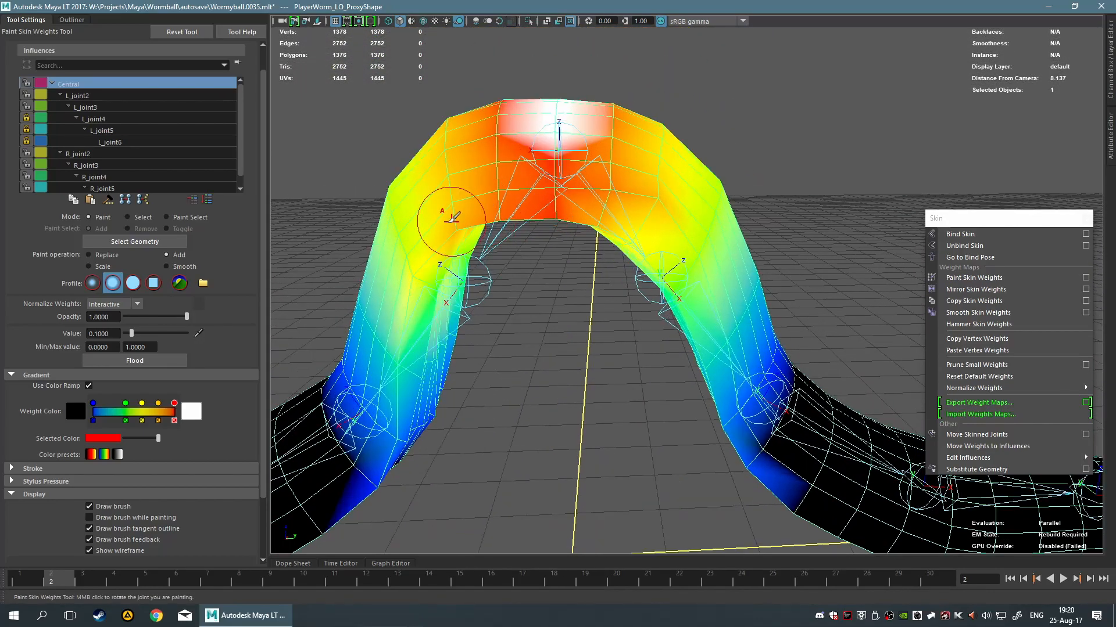
pyautogui.scroll(3, 610, 122)
pyautogui.keyDown('alt'); pyautogui.moveTo(599, 327); pyautogui.dragTo(554, 360); pyautogui.keyUp('alt')
pyautogui.keyDown('alt'); pyautogui.moveTo(555, 360); pyautogui.dragTo(465, 329, button='middle'); pyautogui.keyUp('alt')
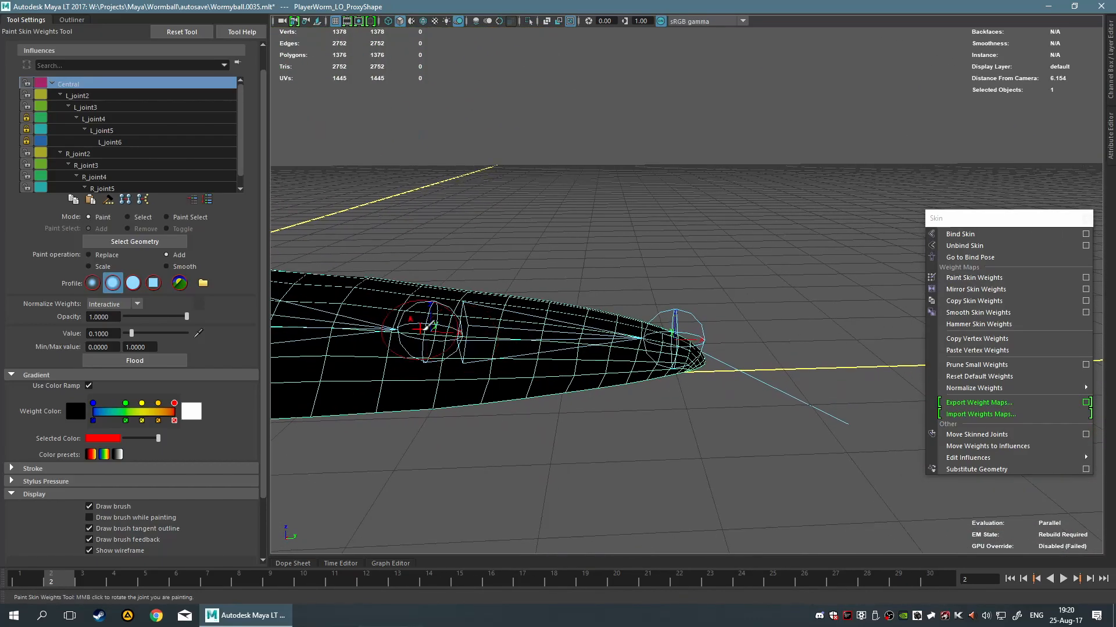
# Inspect the Central joint's influence at the worm's tail tip and back along the body to the arch.
pyautogui.scroll(-4, 494, 326)
pyautogui.keyDown('alt'); pyautogui.moveTo(516, 324); pyautogui.dragTo(643, 386); pyautogui.keyUp('alt')
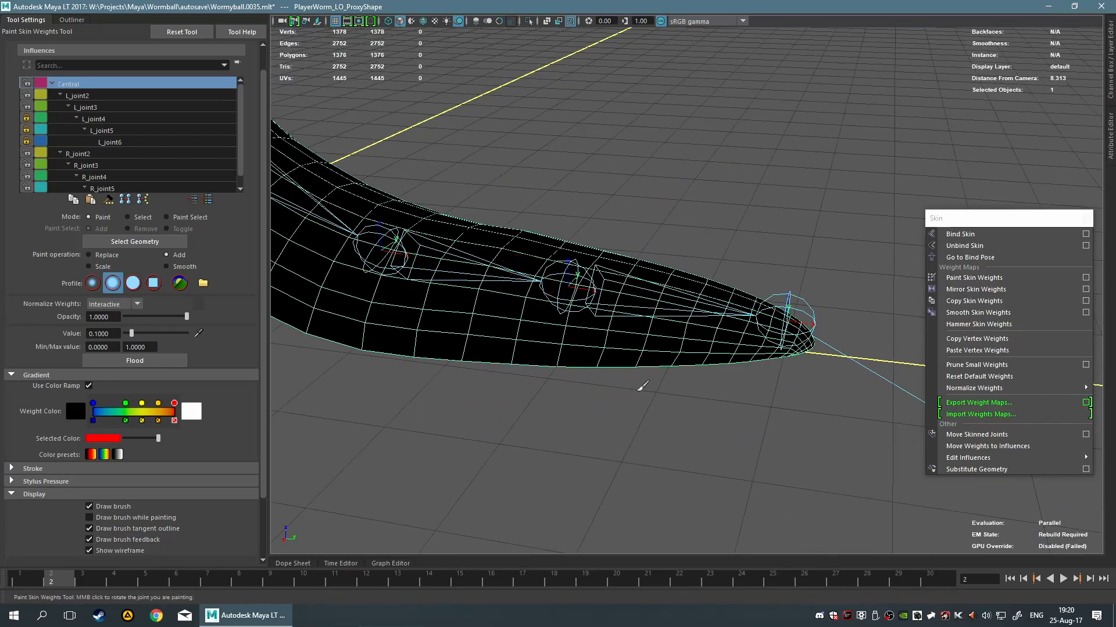
pyautogui.keyDown('alt'); pyautogui.moveTo(573, 351); pyautogui.dragTo(587, 376); pyautogui.keyUp('alt')
pyautogui.keyDown('alt'); pyautogui.moveTo(697, 376); pyautogui.dragTo(807, 398, button='middle'); pyautogui.keyUp('alt')
pyautogui.moveTo(635, 344)
pyautogui.keyDown('alt'); pyautogui.mouseDown()
pyautogui.moveTo(700, 293)
pyautogui.moveTo(686, 284)
pyautogui.mouseUp(); pyautogui.keyUp('alt')
pyautogui.keyDown('alt'); pyautogui.moveTo(686, 297); pyautogui.dragTo(627, 337, button='middle'); pyautogui.keyUp('alt')
pyautogui.keyDown('alt'); pyautogui.moveTo(661, 279); pyautogui.dragTo(677, 257); pyautogui.keyUp('alt')
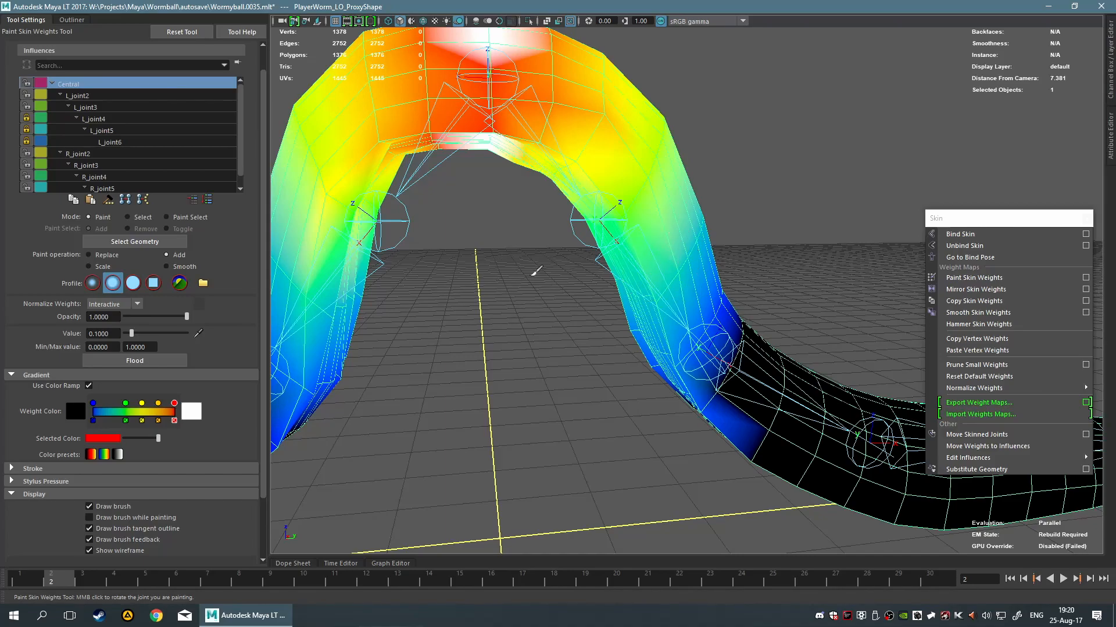
pyautogui.keyDown('alt'); pyautogui.moveTo(541, 265); pyautogui.dragTo(447, 313); pyautogui.keyUp('alt')
# Undo the last action and study the Central joint's weights on the inner side of the arch's leg.
pyautogui.moveTo(504, 288)
pyautogui.mouseDown()
pyautogui.moveTo(515, 302)
pyautogui.moveTo(455, 292)
pyautogui.moveTo(549, 264)
pyautogui.mouseUp()
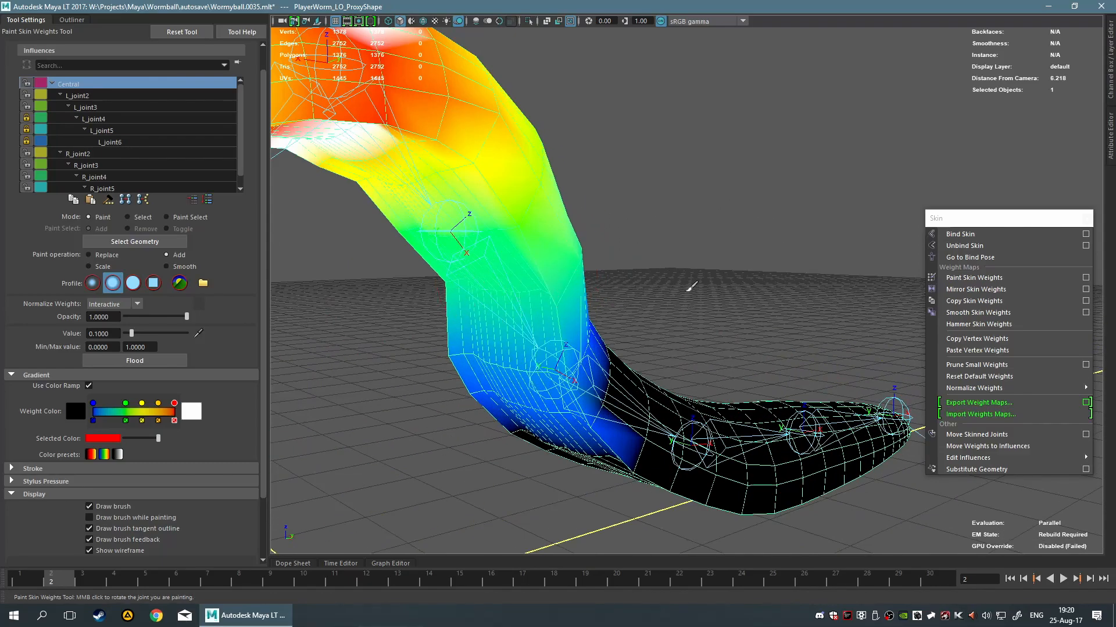
pyautogui.keyDown('alt'); pyautogui.moveTo(691, 287); pyautogui.dragTo(592, 319); pyautogui.keyUp('alt')
pyautogui.hotkey('ctrl', 'z')
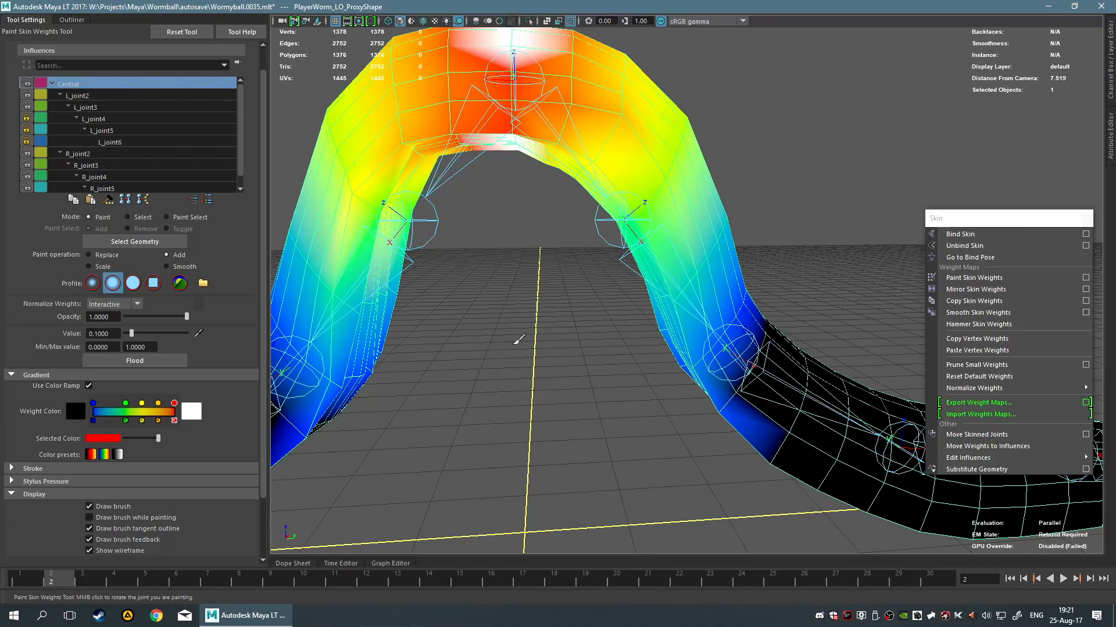
pyautogui.keyDown('alt'); pyautogui.moveTo(519, 339); pyautogui.dragTo(617, 325); pyautogui.keyUp('alt')
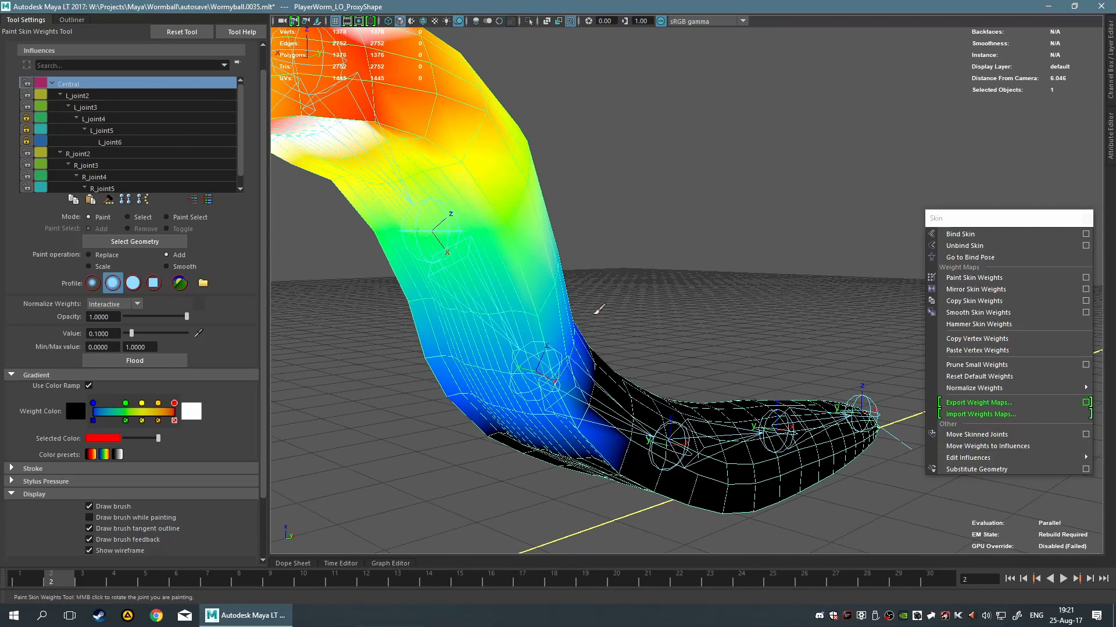
pyautogui.moveTo(482, 337)
pyautogui.keyDown('alt'); pyautogui.mouseDown()
pyautogui.moveTo(747, 257)
pyautogui.moveTo(642, 294)
pyautogui.mouseUp(); pyautogui.keyUp('alt')
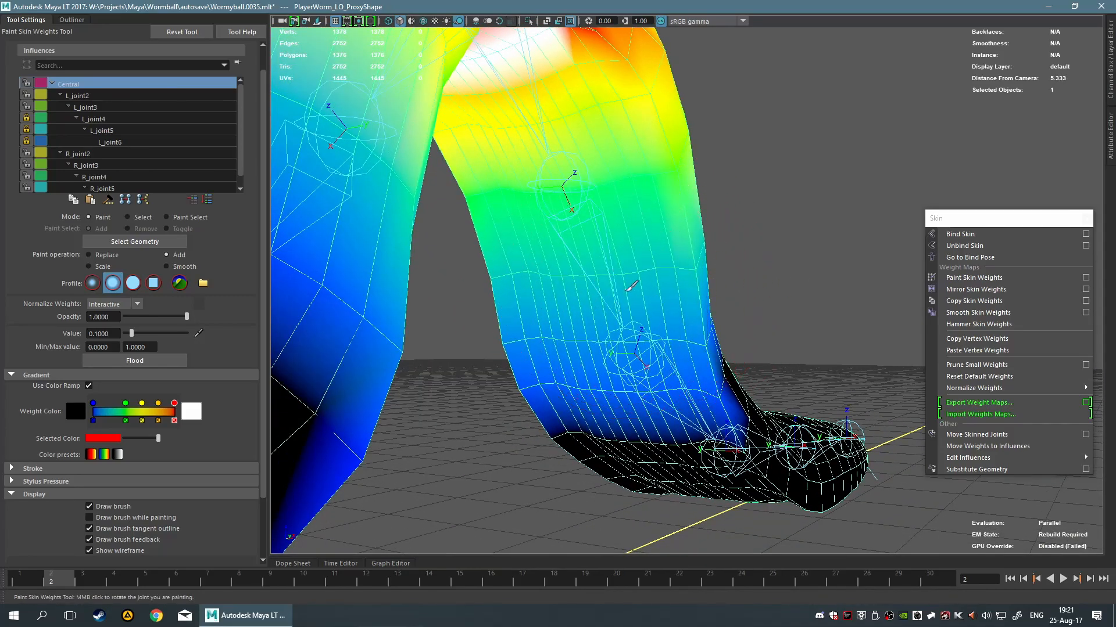
# Review the Central joint's weights across the whole worm from several directions and undo the last two actions.
pyautogui.moveTo(523, 340)
pyautogui.mouseDown()
pyautogui.moveTo(668, 448)
pyautogui.moveTo(747, 450)
pyautogui.moveTo(702, 471)
pyautogui.mouseUp()
pyautogui.keyDown('alt'); pyautogui.moveTo(702, 471); pyautogui.dragTo(679, 453, button='right'); pyautogui.keyUp('alt')
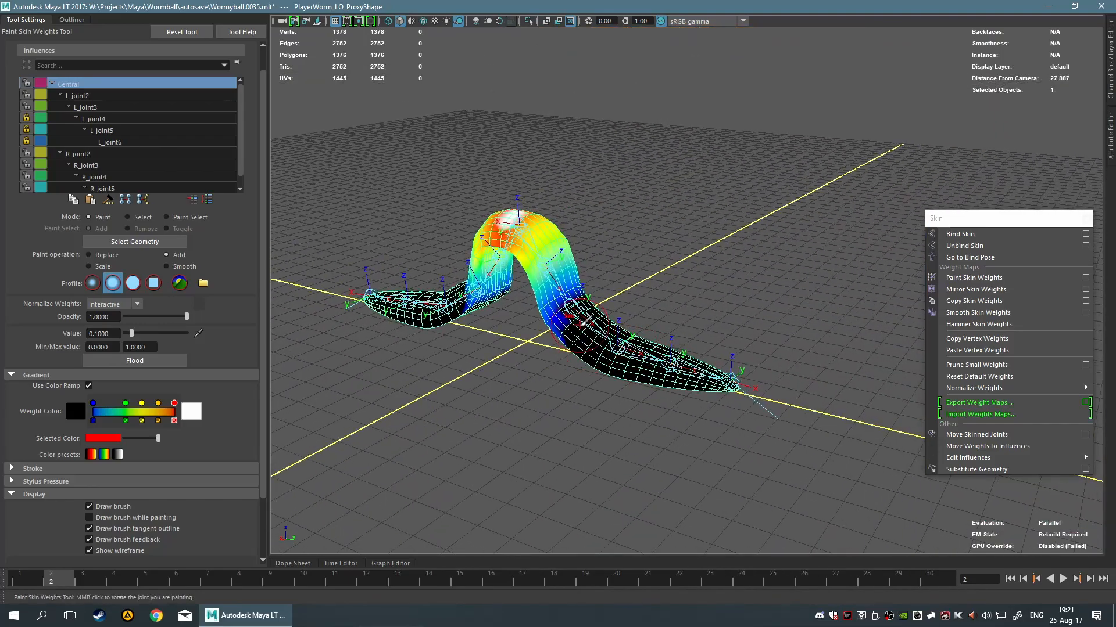
pyautogui.keyDown('alt'); pyautogui.moveTo(562, 307); pyautogui.dragTo(657, 299); pyautogui.keyUp('alt')
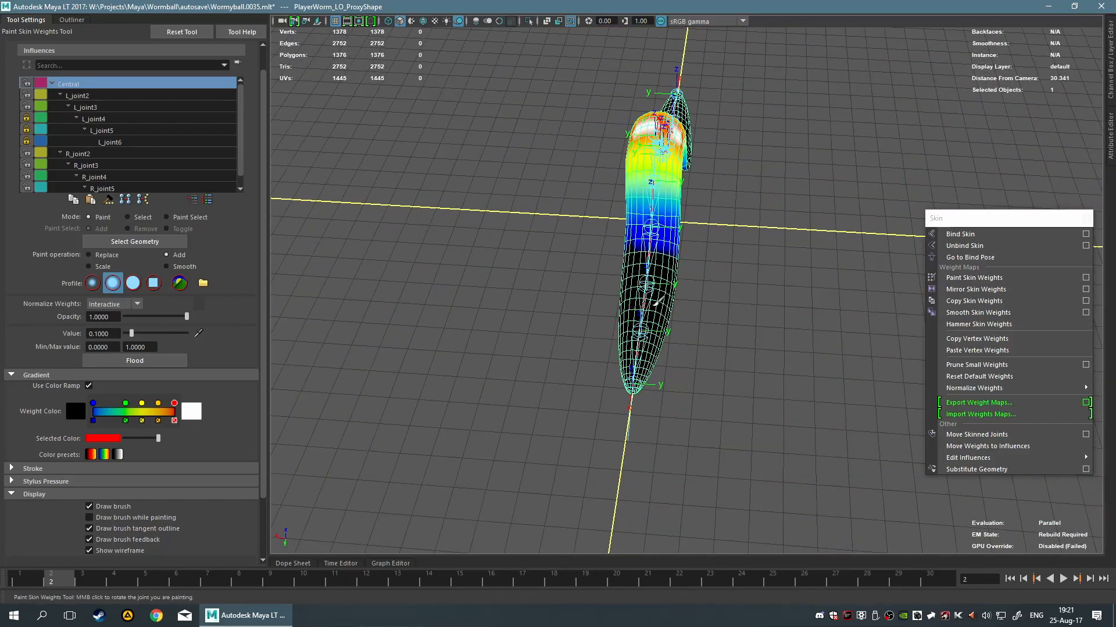
pyautogui.keyDown('alt'); pyautogui.moveTo(716, 231); pyautogui.dragTo(863, 167); pyautogui.keyUp('alt')
pyautogui.hotkey('ctrl', 'z')
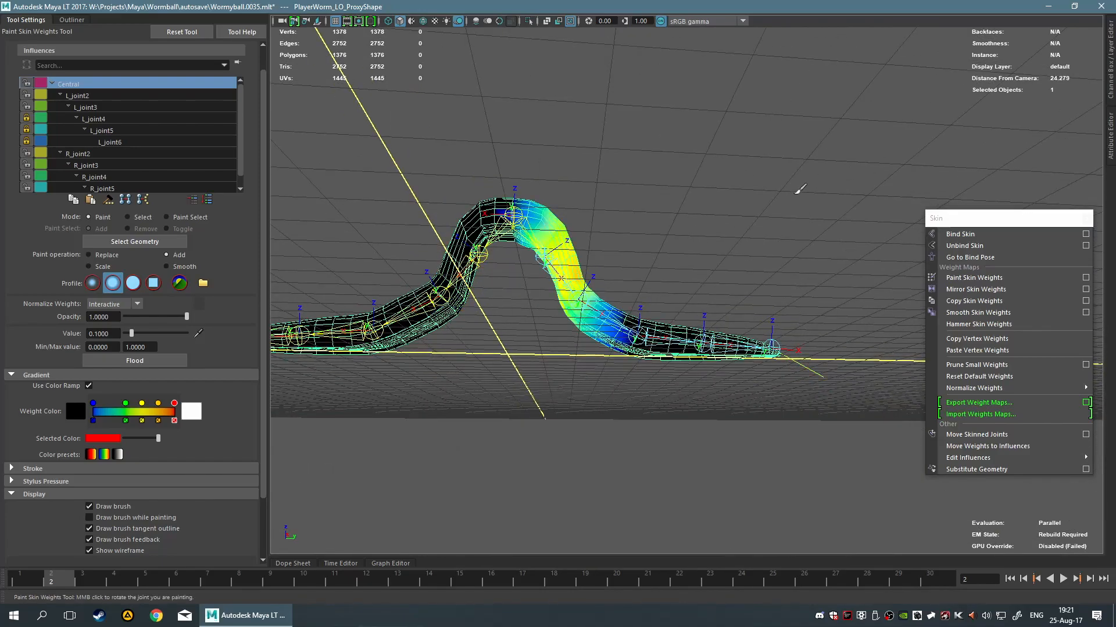
pyautogui.hotkey('ctrl', 'z')
# Check the Central joint's weights around the lower bend between the arch's leg and the flat body section.
pyautogui.scroll(5, 584, 233)
pyautogui.keyDown('alt'); pyautogui.moveTo(581, 235); pyautogui.dragTo(898, 235, button='middle'); pyautogui.keyUp('alt')
pyautogui.keyDown('alt'); pyautogui.moveTo(692, 234); pyautogui.dragTo(685, 230, button='middle'); pyautogui.keyUp('alt')
pyautogui.keyDown('alt'); pyautogui.moveTo(686, 230); pyautogui.dragTo(594, 298); pyautogui.keyUp('alt')
pyautogui.scroll(2, 594, 297)
pyautogui.keyDown('alt'); pyautogui.moveTo(593, 268); pyautogui.dragTo(574, 293, button='middle'); pyautogui.keyUp('alt')
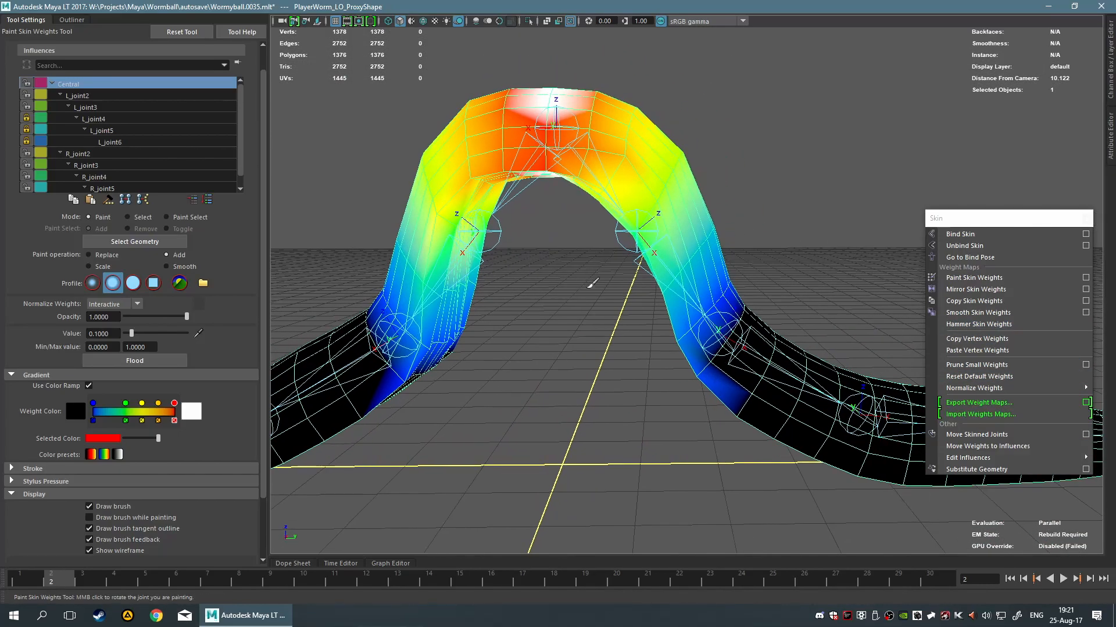
pyautogui.scroll(5, 587, 281)
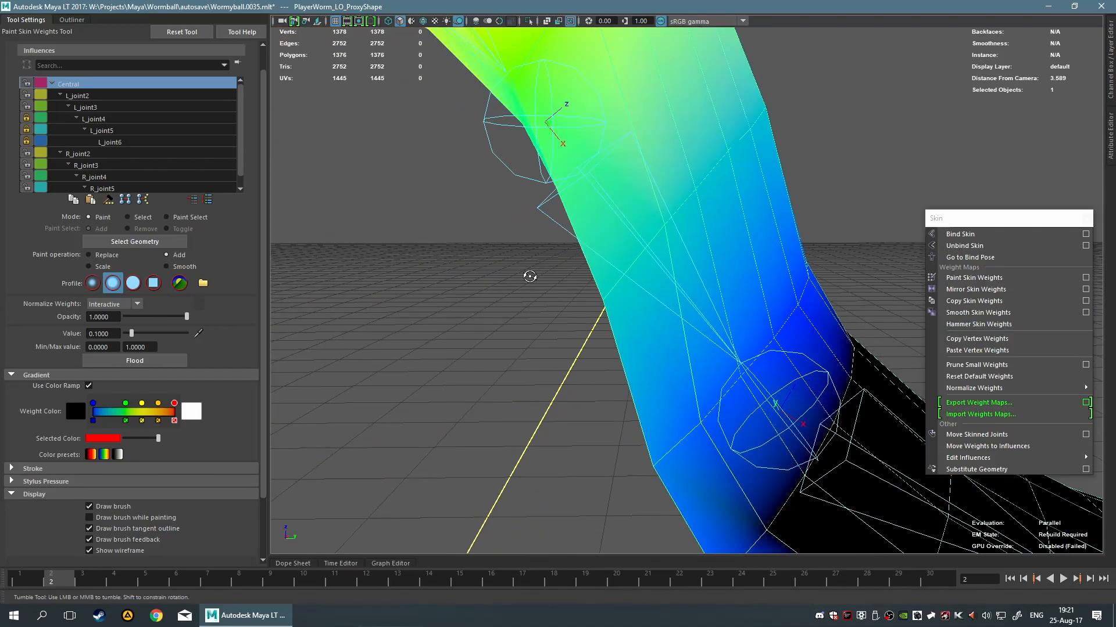
pyautogui.keyDown('alt'); pyautogui.moveTo(528, 276); pyautogui.dragTo(557, 273); pyautogui.keyUp('alt')
pyautogui.scroll(-6, 555, 281)
pyautogui.scroll(6, 625, 277)
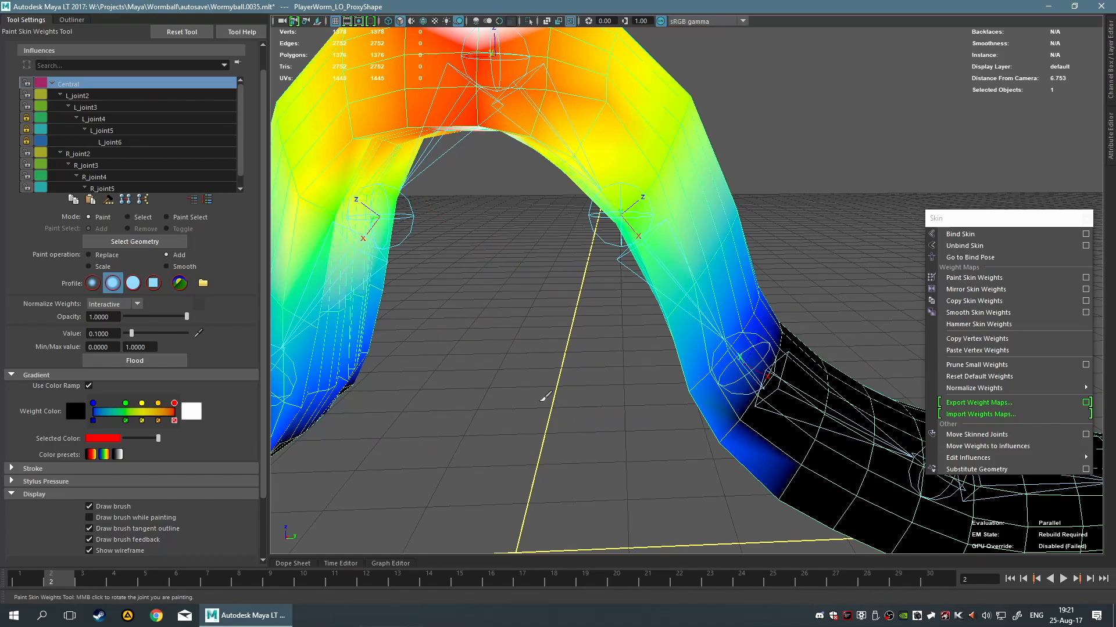
pyautogui.keyDown('alt'); pyautogui.moveTo(544, 271); pyautogui.dragTo(540, 241); pyautogui.keyUp('alt')
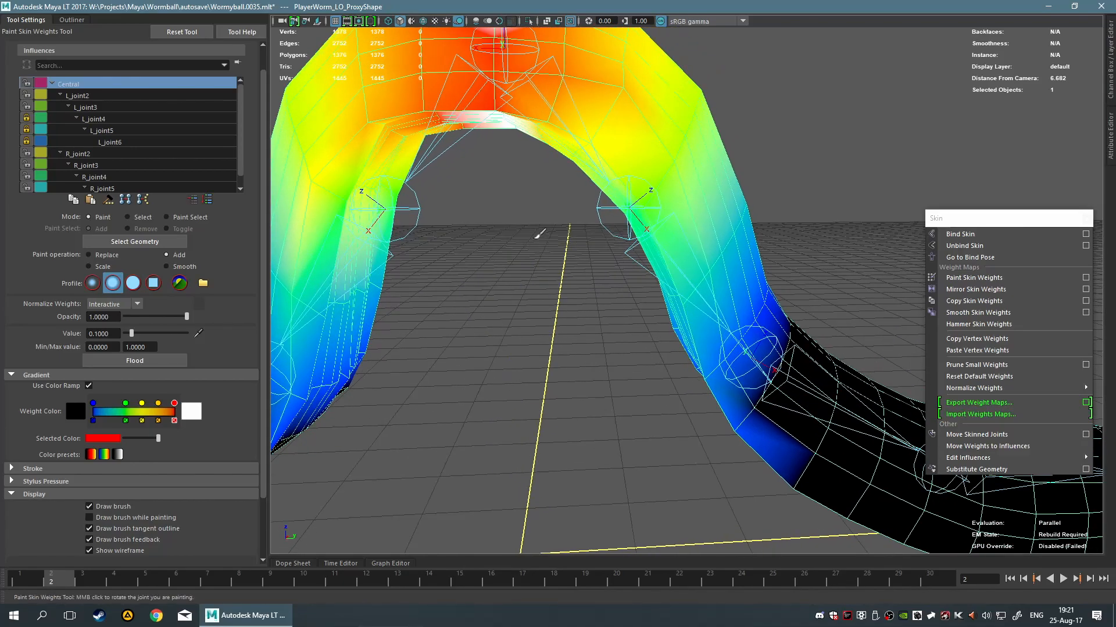
pyautogui.scroll(-5, 539, 234)
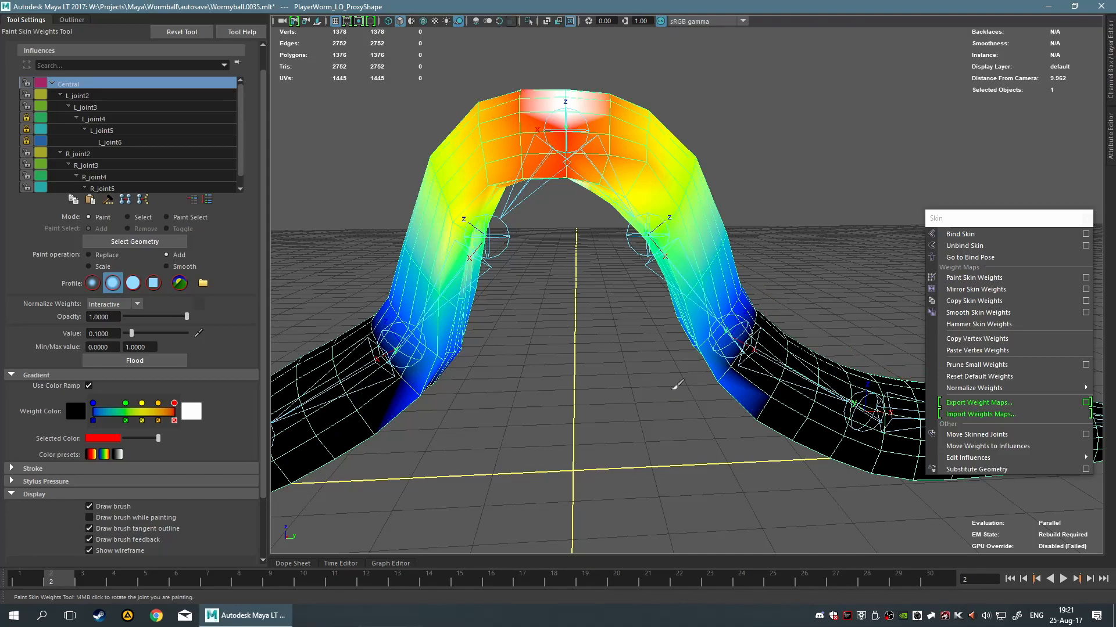
# Compare the Central joint's influence on both halves of the arch, close up and across the full worm.
pyautogui.keyDown('alt'); pyautogui.moveTo(548, 380); pyautogui.dragTo(561, 370); pyautogui.keyUp('alt')
pyautogui.scroll(6, 561, 370)
pyautogui.moveTo(562, 371)
pyautogui.keyDown('alt'); pyautogui.mouseDown(button='middle')
pyautogui.moveTo(634, 239)
pyautogui.moveTo(605, 369)
pyautogui.mouseUp(button='middle'); pyautogui.keyUp('alt')
pyautogui.scroll(-9, 610, 319)
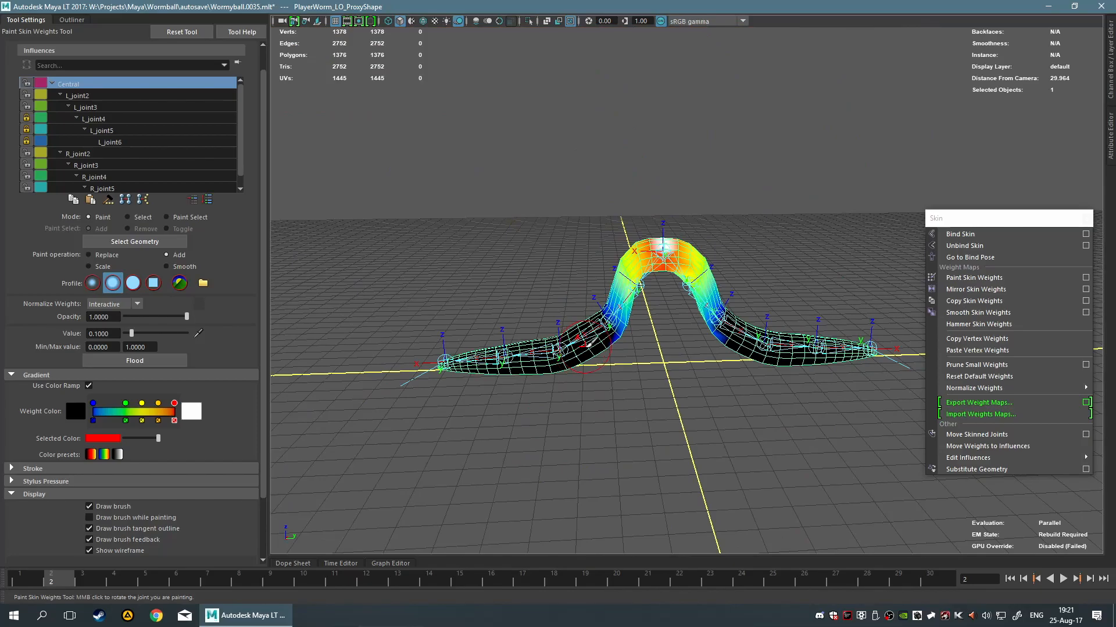
pyautogui.scroll(5, 589, 371)
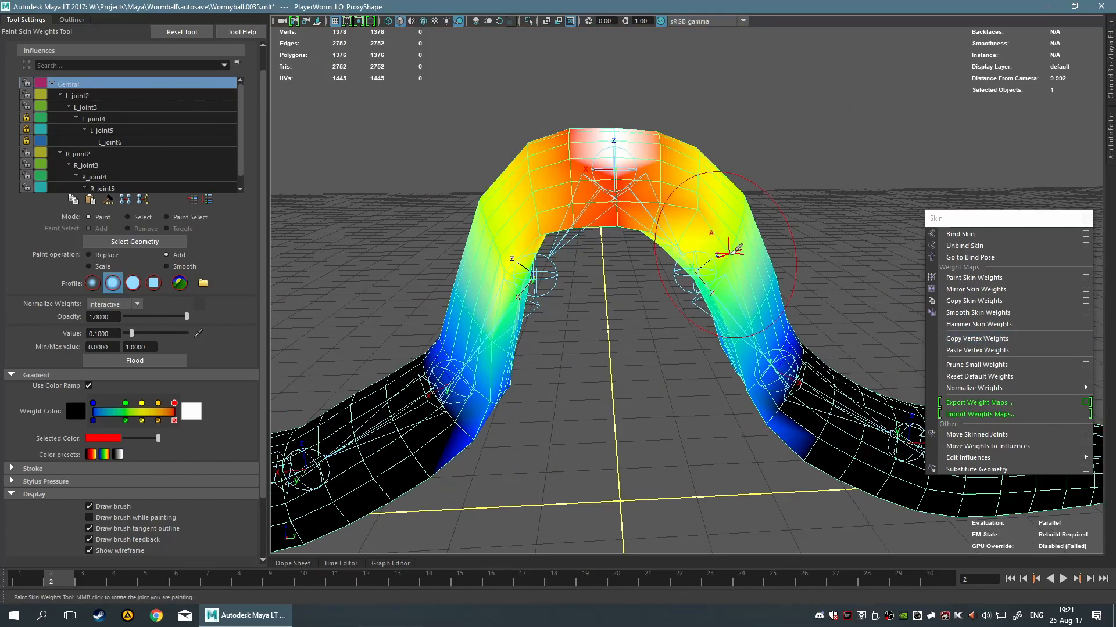
pyautogui.keyDown('alt'); pyautogui.moveTo(688, 226); pyautogui.dragTo(677, 301, button='middle'); pyautogui.keyUp('alt')
pyautogui.moveTo(678, 302)
pyautogui.keyDown('alt'); pyautogui.mouseDown()
pyautogui.moveTo(685, 319)
pyautogui.moveTo(678, 289)
pyautogui.mouseUp(); pyautogui.keyUp('alt')
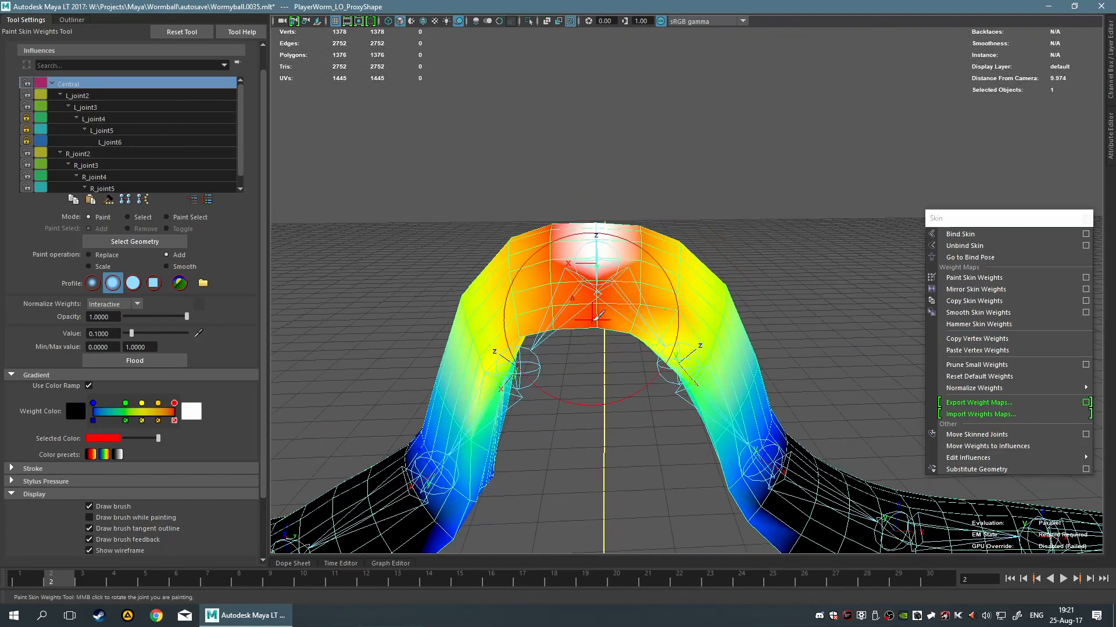
pyautogui.scroll(-6, 604, 392)
# Turn on Multi-color feedback and view the blended joint influences along the arch from above.
pyautogui.scroll(-3, 143, 461)
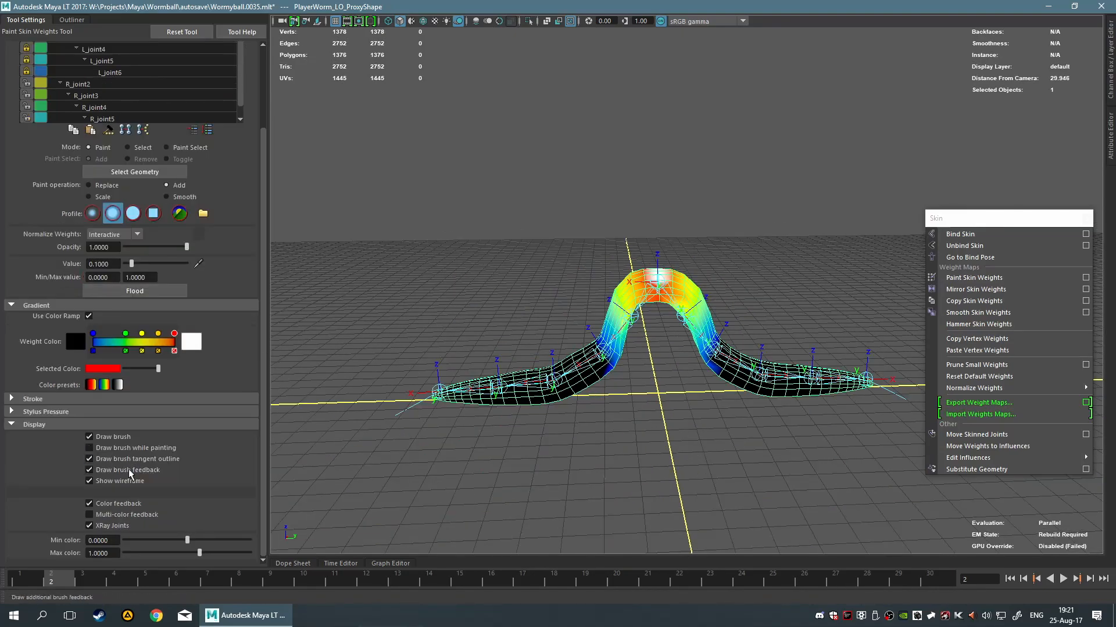
pyautogui.click(142, 515)
pyautogui.keyDown('alt'); pyautogui.moveTo(558, 442); pyautogui.dragTo(662, 365); pyautogui.keyUp('alt')
pyautogui.keyDown('alt'); pyautogui.moveTo(662, 364); pyautogui.dragTo(581, 398, button='middle'); pyautogui.keyUp('alt')
pyautogui.scroll(6, 628, 366)
pyautogui.keyDown('alt'); pyautogui.moveTo(656, 349); pyautogui.dragTo(684, 332); pyautogui.keyUp('alt')
pyautogui.scroll(5, 469, 351)
pyautogui.keyDown('alt'); pyautogui.moveTo(468, 351); pyautogui.dragTo(757, 343); pyautogui.keyUp('alt')
pyautogui.scroll(-3, 740, 326)
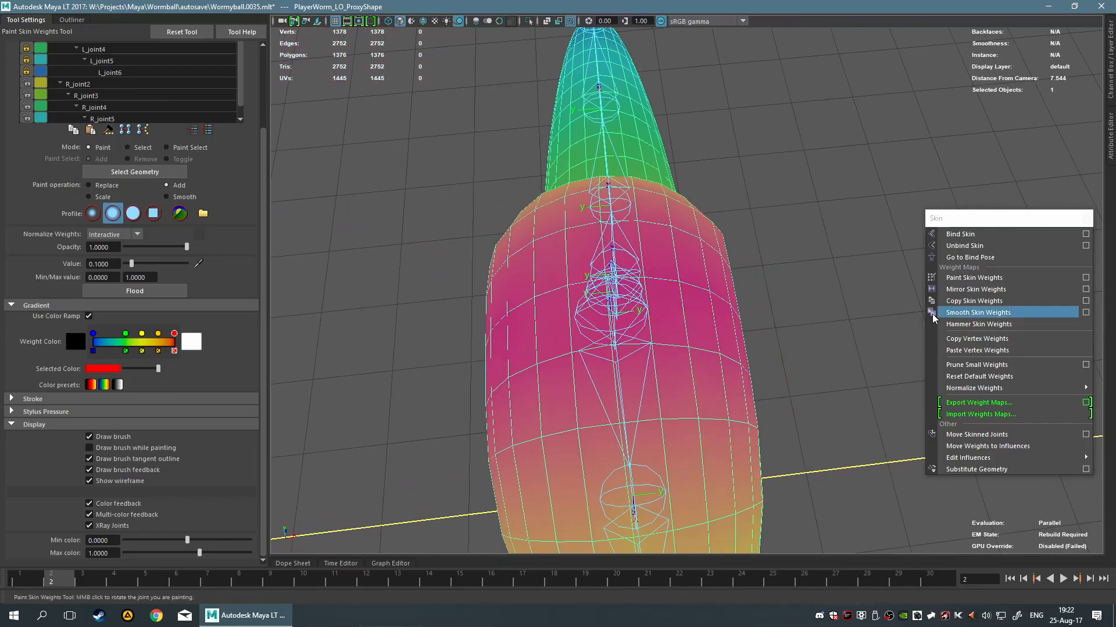
# Open the Mirror Skin Weights options and reset them to their default settings.
pyautogui.click(1085, 288)
pyautogui.moveTo(718, 85); pyautogui.dragTo(864, 202)
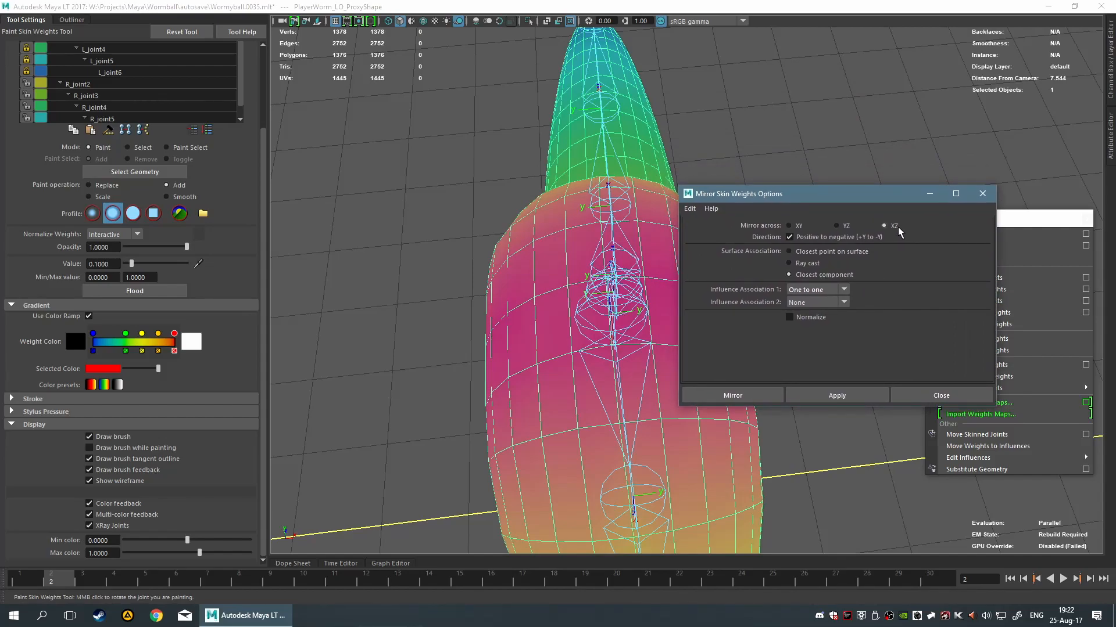
pyautogui.keyDown('alt'); pyautogui.moveTo(638, 91); pyautogui.dragTo(610, 83, button='middle'); pyautogui.keyUp('alt')
pyautogui.click(709, 207)
pyautogui.click(690, 208)
pyautogui.click(703, 232)
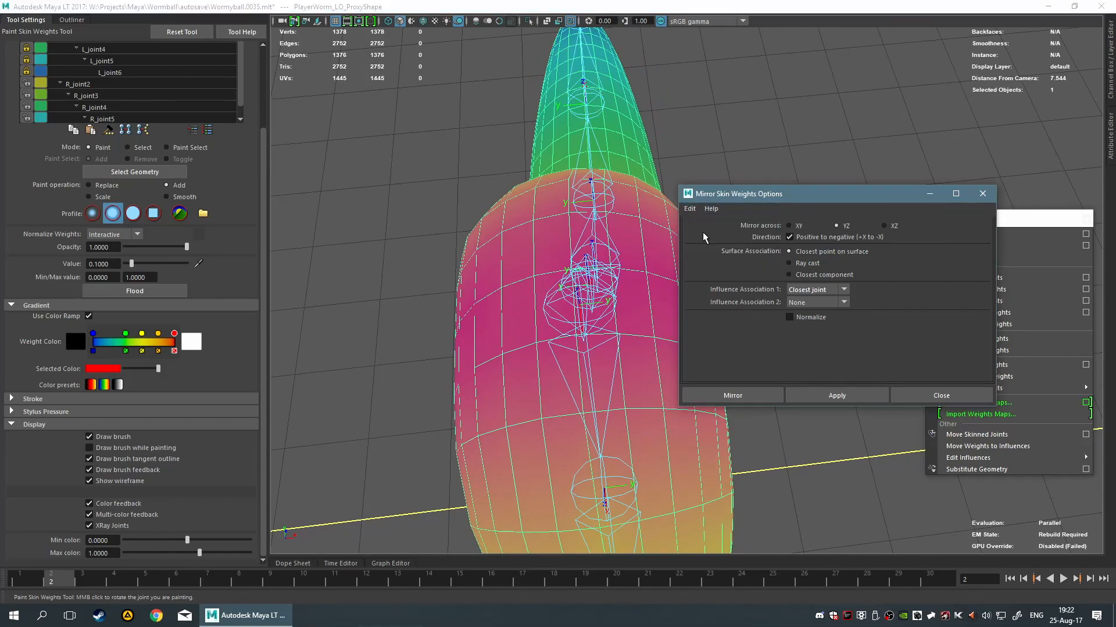
# Examine the multi-color influences along the worm's length and move the mirror options window clear of the mesh.
pyautogui.click(1003, 276)
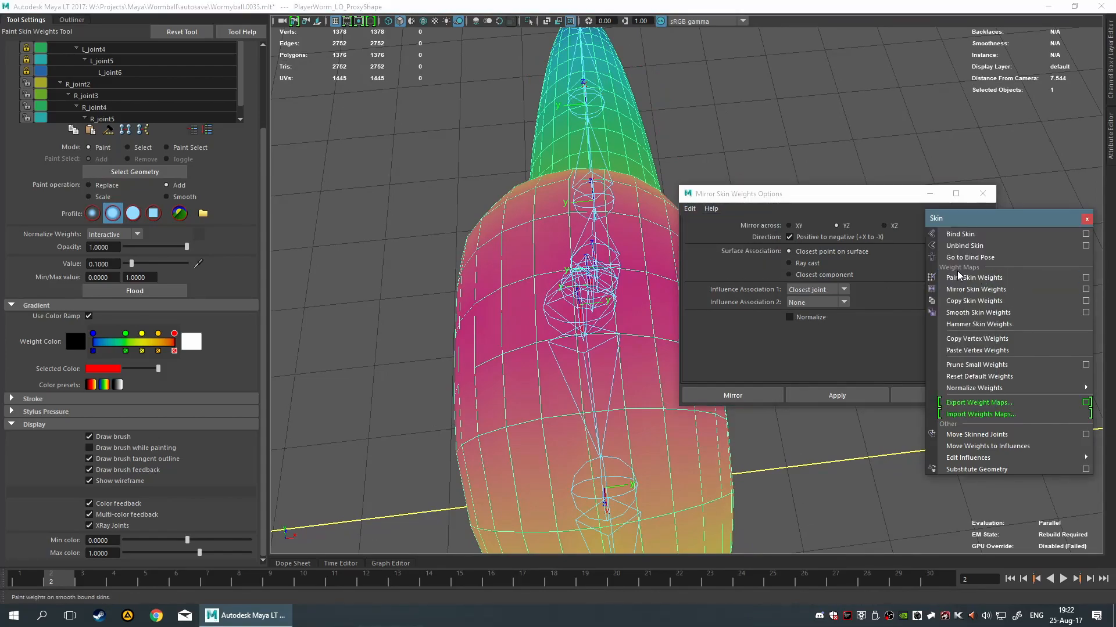
pyautogui.click(869, 196)
pyautogui.keyDown('alt'); pyautogui.moveTo(725, 116); pyautogui.dragTo(692, 107, button='middle'); pyautogui.keyUp('alt')
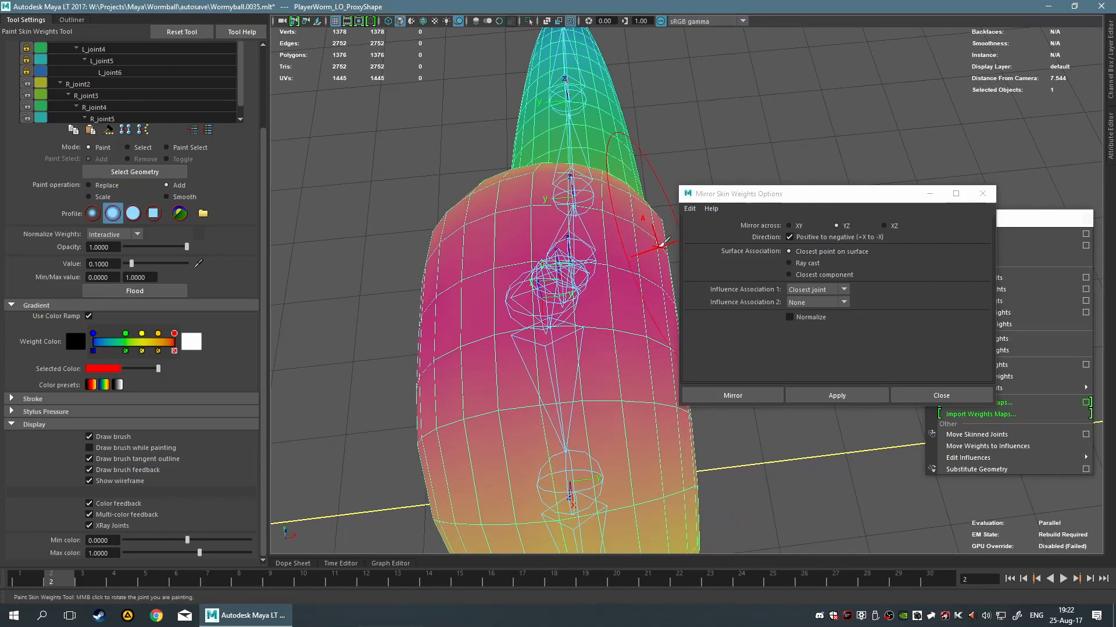
pyautogui.keyDown('alt'); pyautogui.moveTo(355, 489); pyautogui.dragTo(256, 380); pyautogui.keyUp('alt')
pyautogui.scroll(-6, 323, 494)
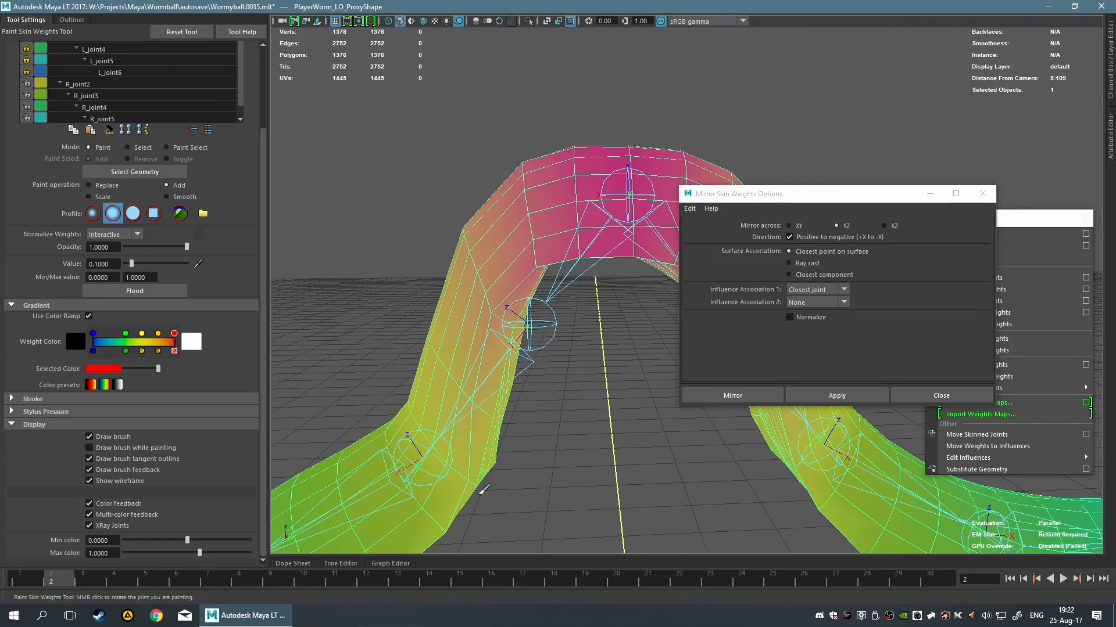
pyautogui.moveTo(463, 437)
pyautogui.keyDown('alt'); pyautogui.mouseDown()
pyautogui.moveTo(558, 482)
pyautogui.moveTo(441, 436)
pyautogui.mouseUp(); pyautogui.keyUp('alt')
pyautogui.keyDown('alt'); pyautogui.moveTo(657, 308); pyautogui.dragTo(463, 157, button='middle'); pyautogui.keyUp('alt')
pyautogui.keyDown('alt'); pyautogui.moveTo(488, 309); pyautogui.dragTo(655, 341); pyautogui.keyUp('alt')
pyautogui.keyDown('alt'); pyautogui.moveTo(655, 341); pyautogui.dragTo(613, 214, button='middle'); pyautogui.keyUp('alt')
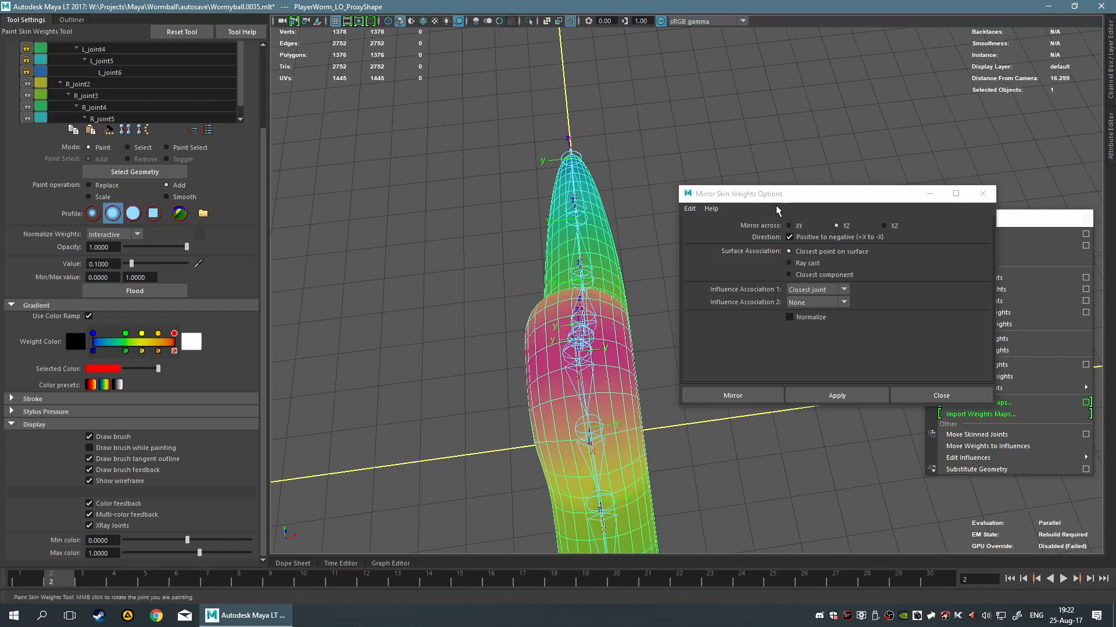
pyautogui.click(889, 216)
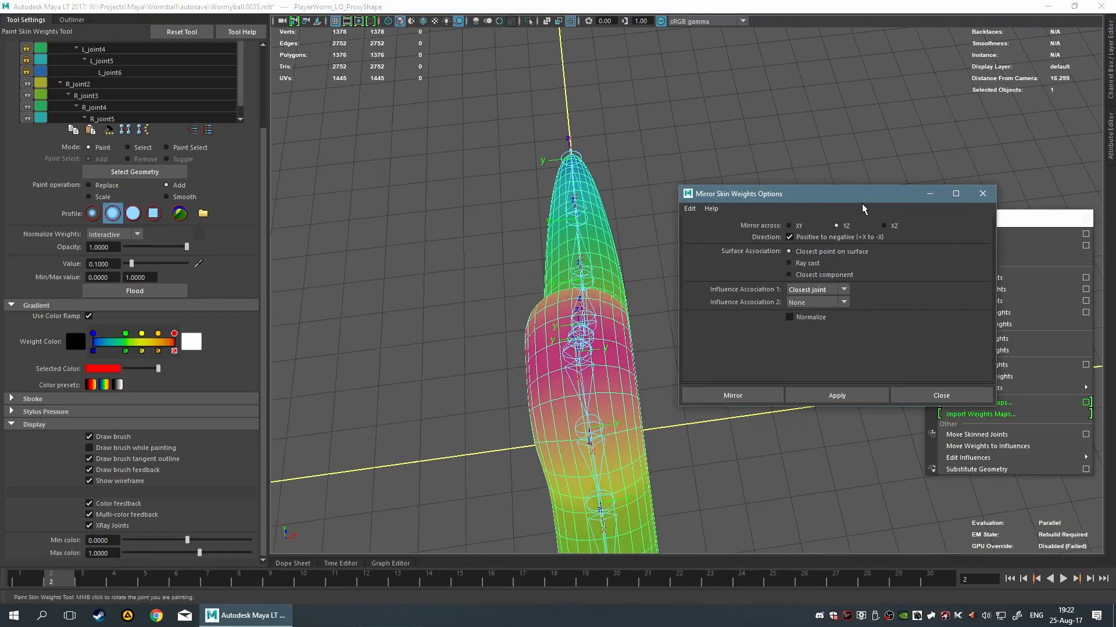
pyautogui.moveTo(840, 199); pyautogui.dragTo(914, 213)
pyautogui.keyDown('alt'); pyautogui.moveTo(693, 251); pyautogui.dragTo(639, 244); pyautogui.keyUp('alt')
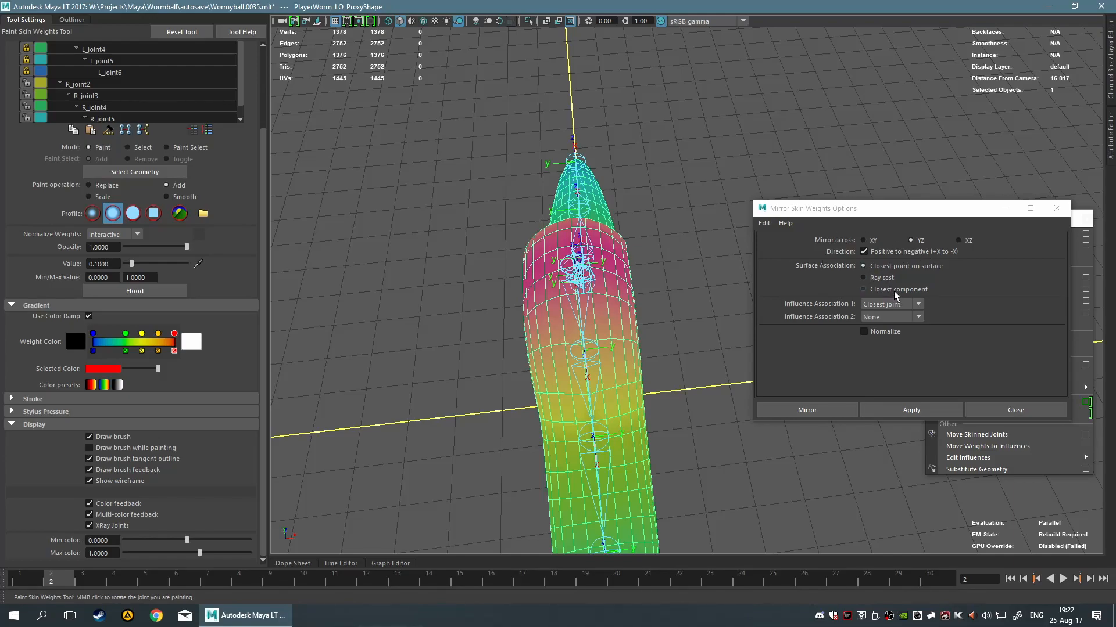
# Set the mirroring to Closest component surface association and One to one for Influence Association 1.
pyautogui.scroll(5, 606, 280)
pyautogui.scroll(-4, 517, 237)
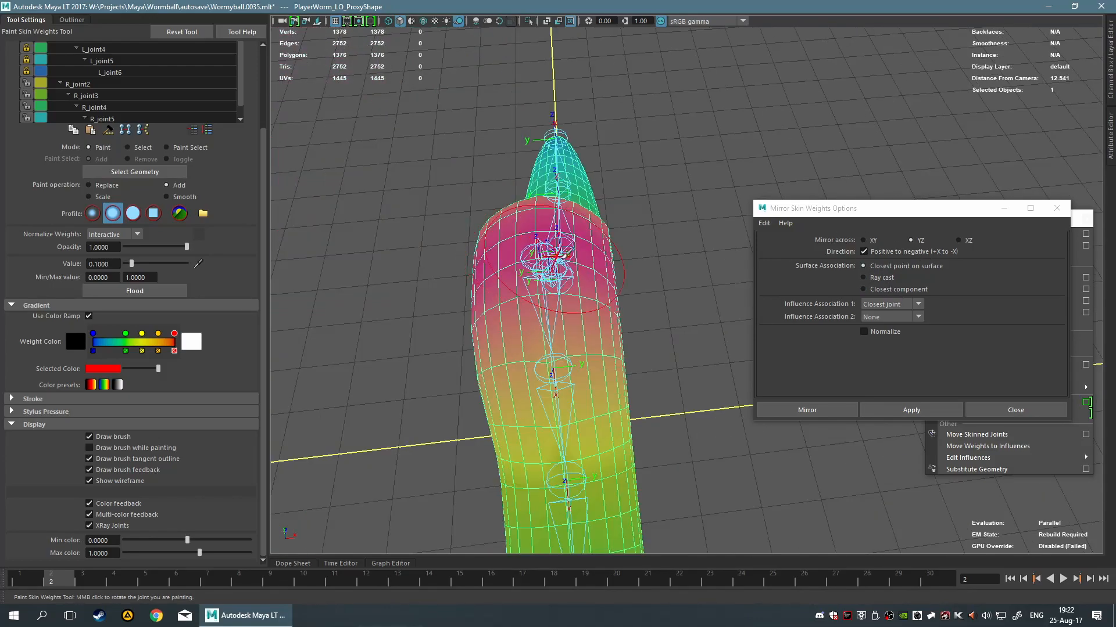
pyautogui.keyDown('alt'); pyautogui.moveTo(542, 248); pyautogui.dragTo(676, 302, button='middle'); pyautogui.keyUp('alt')
pyautogui.keyDown('alt'); pyautogui.moveTo(676, 302); pyautogui.dragTo(654, 308); pyautogui.keyUp('alt')
pyautogui.keyDown('alt'); pyautogui.moveTo(673, 304); pyautogui.dragTo(651, 287, button='middle'); pyautogui.keyUp('alt')
pyautogui.scroll(2, 656, 232)
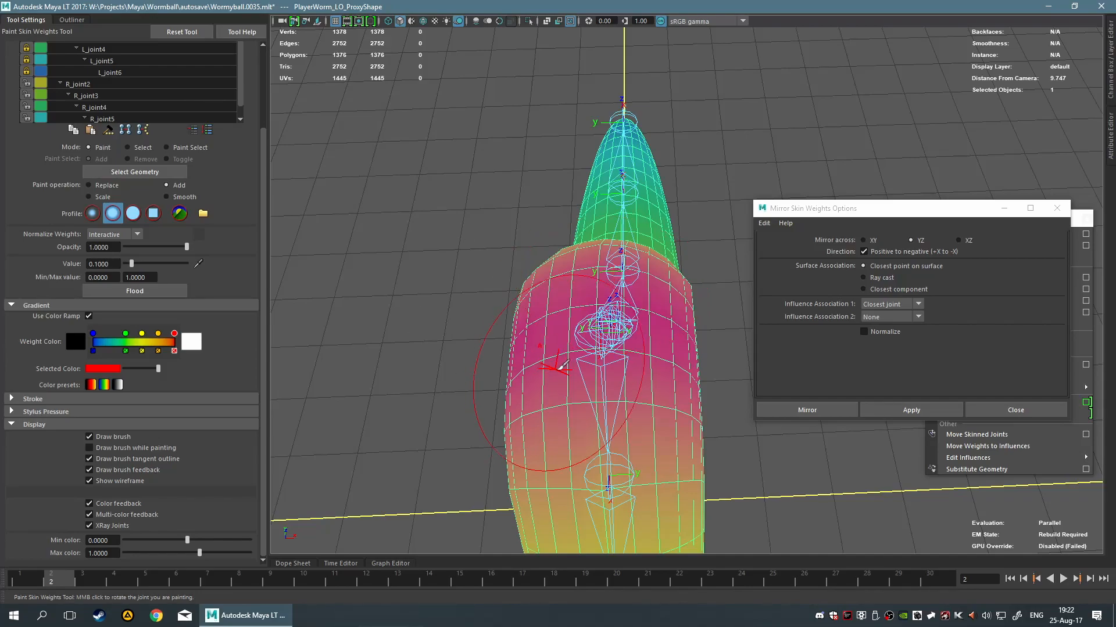
pyautogui.click(877, 289)
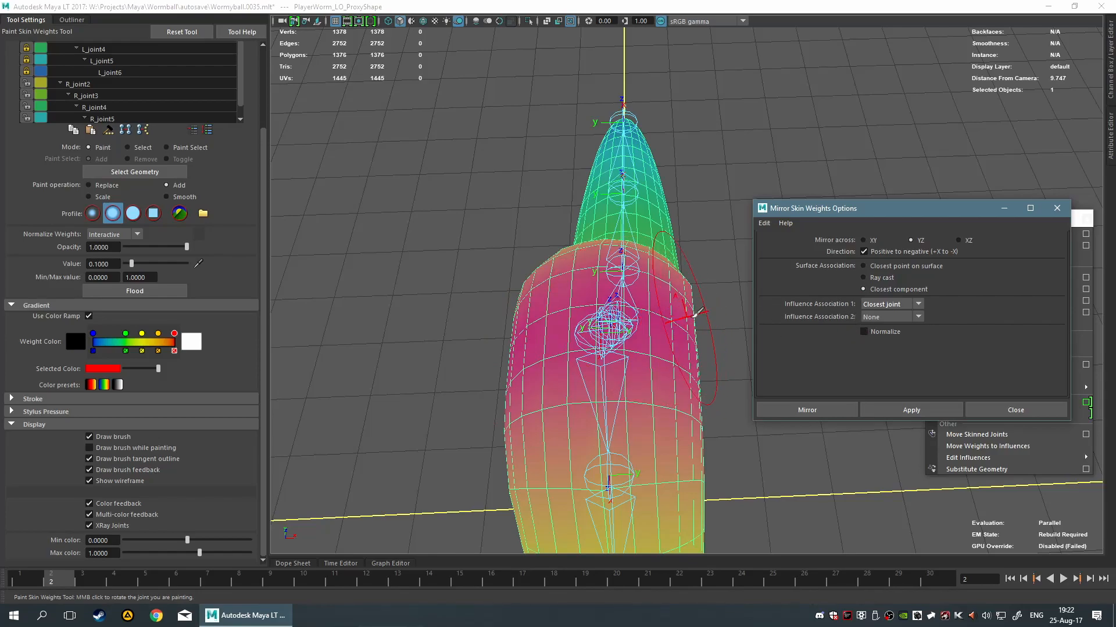
pyautogui.click(904, 307)
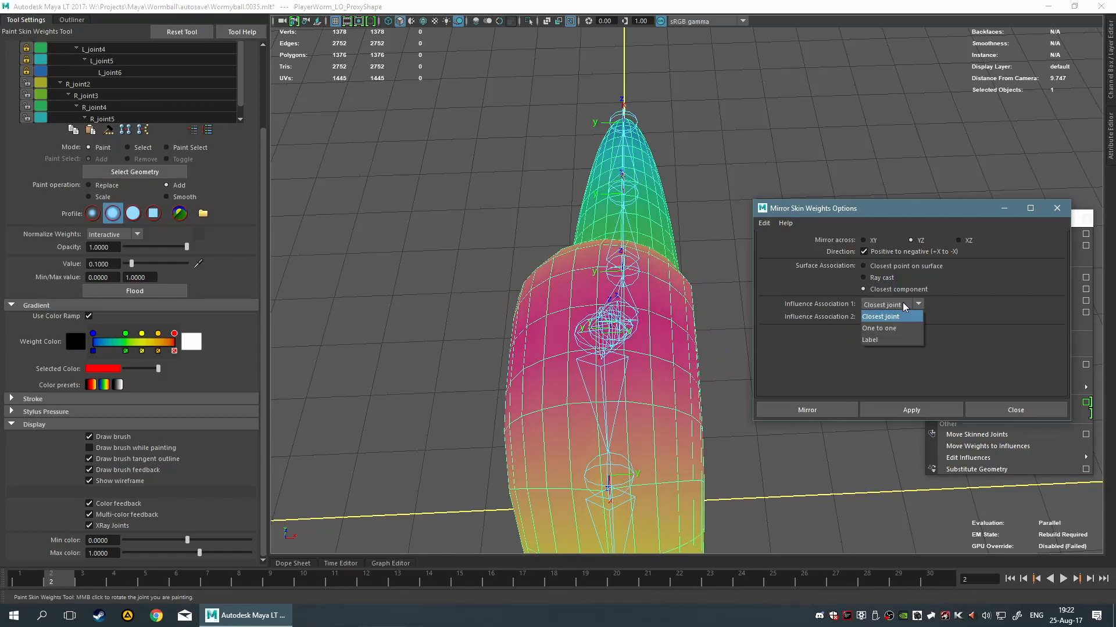
pyautogui.click(904, 329)
pyautogui.moveTo(701, 365)
pyautogui.keyDown('alt'); pyautogui.mouseDown()
pyautogui.moveTo(632, 324)
pyautogui.moveTo(563, 321)
pyautogui.moveTo(604, 348)
pyautogui.moveTo(715, 360)
pyautogui.mouseUp(); pyautogui.keyUp('alt')
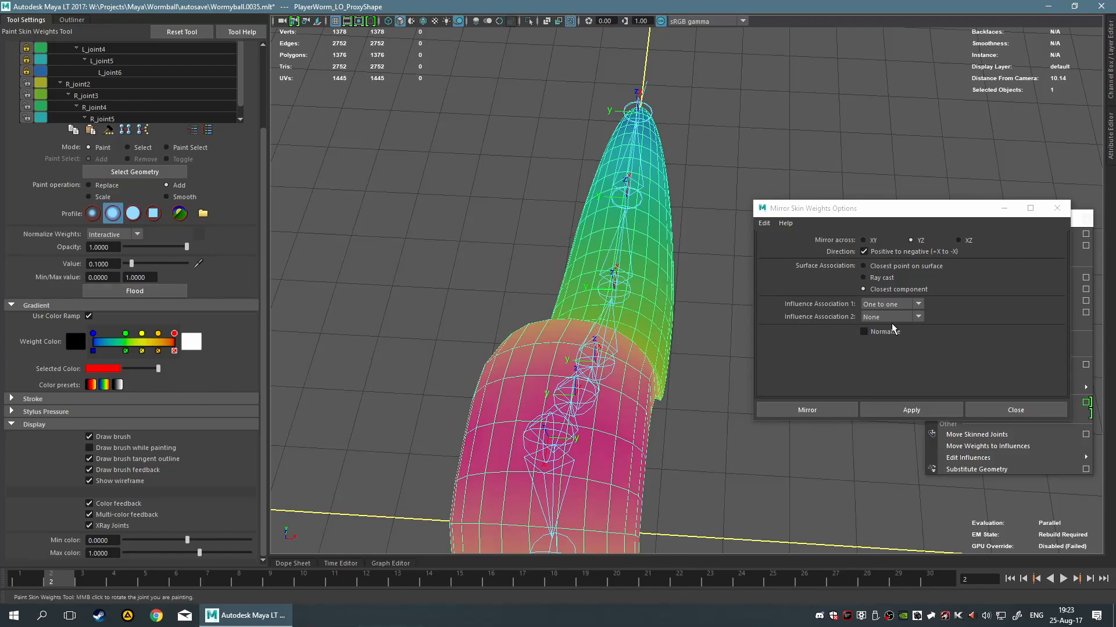
pyautogui.click(871, 336)
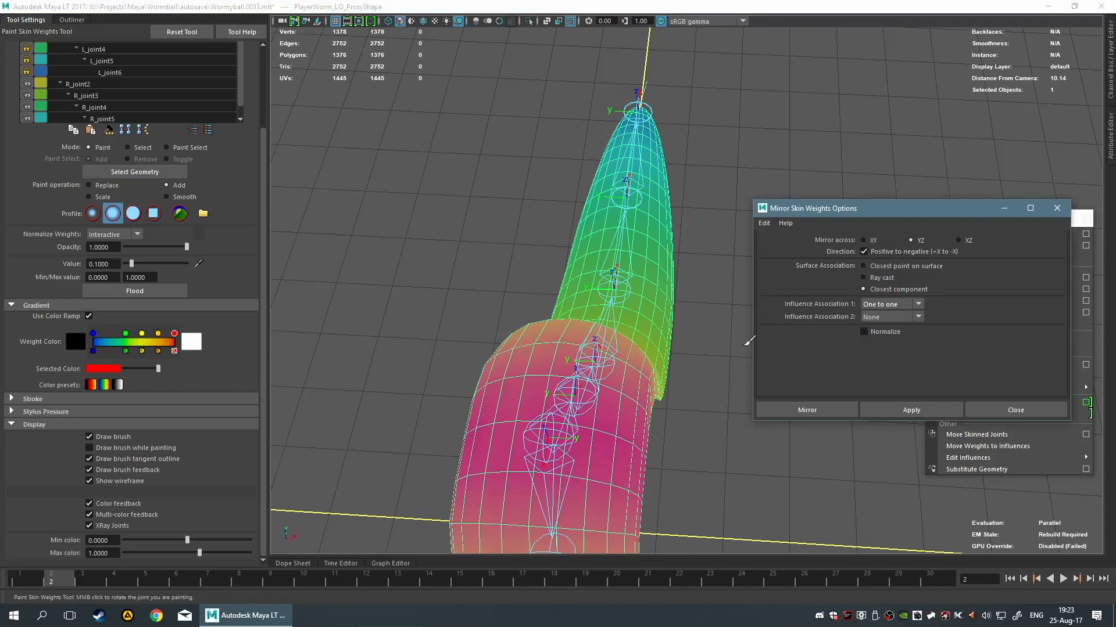
# Turn off Multi-color feedback and apply the skin weight mirroring across the YZ plane.
pyautogui.keyDown('alt'); pyautogui.moveTo(648, 322); pyautogui.dragTo(664, 282); pyautogui.keyUp('alt')
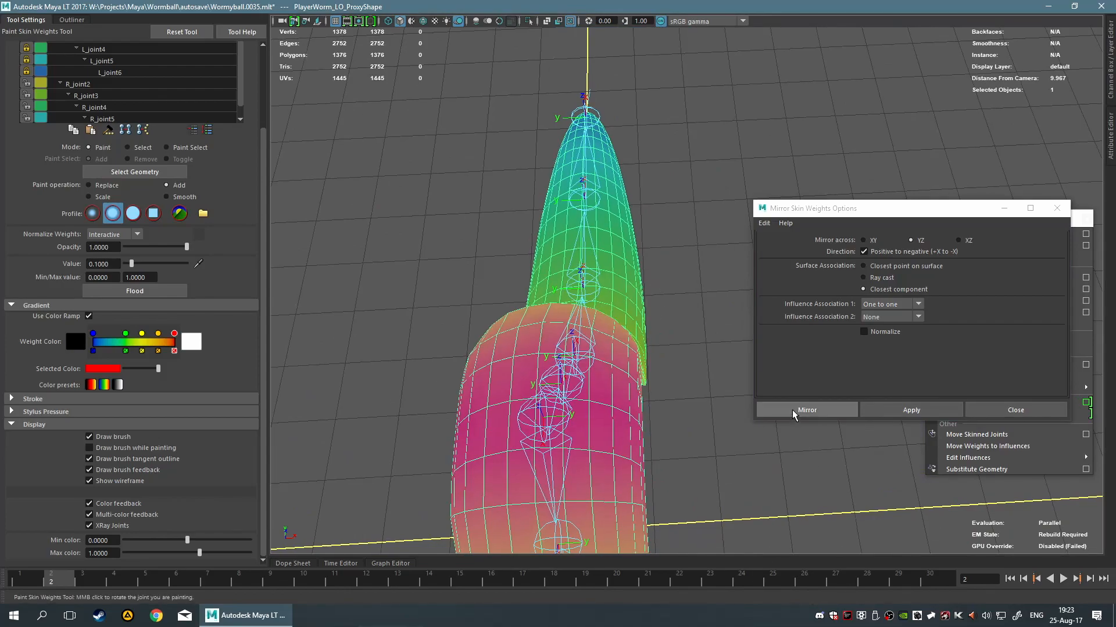
pyautogui.scroll(3, 127, 239)
pyautogui.scroll(-3, 138, 323)
pyautogui.click(133, 512)
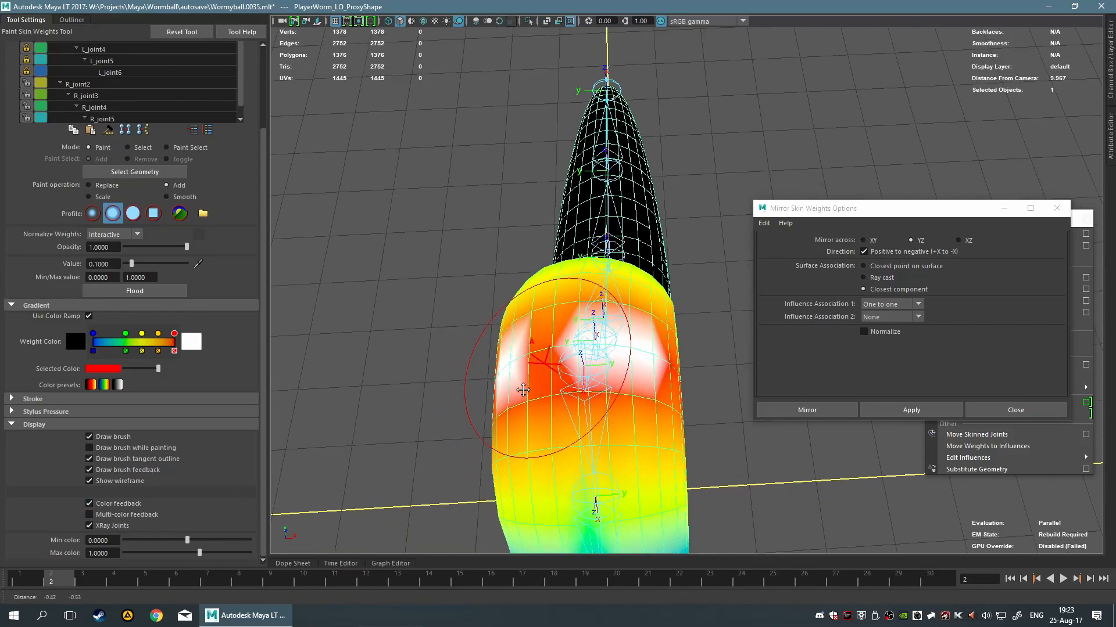
pyautogui.click(924, 416)
# Examine the influences of L_joint3 and L_joint2 along the worm from the side and from above.
pyautogui.keyDown('alt'); pyautogui.moveTo(650, 427); pyautogui.dragTo(623, 397); pyautogui.keyUp('alt')
pyautogui.keyDown('alt'); pyautogui.moveTo(622, 397); pyautogui.dragTo(378, 448, button='middle'); pyautogui.keyUp('alt')
pyautogui.scroll(3, 140, 244)
pyautogui.click(116, 132)
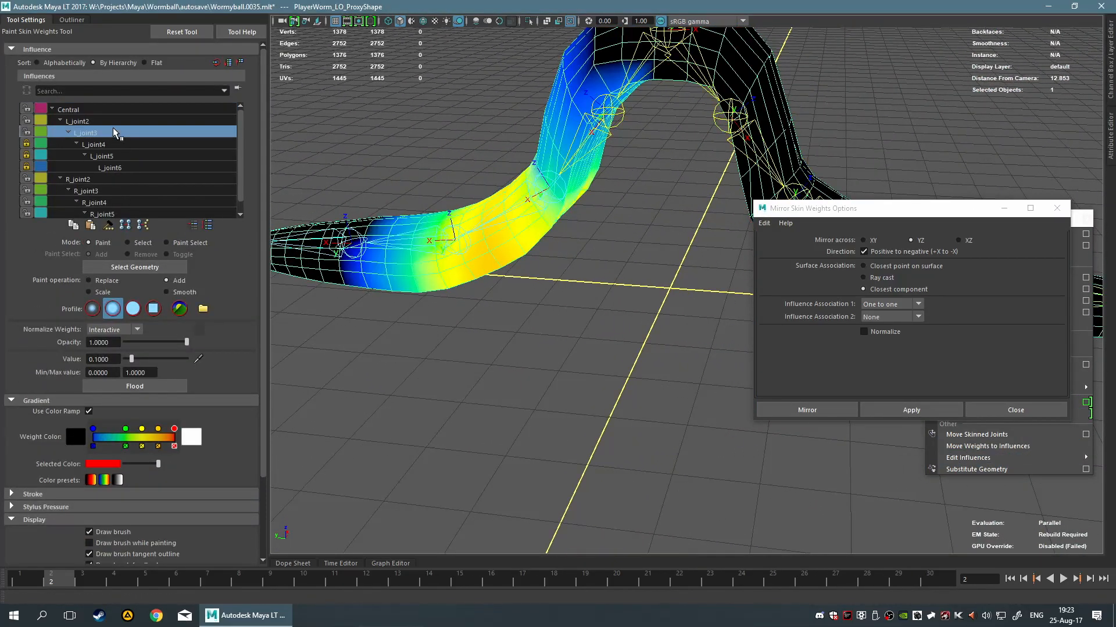
pyautogui.moveTo(286, 175)
pyautogui.keyDown('alt'); pyautogui.mouseDown()
pyautogui.moveTo(329, 207)
pyautogui.moveTo(279, 177)
pyautogui.mouseUp(); pyautogui.keyUp('alt')
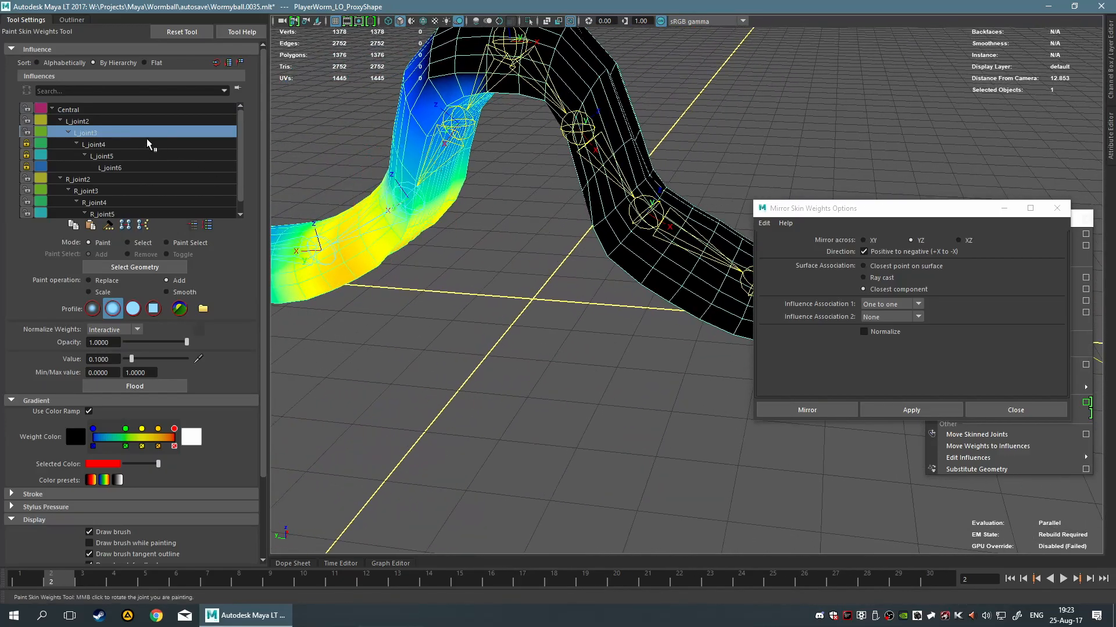
pyautogui.click(123, 121)
pyautogui.keyDown('alt'); pyautogui.moveTo(474, 235); pyautogui.dragTo(429, 250); pyautogui.keyUp('alt')
pyautogui.scroll(-6, 618, 279)
pyautogui.keyDown('alt'); pyautogui.moveTo(626, 278); pyautogui.dragTo(567, 405); pyautogui.keyUp('alt')
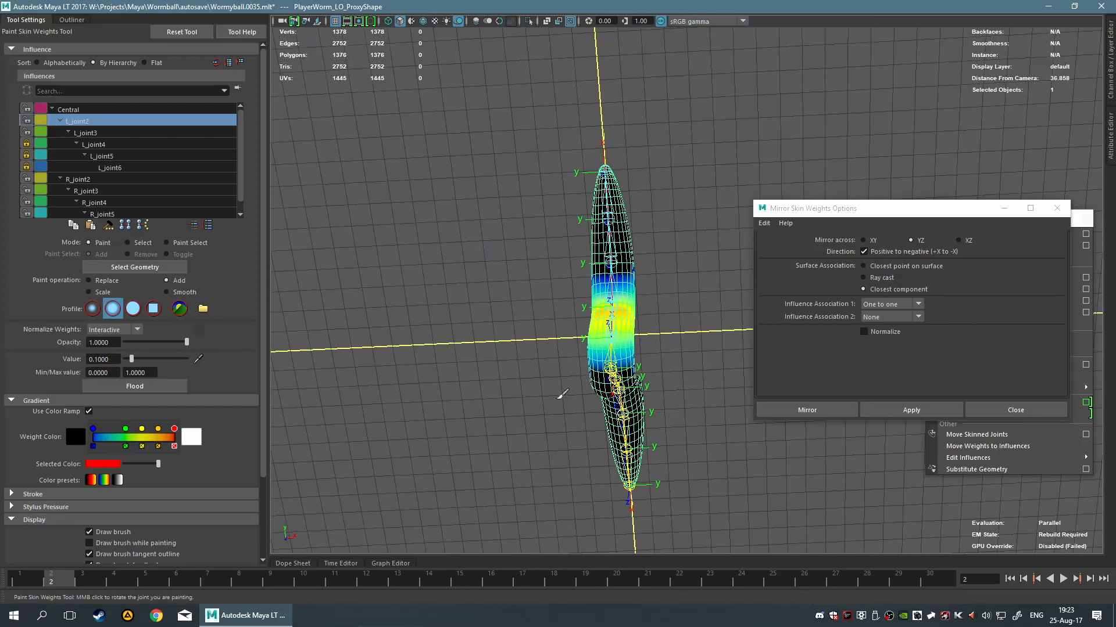
pyautogui.keyDown('alt'); pyautogui.moveTo(568, 405); pyautogui.dragTo(597, 314, button='middle'); pyautogui.keyUp('alt')
pyautogui.scroll(5, 597, 298)
pyautogui.scroll(3, 625, 228)
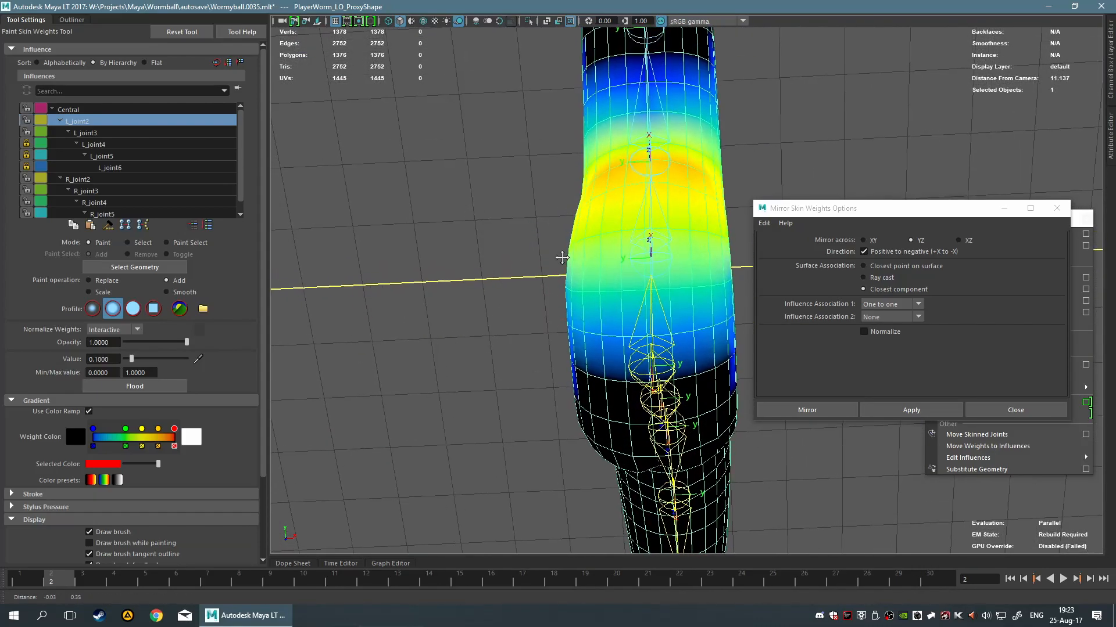
# Review the influences of L_joint3, L_joint4, L_joint5 and L_joint6 in turn toward the worm's tip.
pyautogui.click(88, 133)
pyautogui.keyDown('alt'); pyautogui.moveTo(456, 192); pyautogui.dragTo(508, 372); pyautogui.keyUp('alt')
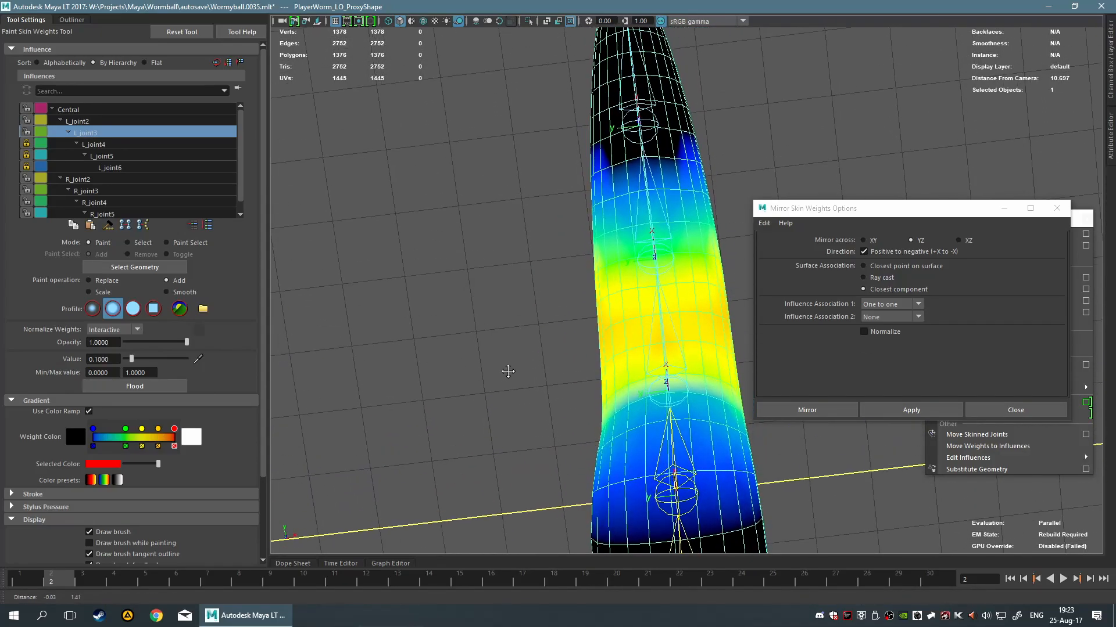
pyautogui.click(118, 144)
pyautogui.click(127, 156)
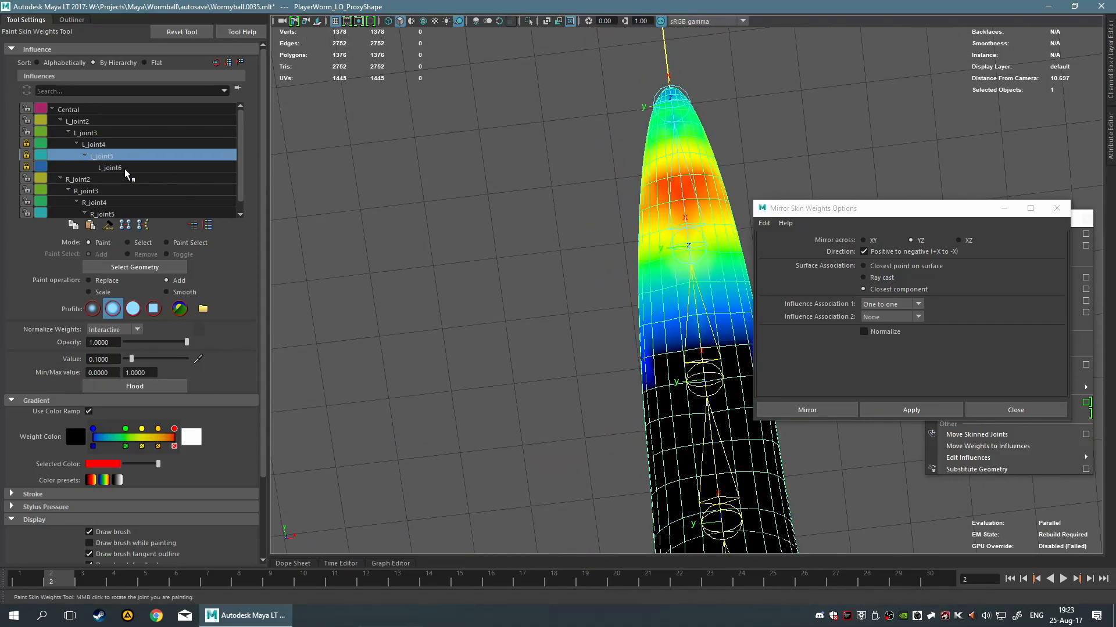
pyautogui.click(124, 175)
pyautogui.click(108, 169)
pyautogui.keyDown('alt'); pyautogui.moveTo(570, 391); pyautogui.dragTo(725, 292); pyautogui.keyUp('alt')
pyautogui.keyDown('alt'); pyautogui.moveTo(604, 258); pyautogui.dragTo(666, 266, button='middle'); pyautogui.keyUp('alt')
pyautogui.keyDown('alt'); pyautogui.moveTo(666, 266); pyautogui.dragTo(645, 254); pyautogui.keyUp('alt')
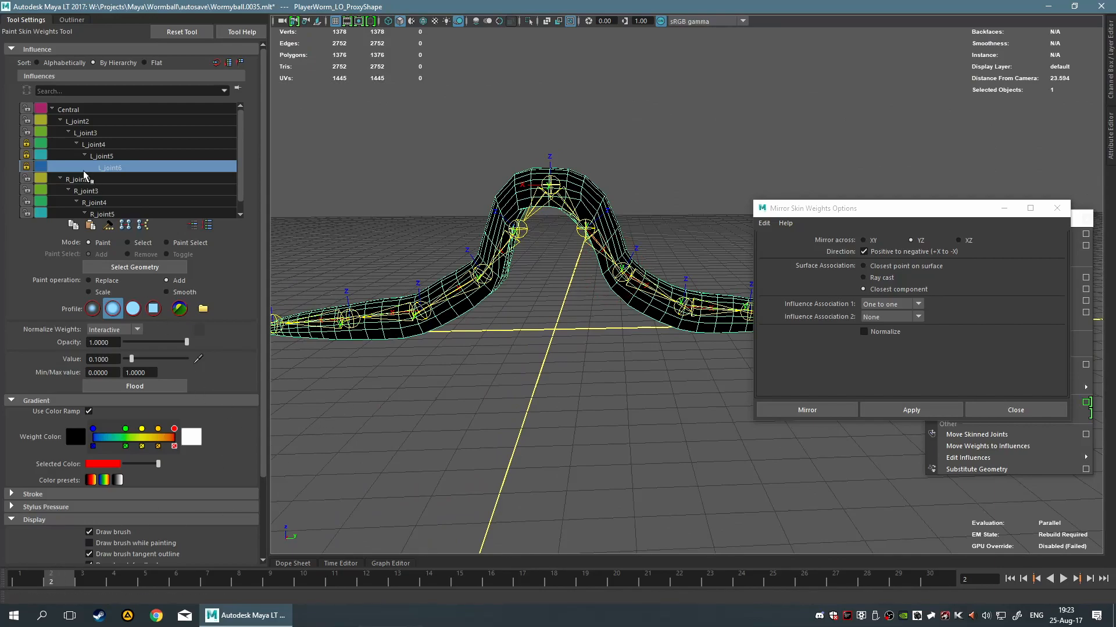
# Display the Central joint's influence on the arch and set the mirror plane to XZ.
pyautogui.click(96, 110)
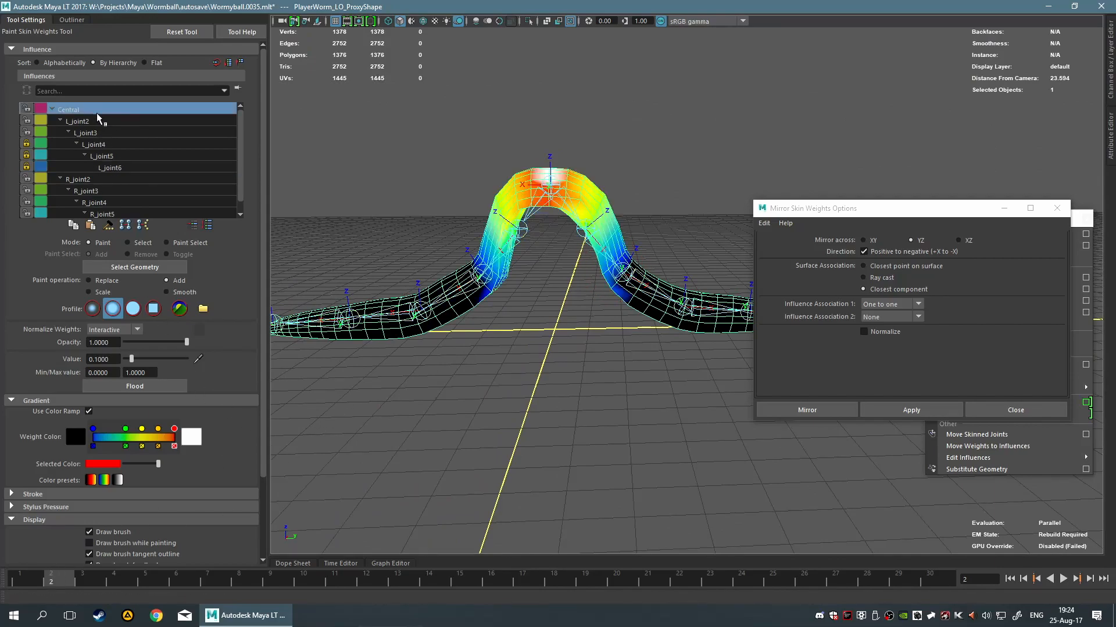
pyautogui.scroll(6, 616, 303)
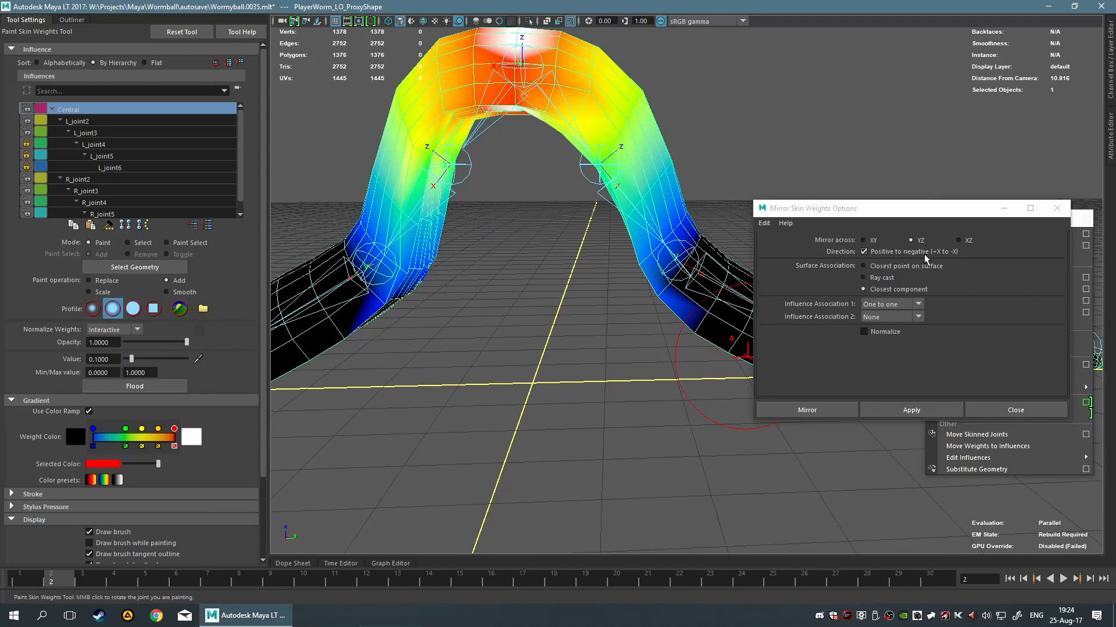
pyautogui.click(958, 240)
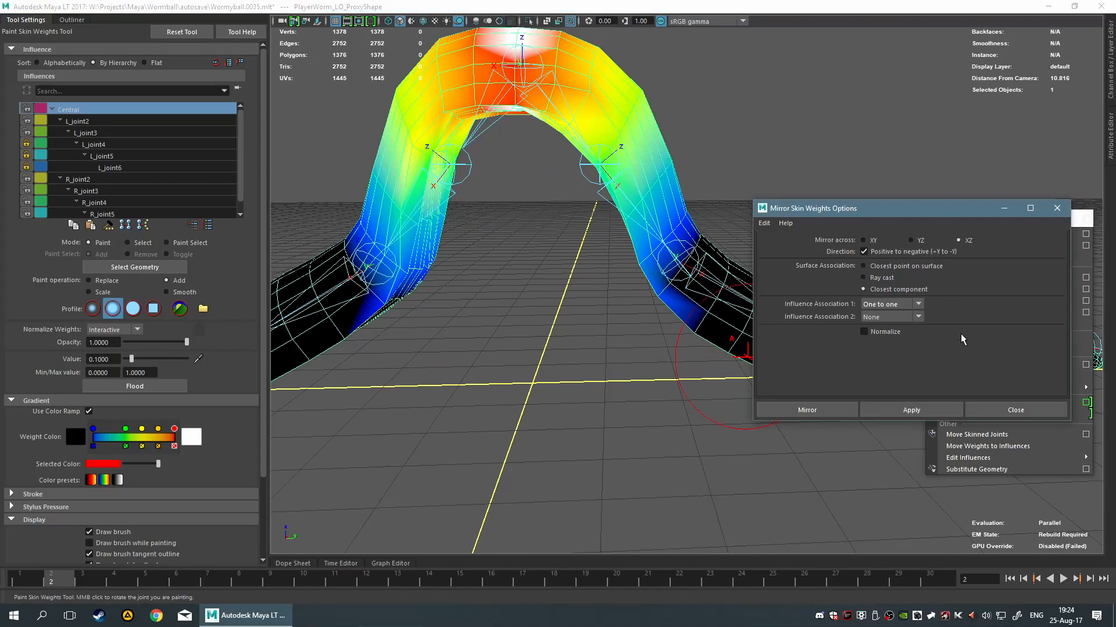
# Mirror the skin weights across the XZ plane and inspect the Central joint's influence on both sides of the arch.
pyautogui.scroll(-3, 401, 500)
pyautogui.keyDown('alt'); pyautogui.moveTo(545, 329); pyautogui.dragTo(512, 364); pyautogui.keyUp('alt')
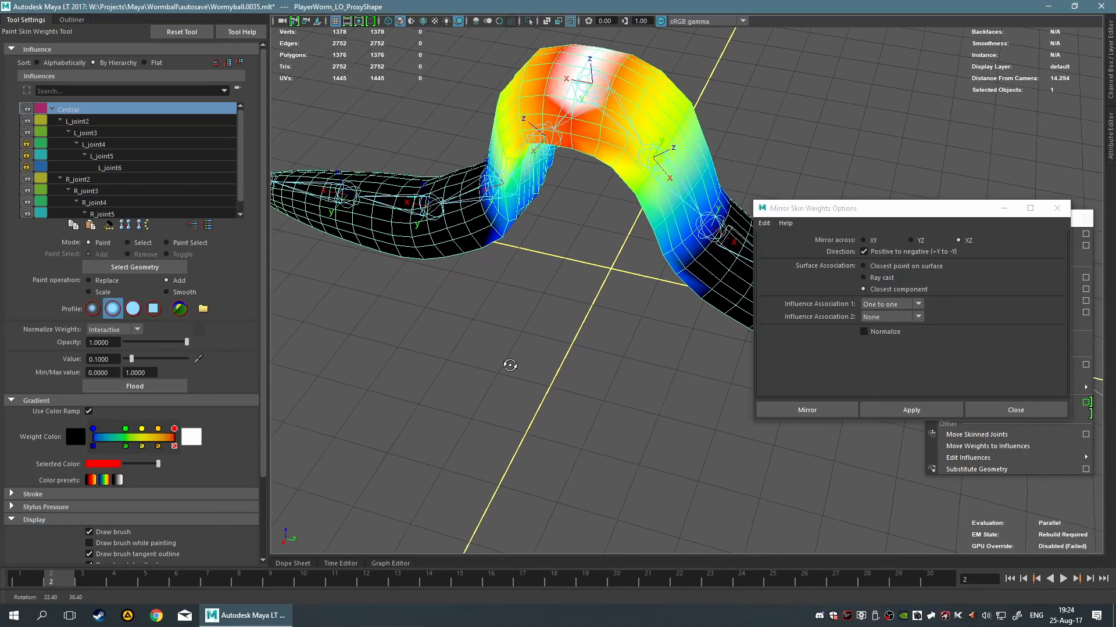
pyautogui.scroll(-9, 541, 383)
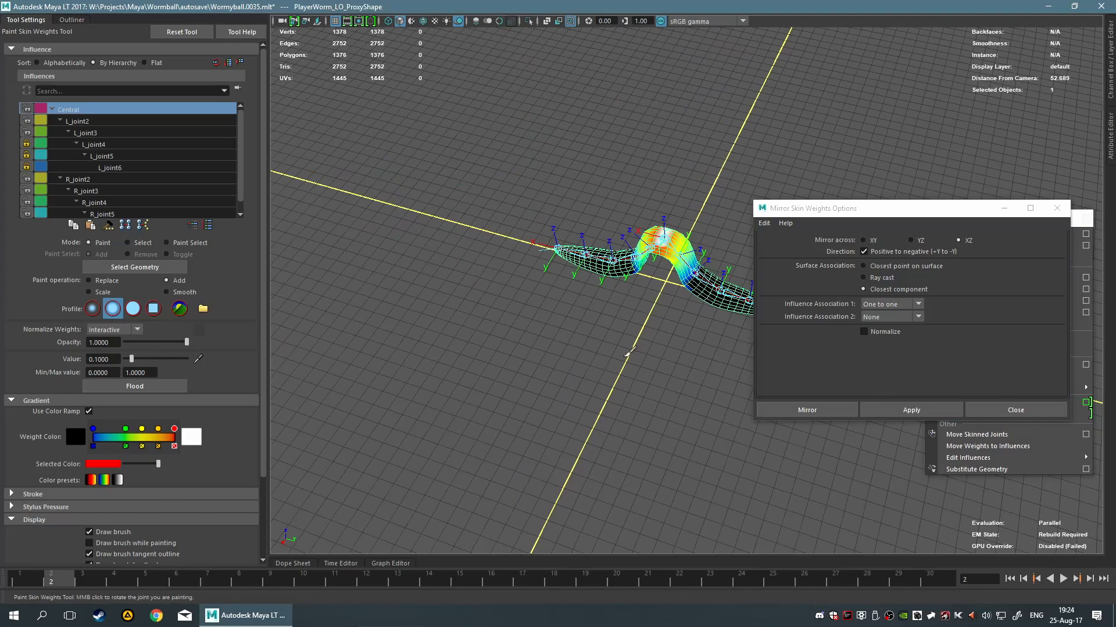
pyautogui.keyDown('alt'); pyautogui.moveTo(562, 348); pyautogui.dragTo(632, 321); pyautogui.keyUp('alt')
pyautogui.scroll(5, 635, 323)
pyautogui.moveTo(646, 332)
pyautogui.keyDown('alt'); pyautogui.mouseDown(button='middle')
pyautogui.moveTo(608, 341)
pyautogui.moveTo(643, 326)
pyautogui.mouseUp(button='middle'); pyautogui.keyUp('alt')
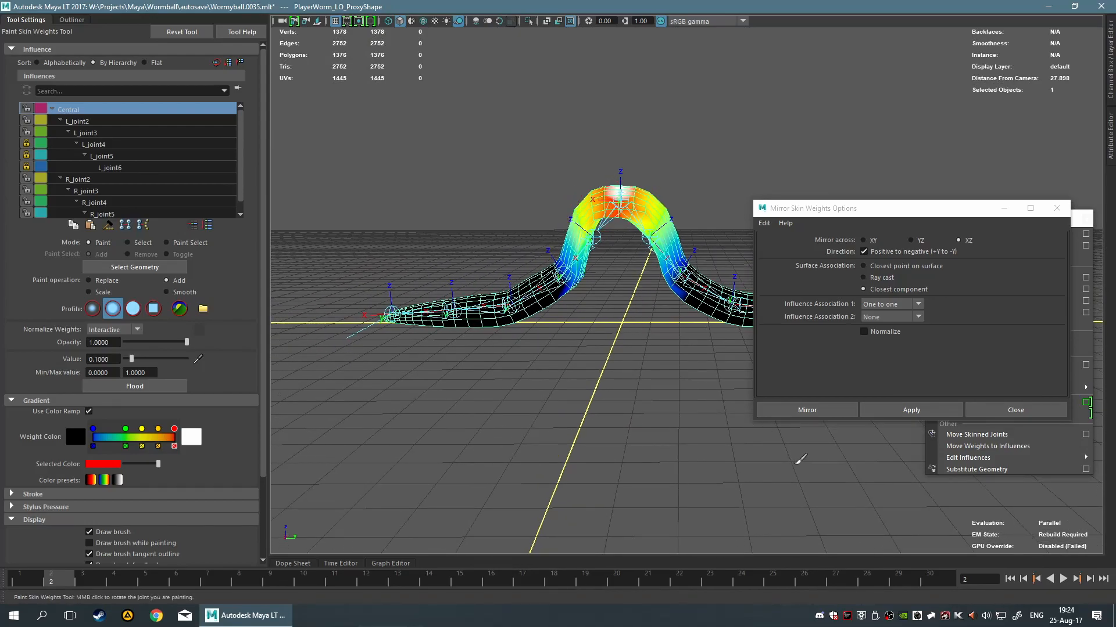
pyautogui.click(807, 410)
pyautogui.scroll(6, 694, 409)
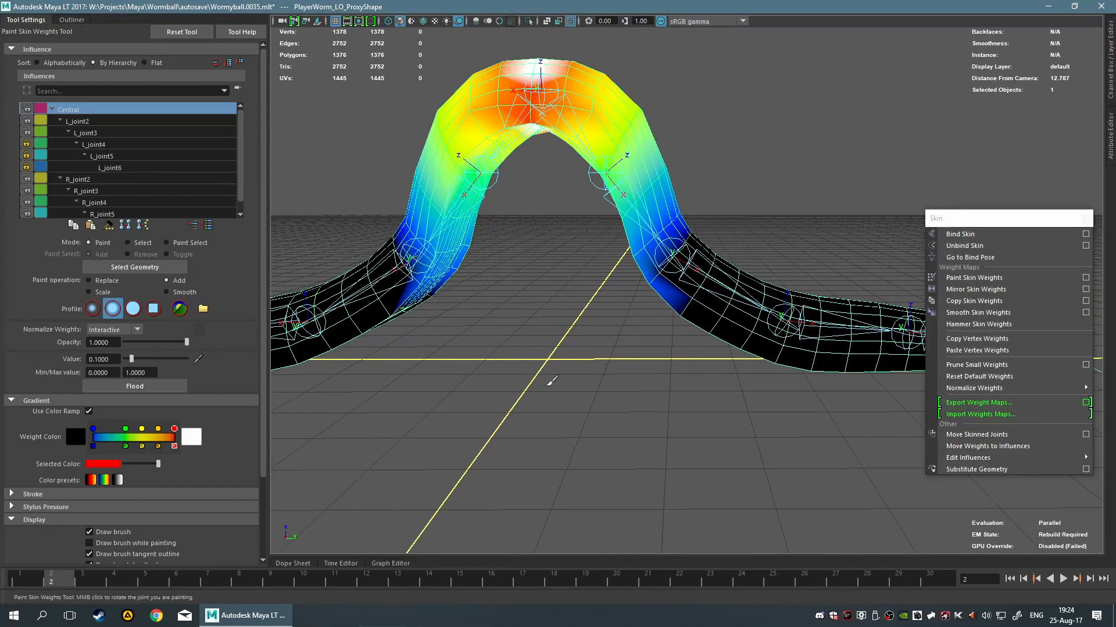
pyautogui.moveTo(603, 362)
pyautogui.keyDown('alt'); pyautogui.mouseDown()
pyautogui.moveTo(612, 341)
pyautogui.moveTo(599, 363)
pyautogui.mouseUp(); pyautogui.keyUp('alt')
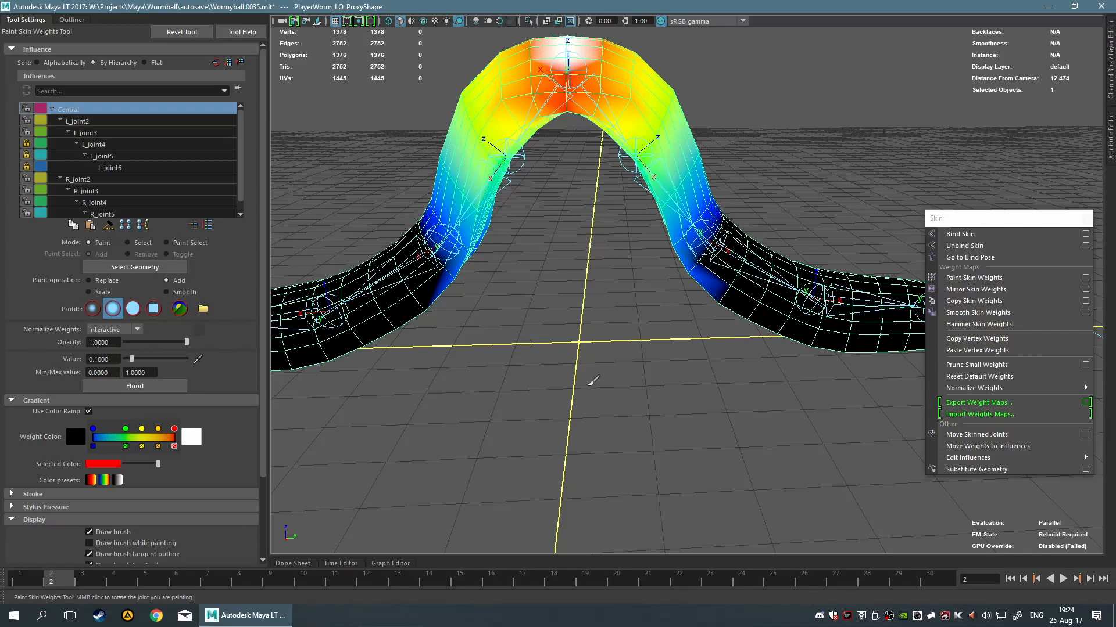
# Leave weight painting, deselect the worm and hide the Skeleton layer.
pyautogui.press('q')
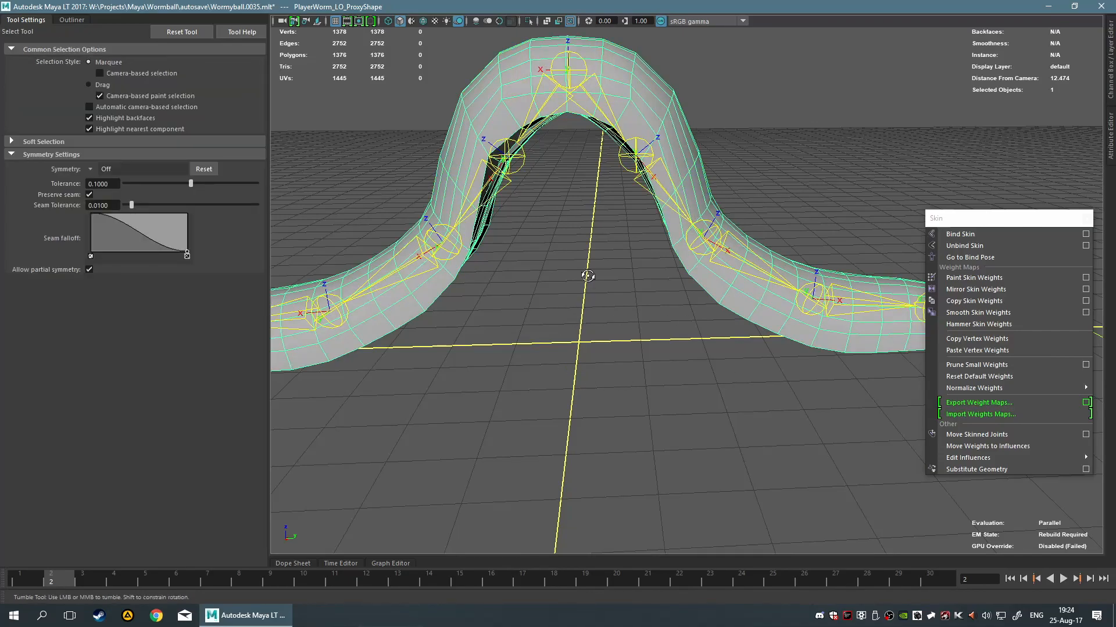
pyautogui.keyDown('alt'); pyautogui.moveTo(588, 276); pyautogui.dragTo(593, 274); pyautogui.keyUp('alt')
pyautogui.click(968, 103)
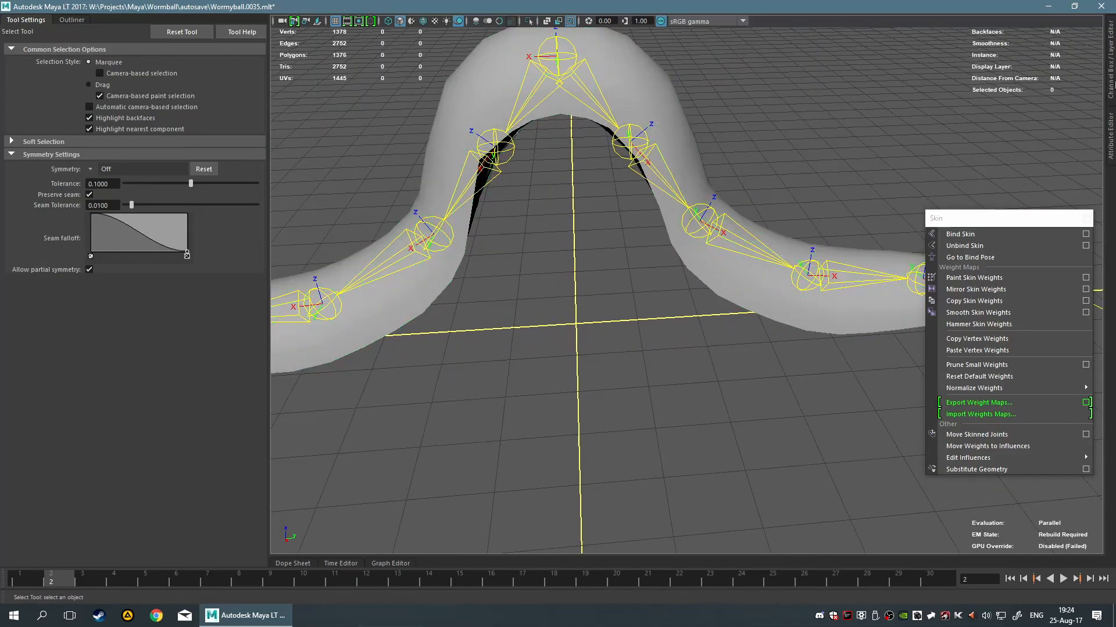
pyautogui.click(1110, 85)
pyautogui.moveTo(1045, 225); pyautogui.dragTo(901, 85)
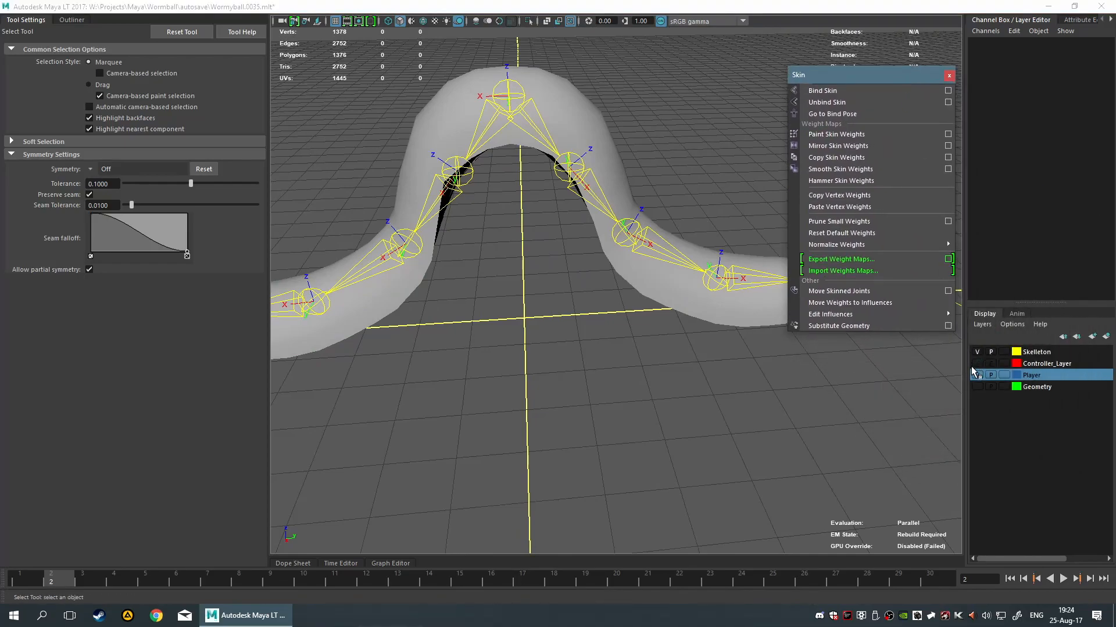
pyautogui.click(977, 352)
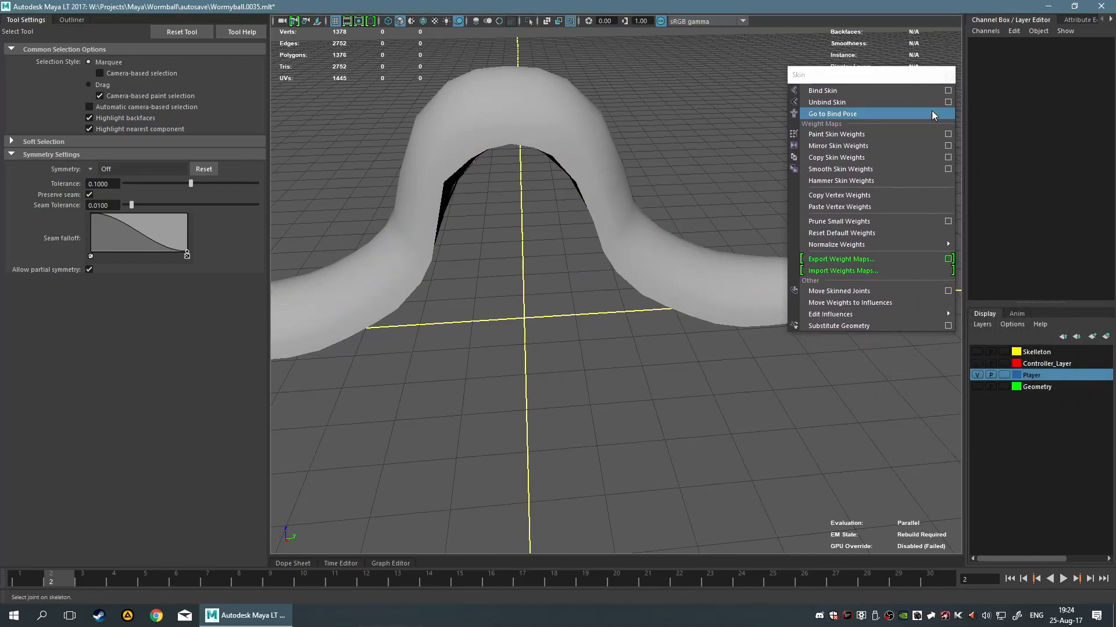
pyautogui.click(991, 21)
pyautogui.moveTo(889, 78); pyautogui.dragTo(1004, 63)
# Inspect the shading and underside of the arch's legs close up on the unselected worm.
pyautogui.keyDown('alt'); pyautogui.moveTo(726, 249); pyautogui.dragTo(607, 248); pyautogui.keyUp('alt')
pyautogui.scroll(4, 604, 250)
pyautogui.keyDown('alt'); pyautogui.moveTo(595, 252); pyautogui.dragTo(688, 333, button='middle'); pyautogui.keyUp('alt')
pyautogui.scroll(-4, 687, 333)
pyautogui.keyDown('alt'); pyautogui.moveTo(686, 326); pyautogui.dragTo(519, 225); pyautogui.keyUp('alt')
pyautogui.scroll(4, 658, 321)
pyautogui.keyDown('alt'); pyautogui.moveTo(578, 307); pyautogui.dragTo(657, 300); pyautogui.keyUp('alt')
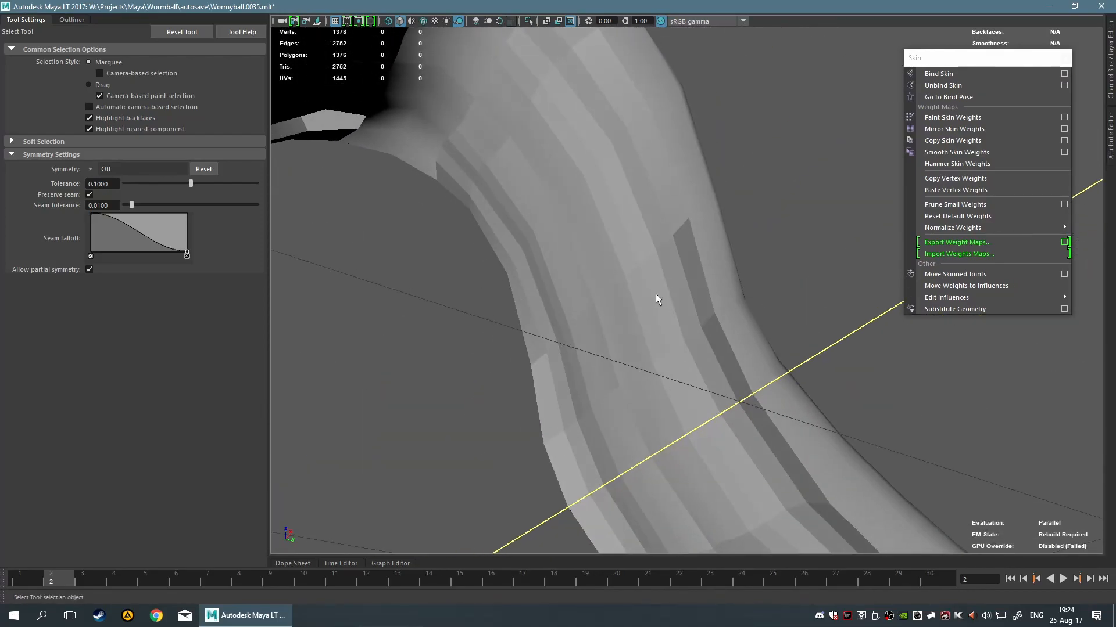
pyautogui.keyDown('alt'); pyautogui.moveTo(488, 309); pyautogui.dragTo(437, 312); pyautogui.keyUp('alt')
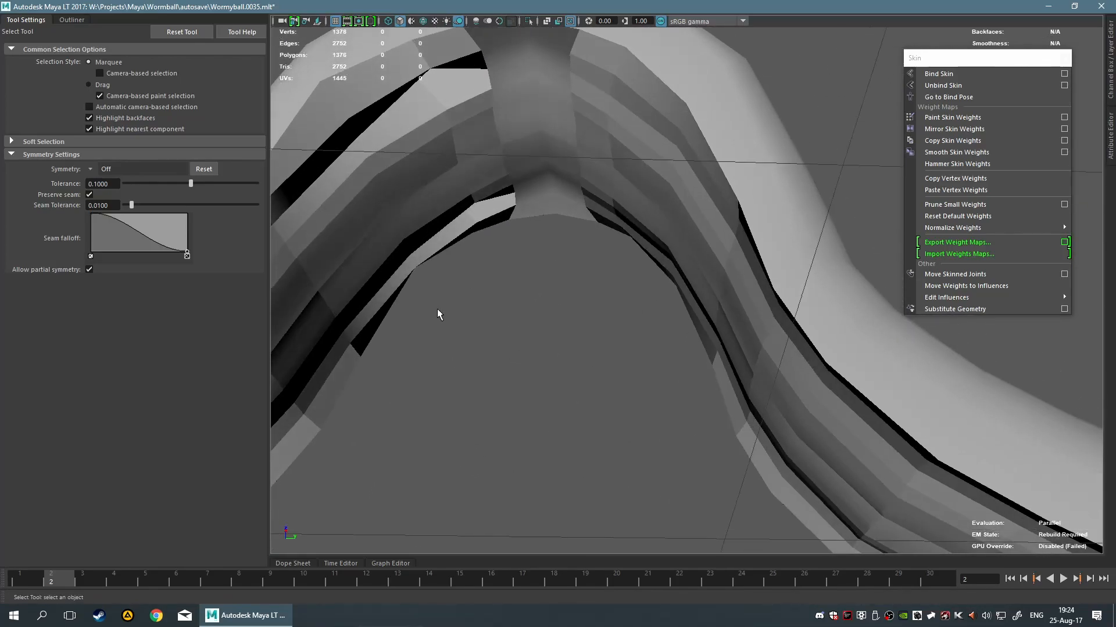
# Examine the underside of the arch's crown close up, where its two halves meet.
pyautogui.scroll(3, 511, 198)
pyautogui.scroll(-2, 511, 200)
pyautogui.keyDown('alt'); pyautogui.moveTo(535, 361); pyautogui.dragTo(645, 498); pyautogui.keyUp('alt')
pyautogui.keyDown('alt'); pyautogui.moveTo(561, 319); pyautogui.dragTo(602, 378, button='middle'); pyautogui.keyUp('alt')
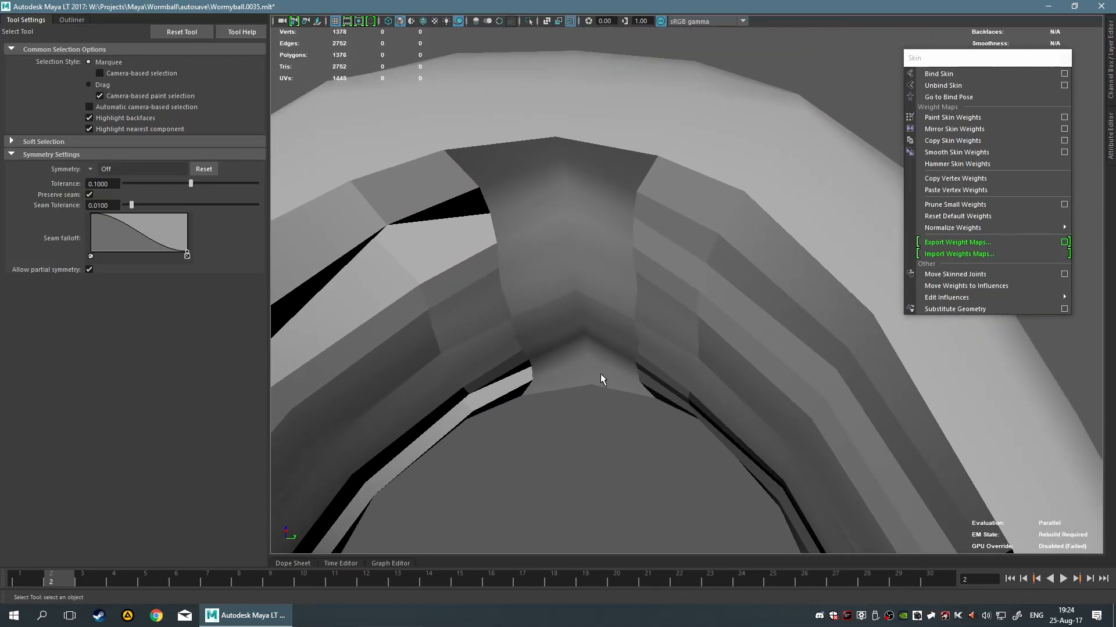
pyautogui.scroll(1, 602, 378)
pyautogui.scroll(-6, 555, 238)
pyautogui.keyDown('alt'); pyautogui.moveTo(628, 281); pyautogui.dragTo(655, 319); pyautogui.keyUp('alt')
pyautogui.scroll(-3, 544, 463)
# Return to frame 1 and select the PlayerWorm_LO_Proxy mesh in the outliner.
pyautogui.hotkey('alt', ',')
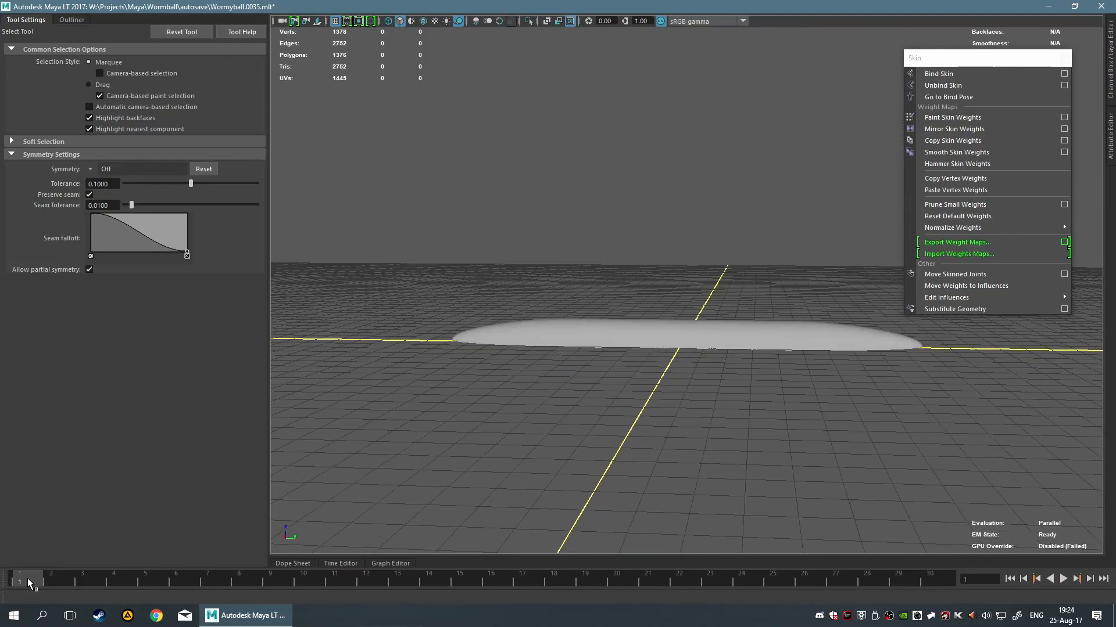
pyautogui.keyDown('alt'); pyautogui.moveTo(643, 441); pyautogui.dragTo(834, 268); pyautogui.keyUp('alt')
pyautogui.moveTo(959, 58); pyautogui.dragTo(980, 255)
pyautogui.click(76, 22)
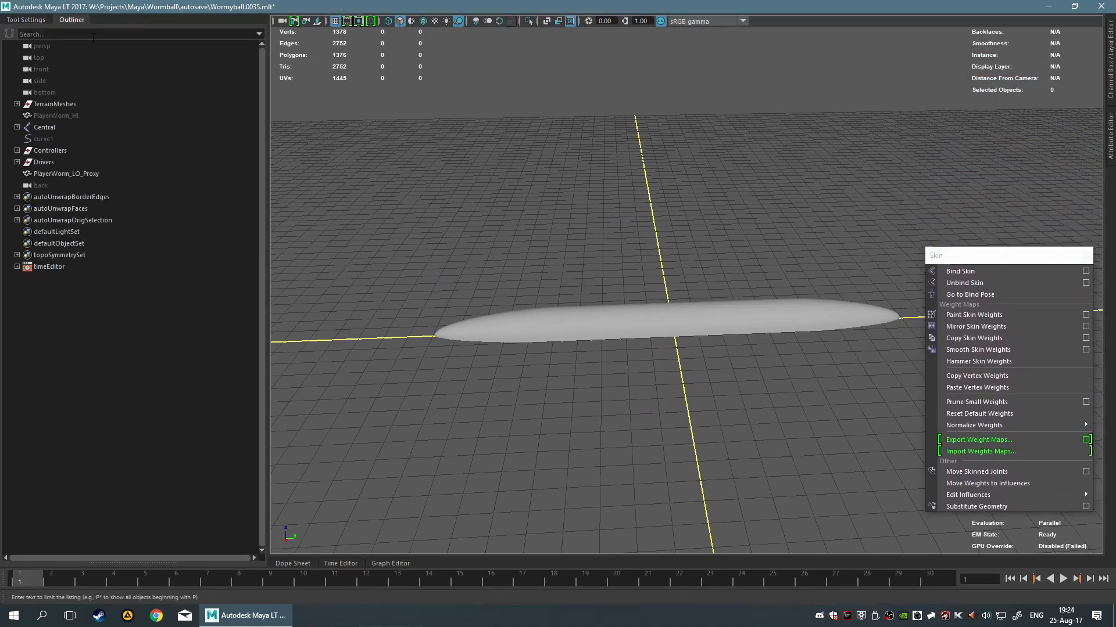
pyautogui.click(92, 173)
pyautogui.keyDown('alt'); pyautogui.moveTo(637, 419); pyautogui.dragTo(582, 319); pyautogui.keyUp('alt')
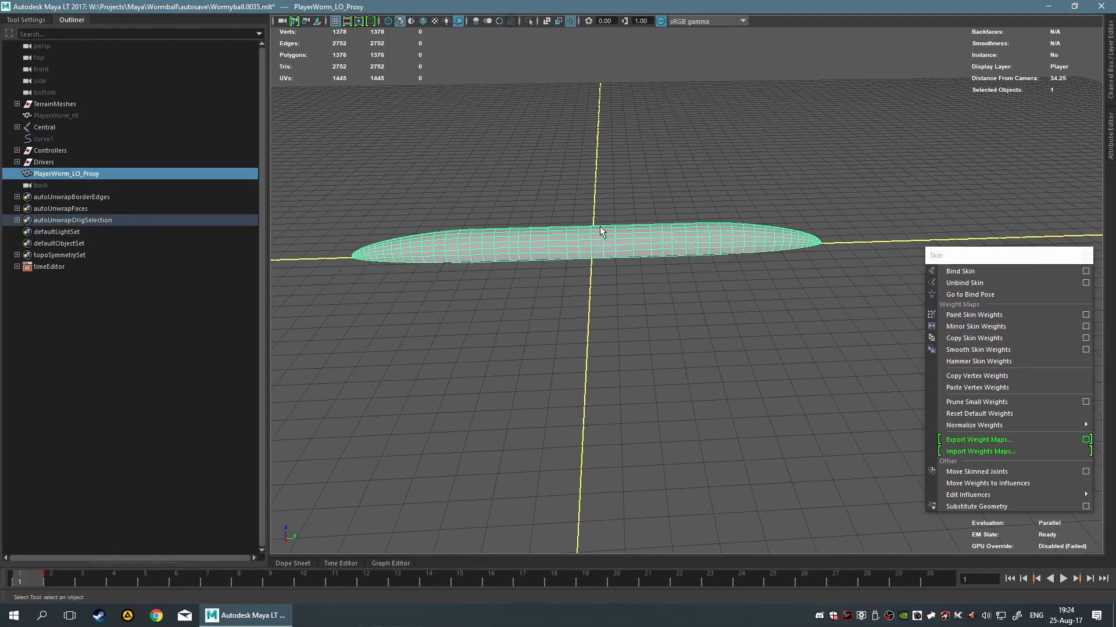
# Show the attributes of the selected worm mesh and reposition the floating Skin commands beside them.
pyautogui.keyDown('alt'); pyautogui.moveTo(601, 253); pyautogui.dragTo(720, 286, button='right'); pyautogui.keyUp('alt')
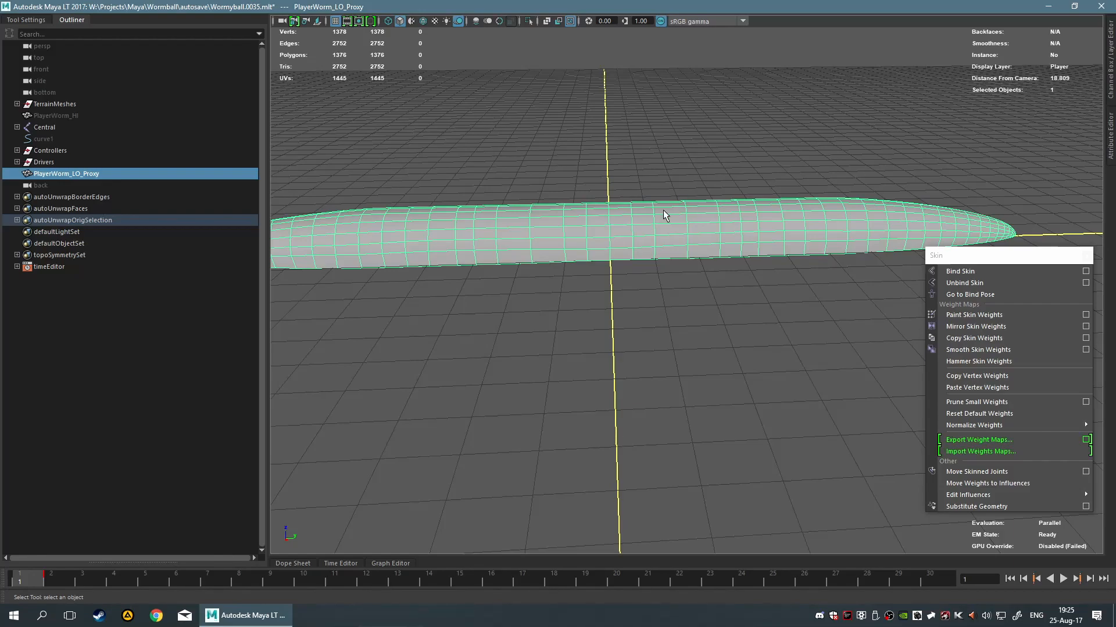
pyautogui.click(1110, 139)
pyautogui.moveTo(985, 260); pyautogui.dragTo(752, 125)
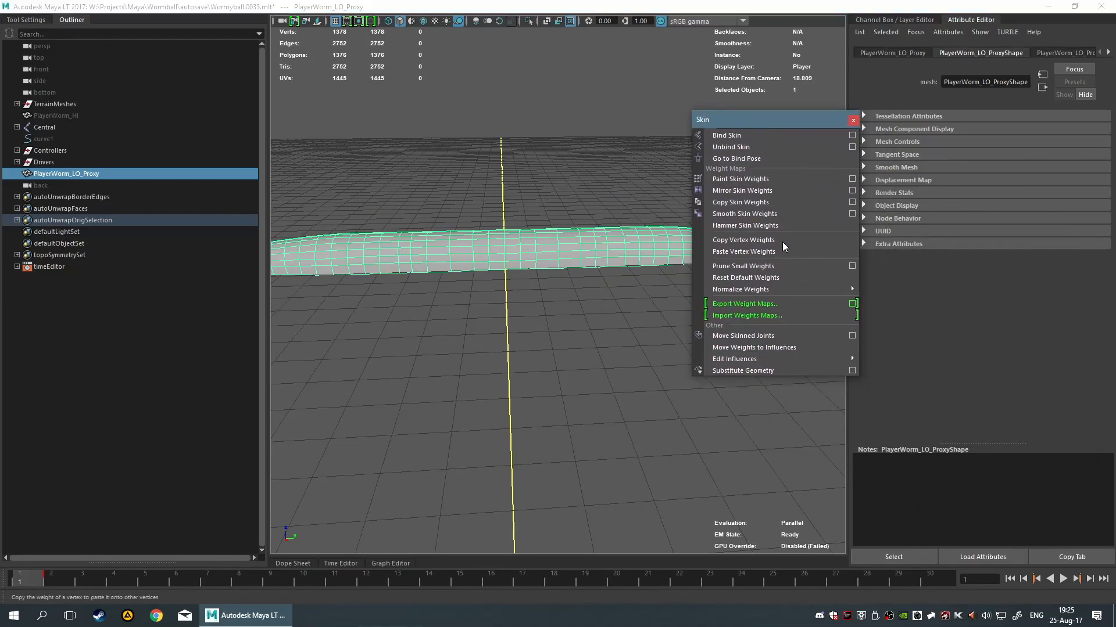
# Show the channels of the selected worm mesh and move the floating Skin commands clear of the model.
pyautogui.click(895, 21)
pyautogui.click(978, 352)
pyautogui.moveTo(775, 119); pyautogui.dragTo(1021, 327)
pyautogui.scroll(7, 529, 254)
pyautogui.keyDown('alt'); pyautogui.moveTo(486, 250); pyautogui.dragTo(623, 315, button='middle'); pyautogui.keyUp('alt')
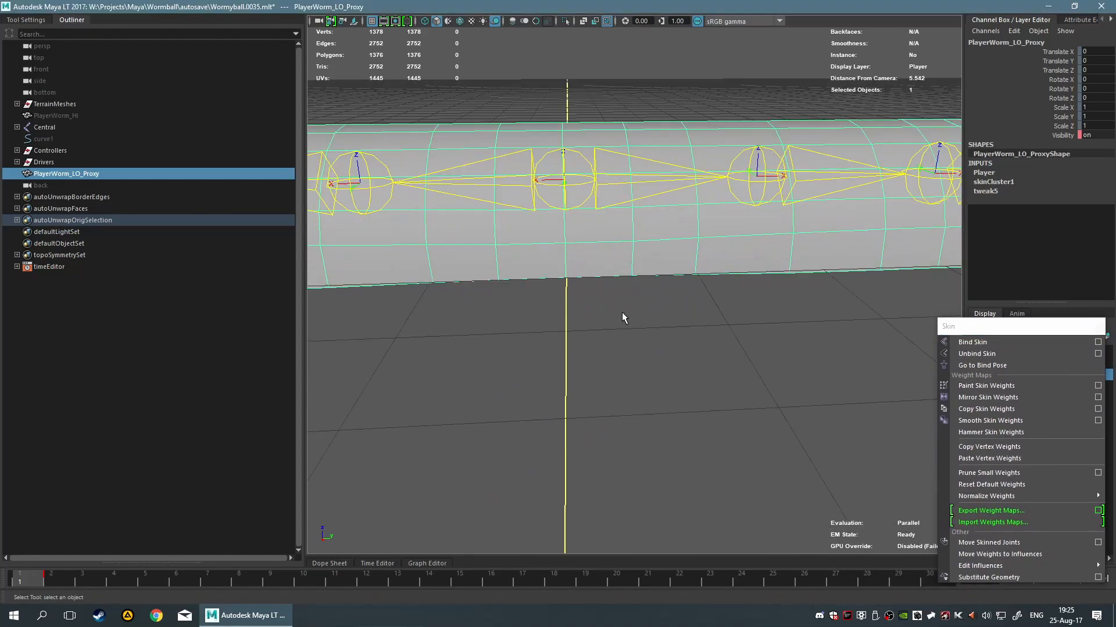
# Go to frame 2 and examine the joints and wireframe deformation around the arch's crown.
pyautogui.click(53, 583)
pyautogui.scroll(-4, 600, 308)
pyautogui.keyDown('alt'); pyautogui.moveTo(656, 365); pyautogui.dragTo(669, 430, button='middle'); pyautogui.keyUp('alt')
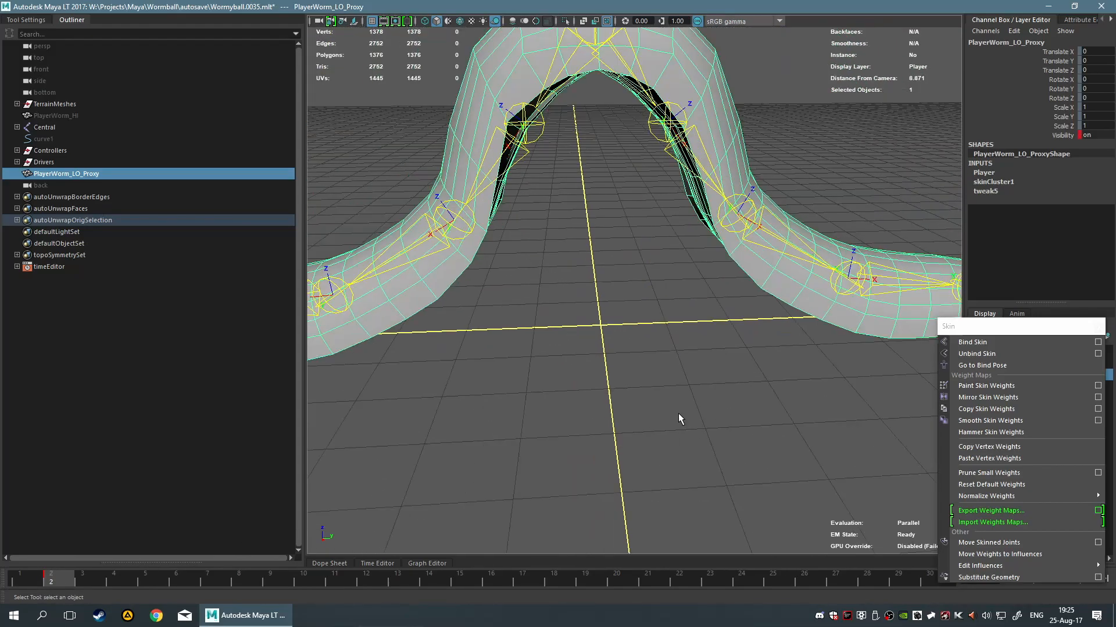
pyautogui.keyDown('alt'); pyautogui.moveTo(677, 262); pyautogui.dragTo(616, 322, button='middle'); pyautogui.keyUp('alt')
pyautogui.scroll(4, 540, 249)
pyautogui.keyDown('alt'); pyautogui.moveTo(531, 238); pyautogui.dragTo(569, 401, button='middle'); pyautogui.keyUp('alt')
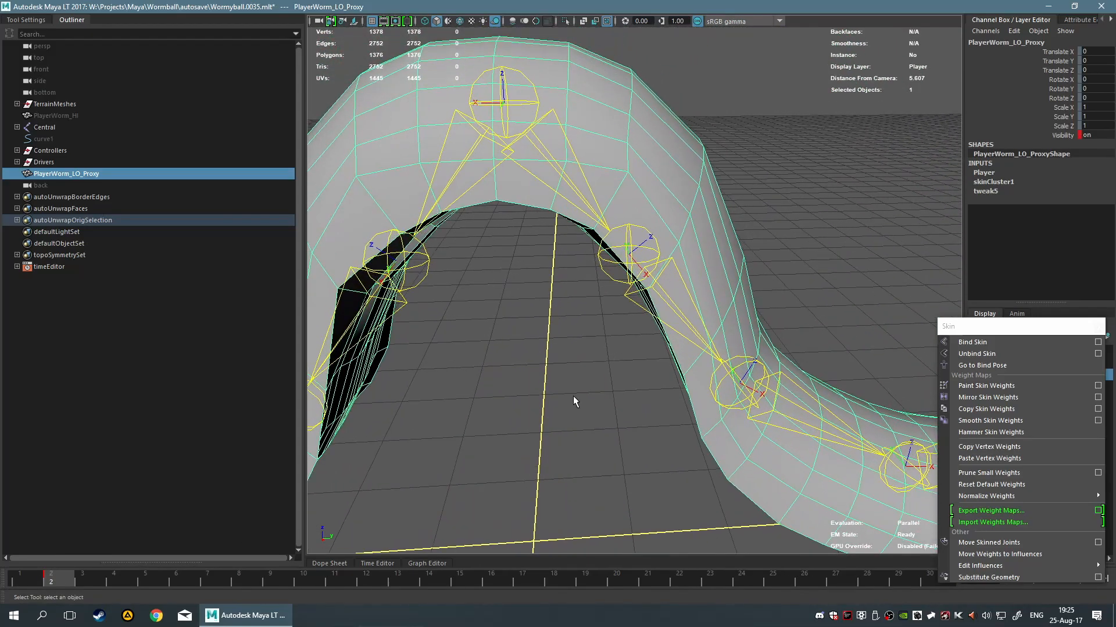
pyautogui.keyDown('alt'); pyautogui.moveTo(474, 303); pyautogui.dragTo(541, 339, button='middle'); pyautogui.keyUp('alt')
pyautogui.scroll(4, 517, 355)
pyautogui.scroll(1, 541, 339)
pyautogui.keyDown('alt'); pyautogui.moveTo(482, 282); pyautogui.dragTo(439, 247, button='middle'); pyautogui.keyUp('alt')
pyautogui.keyDown('alt'); pyautogui.moveTo(539, 248); pyautogui.dragTo(502, 223, button='middle'); pyautogui.keyUp('alt')
pyautogui.scroll(-4, 517, 214)
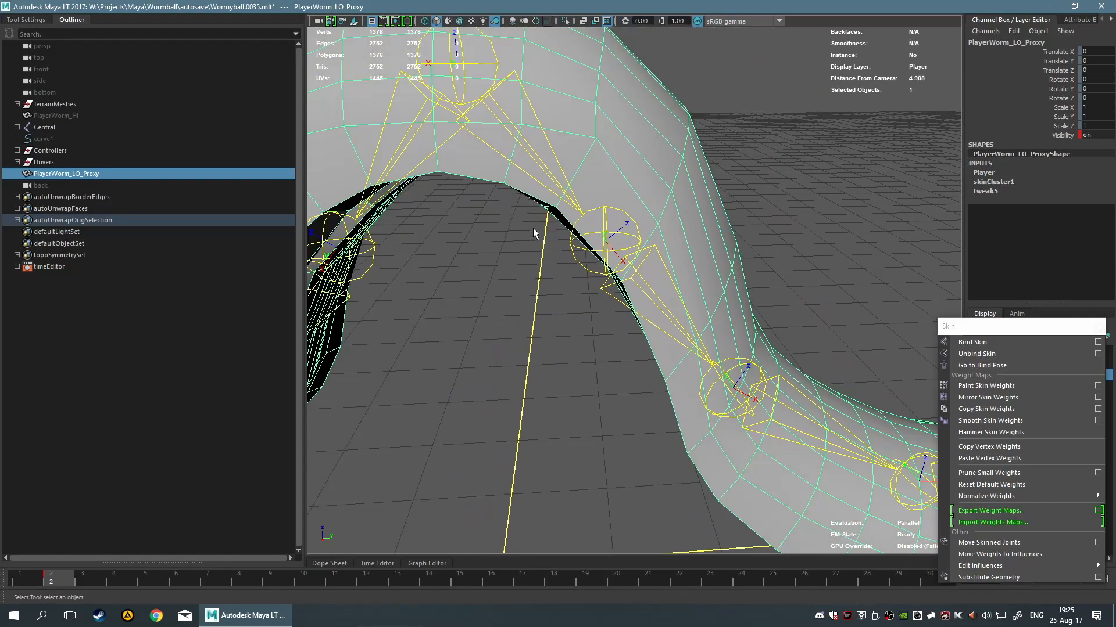
pyautogui.keyDown('alt'); pyautogui.moveTo(531, 328); pyautogui.dragTo(499, 293, button='middle'); pyautogui.keyUp('alt')
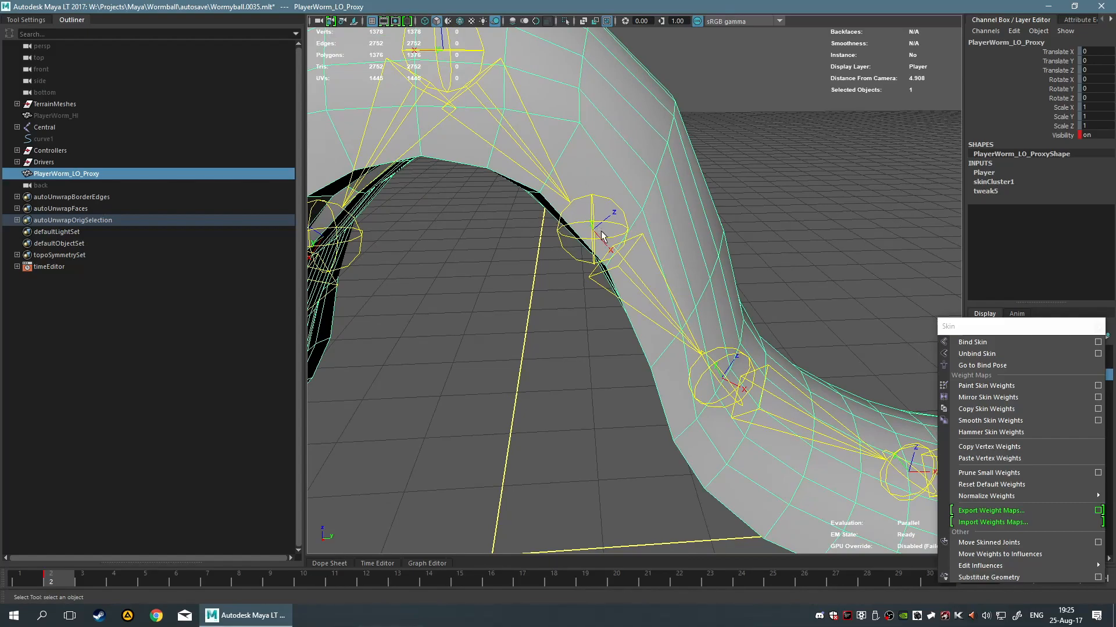
# Examine the joints and mesh flow along one lower leg of the arch, where it bends into the flat tail.
pyautogui.keyDown('alt'); pyautogui.moveTo(599, 229); pyautogui.dragTo(567, 221, button='middle'); pyautogui.keyUp('alt')
pyautogui.keyDown('alt'); pyautogui.moveTo(574, 387); pyautogui.dragTo(473, 245, button='middle'); pyautogui.keyUp('alt')
pyautogui.keyDown('alt'); pyautogui.moveTo(500, 285); pyautogui.dragTo(474, 238, button='middle'); pyautogui.keyUp('alt')
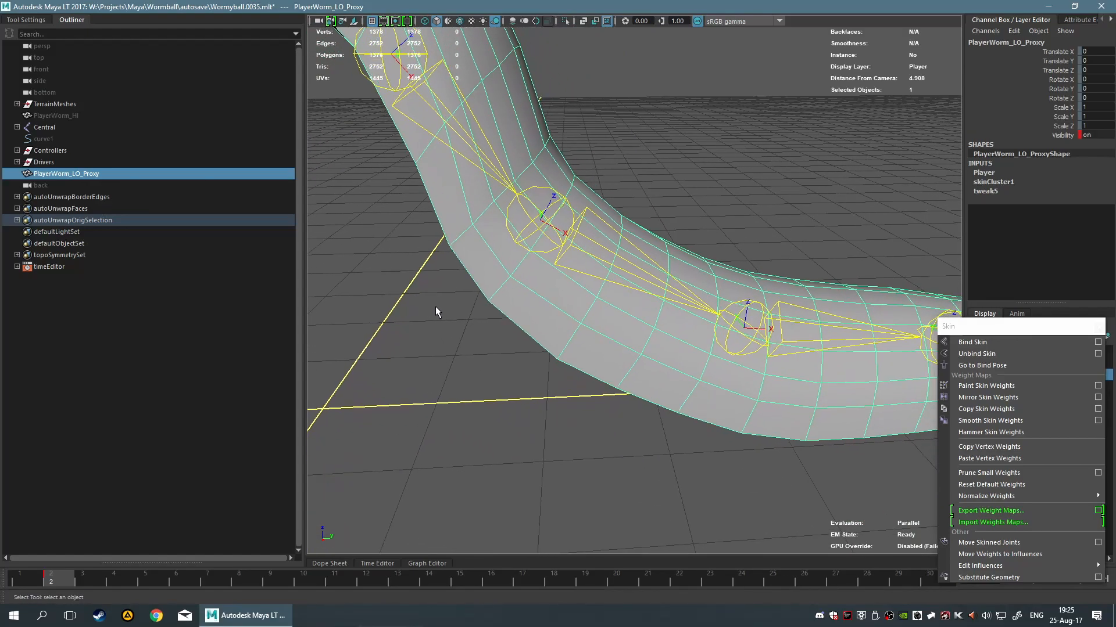
pyautogui.scroll(-5, 477, 325)
pyautogui.scroll(2, 531, 352)
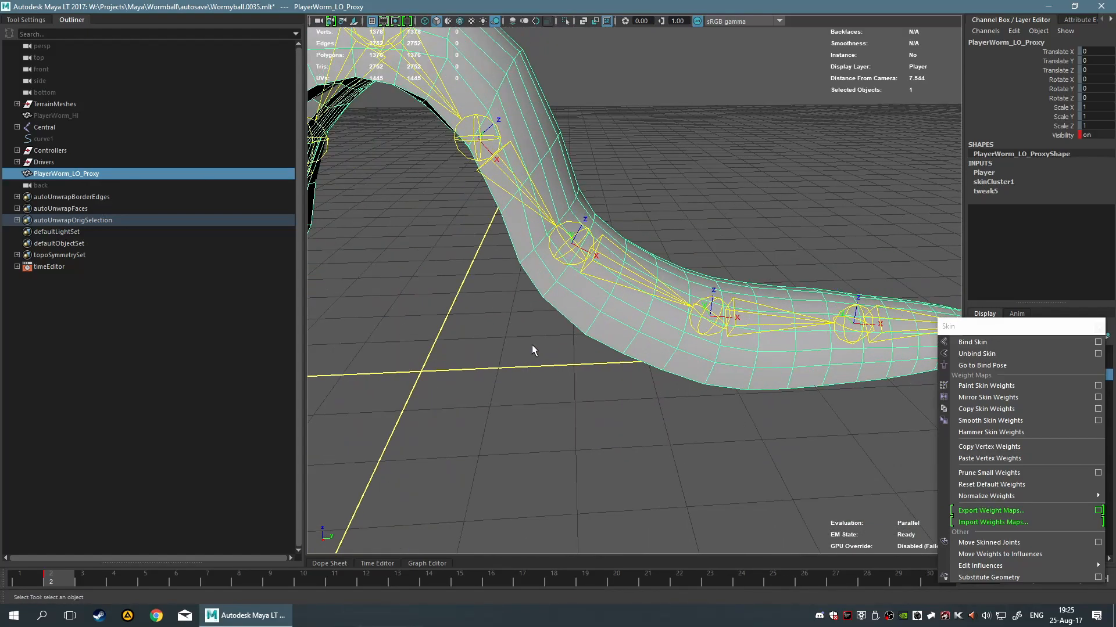
pyautogui.keyDown('alt'); pyautogui.moveTo(535, 354); pyautogui.dragTo(815, 374, button='middle'); pyautogui.keyUp('alt')
pyautogui.keyDown('alt'); pyautogui.moveTo(816, 377); pyautogui.dragTo(662, 283); pyautogui.keyUp('alt')
pyautogui.keyDown('alt'); pyautogui.moveTo(625, 307); pyautogui.dragTo(517, 318, button='right'); pyautogui.keyUp('alt')
pyautogui.keyDown('alt'); pyautogui.moveTo(523, 274); pyautogui.dragTo(650, 302, button='right'); pyautogui.keyUp('alt')
pyautogui.keyDown('alt'); pyautogui.moveTo(659, 388); pyautogui.dragTo(576, 346, button='middle'); pyautogui.keyUp('alt')
pyautogui.keyDown('alt'); pyautogui.moveTo(586, 386); pyautogui.dragTo(497, 300, button='middle'); pyautogui.keyUp('alt')
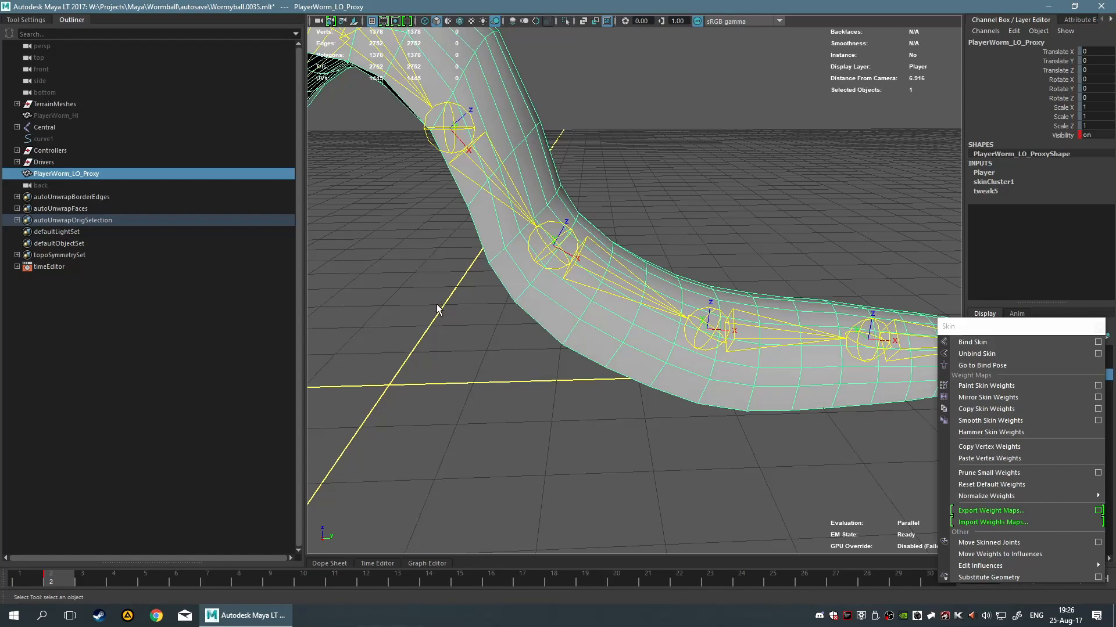
# Delete the animation keys from the Visibility channel of the PlayerWorm_LO_Proxy mesh.
pyautogui.click(1060, 133)
pyautogui.rightClick(1059, 133)
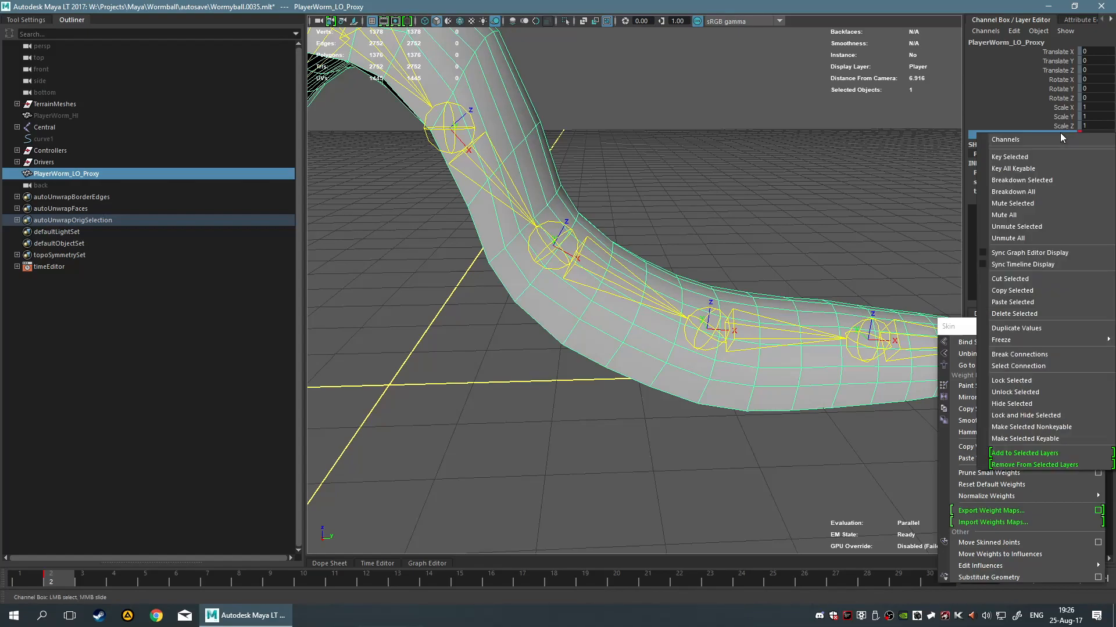
pyautogui.click(1040, 312)
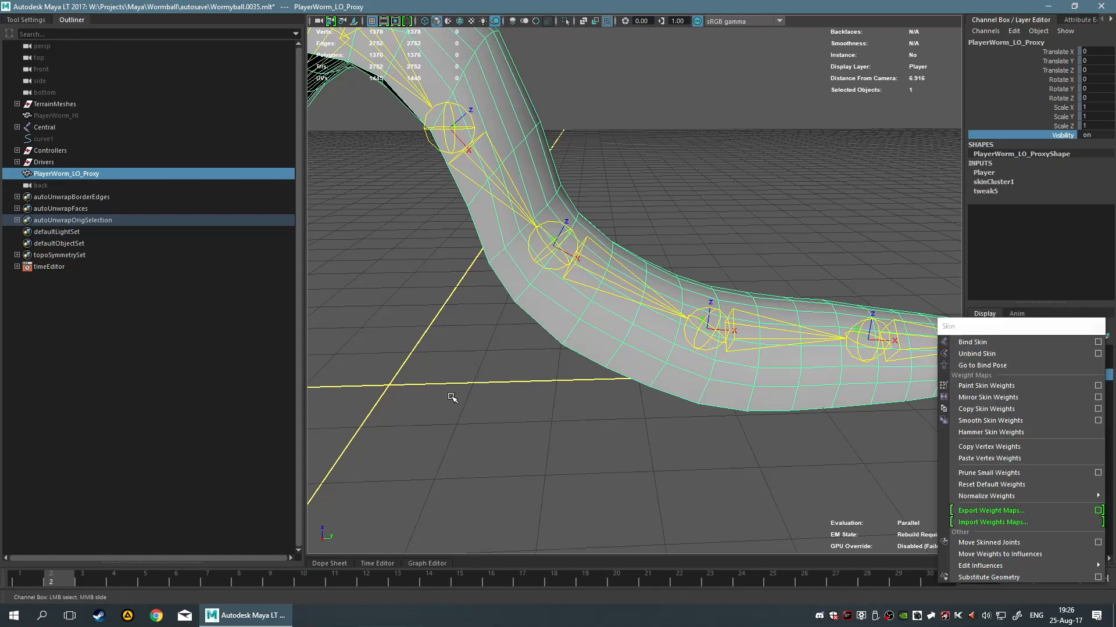
pyautogui.keyDown('alt'); pyautogui.moveTo(397, 347); pyautogui.dragTo(394, 381, button='right'); pyautogui.keyUp('alt')
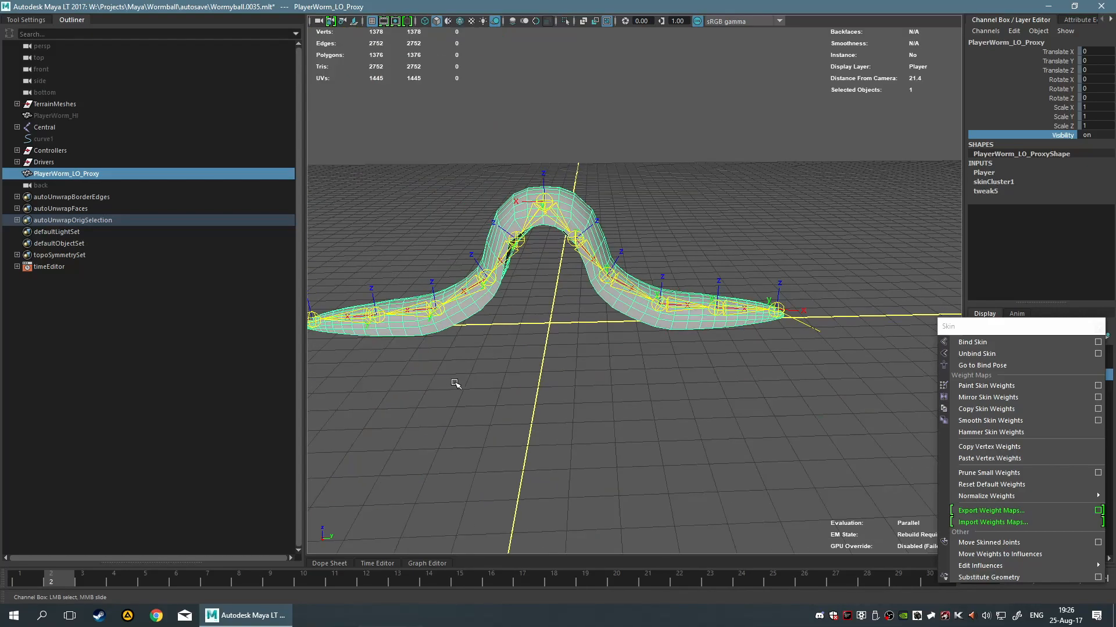
pyautogui.keyDown('alt'); pyautogui.moveTo(451, 383); pyautogui.dragTo(520, 370); pyautogui.keyUp('alt')
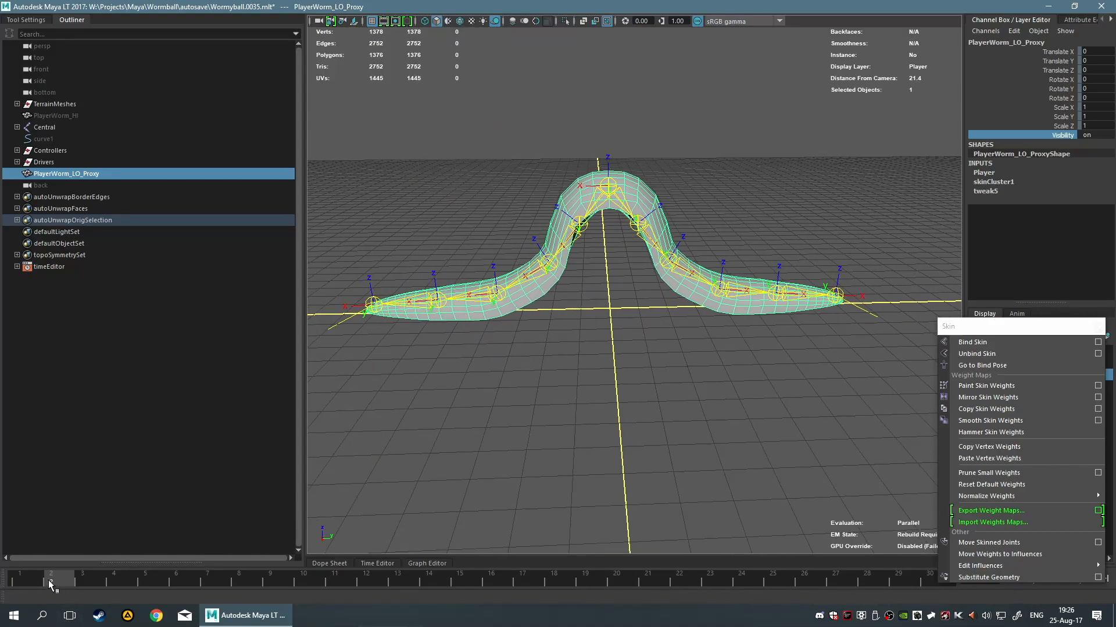
# Return to frame 1 and open the Unbind Skin options to review the available History choices.
pyautogui.click(32, 580)
pyautogui.keyDown('alt'); pyautogui.moveTo(444, 455); pyautogui.dragTo(728, 392, button='right'); pyautogui.keyUp('alt')
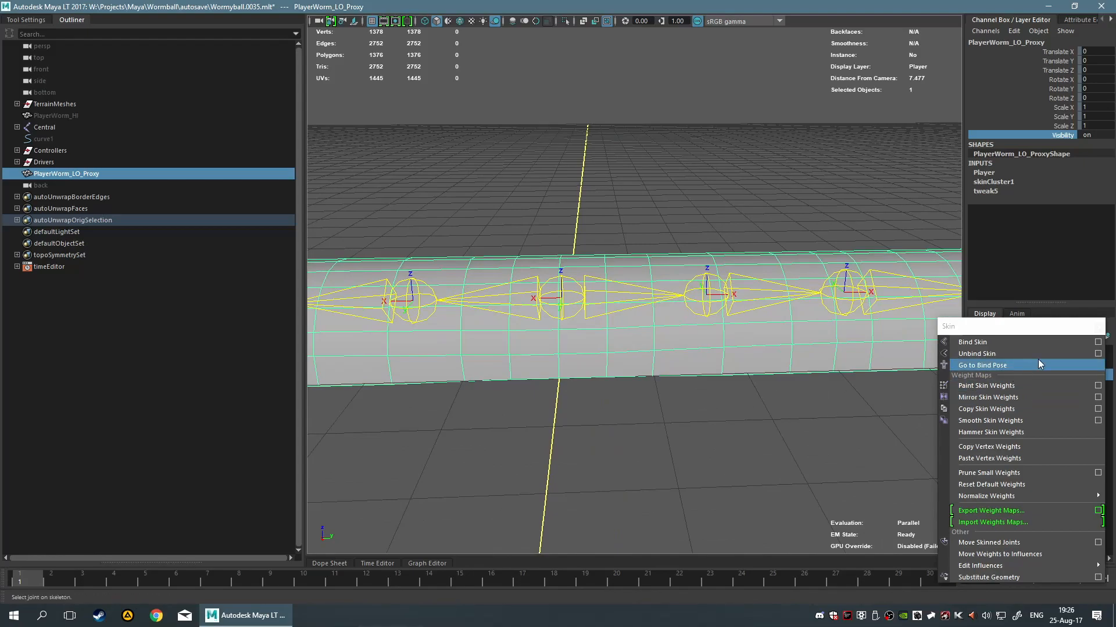
pyautogui.click(1093, 355)
pyautogui.click(1097, 354)
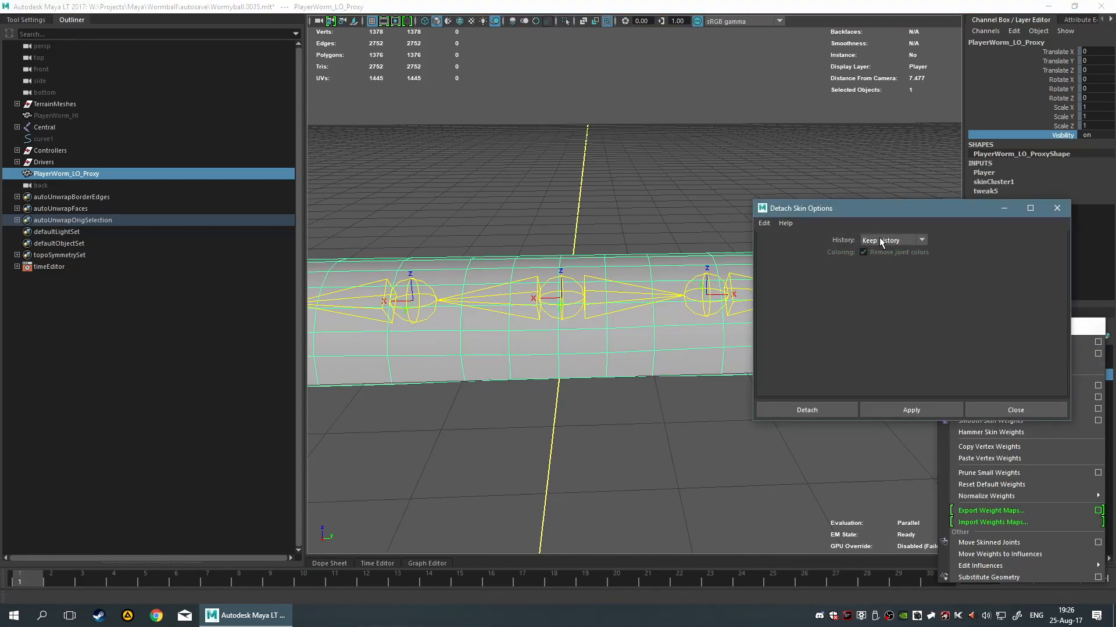
pyautogui.click(895, 242)
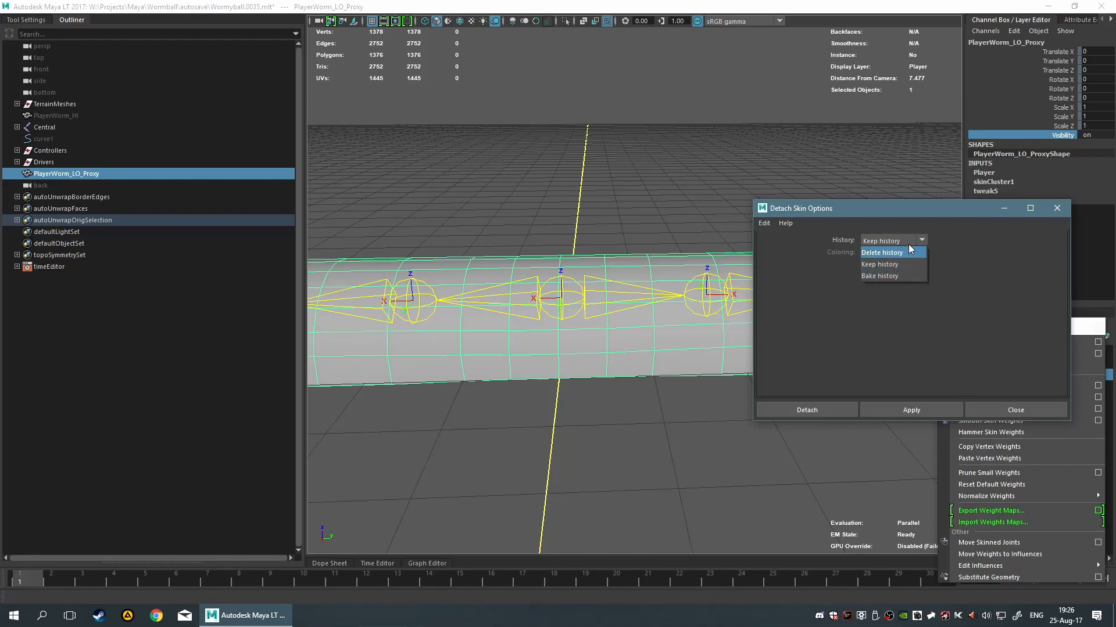
pyautogui.click(796, 284)
# Try detaching the skin with Keep history while the worm is posed at frame 2, and undo the detachment.
pyautogui.scroll(-5, 620, 235)
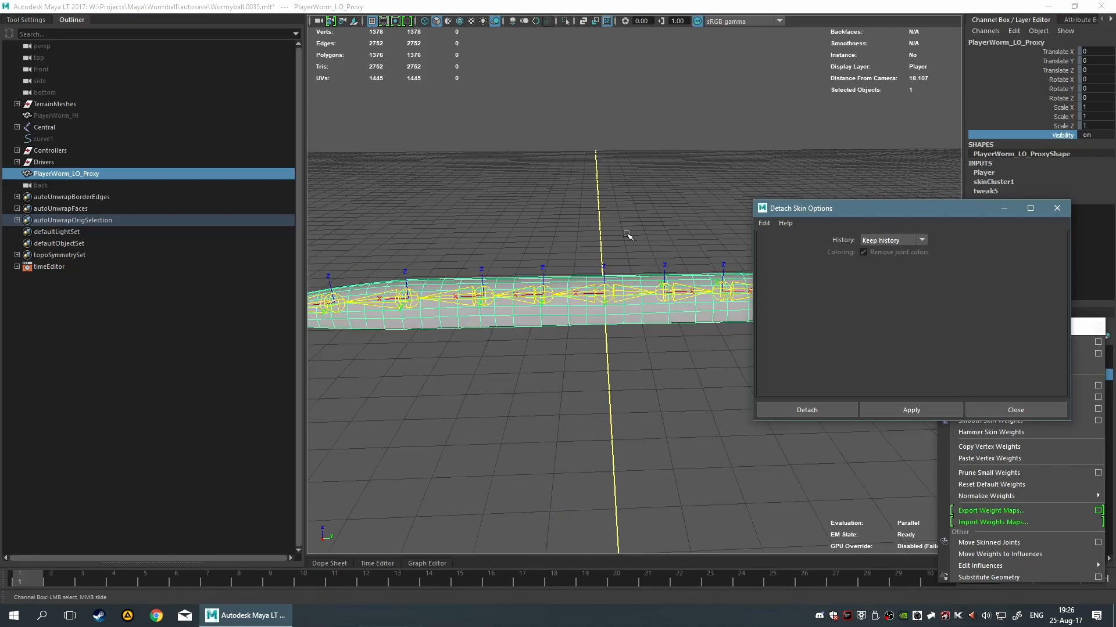
pyautogui.keyDown('alt'); pyautogui.moveTo(621, 235); pyautogui.dragTo(558, 246); pyautogui.keyUp('alt')
pyautogui.scroll(-4, 558, 246)
pyautogui.scroll(3, 595, 234)
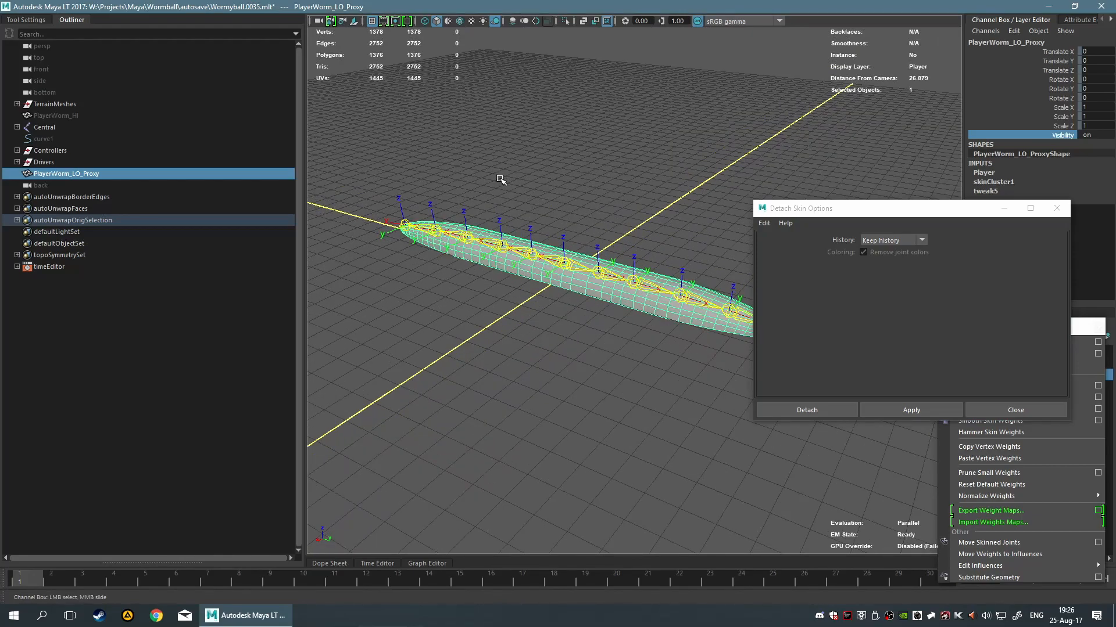
pyautogui.moveTo(860, 219); pyautogui.dragTo(949, 354)
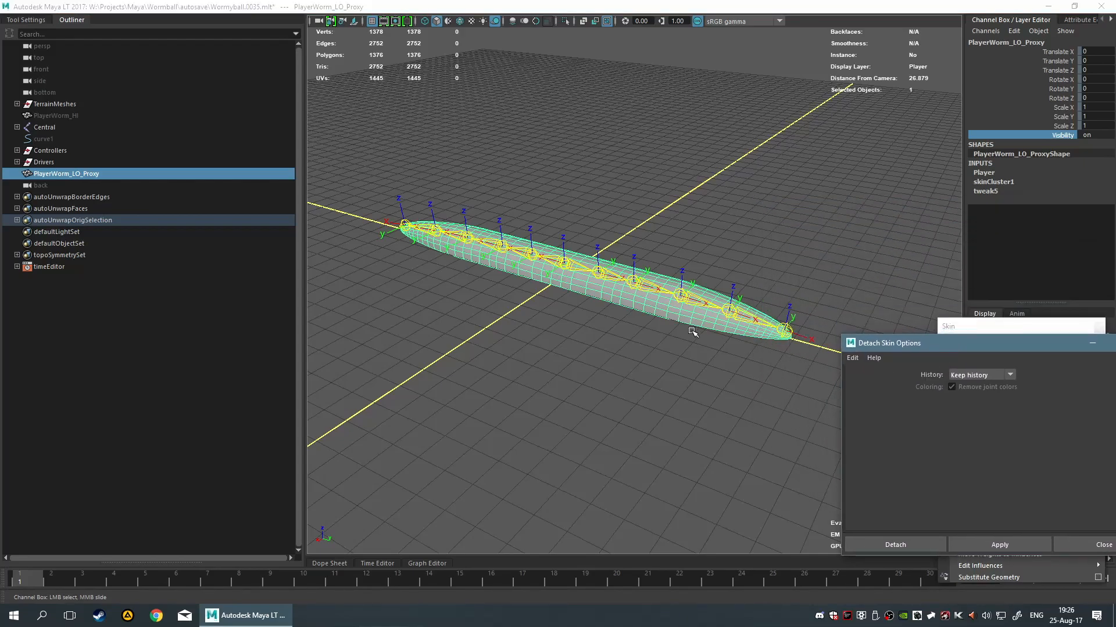
pyautogui.click(65, 578)
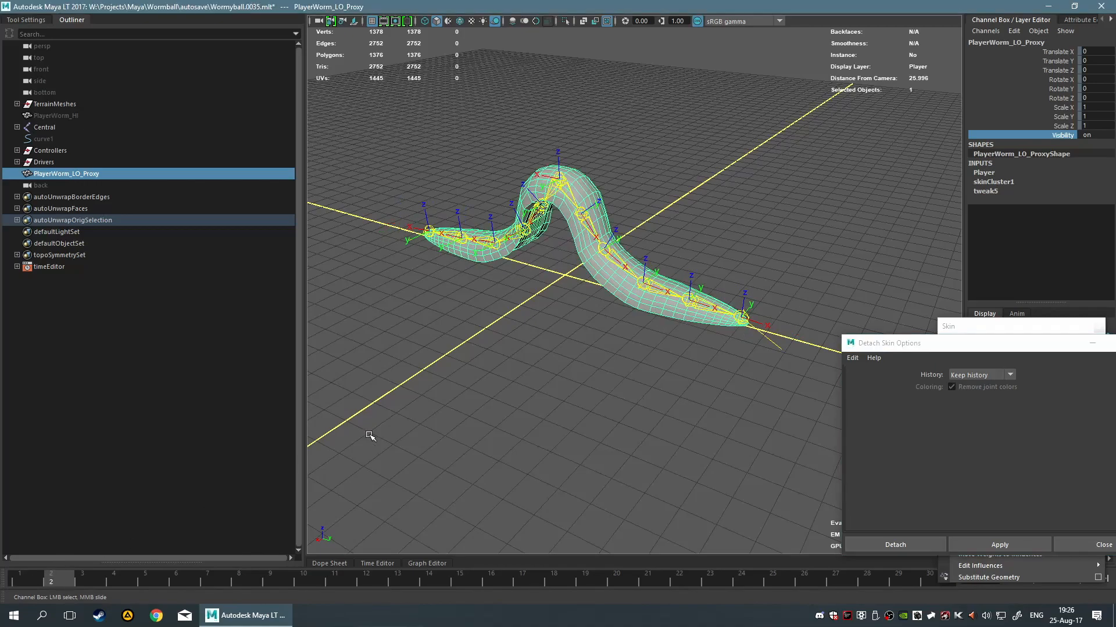
pyautogui.keyDown('alt'); pyautogui.moveTo(500, 377); pyautogui.dragTo(523, 369); pyautogui.keyUp('alt')
pyautogui.keyDown('alt'); pyautogui.moveTo(525, 331); pyautogui.dragTo(581, 316); pyautogui.keyUp('alt')
pyautogui.moveTo(1041, 348); pyautogui.dragTo(1006, 204)
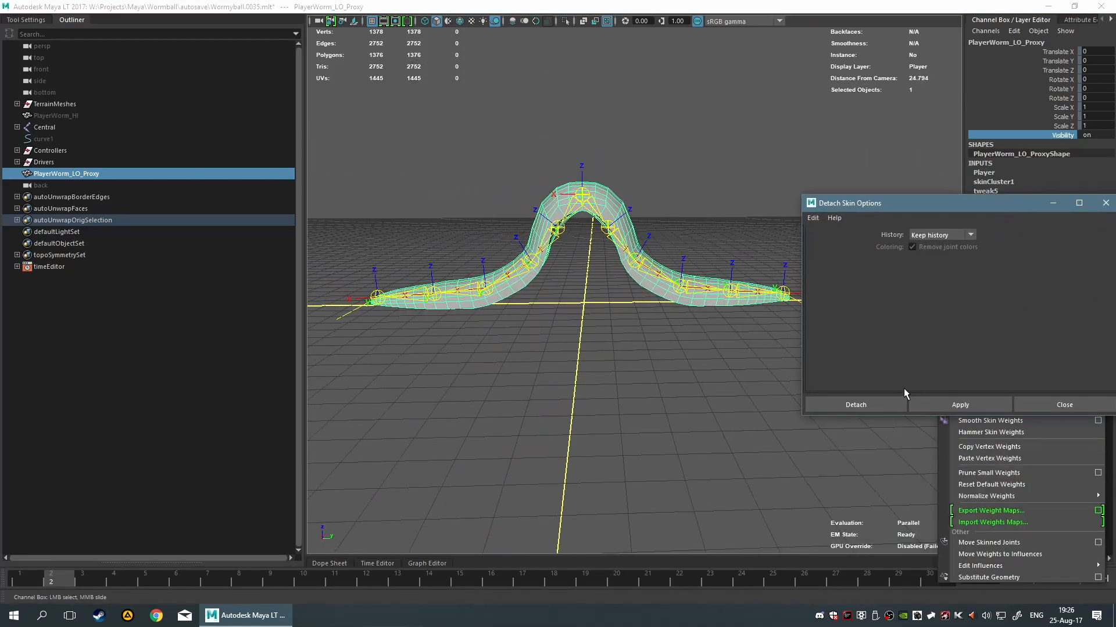
pyautogui.click(848, 402)
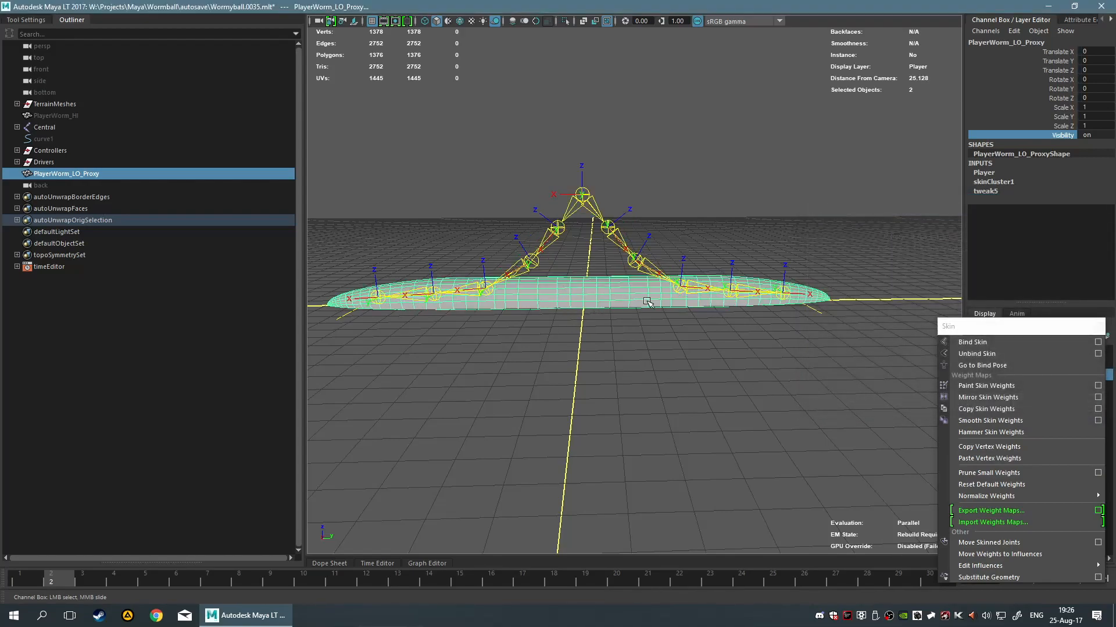
pyautogui.hotkey('ctrl', 'z')
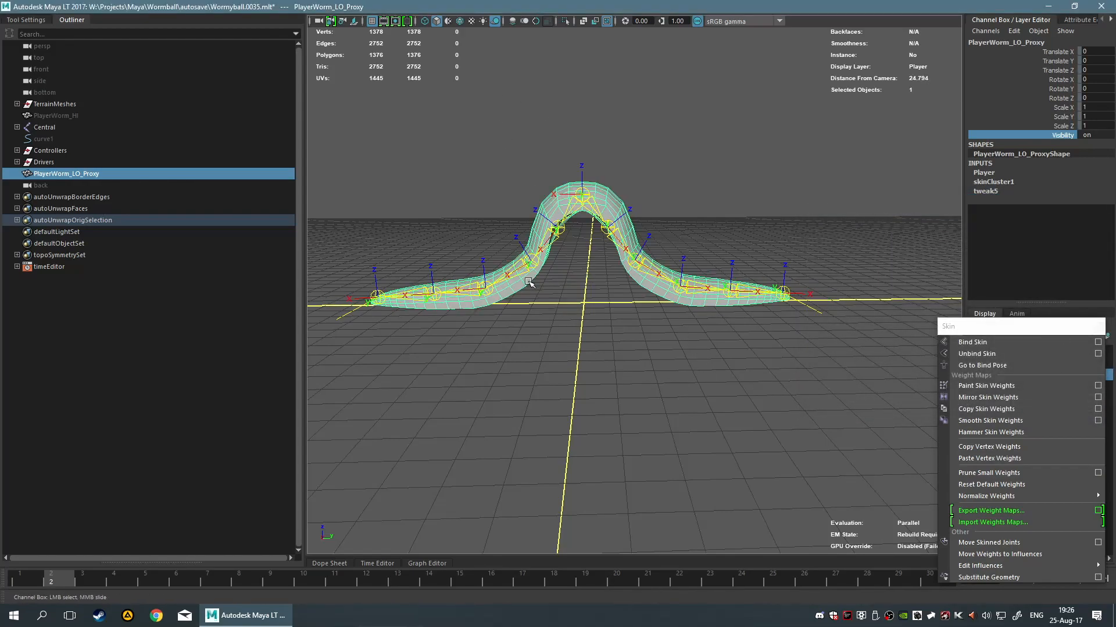
# Return to the straight pose at frame 1 and detach the worm's skin with History set to Keep history.
pyautogui.keyDown('alt'); pyautogui.moveTo(742, 205); pyautogui.dragTo(726, 209); pyautogui.keyUp('alt')
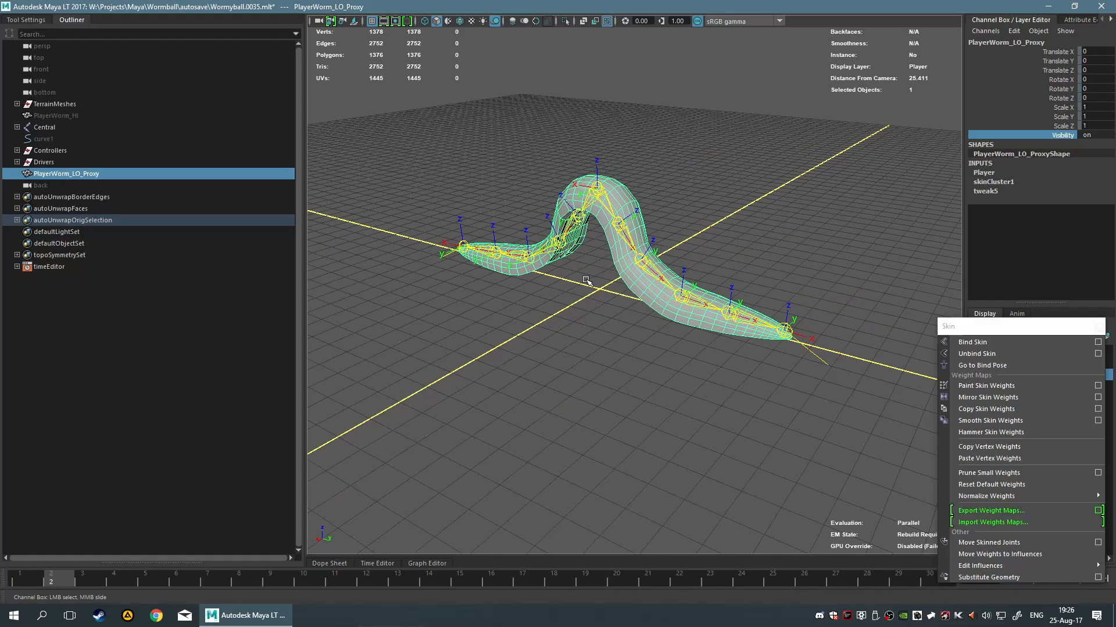
pyautogui.click(42, 576)
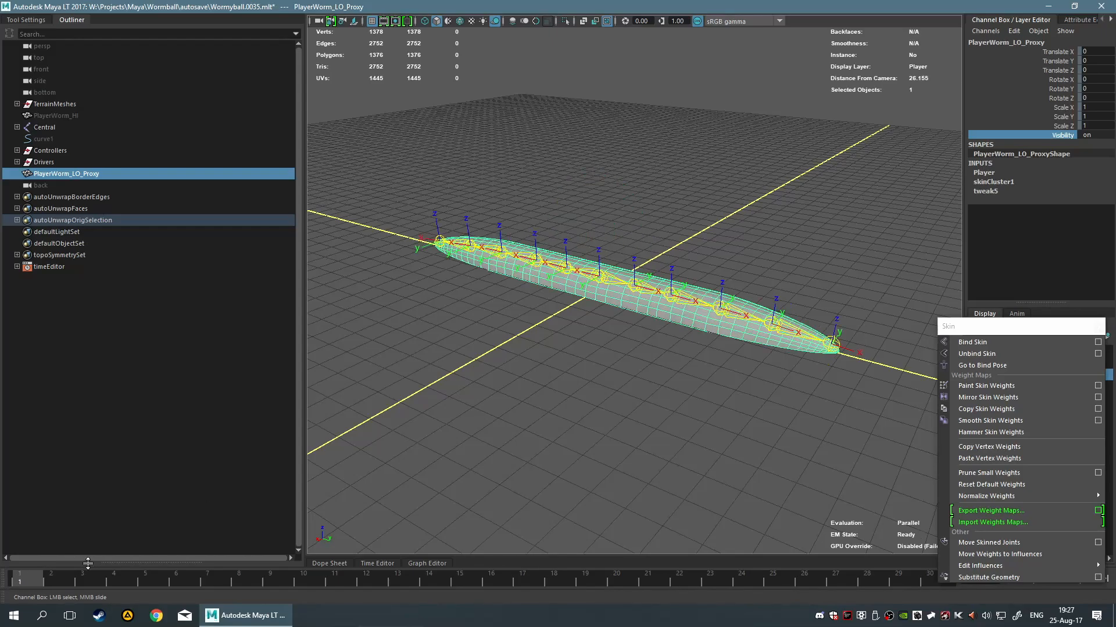
pyautogui.click(51, 581)
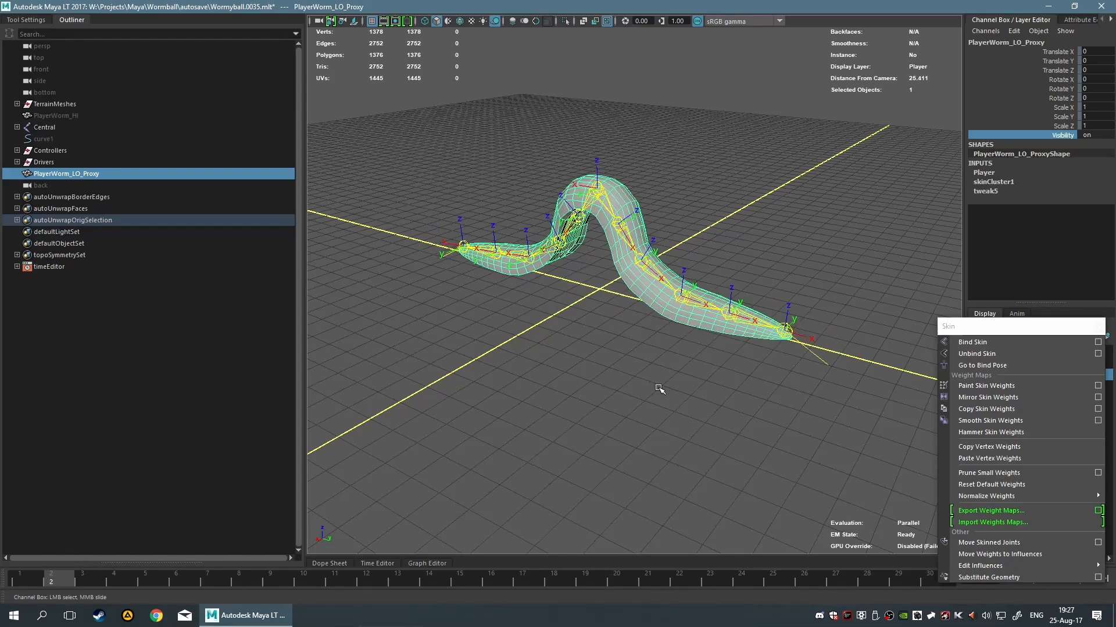
pyautogui.click(15, 575)
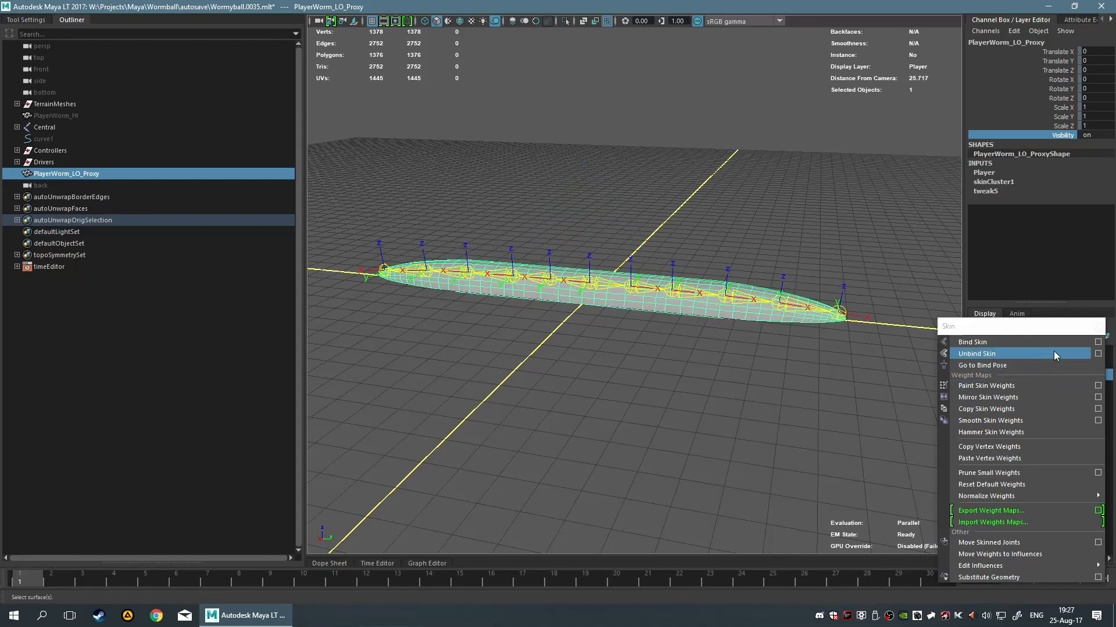
pyautogui.click(1098, 353)
pyautogui.click(957, 405)
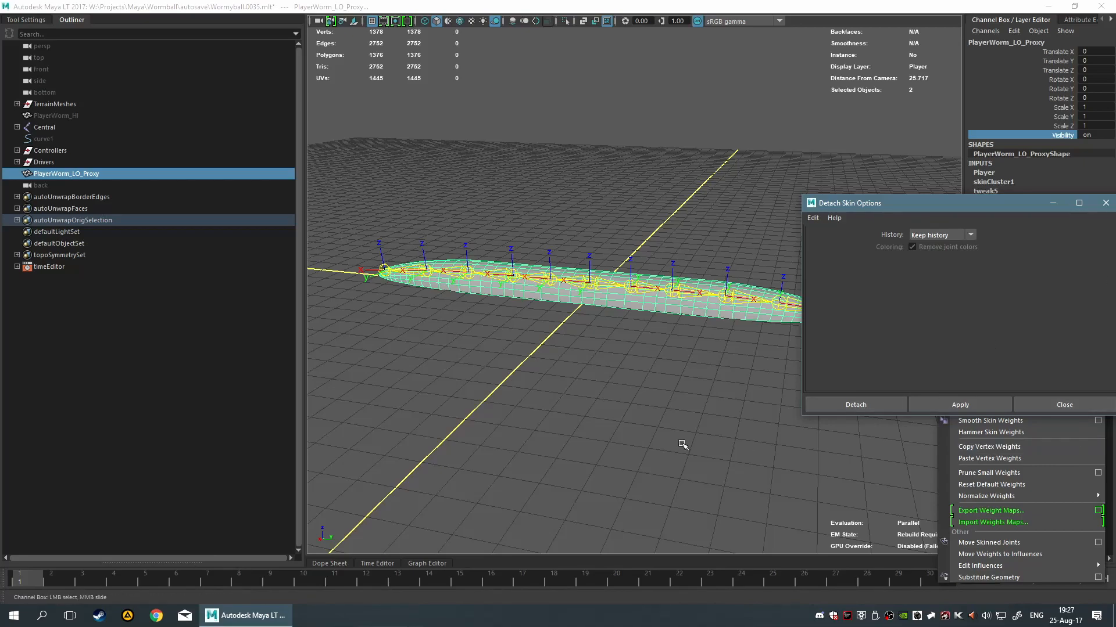
pyautogui.click(1075, 405)
# Reselect the PlayerWorm_LO_Proxy mesh, frame it in the view and collapse the outliner for more viewport space.
pyautogui.click(591, 411)
pyautogui.keyDown('alt'); pyautogui.moveTo(591, 411); pyautogui.dragTo(625, 431); pyautogui.keyUp('alt')
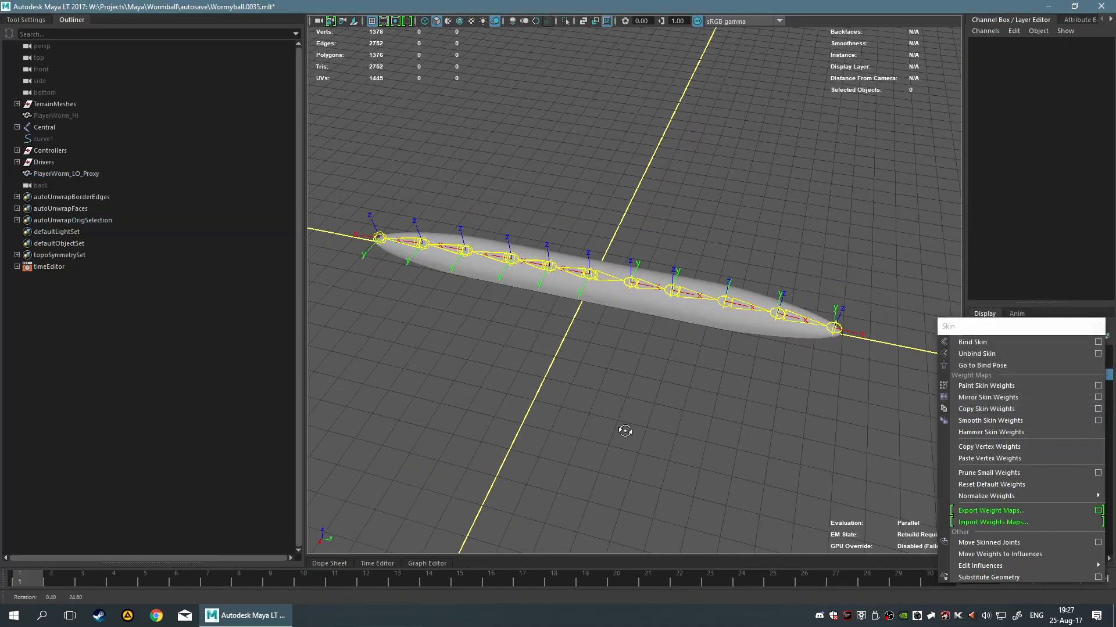
pyautogui.click(645, 315)
pyautogui.press('f')
pyautogui.scroll(-4, 551, 400)
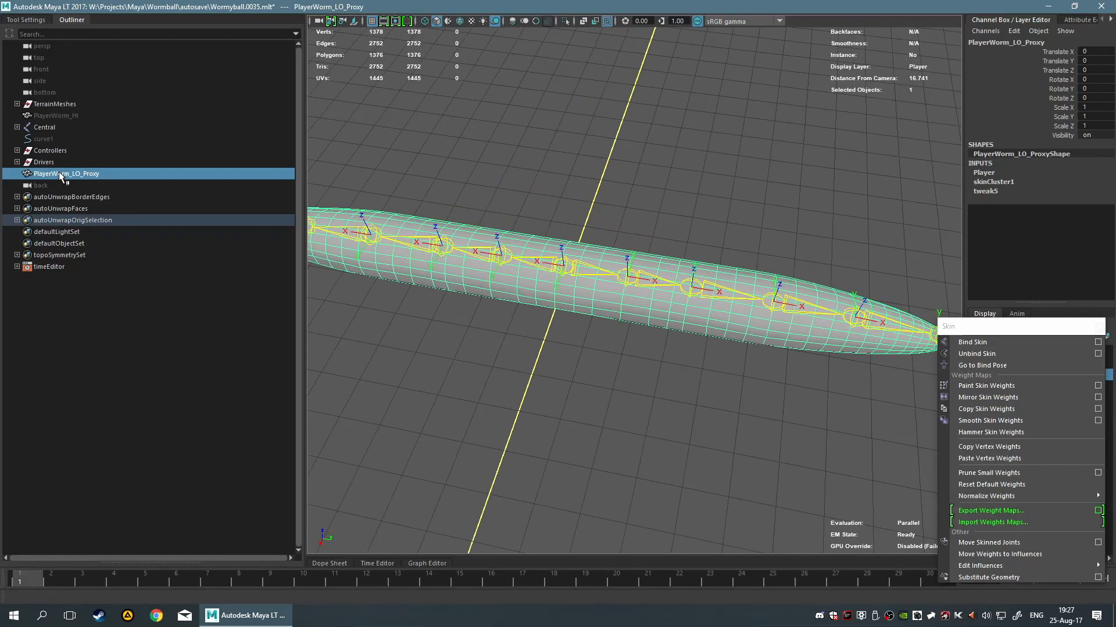
pyautogui.click(64, 22)
pyautogui.keyDown('alt'); pyautogui.moveTo(405, 355); pyautogui.dragTo(646, 259); pyautogui.keyUp('alt')
pyautogui.click(6, 92)
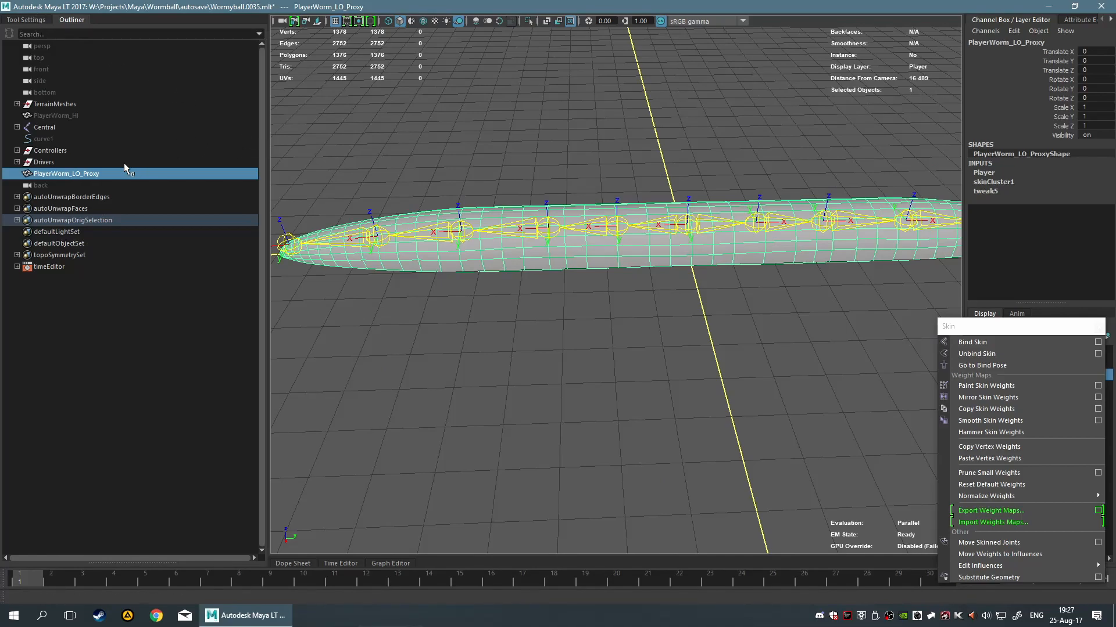
pyautogui.click(53, 18)
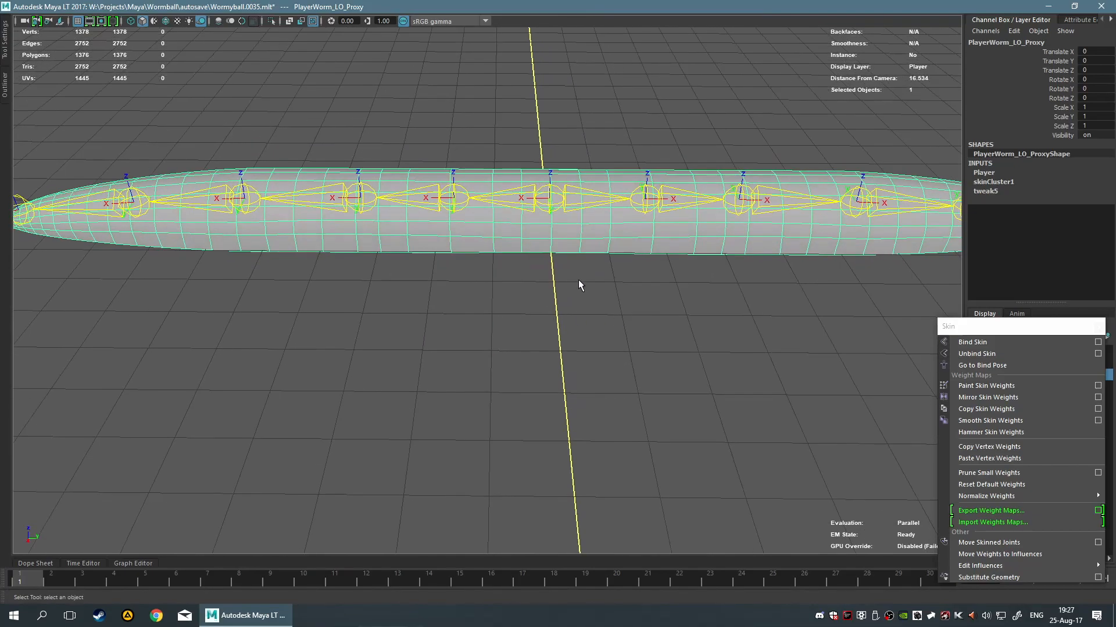
# Review the Duplicate Special options for the PlayerWorm_LO_Proxy mesh and close them without applying.
pyautogui.moveTo(1030, 332)
pyautogui.mouseDown()
pyautogui.moveTo(1013, 206)
pyautogui.moveTo(1046, 259)
pyautogui.moveTo(1036, 330)
pyautogui.mouseUp()
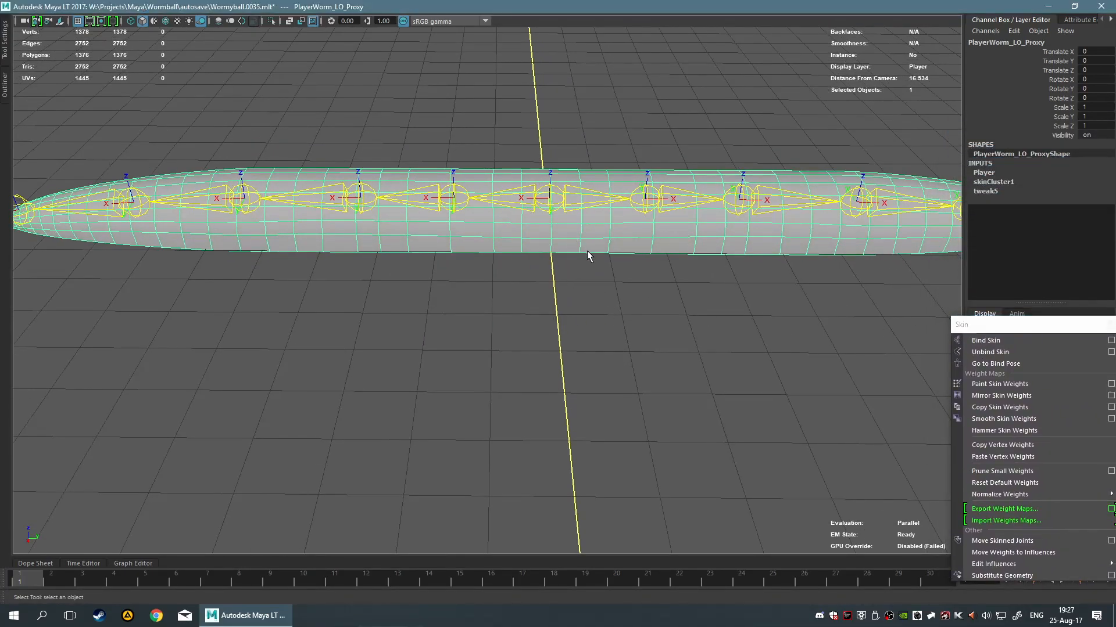
pyautogui.press('space')
pyautogui.click(462, 208)
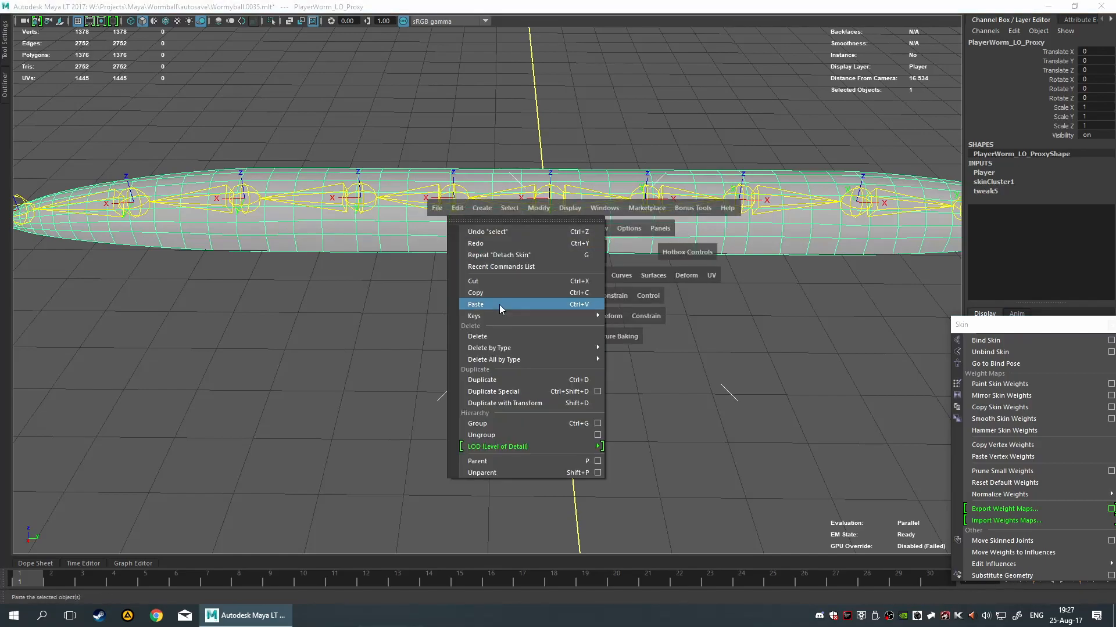
pyautogui.click(597, 391)
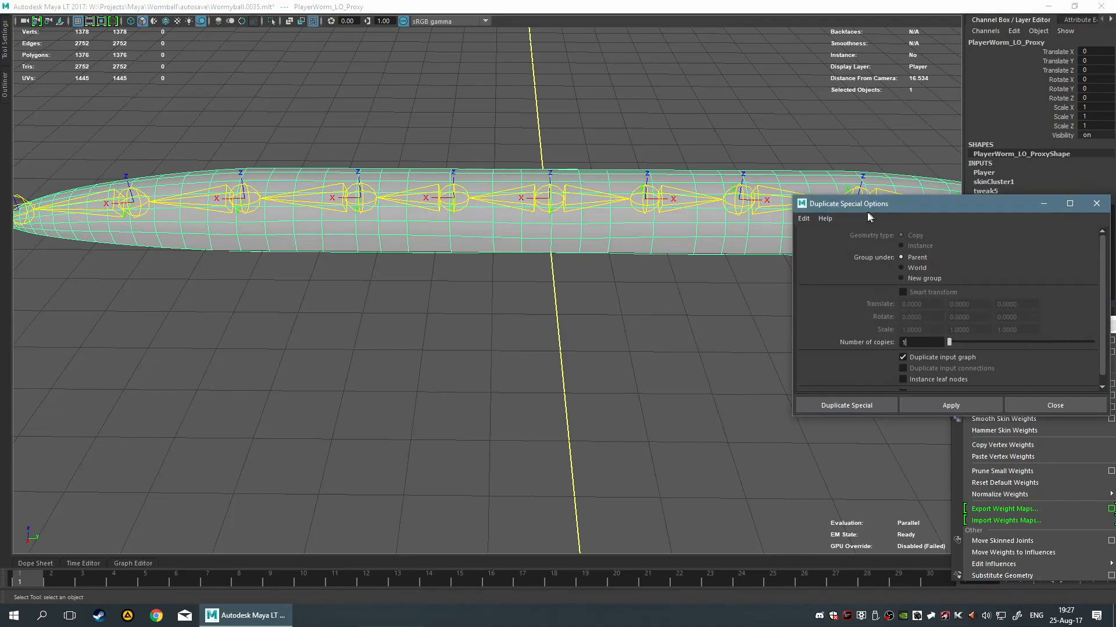
pyautogui.moveTo(871, 209); pyautogui.dragTo(642, 205)
pyautogui.scroll(-1, 765, 324)
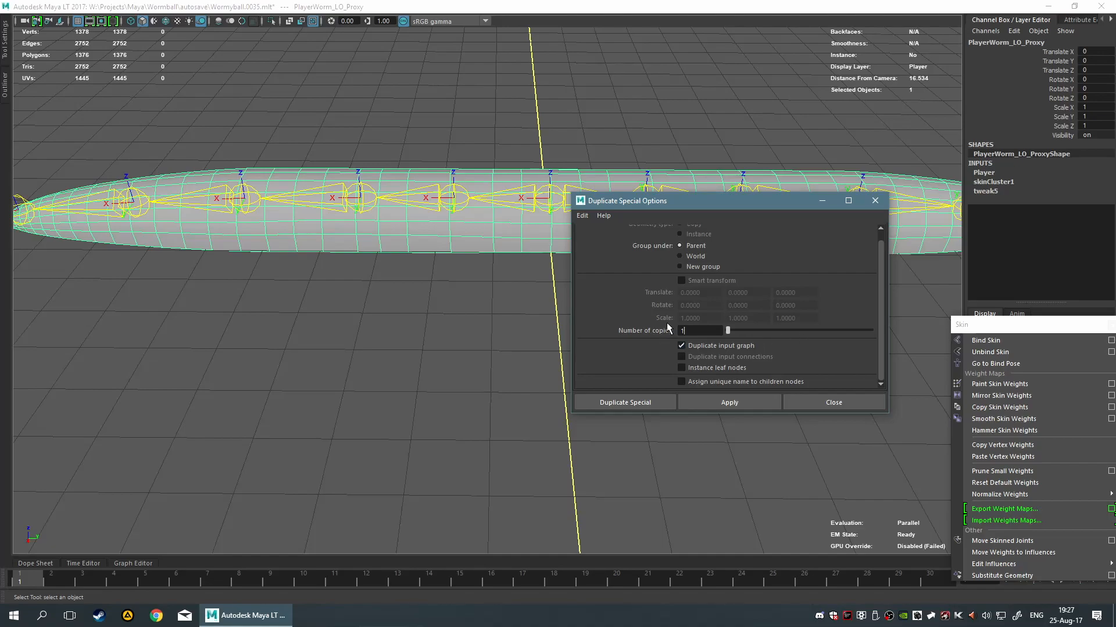
pyautogui.scroll(1, 619, 229)
pyautogui.click(834, 401)
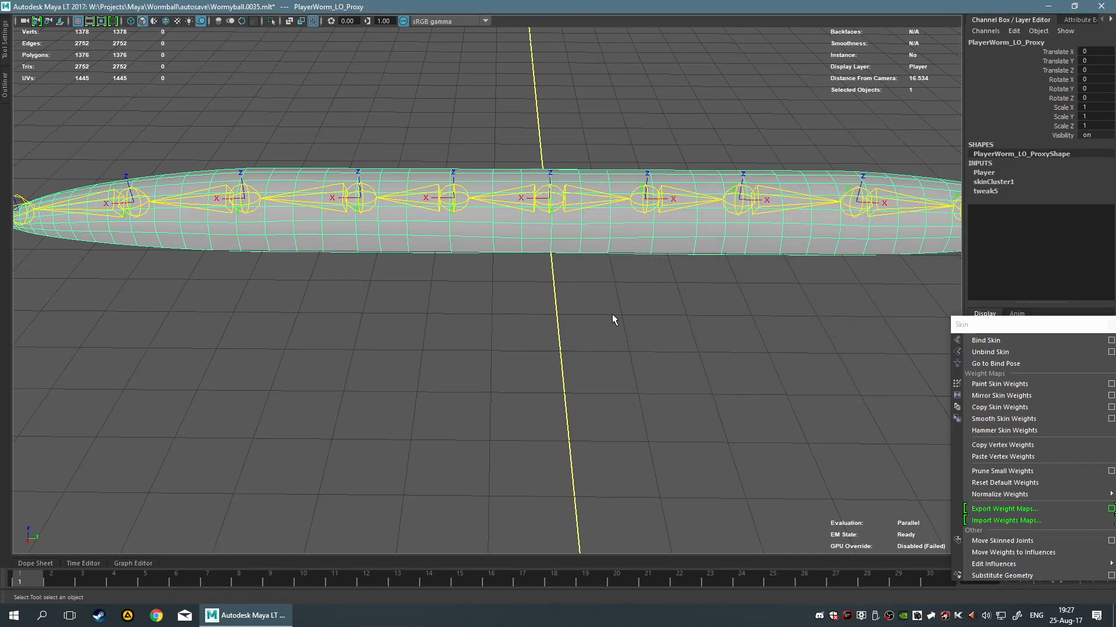
# Duplicate the PlayerWorm_LO_Proxy mesh in place and move the original about 6.39 units along X, clear of the joints.
pyautogui.hotkey('ctrl', 'd')
pyautogui.press('w')
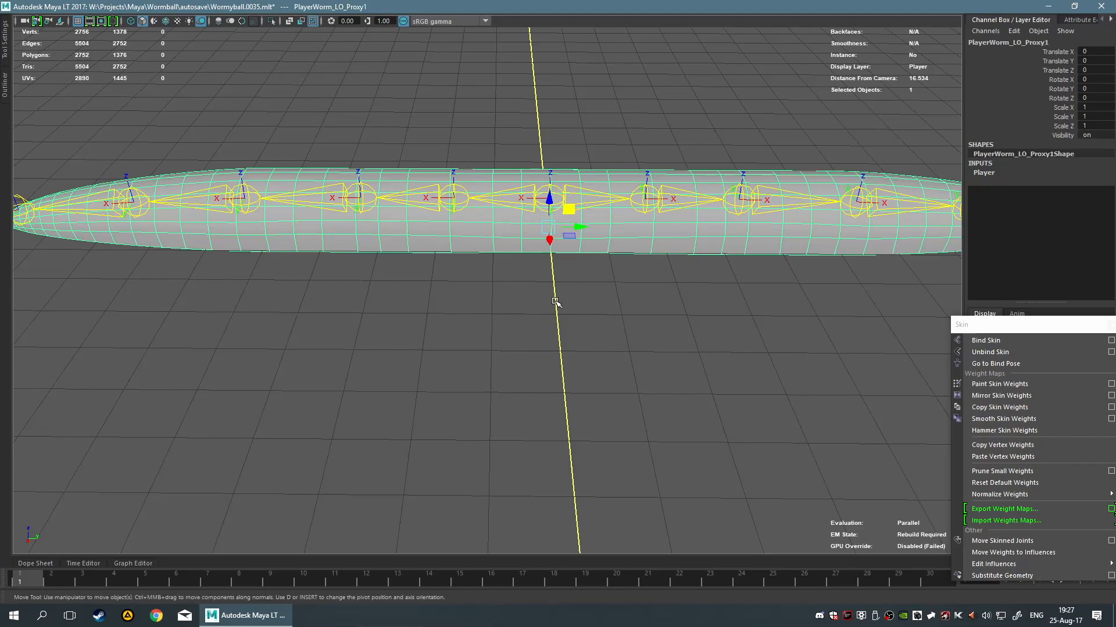
pyautogui.click(511, 418)
pyautogui.click(603, 248)
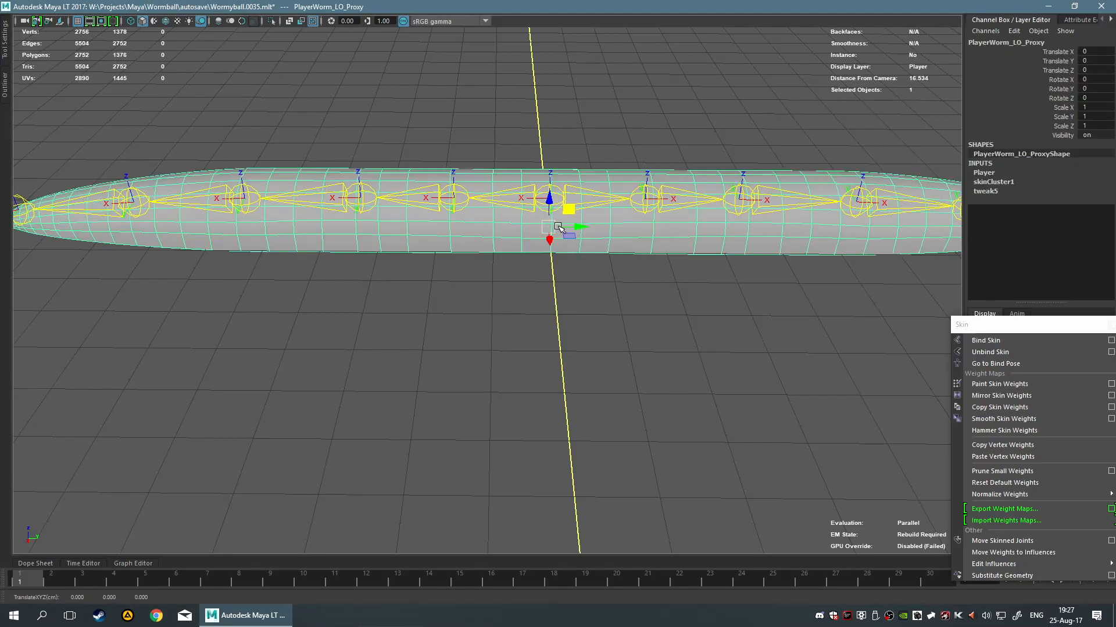
pyautogui.moveTo(550, 249); pyautogui.dragTo(568, 517)
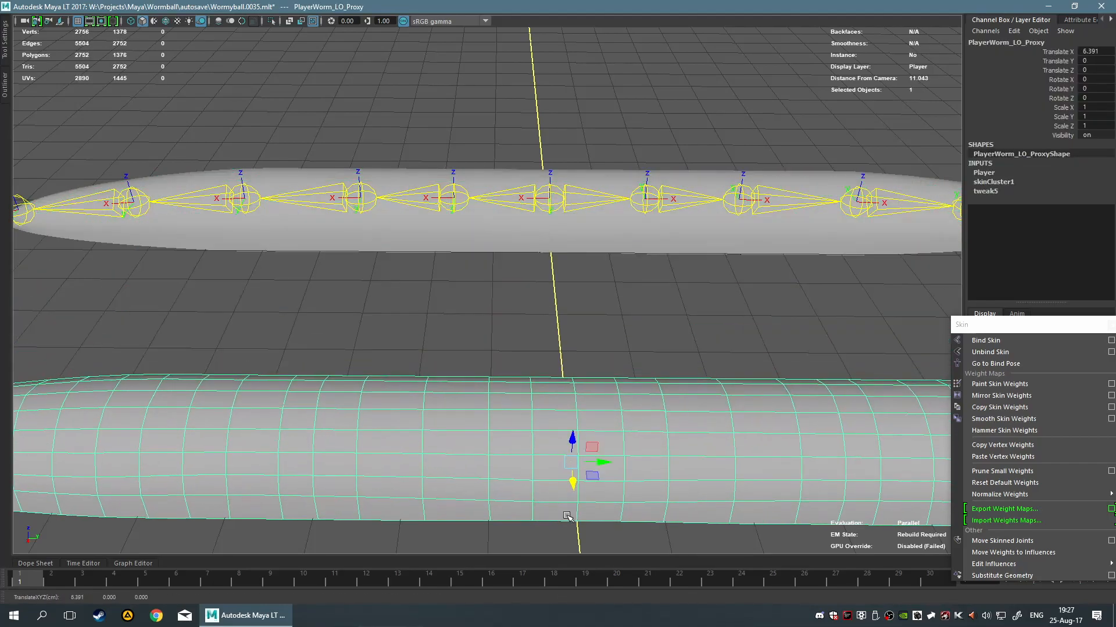
# Rename the duplicated worm mesh PlayerWorm_LO and check which mesh each name belongs to.
pyautogui.click(5, 87)
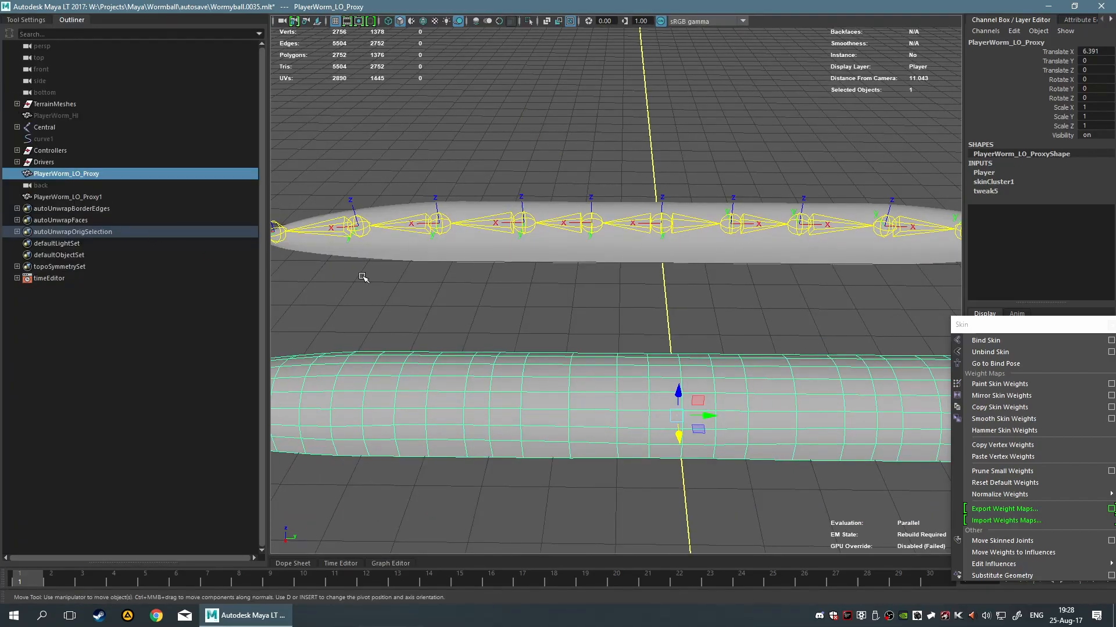
pyautogui.doubleClick(101, 199)
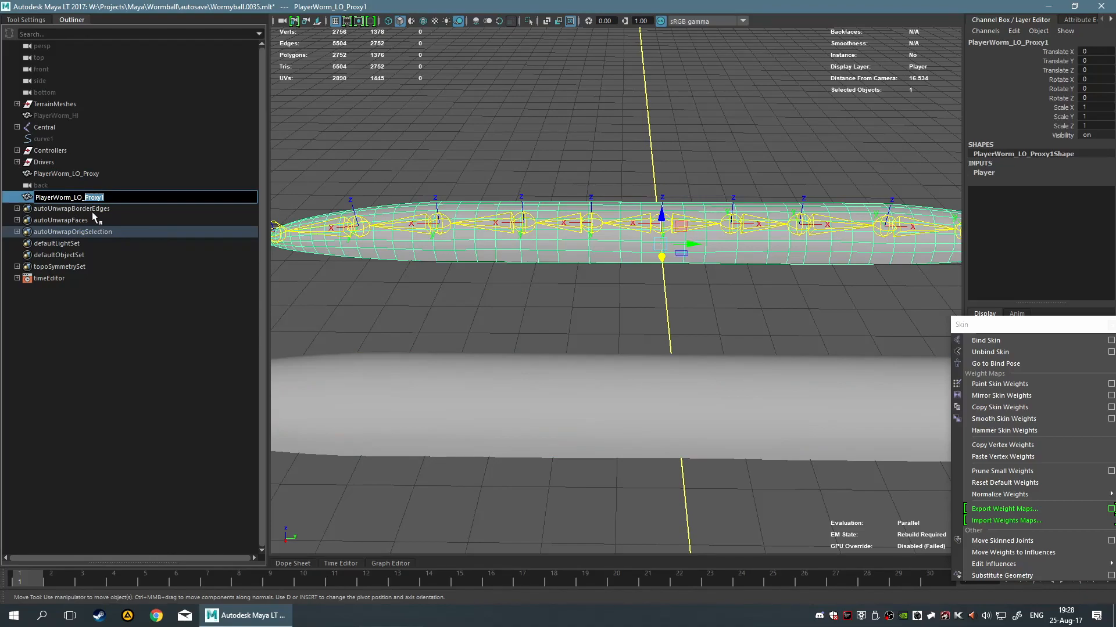
pyautogui.press('BackSpace')
pyautogui.press('BackSpace')
pyautogui.press('Return')
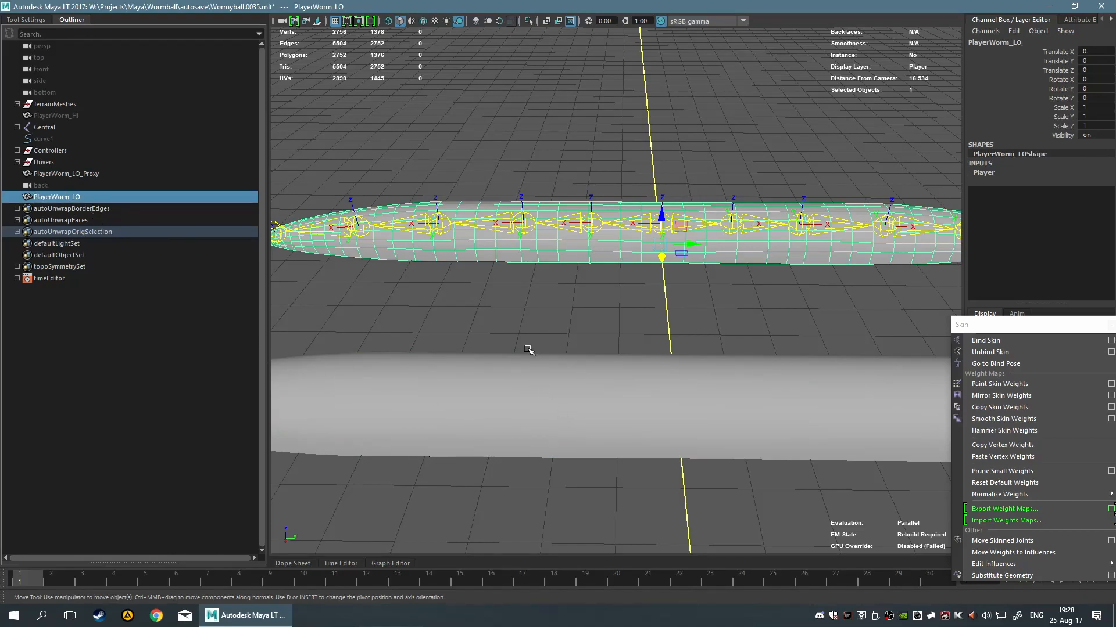
pyautogui.click(555, 417)
pyautogui.click(48, 198)
pyautogui.click(607, 403)
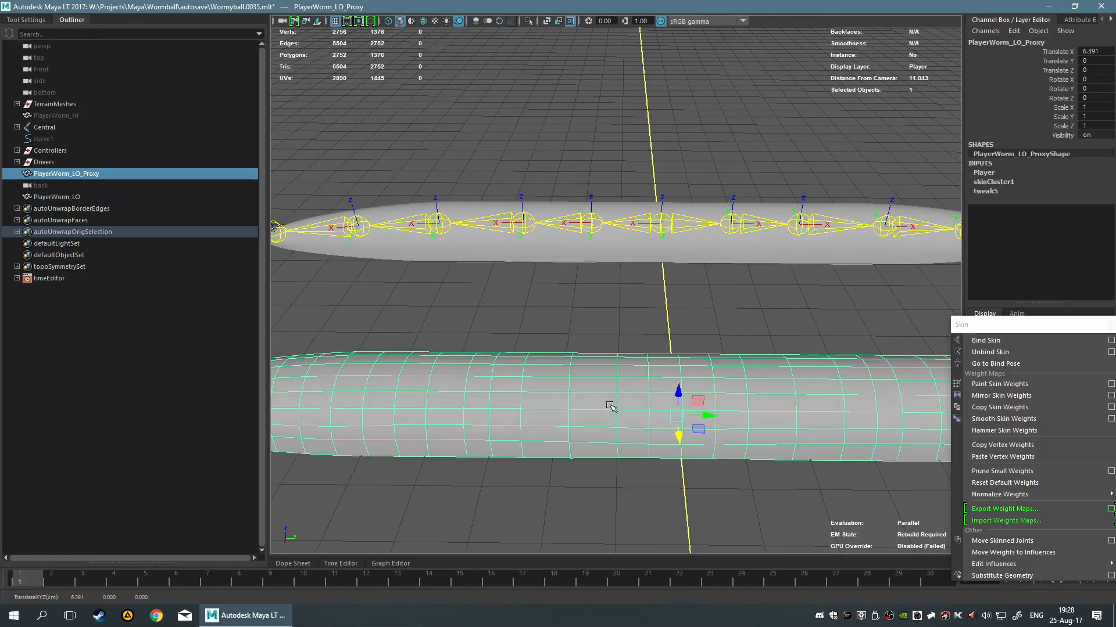
# Collapse the outliner and hide the PlayerWorm_LO mesh around the joint chain.
pyautogui.click(73, 20)
pyautogui.scroll(-3, 540, 282)
pyautogui.moveTo(620, 300)
pyautogui.keyDown('alt'); pyautogui.mouseDown()
pyautogui.moveTo(555, 300)
pyautogui.moveTo(542, 287)
pyautogui.moveTo(637, 300)
pyautogui.mouseUp(); pyautogui.keyUp('alt')
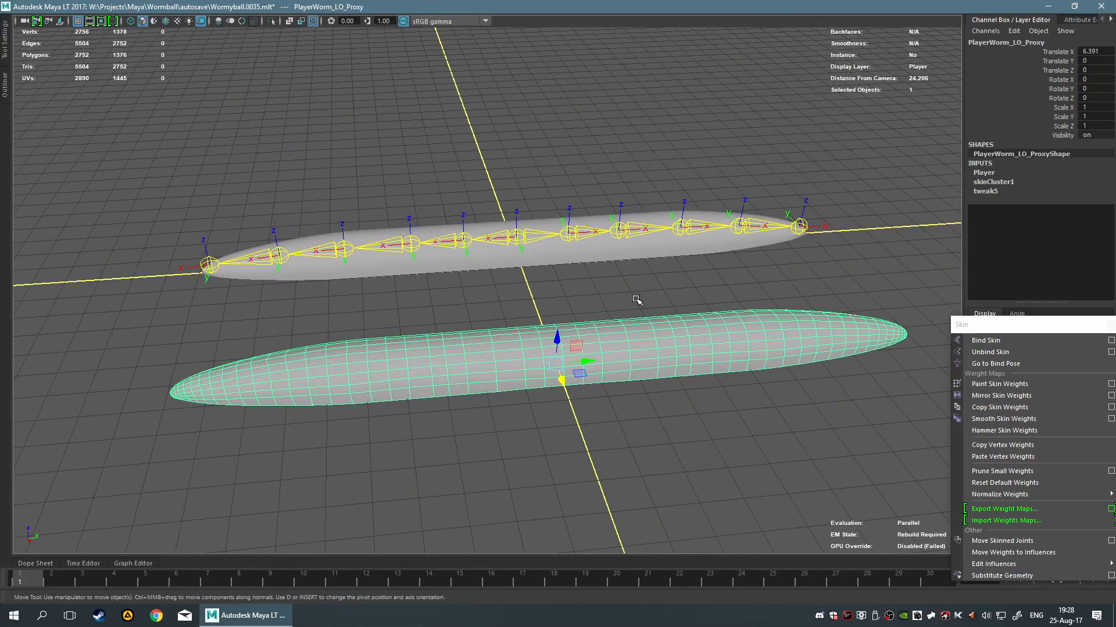
pyautogui.keyDown('alt'); pyautogui.moveTo(637, 300); pyautogui.dragTo(562, 284); pyautogui.keyUp('alt')
pyautogui.click(591, 243)
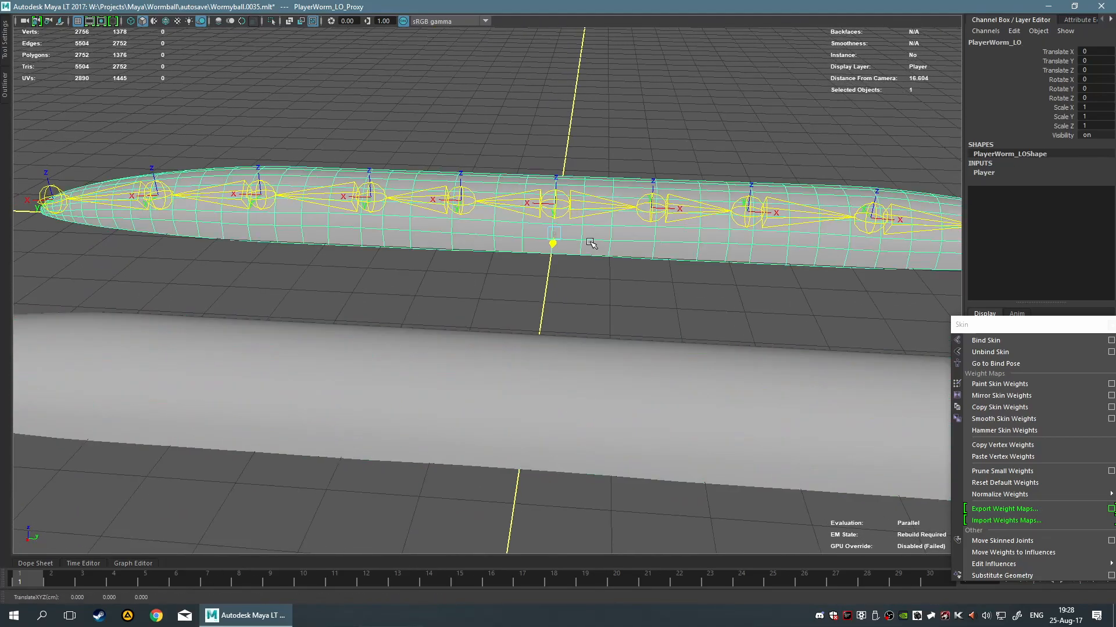
pyautogui.hotkey('ctrl', 'h')
# Unhide the PlayerWorm_HI half mesh and select it in the viewport.
pyautogui.click(3, 91)
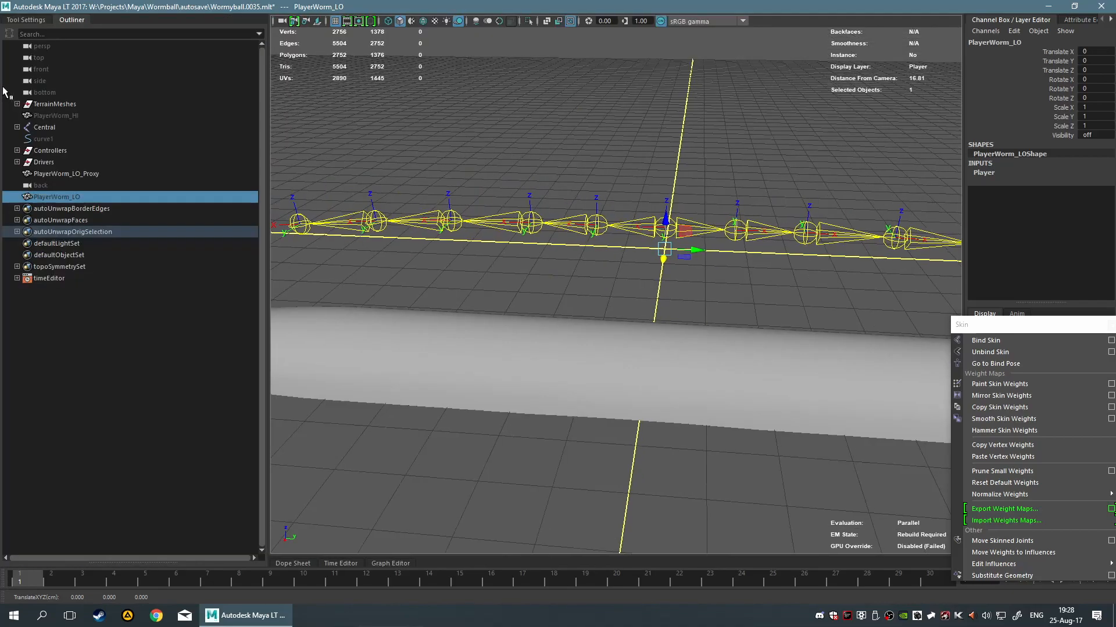
pyautogui.click(91, 118)
pyautogui.hotkey('shift', 'h')
pyautogui.click(622, 279)
pyautogui.scroll(5, 599, 293)
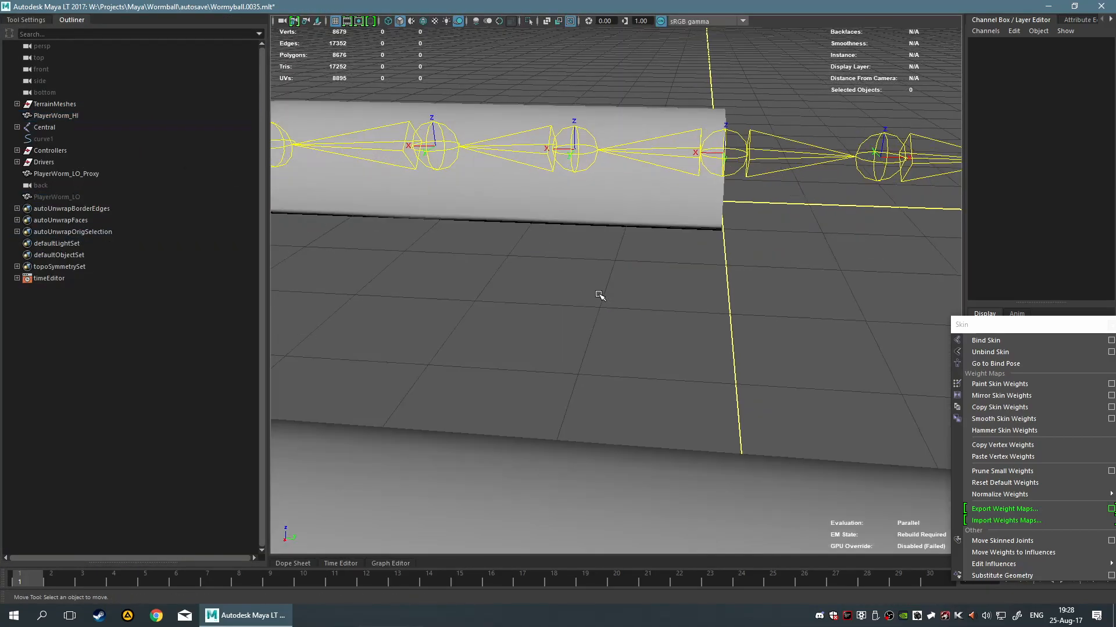
pyautogui.click(84, 20)
pyautogui.click(456, 195)
# Examine the wireframe density of PlayerWorm_HI around its open centre end and the joints.
pyautogui.scroll(-6, 545, 293)
pyautogui.keyDown('alt'); pyautogui.moveTo(575, 292); pyautogui.dragTo(596, 261); pyautogui.keyUp('alt')
pyautogui.keyDown('alt'); pyautogui.moveTo(595, 261); pyautogui.dragTo(592, 435, button='middle'); pyautogui.keyUp('alt')
pyautogui.scroll(4, 545, 460)
pyautogui.scroll(2, 547, 461)
pyautogui.scroll(3, 549, 456)
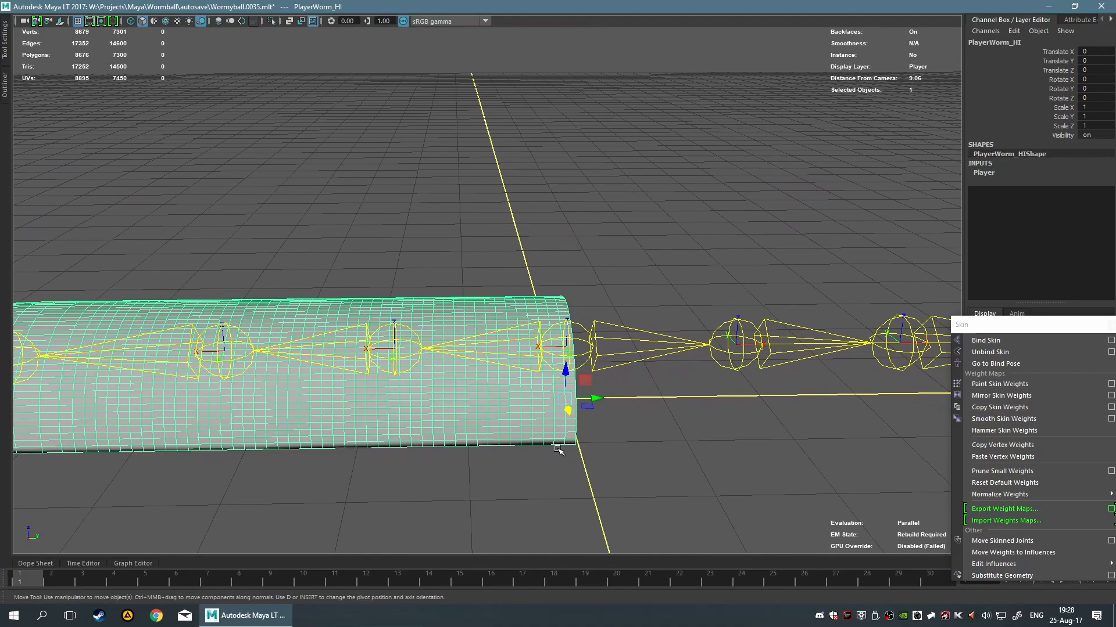
pyautogui.keyDown('alt'); pyautogui.moveTo(550, 451); pyautogui.dragTo(486, 446); pyautogui.keyUp('alt')
pyautogui.scroll(5, 486, 445)
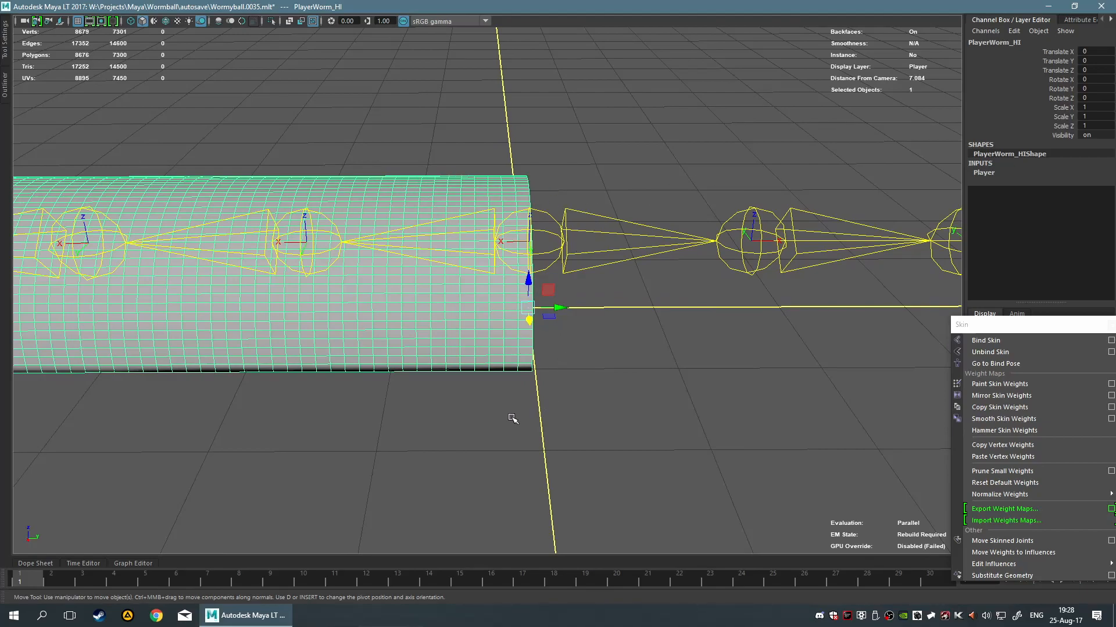
pyautogui.keyDown('alt'); pyautogui.moveTo(513, 419); pyautogui.dragTo(623, 389); pyautogui.keyUp('alt')
pyautogui.keyDown('alt'); pyautogui.moveTo(675, 452); pyautogui.dragTo(535, 463); pyautogui.keyUp('alt')
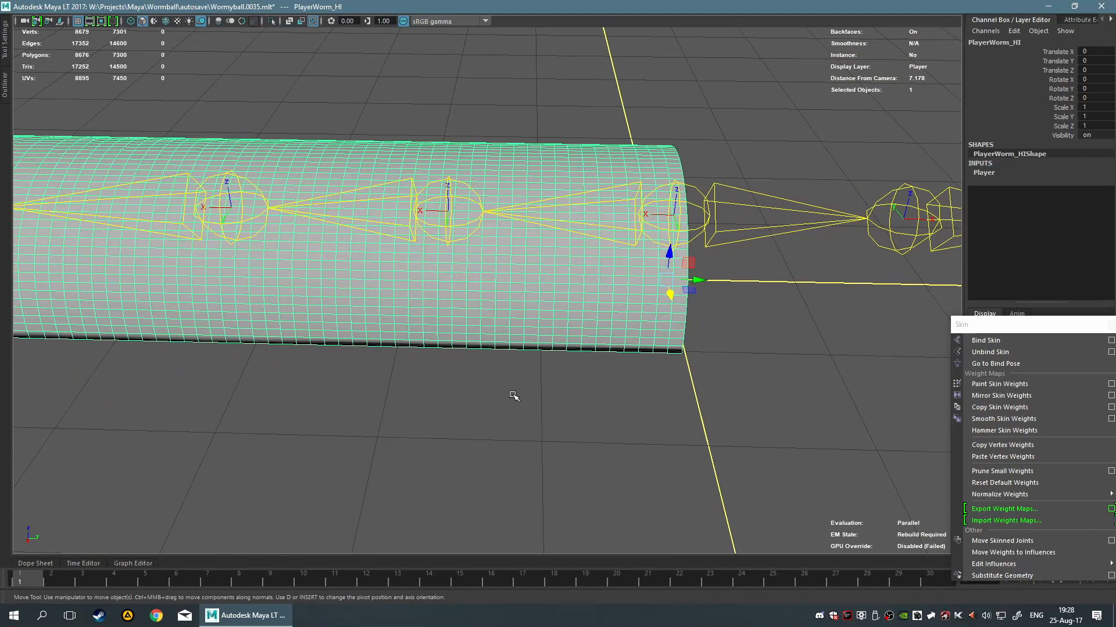
pyautogui.rightClick(564, 283)
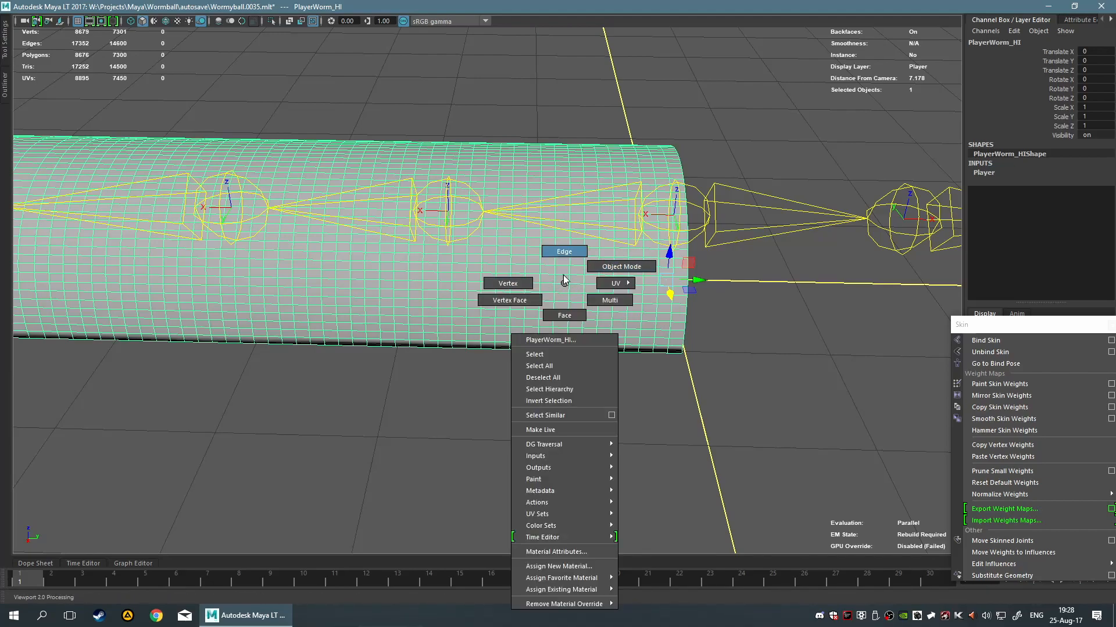
pyautogui.moveTo(547, 289); pyautogui.dragTo(562, 279, button='right')
pyautogui.keyDown('alt'); pyautogui.moveTo(420, 287); pyautogui.dragTo(423, 348, button='middle'); pyautogui.keyUp('alt')
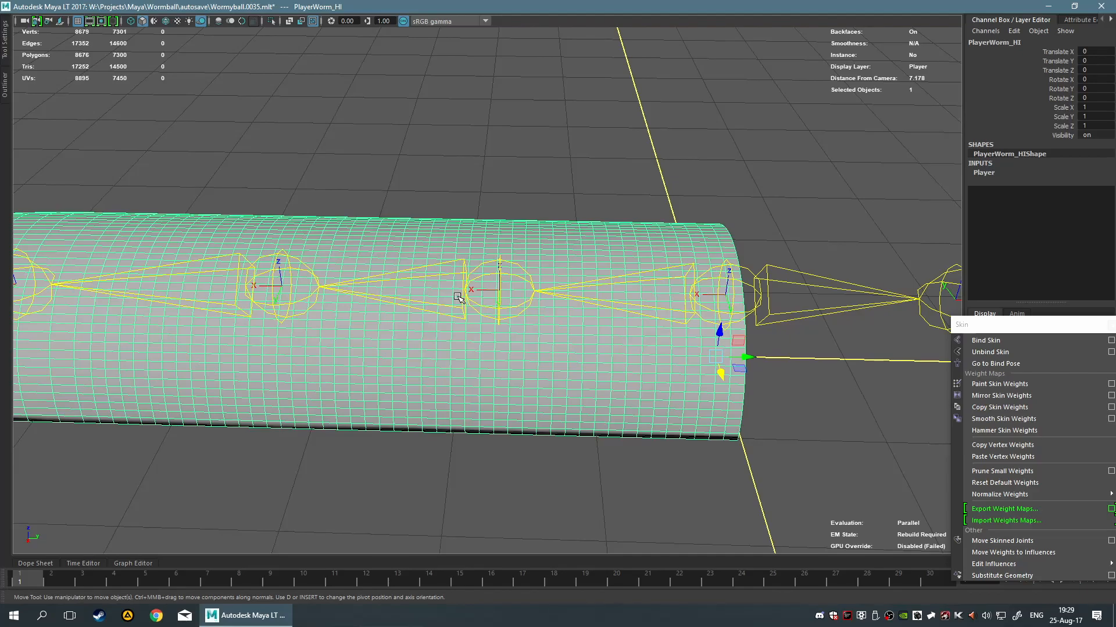
# Compare the edge layout of PlayerWorm_LO_Proxy with the denser PlayerWorm_HI half mesh.
pyautogui.scroll(-3, 459, 307)
pyautogui.keyDown('alt'); pyautogui.moveTo(639, 440); pyautogui.dragTo(600, 231, button='middle'); pyautogui.keyUp('alt')
pyautogui.click(600, 265)
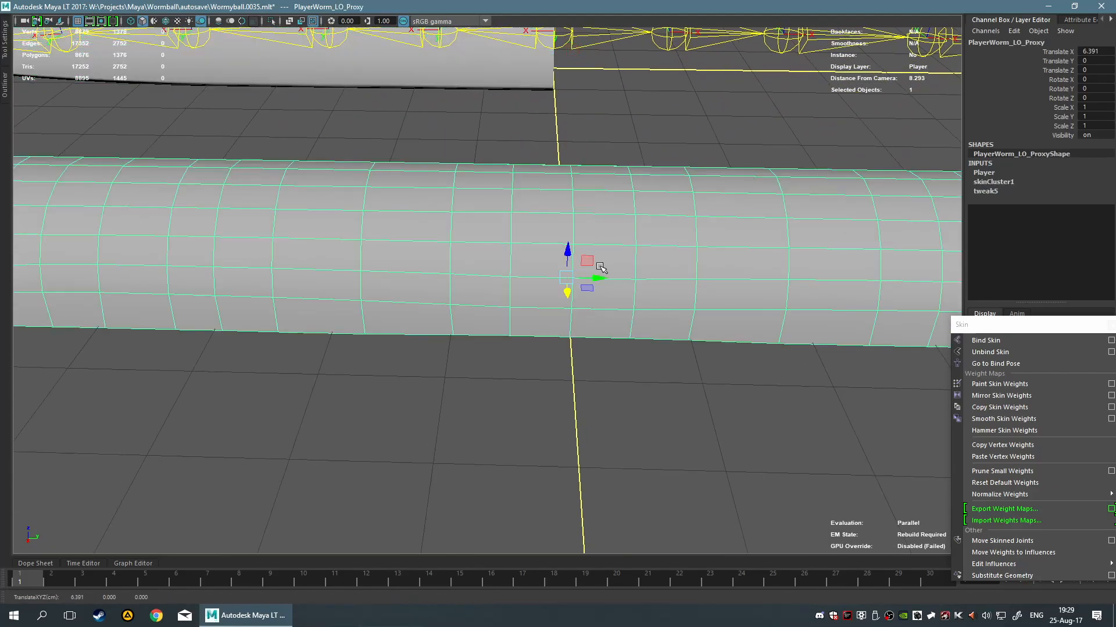
pyautogui.scroll(-4, 600, 266)
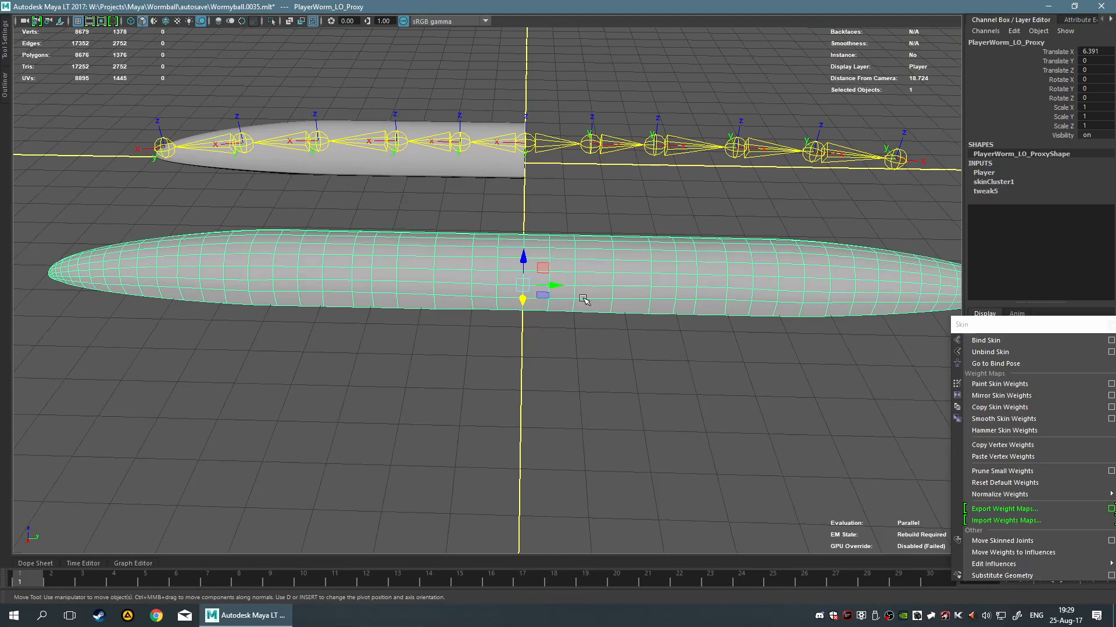
pyautogui.keyDown('alt'); pyautogui.moveTo(566, 289); pyautogui.dragTo(595, 424, button='middle'); pyautogui.keyUp('alt')
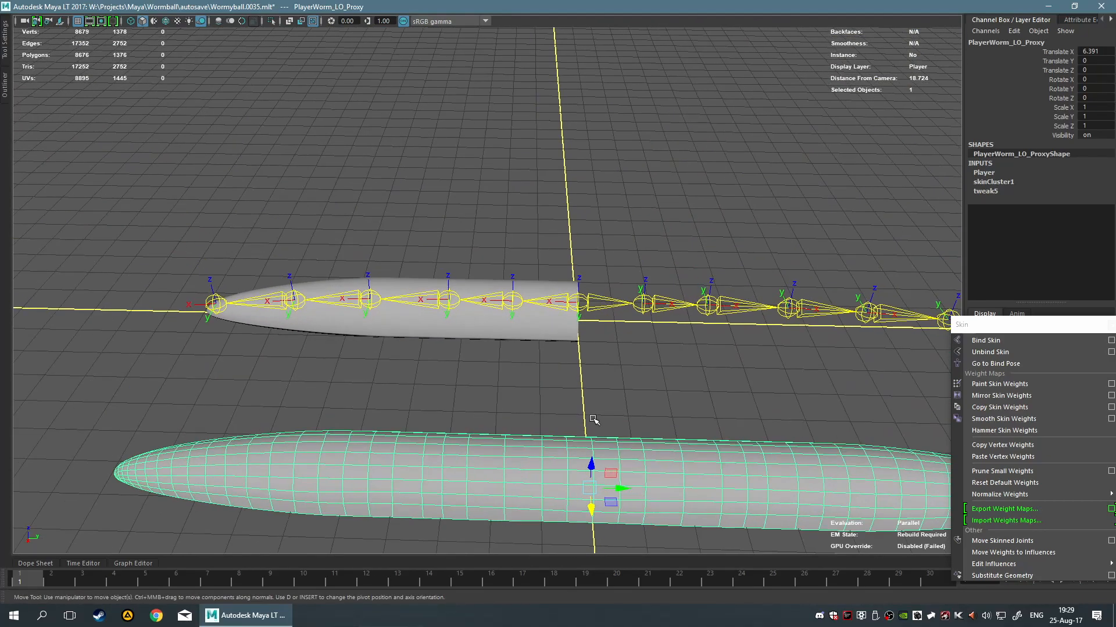
pyautogui.scroll(2, 580, 408)
pyautogui.click(561, 345)
pyautogui.scroll(2, 578, 427)
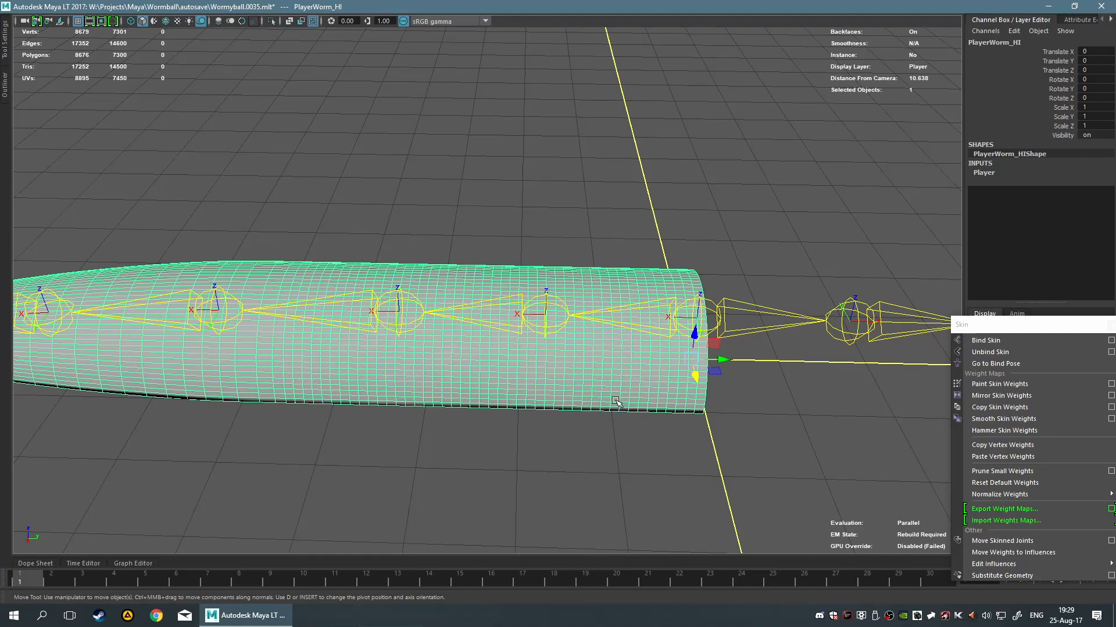
pyautogui.scroll(-4, 616, 401)
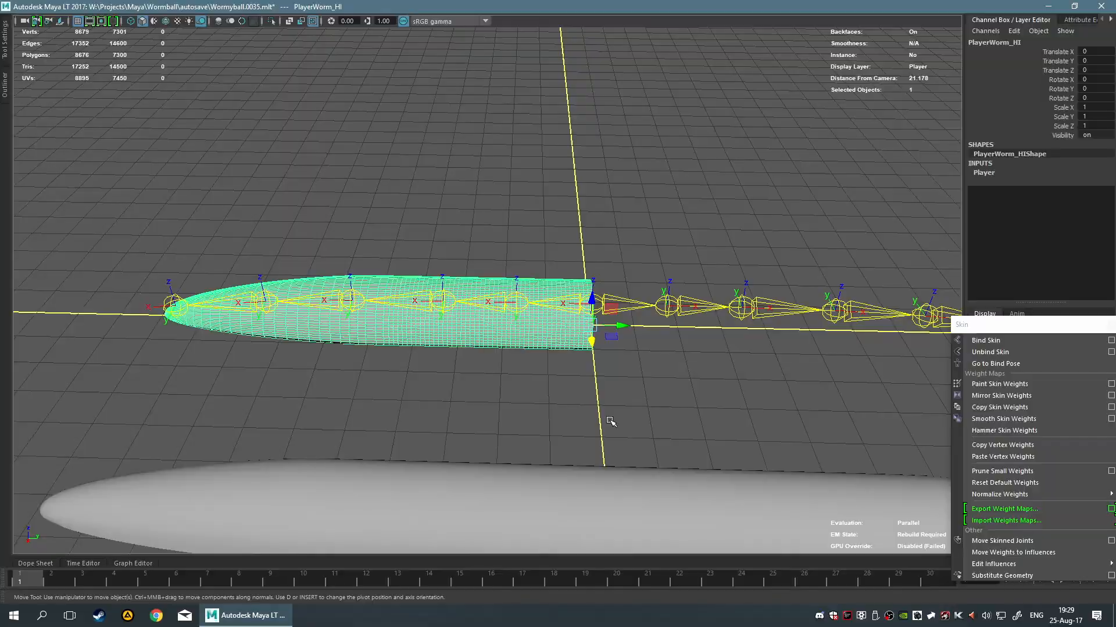
pyautogui.scroll(7, 607, 418)
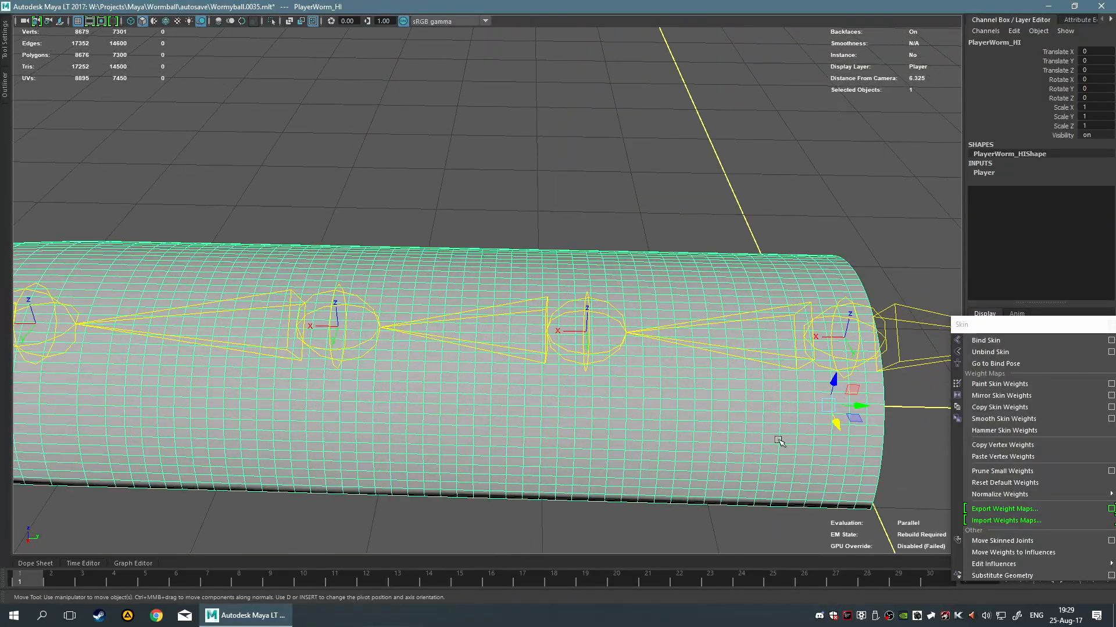
pyautogui.moveTo(748, 432)
pyautogui.keyDown('alt'); pyautogui.mouseDown()
pyautogui.moveTo(622, 400)
pyautogui.moveTo(745, 426)
pyautogui.mouseUp(); pyautogui.keyUp('alt')
pyautogui.scroll(-8, 685, 426)
pyautogui.scroll(4, 587, 407)
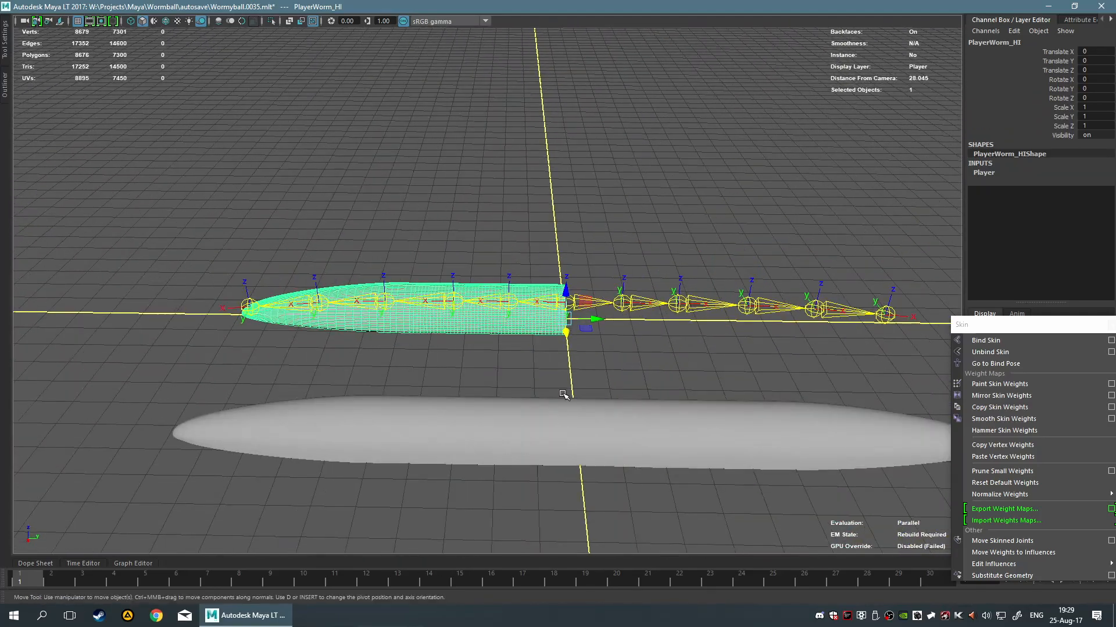
# Inspect both worm meshes from farther out, alternating the selection and ending with PlayerWorm_HI selected.
pyautogui.keyDown('alt'); pyautogui.moveTo(445, 364); pyautogui.dragTo(473, 331); pyautogui.keyUp('alt')
pyautogui.click(506, 390)
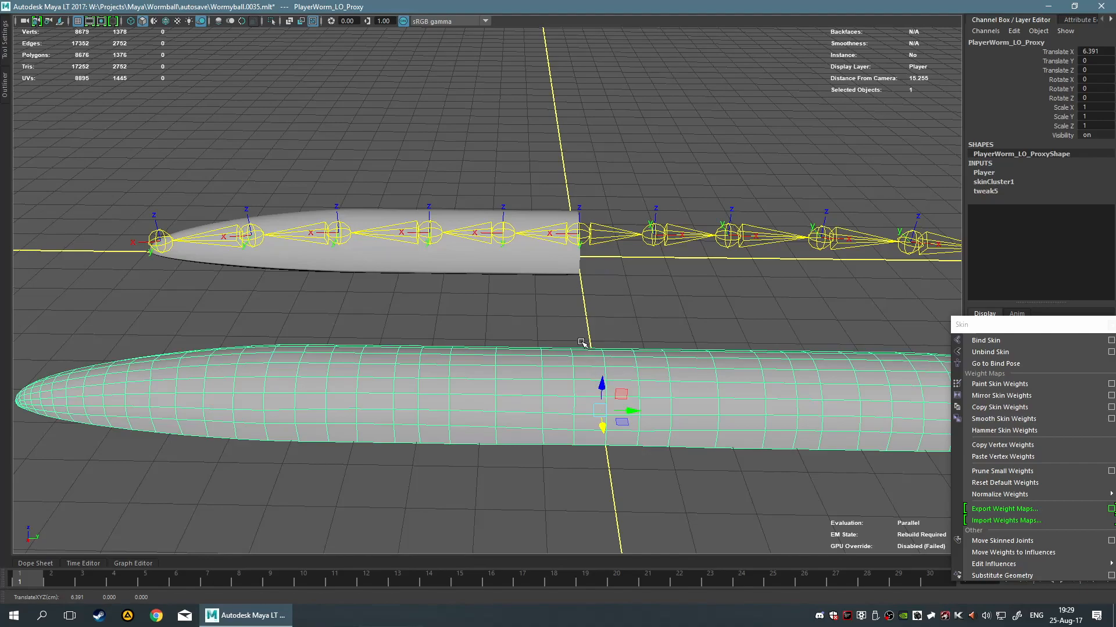
pyautogui.keyDown('alt'); pyautogui.moveTo(559, 320); pyautogui.dragTo(446, 358, button='right'); pyautogui.keyUp('alt')
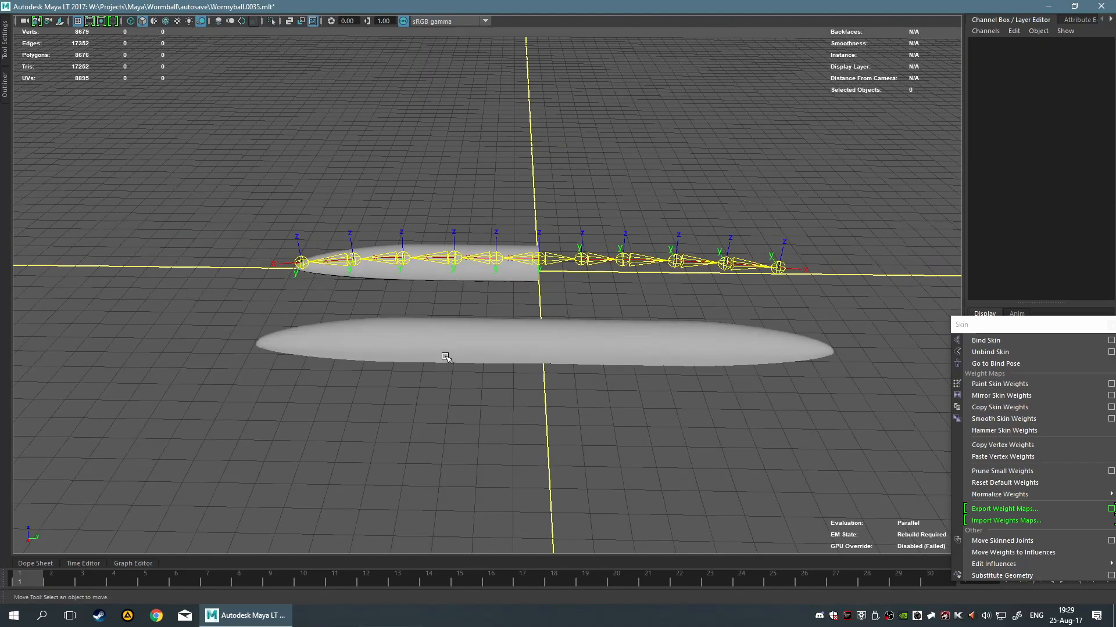
pyautogui.keyDown('alt'); pyautogui.moveTo(527, 314); pyautogui.dragTo(498, 289); pyautogui.keyUp('alt')
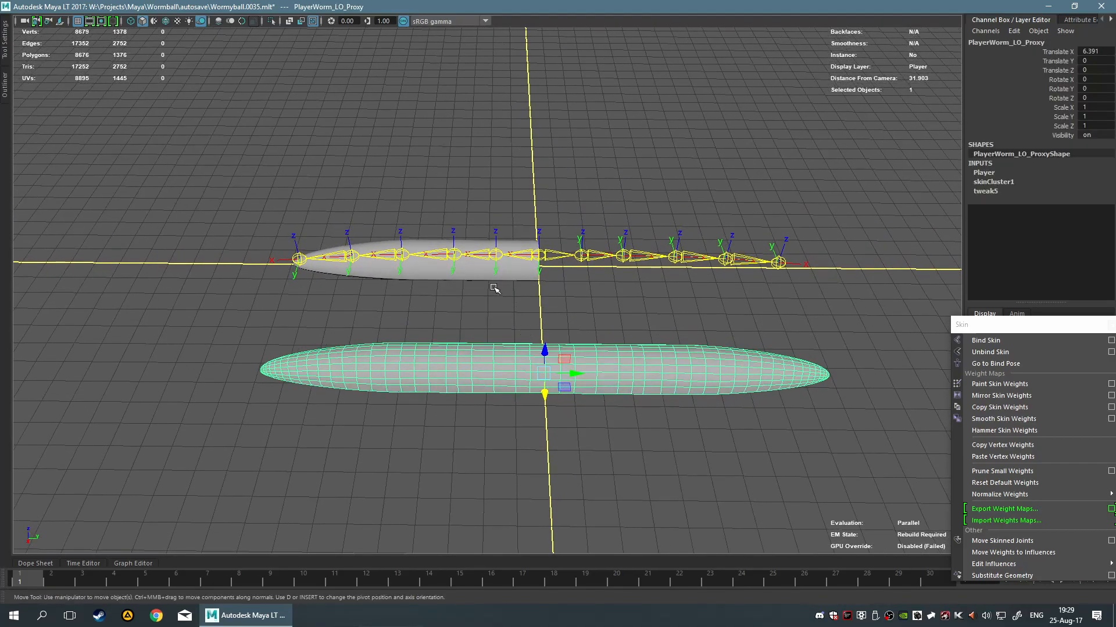
pyautogui.click(484, 271)
pyautogui.scroll(2, 511, 314)
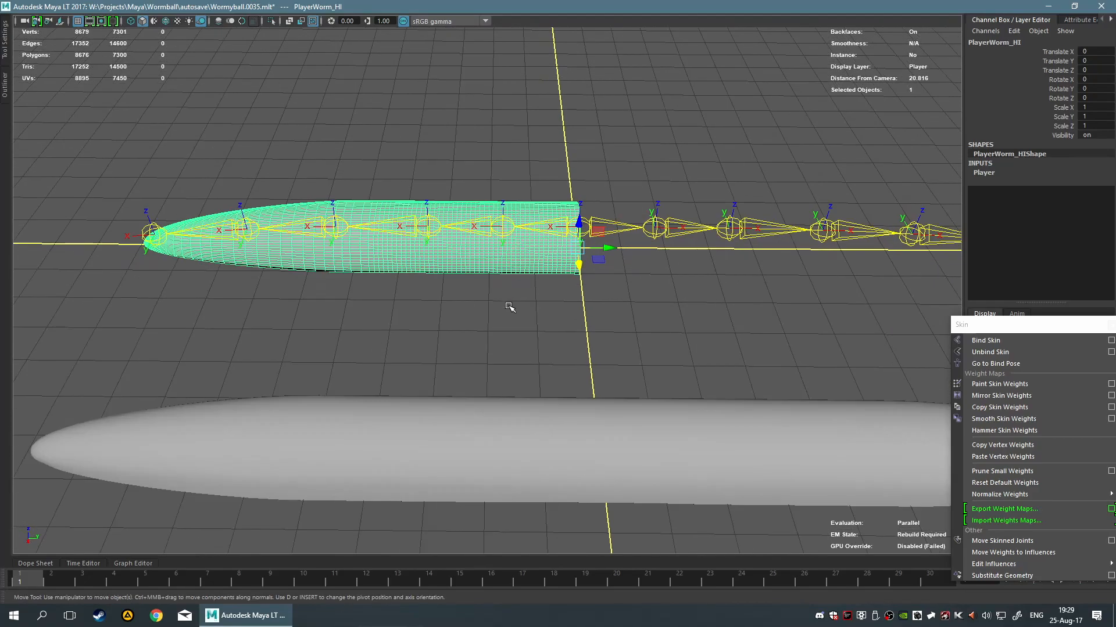
pyautogui.click(530, 368)
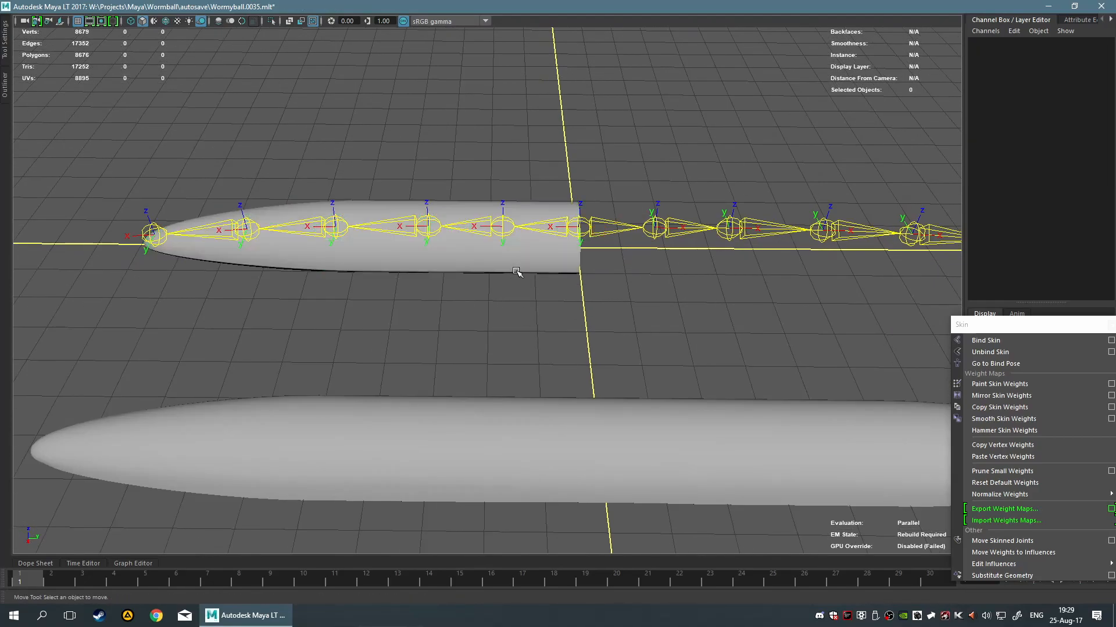
pyautogui.click(516, 271)
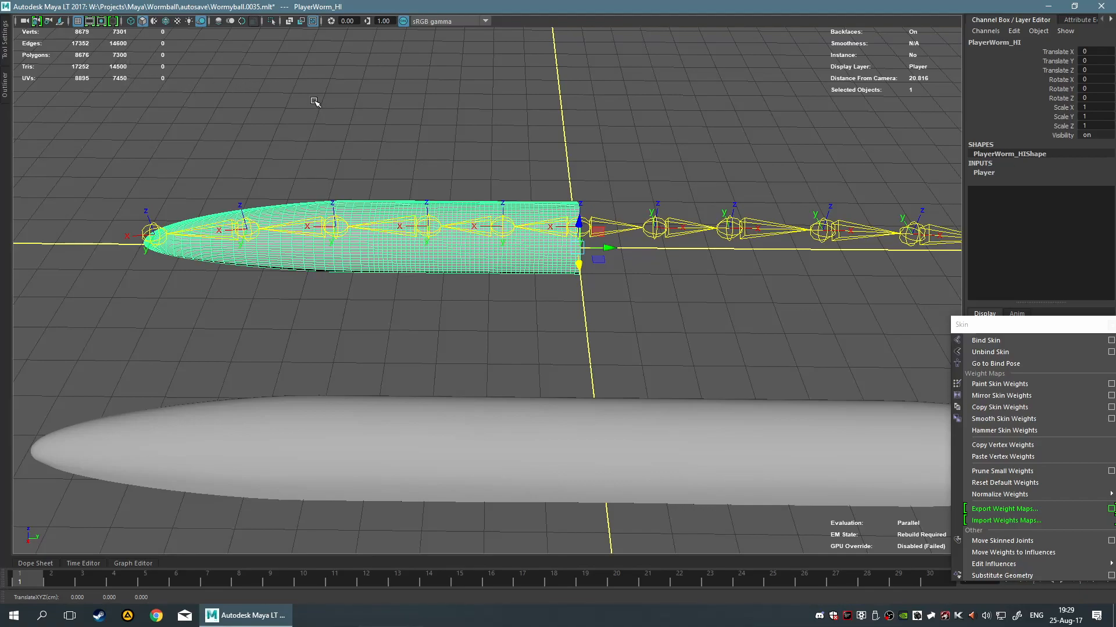
pyautogui.keyDown('alt'); pyautogui.moveTo(619, 144); pyautogui.dragTo(610, 143, button='middle'); pyautogui.keyUp('alt')
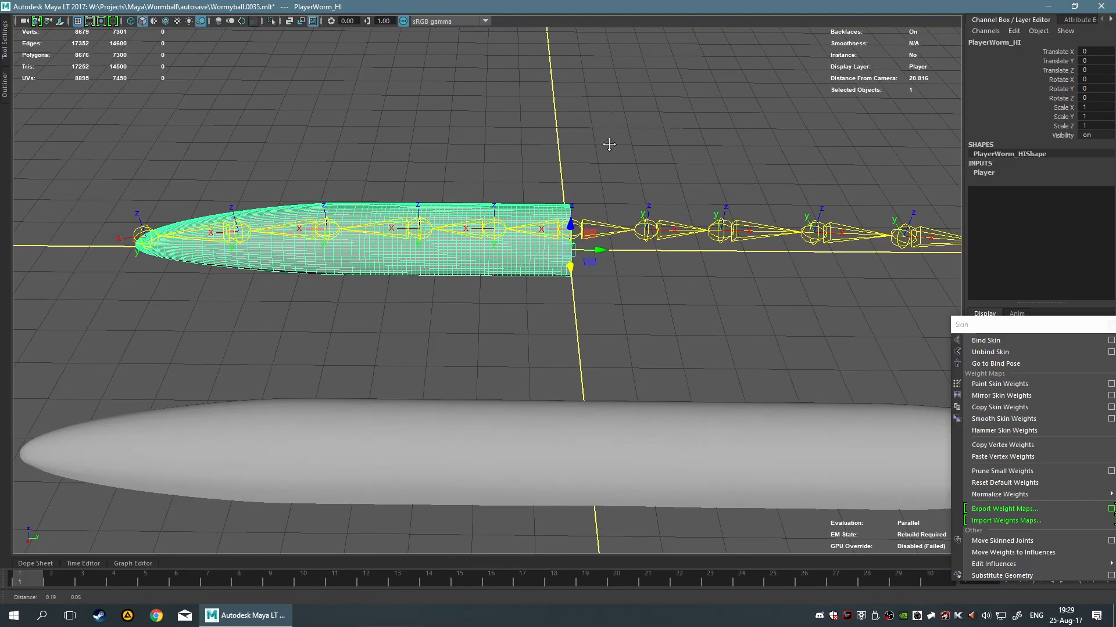
# Hide the PlayerWorm_HI half mesh and clear the selection.
pyautogui.scroll(1, 487, 170)
pyautogui.scroll(-6, 502, 190)
pyautogui.keyDown('alt'); pyautogui.moveTo(748, 212); pyautogui.dragTo(621, 216, button='middle'); pyautogui.keyUp('alt')
pyautogui.keyDown('alt'); pyautogui.moveTo(421, 207); pyautogui.dragTo(535, 187, button='middle'); pyautogui.keyUp('alt')
pyautogui.scroll(2, 535, 187)
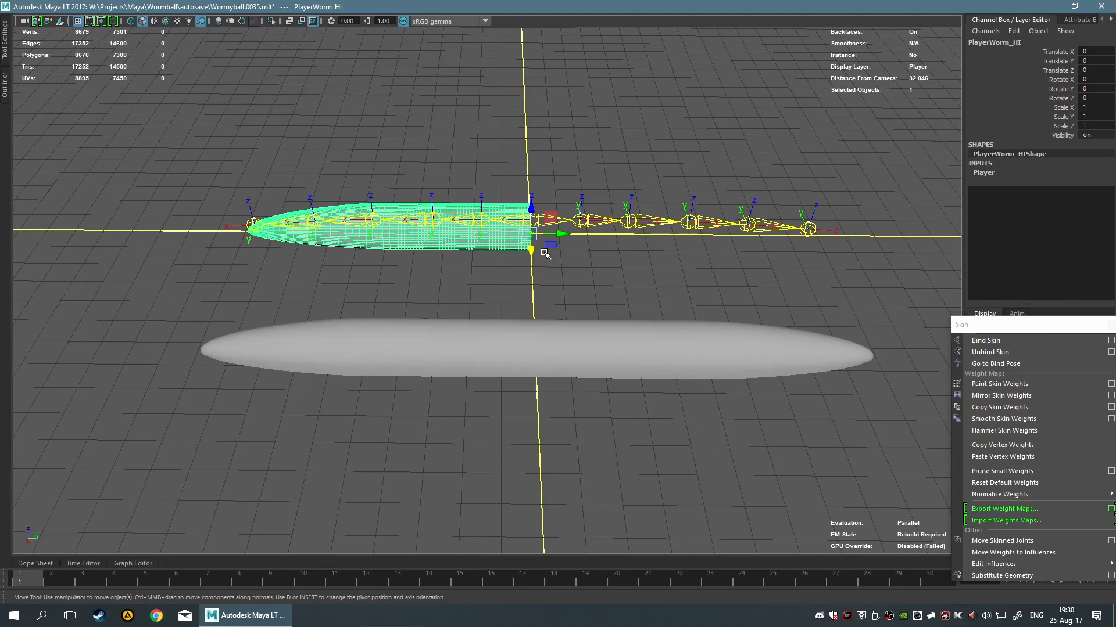
pyautogui.hotkey('ctrl', 'h')
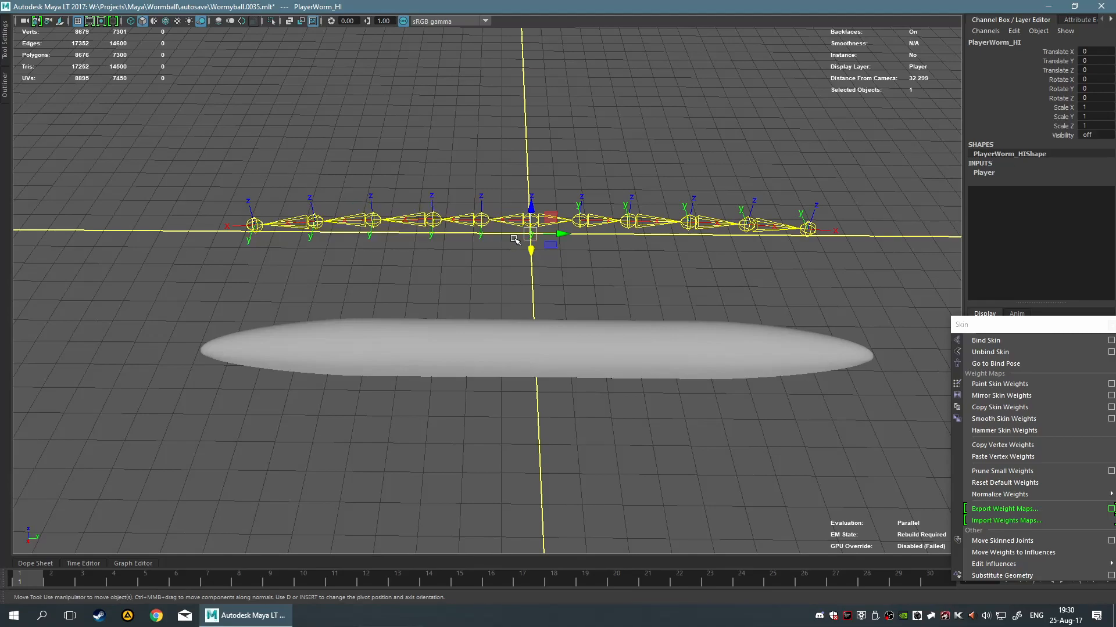
pyautogui.keyDown('alt'); pyautogui.moveTo(539, 283); pyautogui.dragTo(586, 248, button='middle'); pyautogui.keyUp('alt')
pyautogui.click(578, 262)
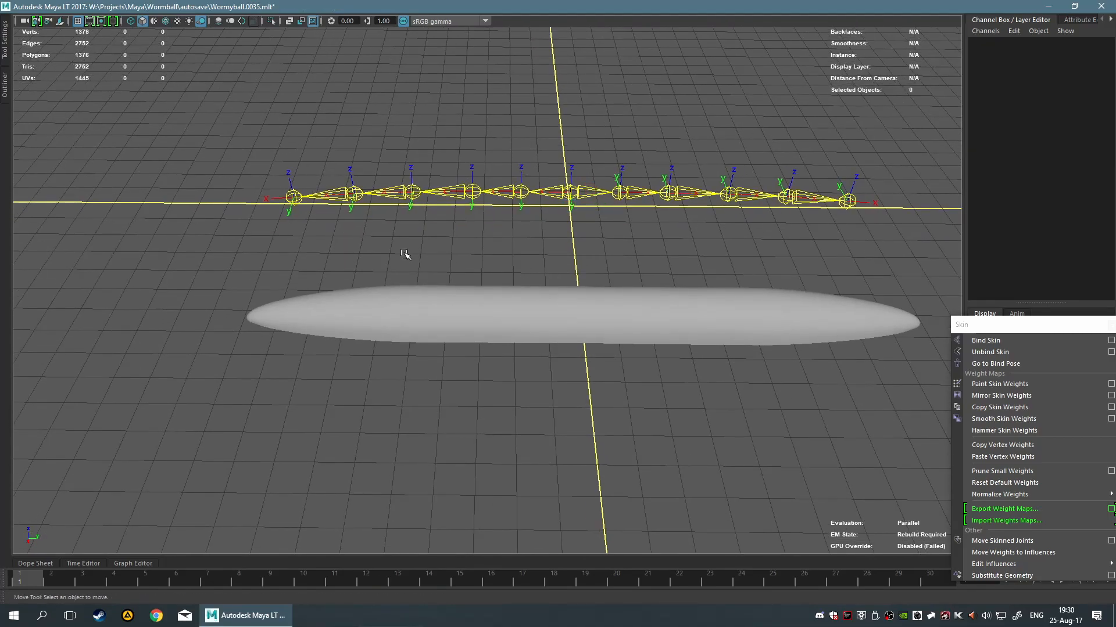
# Unhide PlayerWorm_LO from the scene hierarchy and dismiss the autosave warning.
pyautogui.click(5, 86)
pyautogui.click(85, 198)
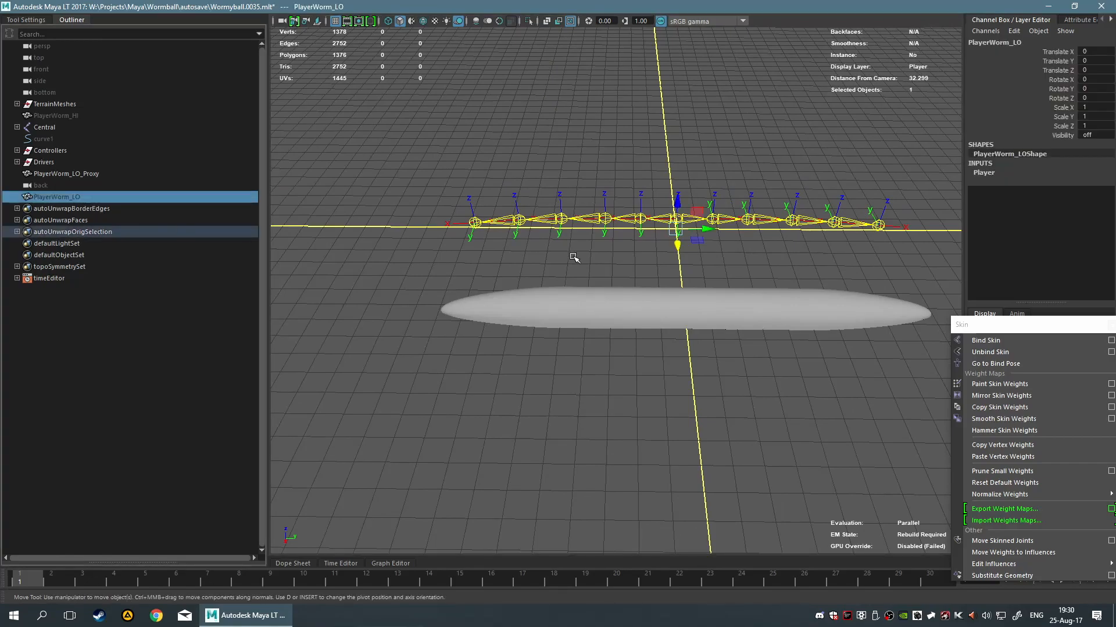
pyautogui.hotkey('shift', 'h')
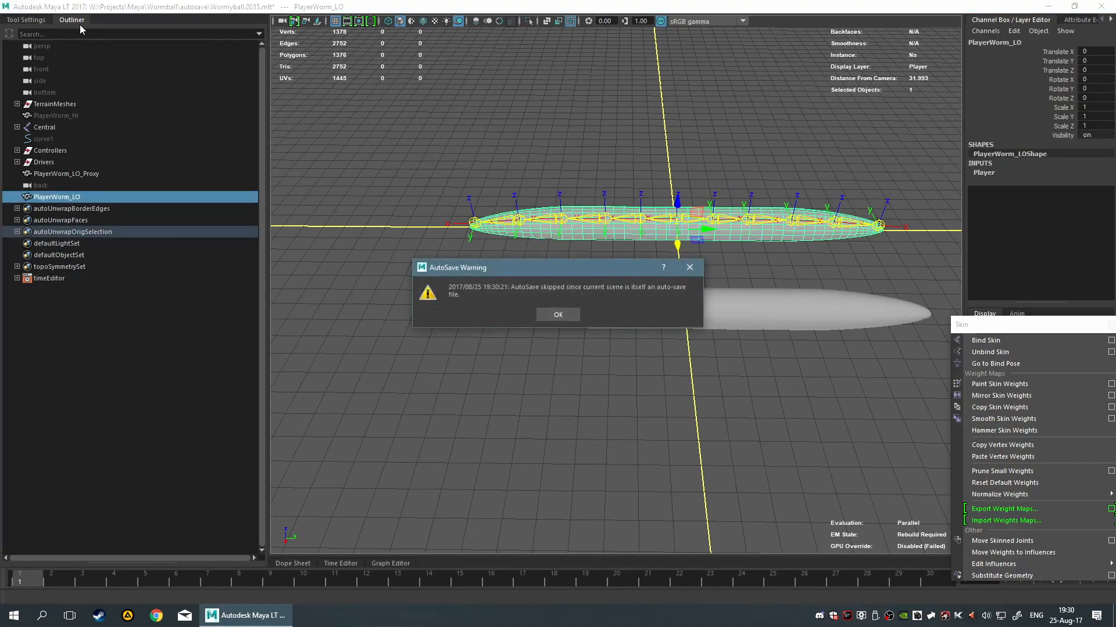
pyautogui.click(557, 315)
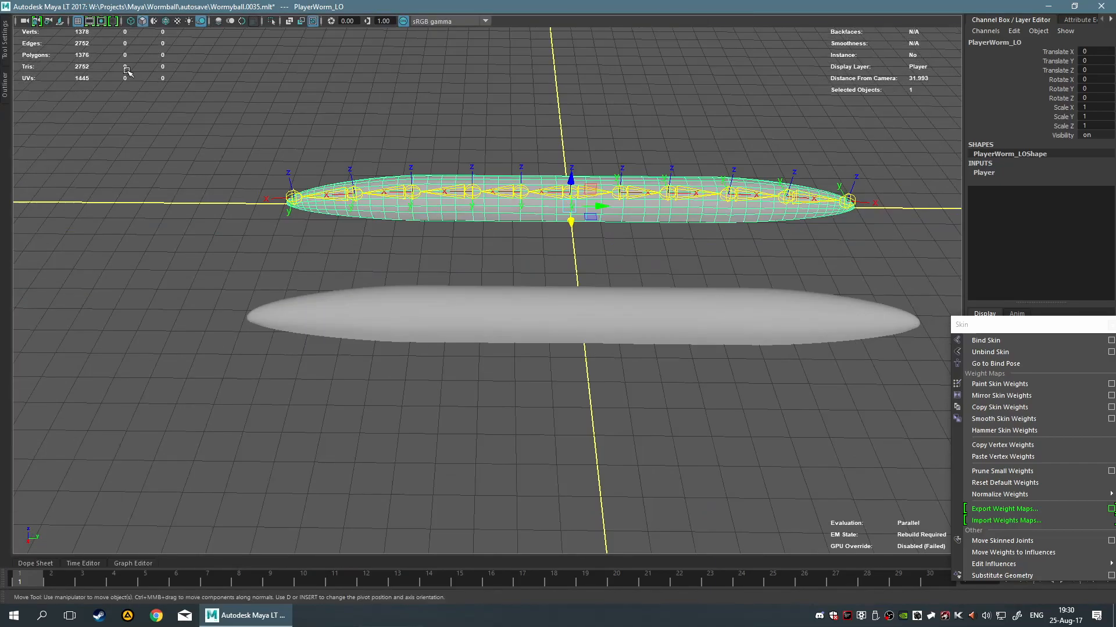
# Compare PlayerWorm_LO with PlayerWorm_LO_Proxy by alternating the selection, ending with PlayerWorm_LO selected.
pyautogui.scroll(5, 604, 229)
pyautogui.scroll(-5, 604, 228)
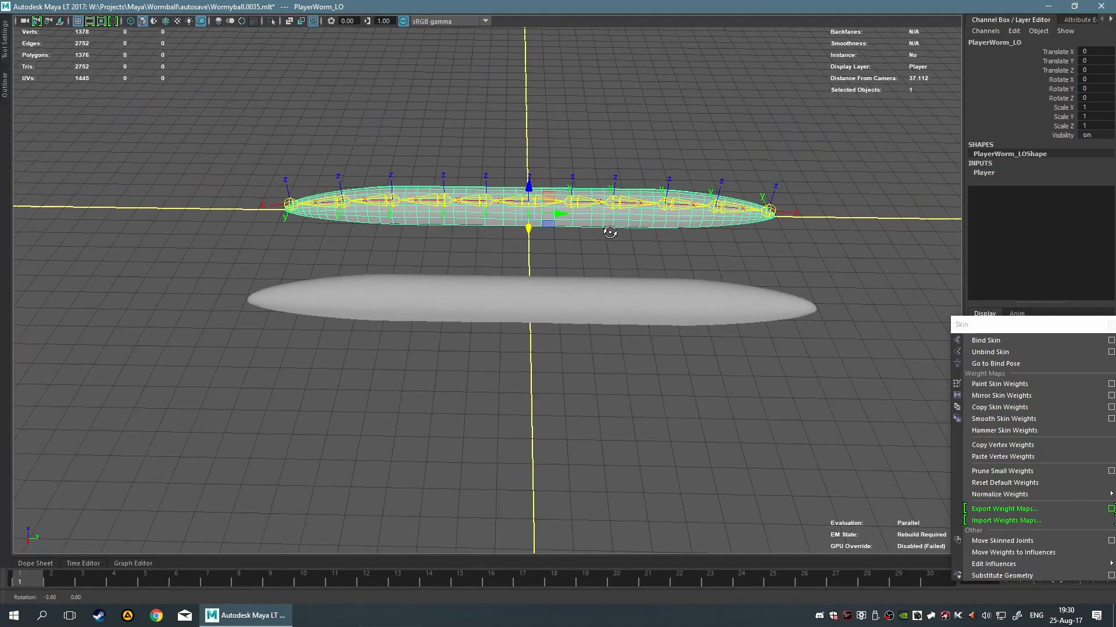
pyautogui.click(523, 295)
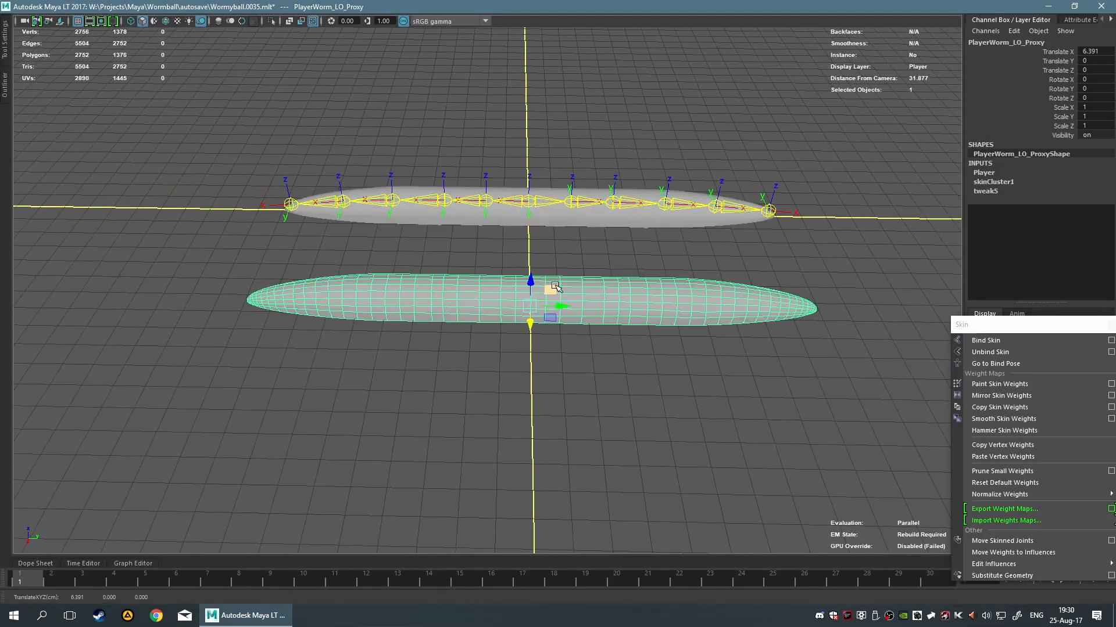
pyautogui.click(607, 266)
pyautogui.click(592, 281)
pyautogui.click(627, 275)
pyautogui.click(574, 298)
pyautogui.click(555, 230)
pyautogui.click(590, 264)
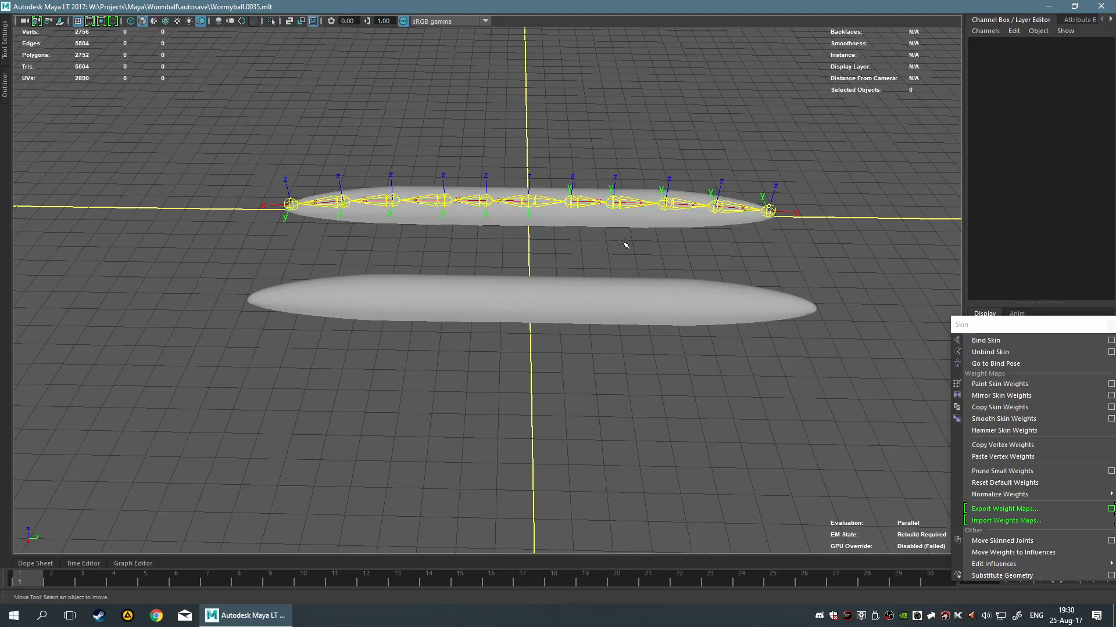
pyautogui.scroll(6, 618, 339)
pyautogui.keyDown('alt'); pyautogui.moveTo(664, 311); pyautogui.dragTo(603, 281, button='middle'); pyautogui.keyUp('alt')
pyautogui.click(568, 245)
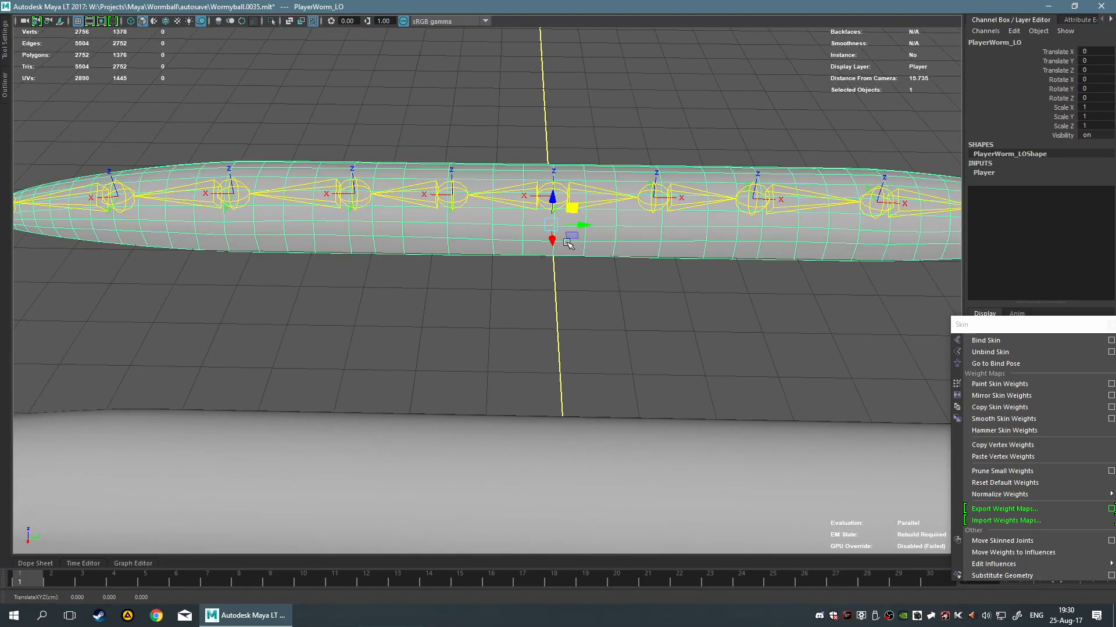
pyautogui.scroll(-4, 609, 338)
pyautogui.click(610, 380)
pyautogui.moveTo(611, 381); pyautogui.dragTo(581, 293, button='right')
pyautogui.moveTo(632, 287)
pyautogui.keyDown('alt'); pyautogui.mouseDown()
pyautogui.moveTo(562, 341)
pyautogui.moveTo(620, 283)
pyautogui.mouseUp(); pyautogui.keyUp('alt')
pyautogui.moveTo(567, 262)
pyautogui.mouseDown(button='right')
pyautogui.moveTo(601, 262)
pyautogui.moveTo(526, 273)
pyautogui.moveTo(533, 249)
pyautogui.mouseUp(button='right')
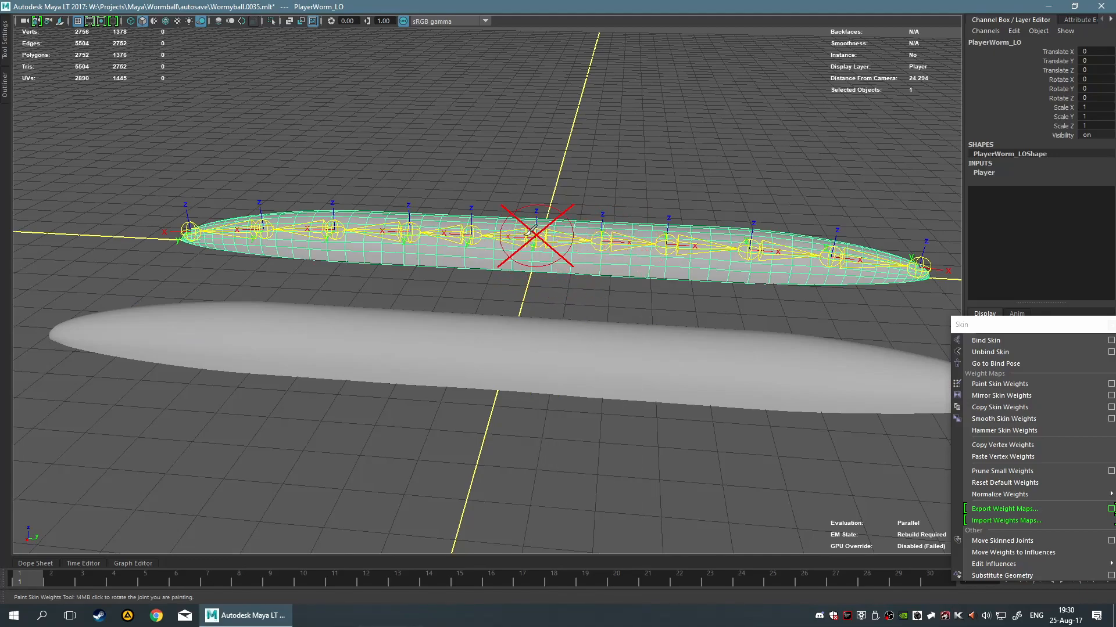
pyautogui.press('q')
pyautogui.scroll(-3, 616, 290)
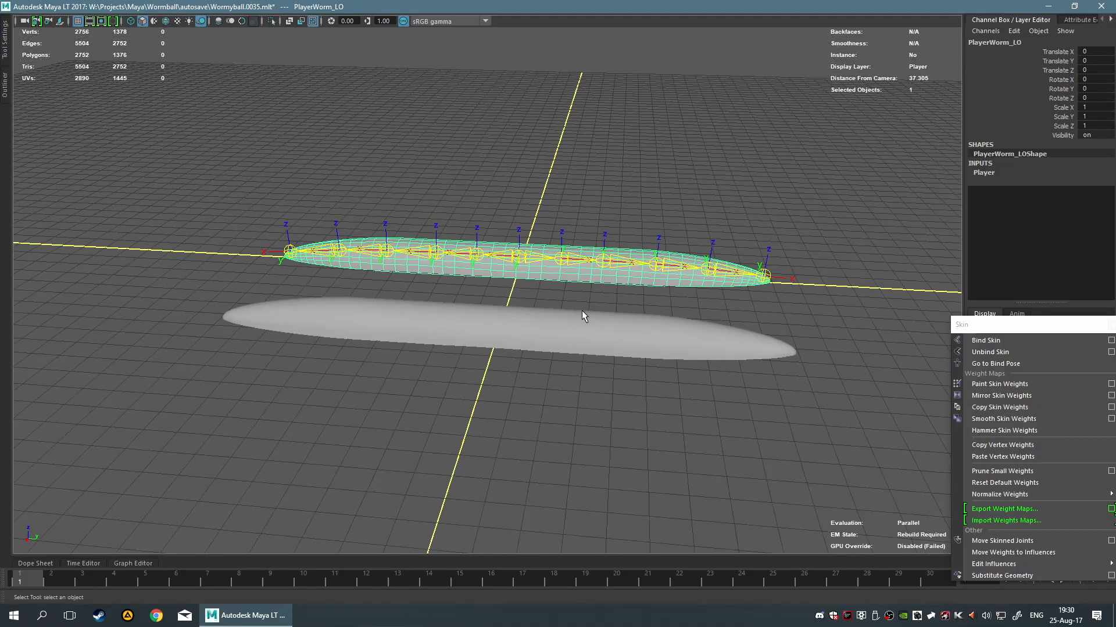
# Isolate PlayerWorm_LO in the viewport so the proxy and the skeleton are out of view.
pyautogui.click(568, 323)
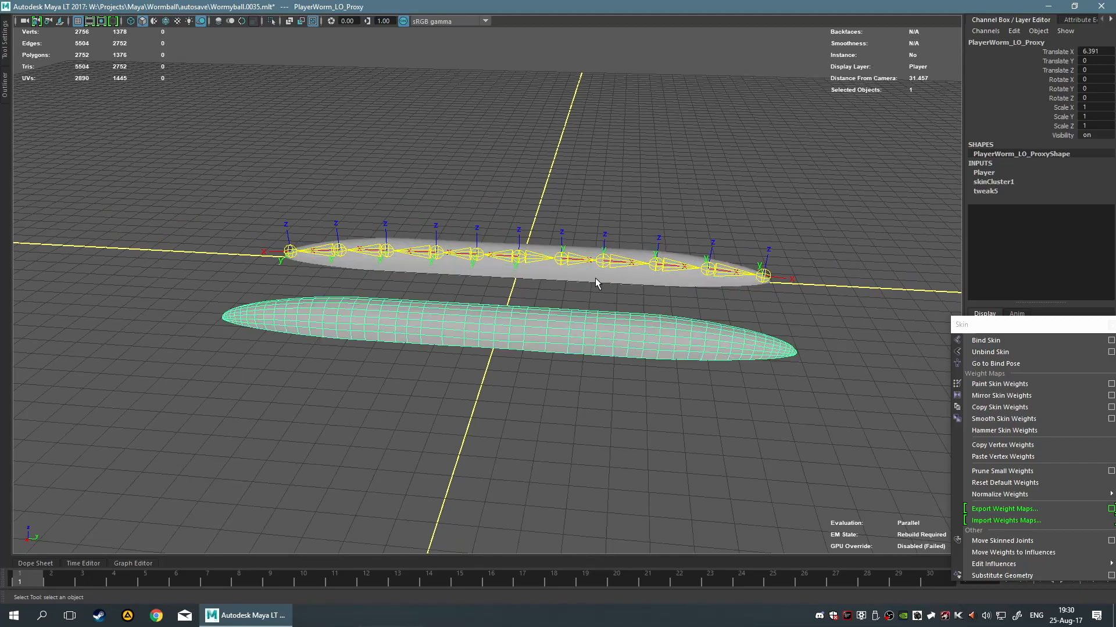
pyautogui.click(579, 287)
pyautogui.scroll(5, 492, 297)
pyautogui.click(555, 229)
pyautogui.keyDown('alt'); pyautogui.moveTo(555, 229); pyautogui.dragTo(684, 315); pyautogui.keyUp('alt')
pyautogui.hotkey('ctrl', '1')
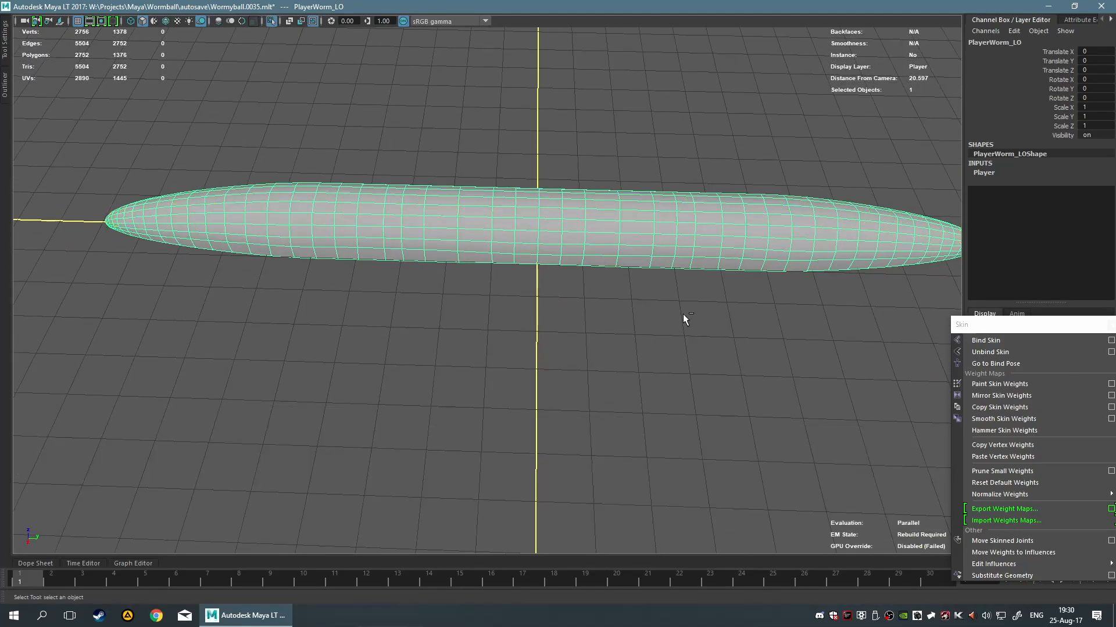
# Frame PlayerWorm_LO and clear working space by collapsing the channel box and closing the floating Skin menu.
pyautogui.press('f')
pyautogui.scroll(-5, 663, 347)
pyautogui.keyDown('alt'); pyautogui.moveTo(637, 345); pyautogui.dragTo(593, 308); pyautogui.keyUp('alt')
pyautogui.click(1009, 20)
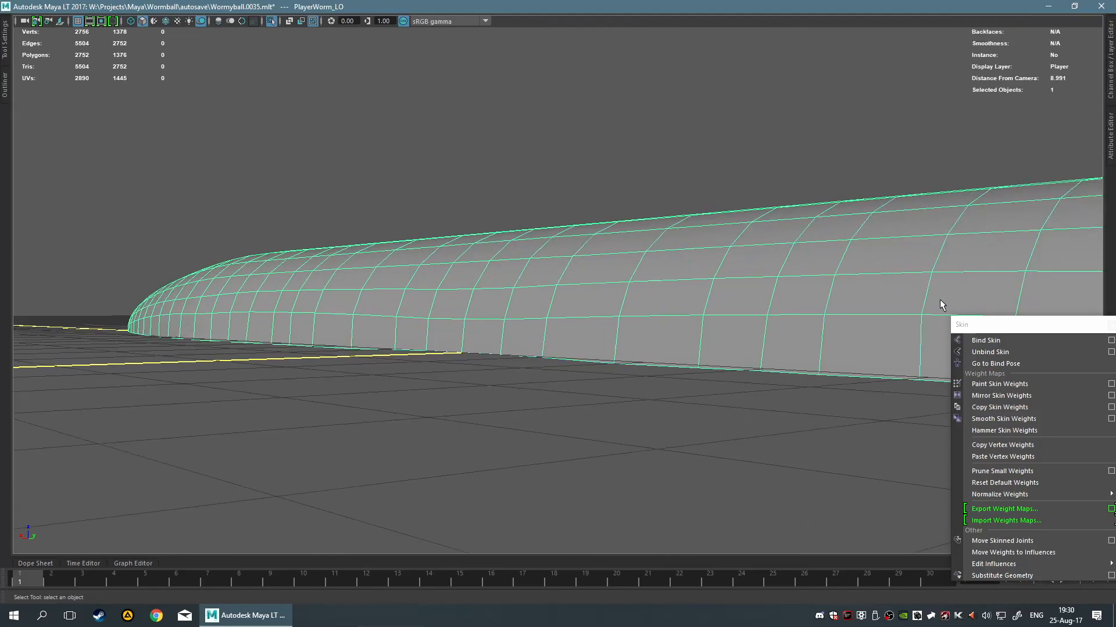
pyautogui.click(1110, 324)
# Examine the edge loops of PlayerWorm_LO around its middle section, from the underside and the side.
pyautogui.keyDown('alt'); pyautogui.moveTo(638, 298); pyautogui.dragTo(612, 273); pyautogui.keyUp('alt')
pyautogui.scroll(-5, 674, 316)
pyautogui.scroll(4, 602, 264)
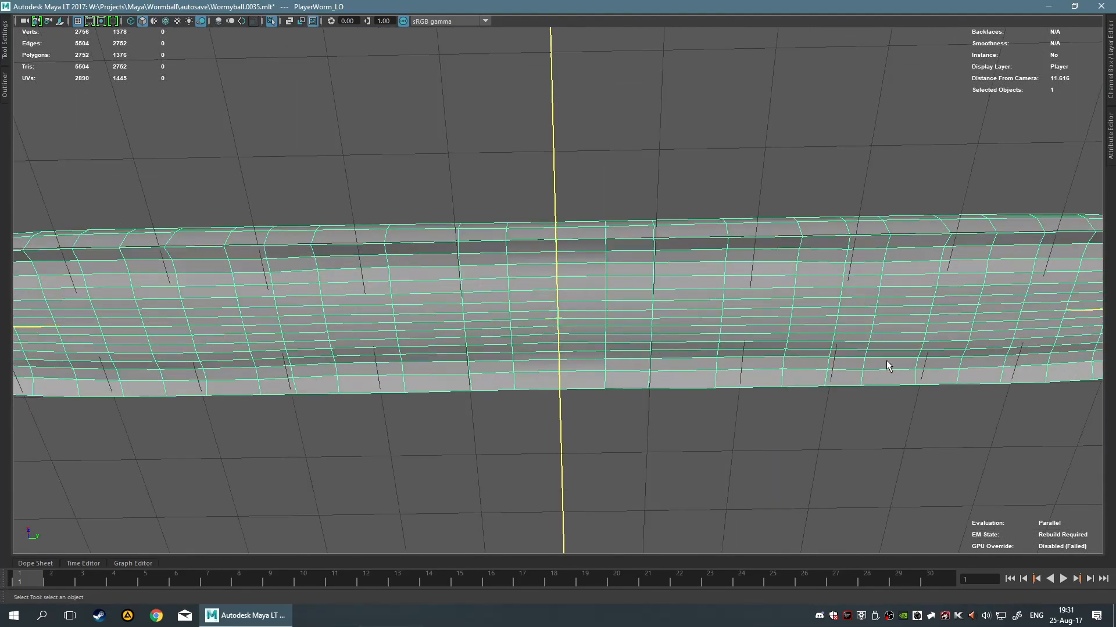
pyautogui.keyDown('alt'); pyautogui.moveTo(433, 332); pyautogui.dragTo(431, 368); pyautogui.keyUp('alt')
pyautogui.scroll(4, 562, 344)
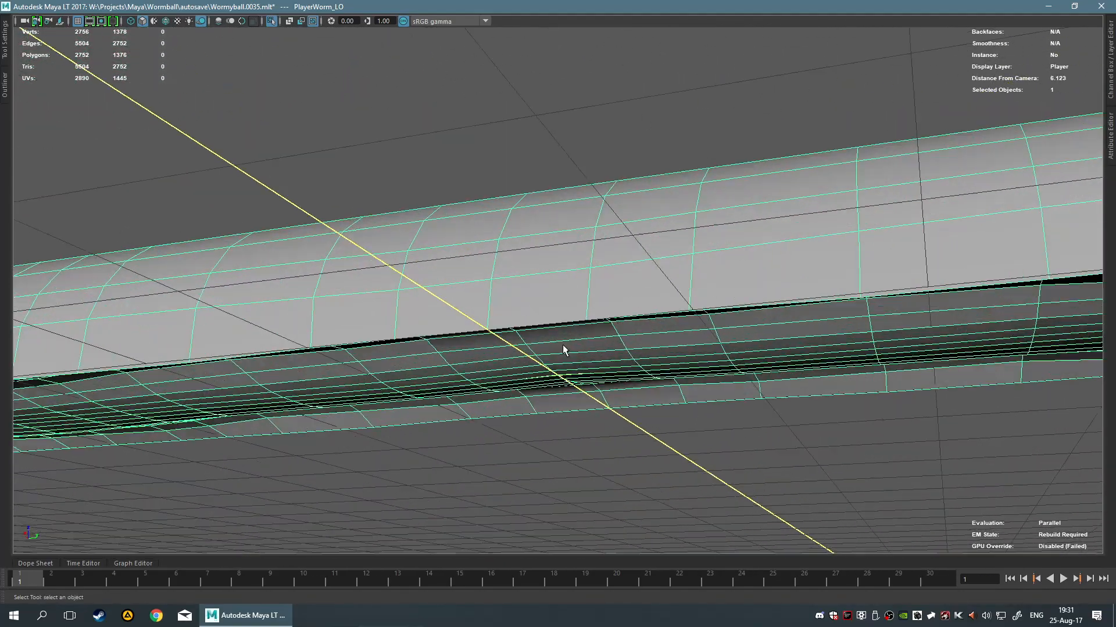
pyautogui.keyDown('alt'); pyautogui.moveTo(678, 376); pyautogui.dragTo(734, 418); pyautogui.keyUp('alt')
pyautogui.scroll(-4, 713, 393)
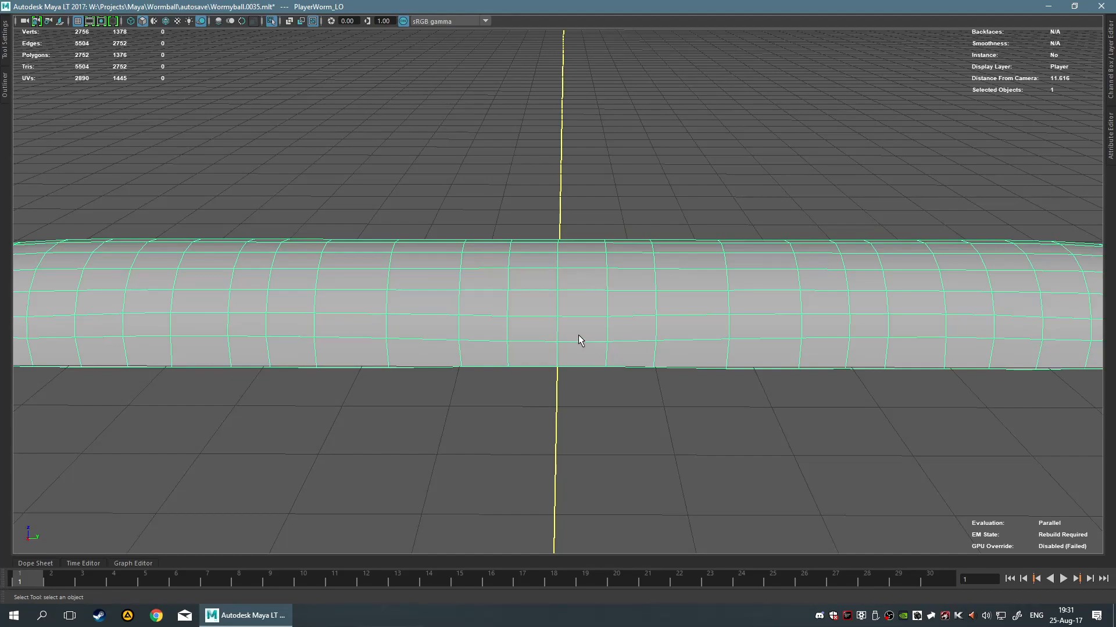
# Assign a new Phong material to PlayerWorm_LO.
pyautogui.rightClick(626, 335)
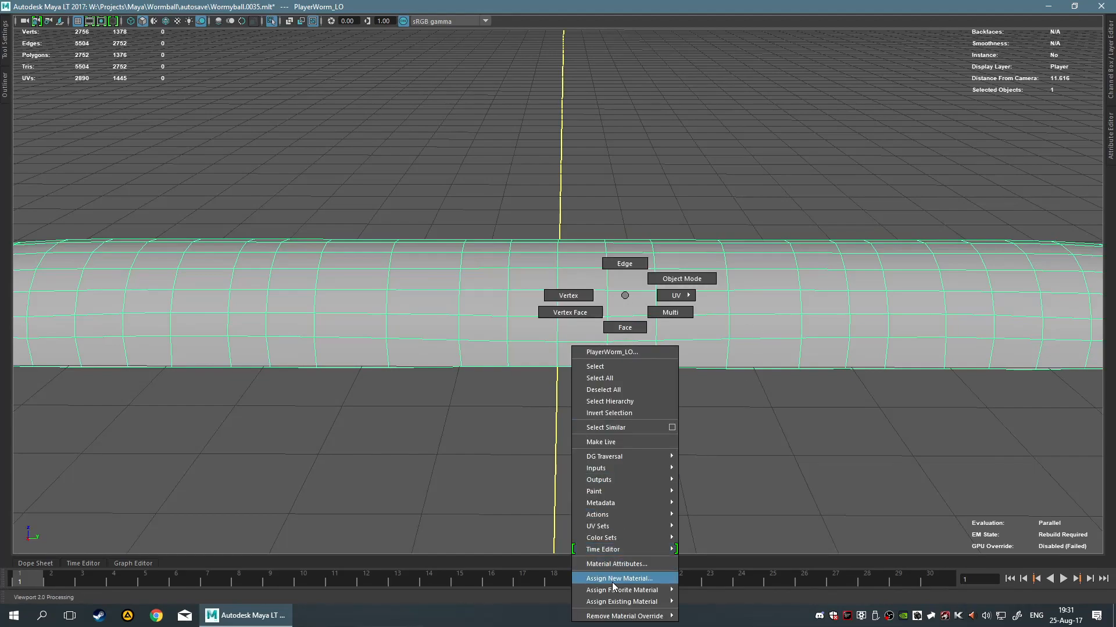
pyautogui.moveTo(646, 590)
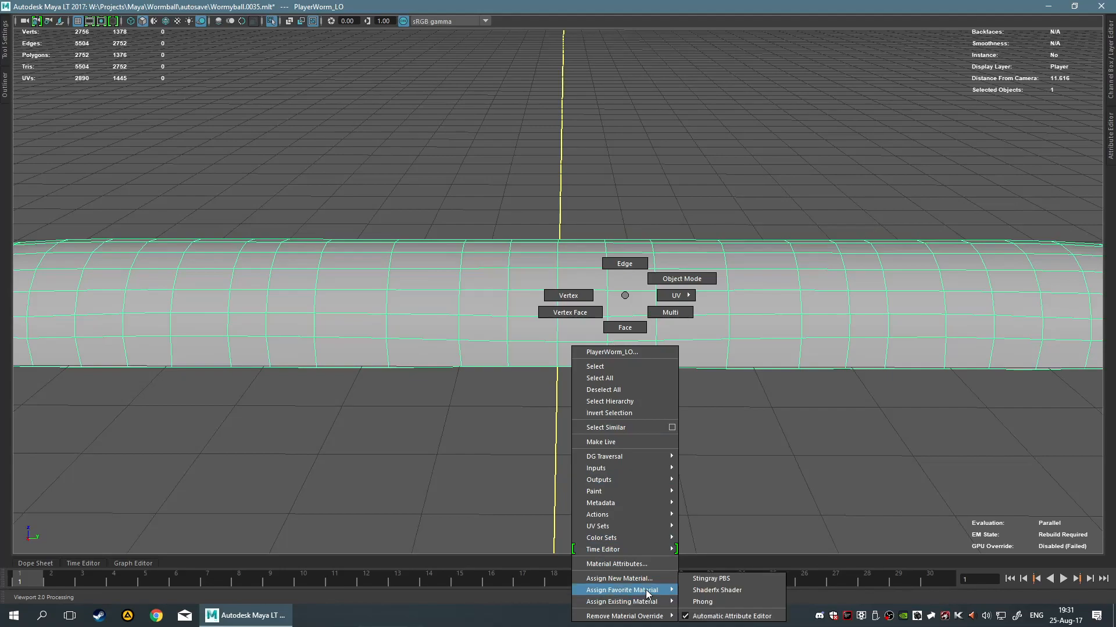
pyautogui.click(647, 576)
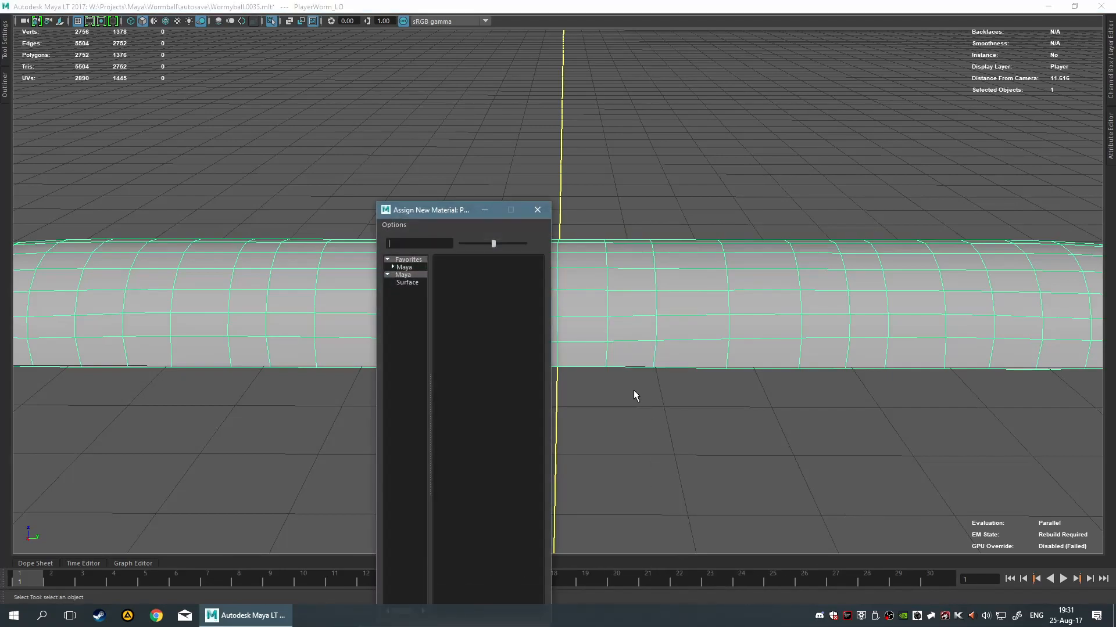
pyautogui.click(477, 360)
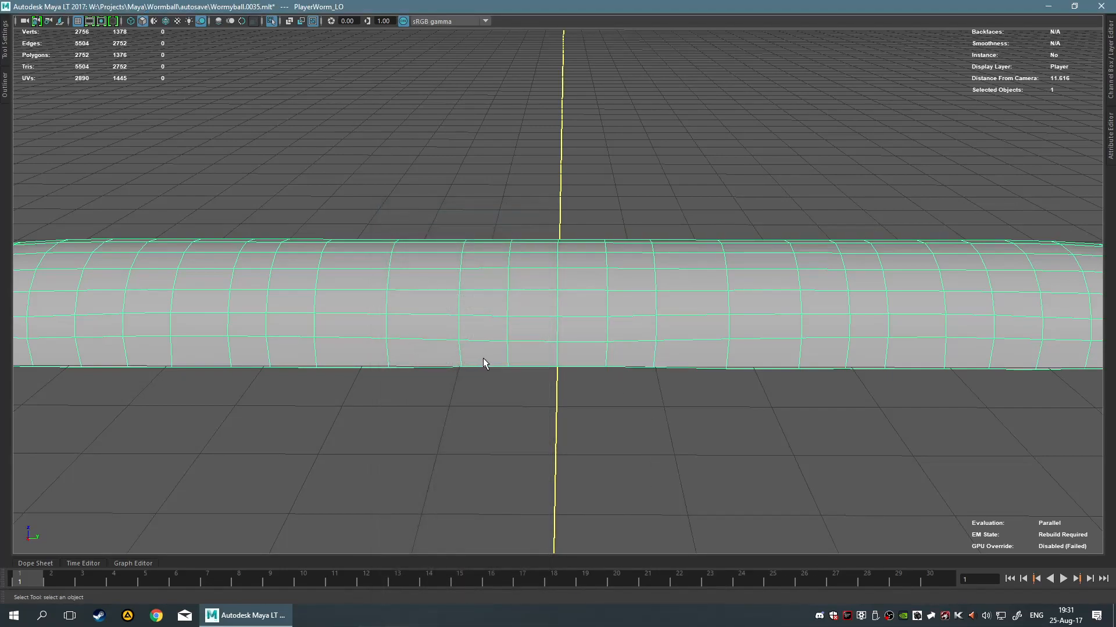
# Connect a File texture node to the Color attribute of the worm's new Phong material.
pyautogui.click(1111, 90)
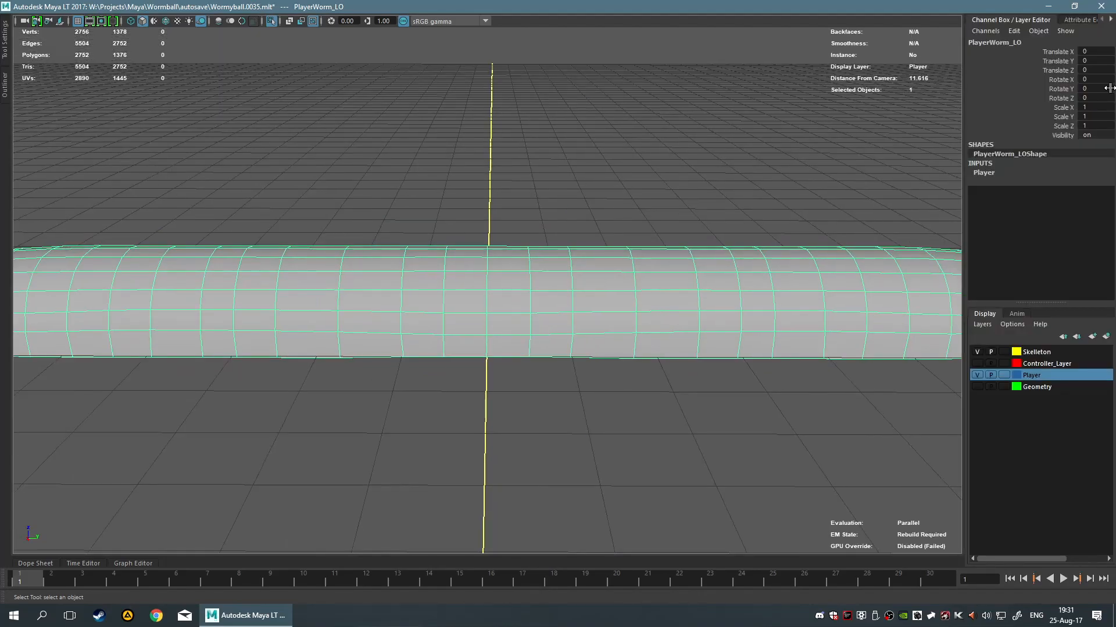
pyautogui.click(1067, 23)
pyautogui.scroll(-3, 1052, 51)
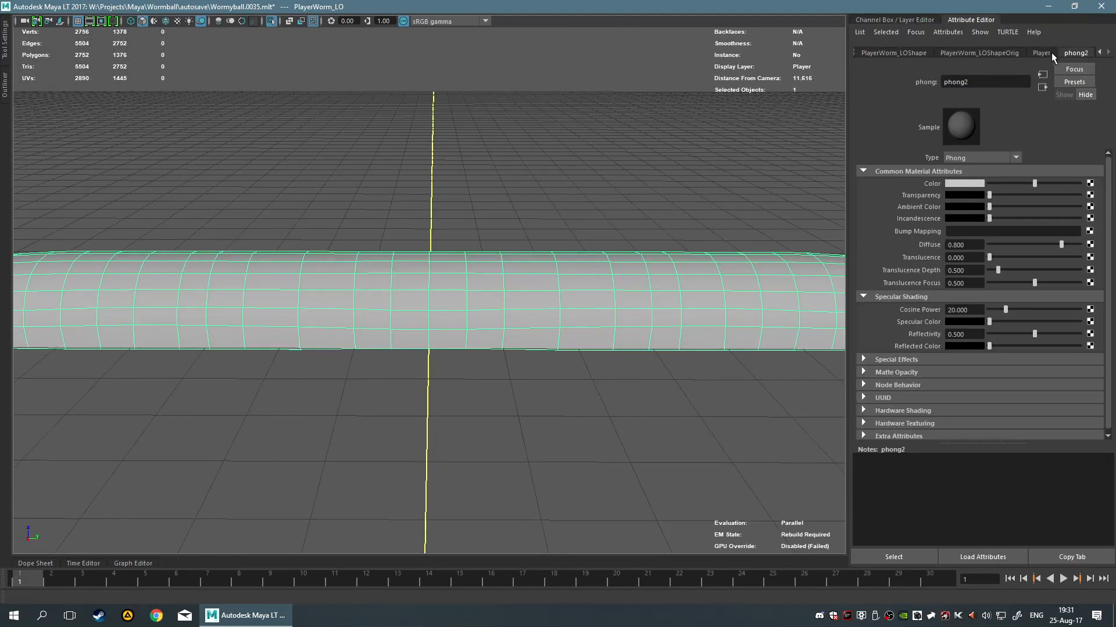
pyautogui.click(1090, 184)
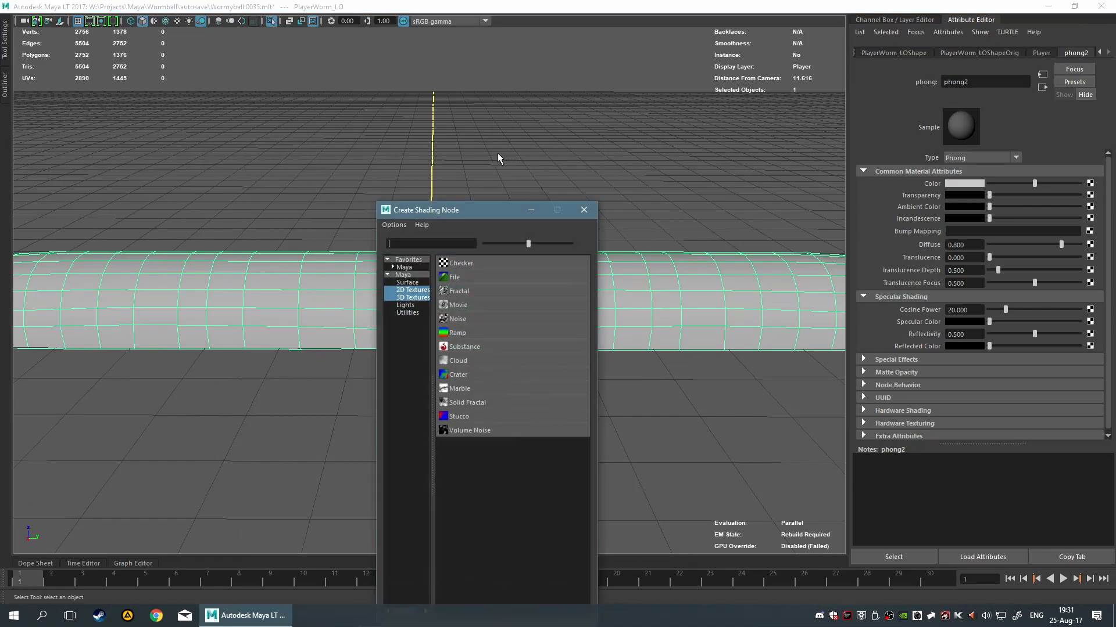
pyautogui.click(453, 278)
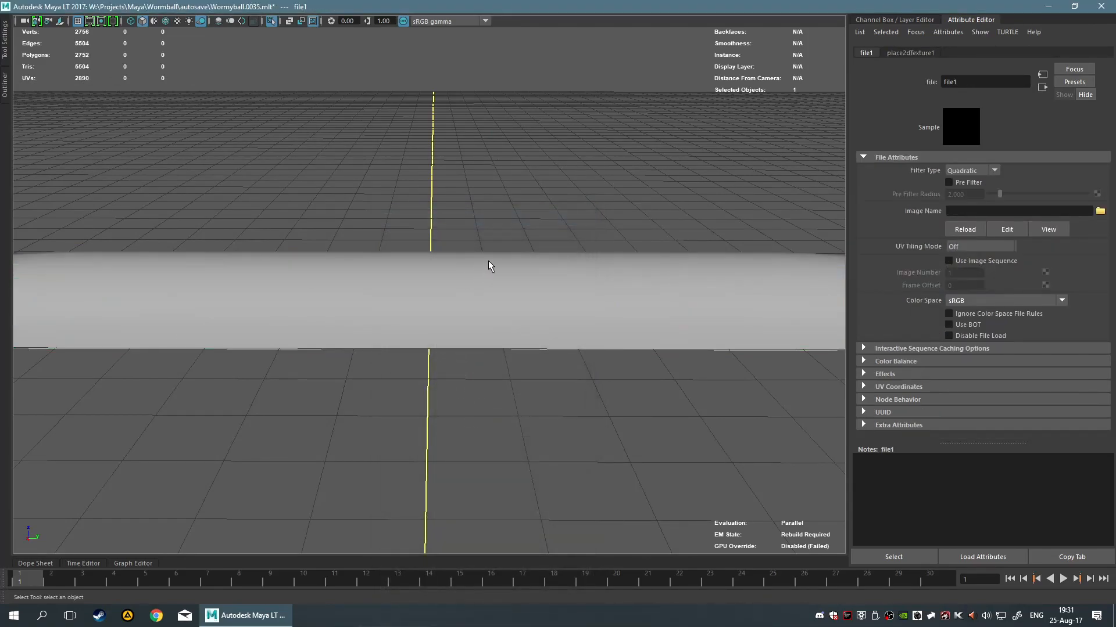
# Load Wood.jpg from the project's images\Textures folder into the file texture node.
pyautogui.click(1100, 211)
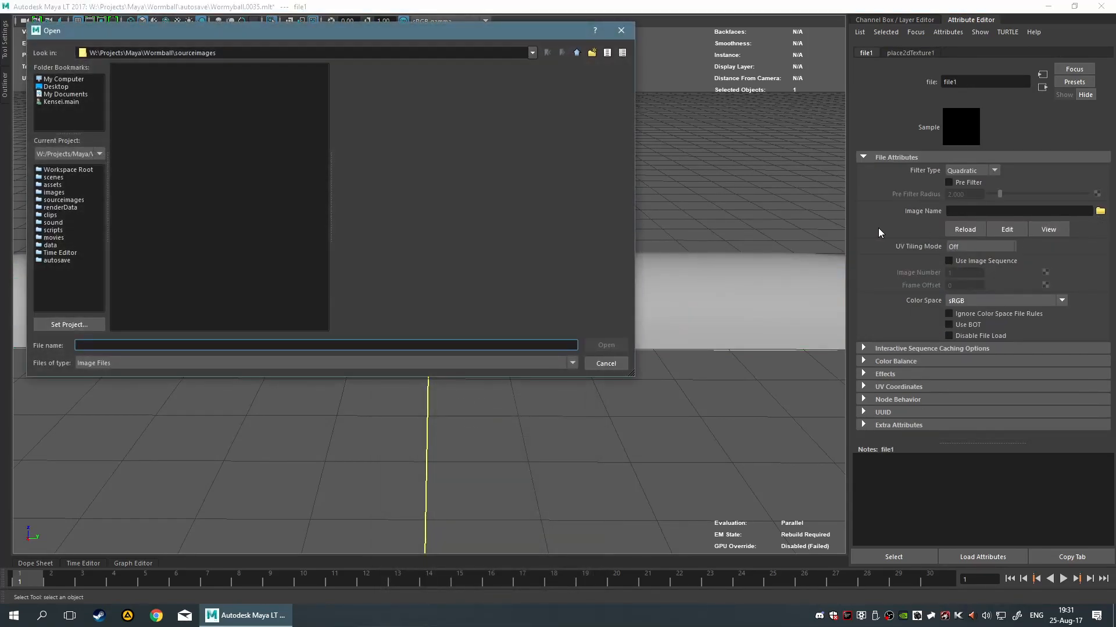
pyautogui.click(50, 193)
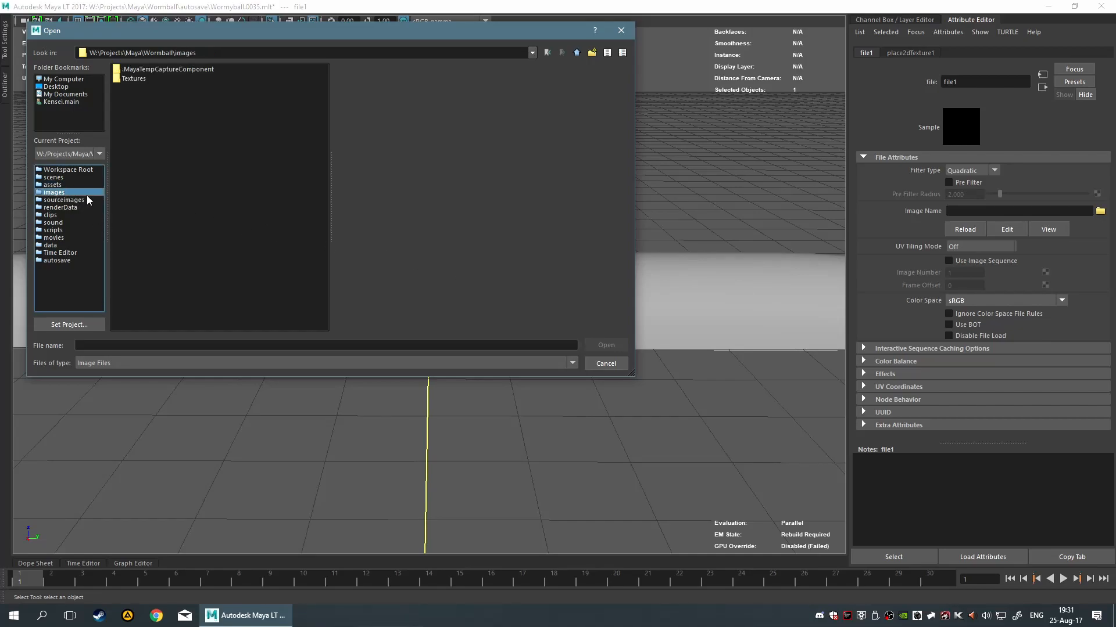
pyautogui.doubleClick(136, 79)
pyautogui.doubleClick(144, 79)
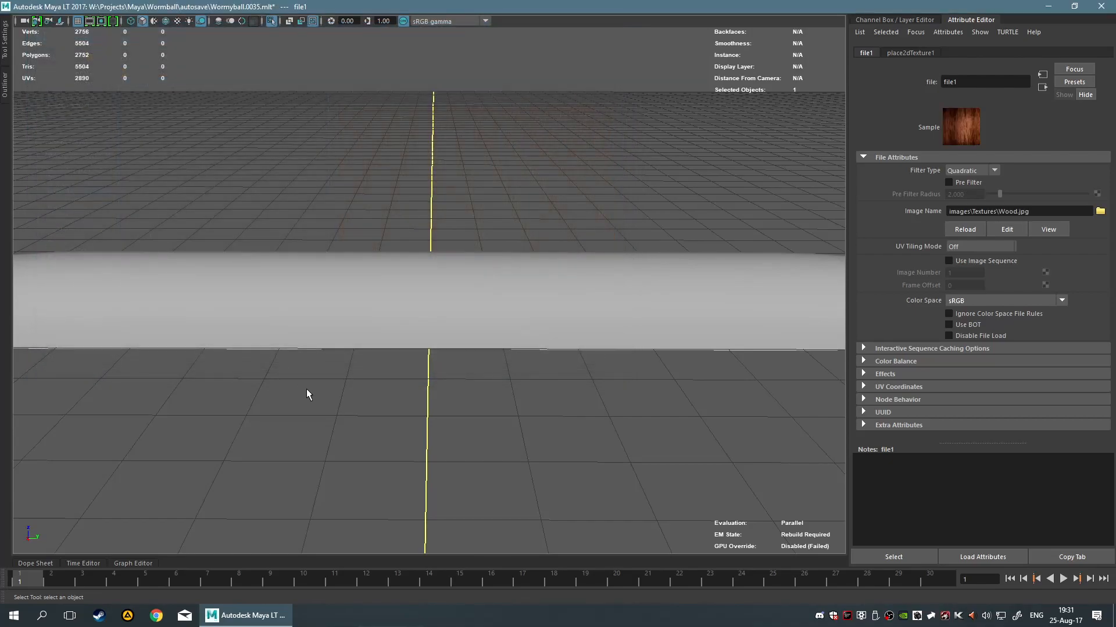
# Turn on textured shading in the viewport and check the wood texture on the deselected worm.
pyautogui.click(630, 426)
pyautogui.click(430, 312)
pyautogui.press('6')
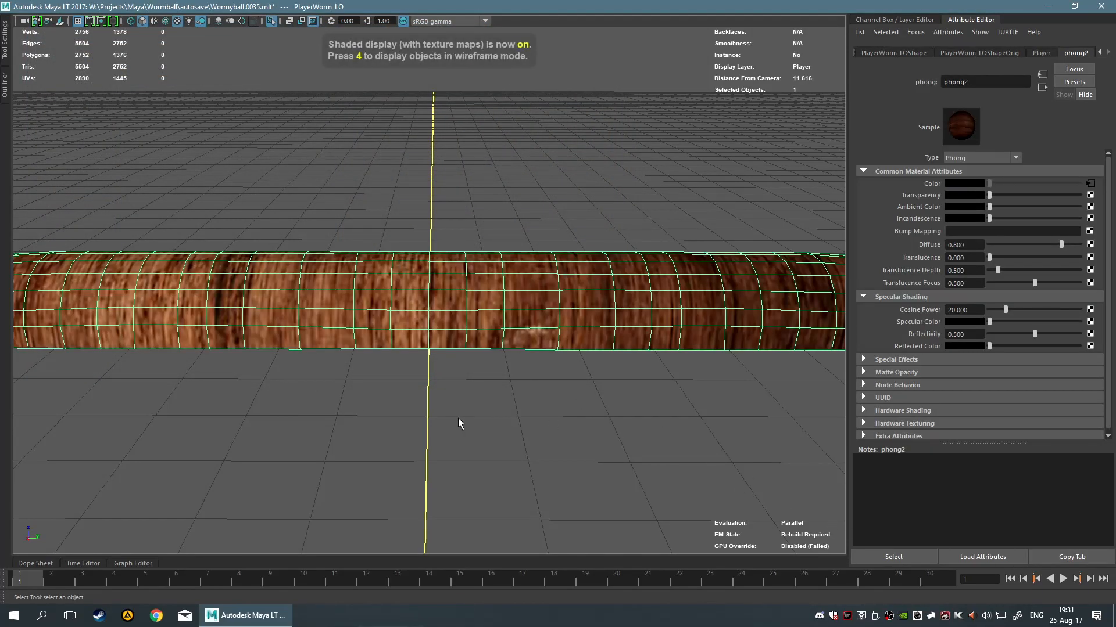
pyautogui.click(479, 419)
pyautogui.keyDown('alt'); pyautogui.moveTo(478, 418); pyautogui.dragTo(458, 404); pyautogui.keyUp('alt')
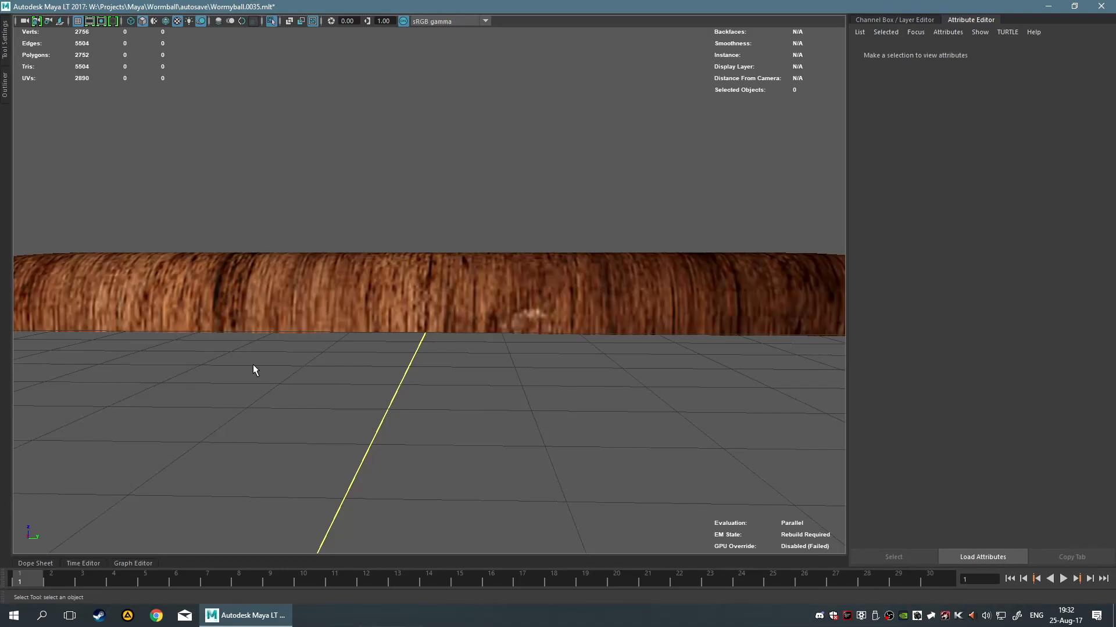
# Open the UV Editor for PlayerWorm_LO and place its window beside the textured mesh for comparison.
pyautogui.hotkey('ctrl', 'a')
pyautogui.moveTo(514, 381)
pyautogui.keyDown('alt'); pyautogui.mouseDown()
pyautogui.moveTo(503, 401)
pyautogui.moveTo(504, 385)
pyautogui.mouseUp(); pyautogui.keyUp('alt')
pyautogui.scroll(-5, 507, 391)
pyautogui.click(505, 317)
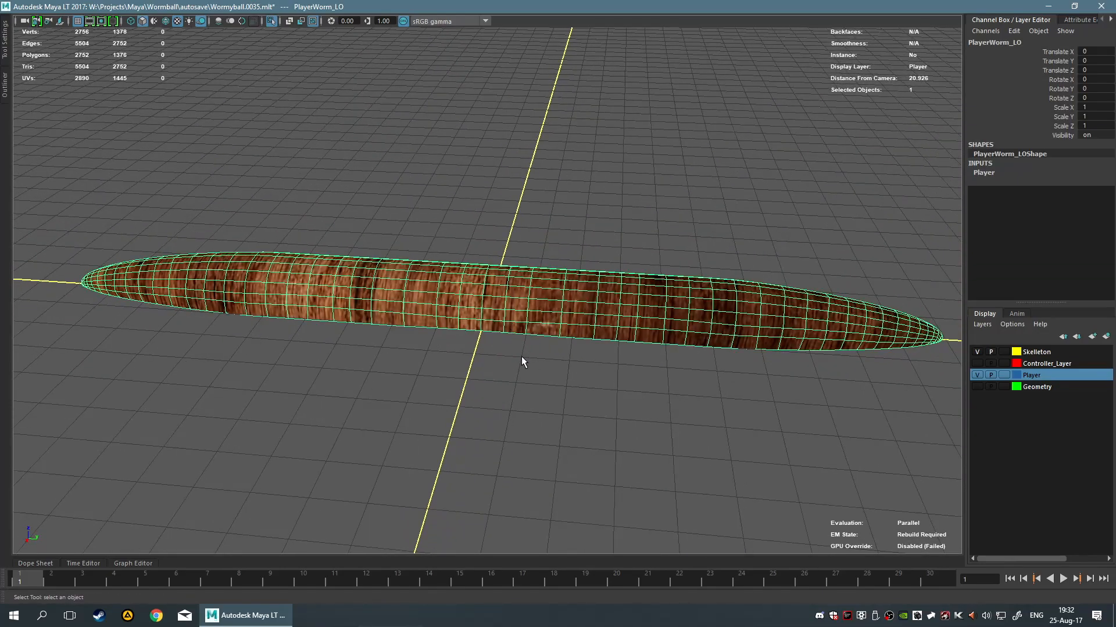
pyautogui.press('space')
pyautogui.click(584, 388)
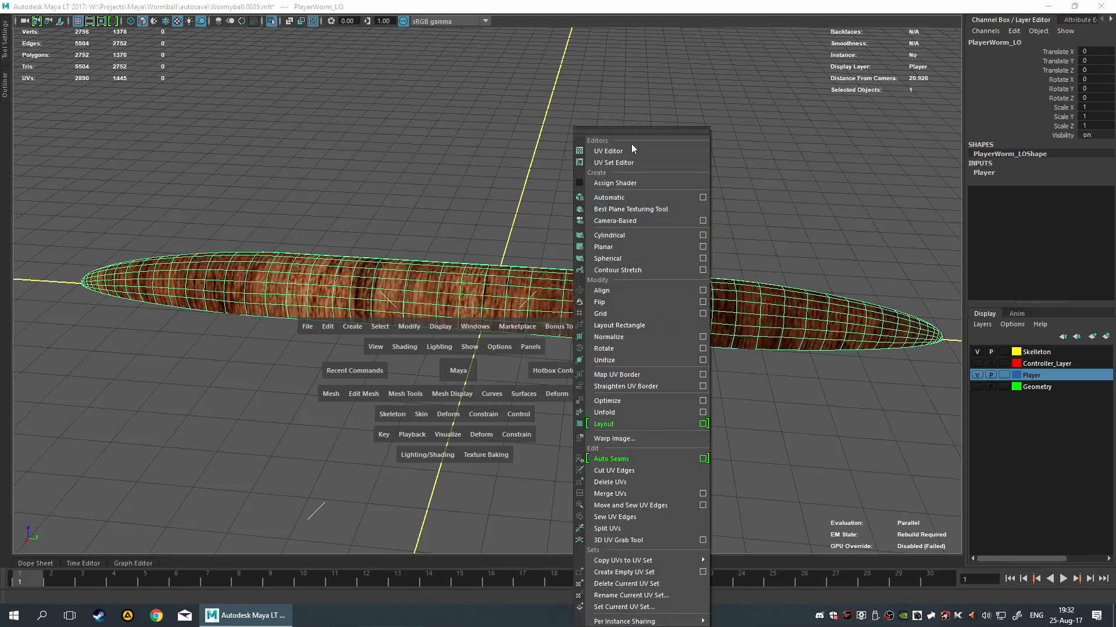
pyautogui.click(628, 151)
pyautogui.scroll(2, 686, 278)
pyautogui.keyDown('alt'); pyautogui.moveTo(678, 296); pyautogui.dragTo(647, 304, button='middle'); pyautogui.keyUp('alt')
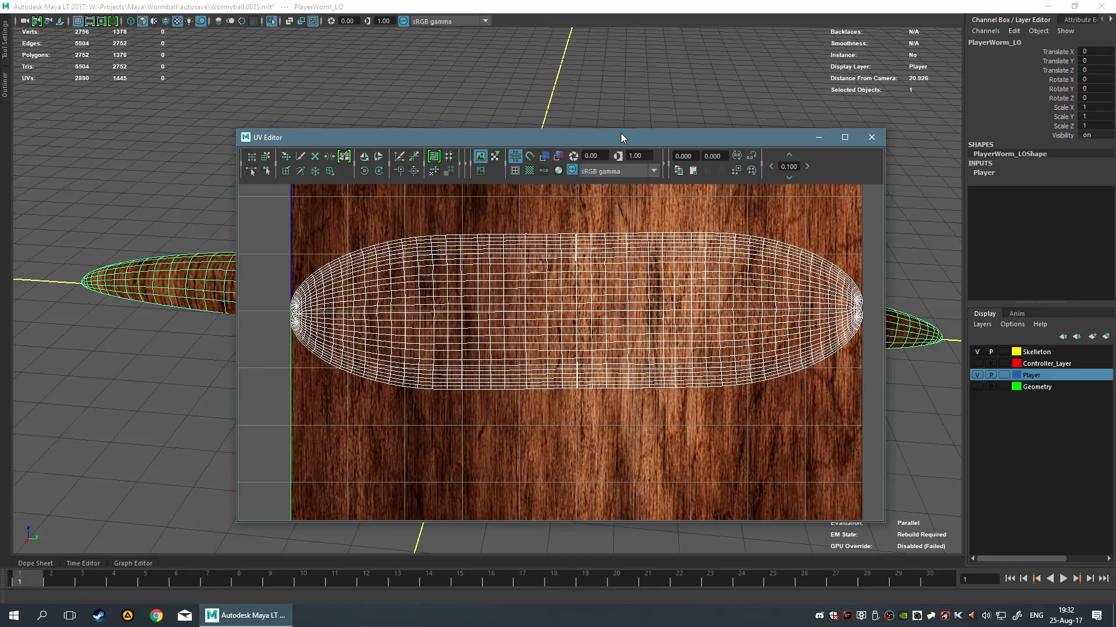
pyautogui.moveTo(621, 134); pyautogui.dragTo(876, 57)
pyautogui.keyDown('alt'); pyautogui.moveTo(369, 285); pyautogui.dragTo(345, 298); pyautogui.keyUp('alt')
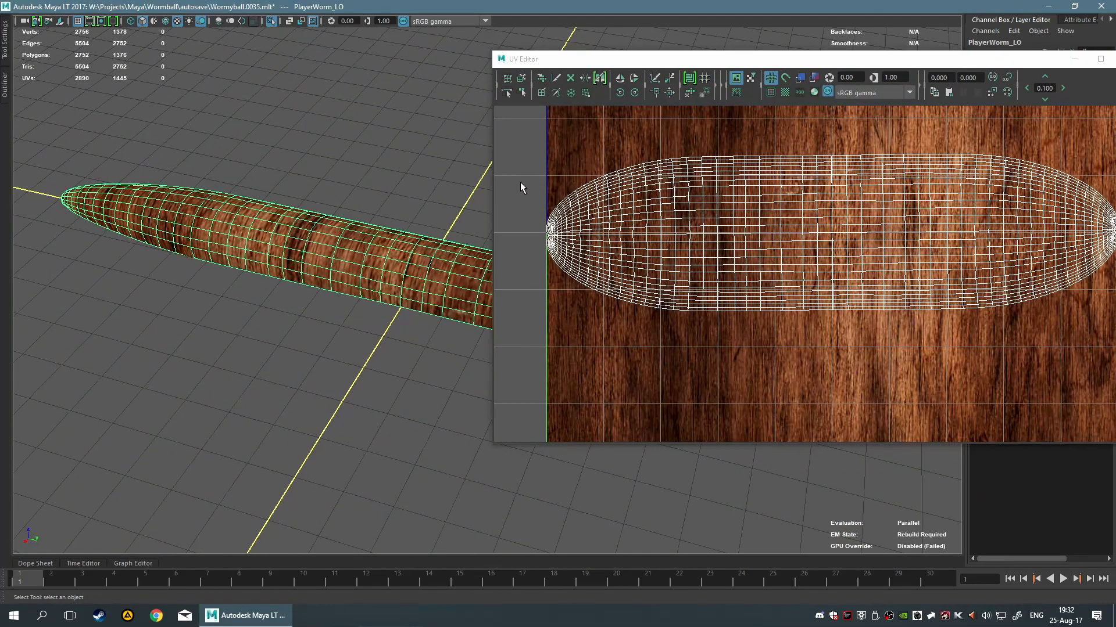
# Compare the wood texture on the worm's body with its UV layout, and close the UV Editor.
pyautogui.scroll(5, 360, 270)
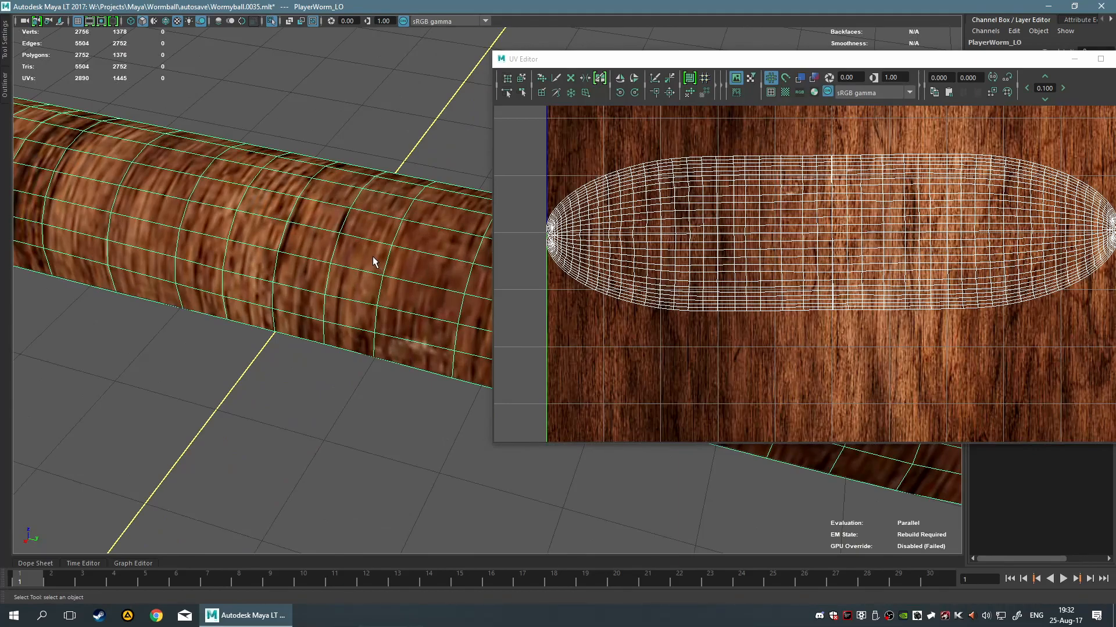
pyautogui.scroll(1, 373, 254)
pyautogui.scroll(-2, 373, 250)
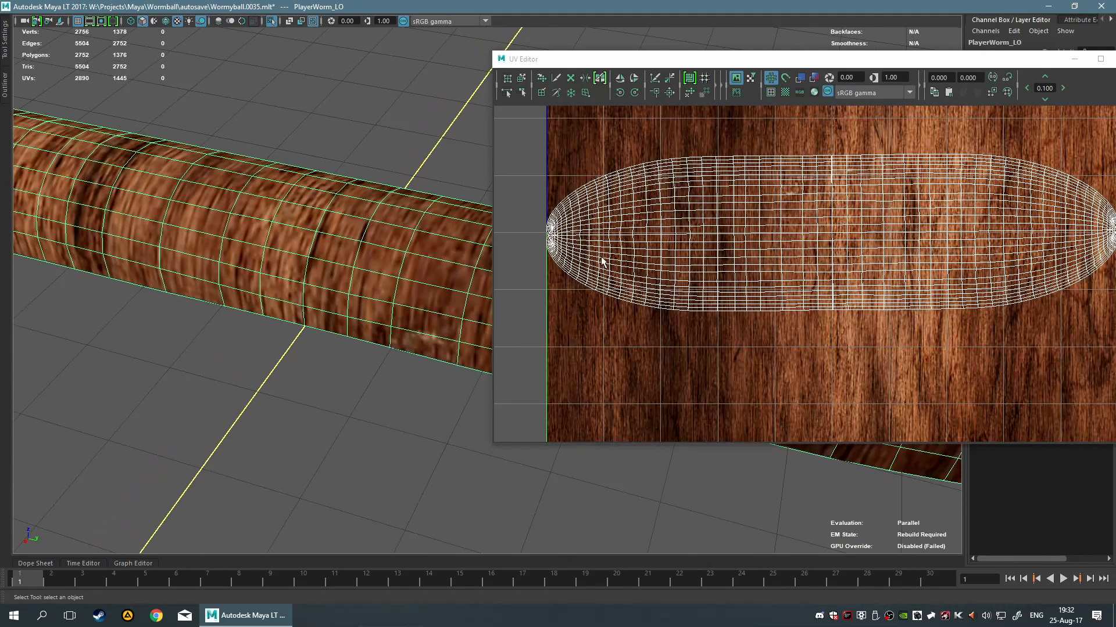
pyautogui.scroll(-3, 774, 219)
pyautogui.scroll(-3, 778, 227)
pyautogui.scroll(3, 782, 236)
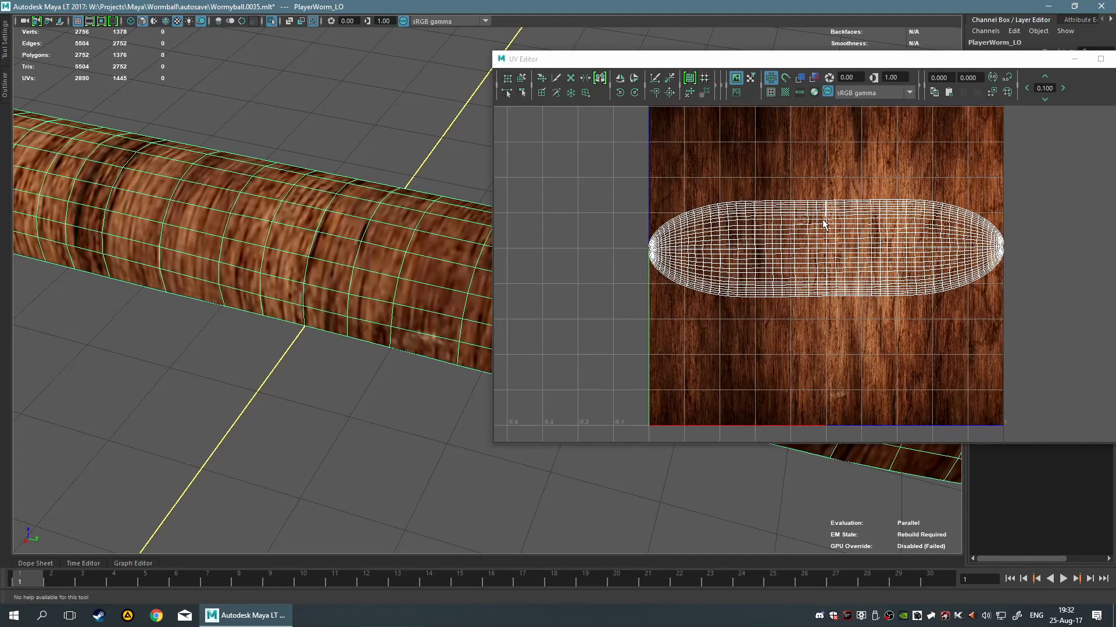
pyautogui.moveTo(276, 206)
pyautogui.keyDown('alt'); pyautogui.mouseDown()
pyautogui.moveTo(358, 158)
pyautogui.moveTo(262, 162)
pyautogui.moveTo(326, 186)
pyautogui.moveTo(285, 192)
pyautogui.mouseUp(); pyautogui.keyUp('alt')
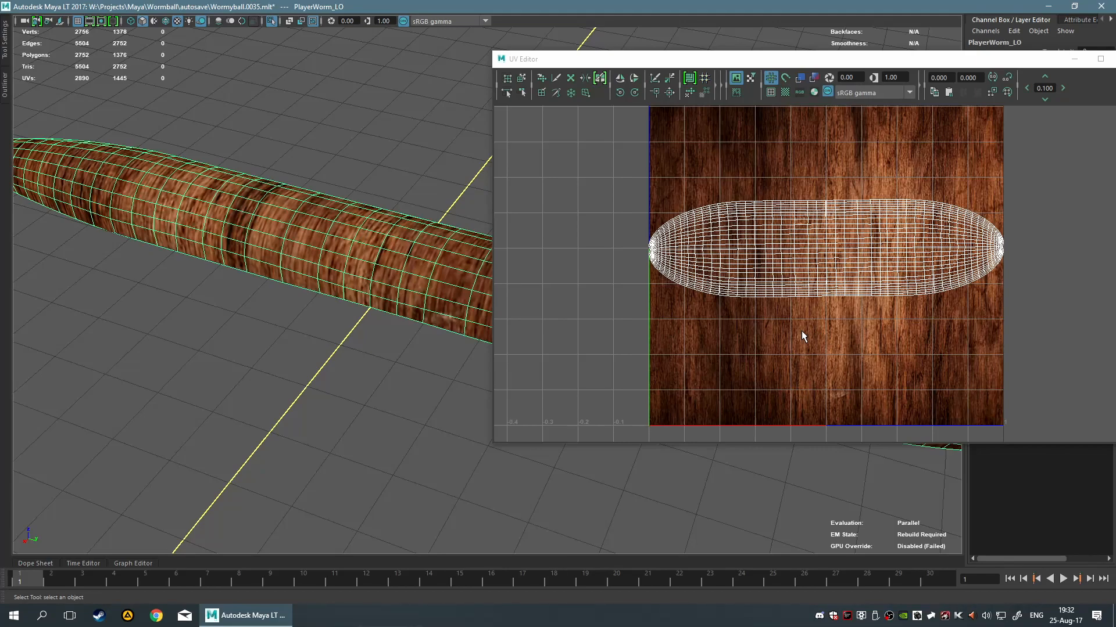
pyautogui.moveTo(985, 64); pyautogui.dragTo(660, 86)
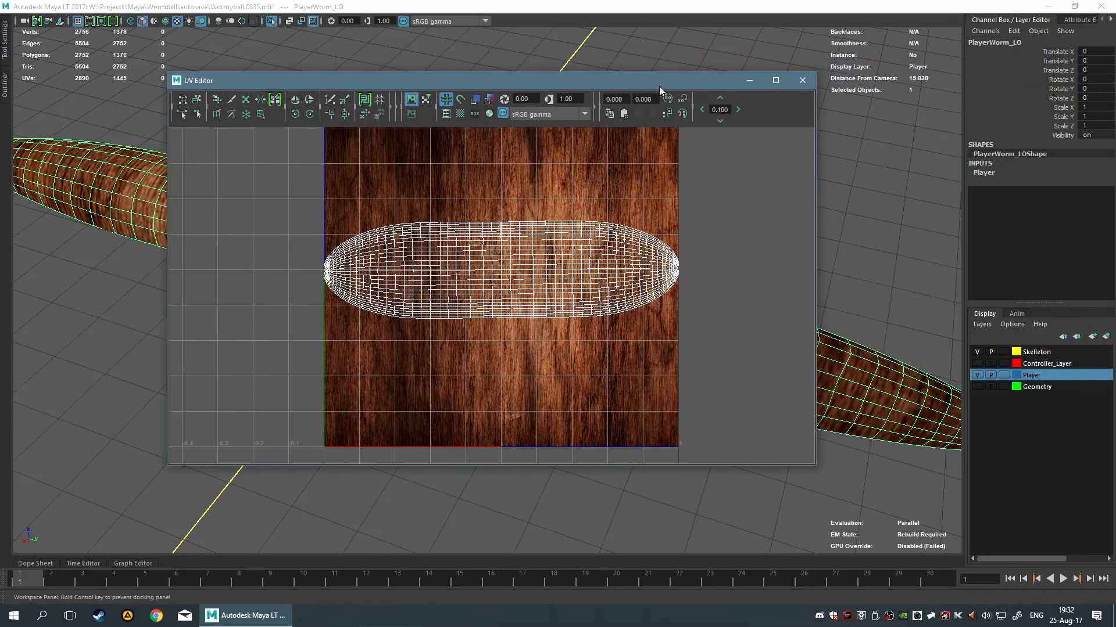
pyautogui.click(801, 87)
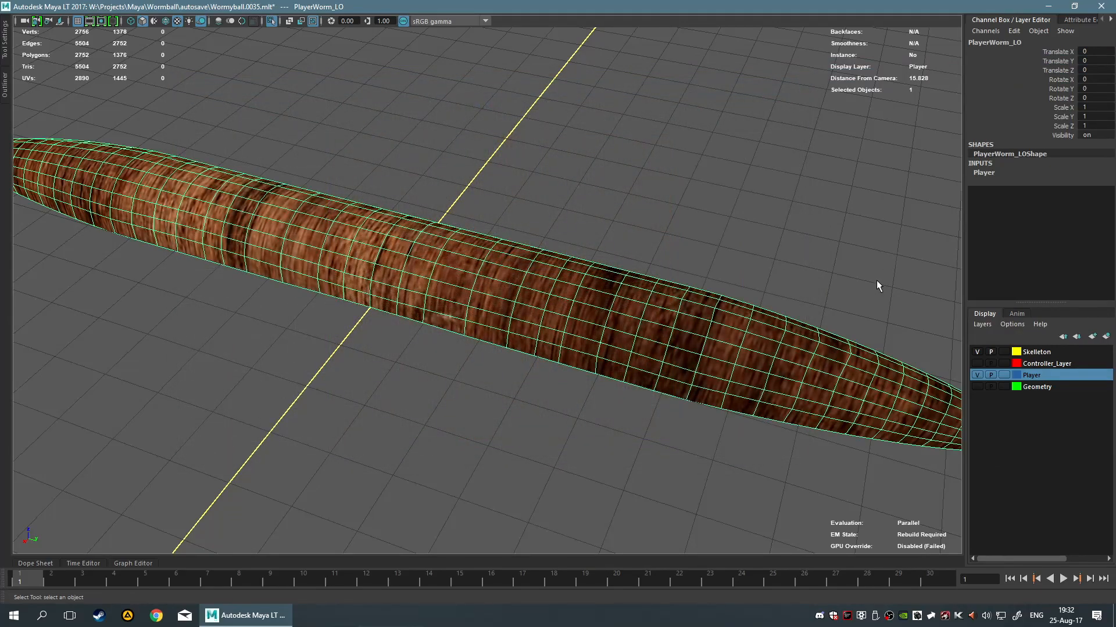
# Switch PlayerWorm_LO to vertex selection and select a single vertex on the side of its mid-body.
pyautogui.keyDown('alt'); pyautogui.moveTo(411, 189); pyautogui.dragTo(441, 191); pyautogui.keyUp('alt')
pyautogui.keyDown('alt'); pyautogui.moveTo(441, 191); pyautogui.dragTo(510, 162, button='middle'); pyautogui.keyUp('alt')
pyautogui.scroll(5, 510, 161)
pyautogui.moveTo(510, 162)
pyautogui.keyDown('alt'); pyautogui.mouseDown()
pyautogui.moveTo(500, 189)
pyautogui.moveTo(521, 169)
pyautogui.mouseUp(); pyautogui.keyUp('alt')
pyautogui.scroll(4, 507, 249)
pyautogui.rightClick(507, 248)
pyautogui.moveTo(506, 247); pyautogui.dragTo(448, 254, button='right')
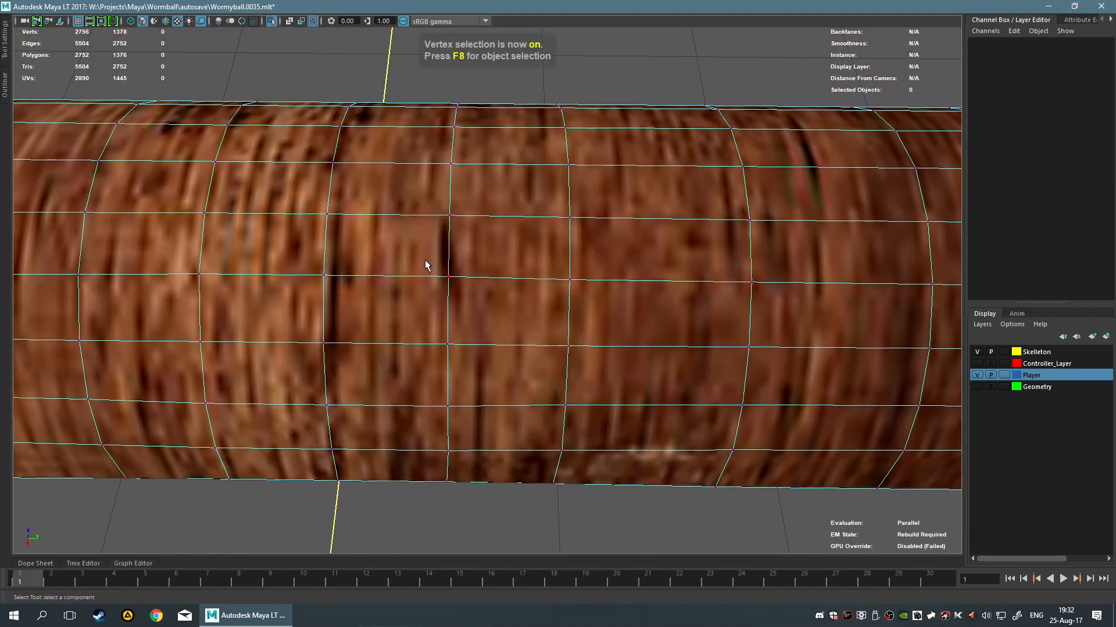
pyautogui.click(423, 261)
# Try to slide the selected vertex lengthwise along the worm to the neighbouring edge loop, and undo the move.
pyautogui.press('w')
pyautogui.moveTo(424, 278); pyautogui.dragTo(710, 299)
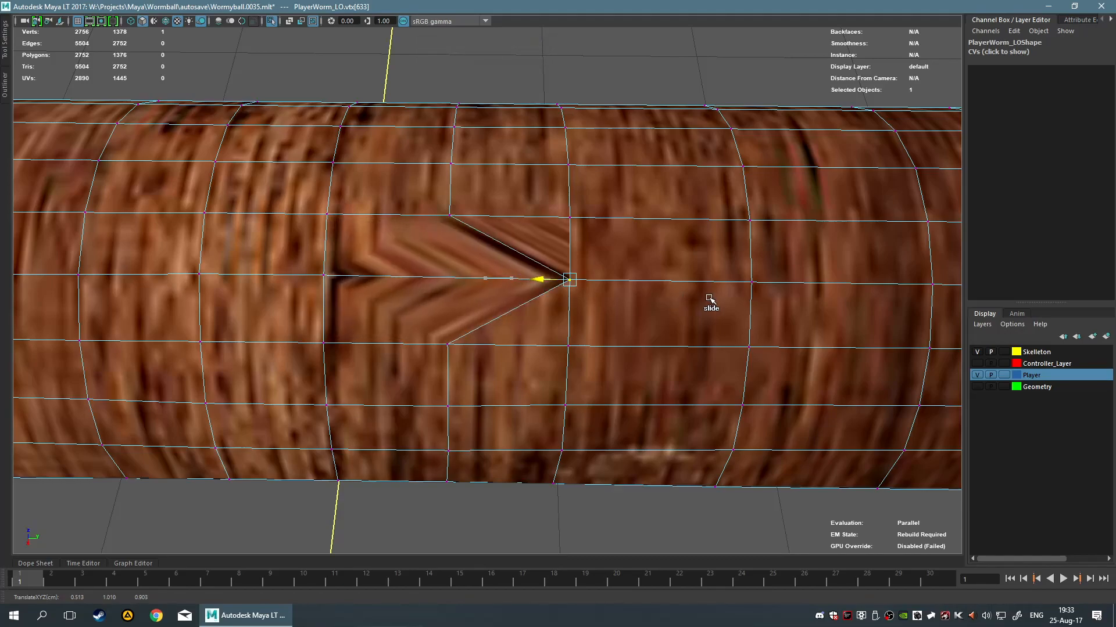
pyautogui.hotkey('ctrl', 'z')
# Turn on soft selection around the mid-body vertex, adjust its falloff, and try moving it lengthwise along the worm.
pyautogui.scroll(-2, 546, 296)
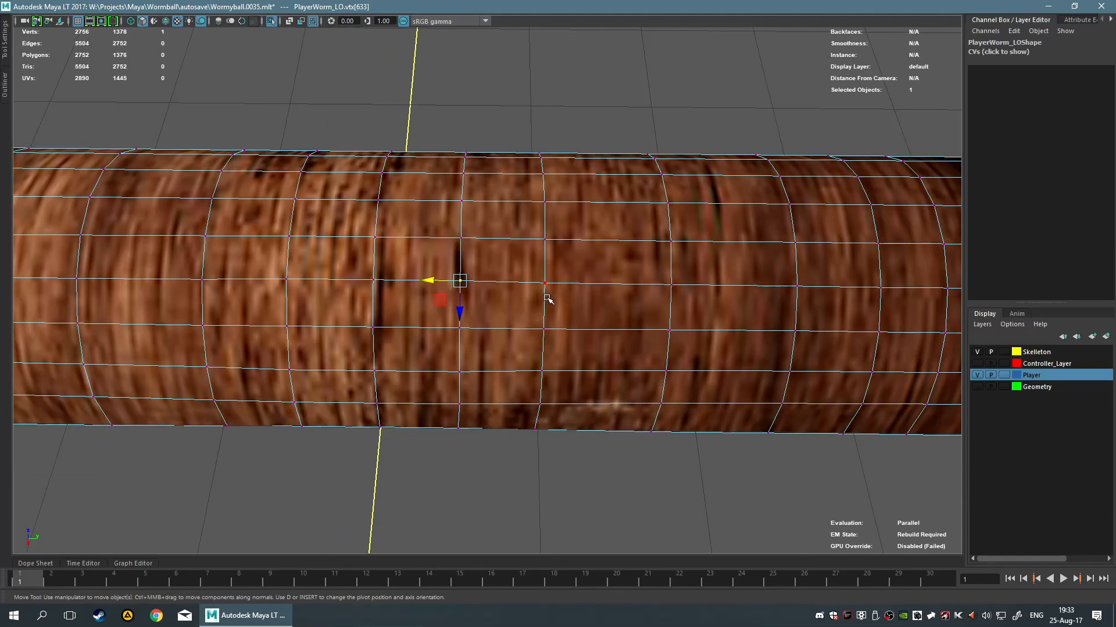
pyautogui.press('b')
pyautogui.moveTo(506, 291); pyautogui.dragTo(706, 299)
pyautogui.moveTo(425, 283); pyautogui.dragTo(562, 281)
pyautogui.keyDown('shift'); pyautogui.moveTo(436, 282); pyautogui.dragTo(583, 359, button='middle'); pyautogui.keyUp('shift')
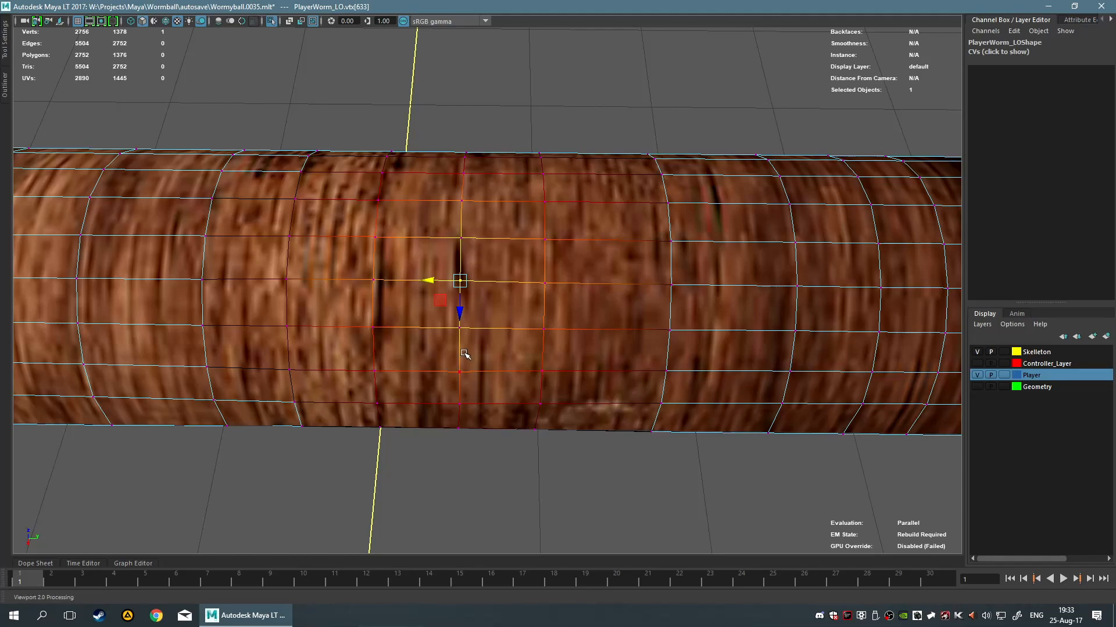
# Turn off soft selection and set the Move tool's transform constraint to Off.
pyautogui.press('q')
pyautogui.press('b')
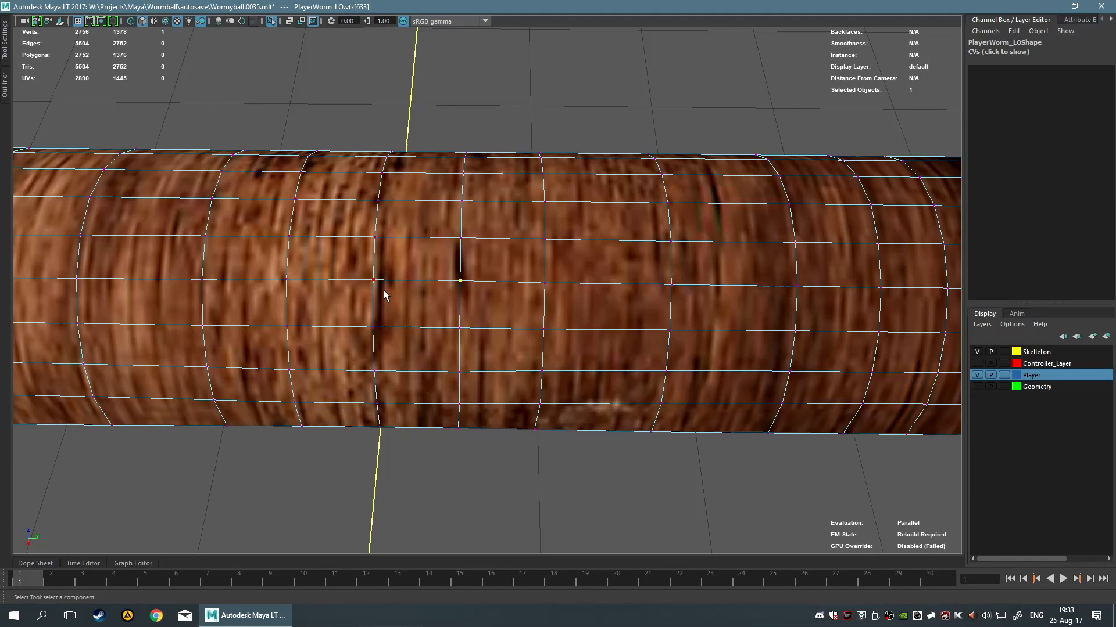
pyautogui.press('w')
pyautogui.click(456, 281)
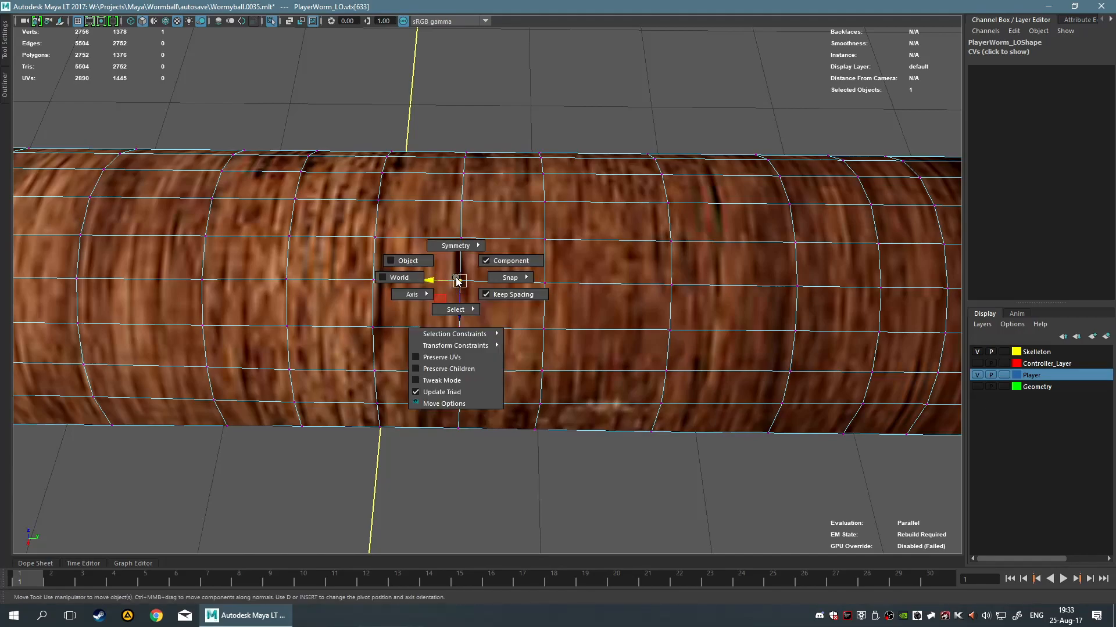
pyautogui.moveTo(473, 350)
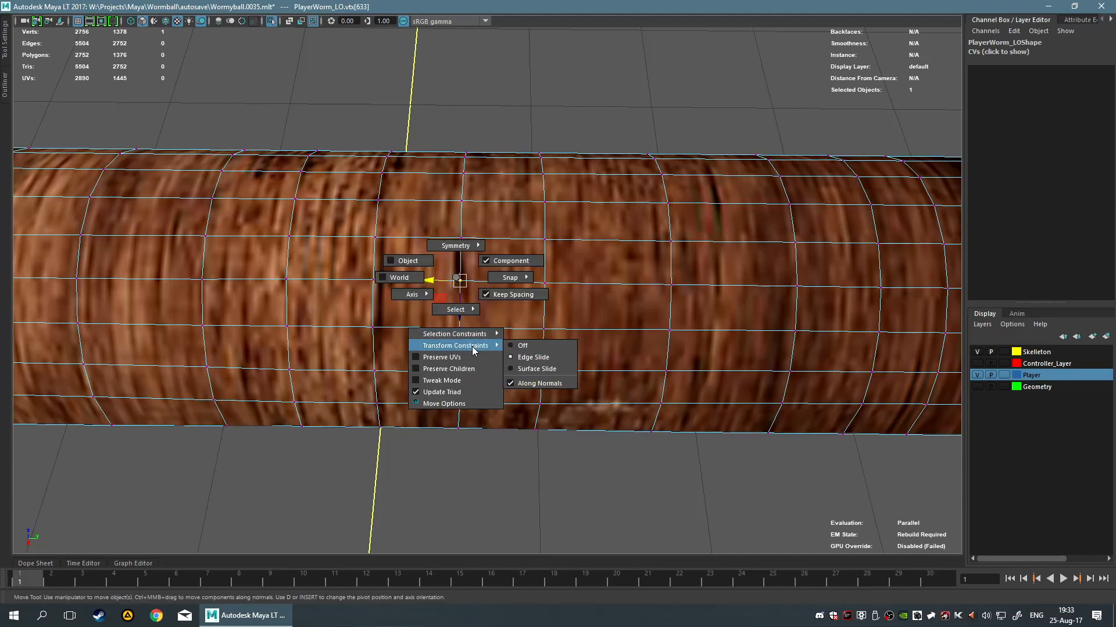
pyautogui.click(520, 345)
# Try moving the selected vertex near the worm's middle, and undo the move.
pyautogui.keyDown('alt'); pyautogui.moveTo(523, 351); pyautogui.dragTo(383, 253); pyautogui.keyUp('alt')
pyautogui.moveTo(383, 194); pyautogui.dragTo(410, 225)
pyautogui.hotkey('ctrl', 'z')
pyautogui.keyDown('alt'); pyautogui.moveTo(286, 349); pyautogui.dragTo(413, 336); pyautogui.keyUp('alt')
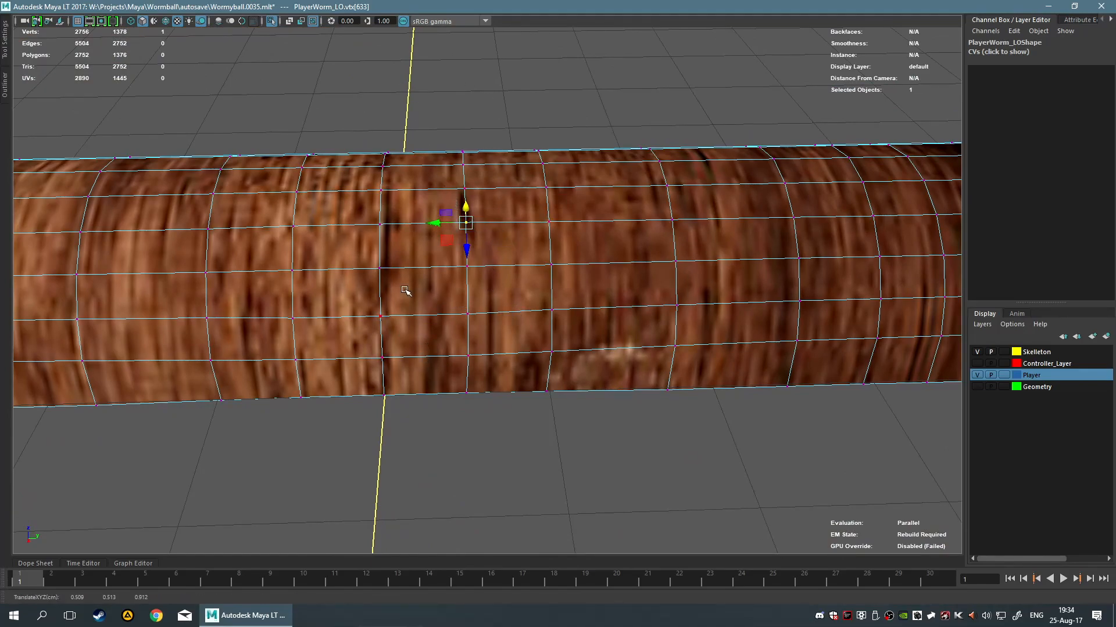
# Leave the unfinished Multi-Cut and enable Object Y symmetry for the worm mesh.
pyautogui.keyDown('shift'); pyautogui.rightClick(501, 259); pyautogui.keyUp('shift')
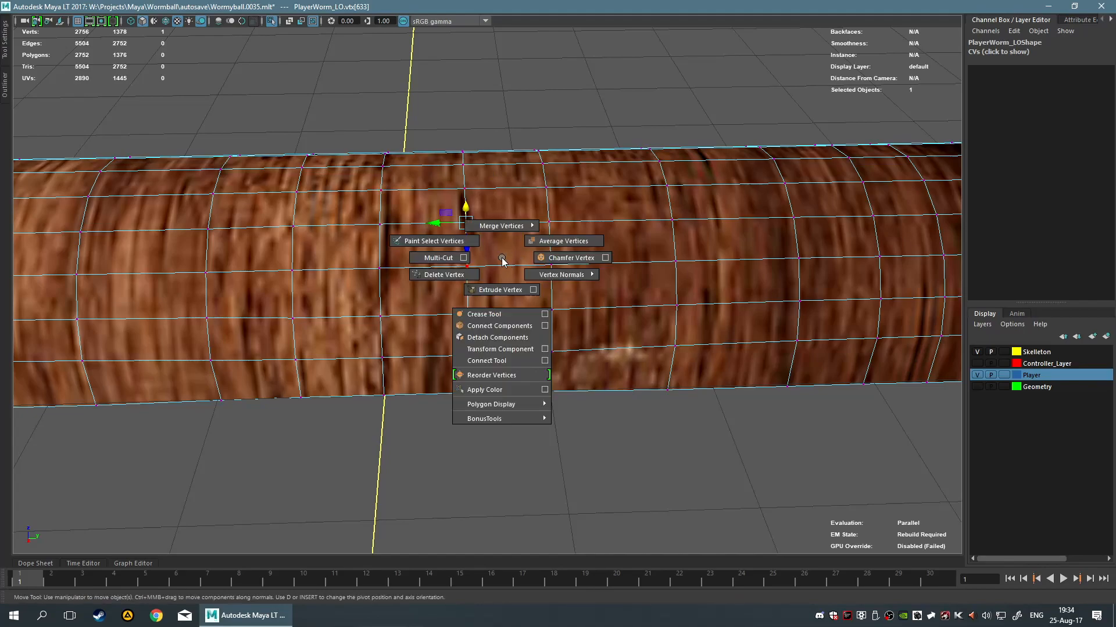
pyautogui.click(439, 258)
pyautogui.click(546, 391)
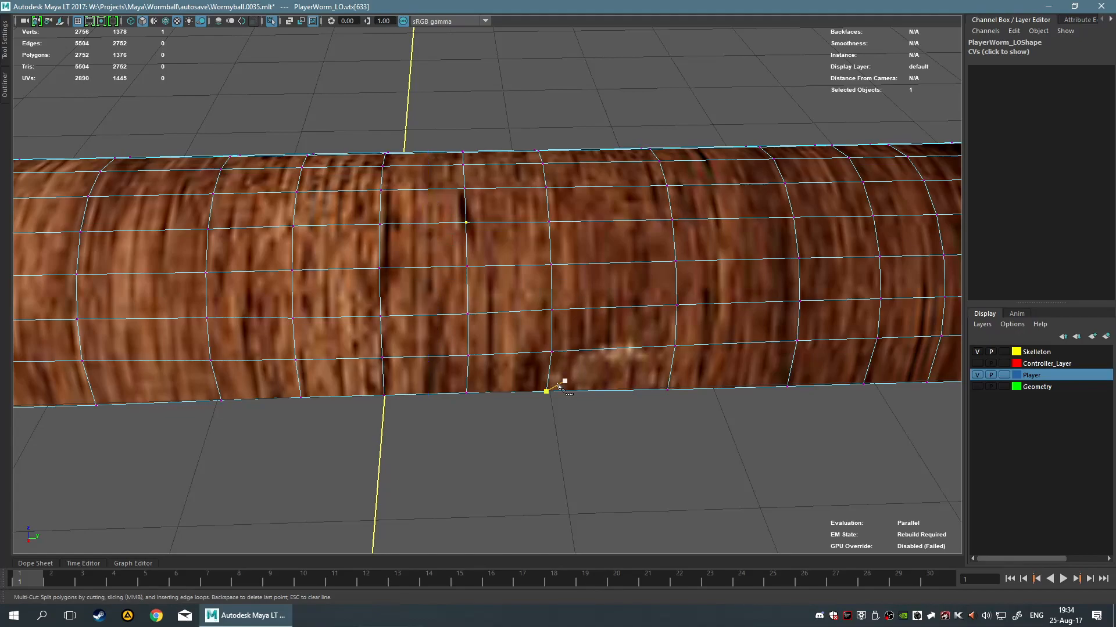
pyautogui.rightClick(510, 438)
pyautogui.rightClick(512, 435)
pyautogui.moveTo(510, 434); pyautogui.dragTo(537, 256, button='right')
pyautogui.press('q')
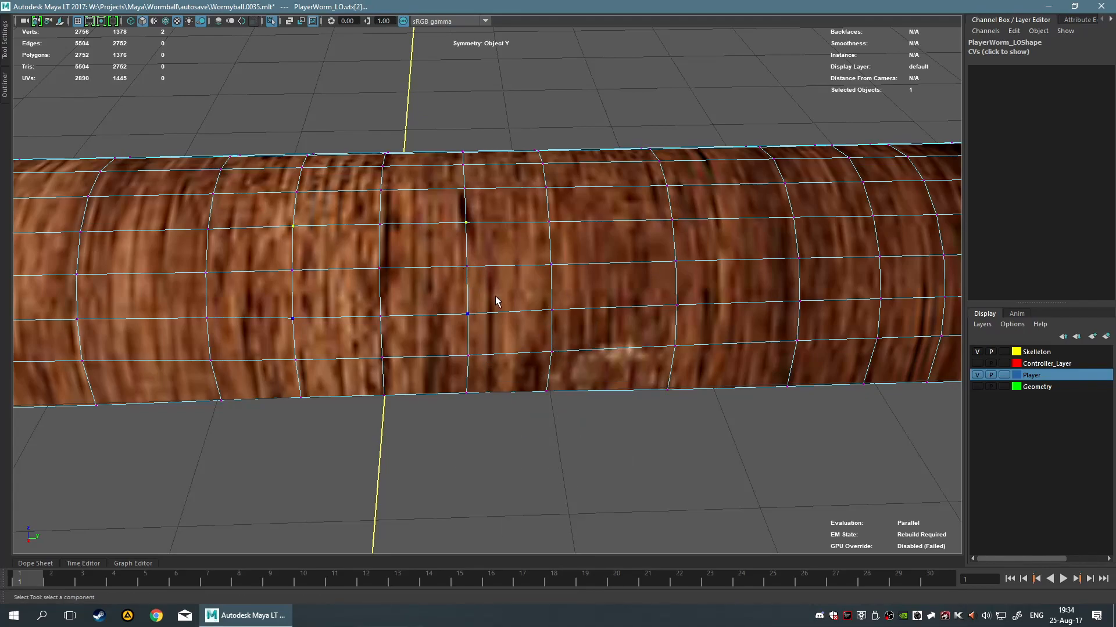
# Try inserting symmetric edge loops on both sides of the worm's middle with Multi-Cut, and undo them.
pyautogui.press('F10')
pyautogui.keyDown('ctrl'); pyautogui.keyDown('shift'); pyautogui.moveTo(487, 299); pyautogui.dragTo(487, 300, button='right'); pyautogui.keyUp('shift'); pyautogui.keyUp('ctrl')
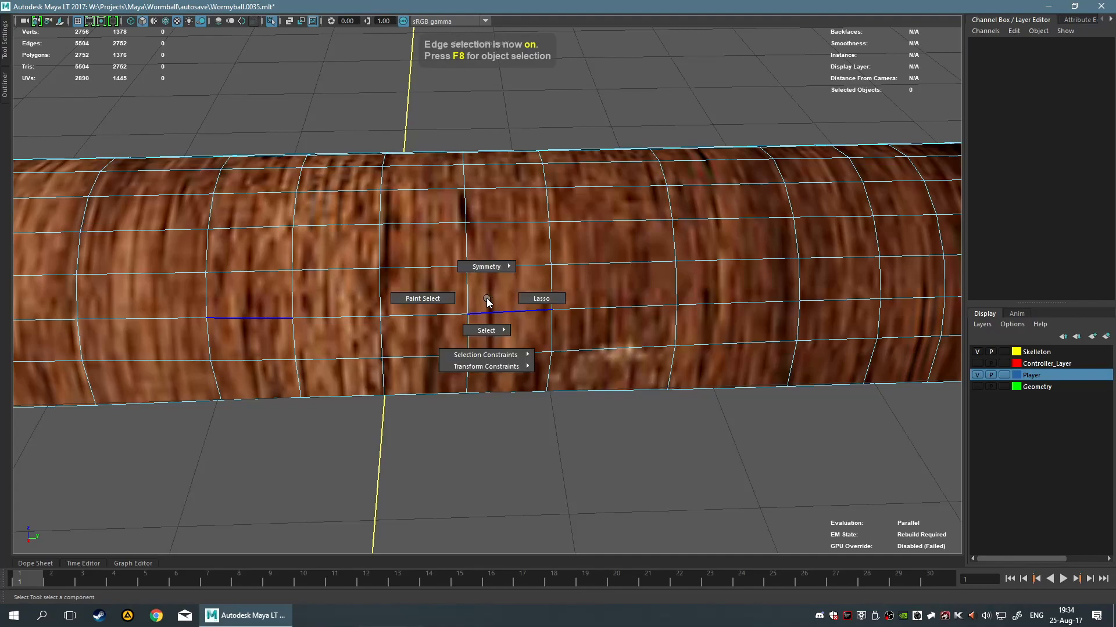
pyautogui.hotkey('ctrl', 'shift', 'x')
pyautogui.click(466, 267)
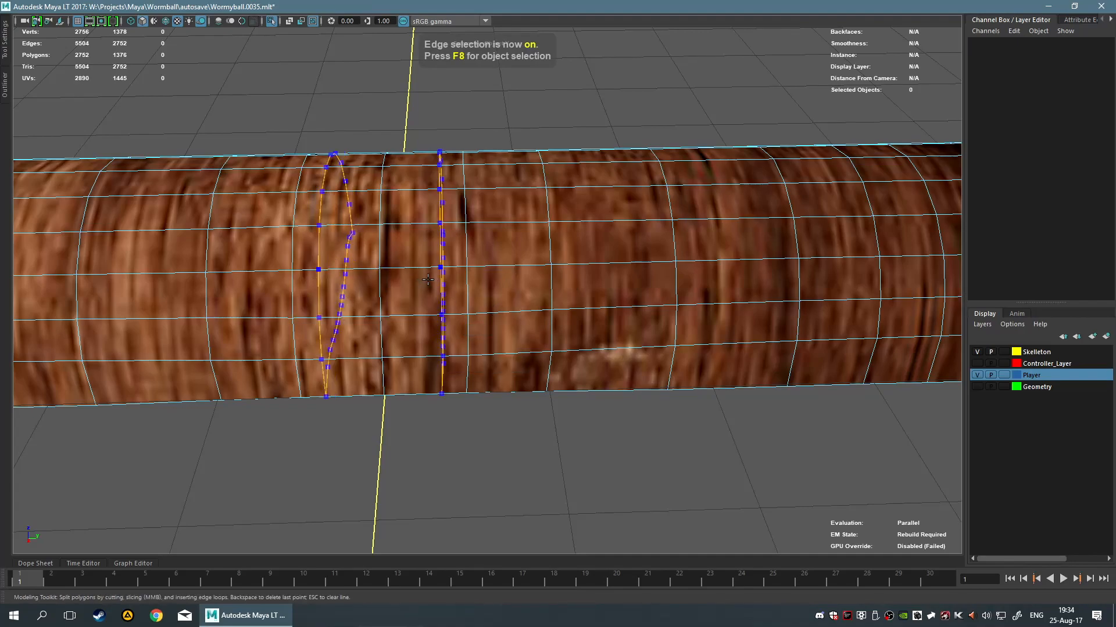
pyautogui.keyDown('ctrl'); pyautogui.click(423, 278); pyautogui.keyUp('ctrl')
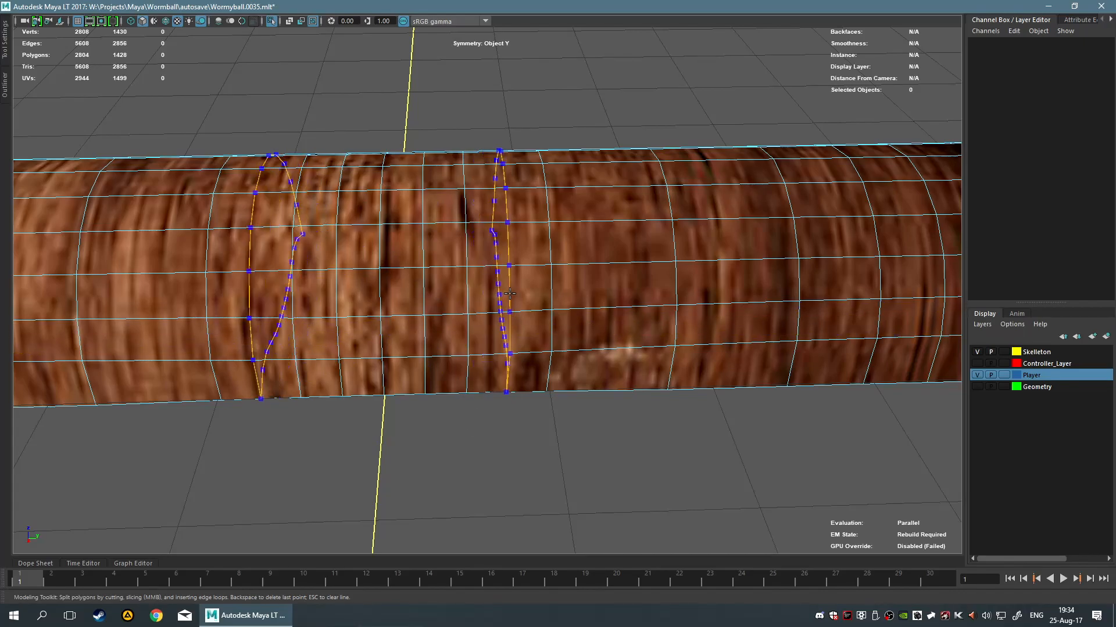
pyautogui.keyDown('ctrl'); pyautogui.click(508, 264); pyautogui.keyUp('ctrl')
pyautogui.keyDown('alt'); pyautogui.moveTo(575, 472); pyautogui.dragTo(516, 429); pyautogui.keyUp('alt')
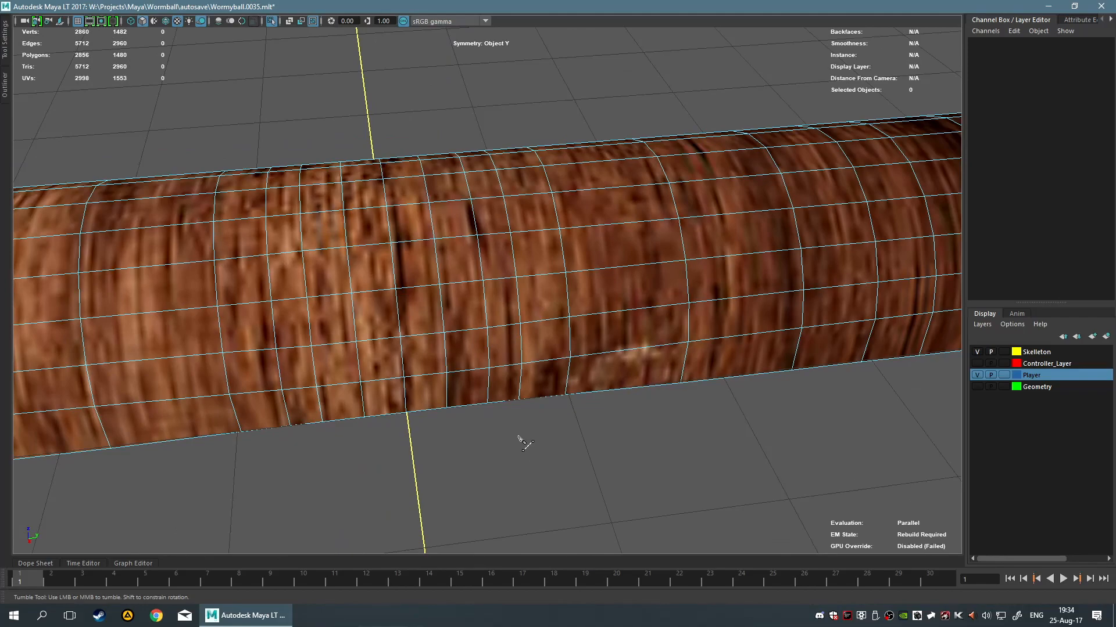
pyautogui.hotkey('ctrl', 'z')
pyautogui.hotkey('ctrl', 'z')
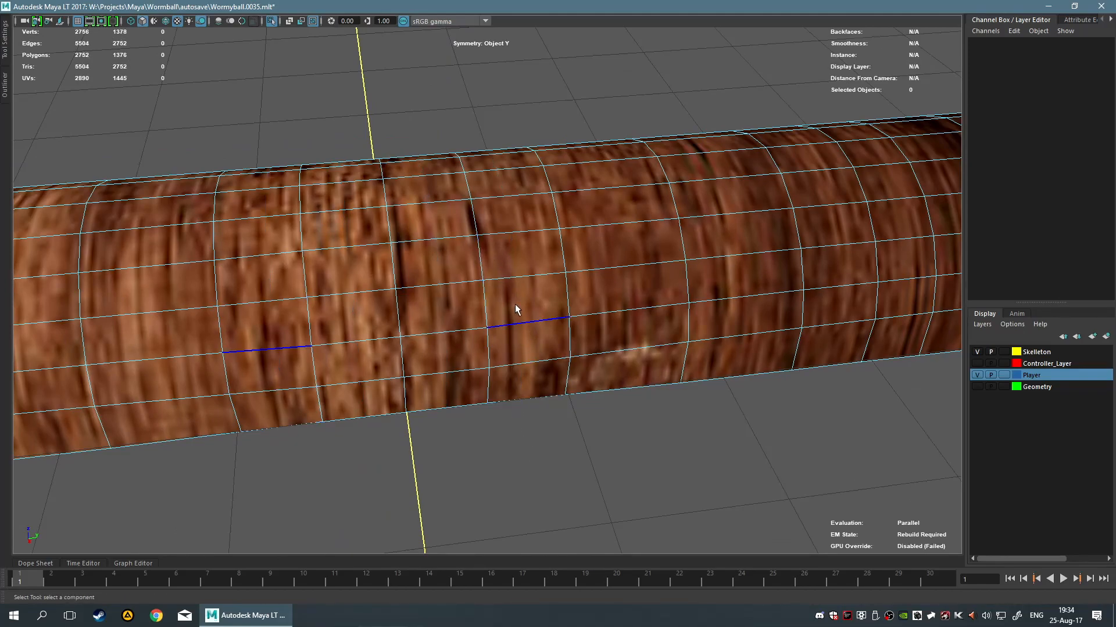
# Extrude the symmetric pair of faces beside the worm's middle, trying a smaller scale for them and undoing it.
pyautogui.press('F11')
pyautogui.click(539, 302)
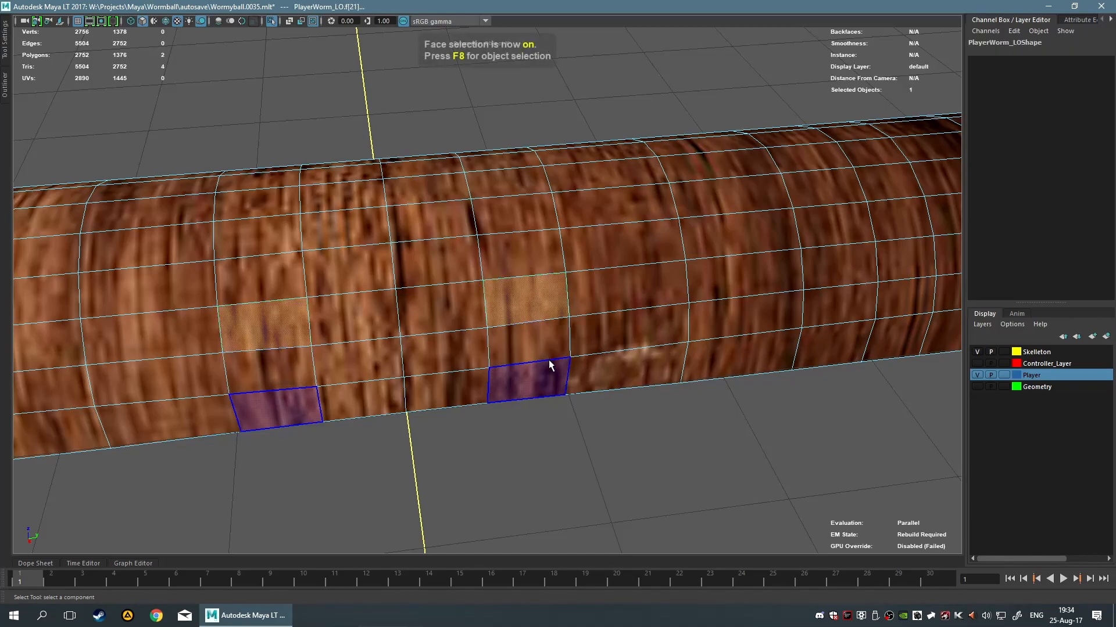
pyautogui.hotkey('ctrl', 'e')
pyautogui.moveTo(256, 338)
pyautogui.mouseDown()
pyautogui.moveTo(259, 329)
pyautogui.moveTo(245, 331)
pyautogui.mouseUp()
pyautogui.scroll(4, 264, 302)
pyautogui.keyDown('alt'); pyautogui.moveTo(394, 258); pyautogui.dragTo(685, 165, button='middle'); pyautogui.keyUp('alt')
pyautogui.scroll(7, 197, 253)
pyautogui.scroll(-7, 513, 239)
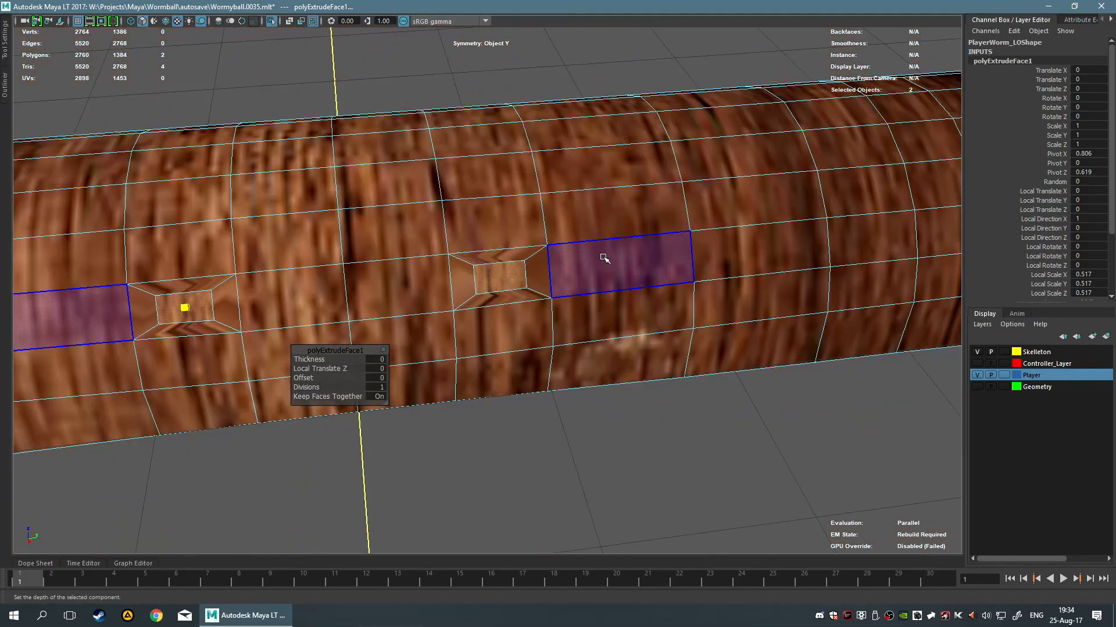
pyautogui.hotkey('ctrl', 'z')
pyautogui.press('q')
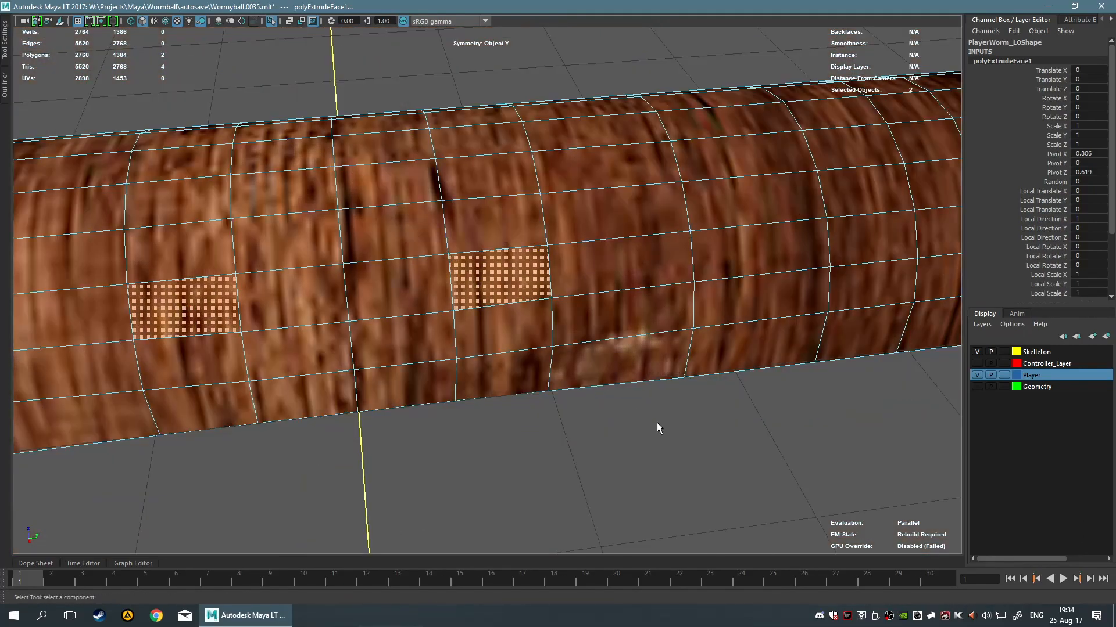
pyautogui.click(622, 464)
# Switch to edge selection and review the available Bonus Tools modeling commands.
pyautogui.press('F10')
pyautogui.press('space')
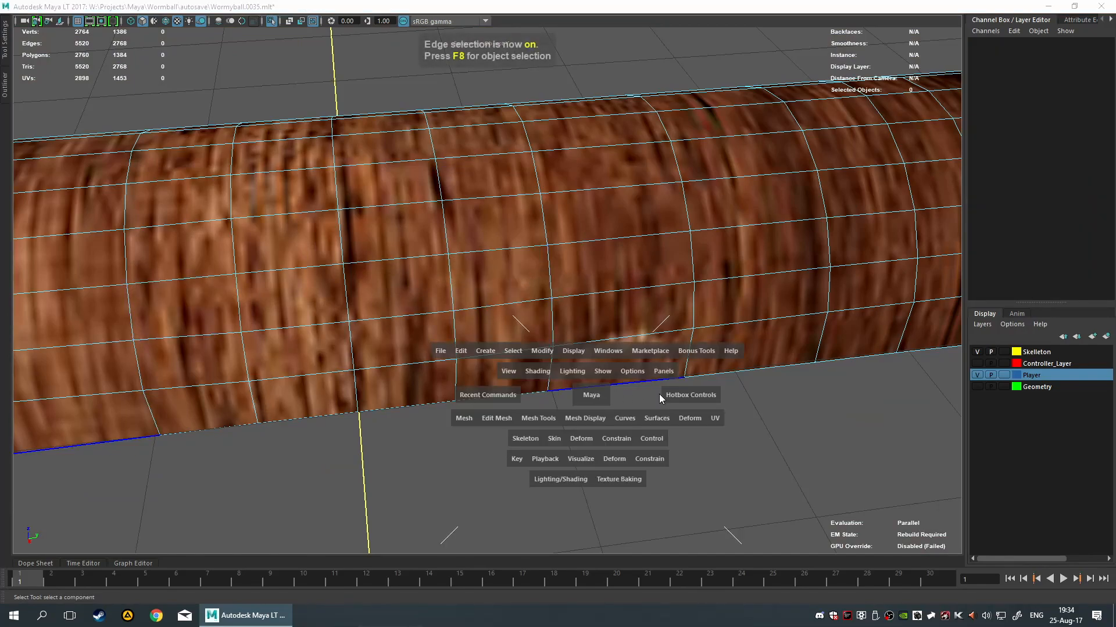
pyautogui.click(700, 348)
pyautogui.moveTo(735, 449)
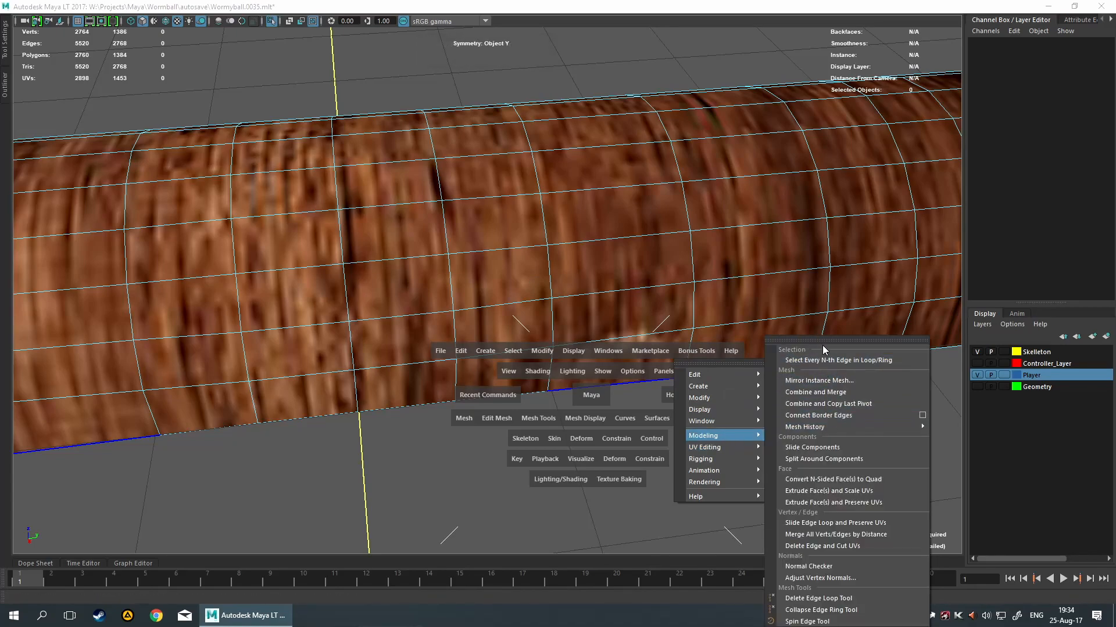
pyautogui.click(824, 342)
pyautogui.moveTo(822, 328); pyautogui.dragTo(729, 124)
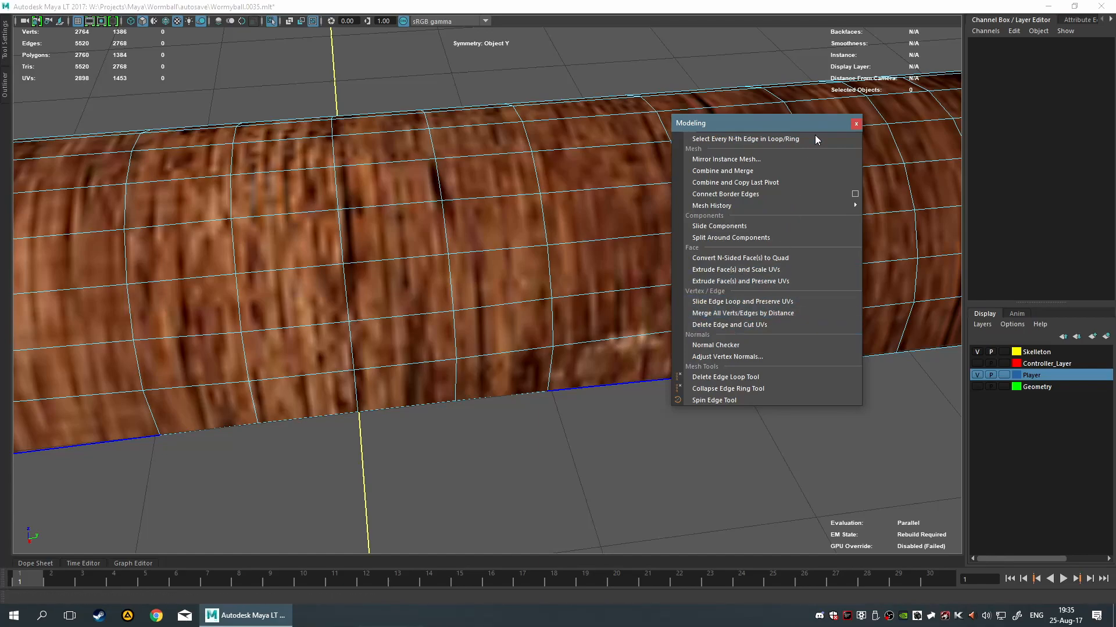
pyautogui.click(855, 125)
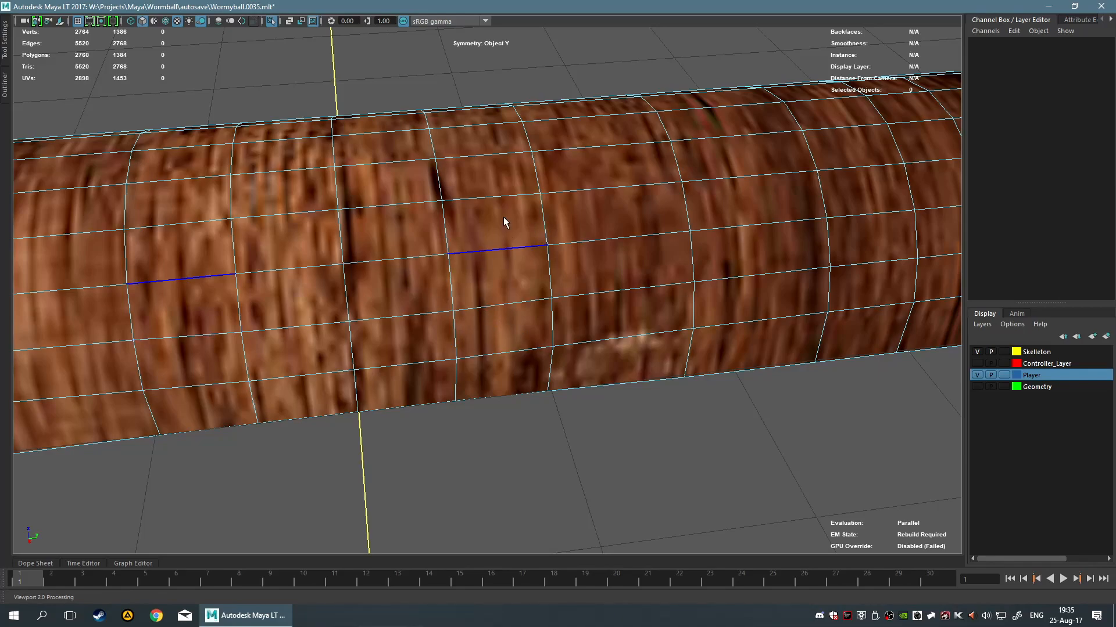
# Try moving the upper edge pair of the extruded faces, and undo the move.
pyautogui.click(453, 252)
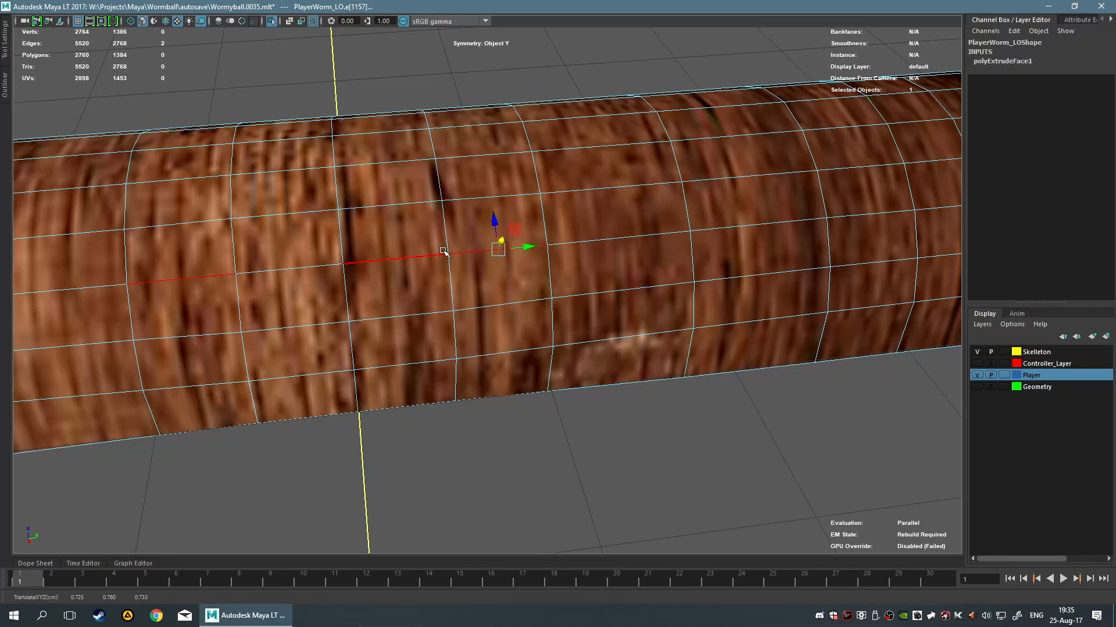
pyautogui.click(461, 239)
pyautogui.click(487, 325)
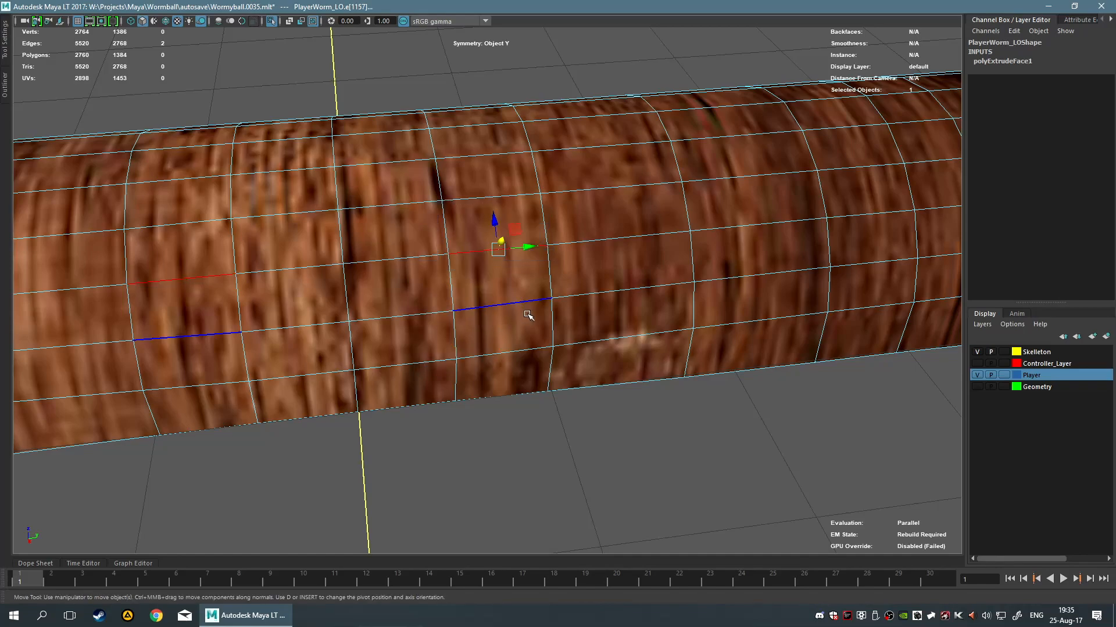
pyautogui.moveTo(494, 228); pyautogui.dragTo(504, 276)
pyautogui.hotkey('ctrl', 'z')
pyautogui.hotkey('ctrl', 'z')
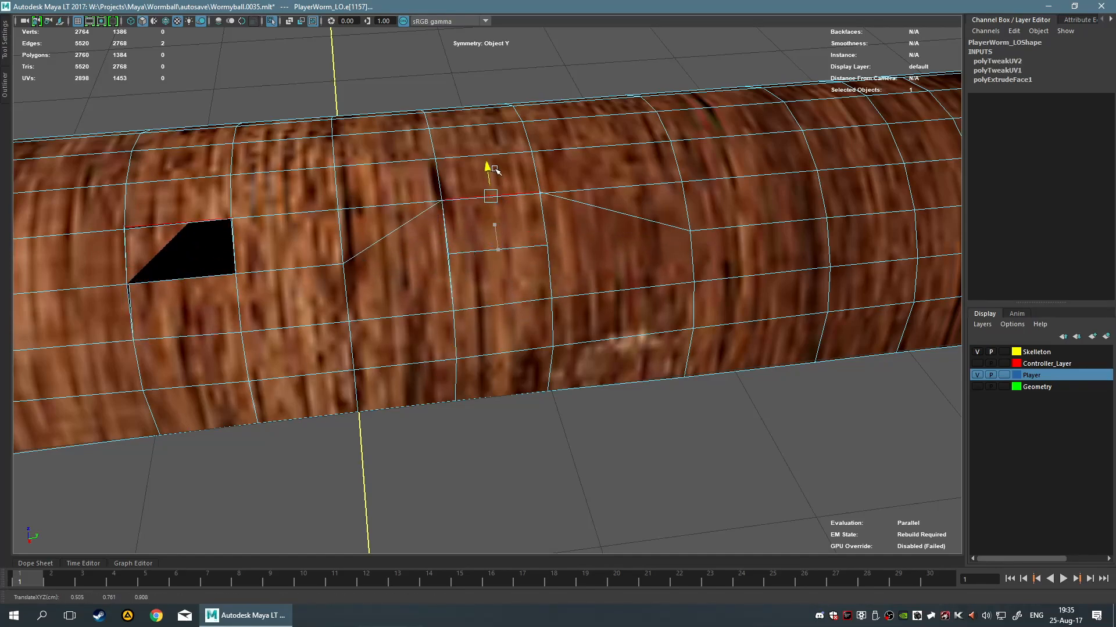
# Try moving the extruded faces' edges with changed Move tool settings, undoing each attempt.
pyautogui.keyDown('ctrl'); pyautogui.keyDown('shift'); pyautogui.moveTo(492, 254); pyautogui.dragTo(585, 348, button='right'); pyautogui.keyUp('shift'); pyautogui.keyUp('ctrl')
pyautogui.moveTo(495, 223); pyautogui.dragTo(511, 180)
pyautogui.hotkey('ctrl', 'z')
pyautogui.keyDown('ctrl'); pyautogui.keyDown('shift'); pyautogui.moveTo(527, 238); pyautogui.dragTo(546, 251, button='right'); pyautogui.keyUp('shift'); pyautogui.keyUp('ctrl')
pyautogui.keyDown('ctrl'); pyautogui.keyDown('shift'); pyautogui.moveTo(527, 239); pyautogui.dragTo(620, 319, button='right'); pyautogui.keyUp('shift'); pyautogui.keyUp('ctrl')
pyautogui.keyDown('alt'); pyautogui.moveTo(676, 324); pyautogui.dragTo(543, 316); pyautogui.keyUp('alt')
pyautogui.moveTo(411, 192); pyautogui.dragTo(426, 185)
pyautogui.hotkey('ctrl', 'z')
pyautogui.keyDown('alt'); pyautogui.moveTo(267, 257); pyautogui.dragTo(361, 305); pyautogui.keyUp('alt')
pyautogui.moveTo(474, 362); pyautogui.dragTo(474, 352)
pyautogui.hotkey('ctrl', 'z')
# Try moving the lower edge pair of the extruded faces, and undo the move.
pyautogui.keyDown('alt'); pyautogui.moveTo(491, 448); pyautogui.dragTo(495, 428); pyautogui.keyUp('alt')
pyautogui.click(500, 413)
pyautogui.click(499, 377)
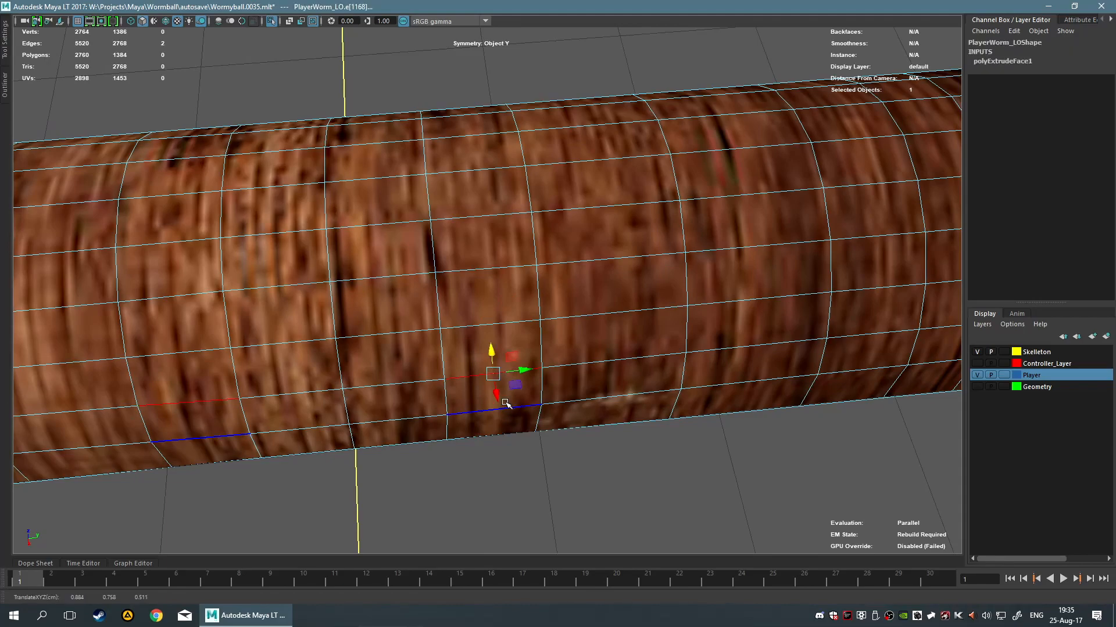
pyautogui.moveTo(491, 356); pyautogui.dragTo(492, 352)
pyautogui.hotkey('ctrl', 'z')
# Try sliding other edges around the extruded faces on the worm's lower side, and undo the changes.
pyautogui.keyDown('alt'); pyautogui.moveTo(514, 466); pyautogui.dragTo(533, 465, button='right'); pyautogui.keyUp('alt')
pyautogui.keyDown('alt'); pyautogui.moveTo(533, 464); pyautogui.dragTo(552, 432); pyautogui.keyUp('alt')
pyautogui.scroll(-3, 552, 434)
pyautogui.scroll(2, 570, 403)
pyautogui.click(496, 313)
pyautogui.click(543, 293)
pyautogui.keyDown('ctrl'); pyautogui.keyDown('shift'); pyautogui.moveTo(566, 282); pyautogui.dragTo(409, 330); pyautogui.keyUp('shift'); pyautogui.keyUp('ctrl')
pyautogui.hotkey('ctrl', 'z')
pyautogui.hotkey('ctrl', 'z')
pyautogui.hotkey('ctrl', 'z')
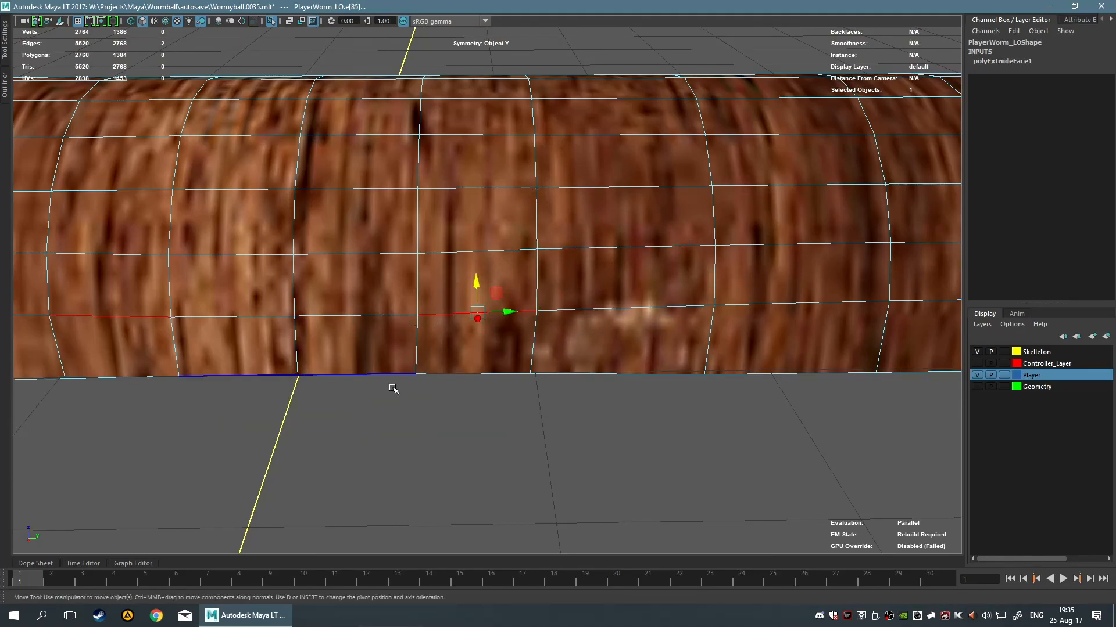
# Try shifting the edge pair below the extruded faces downward, and undo the move.
pyautogui.scroll(-5, 533, 433)
pyautogui.moveTo(491, 262)
pyautogui.keyDown('ctrl'); pyautogui.keyDown('shift'); pyautogui.mouseDown()
pyautogui.moveTo(491, 181)
pyautogui.moveTo(507, 295)
pyautogui.moveTo(508, 271)
pyautogui.mouseUp(); pyautogui.keyUp('shift'); pyautogui.keyUp('ctrl')
pyautogui.scroll(8, 527, 375)
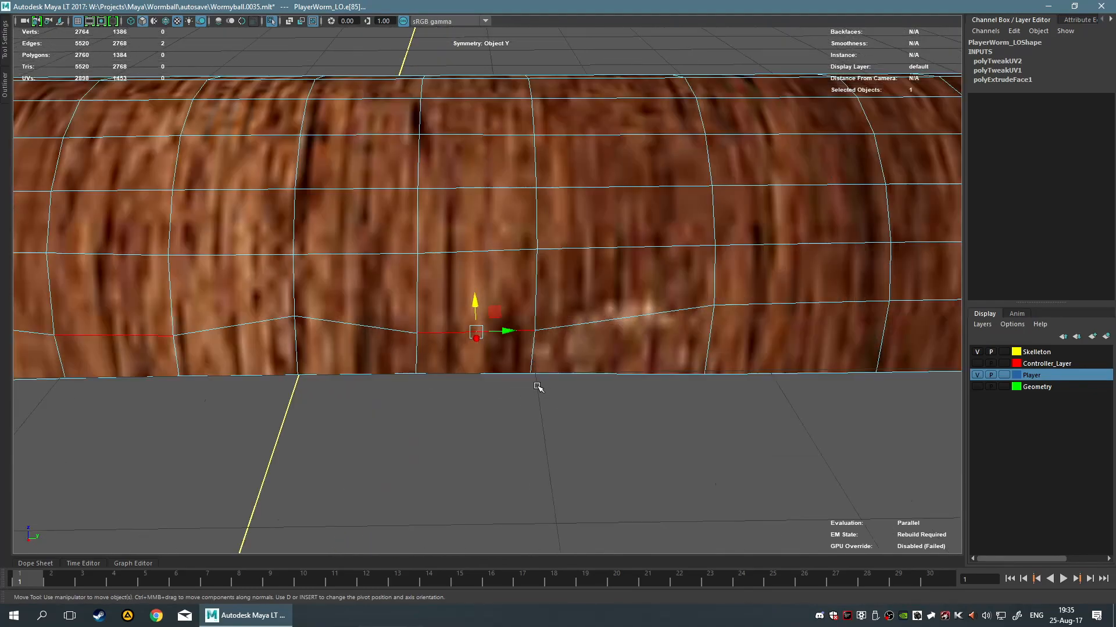
pyautogui.hotkey('ctrl', 'z')
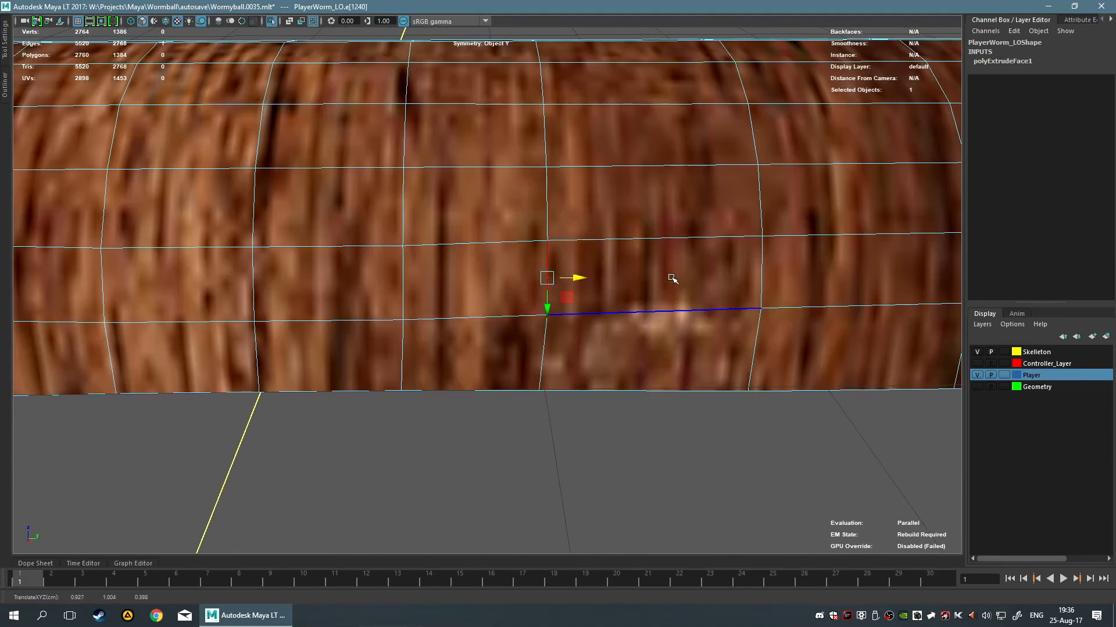
# Return to object selection, select the worm mesh and delete its construction history.
pyautogui.click(607, 312)
pyautogui.scroll(-4, 620, 440)
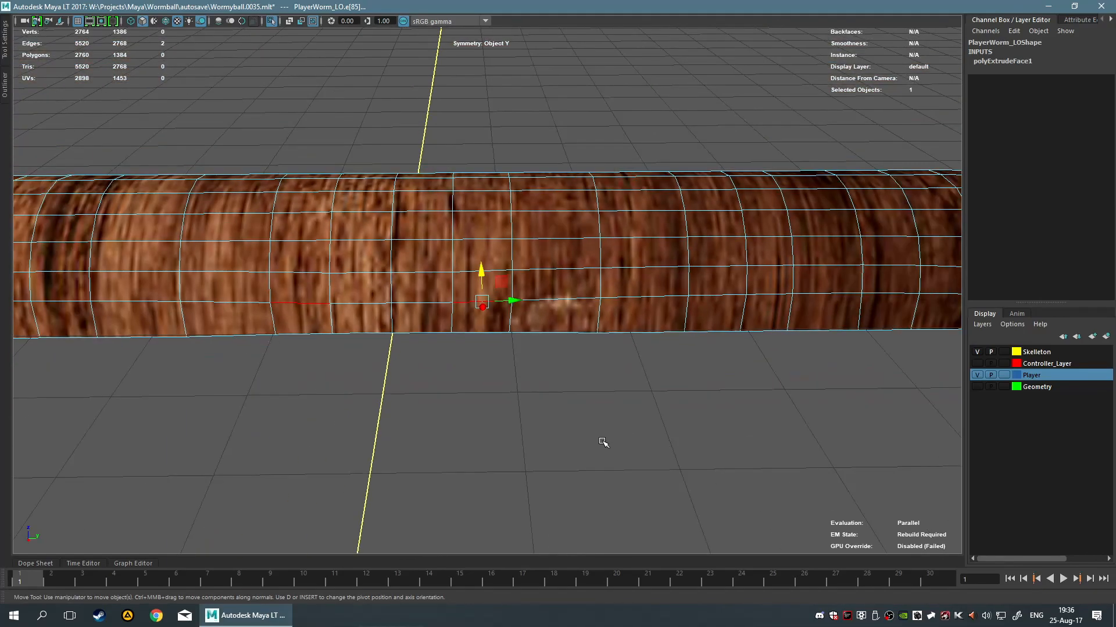
pyautogui.click(602, 443)
pyautogui.press('F8')
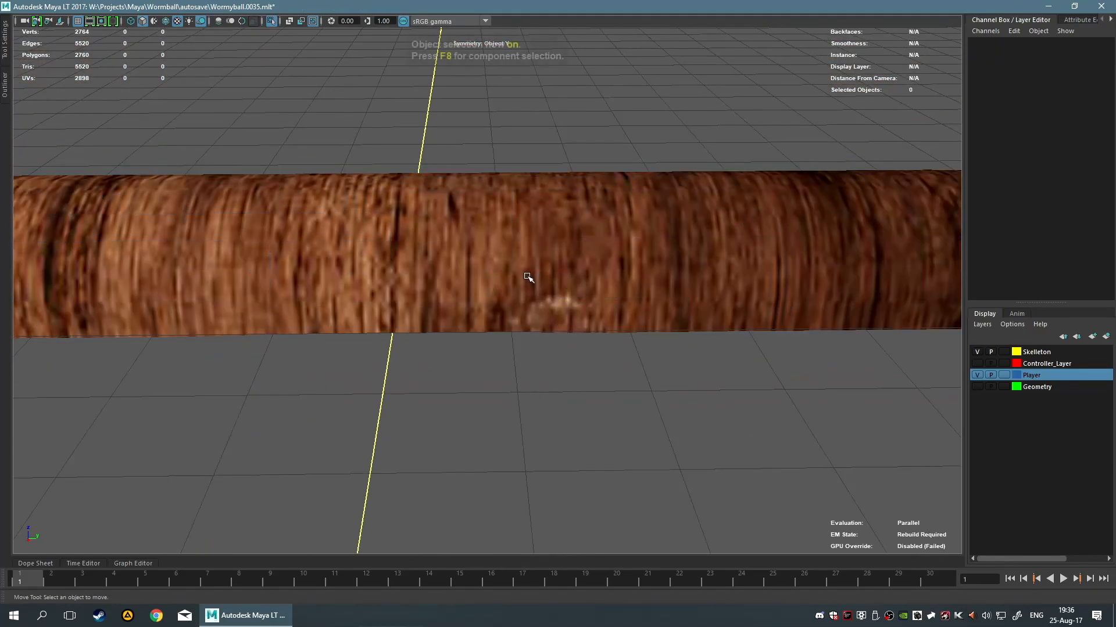
pyautogui.click(529, 278)
pyautogui.hotkey('alt', 'shift', 'd')
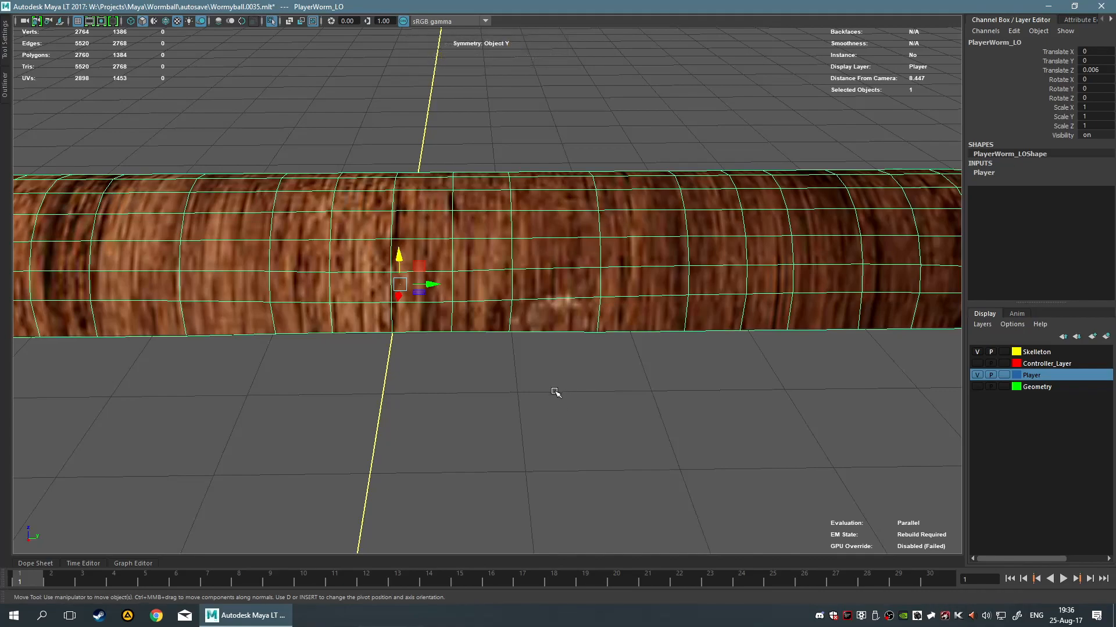
# Turn off Preserve UVs and slide a single crosswise edge near the extruded face outward along the worm.
pyautogui.scroll(3, 471, 392)
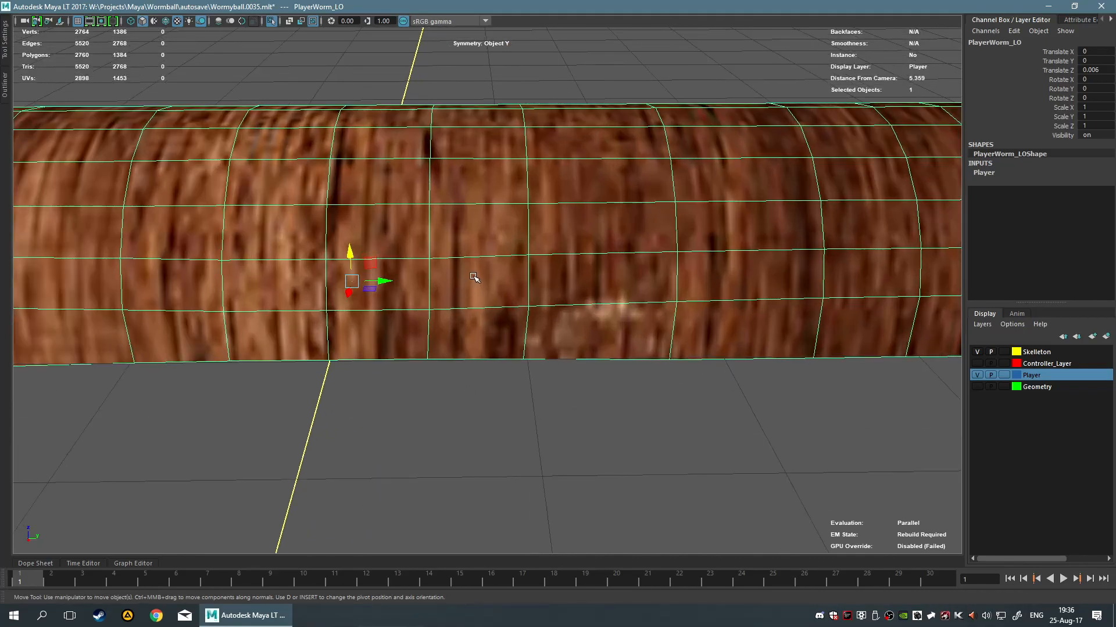
pyautogui.scroll(-4, 480, 285)
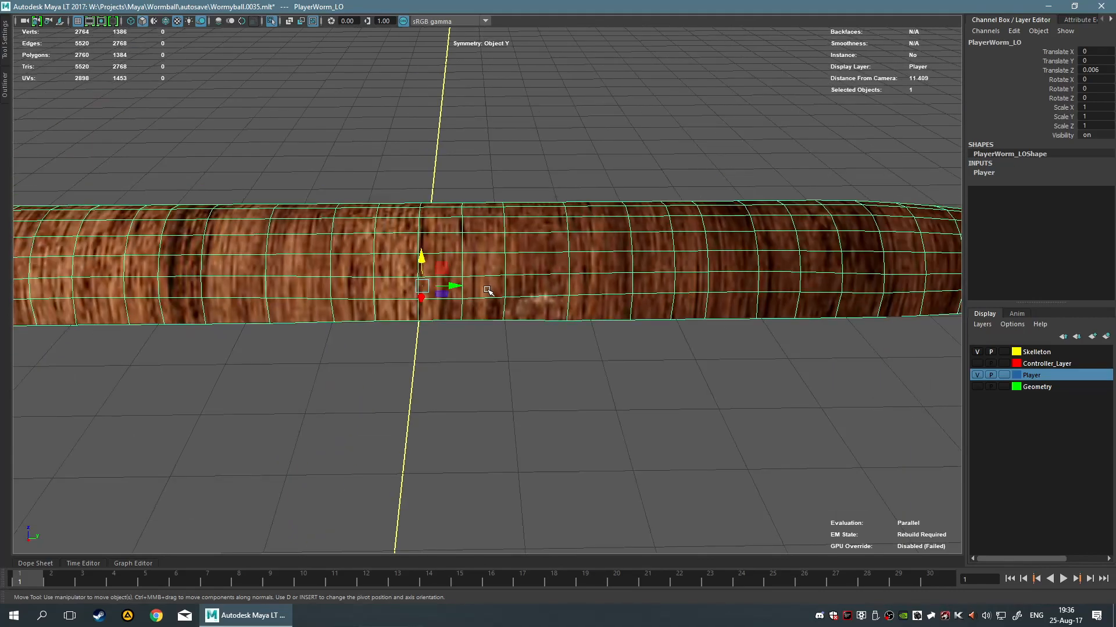
pyautogui.scroll(4, 490, 292)
pyautogui.rightClick(508, 293)
pyautogui.click(508, 259)
pyautogui.click(528, 280)
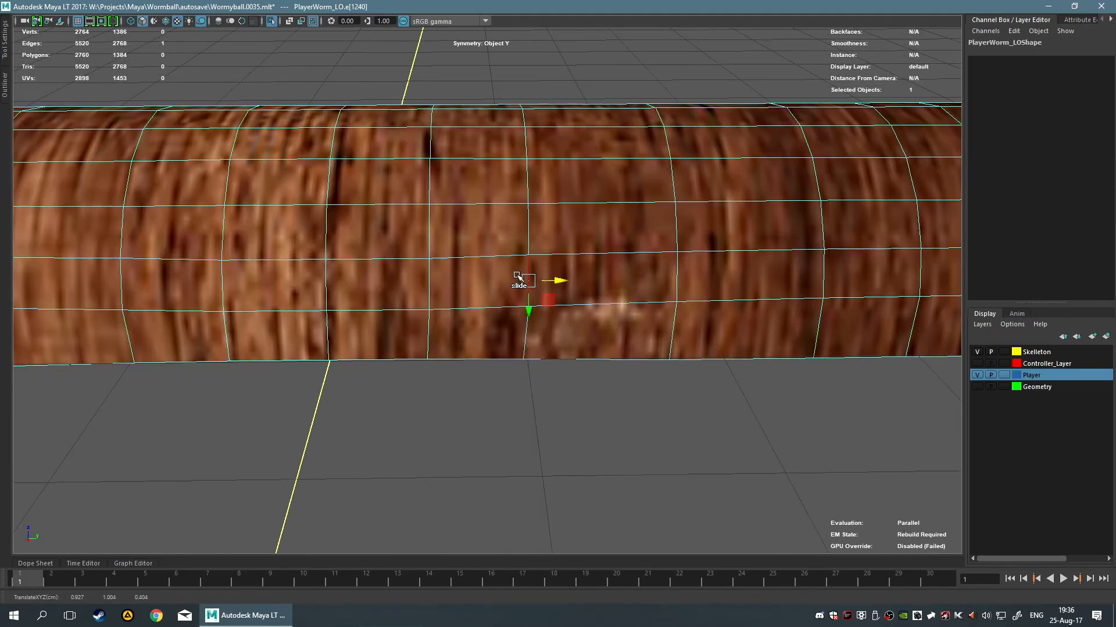
pyautogui.keyDown('ctrl'); pyautogui.keyDown('shift'); pyautogui.rightClick(565, 255); pyautogui.keyUp('shift'); pyautogui.keyUp('ctrl')
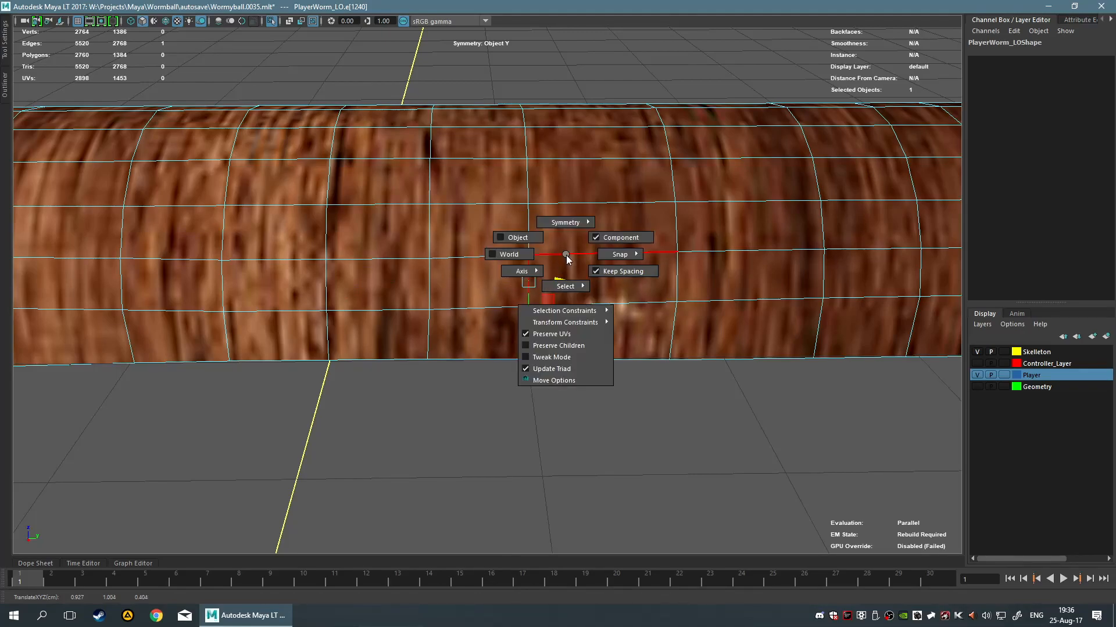
pyautogui.click(586, 337)
pyautogui.keyDown('ctrl'); pyautogui.keyDown('shift'); pyautogui.moveTo(555, 279); pyautogui.dragTo(643, 279); pyautogui.keyUp('shift'); pyautogui.keyUp('ctrl')
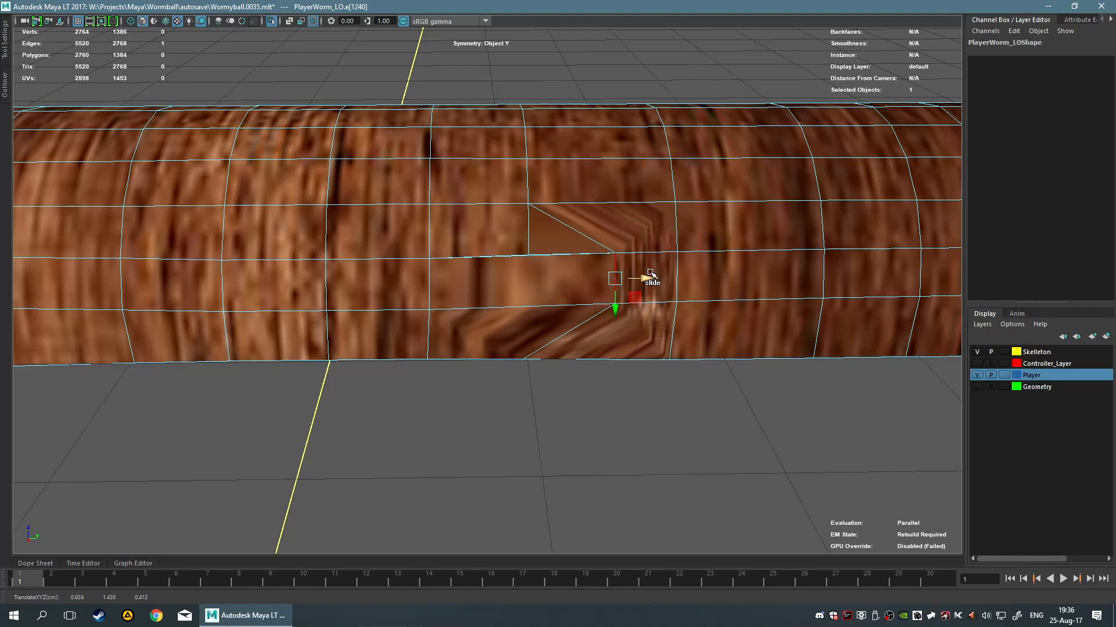
# Slide the neighbouring crosswise edge above it outward, and move the first edge back toward the worm's middle.
pyautogui.click(528, 231)
pyautogui.moveTo(554, 231)
pyautogui.keyDown('ctrl'); pyautogui.keyDown('shift'); pyautogui.mouseDown()
pyautogui.moveTo(458, 232)
pyautogui.moveTo(535, 230)
pyautogui.moveTo(568, 215)
pyautogui.mouseUp(); pyautogui.keyUp('shift'); pyautogui.keyUp('ctrl')
pyautogui.keyDown('shift'); pyautogui.moveTo(532, 224); pyautogui.dragTo(581, 225, button='middle'); pyautogui.keyUp('shift')
pyautogui.click(622, 277)
pyautogui.moveTo(644, 280); pyautogui.dragTo(478, 285)
pyautogui.keyDown('alt'); pyautogui.moveTo(570, 297); pyautogui.dragTo(503, 333); pyautogui.keyUp('alt')
pyautogui.scroll(-10, 522, 345)
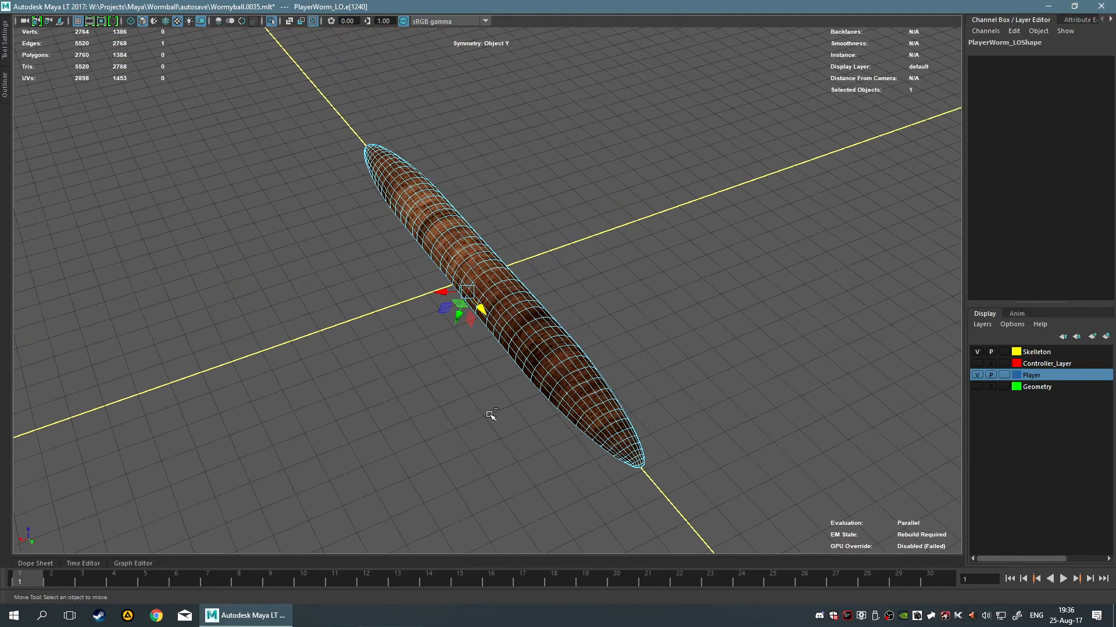
# Slide a crosswise edge near the worm's middle outward along the body, and adjust the coincident edge left in its former place.
pyautogui.click(491, 415)
pyautogui.scroll(12, 491, 407)
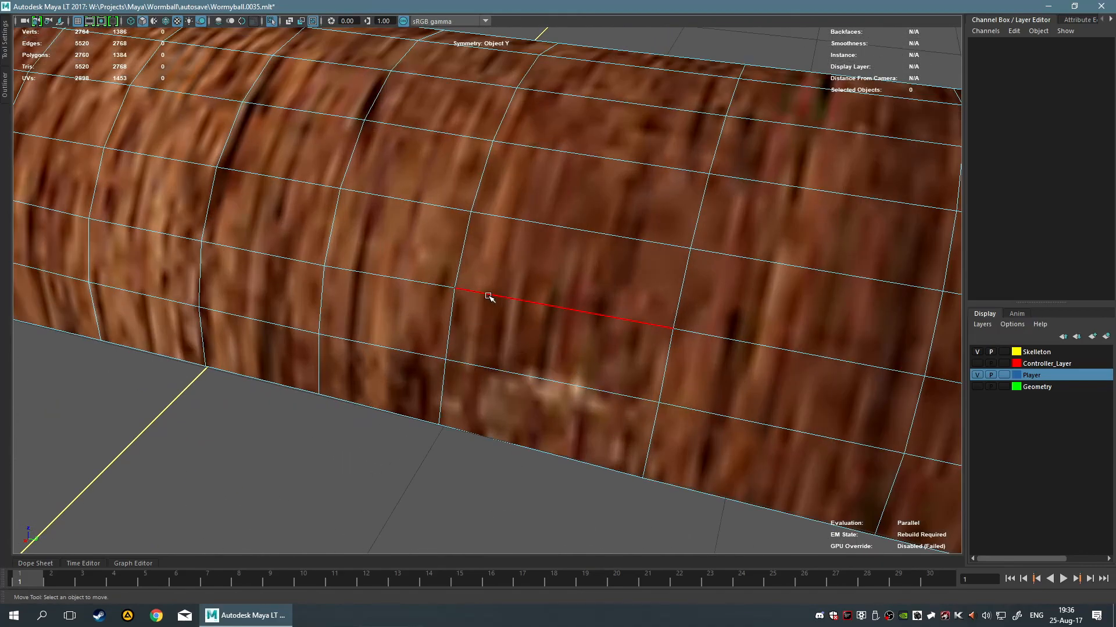
pyautogui.click(464, 251)
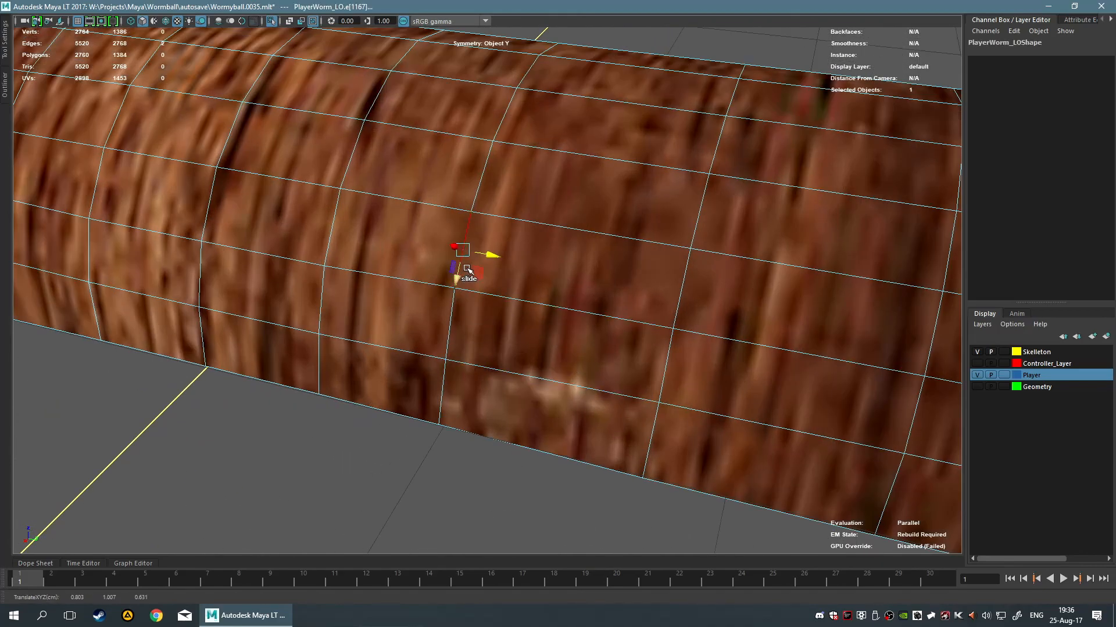
pyautogui.moveTo(490, 251); pyautogui.dragTo(573, 264)
pyautogui.click(463, 253)
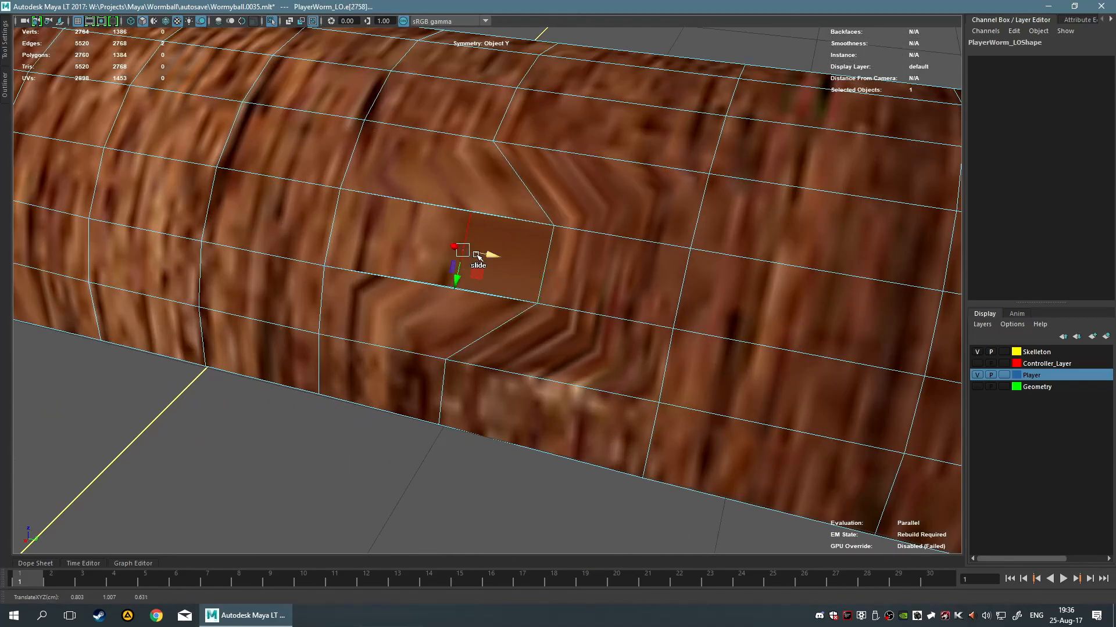
pyautogui.moveTo(492, 255); pyautogui.dragTo(465, 254)
# Slide another crosswise edge higher up the worm's side outward along the body.
pyautogui.scroll(-3, 484, 281)
pyautogui.click(501, 167)
pyautogui.moveTo(529, 172); pyautogui.dragTo(562, 177)
pyautogui.keyDown('alt'); pyautogui.moveTo(562, 239); pyautogui.dragTo(593, 270); pyautogui.keyUp('alt')
pyautogui.click(552, 261)
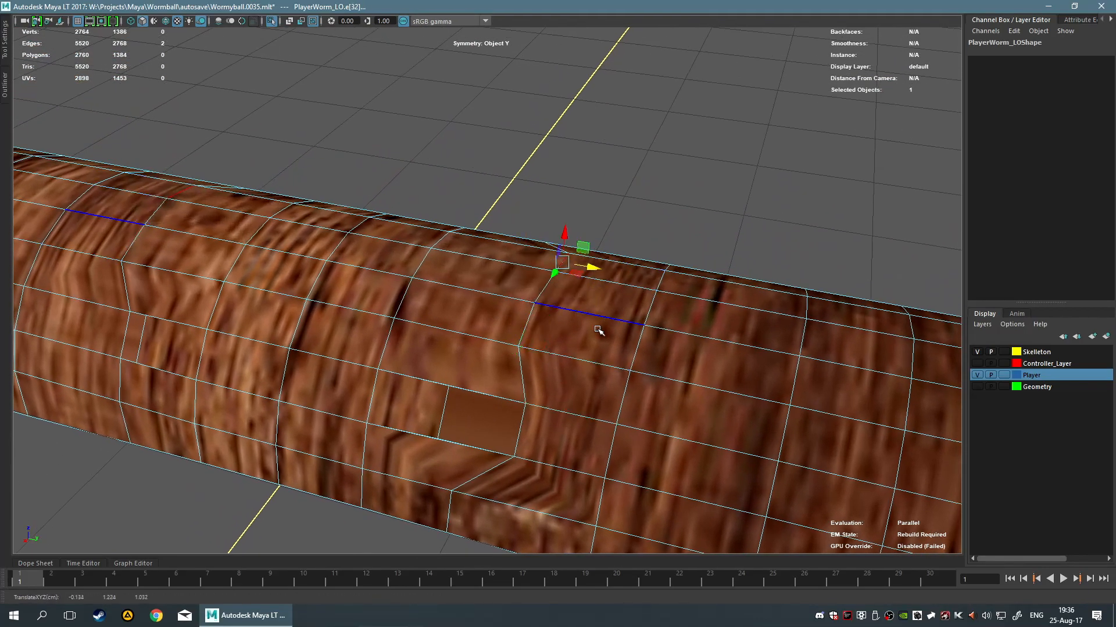
# Slide two more crosswise edges on the inner side of the open patch outward along the worm.
pyautogui.click(423, 262)
pyautogui.keyDown('ctrl'); pyautogui.keyDown('shift'); pyautogui.moveTo(452, 268); pyautogui.dragTo(492, 276); pyautogui.keyUp('shift'); pyautogui.keyUp('ctrl')
pyautogui.click(394, 352)
pyautogui.keyDown('ctrl'); pyautogui.keyDown('shift'); pyautogui.moveTo(416, 351); pyautogui.dragTo(437, 357); pyautogui.keyUp('shift'); pyautogui.keyUp('ctrl')
pyautogui.keyDown('alt'); pyautogui.moveTo(479, 456); pyautogui.dragTo(545, 406, button='middle'); pyautogui.keyUp('alt')
pyautogui.press('q')
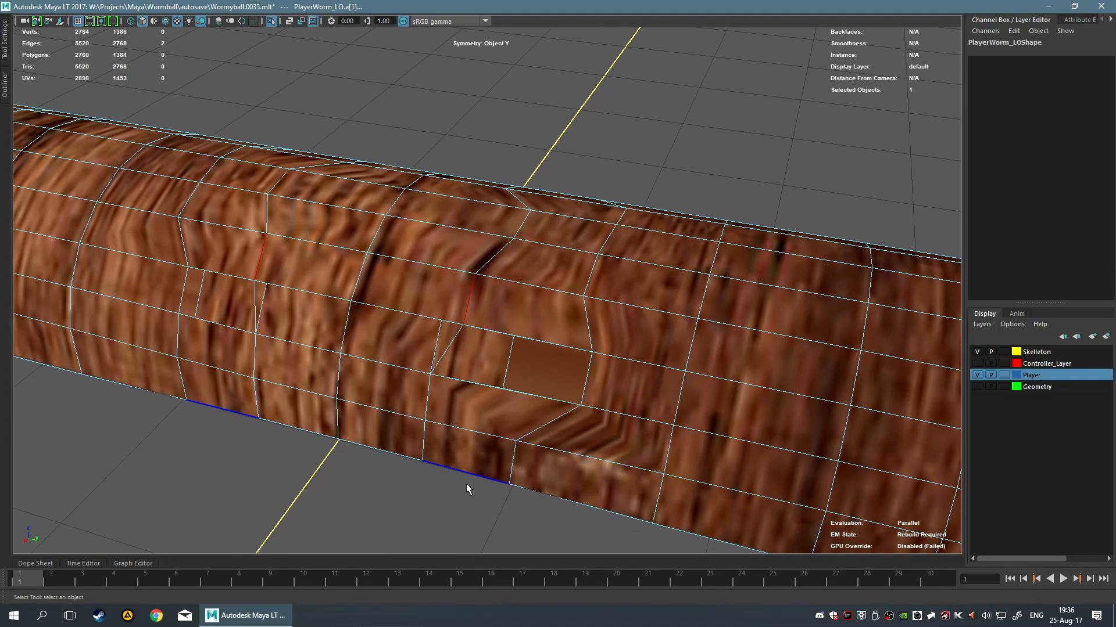
# Try merging the two crosswise edges at the ends of the open patch to their center, and undo the merge.
pyautogui.click(427, 532)
pyautogui.click(511, 357)
pyautogui.keyDown('shift'); pyautogui.click(591, 376); pyautogui.keyUp('shift')
pyautogui.keyDown('shift'); pyautogui.rightClick(524, 377); pyautogui.keyUp('shift')
pyautogui.keyDown('shift'); pyautogui.moveTo(524, 377); pyautogui.dragTo(529, 272, button='right'); pyautogui.keyUp('shift')
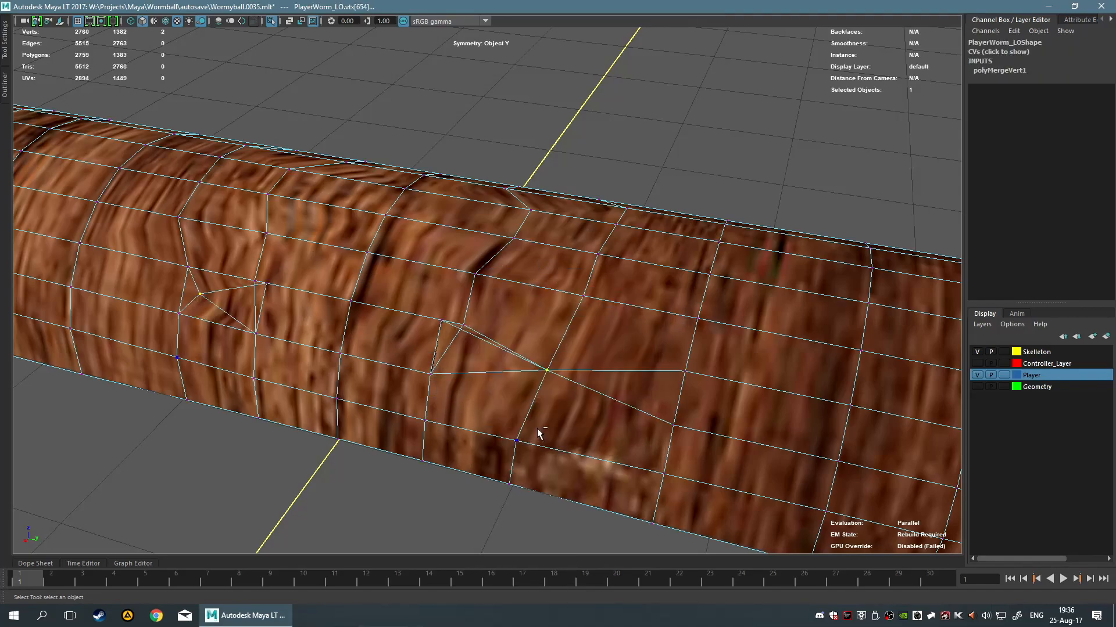
pyautogui.hotkey('ctrl', 'z')
# Try Merge Border Edges on the two end edges of the open patch and adjust its tolerance.
pyautogui.keyDown('shift'); pyautogui.moveTo(548, 368); pyautogui.dragTo(605, 287, button='right'); pyautogui.keyUp('shift')
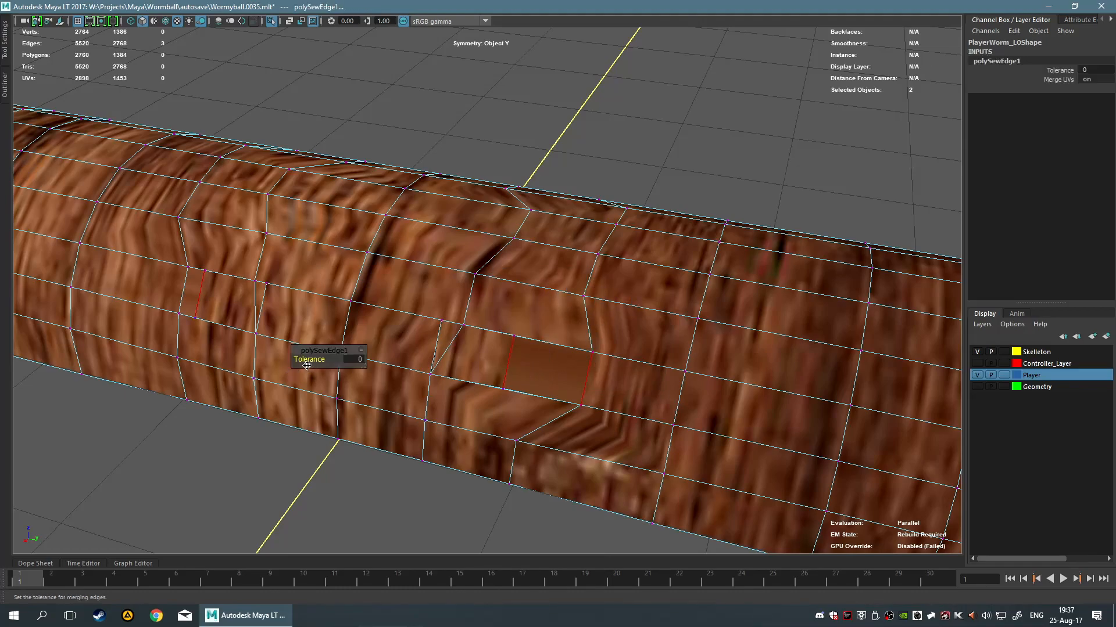
pyautogui.moveTo(303, 359); pyautogui.dragTo(343, 359)
pyautogui.click(261, 422)
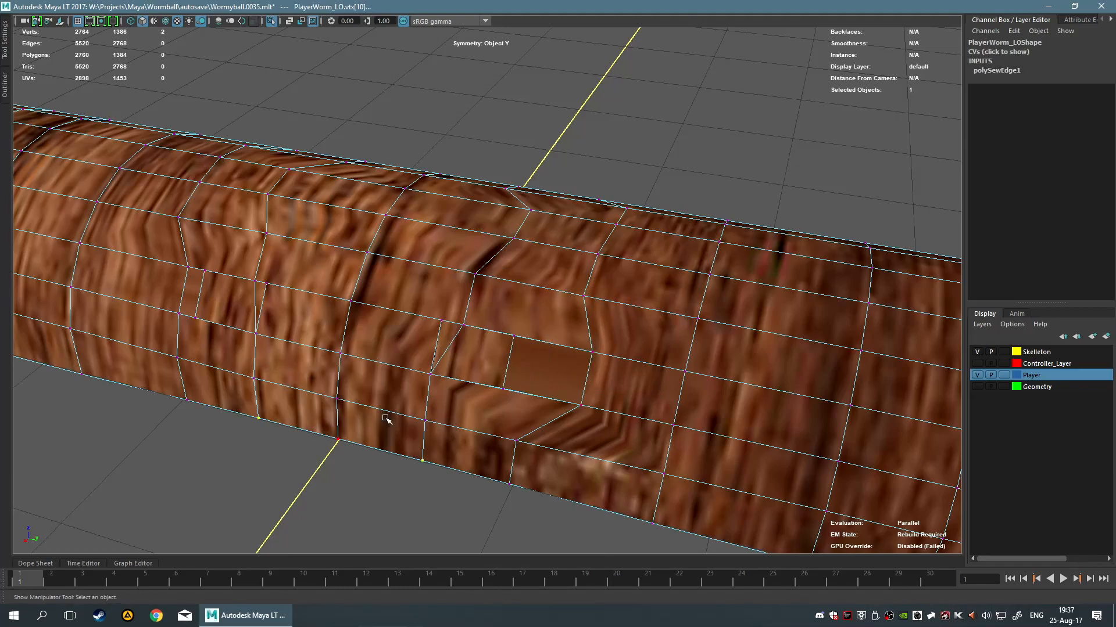
# Weld the inner end edge of the open patch onto its outer end edge with the Target Weld Tool.
pyautogui.press('F10')
pyautogui.click(590, 376)
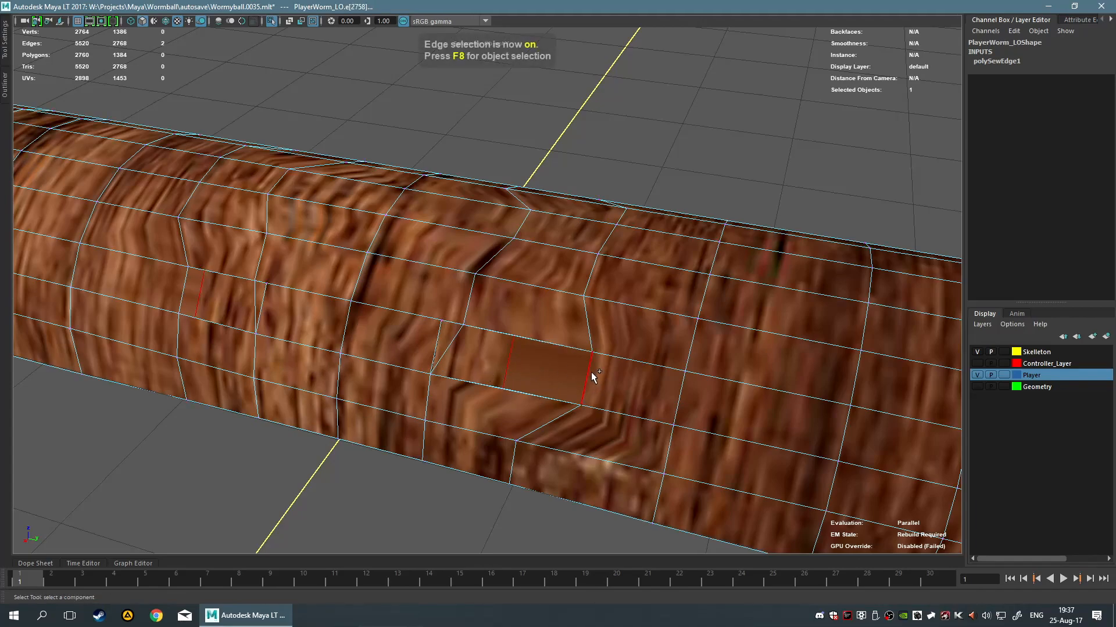
pyautogui.keyDown('shift'); pyautogui.moveTo(557, 374); pyautogui.dragTo(548, 342, button='right'); pyautogui.keyUp('shift')
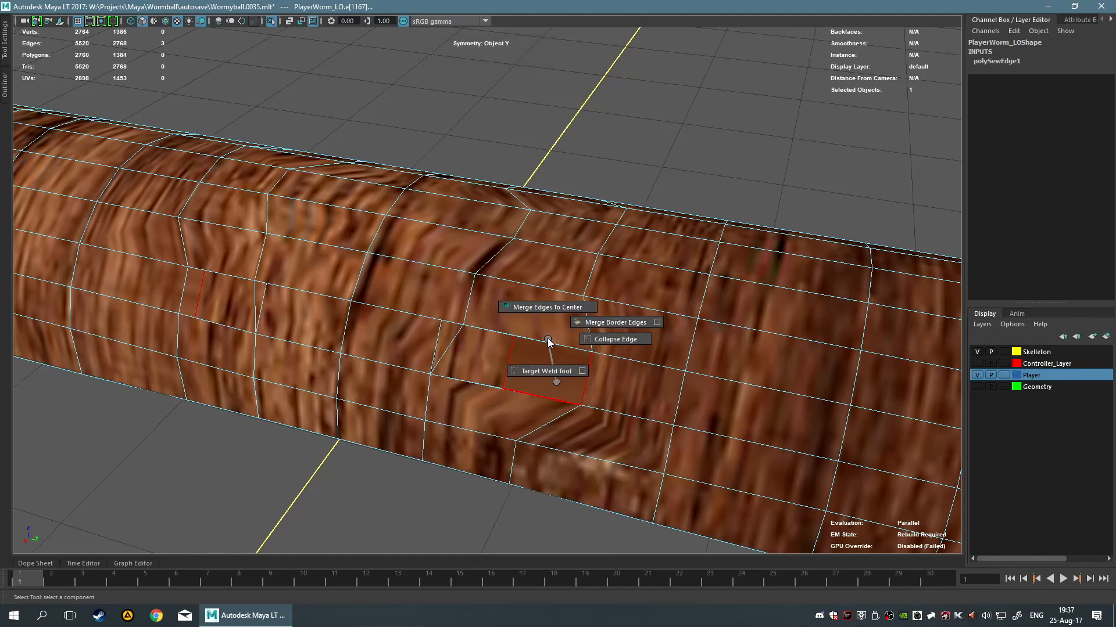
pyautogui.keyDown('shift'); pyautogui.moveTo(548, 342); pyautogui.dragTo(547, 372, button='right'); pyautogui.keyUp('shift')
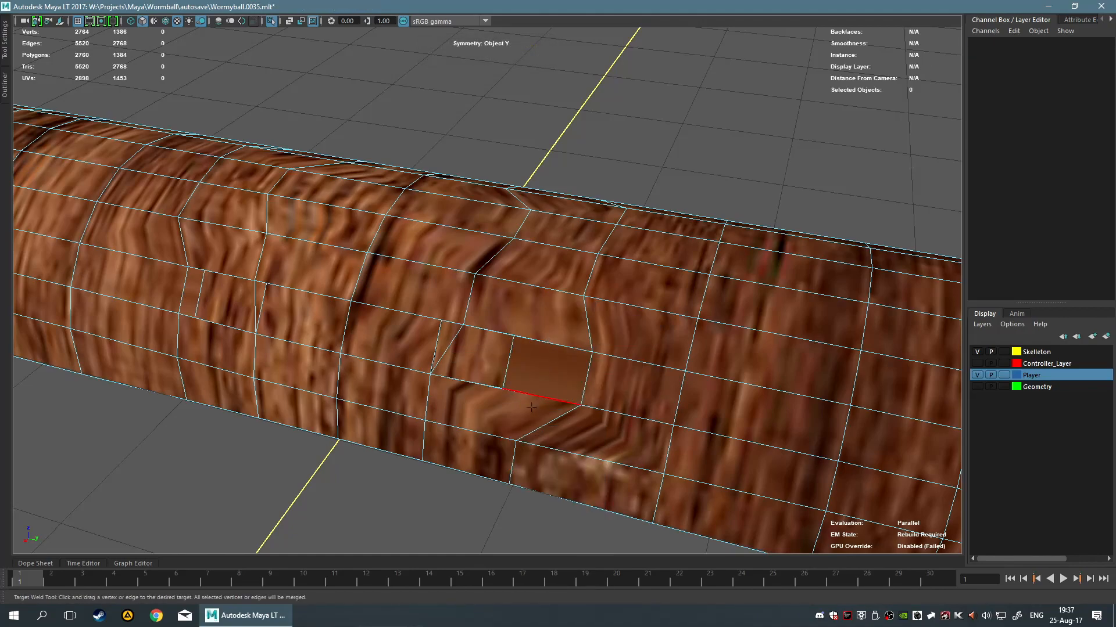
pyautogui.scroll(3, 538, 395)
pyautogui.moveTo(526, 423); pyautogui.dragTo(669, 474)
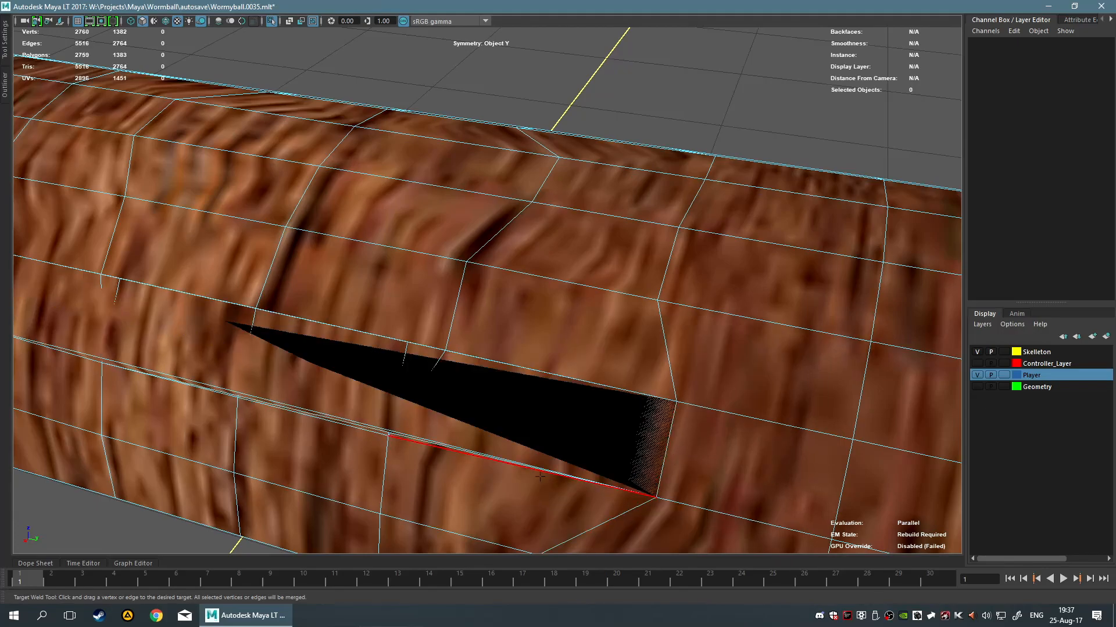
# Return to object selection and examine the welded area of the worm mesh with and without its wireframe.
pyautogui.scroll(-5, 476, 470)
pyautogui.keyDown('alt'); pyautogui.moveTo(413, 452); pyautogui.dragTo(457, 425); pyautogui.keyUp('alt')
pyautogui.press('q')
pyautogui.scroll(-4, 501, 431)
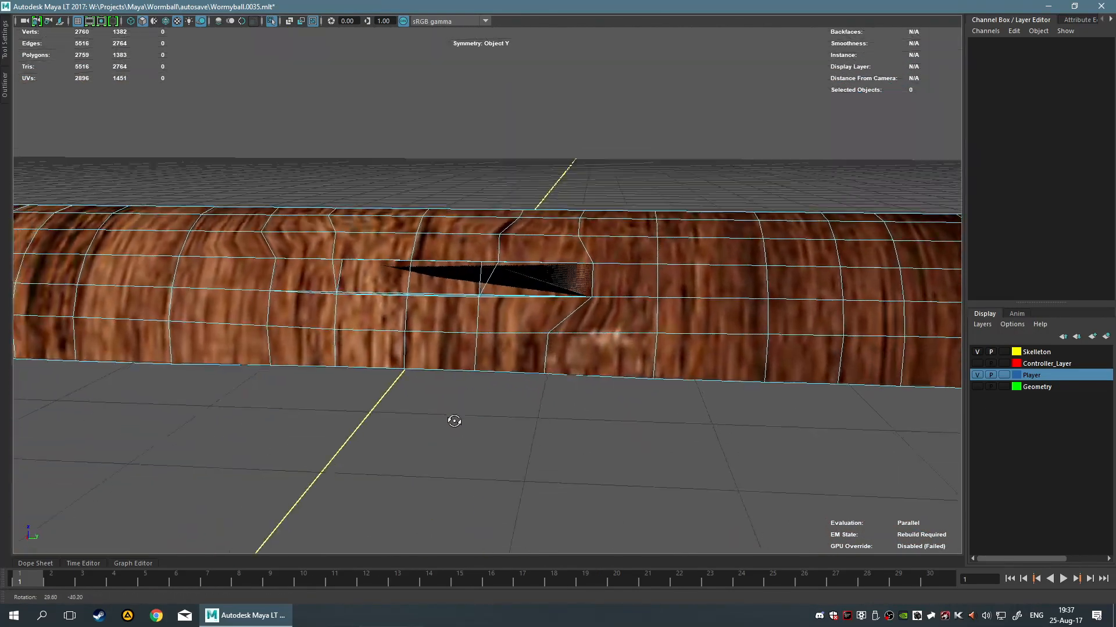
pyautogui.press('F8')
pyautogui.click(507, 316)
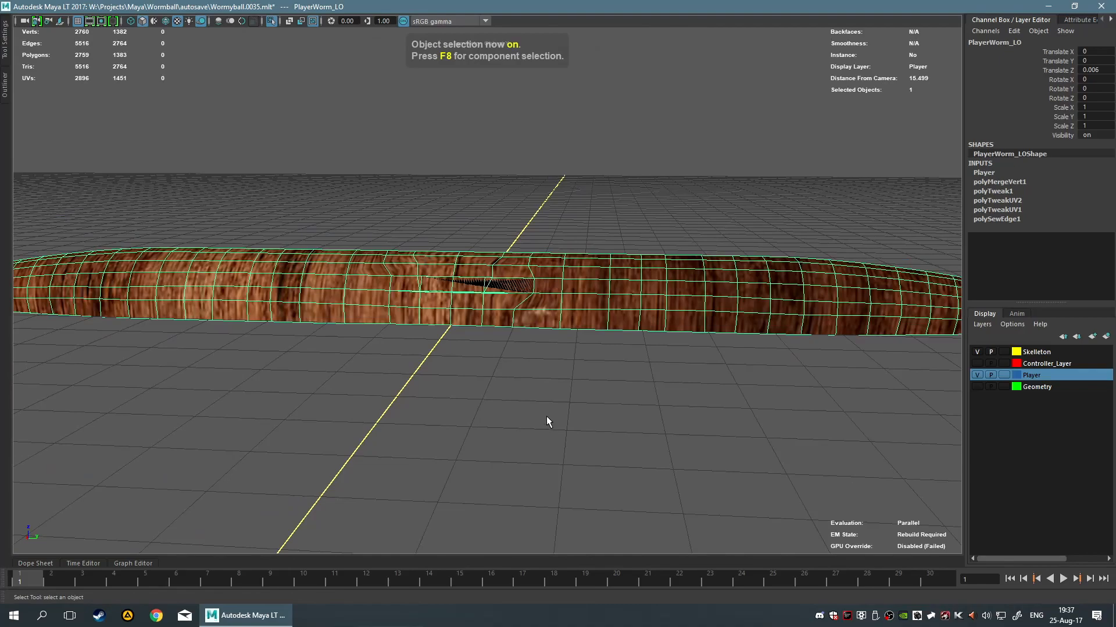
pyautogui.keyDown('alt'); pyautogui.moveTo(546, 416); pyautogui.dragTo(561, 451); pyautogui.keyUp('alt')
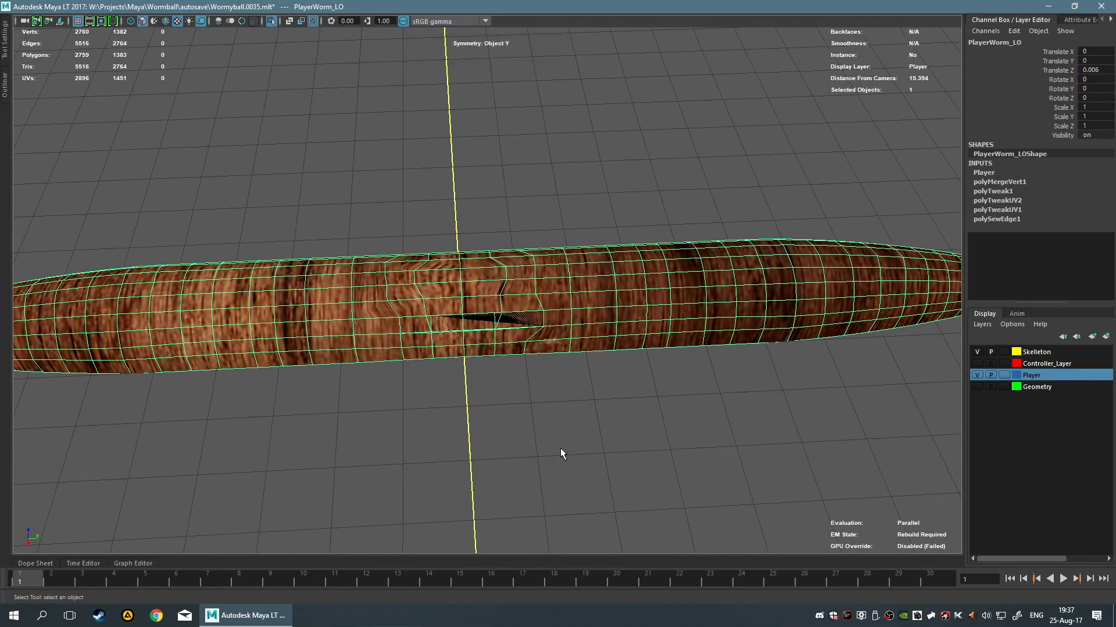
pyautogui.scroll(3, 561, 451)
pyautogui.click(620, 489)
pyautogui.scroll(1, 594, 363)
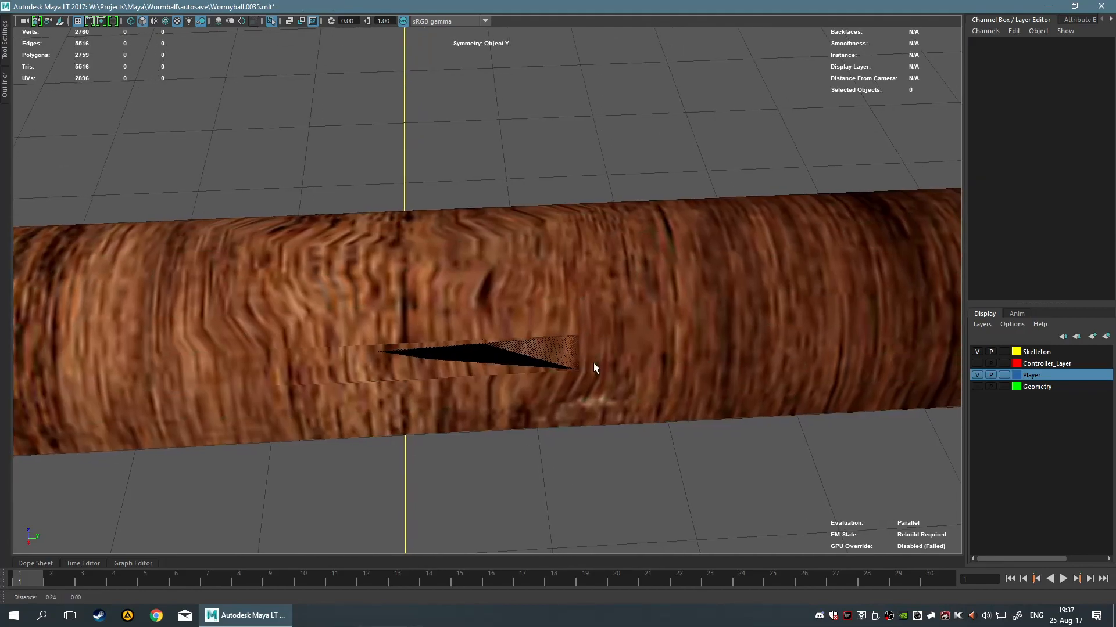
# Review the Rotate tool's options and the selection settings for the worm mesh, undoing a trial rotation.
pyautogui.click(605, 327)
pyautogui.press('w')
pyautogui.press('e')
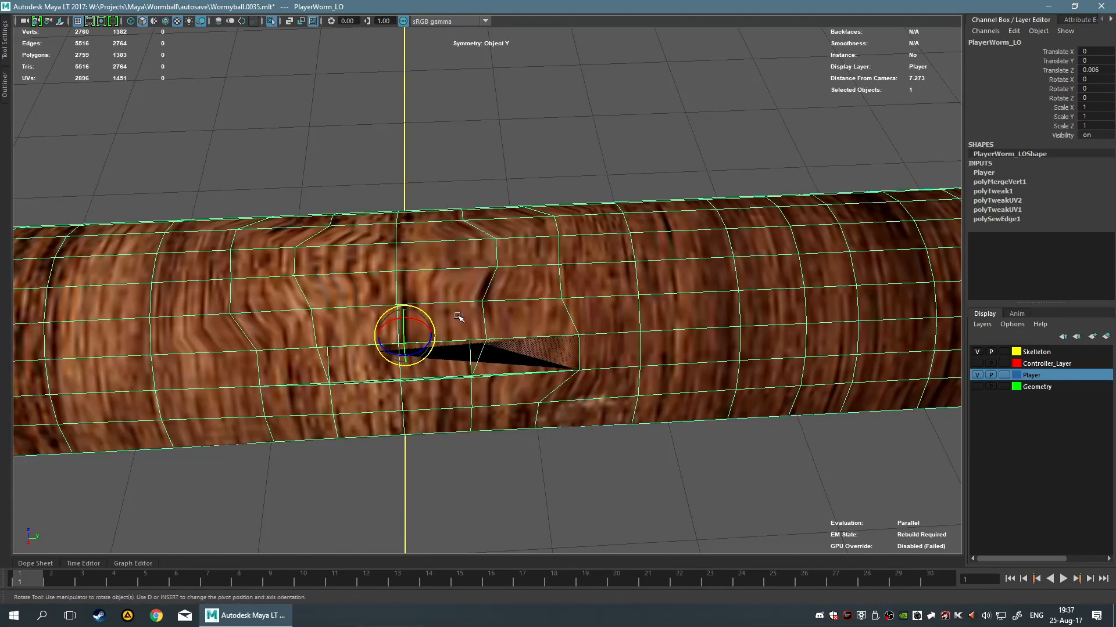
pyautogui.click(456, 317)
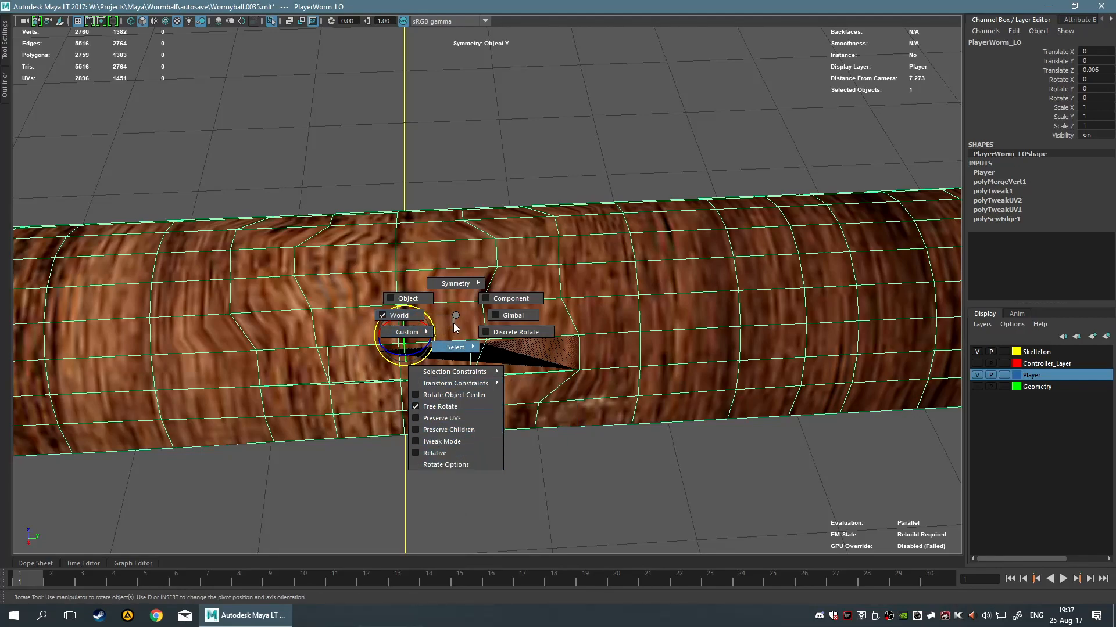
pyautogui.moveTo(453, 323); pyautogui.dragTo(454, 316)
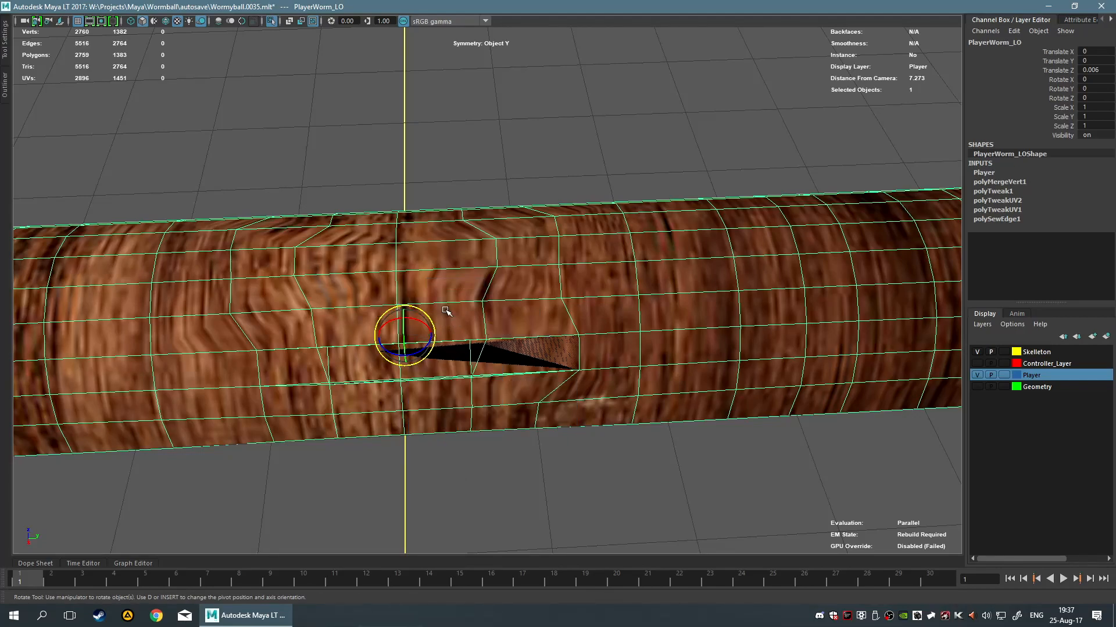
pyautogui.click(6, 50)
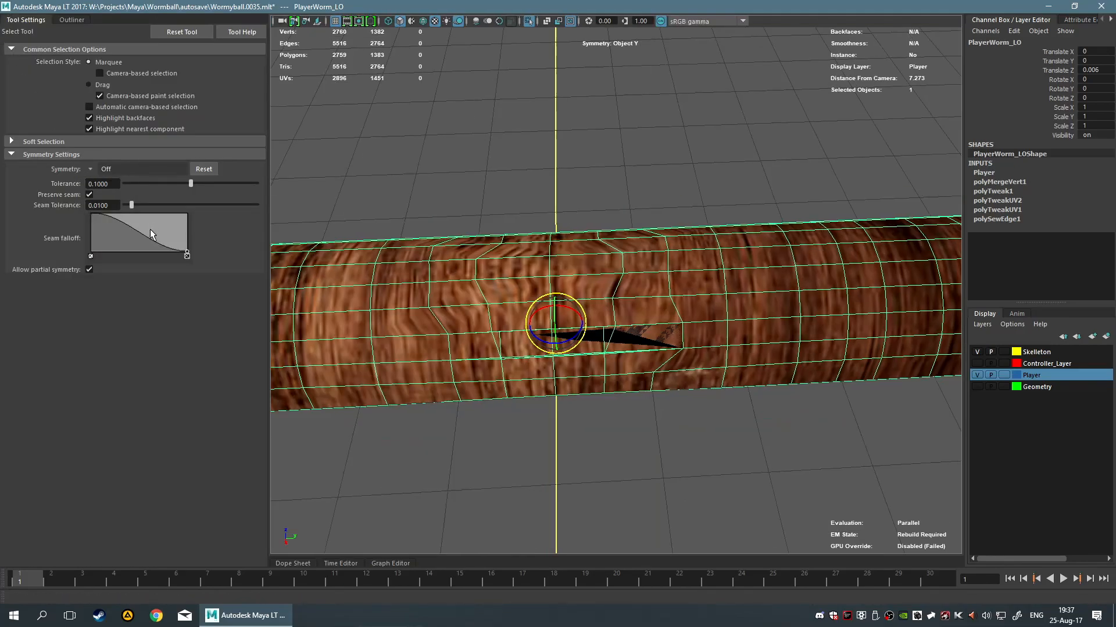
pyautogui.click(43, 142)
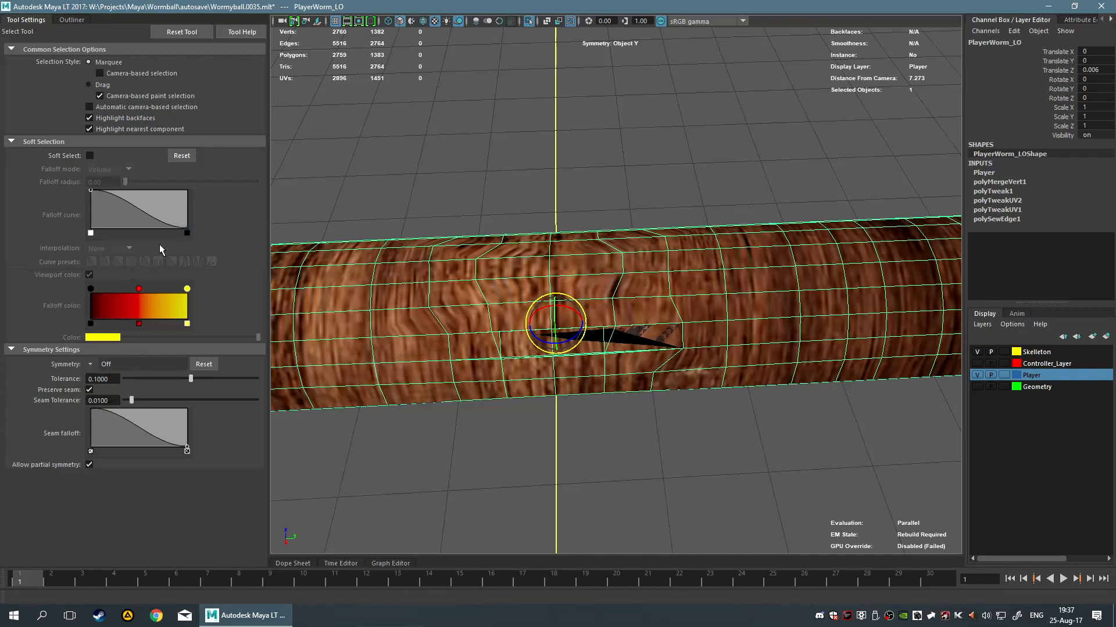
pyautogui.moveTo(556, 342); pyautogui.dragTo(572, 347)
pyautogui.hotkey('ctrl', 'z')
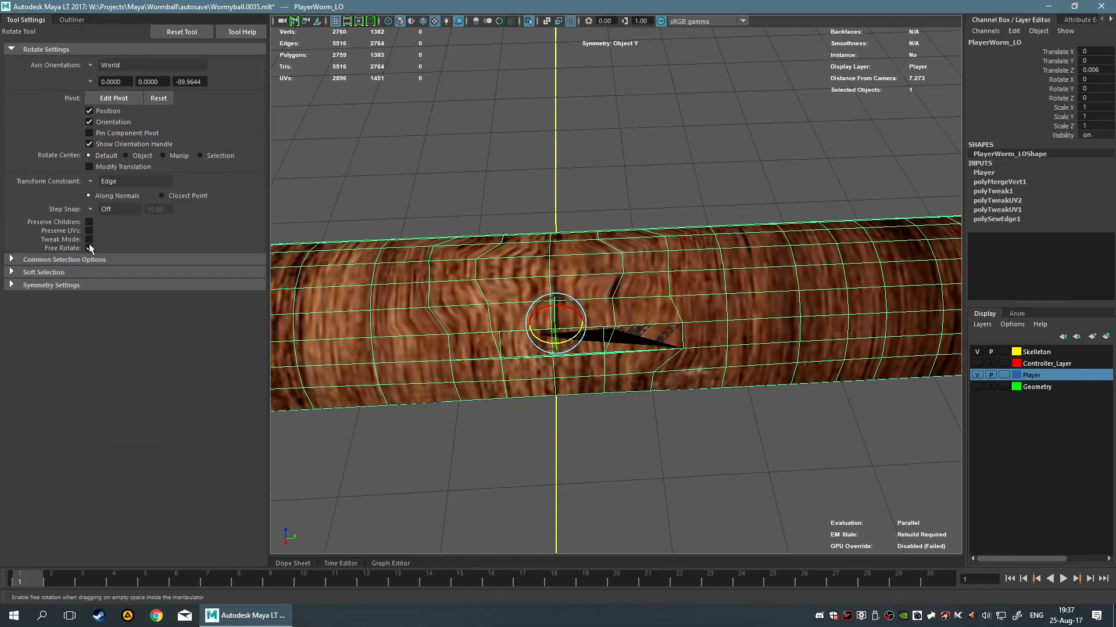
pyautogui.click(53, 260)
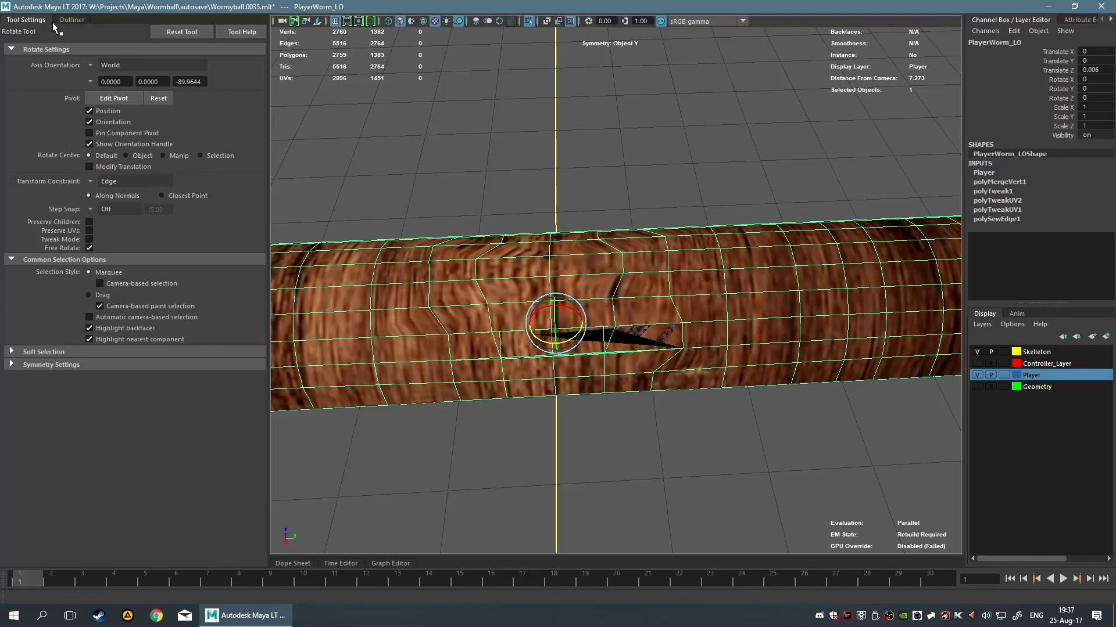
pyautogui.click(27, 20)
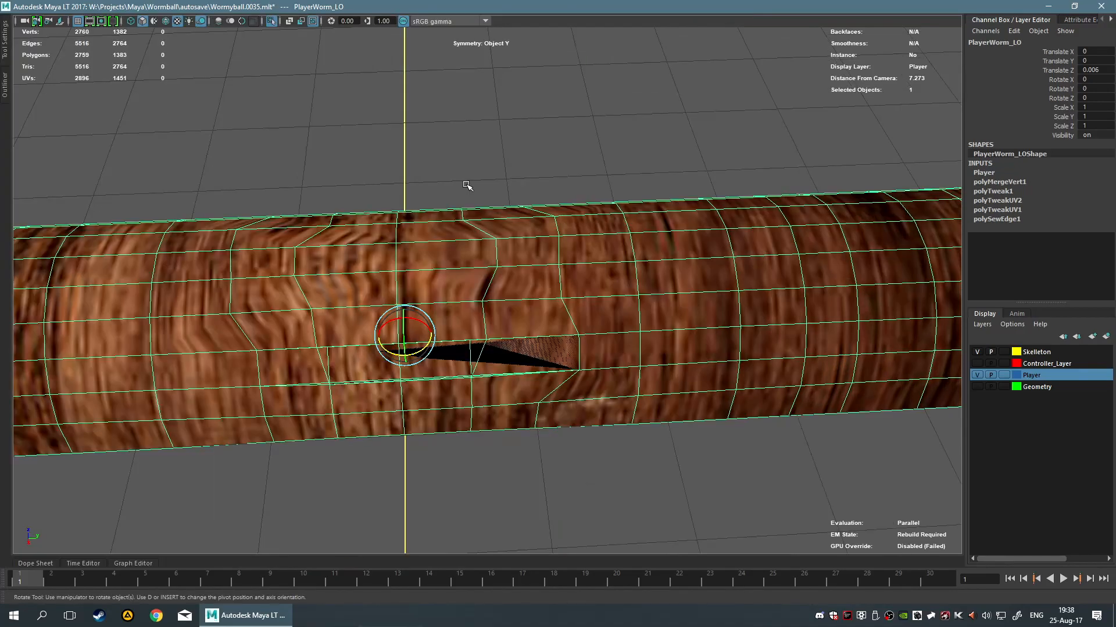
# Delete the textured worm mesh and turn off the isolated view to show the rest of the scene.
pyautogui.press('q')
pyautogui.click(469, 189)
pyautogui.scroll(-5, 472, 201)
pyautogui.click(498, 331)
pyautogui.press('Delete')
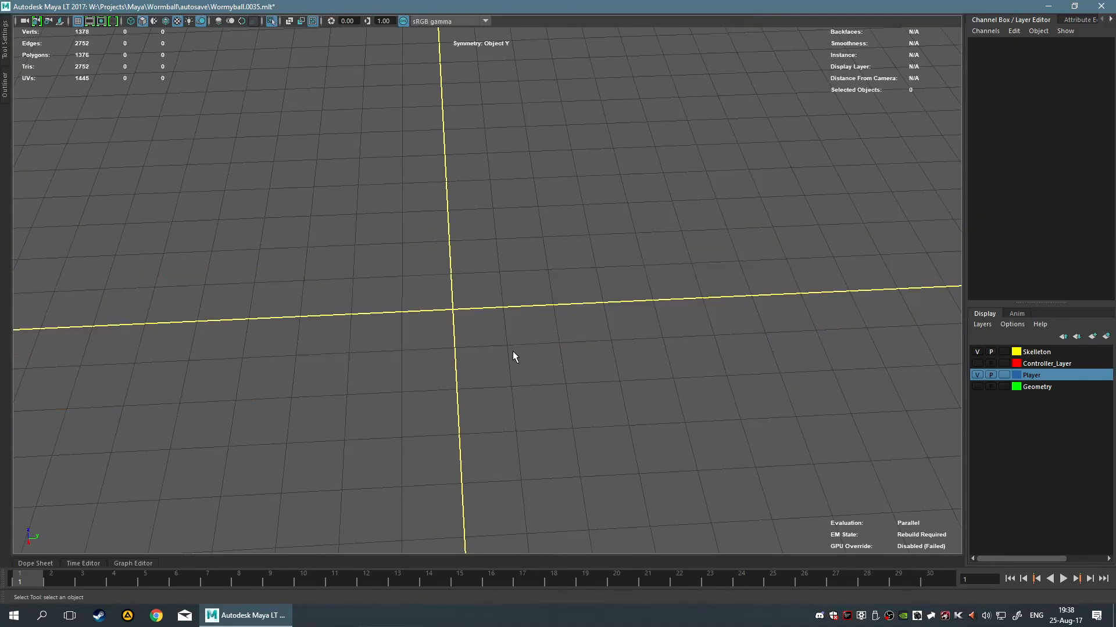
pyautogui.scroll(-3, 501, 316)
pyautogui.hotkey('ctrl', '1')
pyautogui.scroll(-5, 325, 326)
# Duplicate the PlayerWorm_LO_Proxy mesh and set the copy's Translate X to 0.
pyautogui.click(468, 358)
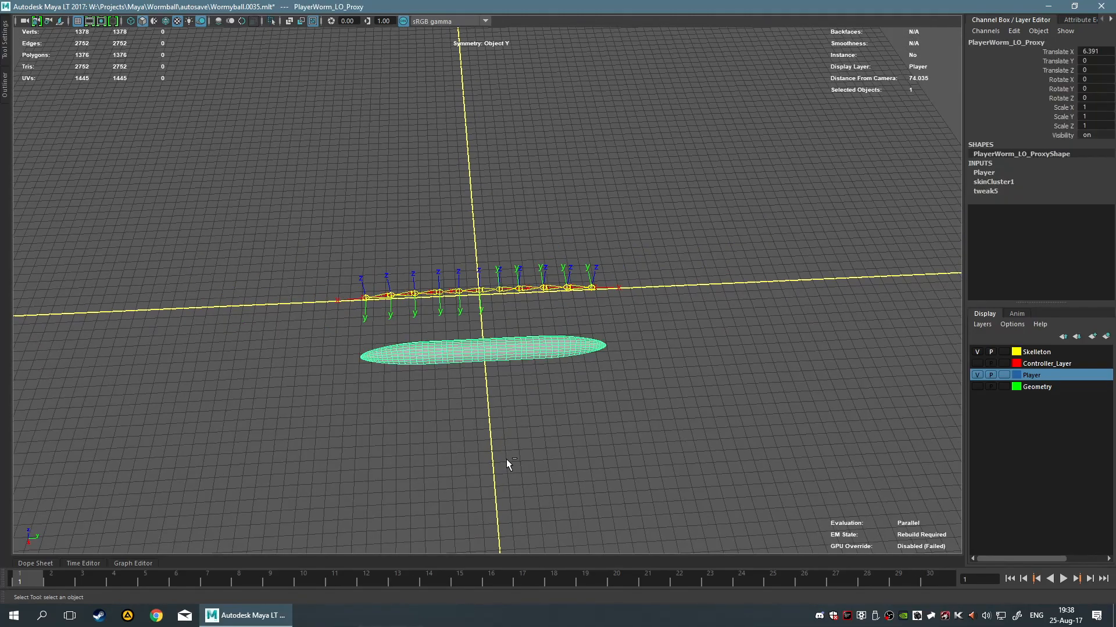
pyautogui.hotkey('ctrl', 'd')
pyautogui.scroll(5, 491, 468)
pyautogui.click(1093, 51)
pyautogui.write('0')
pyautogui.press('Return')
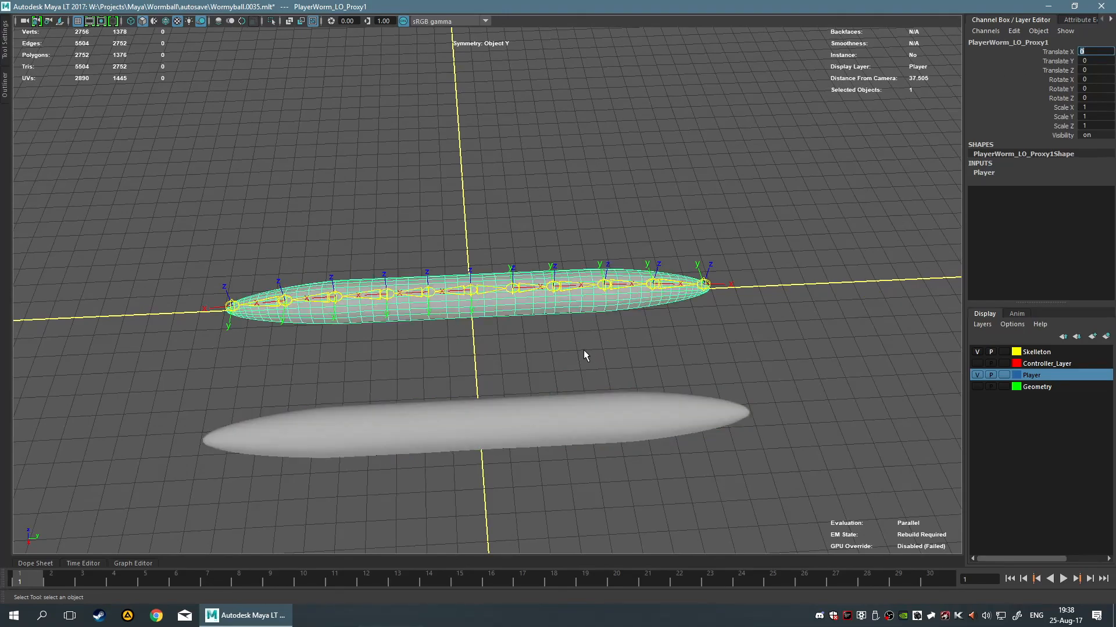
# Isolate the duplicated worm mesh in the viewport.
pyautogui.moveTo(497, 296); pyautogui.dragTo(499, 326, button='right')
pyautogui.moveTo(537, 295)
pyautogui.mouseDown(button='right')
pyautogui.moveTo(536, 426)
pyautogui.moveTo(535, 296)
pyautogui.mouseUp(button='right')
pyautogui.scroll(4, 537, 363)
pyautogui.scroll(2, 541, 369)
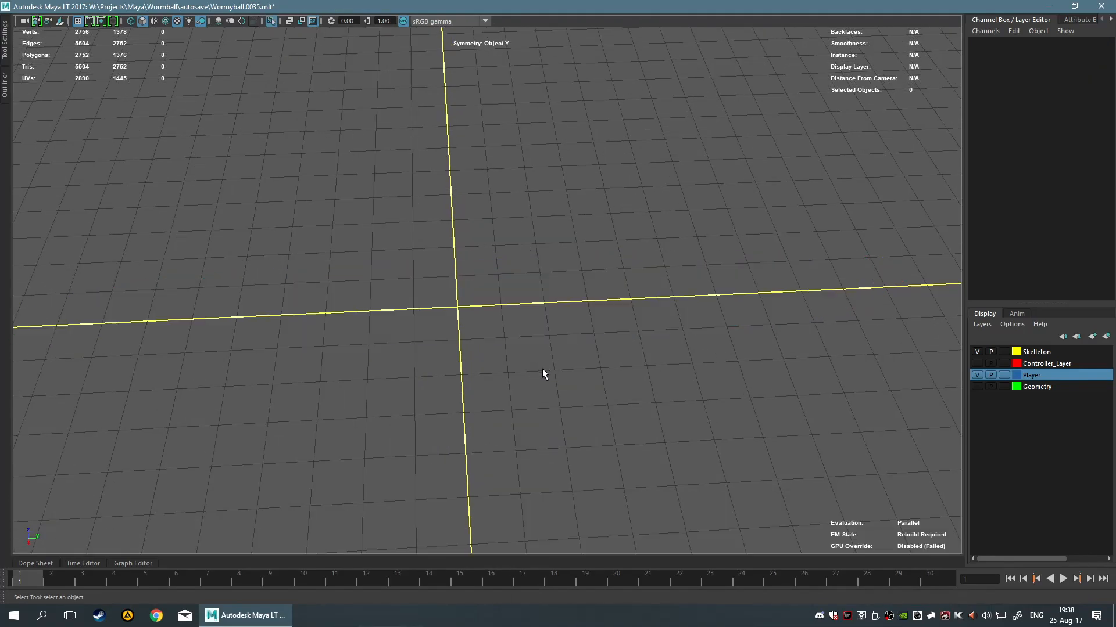
pyautogui.press('F8')
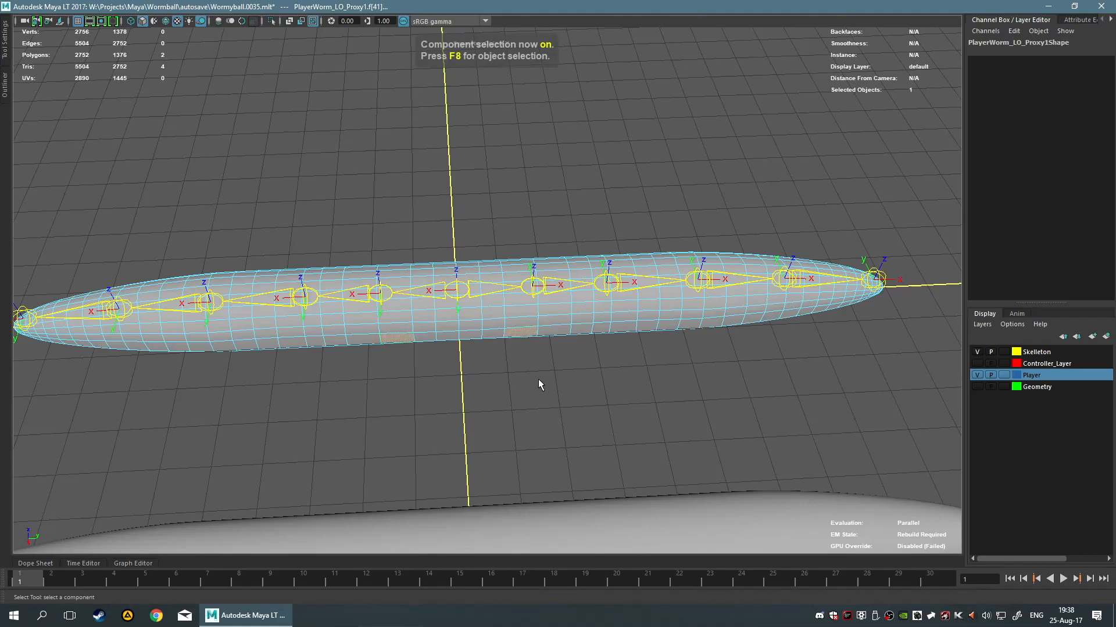
pyautogui.press('F8')
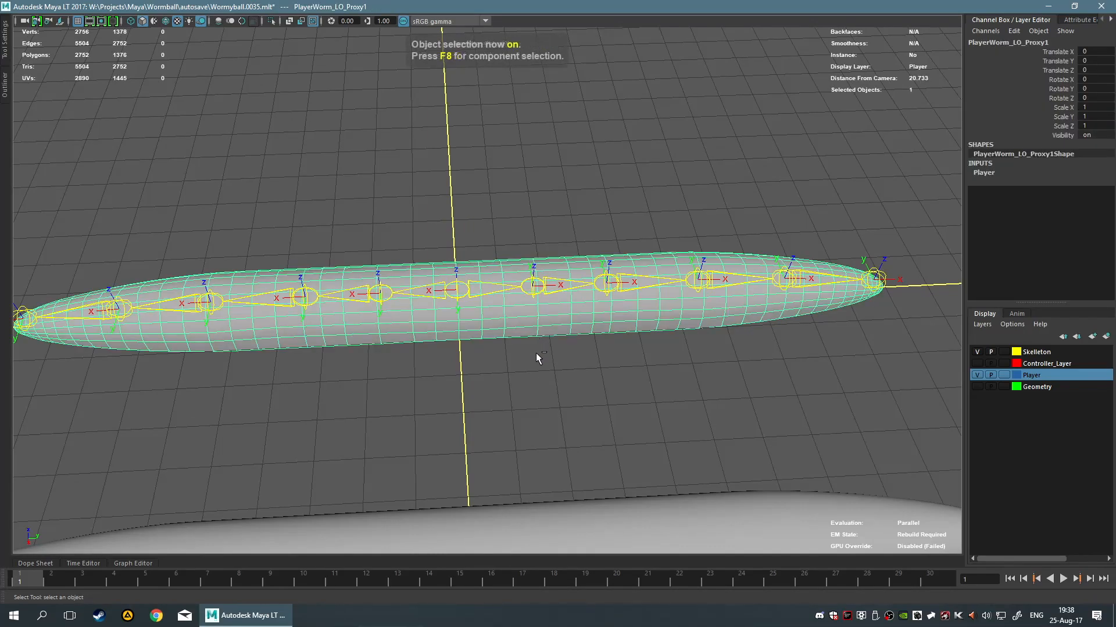
pyautogui.hotkey('ctrl', '1')
pyautogui.scroll(3, 538, 360)
# Try adding edge loops around the duplicated worm with the Insert Edge Loop Tool, and undo them.
pyautogui.keyDown('shift'); pyautogui.moveTo(492, 315); pyautogui.dragTo(435, 331, button='right'); pyautogui.keyUp('shift')
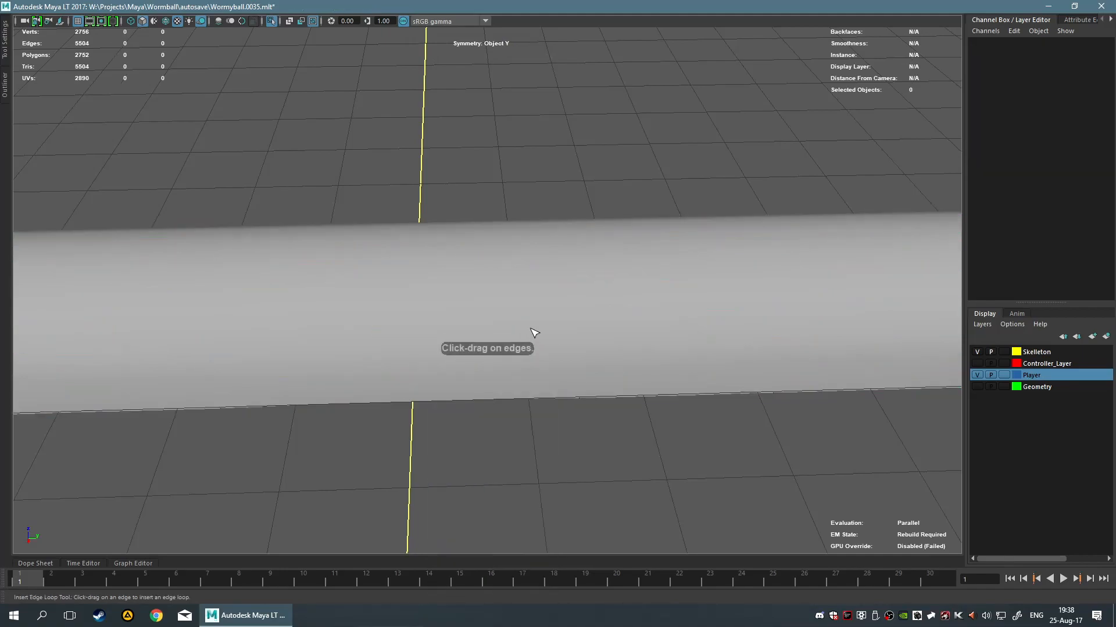
pyautogui.click(557, 336)
pyautogui.moveTo(563, 333); pyautogui.dragTo(585, 352)
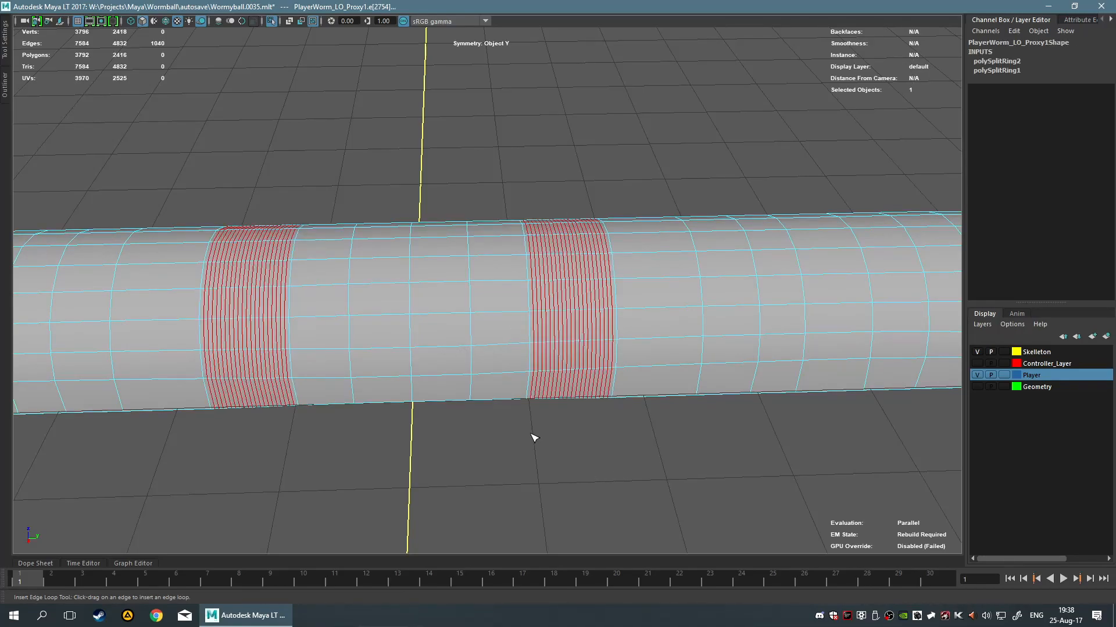
pyautogui.hotkey('ctrl', 'z')
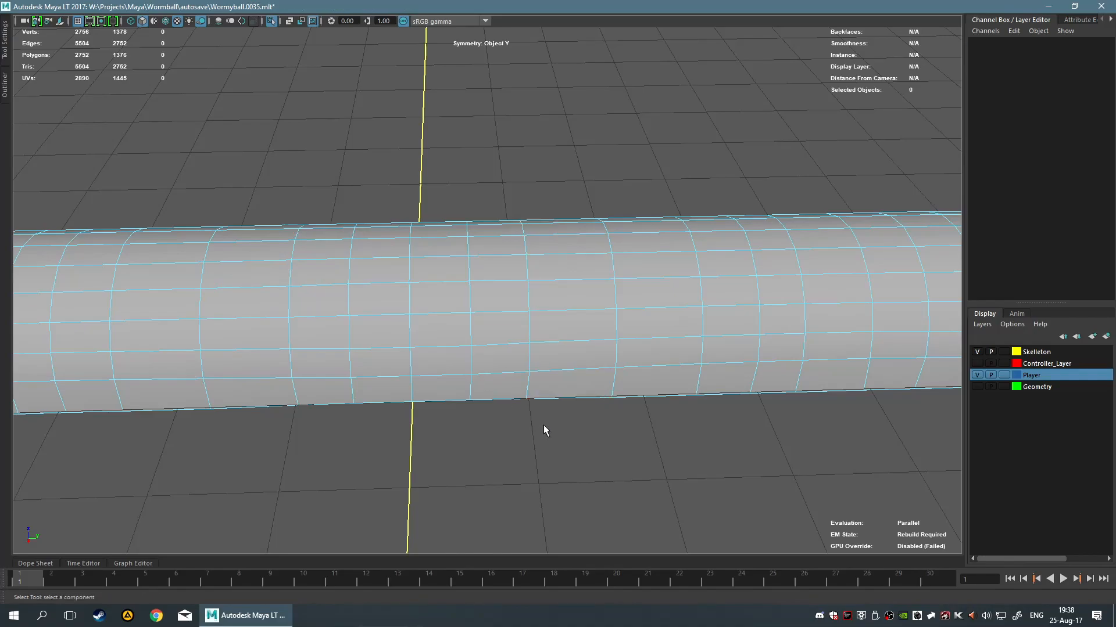
# Insert a symmetrical pair of edge loops near the duplicated worm's middle with the Multi-Cut tool.
pyautogui.keyDown('shift'); pyautogui.moveTo(545, 306); pyautogui.dragTo(491, 308, button='right'); pyautogui.keyUp('shift')
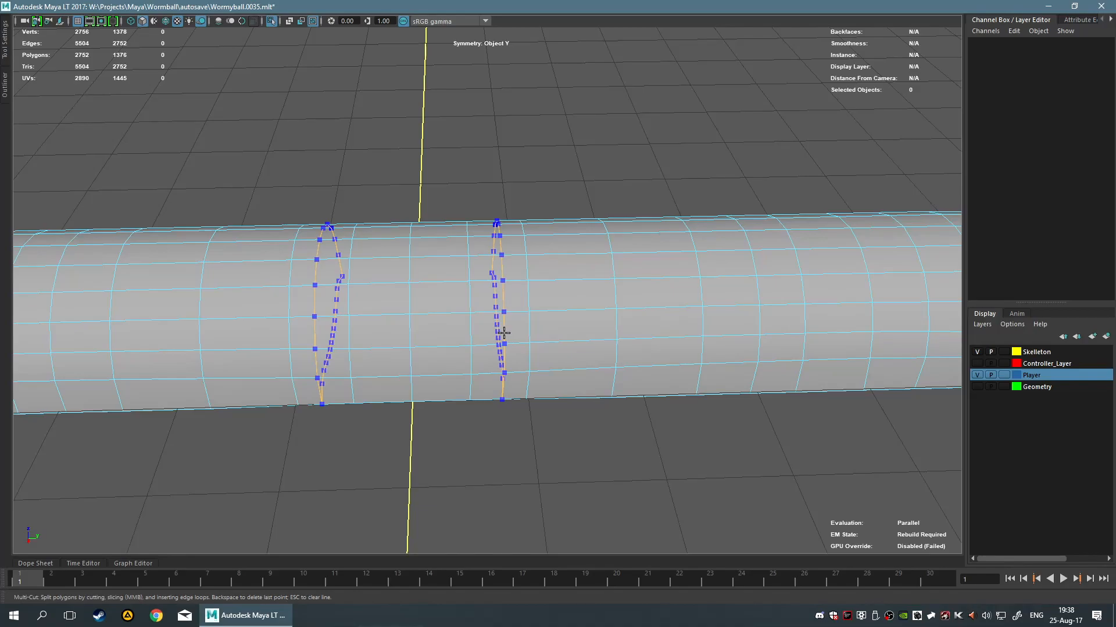
pyautogui.keyDown('ctrl'); pyautogui.click(437, 336); pyautogui.keyUp('ctrl')
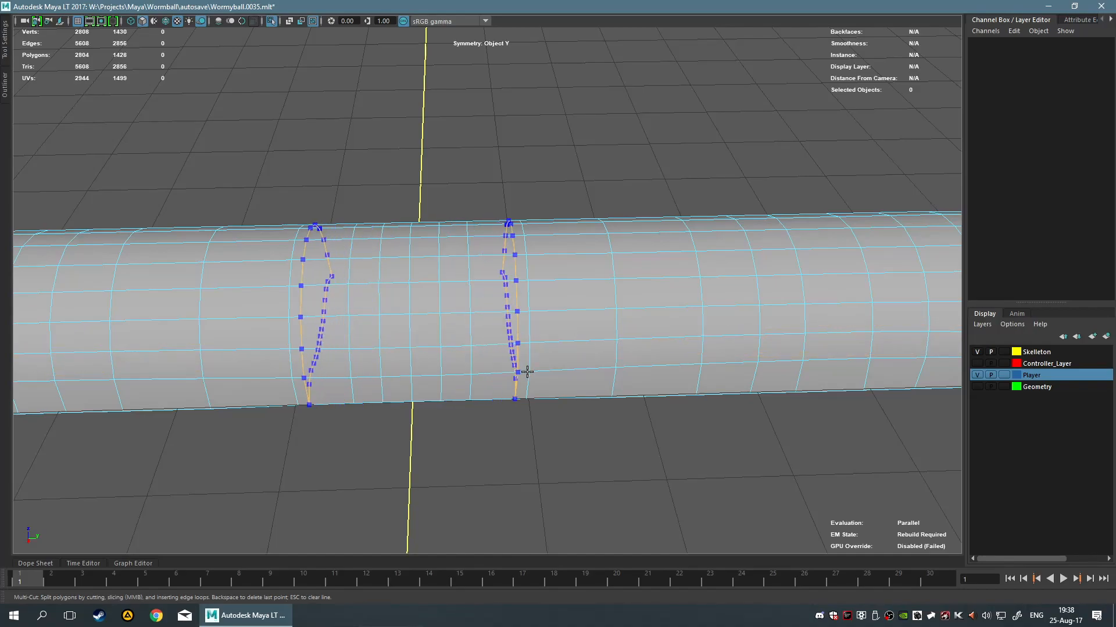
# Insert two more symmetrical pairs of edge loops outward from the duplicated worm's middle with the Multi-Cut tool.
pyautogui.keyDown('ctrl'); pyautogui.click(504, 366); pyautogui.keyUp('ctrl')
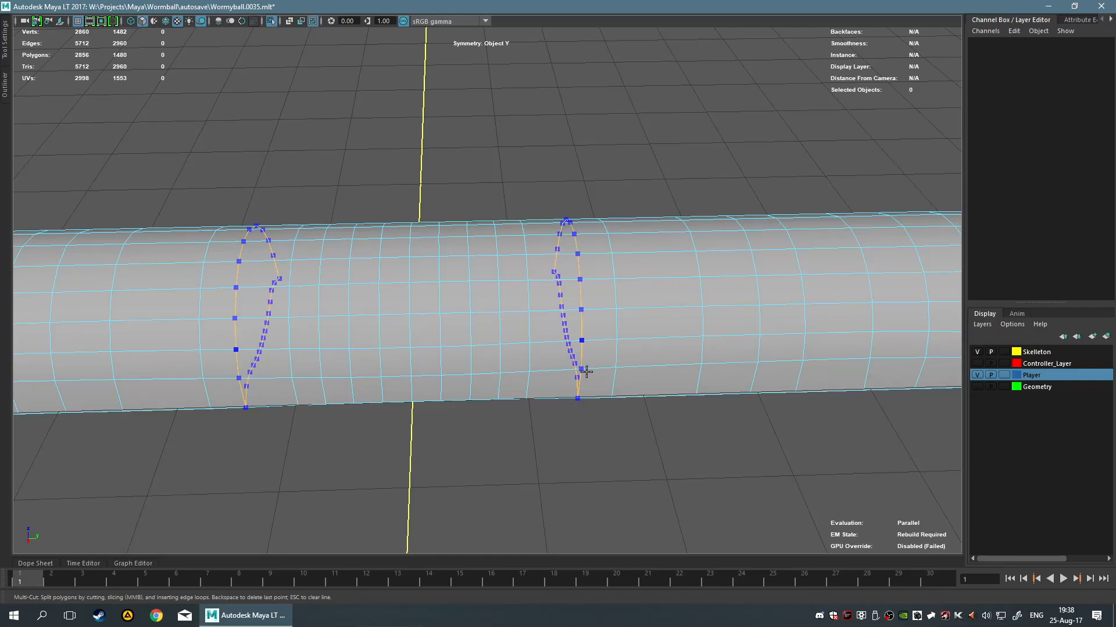
pyautogui.keyDown('ctrl'); pyautogui.click(584, 372); pyautogui.keyUp('ctrl')
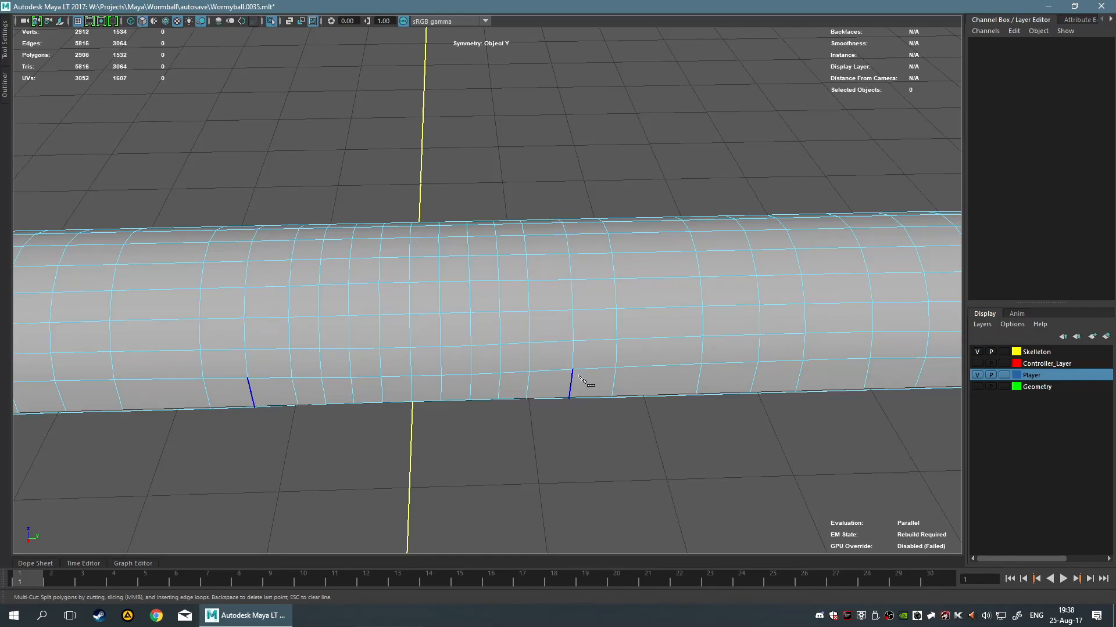
pyautogui.keyDown('alt'); pyautogui.moveTo(645, 401); pyautogui.dragTo(661, 398); pyautogui.keyUp('alt')
# Compare the mesh with the skeleton joints in the side view and insert a further symmetrical pair of edge loops in the perspective view.
pyautogui.press('space')
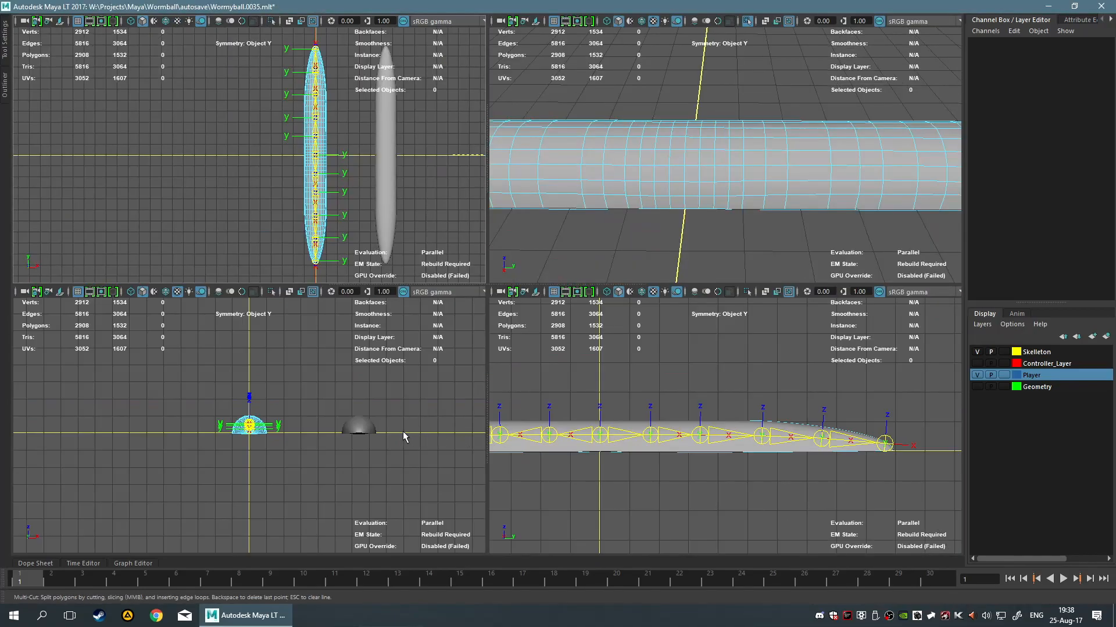
pyautogui.press('space')
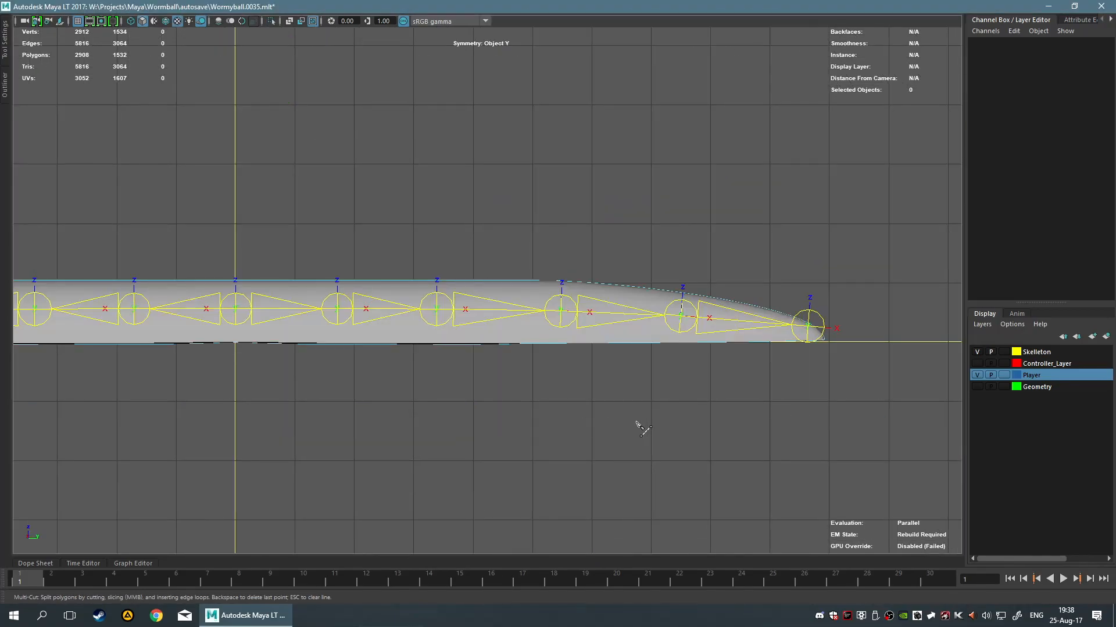
pyautogui.hotkey('ctrl', '1')
pyautogui.hotkey('ctrl', '1')
pyautogui.press('space')
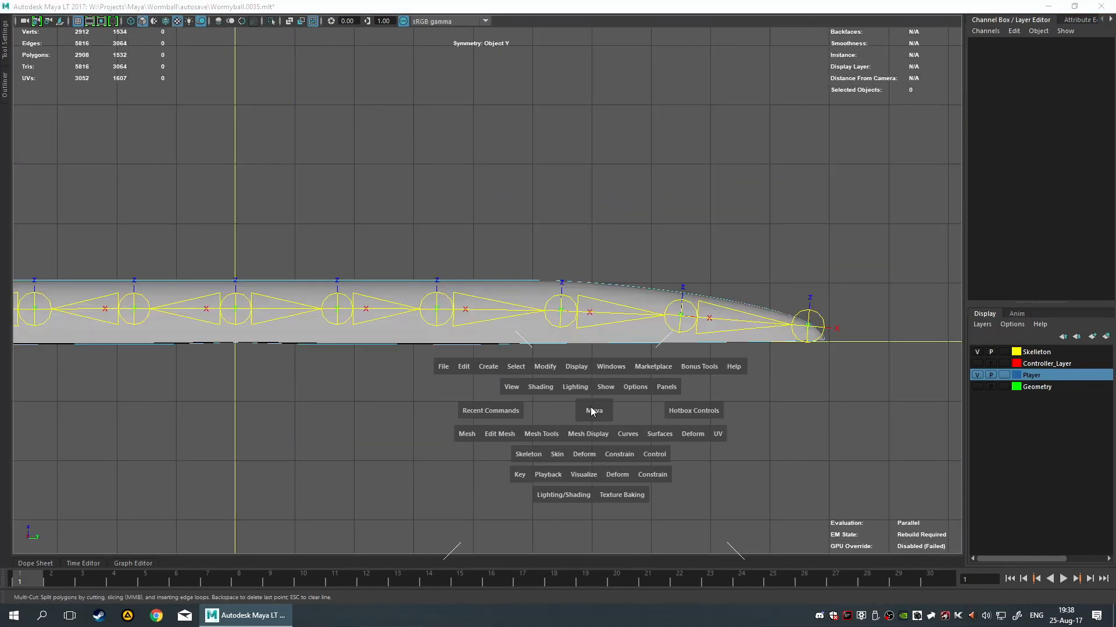
pyautogui.press('space')
pyautogui.keyDown('alt'); pyautogui.moveTo(662, 275); pyautogui.dragTo(658, 173); pyautogui.keyUp('alt')
pyautogui.scroll(-5, 657, 172)
pyautogui.keyDown('alt'); pyautogui.moveTo(658, 173); pyautogui.dragTo(614, 223, button='middle'); pyautogui.keyUp('alt')
pyautogui.scroll(3, 610, 225)
pyautogui.click(548, 255)
pyautogui.keyDown('alt'); pyautogui.moveTo(563, 273); pyautogui.dragTo(598, 304, button='middle'); pyautogui.keyUp('alt')
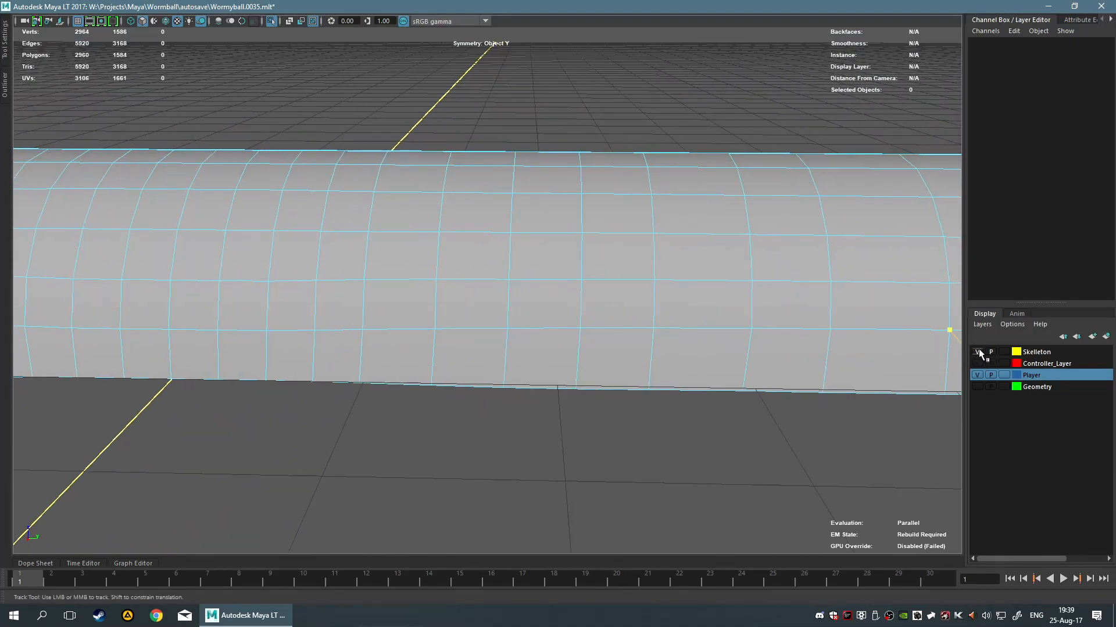
# Turn off the viewport isolation to show the skeleton and insert another symmetrical pair of edge loops between the joints.
pyautogui.press('Escape')
pyautogui.scroll(-5, 610, 374)
pyautogui.scroll(6, 592, 372)
pyautogui.keyDown('alt'); pyautogui.moveTo(567, 365); pyautogui.dragTo(678, 328); pyautogui.keyUp('alt')
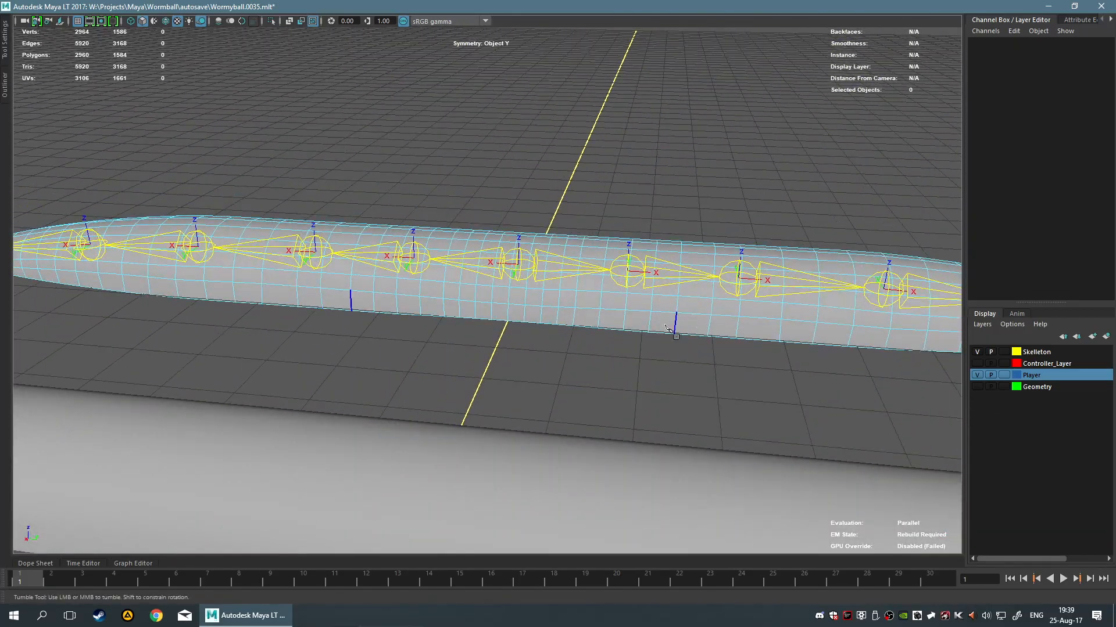
pyautogui.keyDown('alt'); pyautogui.moveTo(666, 411); pyautogui.dragTo(609, 418, button='right'); pyautogui.keyUp('alt')
pyautogui.moveTo(577, 452)
pyautogui.keyDown('alt'); pyautogui.mouseDown()
pyautogui.moveTo(608, 444)
pyautogui.moveTo(576, 443)
pyautogui.mouseUp(); pyautogui.keyUp('alt')
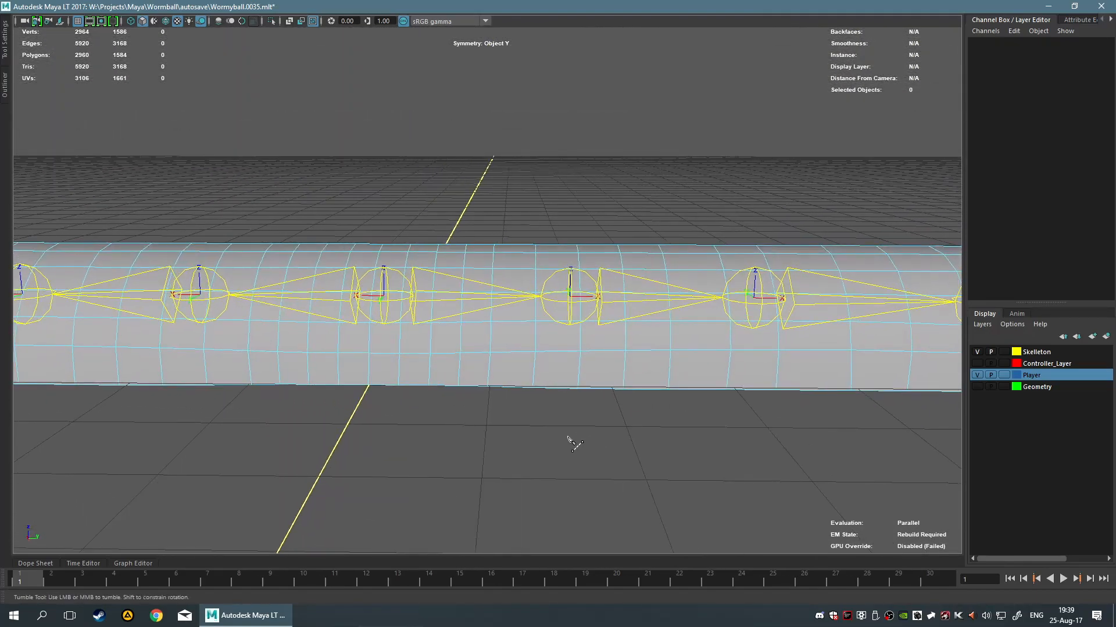
pyautogui.scroll(3, 571, 437)
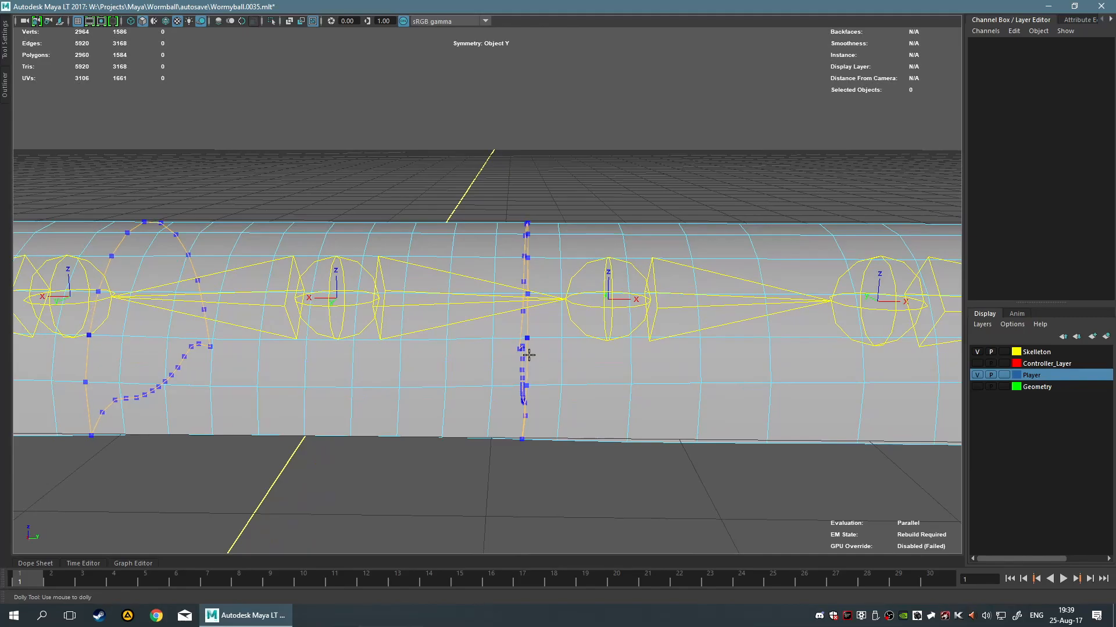
pyautogui.click(528, 355)
# Examine the edge loop distribution along the worm relative to the skeleton joints, from the middle to the tapered end.
pyautogui.scroll(-5, 510, 441)
pyautogui.keyDown('alt'); pyautogui.moveTo(489, 393); pyautogui.dragTo(535, 304); pyautogui.keyUp('alt')
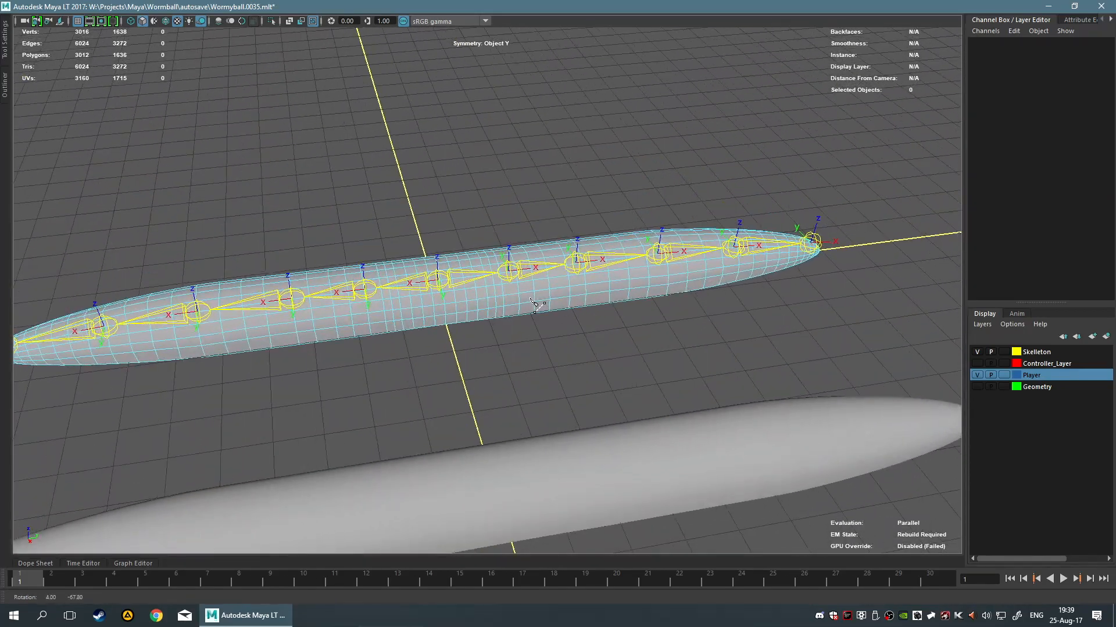
pyautogui.scroll(5, 518, 354)
pyautogui.keyDown('alt'); pyautogui.moveTo(549, 437); pyautogui.dragTo(528, 421); pyautogui.keyUp('alt')
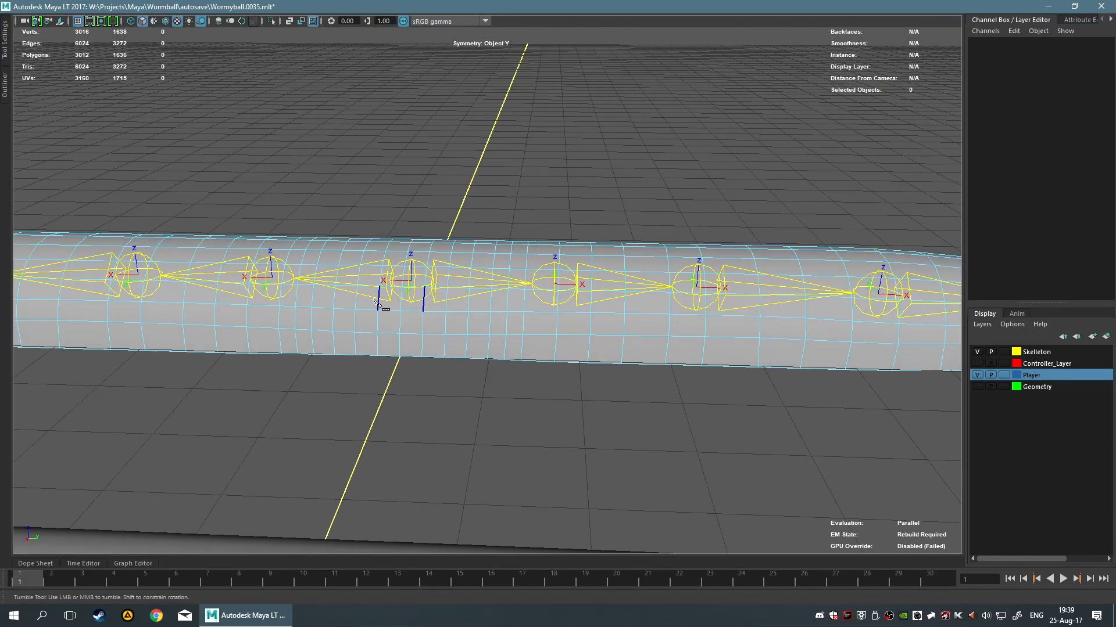
pyautogui.scroll(3, 530, 407)
pyautogui.keyDown('alt'); pyautogui.moveTo(619, 419); pyautogui.dragTo(349, 400, button='middle'); pyautogui.keyUp('alt')
pyautogui.scroll(-5, 543, 384)
pyautogui.keyDown('alt'); pyautogui.moveTo(590, 343); pyautogui.dragTo(522, 338, button='middle'); pyautogui.keyUp('alt')
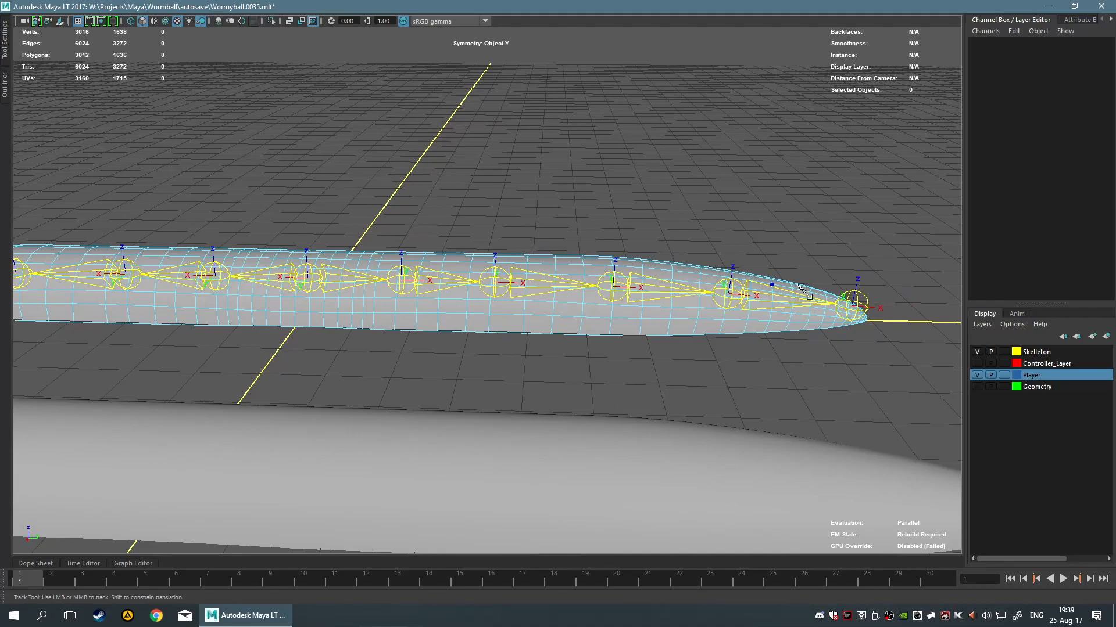
pyautogui.keyDown('alt'); pyautogui.moveTo(745, 330); pyautogui.dragTo(589, 397, button='middle'); pyautogui.keyUp('alt')
pyautogui.keyDown('alt'); pyautogui.moveTo(521, 400); pyautogui.dragTo(603, 418, button='middle'); pyautogui.keyUp('alt')
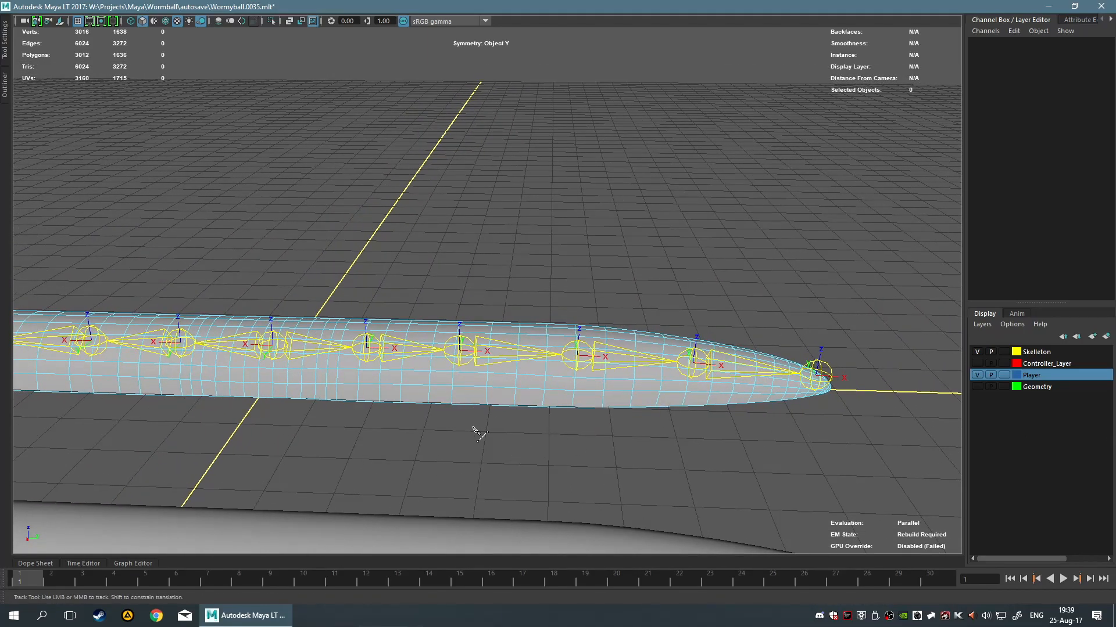
pyautogui.keyDown('alt'); pyautogui.moveTo(473, 428); pyautogui.dragTo(446, 480); pyautogui.keyUp('alt')
# Return to object selection, select the duplicated worm and convert the selection to all of its edges.
pyautogui.press('F8')
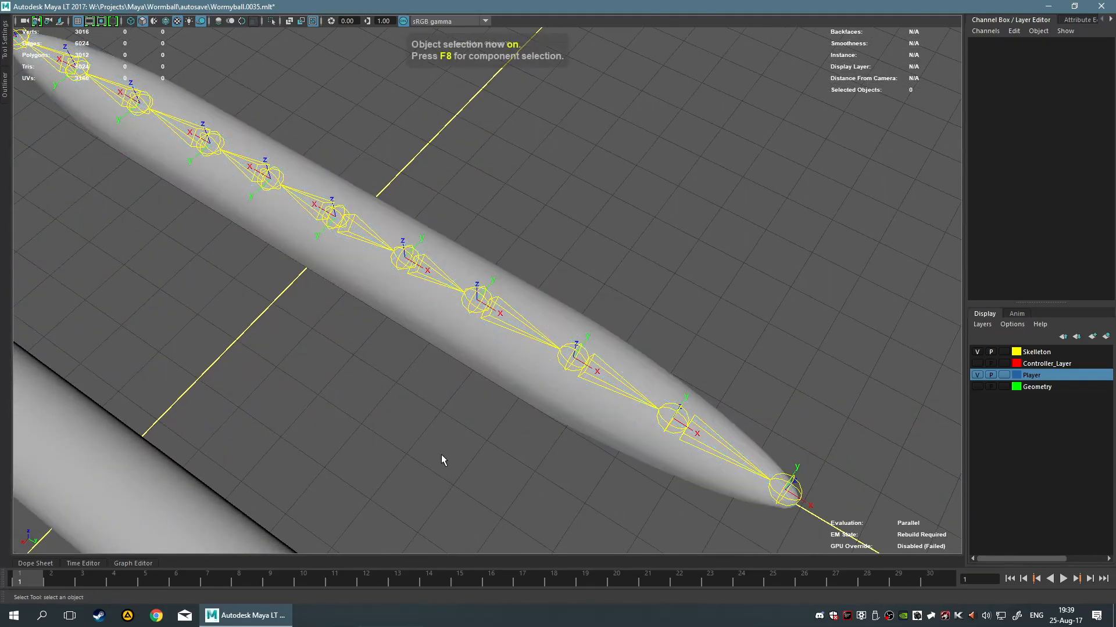
pyautogui.keyDown('alt'); pyautogui.moveTo(325, 428); pyautogui.dragTo(764, 241); pyautogui.keyUp('alt')
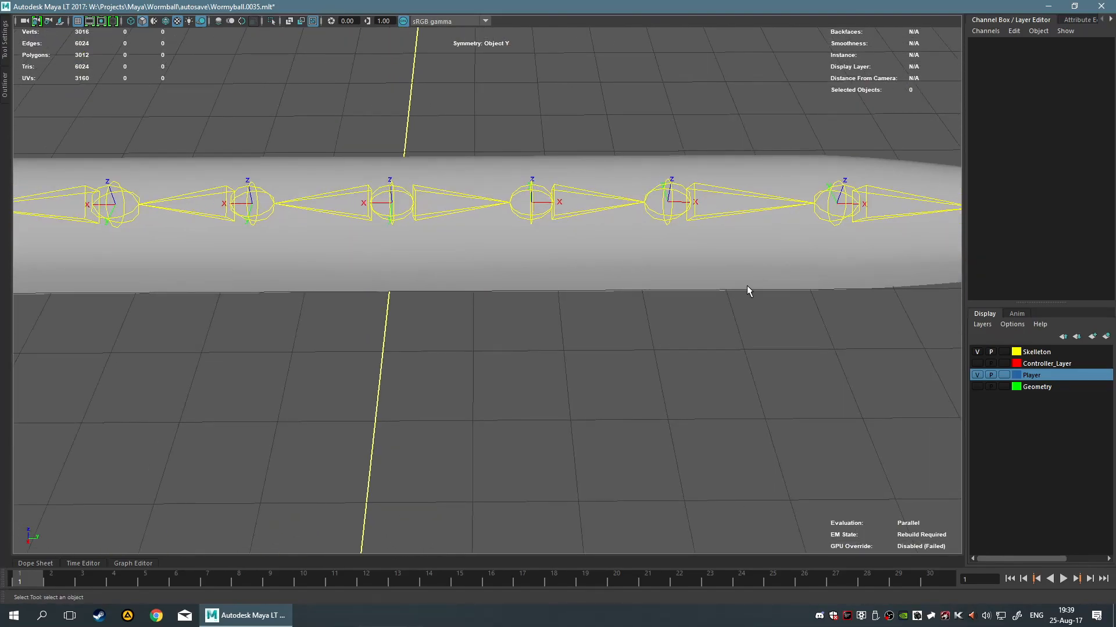
pyautogui.keyDown('alt'); pyautogui.moveTo(370, 333); pyautogui.dragTo(436, 332, button='middle'); pyautogui.keyUp('alt')
pyautogui.click(509, 277)
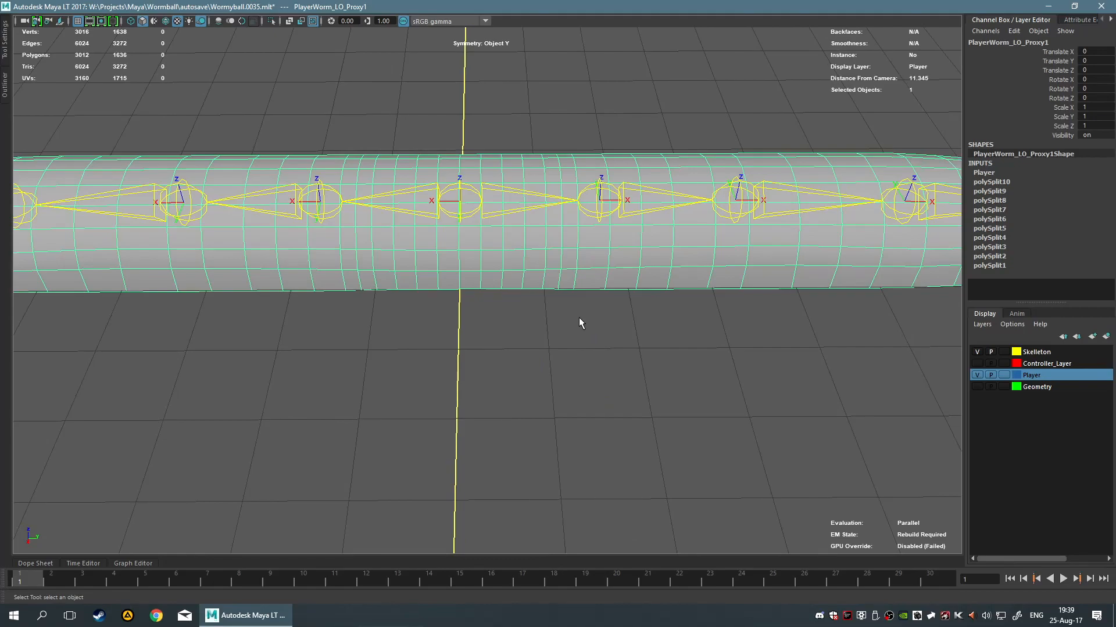
pyautogui.rightClick(586, 256)
pyautogui.keyDown('shift'); pyautogui.moveTo(585, 256); pyautogui.dragTo(570, 216, button='right'); pyautogui.keyUp('shift')
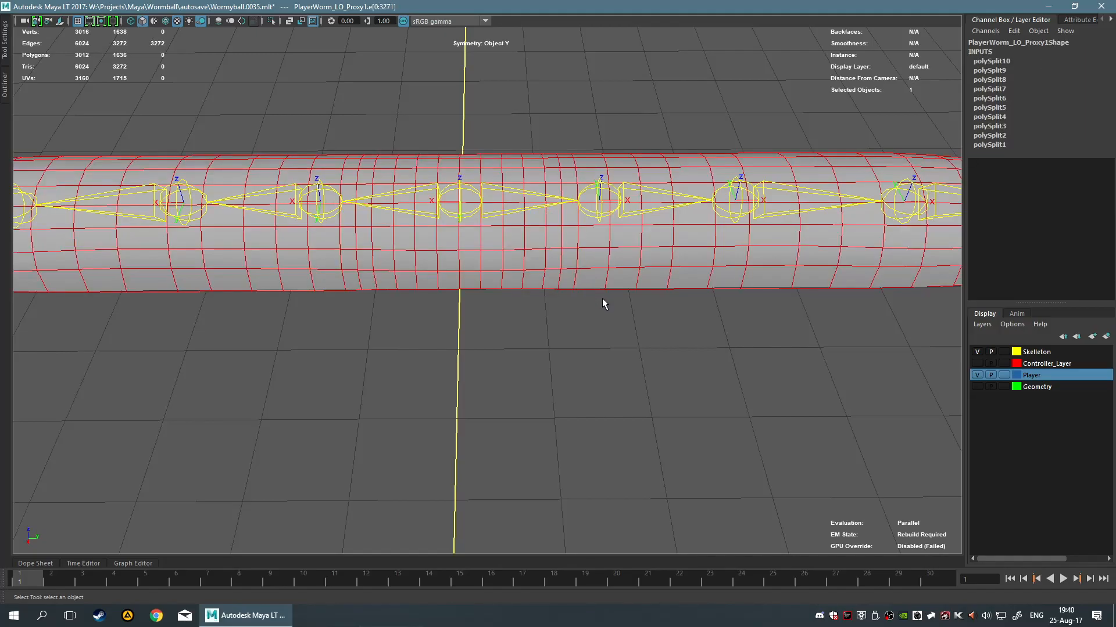
pyautogui.keyDown('alt'); pyautogui.moveTo(675, 373); pyautogui.dragTo(711, 356); pyautogui.keyUp('alt')
pyautogui.press('F8')
pyautogui.keyDown('ctrl'); pyautogui.moveTo(559, 263); pyautogui.dragTo(611, 189, button='right'); pyautogui.keyUp('ctrl')
pyautogui.keyDown('alt'); pyautogui.moveTo(696, 333); pyautogui.dragTo(726, 327); pyautogui.keyUp('alt')
pyautogui.click(592, 249)
pyautogui.click(722, 303)
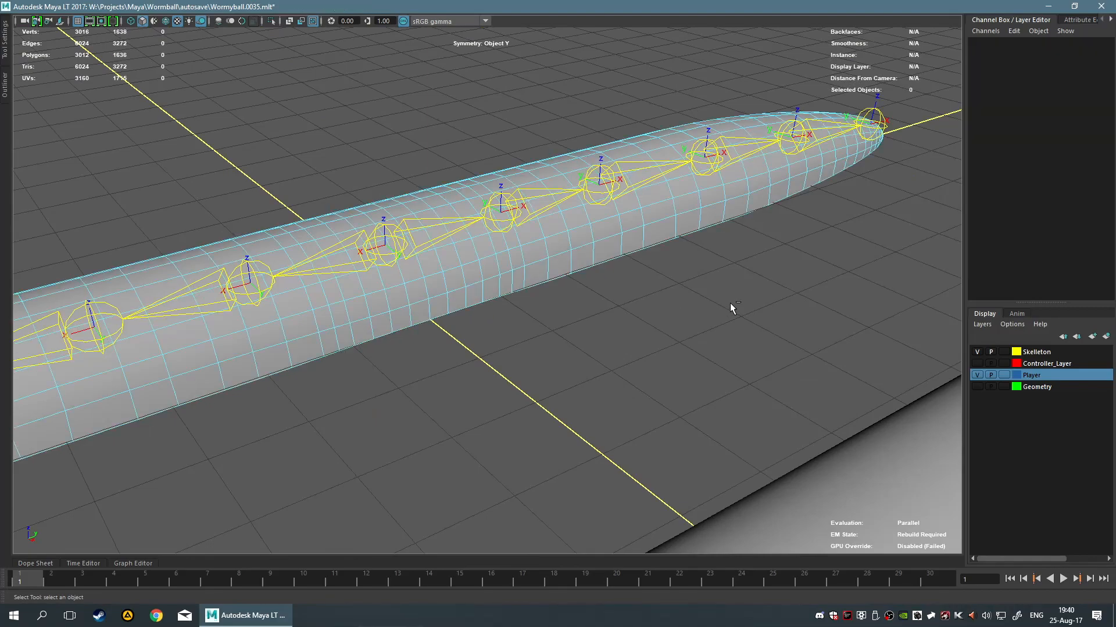
pyautogui.hotkey('ctrl', 'z')
pyautogui.hotkey('ctrl', 'z')
# Hide the Skeleton layer and soften all edges of the duplicated worm.
pyautogui.keyDown('ctrl'); pyautogui.moveTo(524, 268); pyautogui.dragTo(516, 243, button='right'); pyautogui.keyUp('ctrl')
pyautogui.keyDown('alt'); pyautogui.moveTo(664, 316); pyautogui.dragTo(673, 204); pyautogui.keyUp('alt')
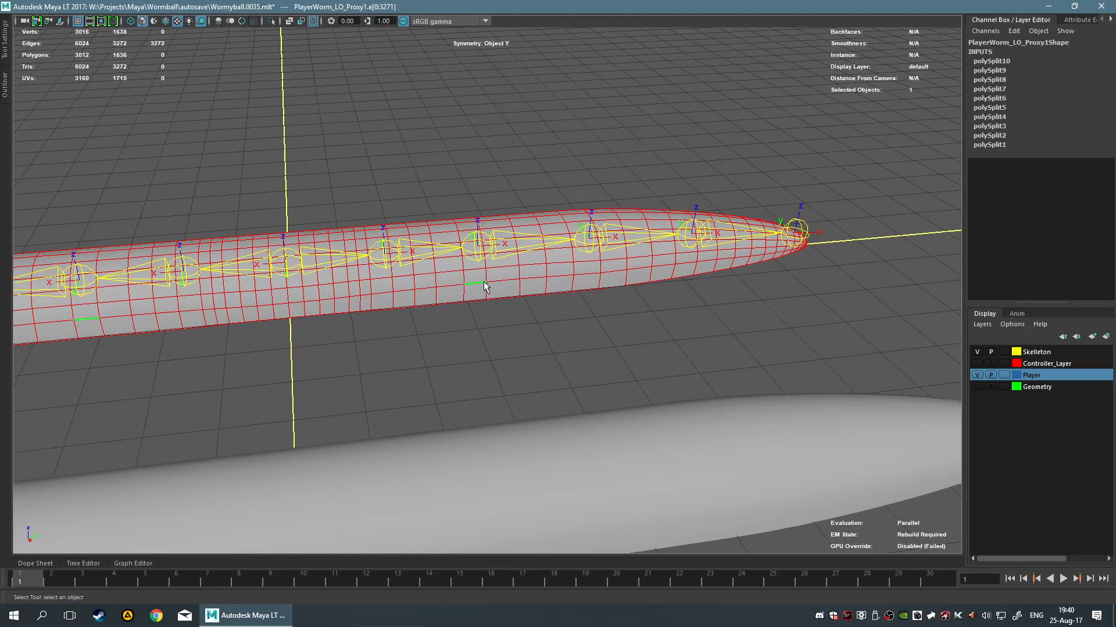
pyautogui.click(977, 352)
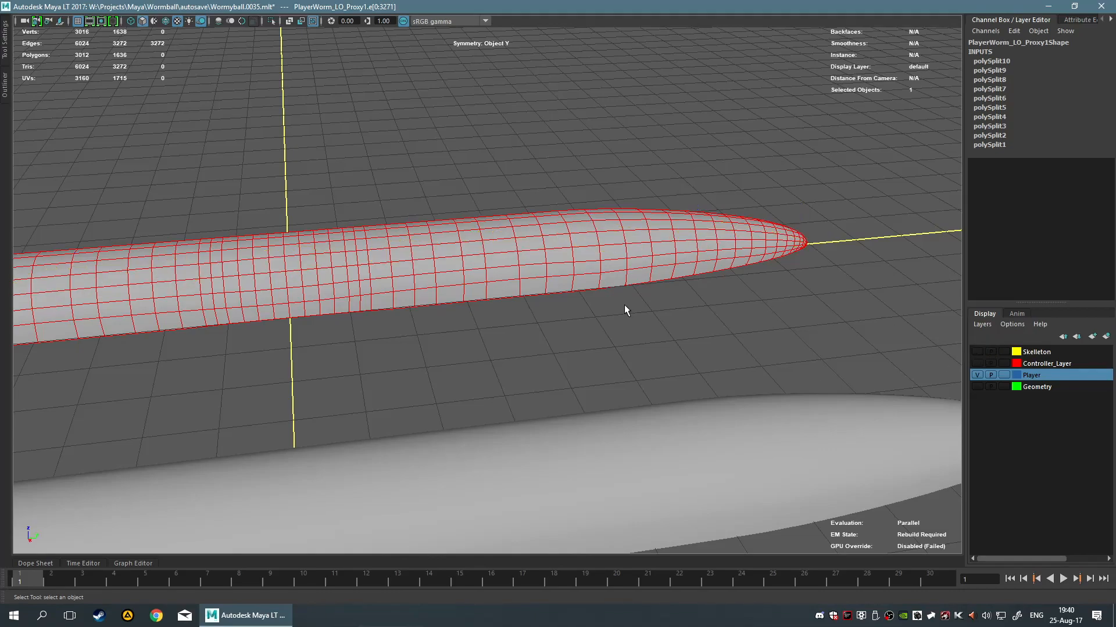
pyautogui.keyDown('shift'); pyautogui.rightClick(434, 274); pyautogui.keyUp('shift')
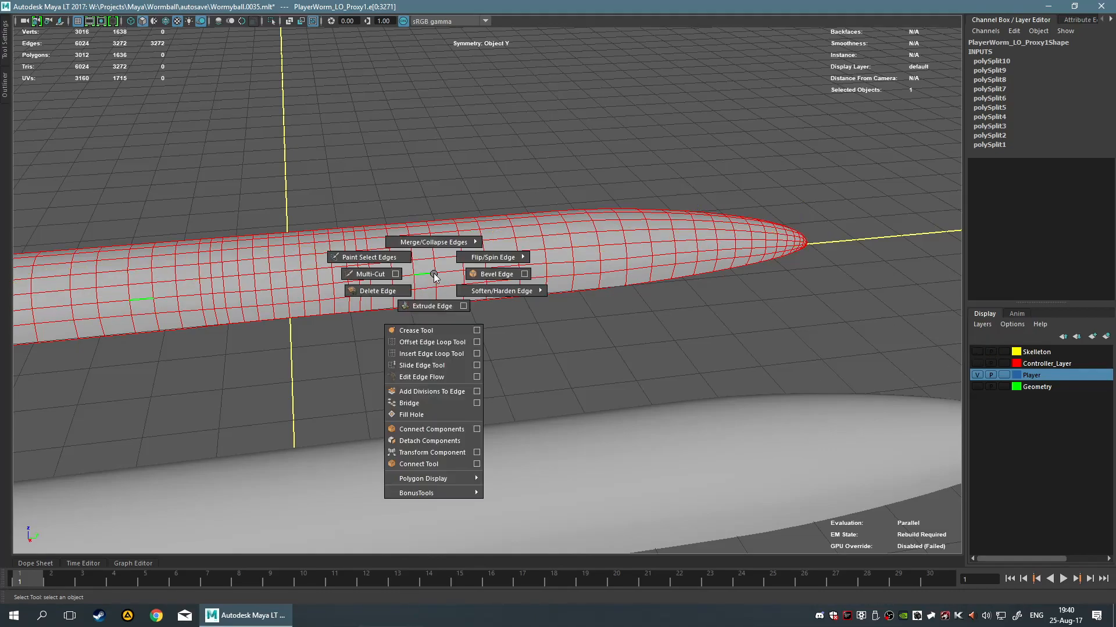
pyautogui.keyDown('shift'); pyautogui.moveTo(435, 276); pyautogui.dragTo(507, 276, button='right'); pyautogui.keyUp('shift')
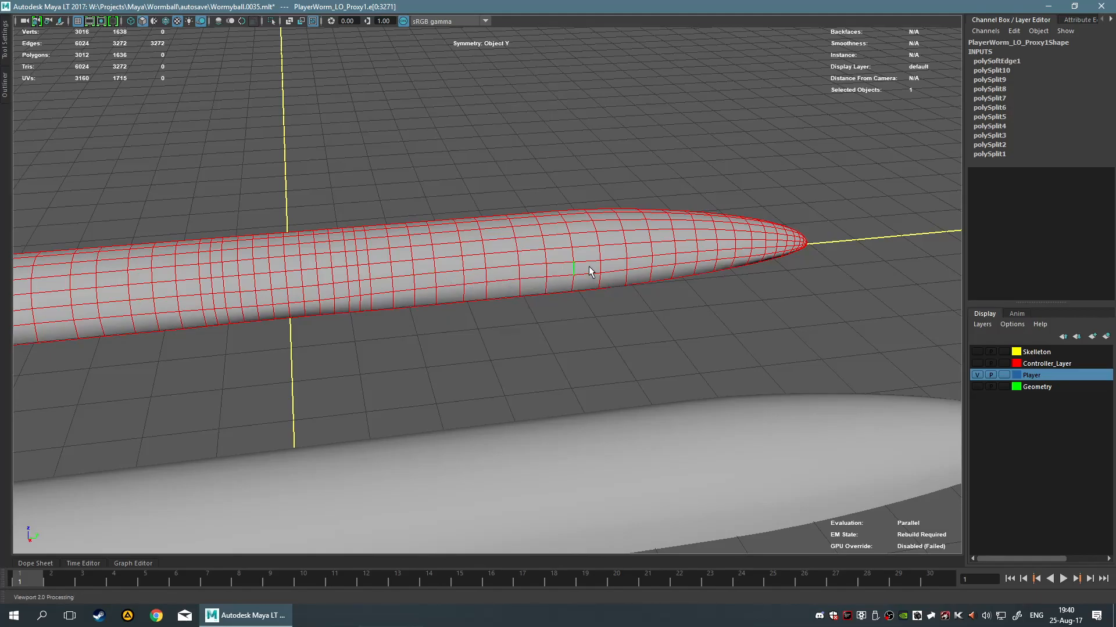
# Compare the worm's shading with and without the softened edges, and inspect its underside and the polySoftEdge1 angle.
pyautogui.click(997, 62)
pyautogui.keyDown('alt'); pyautogui.moveTo(839, 171); pyautogui.dragTo(736, 170); pyautogui.keyUp('alt')
pyautogui.hotkey('ctrl', 'z')
pyautogui.hotkey('ctrl', 'z')
pyautogui.hotkey('ctrl', 'y')
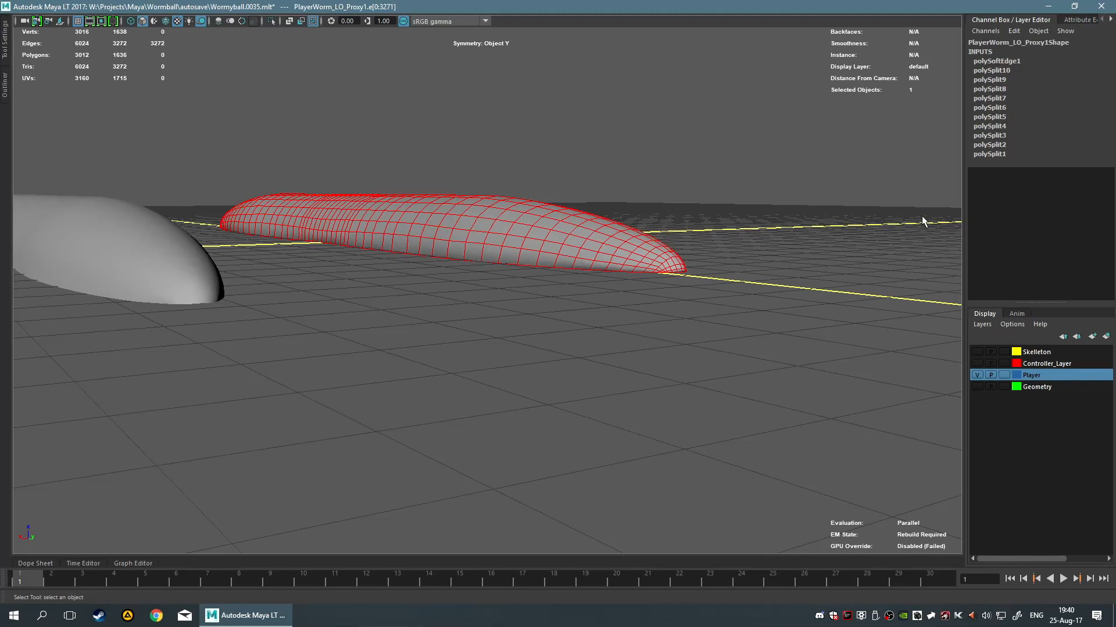
pyautogui.scroll(5, 779, 239)
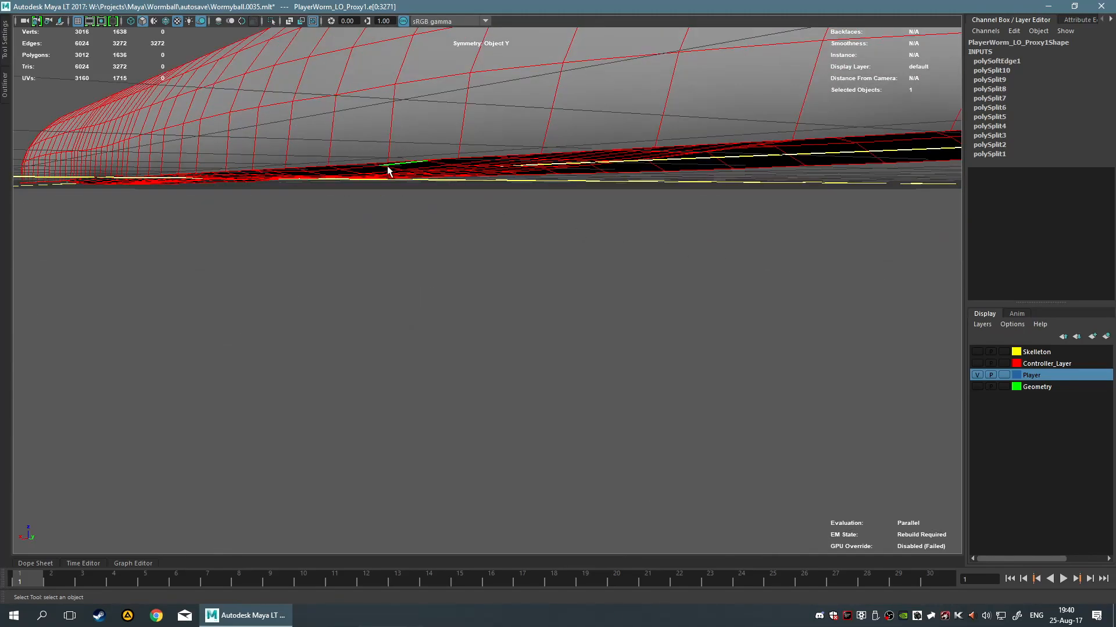
pyautogui.keyDown('alt'); pyautogui.moveTo(390, 165); pyautogui.dragTo(384, 169); pyautogui.keyUp('alt')
pyautogui.click(995, 63)
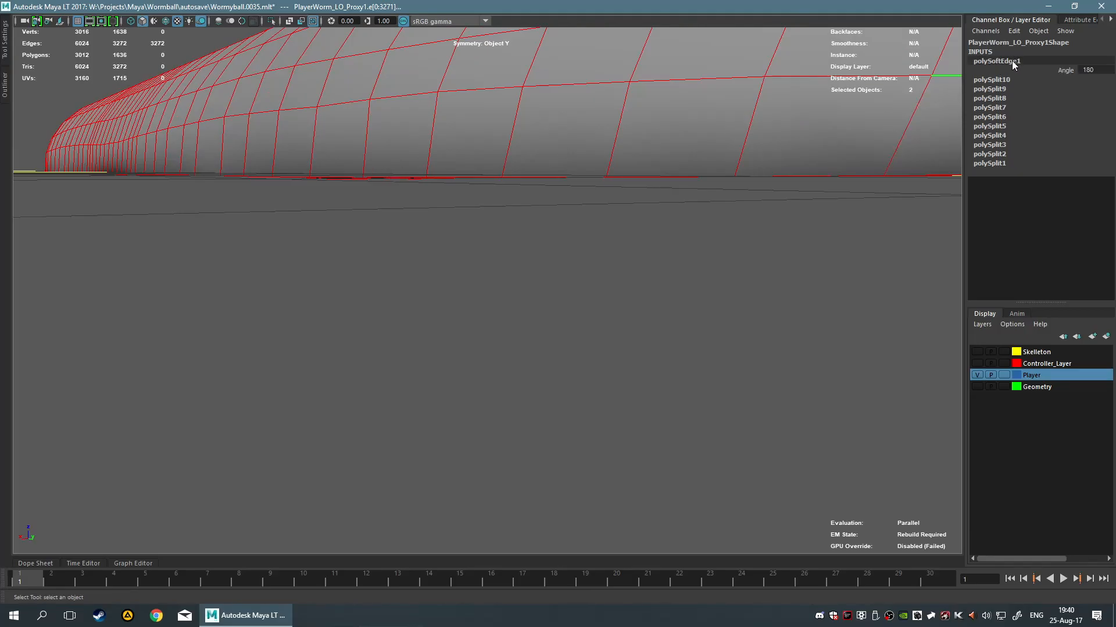
pyautogui.keyDown('alt'); pyautogui.moveTo(328, 202); pyautogui.dragTo(567, 330); pyautogui.keyUp('alt')
pyautogui.scroll(5, 472, 364)
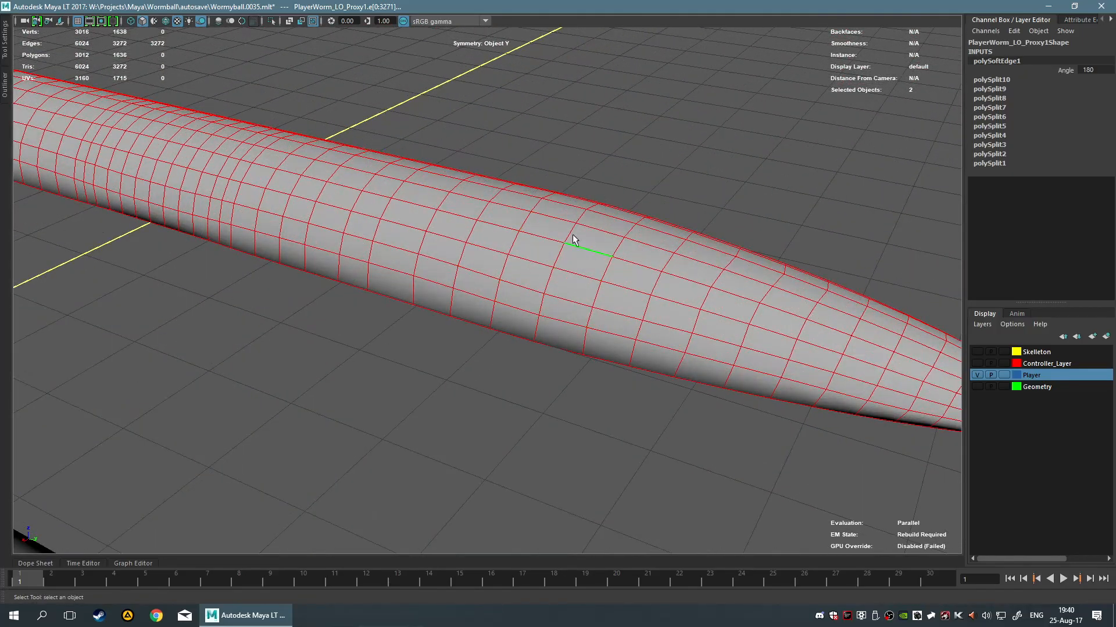
pyautogui.keyDown('alt'); pyautogui.moveTo(573, 235); pyautogui.dragTo(391, 327); pyautogui.keyUp('alt')
# Select the edges around the worm's bottom rim and turn on the soft edge display.
pyautogui.click(330, 399)
pyautogui.scroll(3, 343, 423)
pyautogui.keyDown('alt'); pyautogui.moveTo(343, 422); pyautogui.dragTo(494, 323, button='middle'); pyautogui.keyUp('alt')
pyautogui.keyDown('alt'); pyautogui.moveTo(495, 323); pyautogui.dragTo(479, 349); pyautogui.keyUp('alt')
pyautogui.click(522, 206)
pyautogui.keyDown('alt'); pyautogui.moveTo(522, 204); pyautogui.dragTo(540, 304); pyautogui.keyUp('alt')
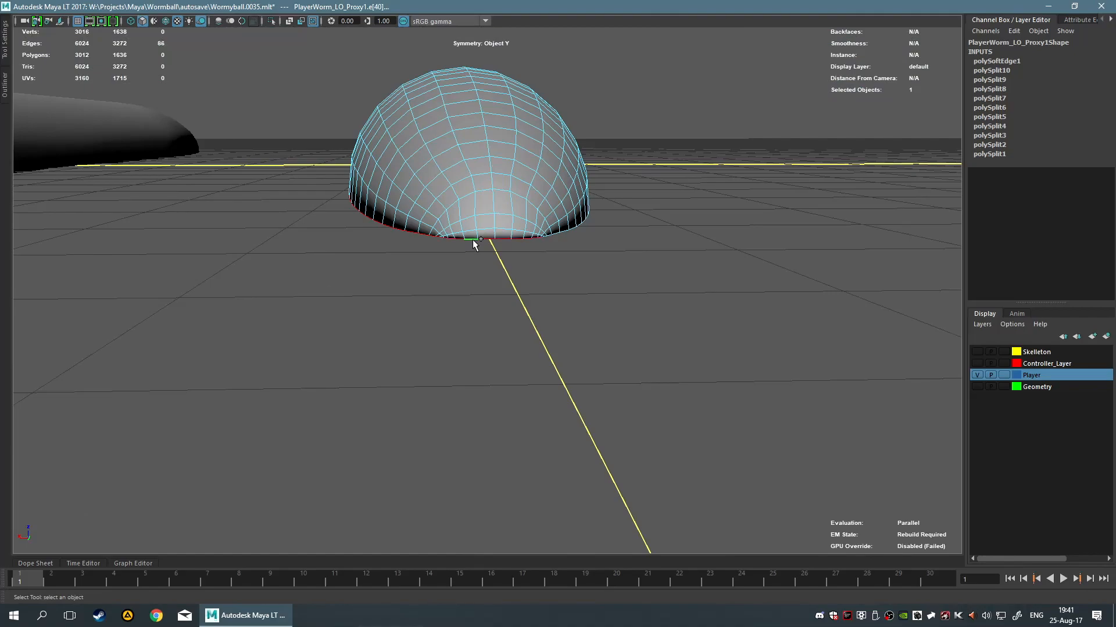
pyautogui.keyDown('alt'); pyautogui.moveTo(588, 246); pyautogui.dragTo(460, 290); pyautogui.keyUp('alt')
pyautogui.doubleClick(410, 314)
pyautogui.keyDown('alt'); pyautogui.moveTo(440, 361); pyautogui.dragTo(404, 219); pyautogui.keyUp('alt')
pyautogui.keyDown('shift'); pyautogui.rightClick(398, 195); pyautogui.keyUp('shift')
pyautogui.keyDown('shift'); pyautogui.moveTo(399, 195); pyautogui.dragTo(511, 248, button='right'); pyautogui.keyUp('shift')
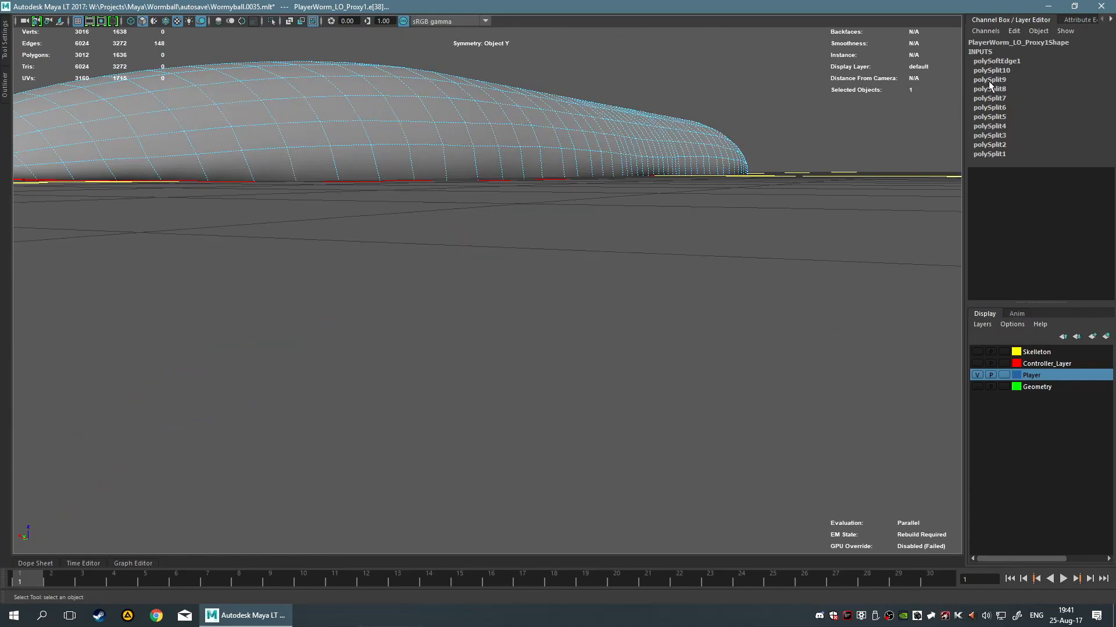
# Harden the selected edges around the worm's bottom rim.
pyautogui.doubleClick(500, 180)
pyautogui.keyDown('shift'); pyautogui.rightClick(469, 203); pyautogui.keyUp('shift')
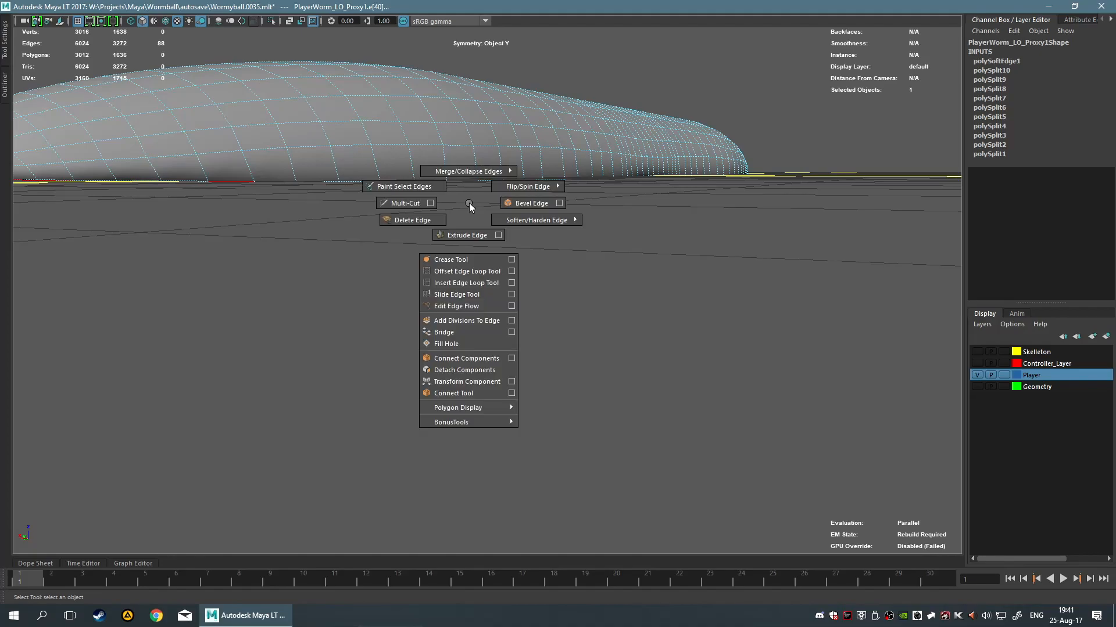
pyautogui.keyDown('alt'); pyautogui.moveTo(469, 203); pyautogui.dragTo(487, 200); pyautogui.keyUp('alt')
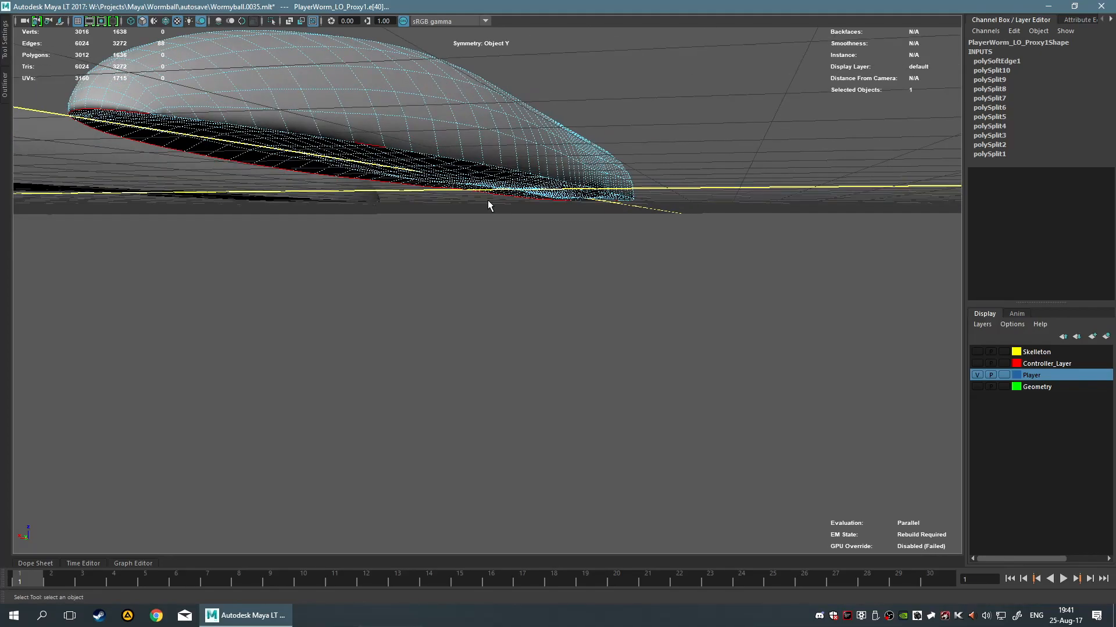
pyautogui.hotkey('ctrl', 'z')
pyautogui.keyDown('shift'); pyautogui.moveTo(479, 163); pyautogui.dragTo(561, 191, button='right'); pyautogui.keyUp('shift')
# Examine the hard and soft edges on the worm's underside and turn the soft edge display off.
pyautogui.keyDown('alt'); pyautogui.moveTo(542, 275); pyautogui.dragTo(572, 300); pyautogui.keyUp('alt')
pyautogui.keyDown('alt'); pyautogui.moveTo(436, 234); pyautogui.dragTo(501, 270); pyautogui.keyUp('alt')
pyautogui.click(502, 272)
pyautogui.scroll(3, 542, 322)
pyautogui.keyDown('alt'); pyautogui.moveTo(542, 327); pyautogui.dragTo(382, 214); pyautogui.keyUp('alt')
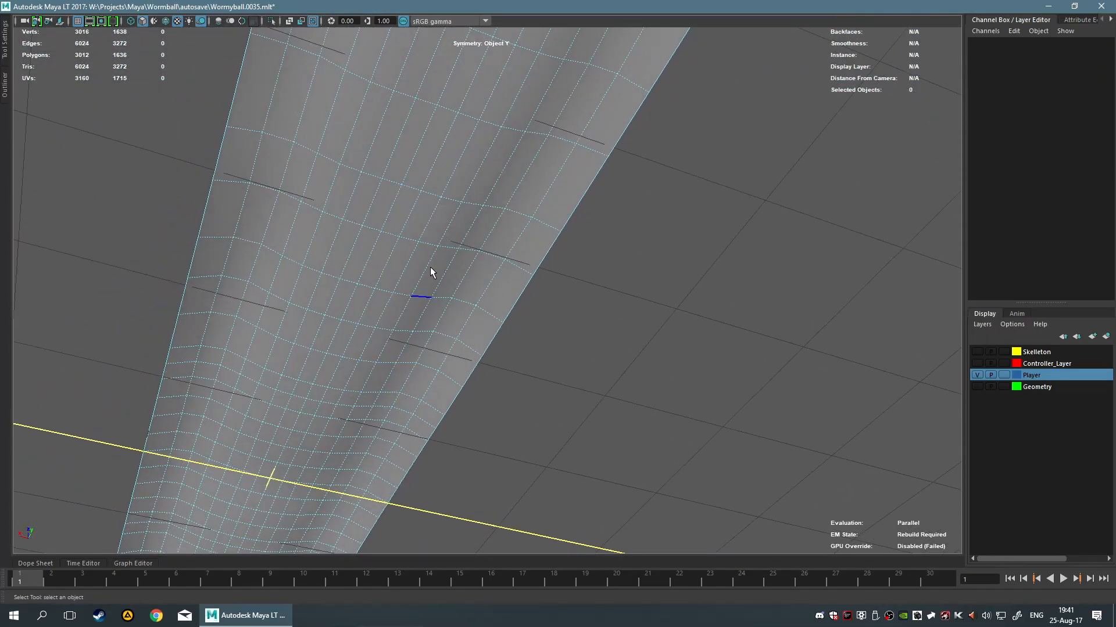
pyautogui.moveTo(459, 166)
pyautogui.keyDown('alt'); pyautogui.mouseDown()
pyautogui.moveTo(592, 234)
pyautogui.moveTo(638, 237)
pyautogui.moveTo(652, 256)
pyautogui.moveTo(608, 251)
pyautogui.moveTo(327, 151)
pyautogui.moveTo(632, 206)
pyautogui.moveTo(649, 219)
pyautogui.moveTo(590, 239)
pyautogui.moveTo(605, 219)
pyautogui.moveTo(699, 201)
pyautogui.moveTo(448, 180)
pyautogui.moveTo(365, 141)
pyautogui.mouseUp(); pyautogui.keyUp('alt')
pyautogui.keyDown('shift'); pyautogui.rightClick(466, 157); pyautogui.keyUp('shift')
pyautogui.moveTo(533, 174)
pyautogui.click(524, 216)
# Reselect the complete loop of edges around the worm's bottom rim, including both tapered ends.
pyautogui.click(490, 175)
pyautogui.keyDown('shift'); pyautogui.doubleClick(374, 130); pyautogui.keyUp('shift')
pyautogui.scroll(2, 417, 240)
pyautogui.keyDown('shift'); pyautogui.click(504, 325); pyautogui.keyUp('shift')
pyautogui.keyDown('alt'); pyautogui.moveTo(447, 232); pyautogui.dragTo(544, 304); pyautogui.keyUp('alt')
pyautogui.keyDown('shift'); pyautogui.click(583, 259); pyautogui.keyUp('shift')
pyautogui.keyDown('ctrl'); pyautogui.click(582, 259); pyautogui.keyUp('ctrl')
pyautogui.keyDown('ctrl'); pyautogui.click(581, 253); pyautogui.keyUp('ctrl')
pyautogui.moveTo(618, 296)
pyautogui.keyDown('alt'); pyautogui.mouseDown()
pyautogui.moveTo(638, 291)
pyautogui.moveTo(624, 302)
pyautogui.mouseUp(); pyautogui.keyUp('alt')
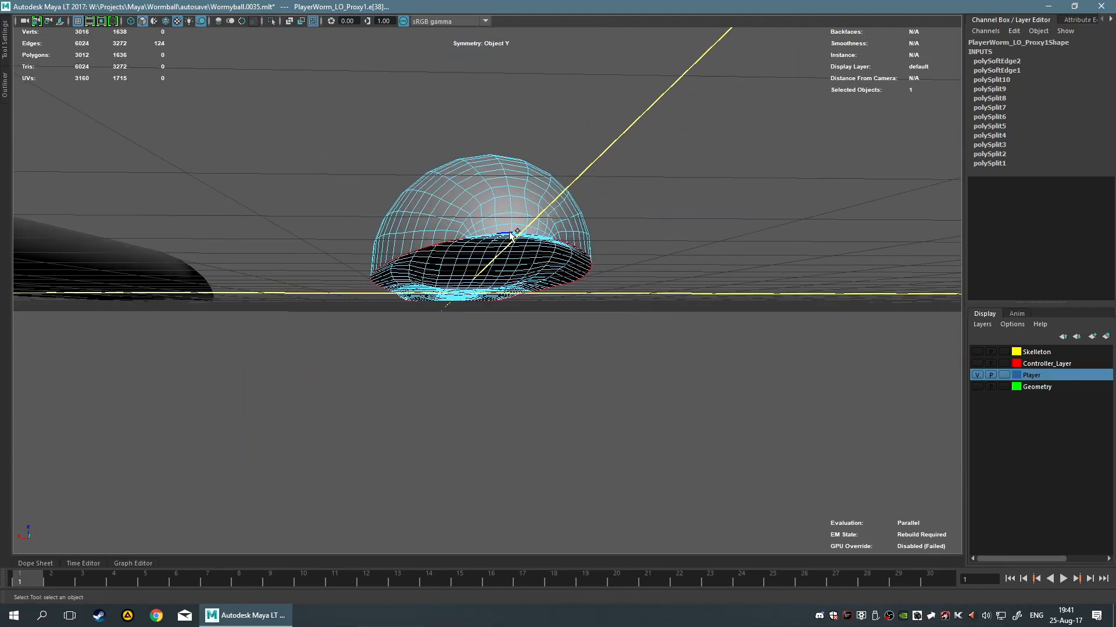
pyautogui.keyDown('shift'); pyautogui.doubleClick(508, 230); pyautogui.keyUp('shift')
pyautogui.scroll(3, 505, 251)
pyautogui.keyDown('alt'); pyautogui.moveTo(505, 252); pyautogui.dragTo(523, 331); pyautogui.keyUp('alt')
pyautogui.keyDown('alt'); pyautogui.moveTo(633, 341); pyautogui.dragTo(600, 297); pyautogui.keyUp('alt')
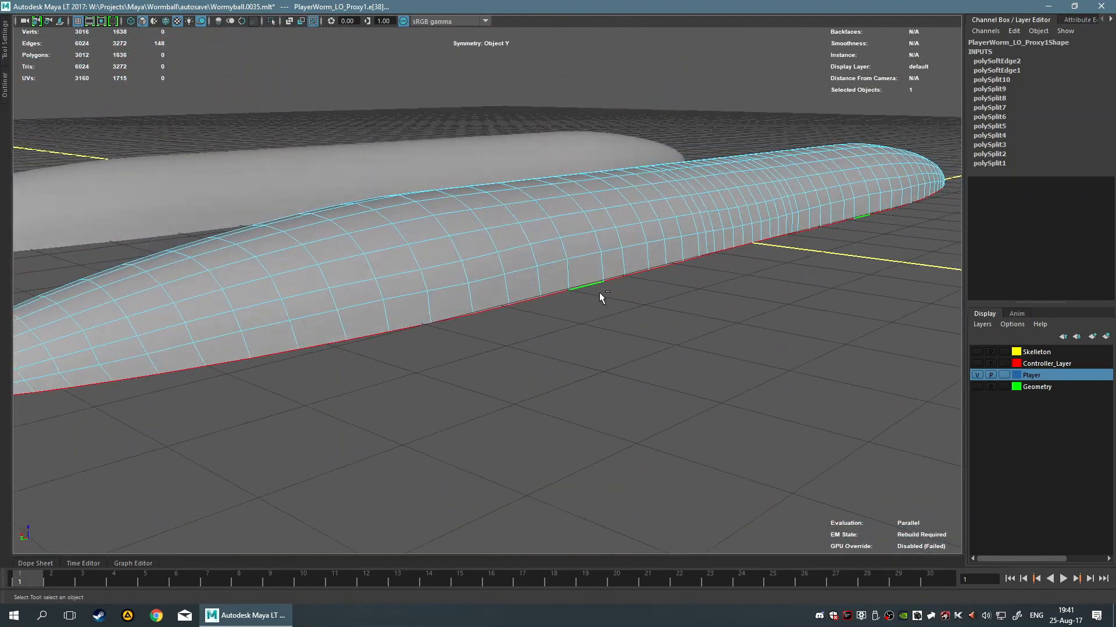
# Crease the selected bottom rim edges with the Crease Tool.
pyautogui.keyDown('shift'); pyautogui.rightClick(623, 312); pyautogui.keyUp('shift')
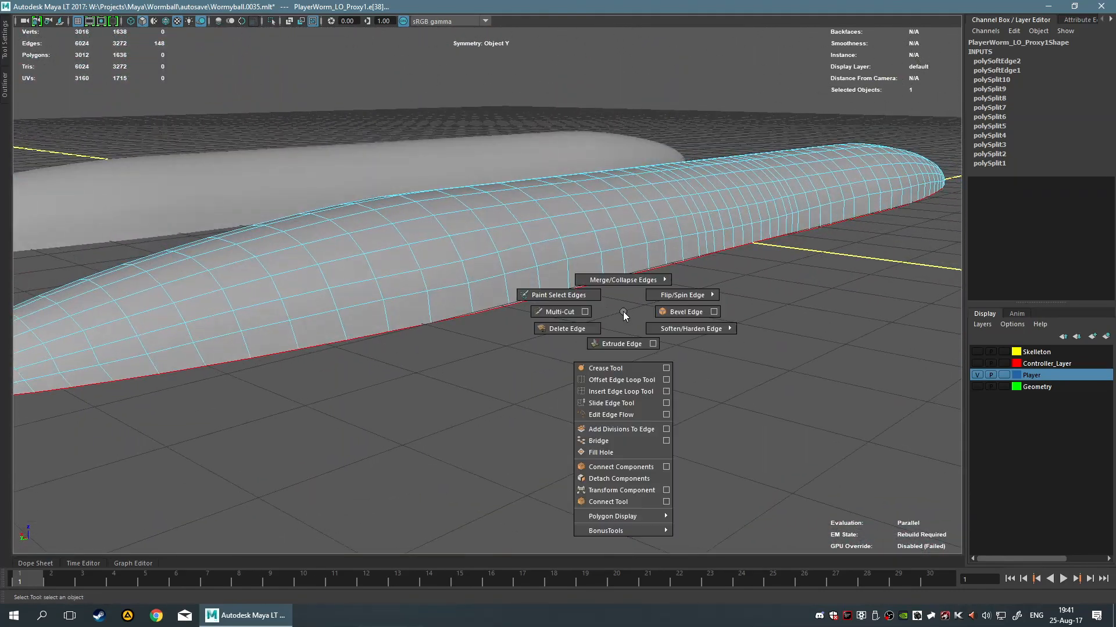
pyautogui.click(607, 368)
pyautogui.moveTo(617, 313); pyautogui.dragTo(667, 323, button='middle')
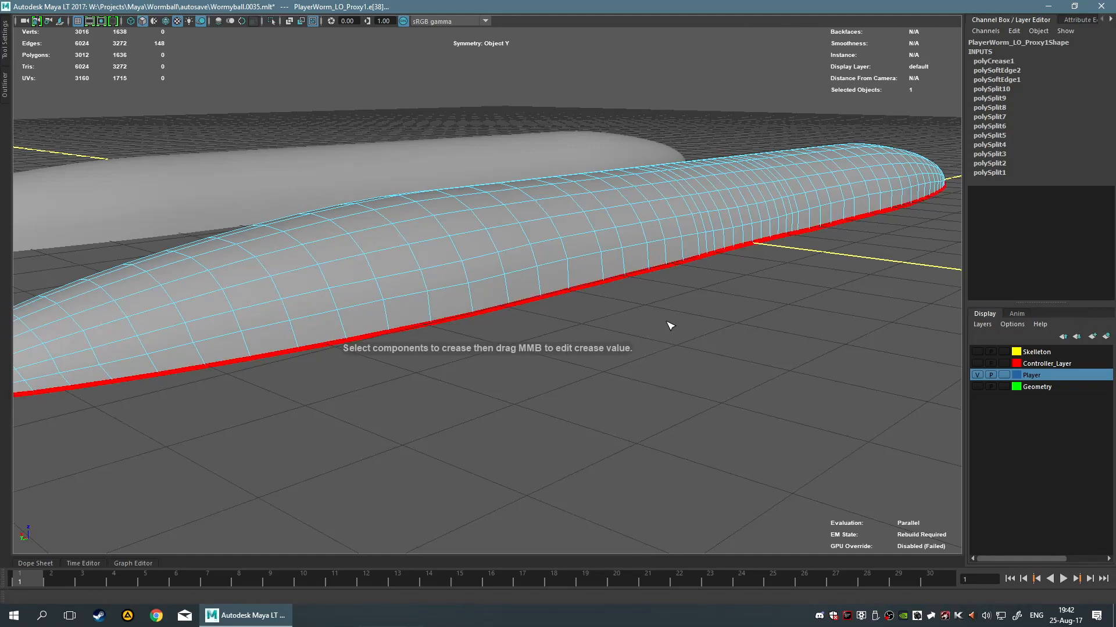
# Exit the Crease Tool and clear the rim edge selection on the worm proxy.
pyautogui.press('q')
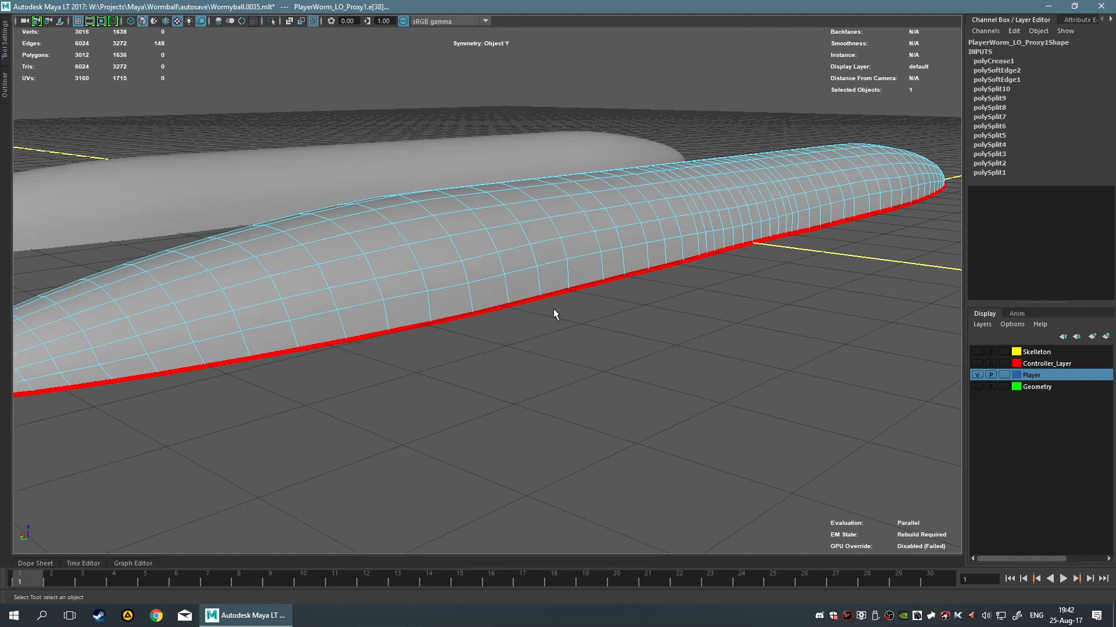
pyautogui.click(588, 334)
pyautogui.moveTo(610, 330)
pyautogui.keyDown('alt'); pyautogui.mouseDown()
pyautogui.moveTo(742, 304)
pyautogui.moveTo(727, 299)
pyautogui.moveTo(771, 352)
pyautogui.moveTo(752, 369)
pyautogui.moveTo(603, 341)
pyautogui.moveTo(603, 326)
pyautogui.mouseUp(); pyautogui.keyUp('alt')
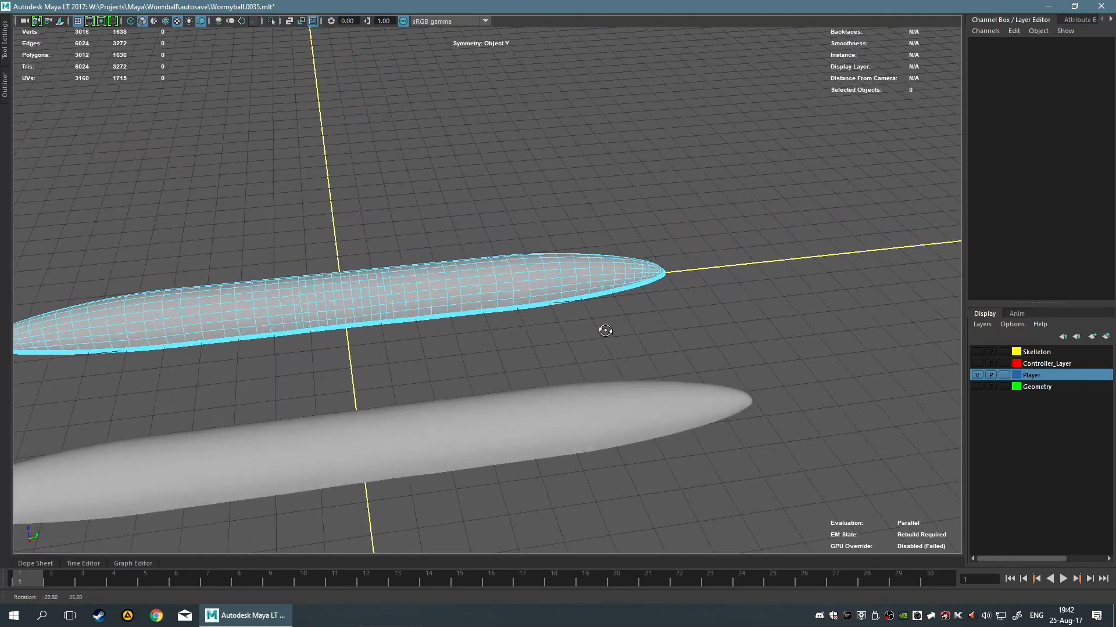
pyautogui.keyDown('alt'); pyautogui.moveTo(580, 363); pyautogui.dragTo(706, 372); pyautogui.keyUp('alt')
pyautogui.scroll(5, 704, 371)
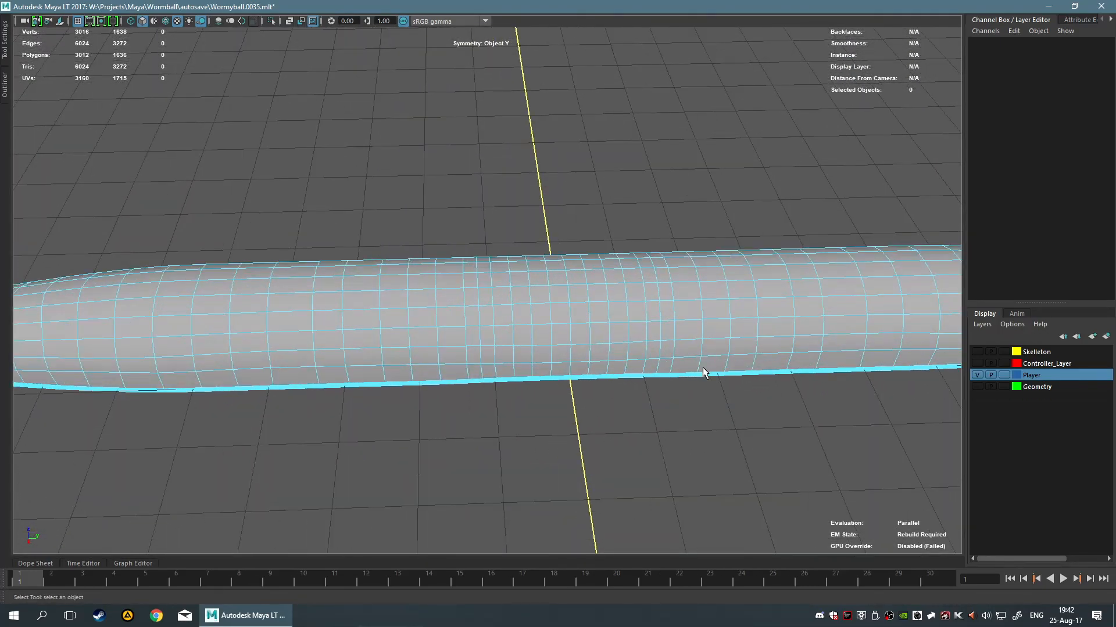
# Open the UV Editor for the worm proxy in edge component mode.
pyautogui.press('F10')
pyautogui.moveTo(578, 388)
pyautogui.keyDown('shift'); pyautogui.mouseDown(button='right')
pyautogui.moveTo(580, 349)
pyautogui.moveTo(593, 381)
pyautogui.mouseUp(button='right'); pyautogui.keyUp('shift')
pyautogui.keyDown('ctrl'); pyautogui.keyDown('shift'); pyautogui.moveTo(574, 432); pyautogui.dragTo(562, 270, button='right'); pyautogui.keyUp('shift'); pyautogui.keyUp('ctrl')
pyautogui.press('space')
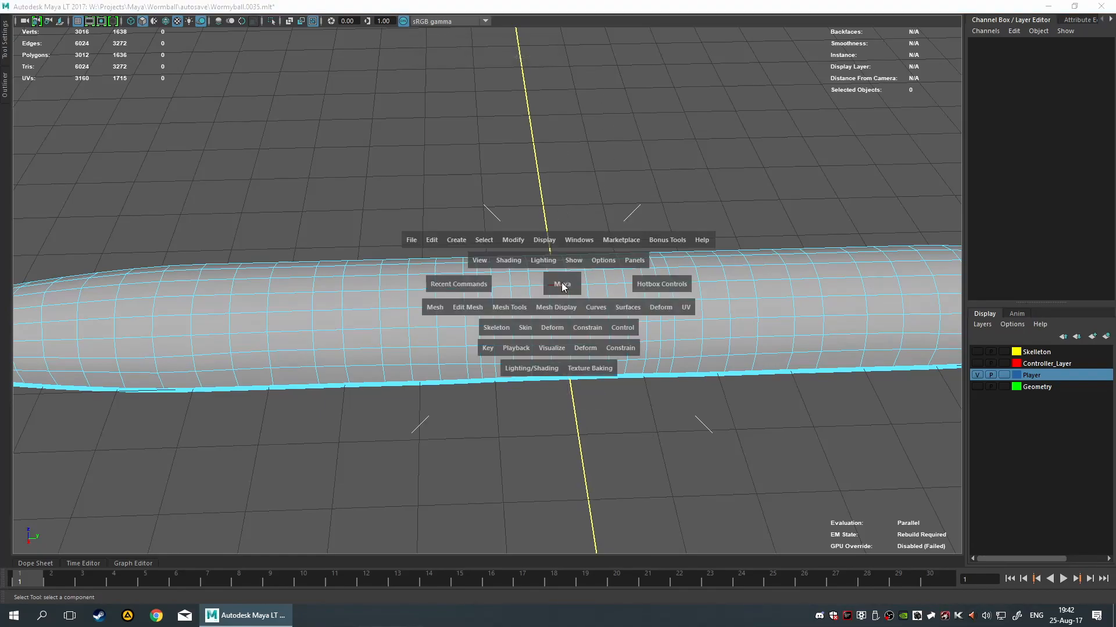
pyautogui.click(697, 309)
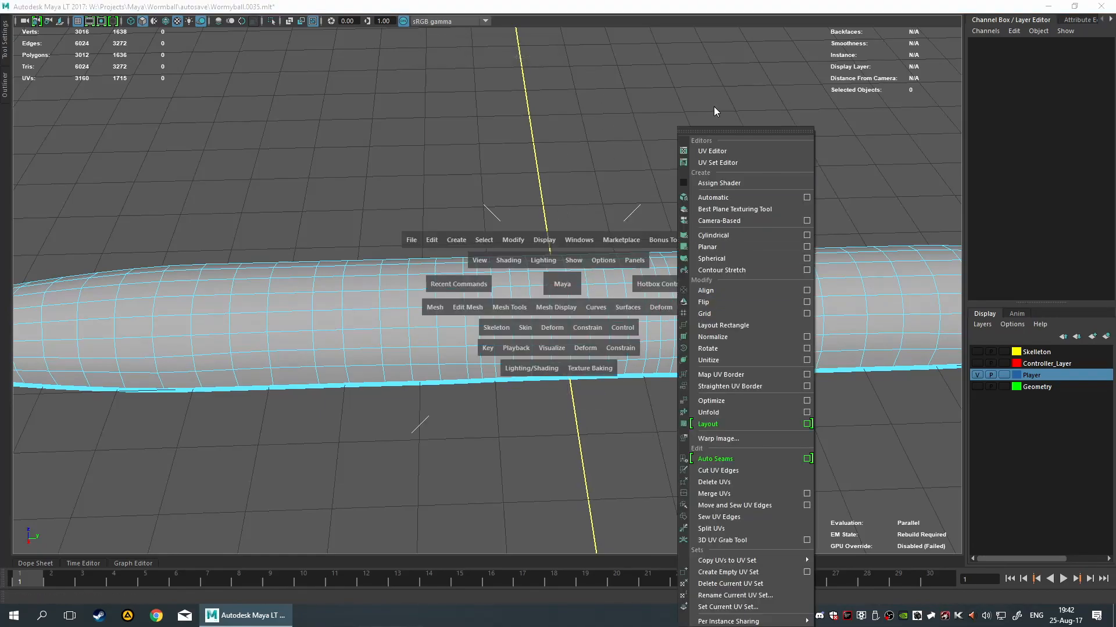
pyautogui.click(721, 151)
# Examine how the worm proxy's UV shell sits within the UV tile, including its tapered ends, and close the UV Editor.
pyautogui.scroll(2, 484, 305)
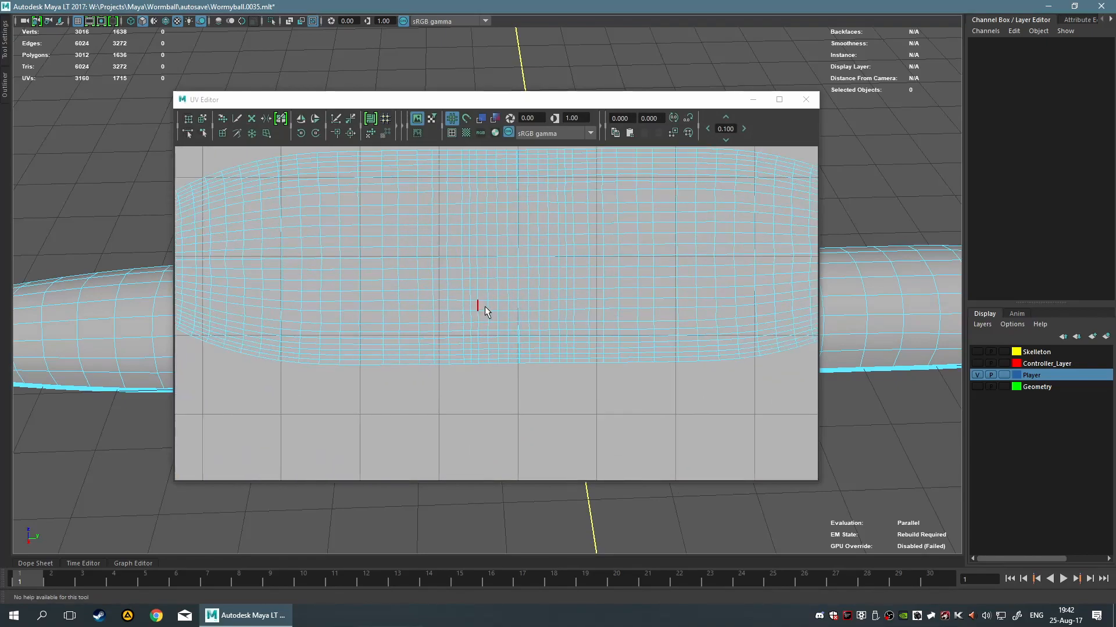
pyautogui.scroll(4, 485, 306)
pyautogui.scroll(-5, 470, 309)
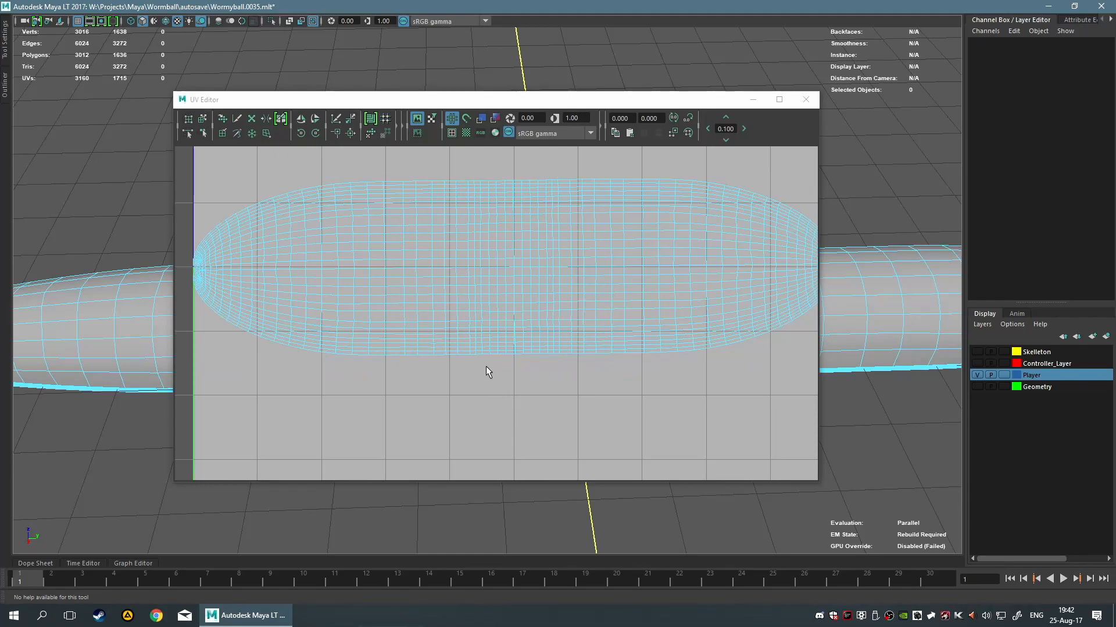
pyautogui.scroll(3, 486, 365)
pyautogui.scroll(-3, 474, 393)
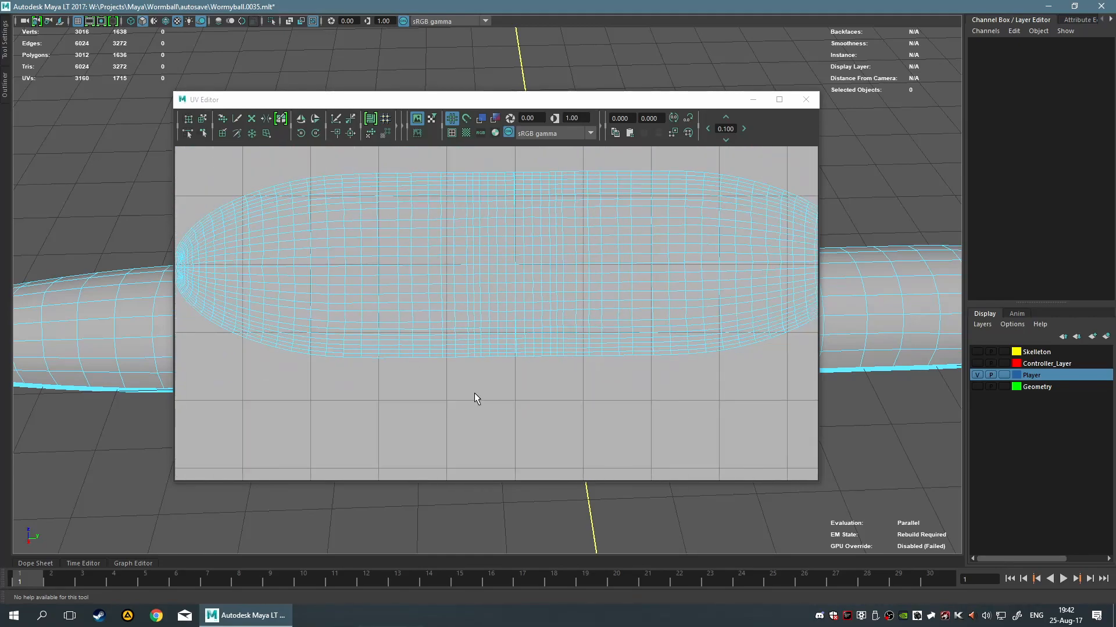
pyautogui.scroll(-4, 472, 399)
pyautogui.scroll(2, 462, 407)
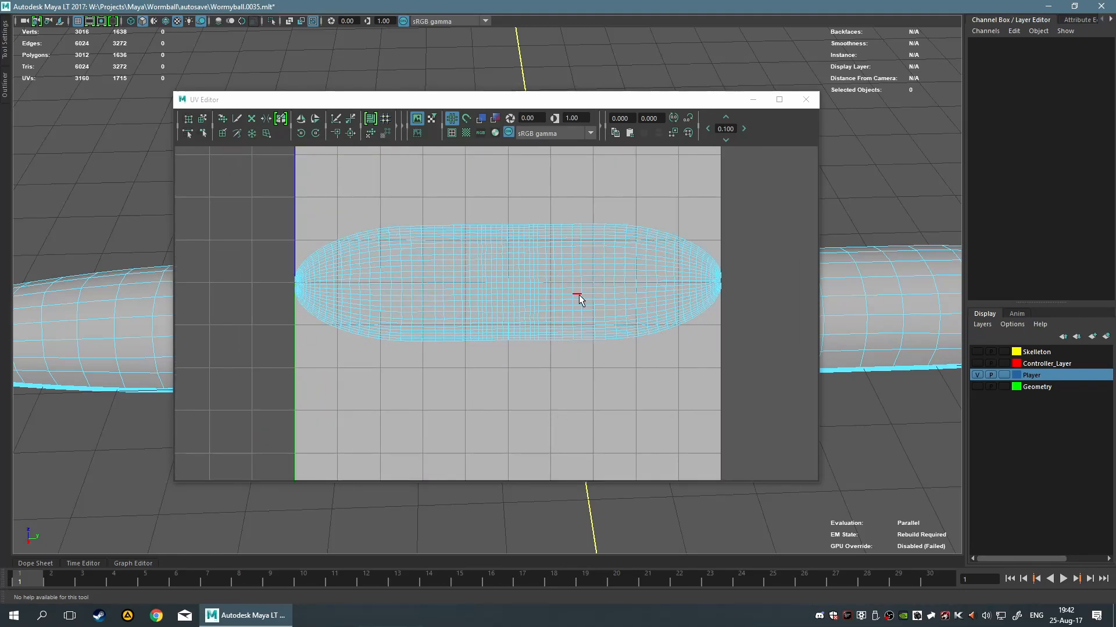
pyautogui.scroll(2, 567, 291)
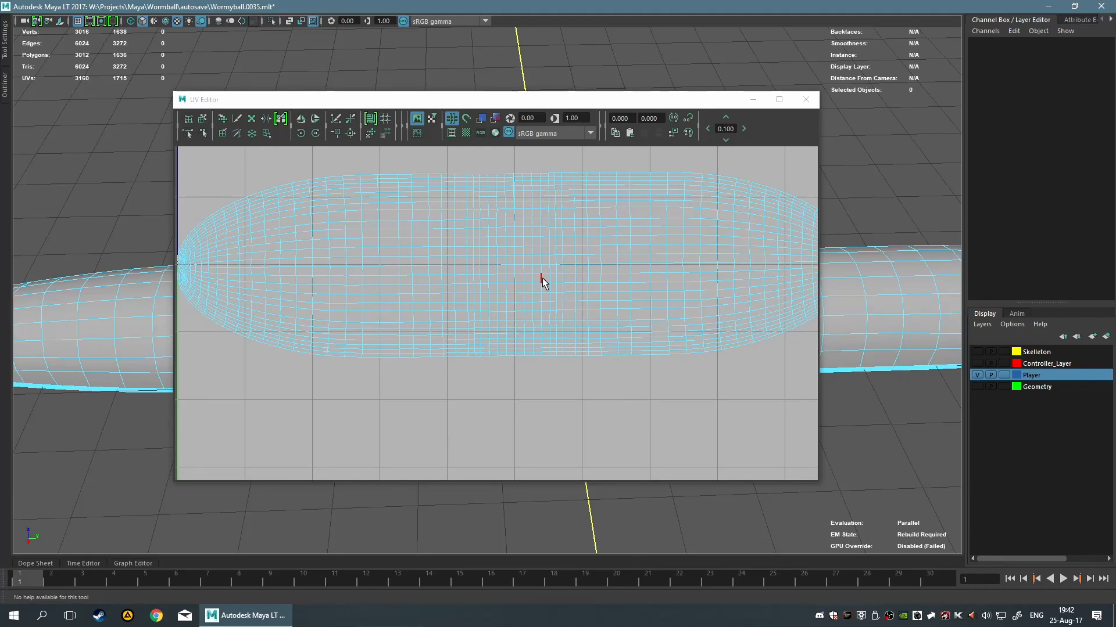
pyautogui.scroll(3, 542, 277)
pyautogui.keyDown('alt'); pyautogui.moveTo(551, 265); pyautogui.dragTo(570, 310, button='middle'); pyautogui.keyUp('alt')
pyautogui.scroll(-3, 533, 362)
pyautogui.keyDown('alt'); pyautogui.moveTo(587, 405); pyautogui.dragTo(572, 382, button='middle'); pyautogui.keyUp('alt')
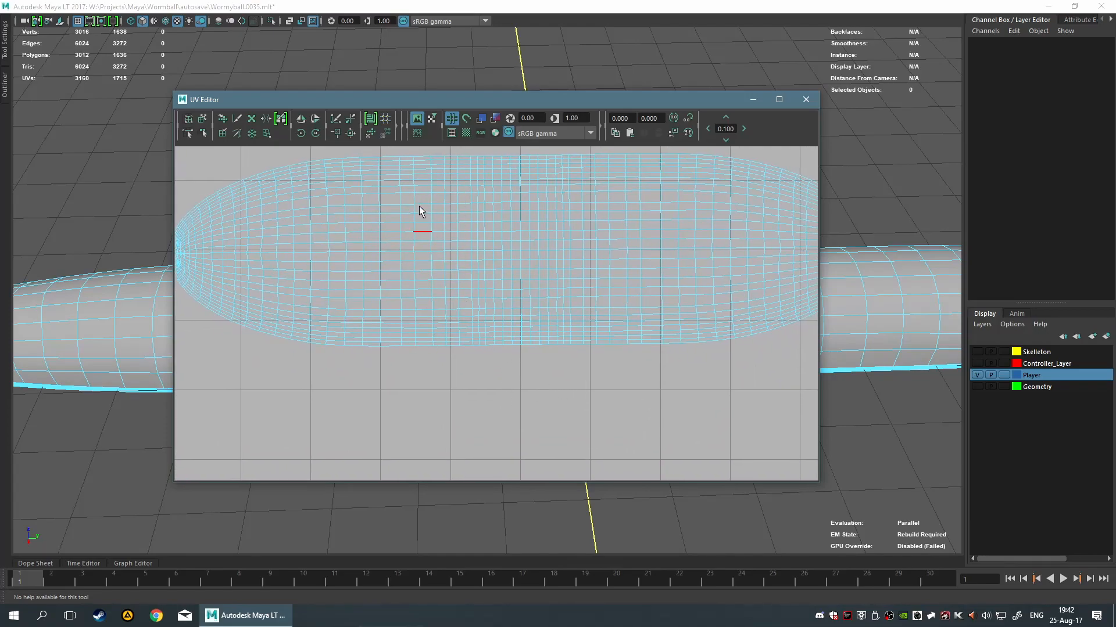
pyautogui.keyDown('alt'); pyautogui.moveTo(640, 321); pyautogui.dragTo(548, 405, button='middle'); pyautogui.keyUp('alt')
pyautogui.keyDown('alt'); pyautogui.moveTo(544, 335); pyautogui.dragTo(622, 262, button='middle'); pyautogui.keyUp('alt')
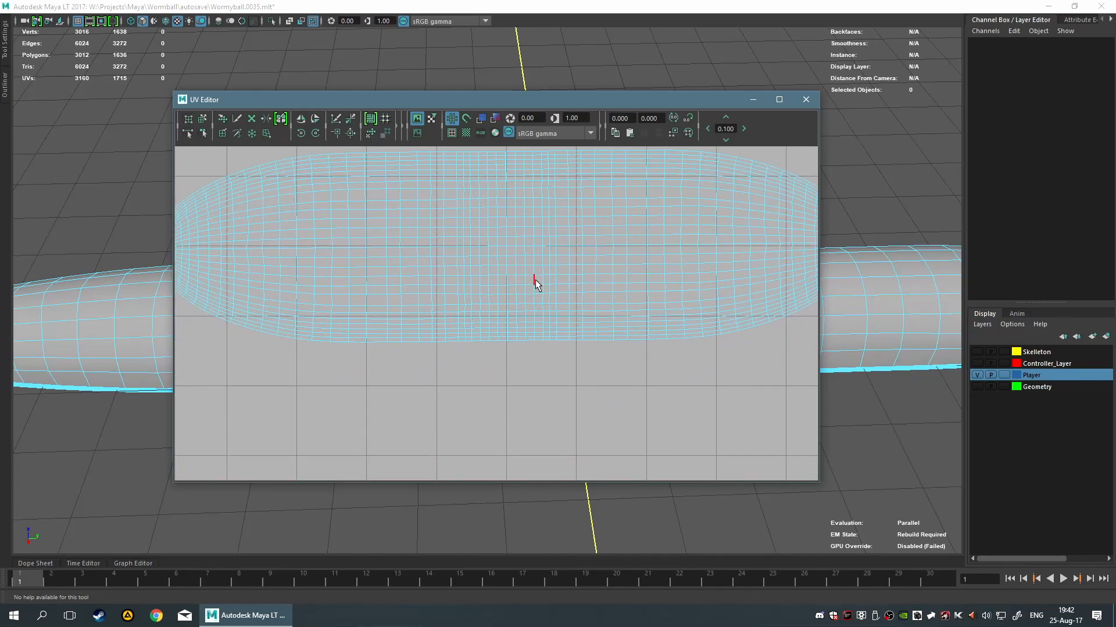
pyautogui.keyDown('alt'); pyautogui.moveTo(528, 281); pyautogui.dragTo(499, 354, button='middle'); pyautogui.keyUp('alt')
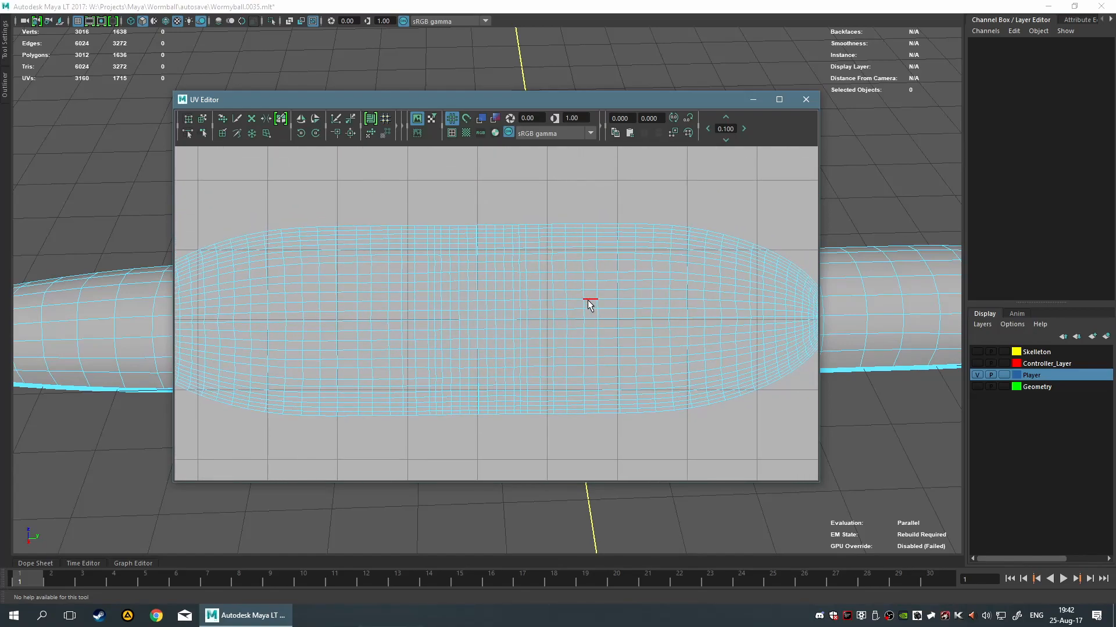
pyautogui.scroll(-3, 639, 279)
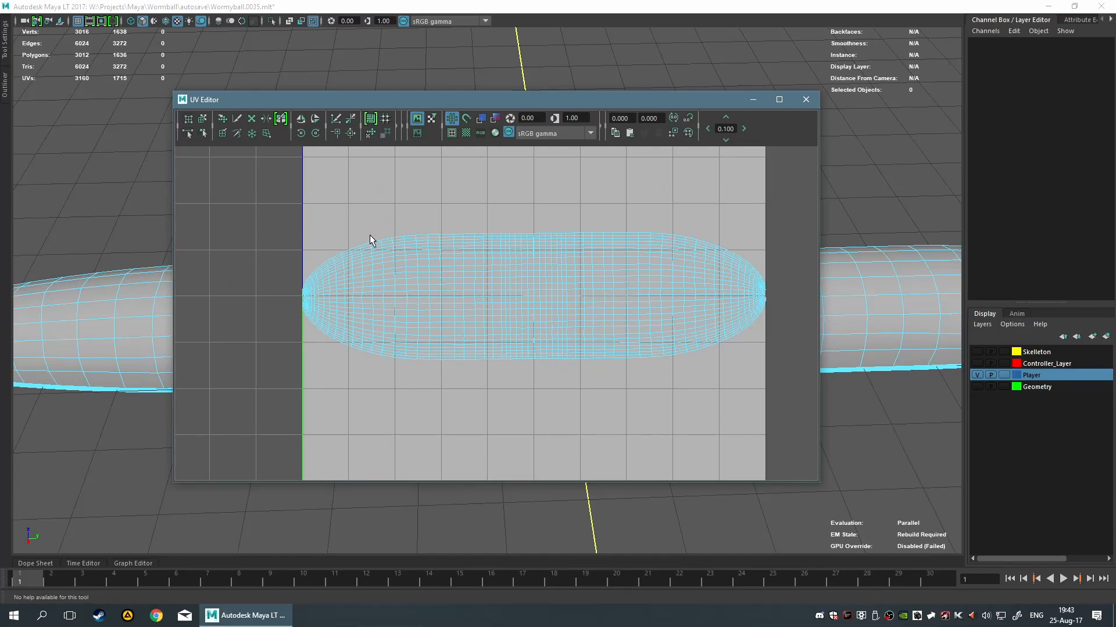
pyautogui.keyDown('alt'); pyautogui.moveTo(523, 220); pyautogui.dragTo(515, 308, button='middle'); pyautogui.keyUp('alt')
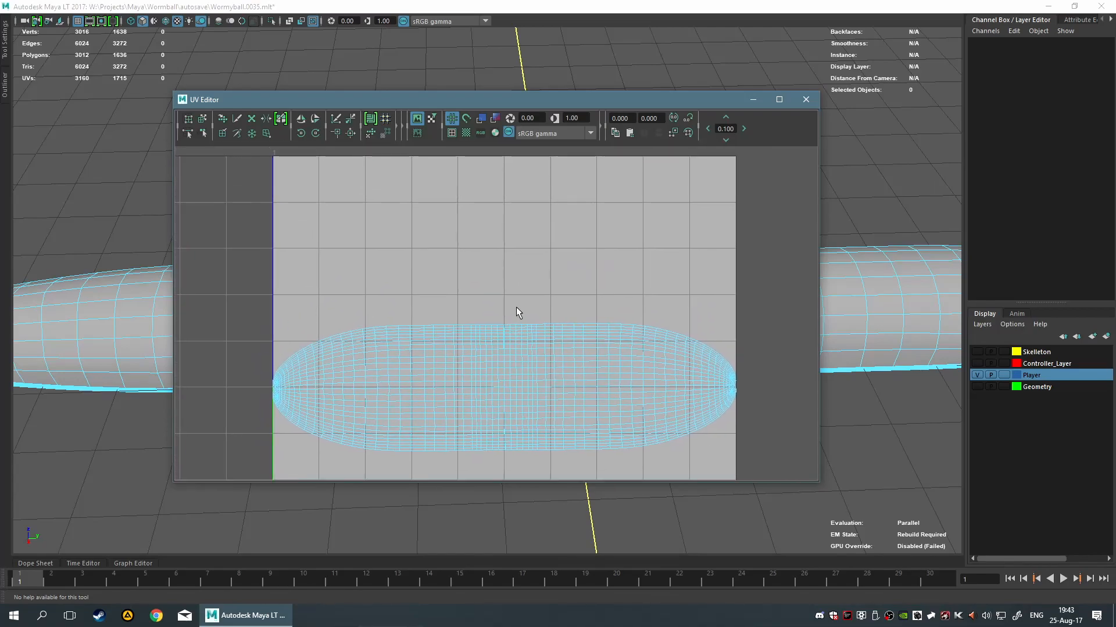
pyautogui.scroll(-2, 532, 302)
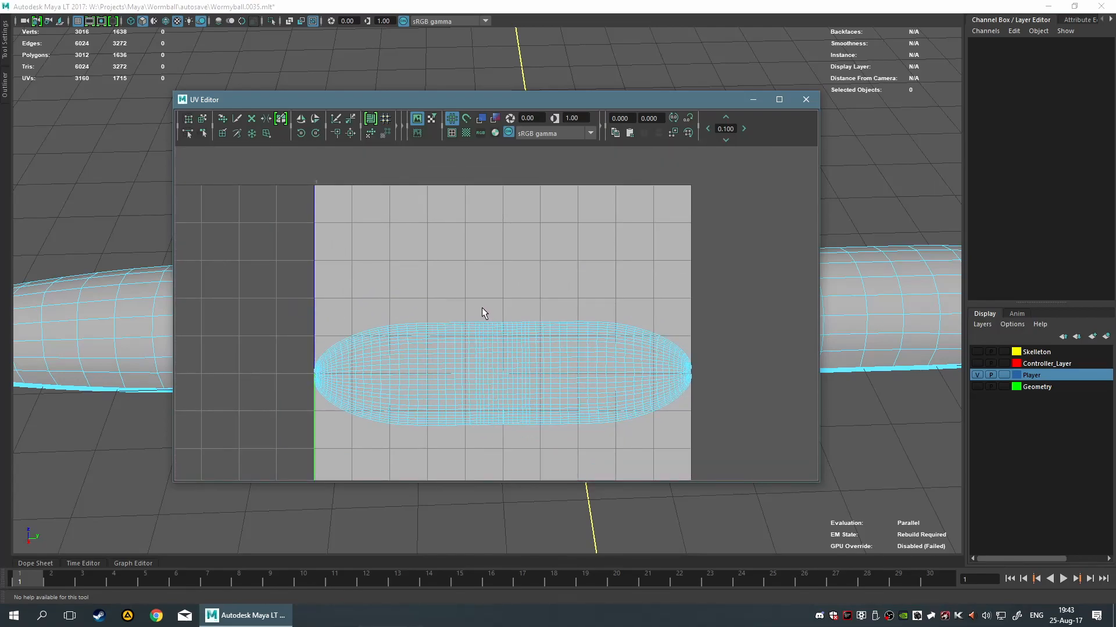
pyautogui.moveTo(506, 221); pyautogui.dragTo(487, 102)
pyautogui.scroll(-3, 420, 354)
pyautogui.keyDown('alt'); pyautogui.moveTo(451, 371); pyautogui.dragTo(466, 301, button='middle'); pyautogui.keyUp('alt')
pyautogui.scroll(3, 479, 321)
pyautogui.keyDown('alt'); pyautogui.moveTo(460, 345); pyautogui.dragTo(502, 384, button='middle'); pyautogui.keyUp('alt')
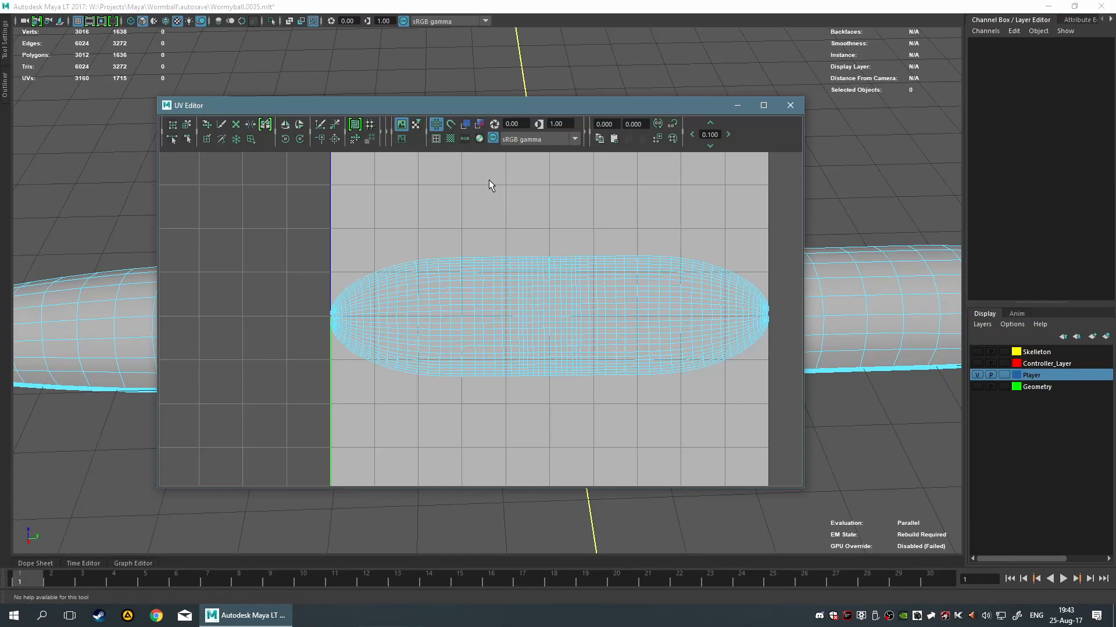
pyautogui.scroll(2, 597, 347)
pyautogui.keyDown('alt'); pyautogui.moveTo(610, 342); pyautogui.dragTo(582, 326, button='middle'); pyautogui.keyUp('alt')
pyautogui.press('f')
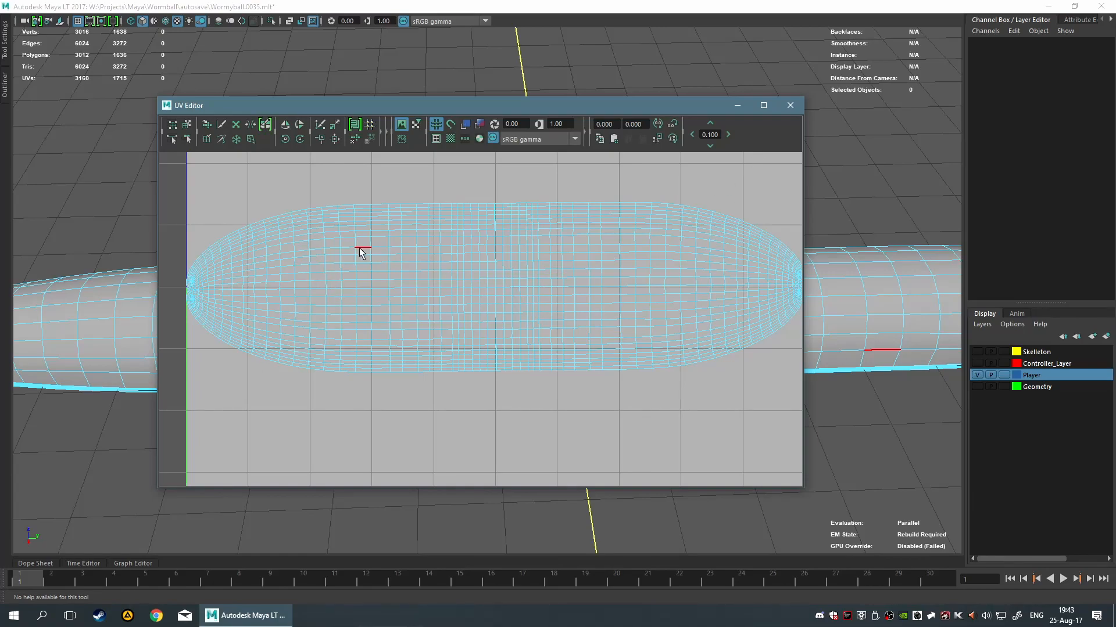
pyautogui.scroll(-1, 514, 341)
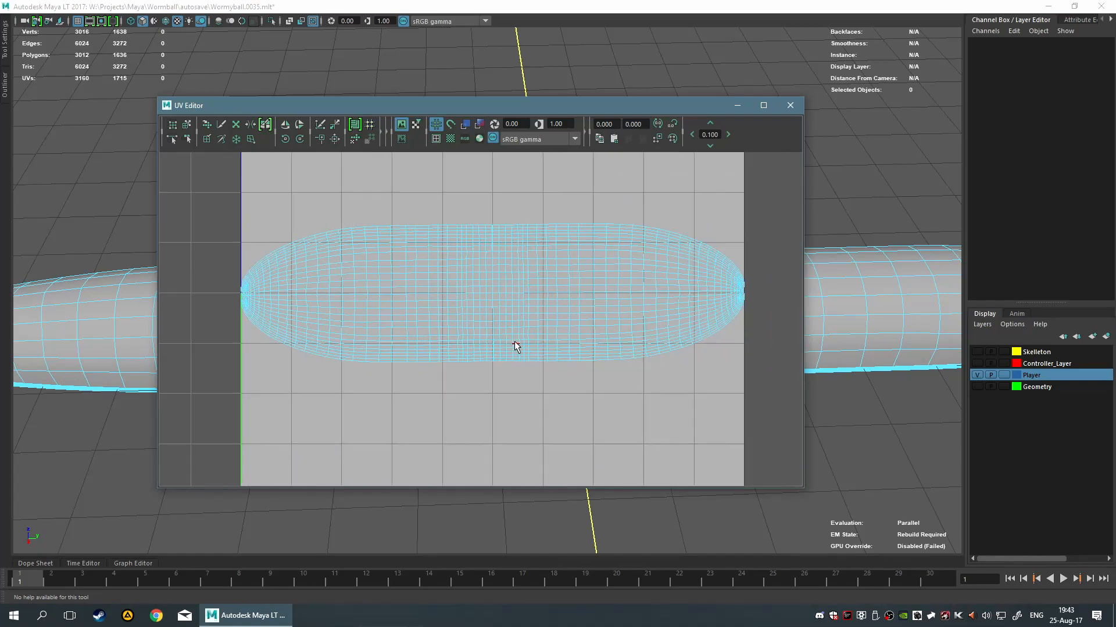
pyautogui.scroll(4, 523, 331)
pyautogui.scroll(-1, 553, 392)
pyautogui.keyDown('alt'); pyautogui.moveTo(553, 343); pyautogui.dragTo(571, 322, button='middle'); pyautogui.keyUp('alt')
pyautogui.scroll(-1, 553, 393)
pyautogui.scroll(-3, 571, 323)
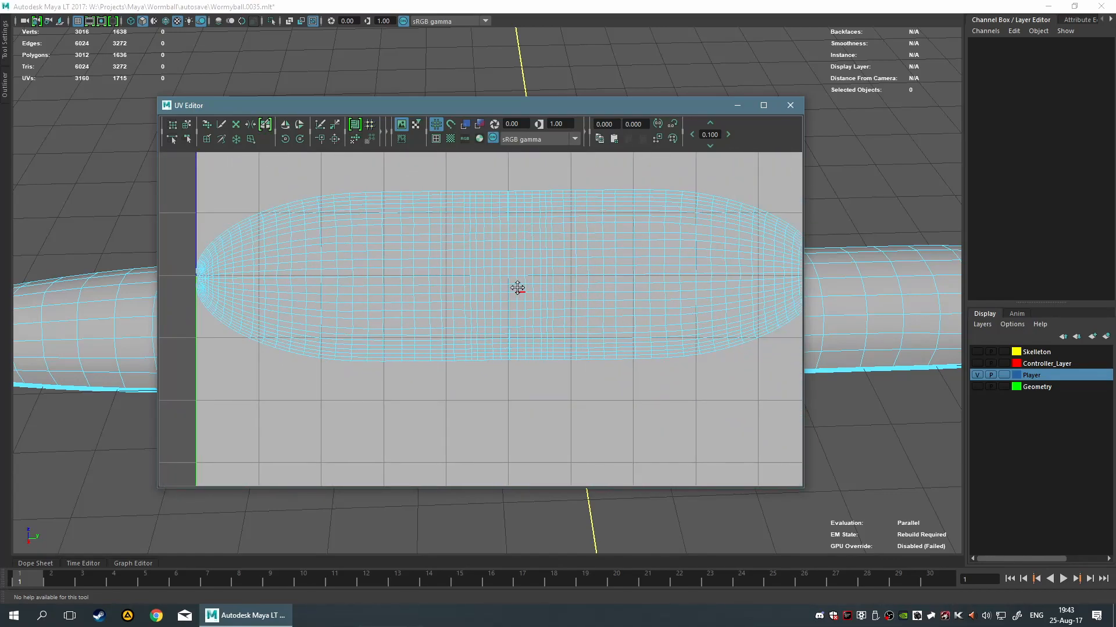
pyautogui.keyDown('alt'); pyautogui.moveTo(518, 290); pyautogui.dragTo(455, 307, button='middle'); pyautogui.keyUp('alt')
pyautogui.scroll(-1, 455, 307)
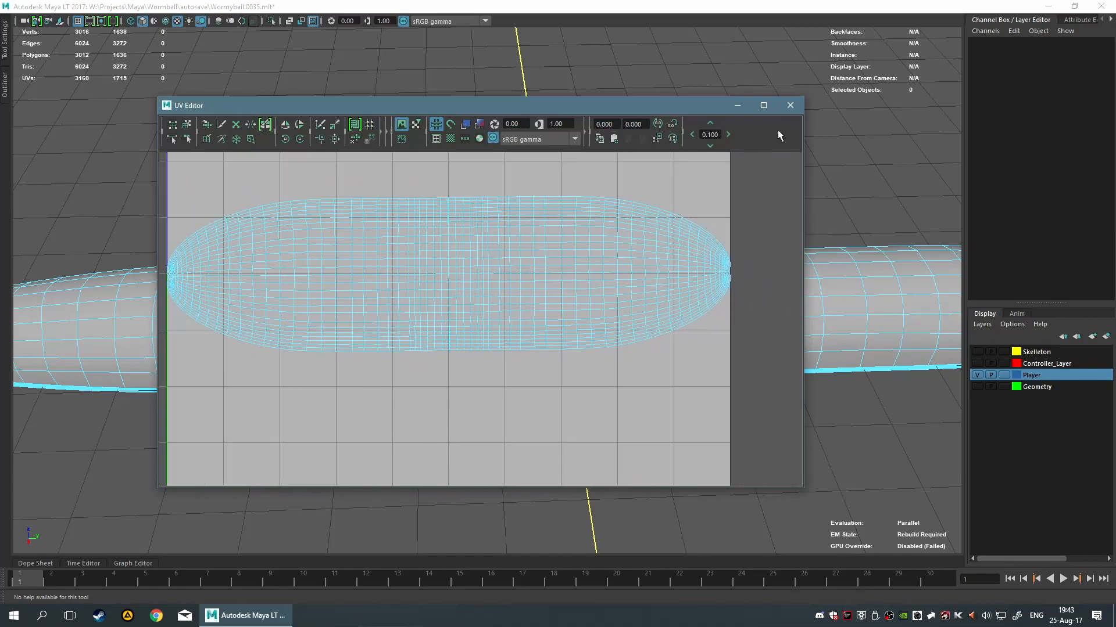
pyautogui.click(791, 106)
# Review the Transfer Attributes options for UV sets and sample space, and close them without transferring anything.
pyautogui.press('space')
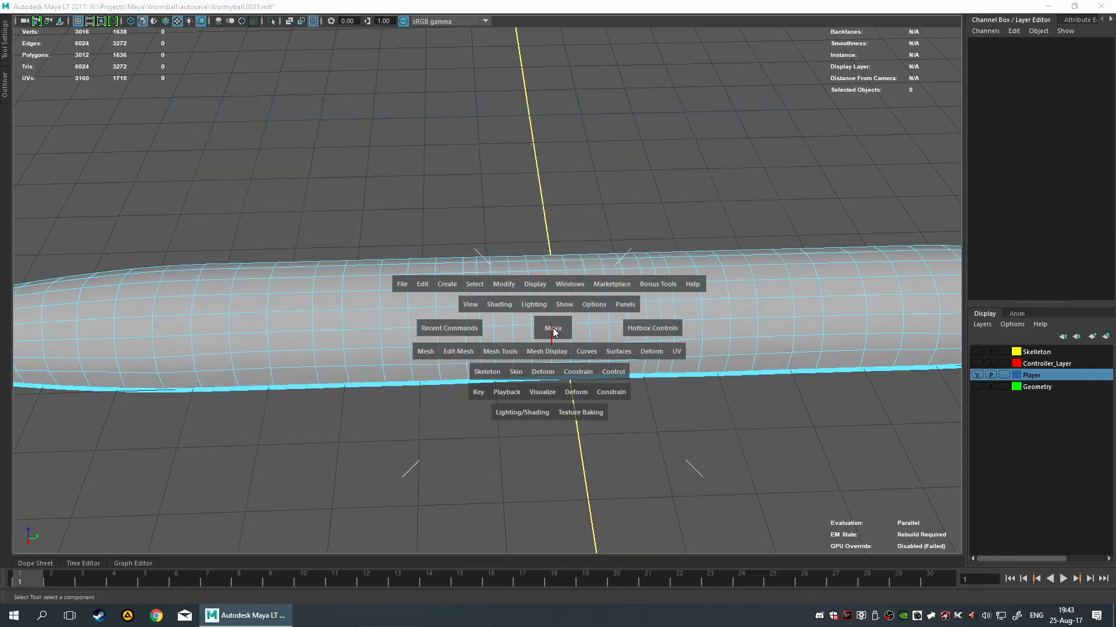
pyautogui.click(493, 352)
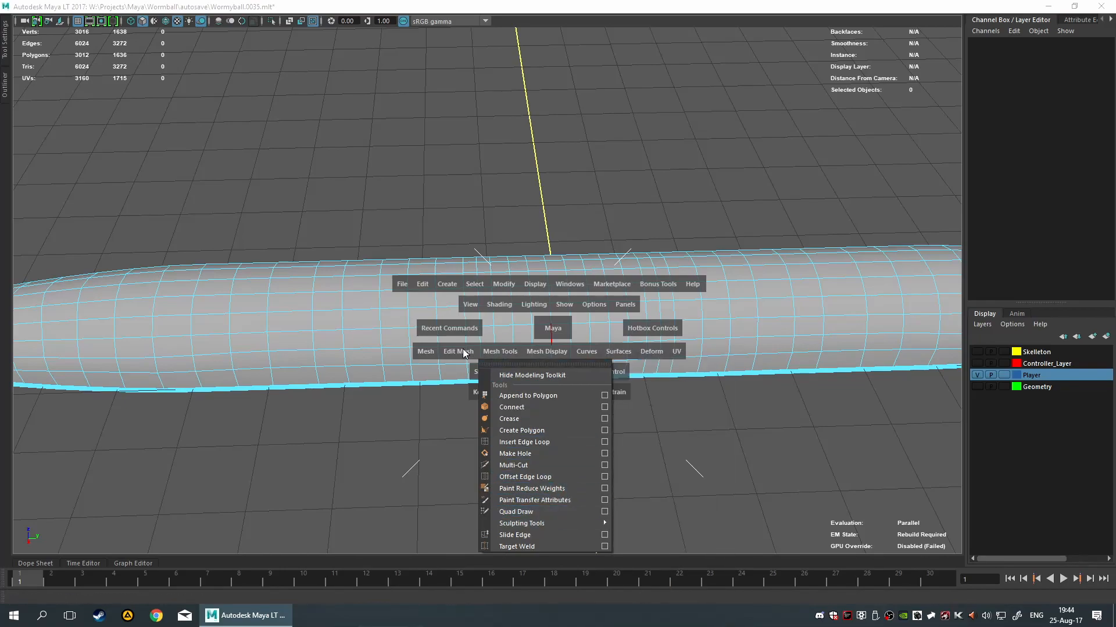
pyautogui.click(424, 352)
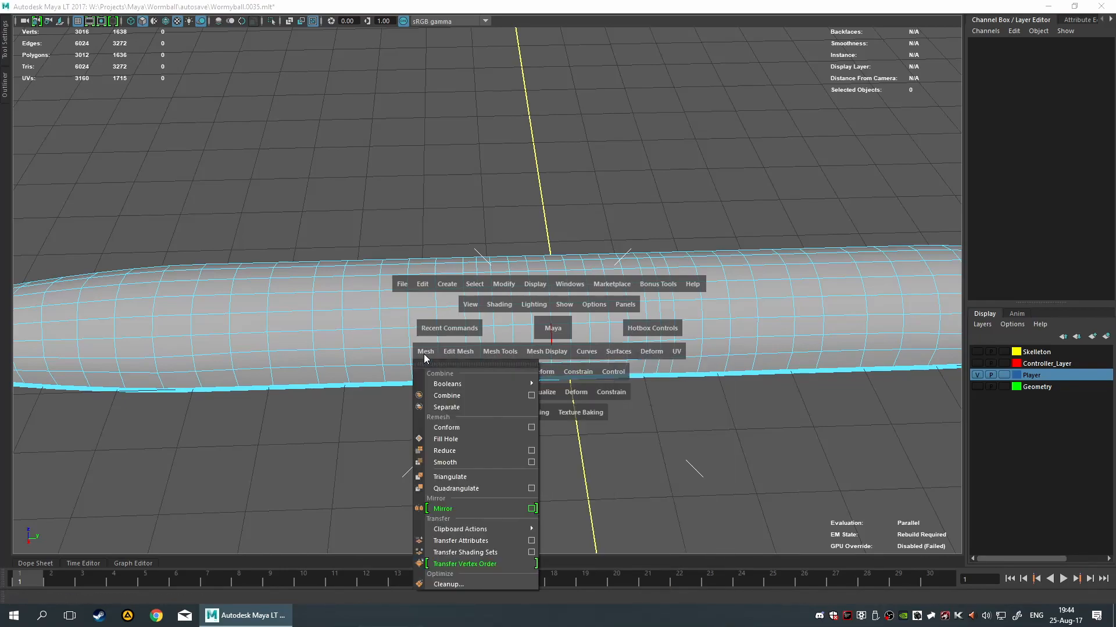
pyautogui.click(530, 541)
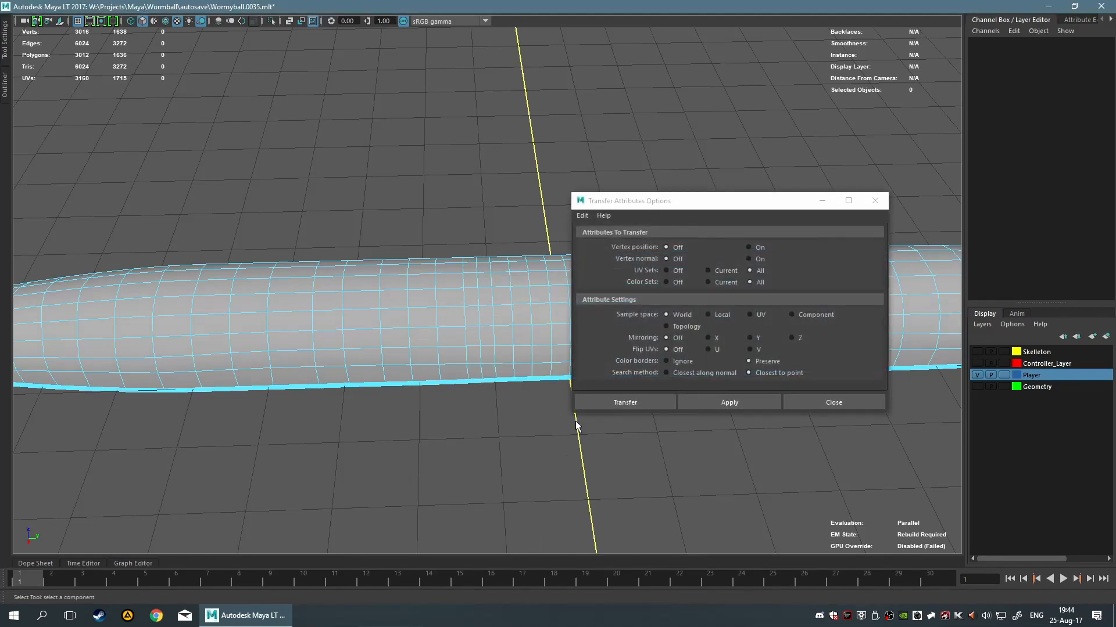
pyautogui.click(750, 315)
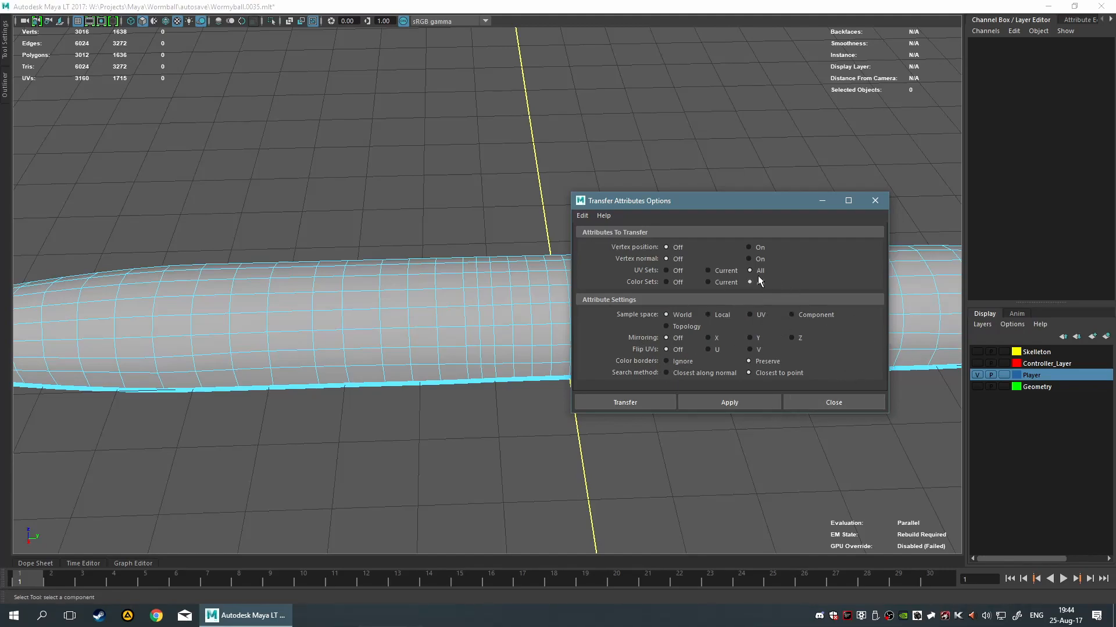
pyautogui.click(822, 402)
# Return the worm proxy to object selection and delete its construction history.
pyautogui.scroll(-3, 794, 460)
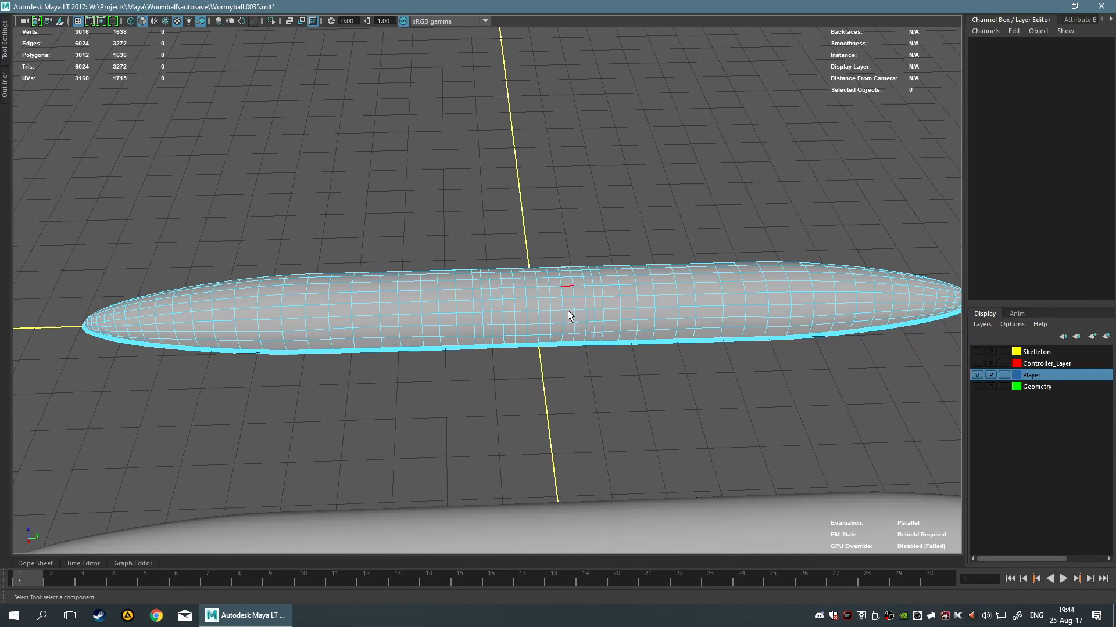
pyautogui.keyDown('alt'); pyautogui.moveTo(566, 308); pyautogui.dragTo(566, 316); pyautogui.keyUp('alt')
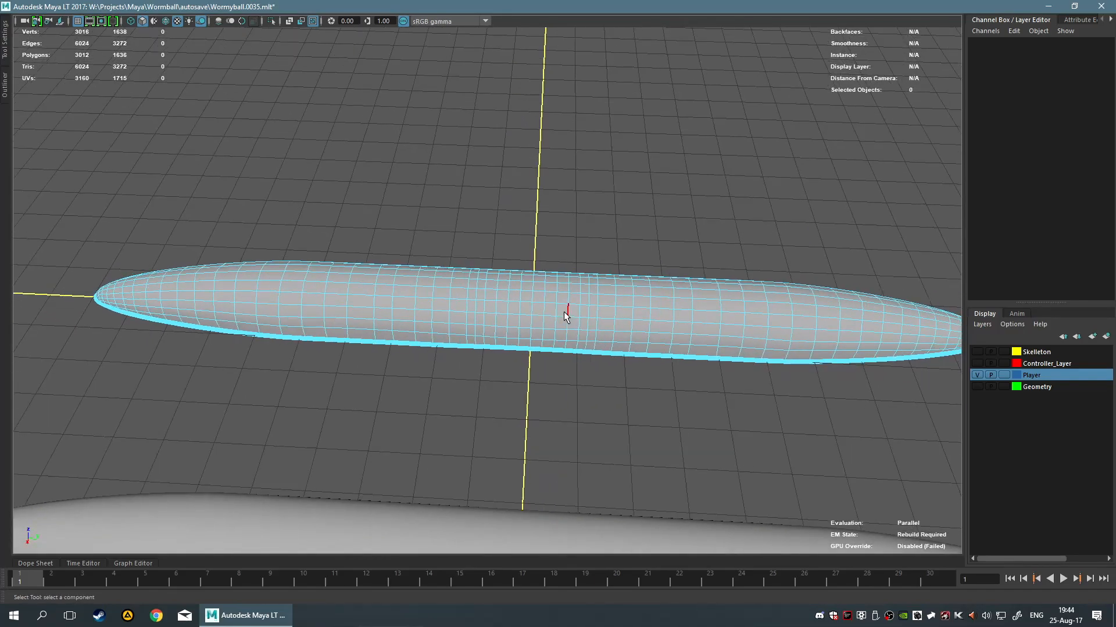
pyautogui.scroll(3, 661, 397)
pyautogui.keyDown('alt'); pyautogui.moveTo(657, 378); pyautogui.dragTo(668, 374); pyautogui.keyUp('alt')
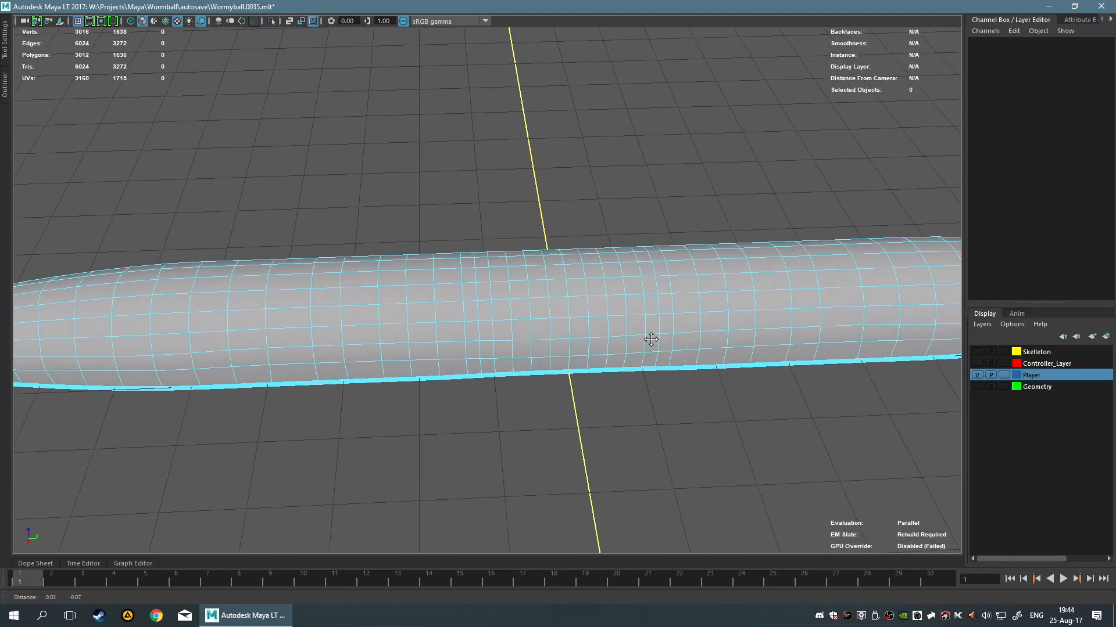
pyautogui.keyDown('alt'); pyautogui.moveTo(655, 346); pyautogui.dragTo(616, 301, button='middle'); pyautogui.keyUp('alt')
pyautogui.scroll(-8, 623, 311)
pyautogui.press('f')
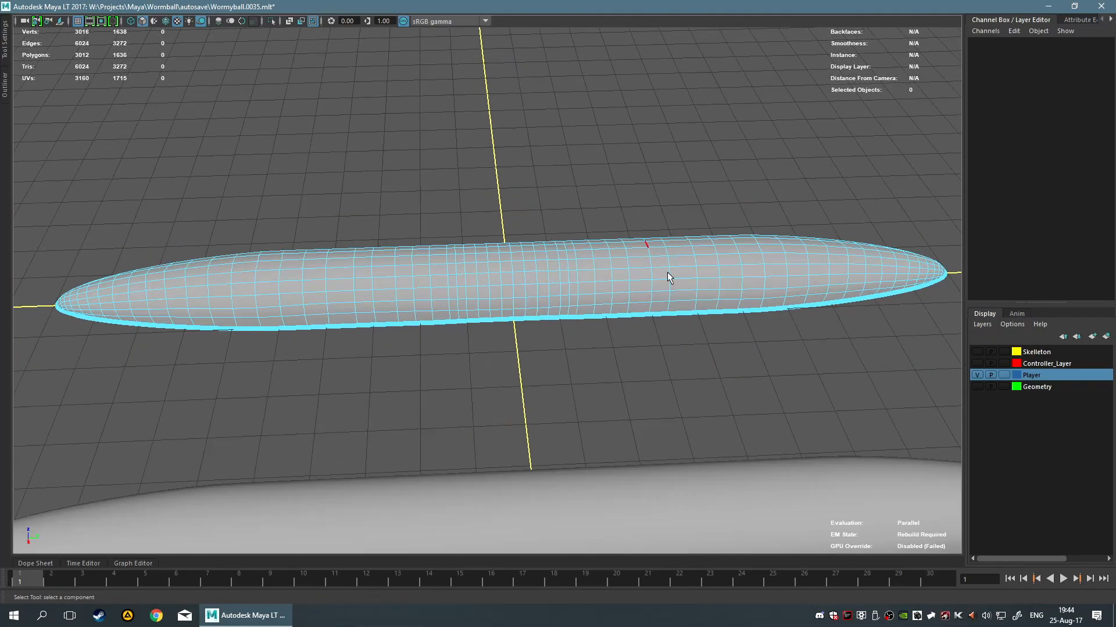
pyautogui.press('F8')
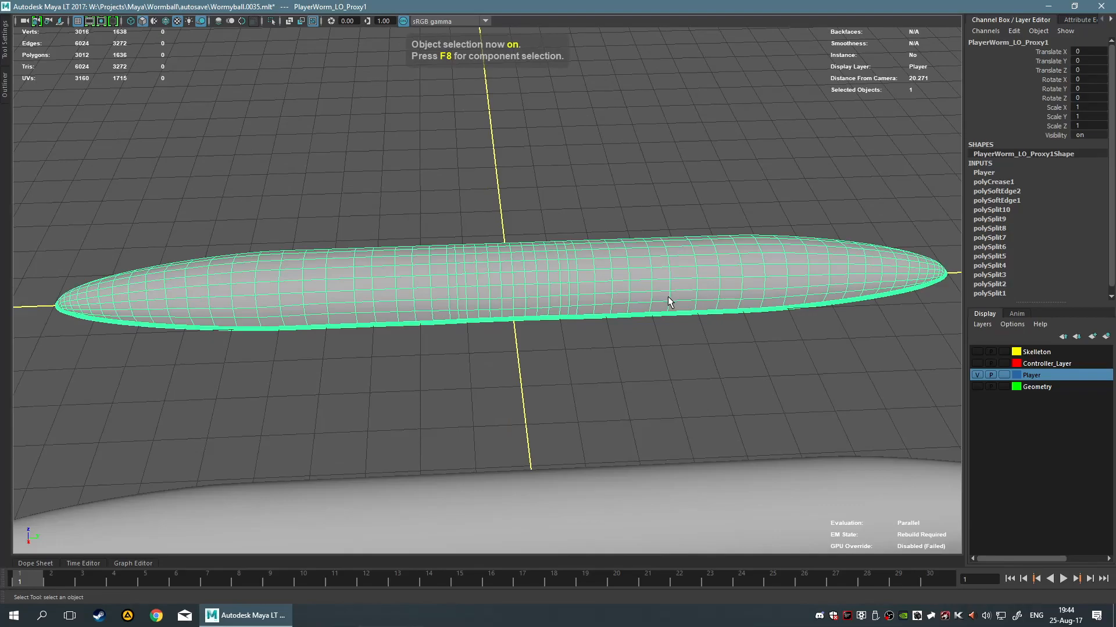
pyautogui.keyDown('alt'); pyautogui.moveTo(810, 356); pyautogui.dragTo(748, 349); pyautogui.keyUp('alt')
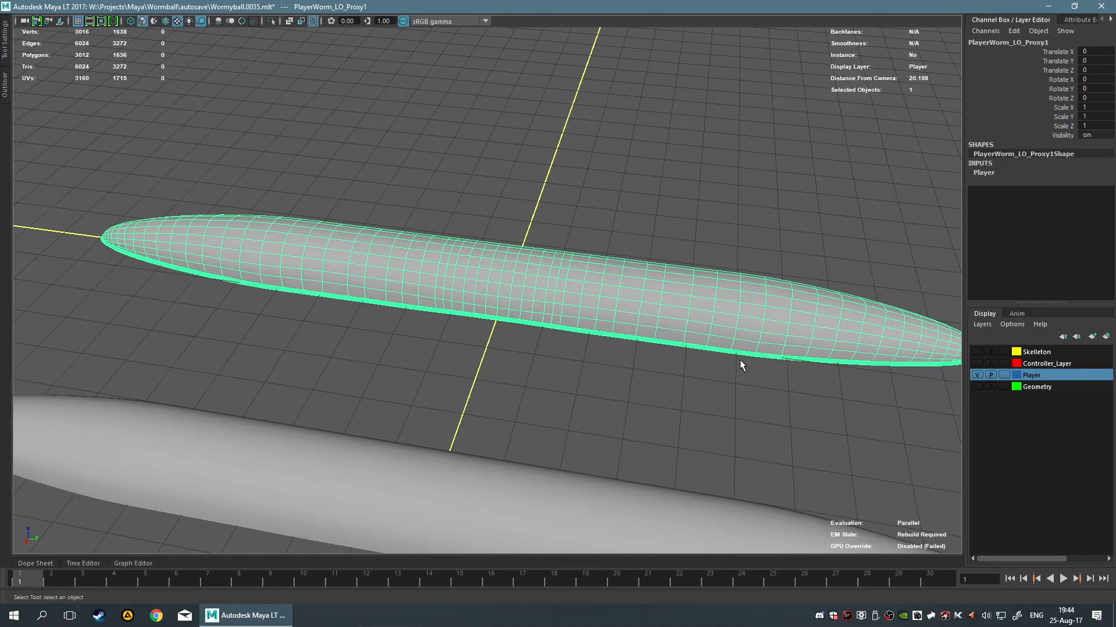
pyautogui.keyDown('alt'); pyautogui.moveTo(740, 365); pyautogui.dragTo(593, 348); pyautogui.keyUp('alt')
# Show the Skeleton layer and select the worm proxy mesh together with the central joint.
pyautogui.click(978, 352)
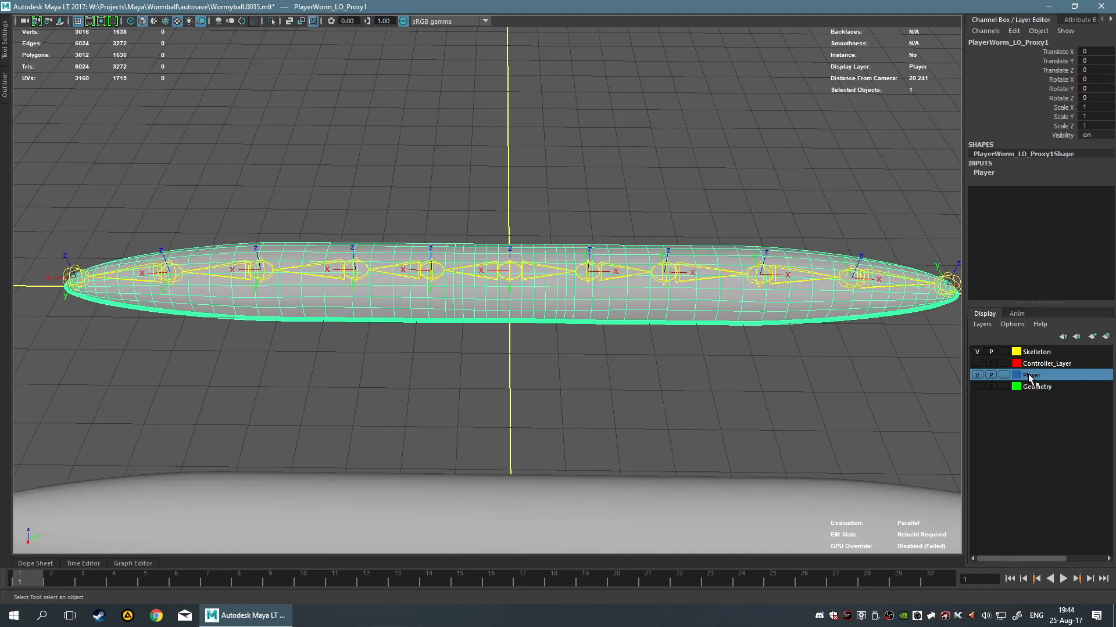
pyautogui.scroll(5, 671, 385)
pyautogui.click(588, 268)
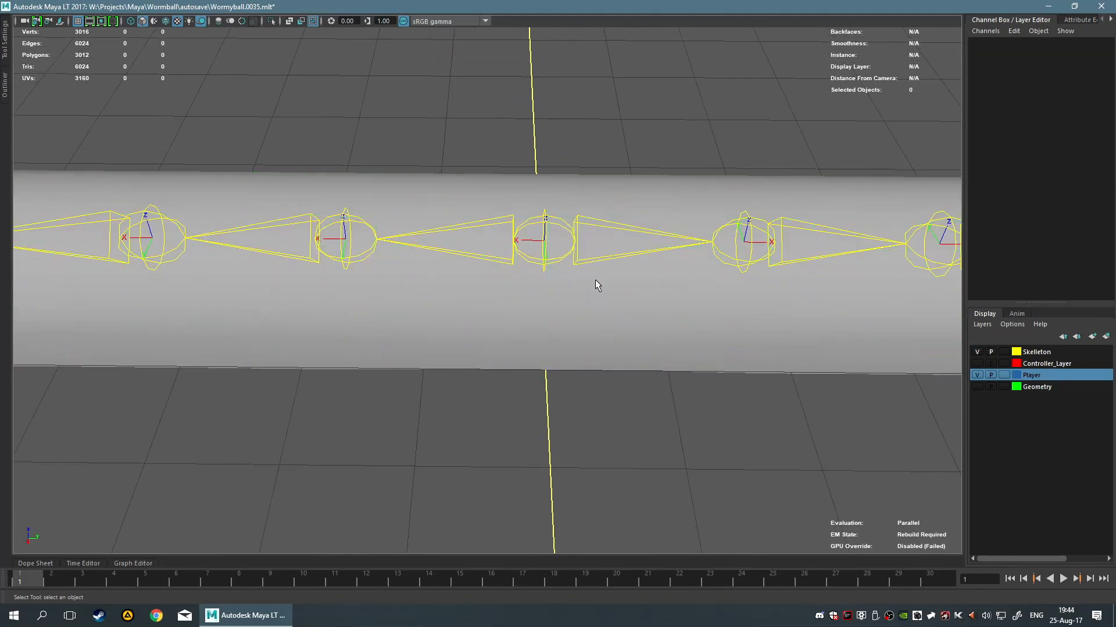
pyautogui.click(594, 322)
pyautogui.keyDown('shift'); pyautogui.click(542, 234); pyautogui.keyUp('shift')
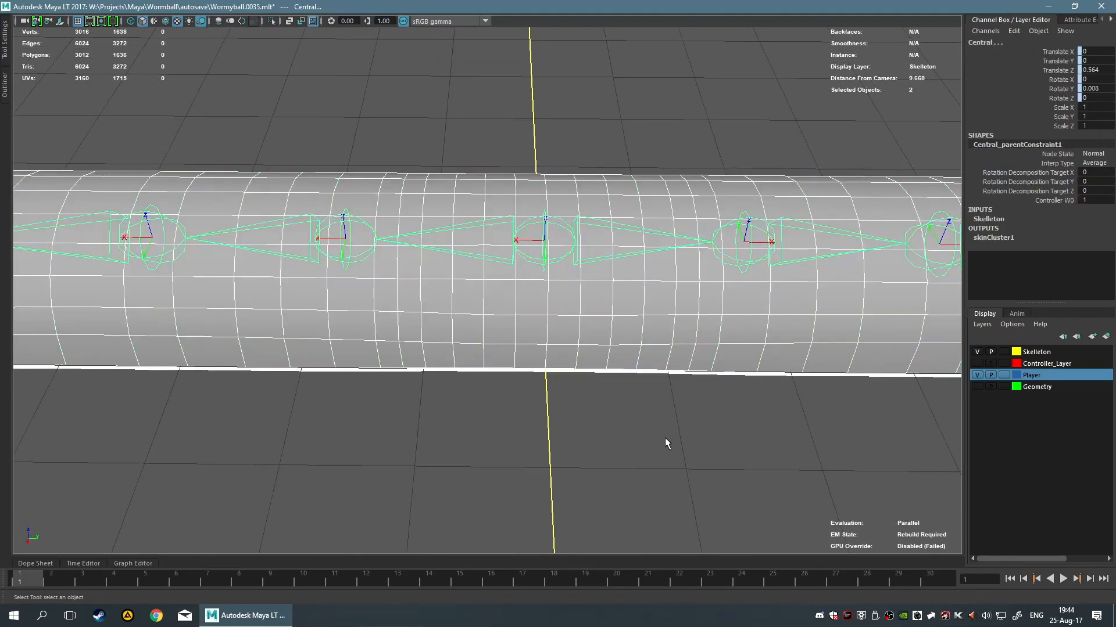
# Bind the worm proxy to the joint hierarchy using Geodesic Voxel, max influences 3, falloff 0.20 and resolution 1024.
pyautogui.keyDown('alt'); pyautogui.moveTo(654, 400); pyautogui.dragTo(570, 367, button='middle'); pyautogui.keyUp('alt')
pyautogui.press('space')
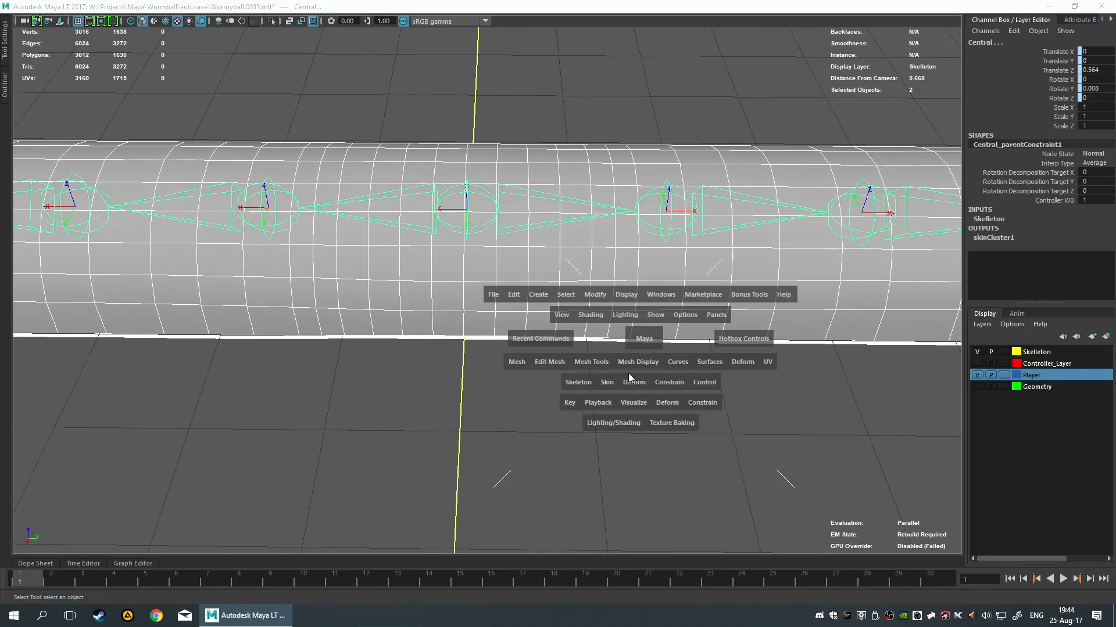
pyautogui.click(610, 382)
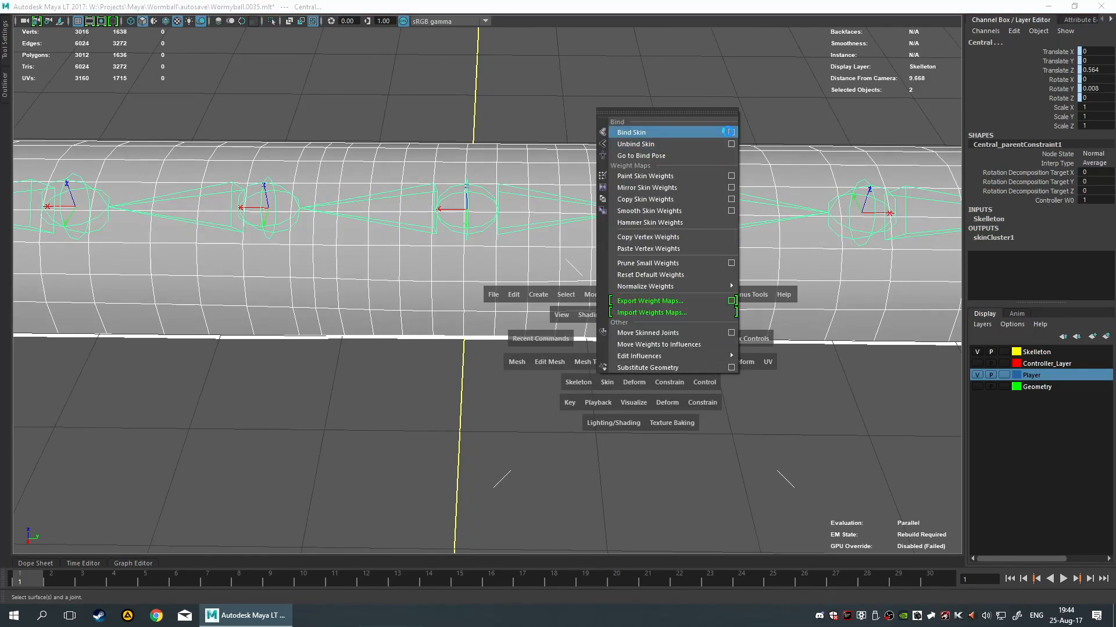
pyautogui.click(730, 135)
pyautogui.moveTo(720, 201); pyautogui.dragTo(959, 150)
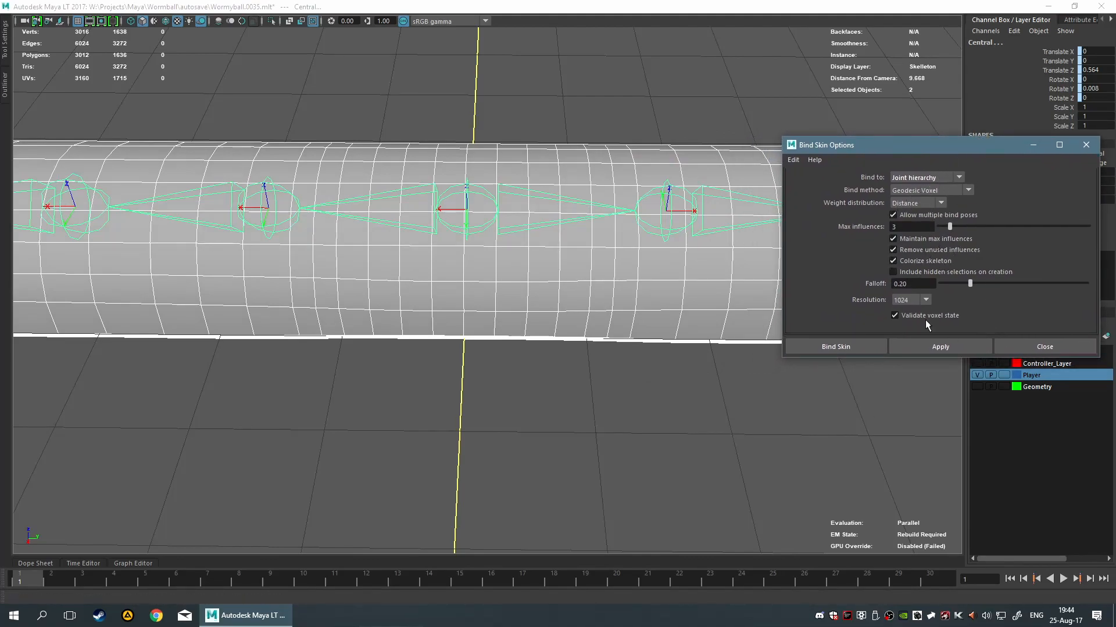
pyautogui.click(834, 347)
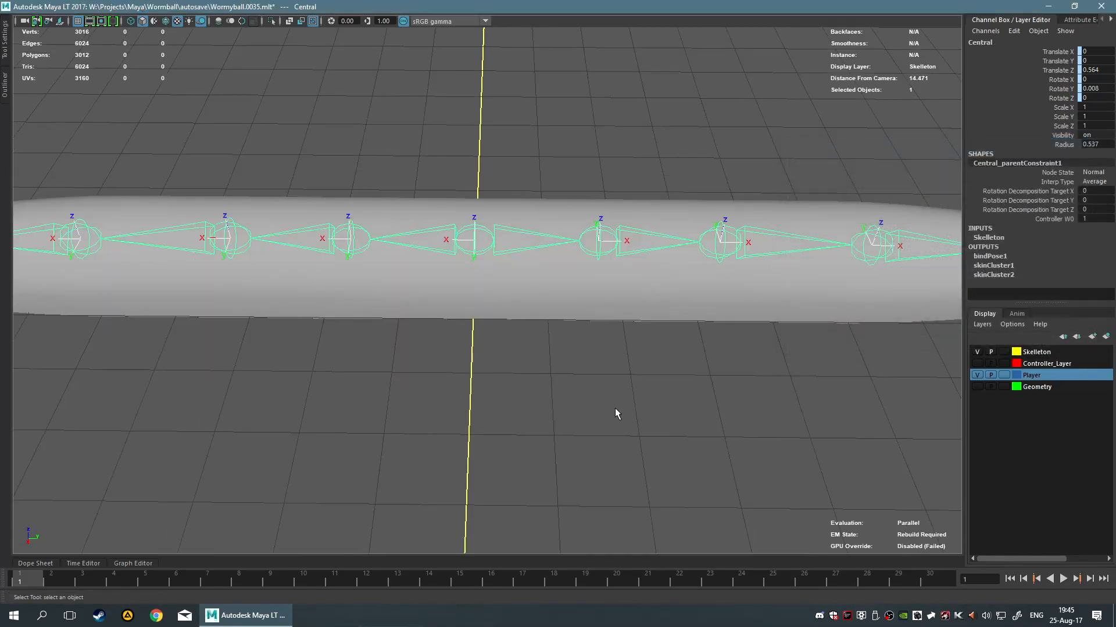
# Compare the newly bound worm proxy with the original proxy beside it, reselect the new one, and dismiss the AutoSave warning.
pyautogui.scroll(-3, 671, 357)
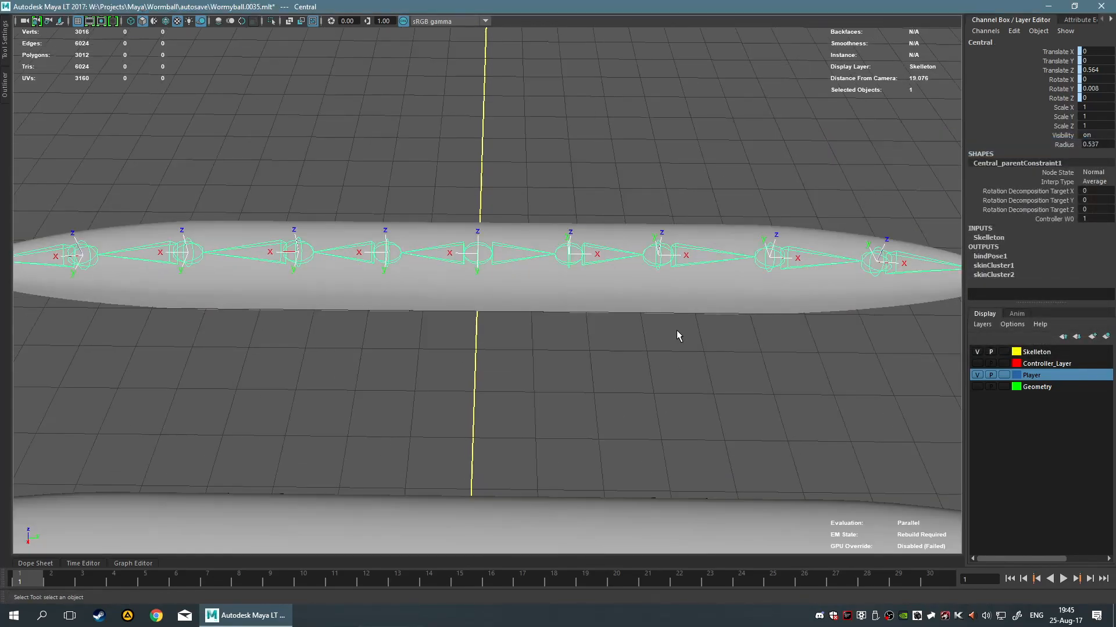
pyautogui.click(525, 273)
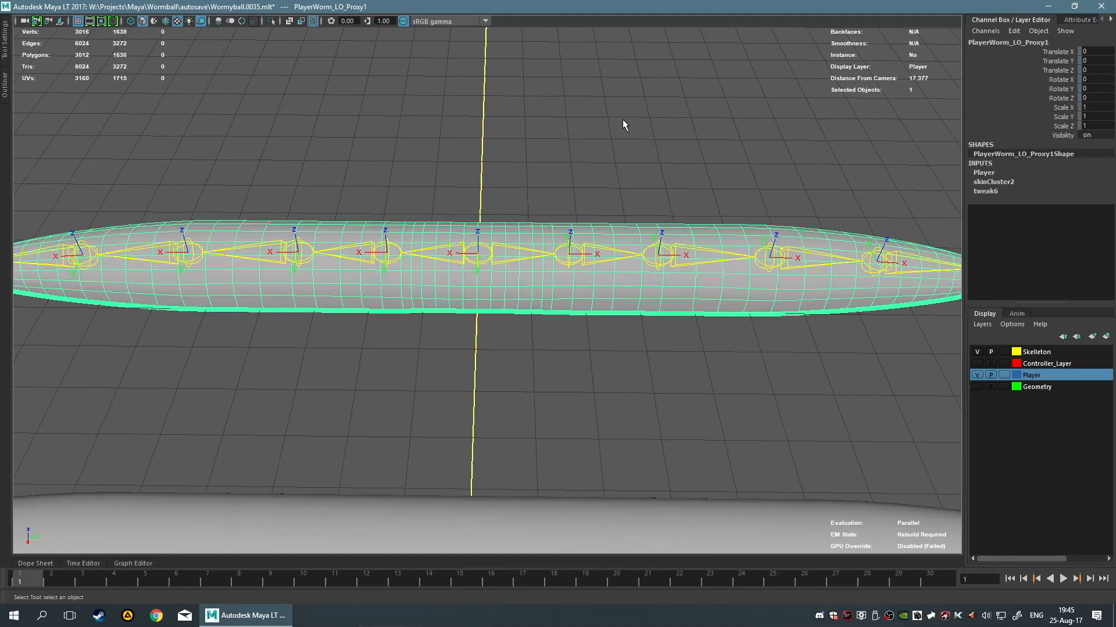
pyautogui.keyDown('alt'); pyautogui.moveTo(424, 187); pyautogui.dragTo(396, 183); pyautogui.keyUp('alt')
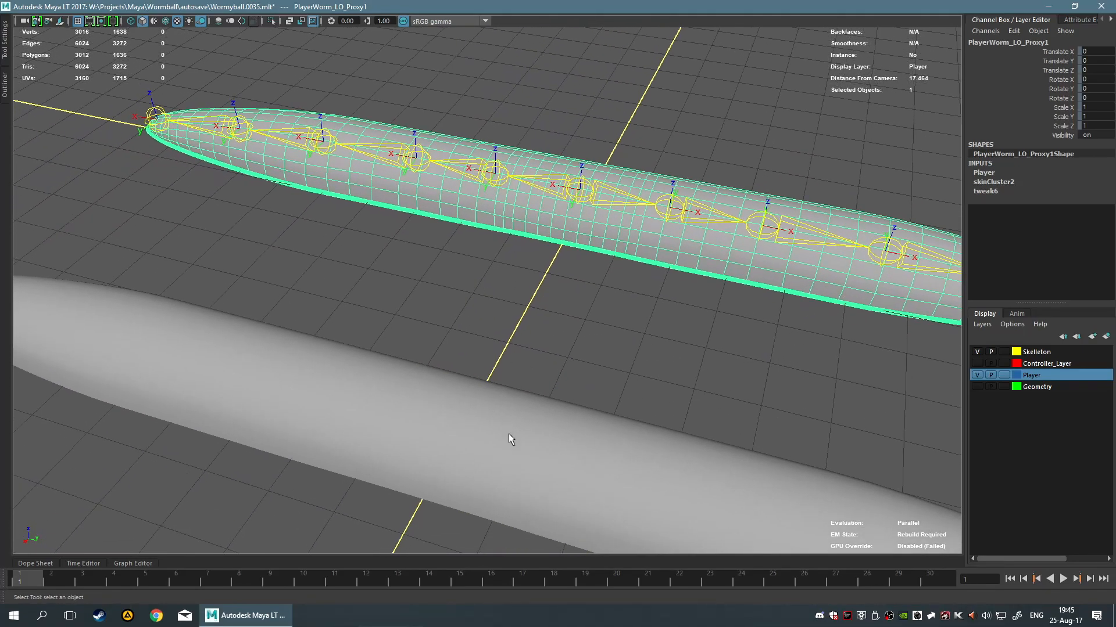
pyautogui.click(508, 434)
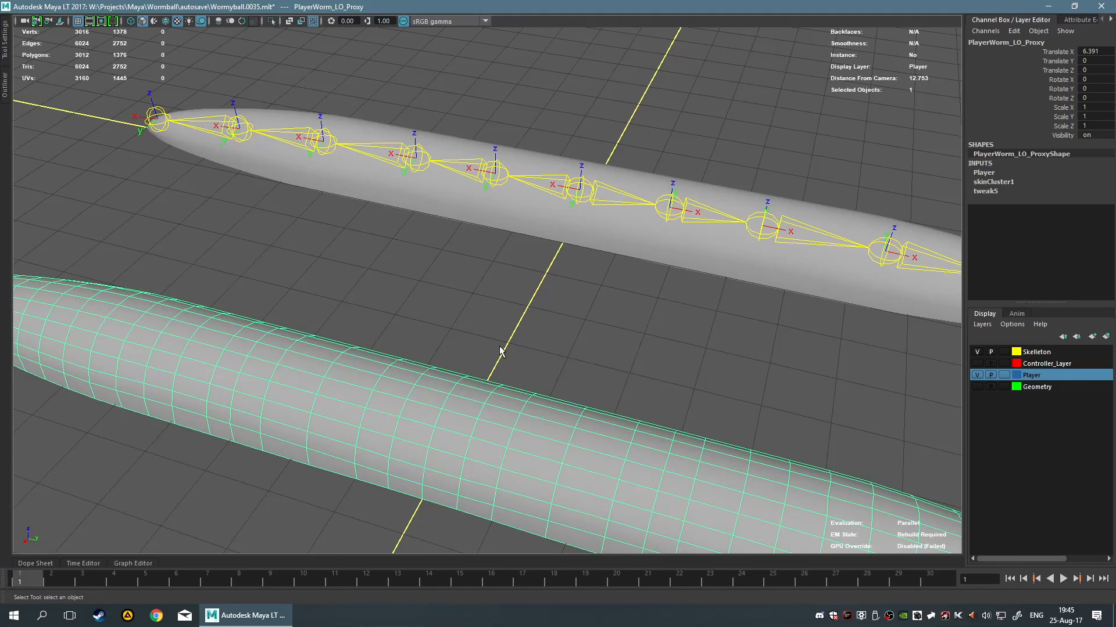
pyautogui.keyDown('alt'); pyautogui.moveTo(492, 345); pyautogui.dragTo(530, 356); pyautogui.keyUp('alt')
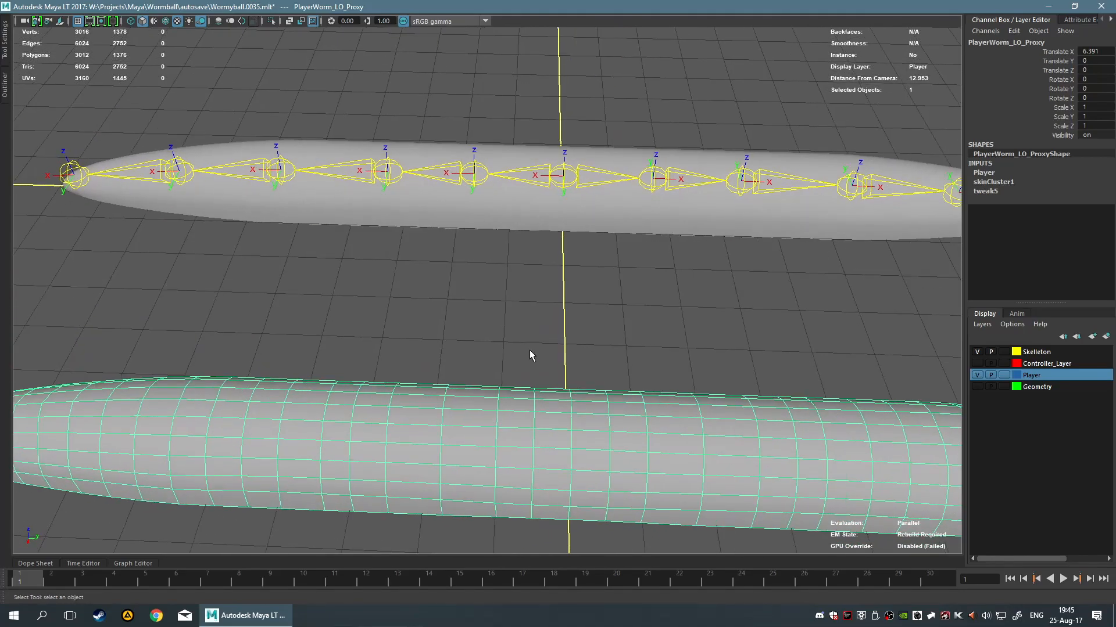
pyautogui.click(598, 236)
pyautogui.click(603, 222)
pyautogui.keyDown('alt'); pyautogui.moveTo(627, 344); pyautogui.dragTo(459, 436); pyautogui.keyUp('alt')
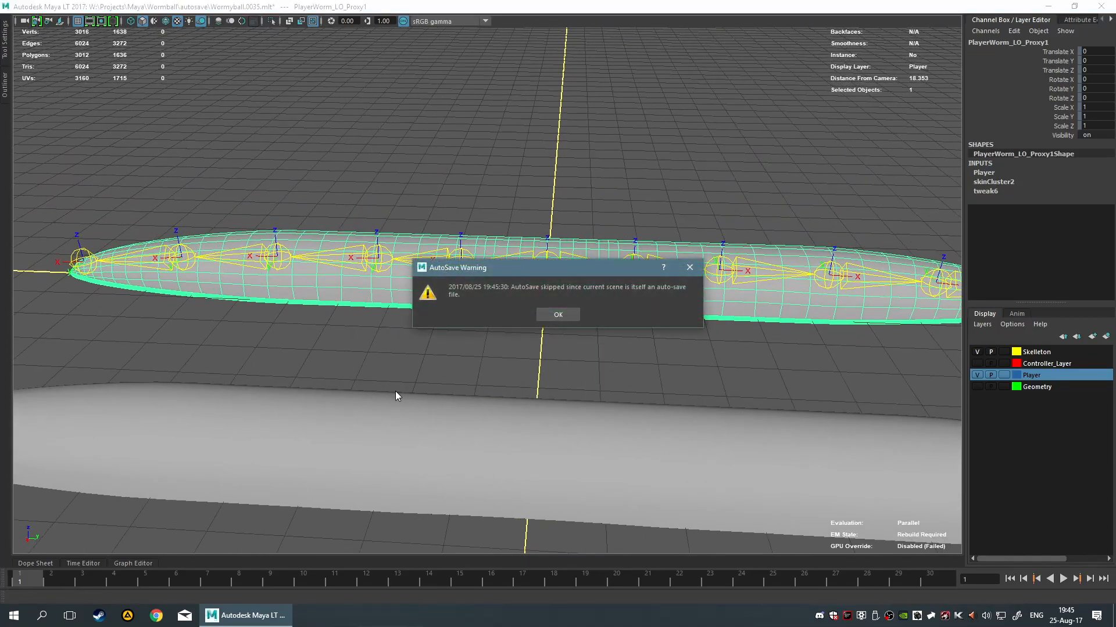
pyautogui.click(555, 315)
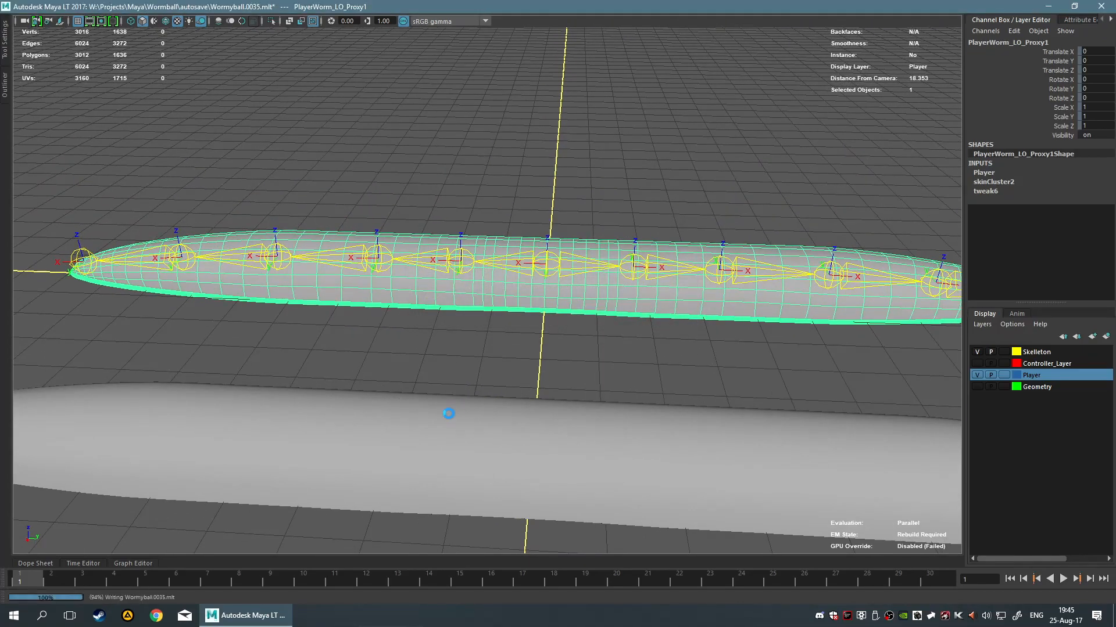
# Go to frame 2 and examine how the newly bound proxy deforms around the raised central joints and along both sides.
pyautogui.click(57, 584)
pyautogui.keyDown('alt'); pyautogui.moveTo(462, 333); pyautogui.dragTo(577, 238); pyautogui.keyUp('alt')
pyautogui.keyDown('alt'); pyautogui.moveTo(576, 239); pyautogui.dragTo(563, 393, button='middle'); pyautogui.keyUp('alt')
pyautogui.scroll(3, 570, 375)
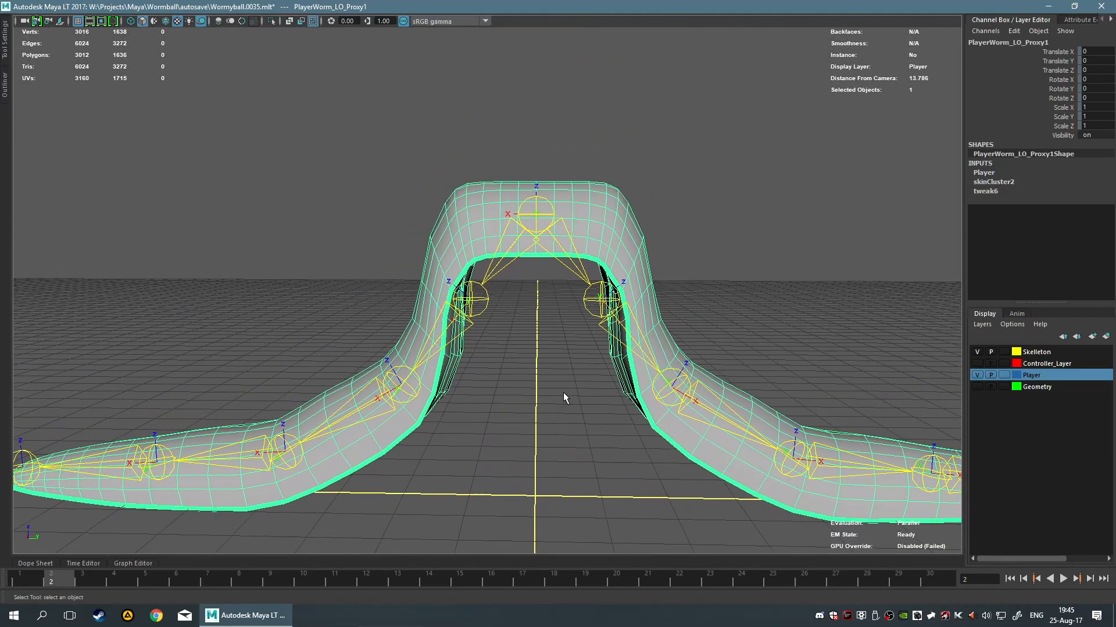
pyautogui.scroll(3, 555, 353)
pyautogui.scroll(2, 555, 353)
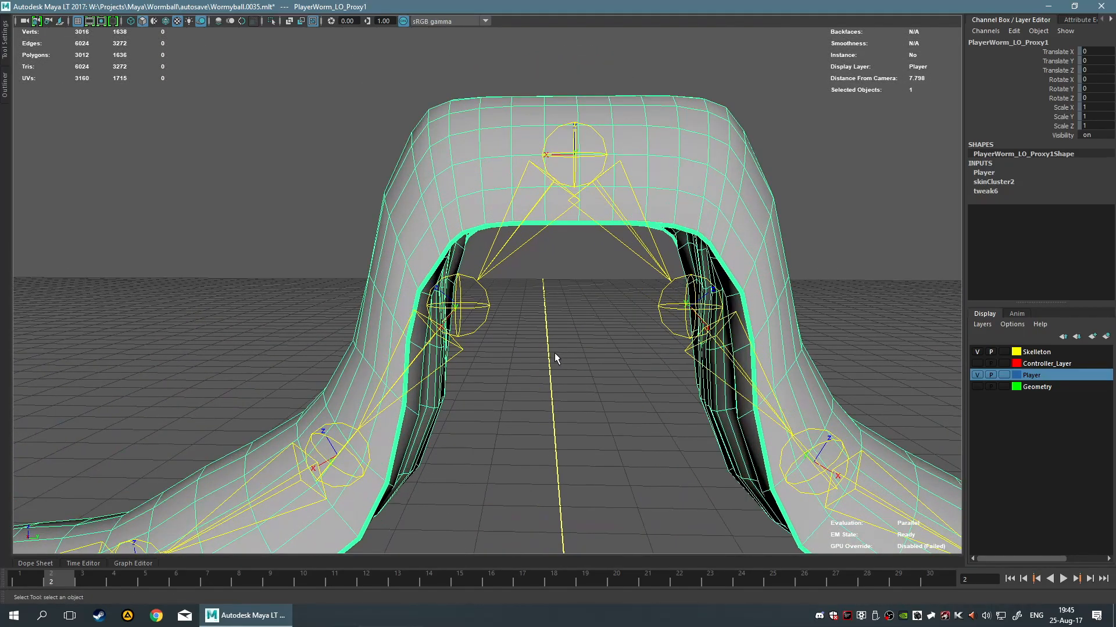
pyautogui.keyDown('alt'); pyautogui.moveTo(587, 312); pyautogui.dragTo(541, 273, button='middle'); pyautogui.keyUp('alt')
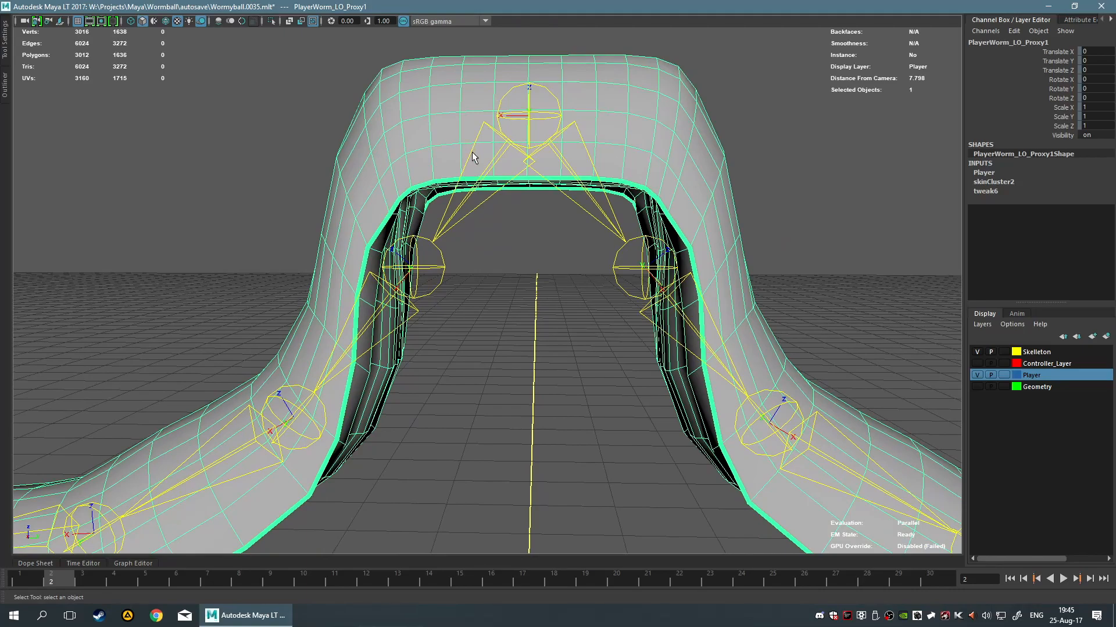
pyautogui.scroll(-10, 482, 204)
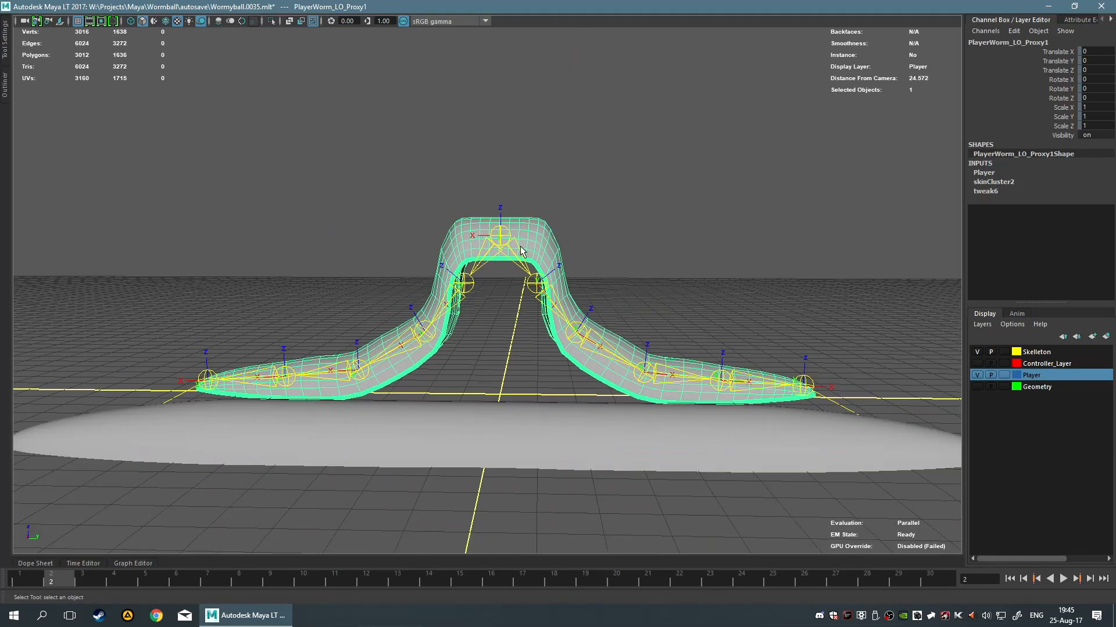
pyautogui.scroll(5, 521, 251)
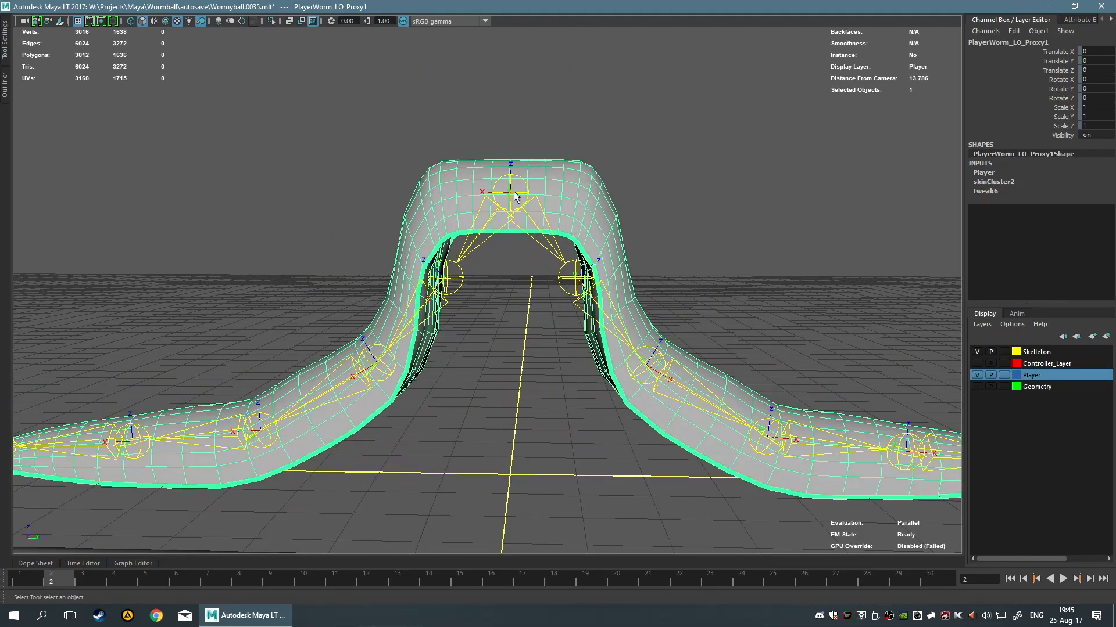
pyautogui.keyDown('alt'); pyautogui.moveTo(527, 398); pyautogui.dragTo(517, 333, button='middle'); pyautogui.keyUp('alt')
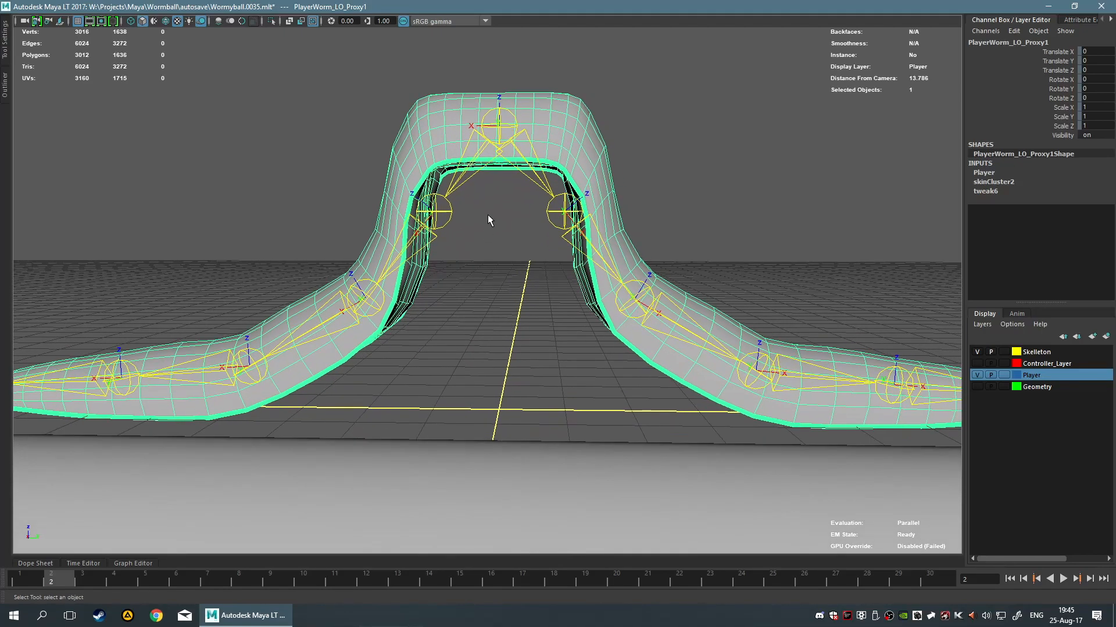
pyautogui.keyDown('alt'); pyautogui.moveTo(524, 250); pyautogui.dragTo(514, 224, button='middle'); pyautogui.keyUp('alt')
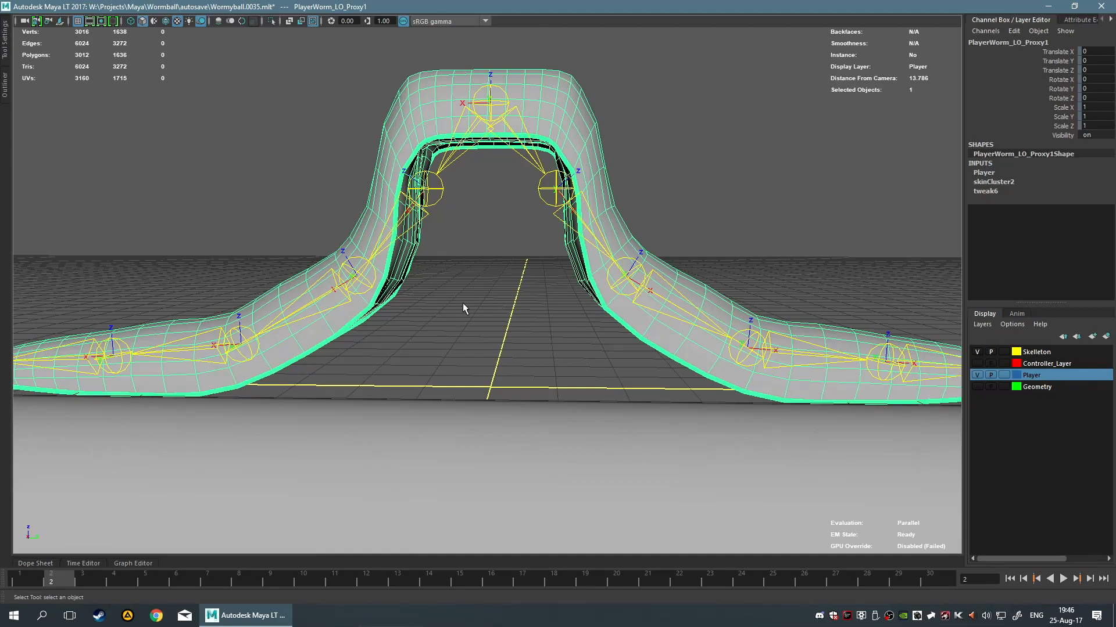
pyautogui.scroll(-6, 499, 308)
pyautogui.keyDown('alt'); pyautogui.moveTo(585, 324); pyautogui.dragTo(593, 304, button='middle'); pyautogui.keyUp('alt')
pyautogui.scroll(3, 564, 329)
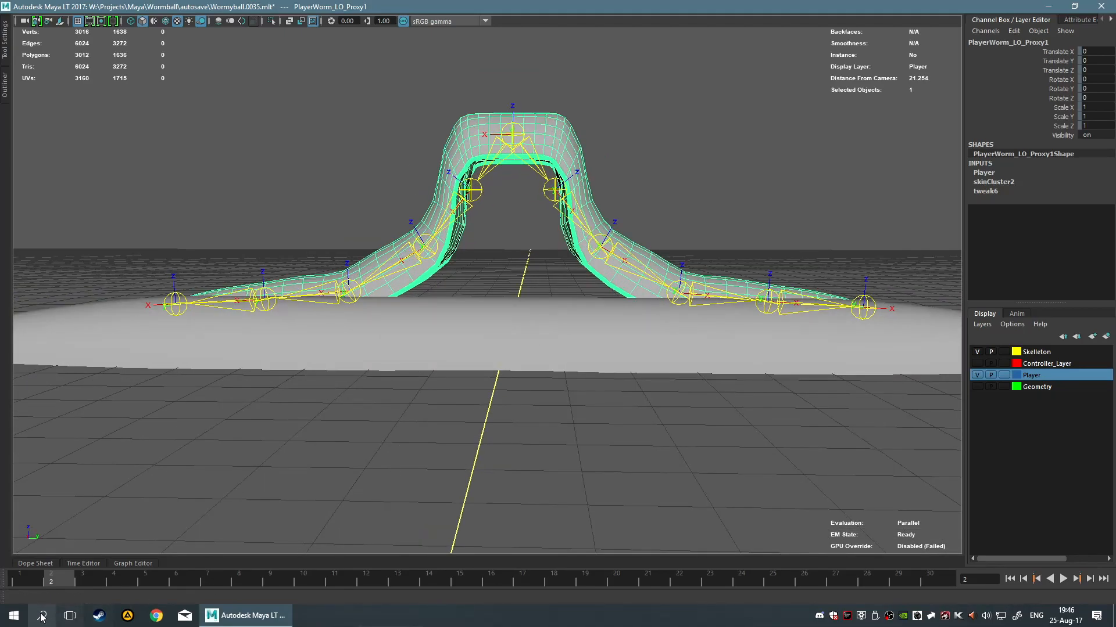
# Return to frame 1 and detach the Skin commands as a floating window placed clear of both worm meshes.
pyautogui.click(27, 578)
pyautogui.keyDown('alt'); pyautogui.moveTo(575, 392); pyautogui.dragTo(591, 451); pyautogui.keyUp('alt')
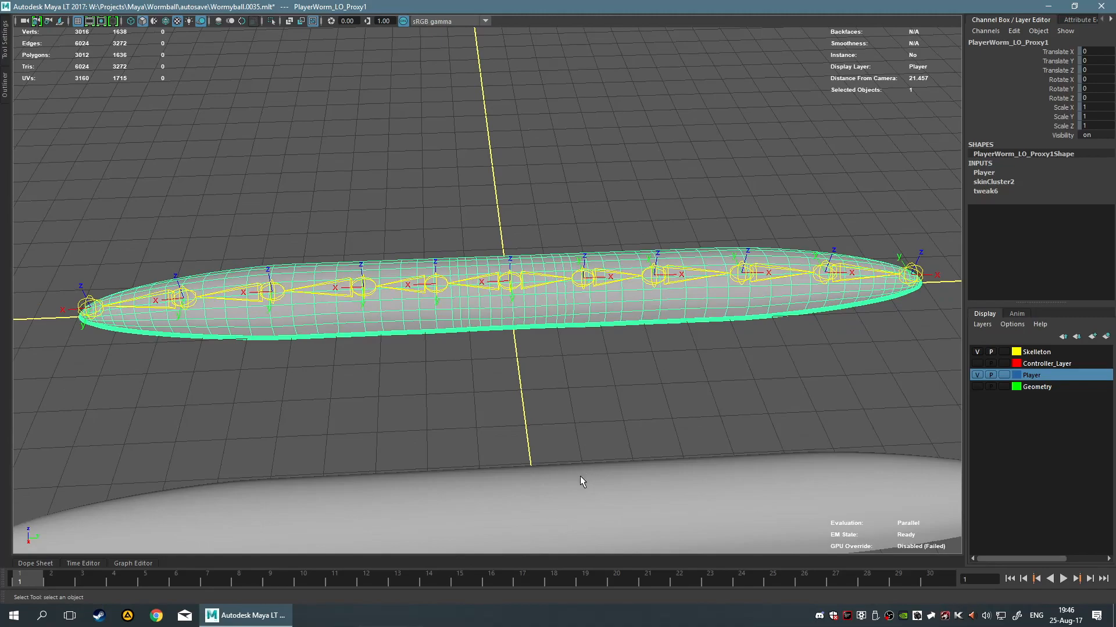
pyautogui.press('space')
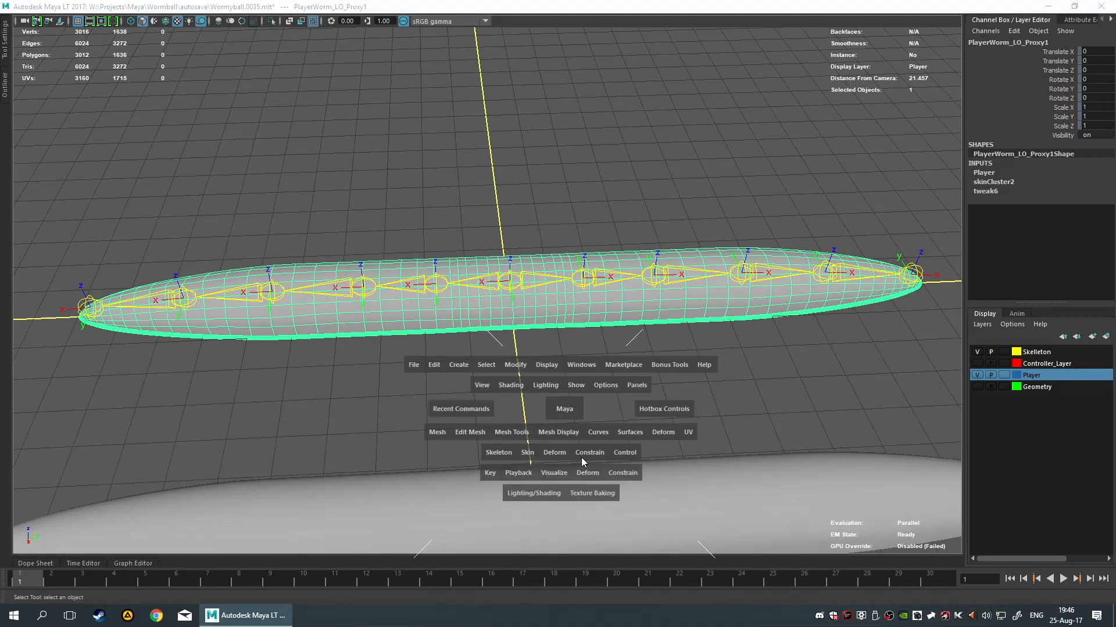
pyautogui.click(536, 454)
pyautogui.click(590, 184)
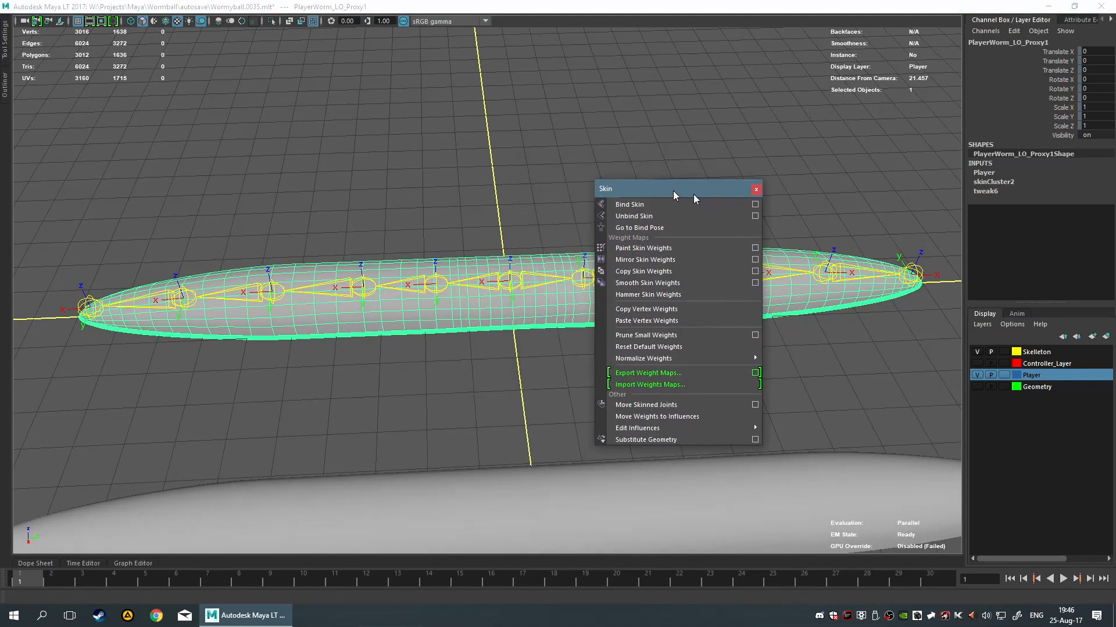
pyautogui.moveTo(643, 186); pyautogui.dragTo(1020, 287)
# Select the original worm proxy and start Paint Skin Weights on it to display its influence colours.
pyautogui.keyDown('alt'); pyautogui.moveTo(711, 398); pyautogui.dragTo(706, 308, button='middle'); pyautogui.keyUp('alt')
pyautogui.click(703, 310)
pyautogui.click(597, 411)
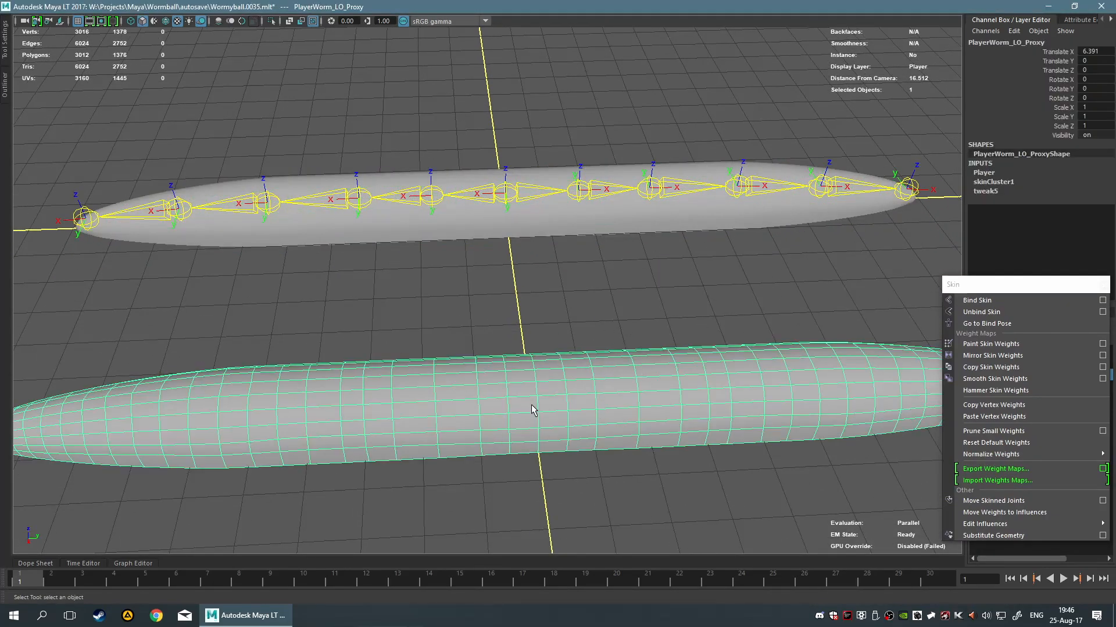
pyautogui.moveTo(592, 403); pyautogui.dragTo(526, 278, button='right')
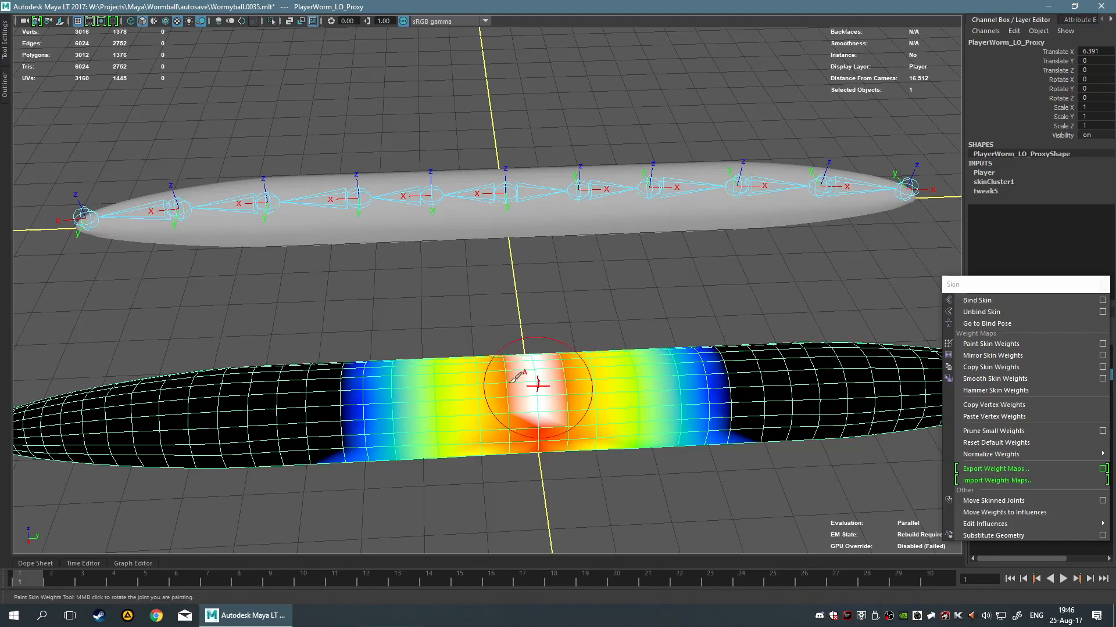
# Examine how the central joint's weights fall off across the original proxy's edge loops, and leave weight painting.
pyautogui.moveTo(722, 316)
pyautogui.keyDown('alt'); pyautogui.mouseDown()
pyautogui.moveTo(672, 319)
pyautogui.moveTo(709, 291)
pyautogui.moveTo(528, 326)
pyautogui.mouseUp(); pyautogui.keyUp('alt')
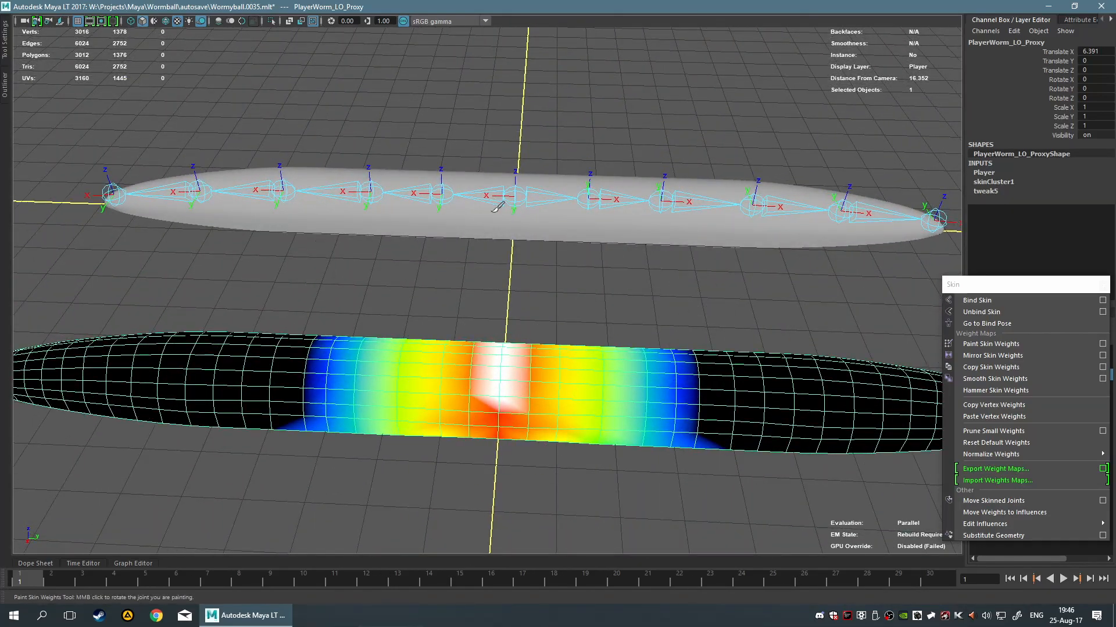
pyautogui.moveTo(496, 384)
pyautogui.mouseDown()
pyautogui.moveTo(511, 373)
pyautogui.moveTo(473, 386)
pyautogui.moveTo(577, 376)
pyautogui.mouseUp()
pyautogui.scroll(6, 522, 393)
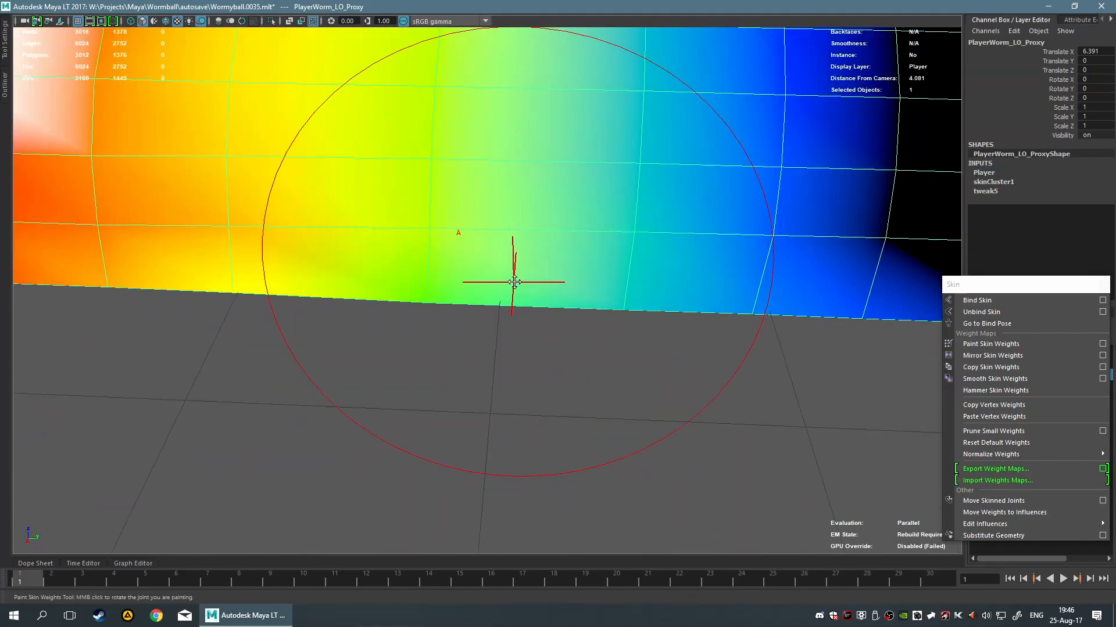
pyautogui.keyDown('alt'); pyautogui.moveTo(515, 282); pyautogui.dragTo(552, 377, button='middle'); pyautogui.keyUp('alt')
pyautogui.scroll(-3, 561, 366)
pyautogui.scroll(3, 552, 358)
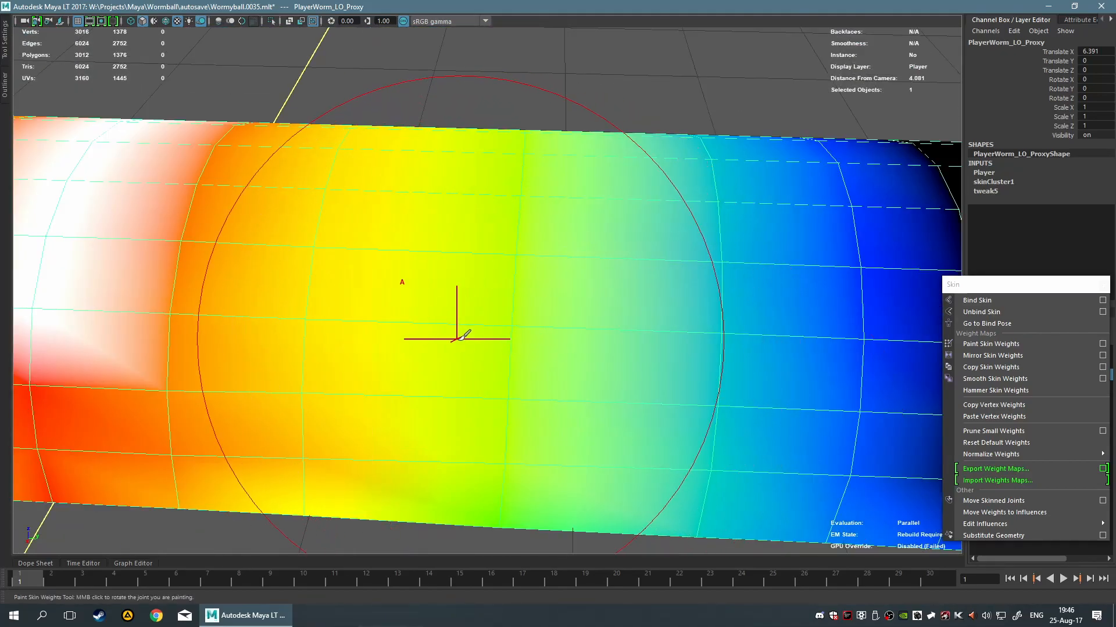
pyautogui.keyDown('alt'); pyautogui.moveTo(458, 338); pyautogui.dragTo(542, 336, button='middle'); pyautogui.keyUp('alt')
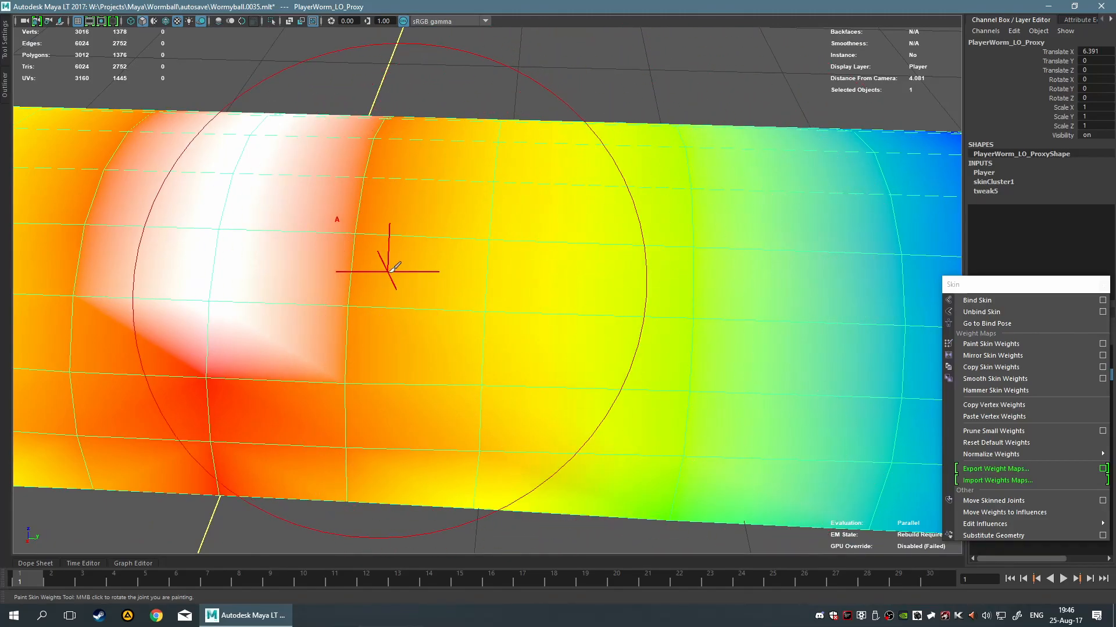
pyautogui.scroll(-5, 567, 288)
pyautogui.keyDown('alt'); pyautogui.moveTo(576, 255); pyautogui.dragTo(585, 366, button='middle'); pyautogui.keyUp('alt')
pyautogui.keyDown('alt'); pyautogui.moveTo(522, 249); pyautogui.dragTo(558, 179, button='middle'); pyautogui.keyUp('alt')
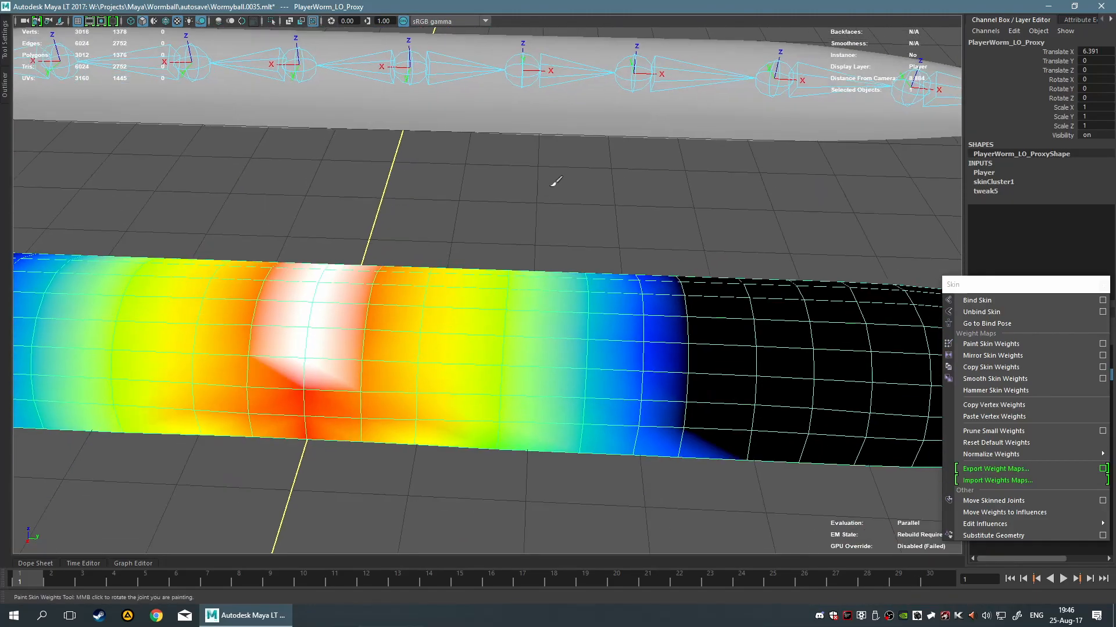
pyautogui.scroll(4, 534, 325)
pyautogui.scroll(-3, 536, 330)
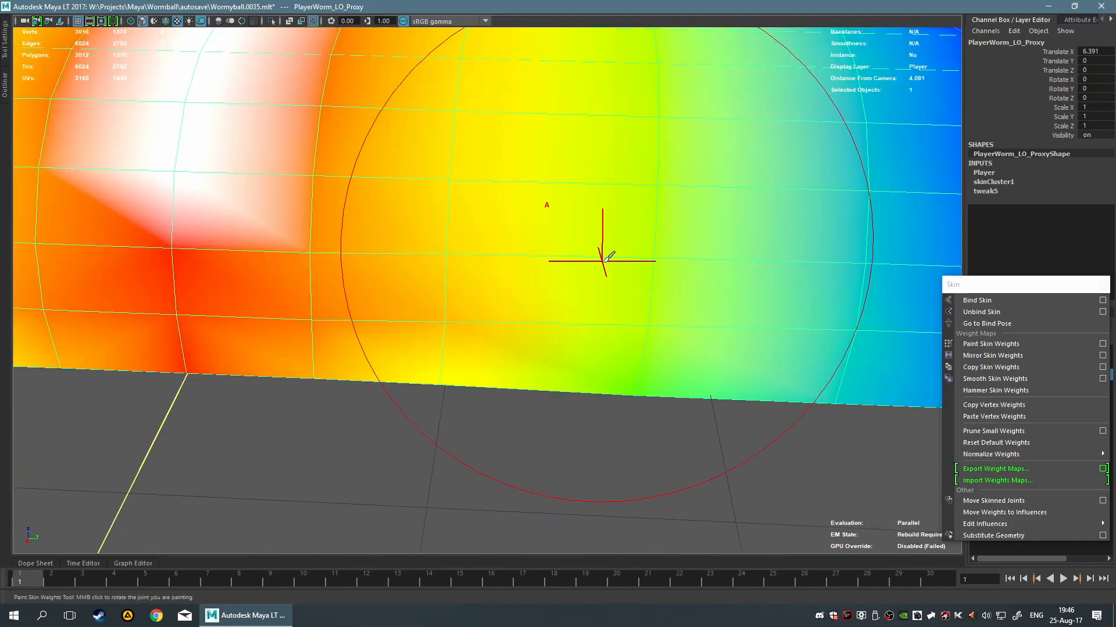
pyautogui.scroll(-6, 604, 258)
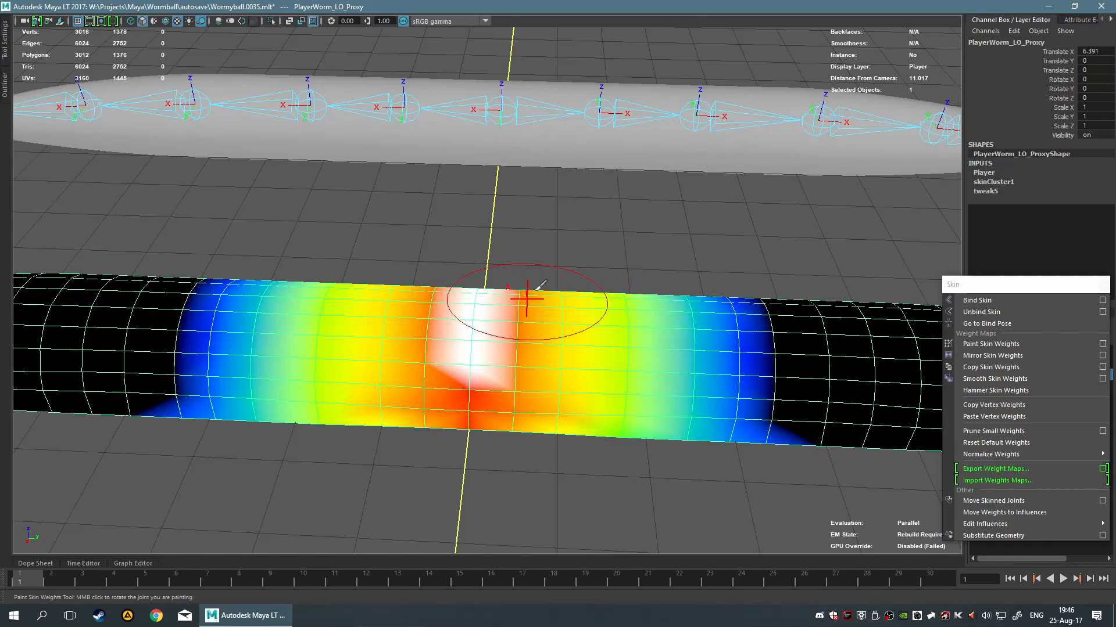
pyautogui.keyDown('alt'); pyautogui.moveTo(498, 299); pyautogui.dragTo(535, 219); pyautogui.keyUp('alt')
pyautogui.moveTo(610, 303)
pyautogui.keyDown('alt'); pyautogui.mouseDown()
pyautogui.moveTo(624, 294)
pyautogui.moveTo(605, 299)
pyautogui.mouseUp(); pyautogui.keyUp('alt')
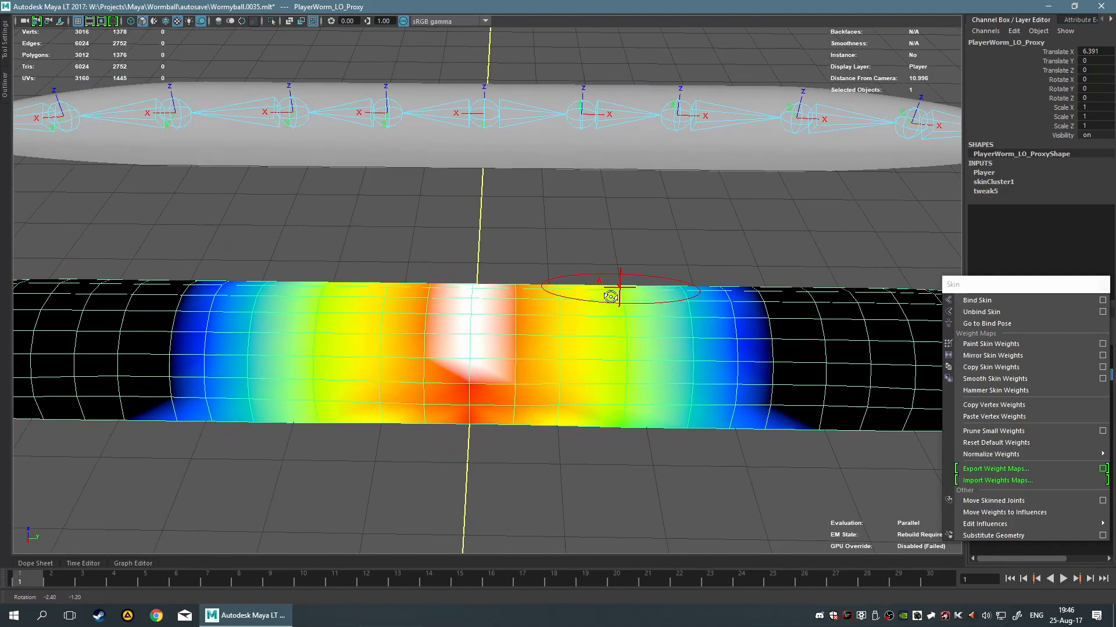
pyautogui.press('q')
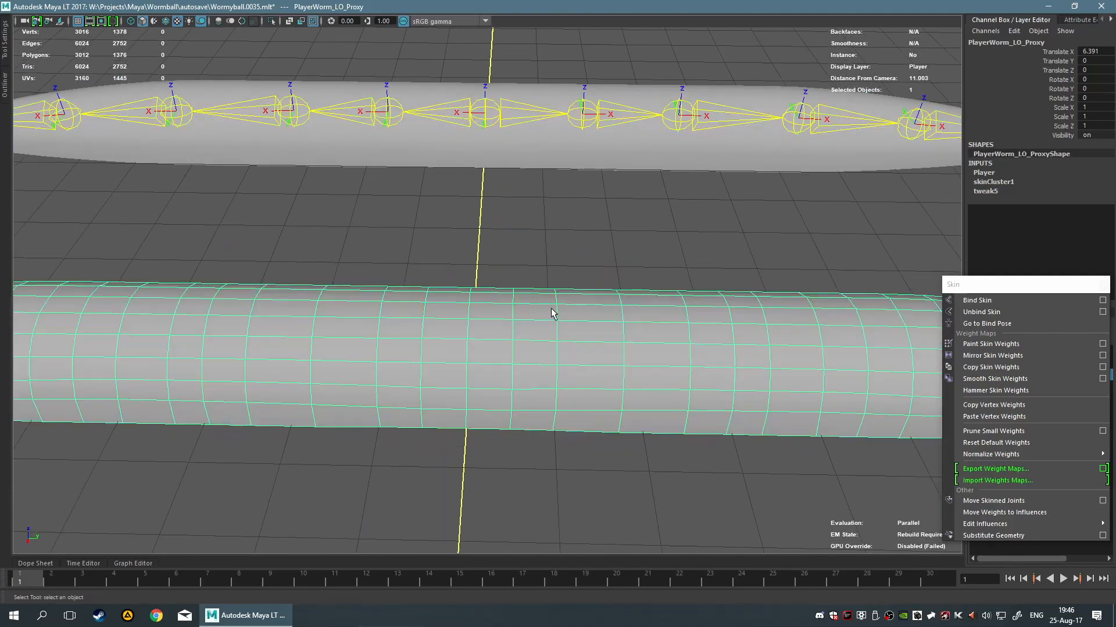
# Add the refined worm proxy to the selection and open the Copy Skin Weights options with settings reset to defaults.
pyautogui.keyDown('shift'); pyautogui.click(577, 168); pyautogui.keyUp('shift')
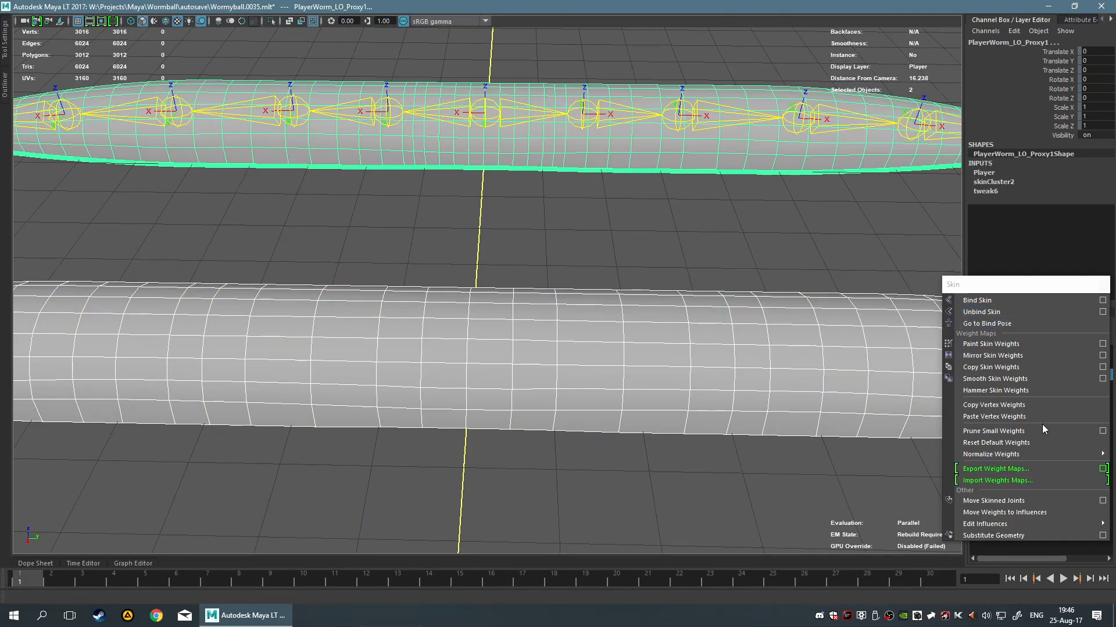
pyautogui.click(1103, 368)
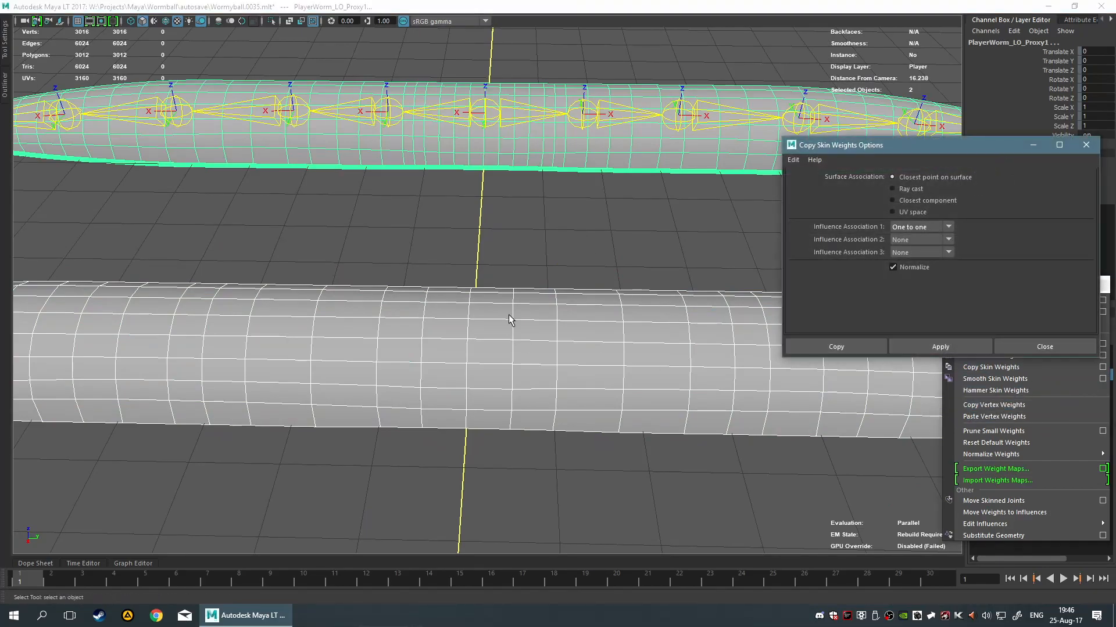
pyautogui.moveTo(880, 147); pyautogui.dragTo(566, 226)
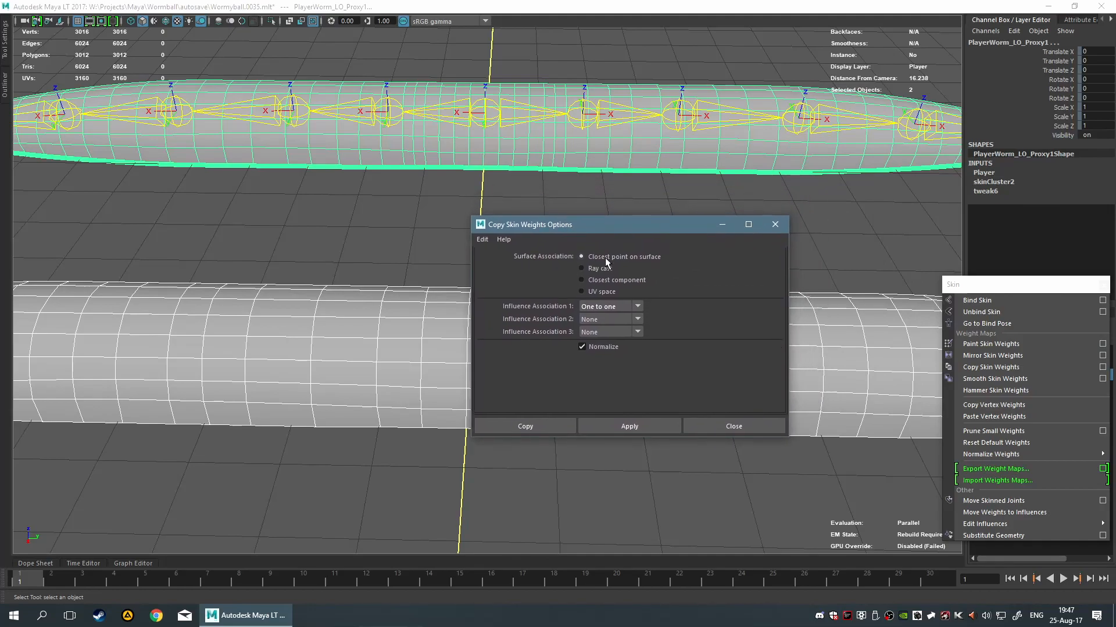
pyautogui.click(482, 239)
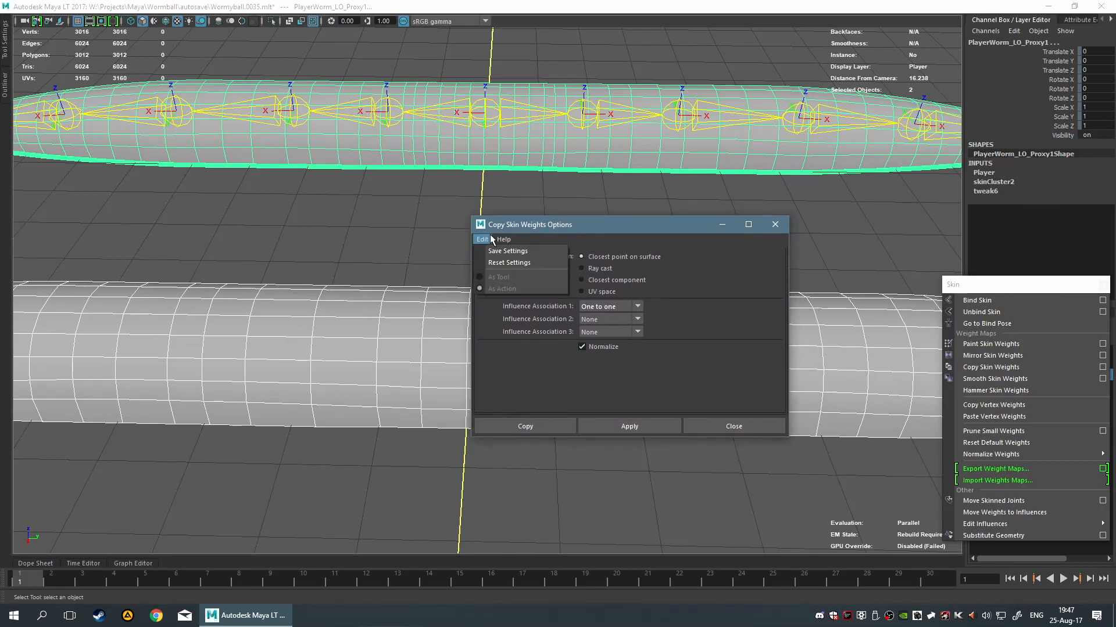
pyautogui.click(494, 263)
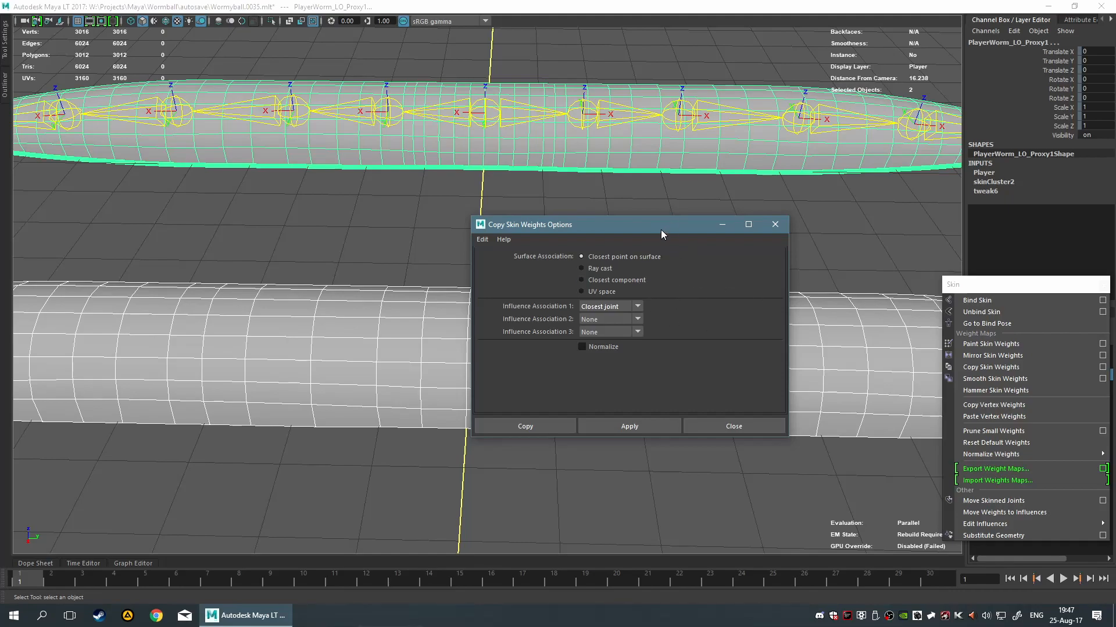
# Examine from the side how the skeleton's joints line up with the edge loops of both worm meshes.
pyautogui.keyDown('alt'); pyautogui.moveTo(554, 170); pyautogui.dragTo(484, 138, button='middle'); pyautogui.keyUp('alt')
pyautogui.scroll(2, 483, 144)
pyautogui.keyDown('alt'); pyautogui.moveTo(522, 105); pyautogui.dragTo(527, 94); pyautogui.keyUp('alt')
pyautogui.keyDown('alt'); pyautogui.moveTo(528, 100); pyautogui.dragTo(537, 95, button='middle'); pyautogui.keyUp('alt')
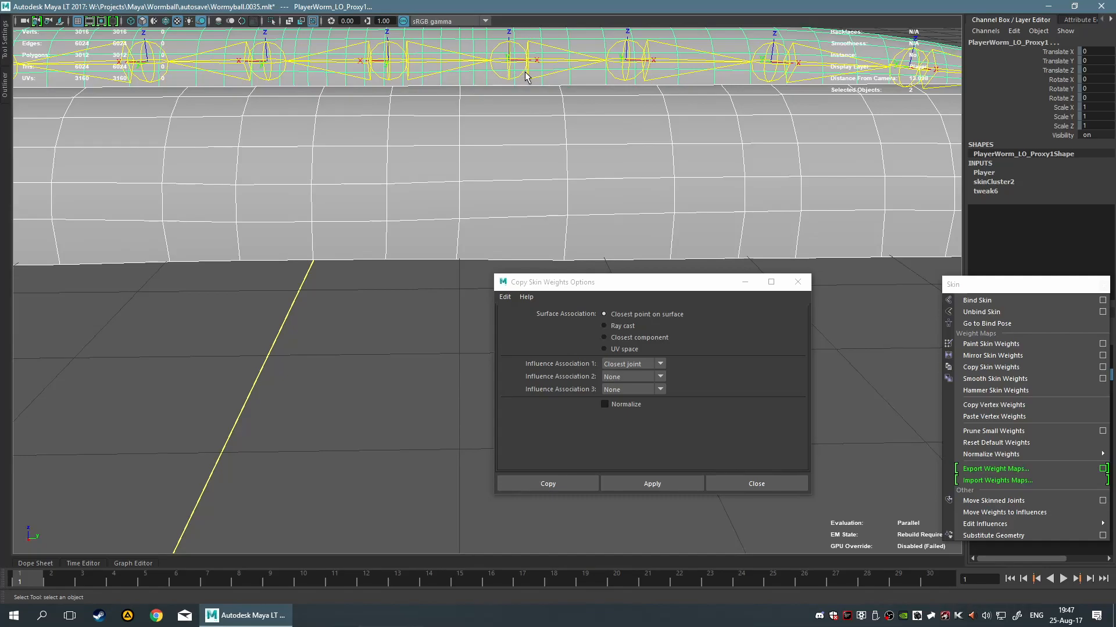
pyautogui.press('f')
pyautogui.keyDown('alt'); pyautogui.moveTo(558, 92); pyautogui.dragTo(602, 34, button='middle'); pyautogui.keyUp('alt')
pyautogui.keyDown('alt'); pyautogui.moveTo(540, 81); pyautogui.dragTo(531, 67); pyautogui.keyUp('alt')
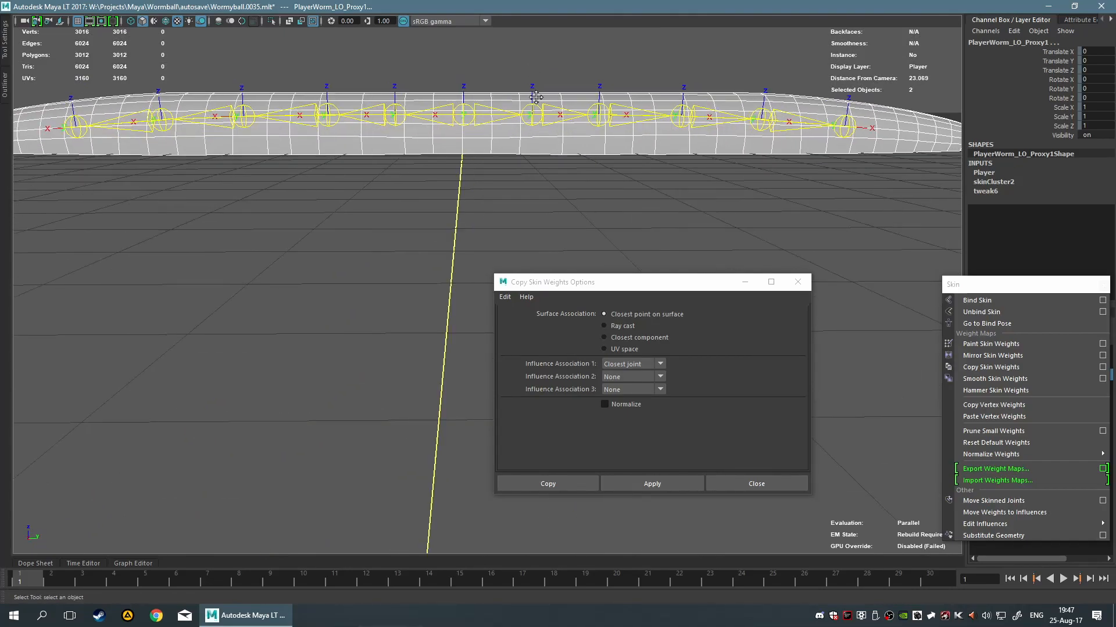
pyautogui.scroll(3, 542, 140)
pyautogui.scroll(1, 549, 136)
pyautogui.keyDown('alt'); pyautogui.moveTo(560, 80); pyautogui.dragTo(553, 211, button='middle'); pyautogui.keyUp('alt')
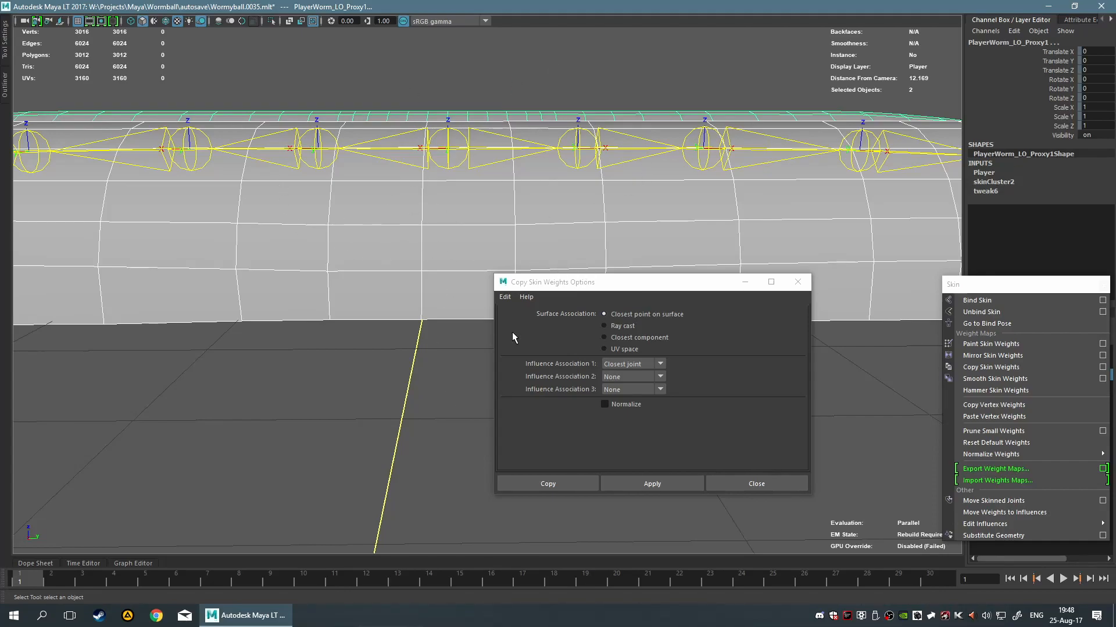
# Set Influence Association 1 to One to one for the weight copy and place the options window clear of the joints.
pyautogui.click(651, 364)
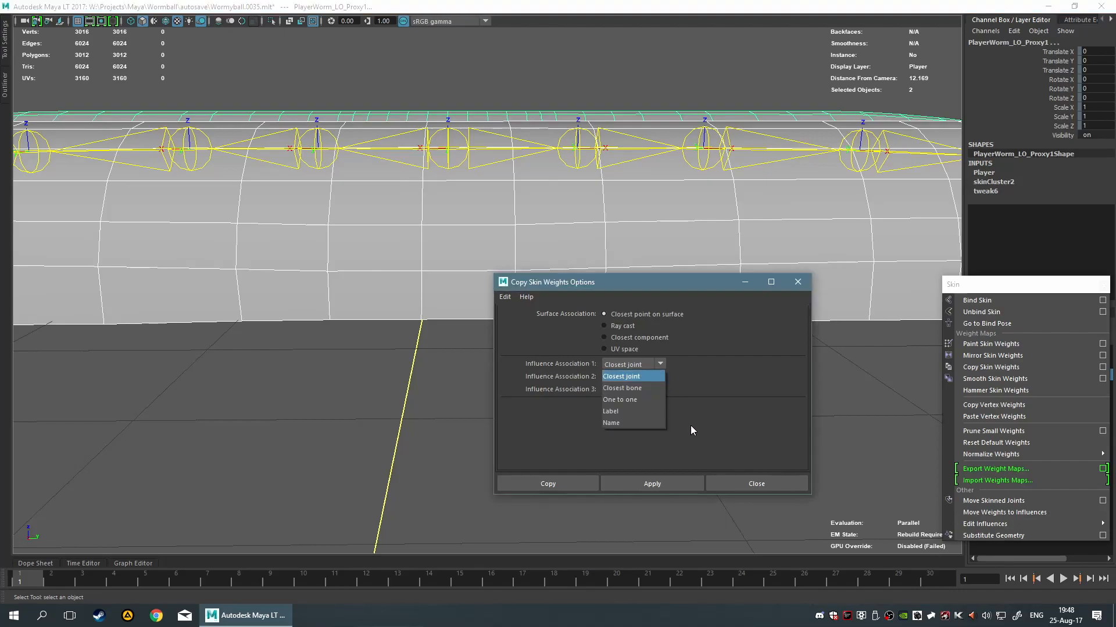
pyautogui.click(648, 401)
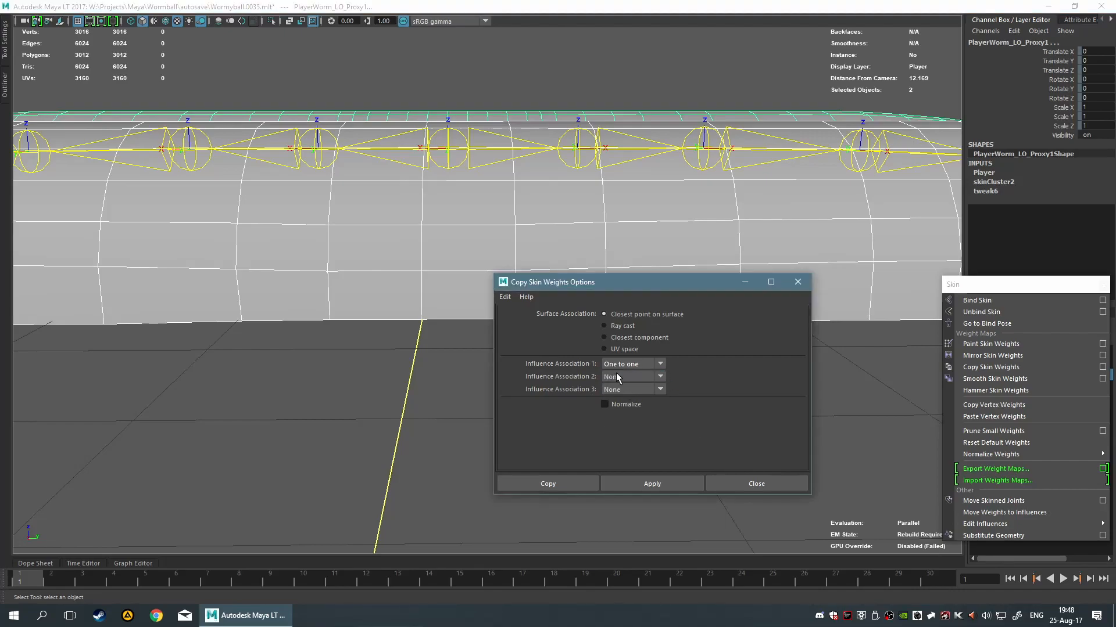
pyautogui.press('f')
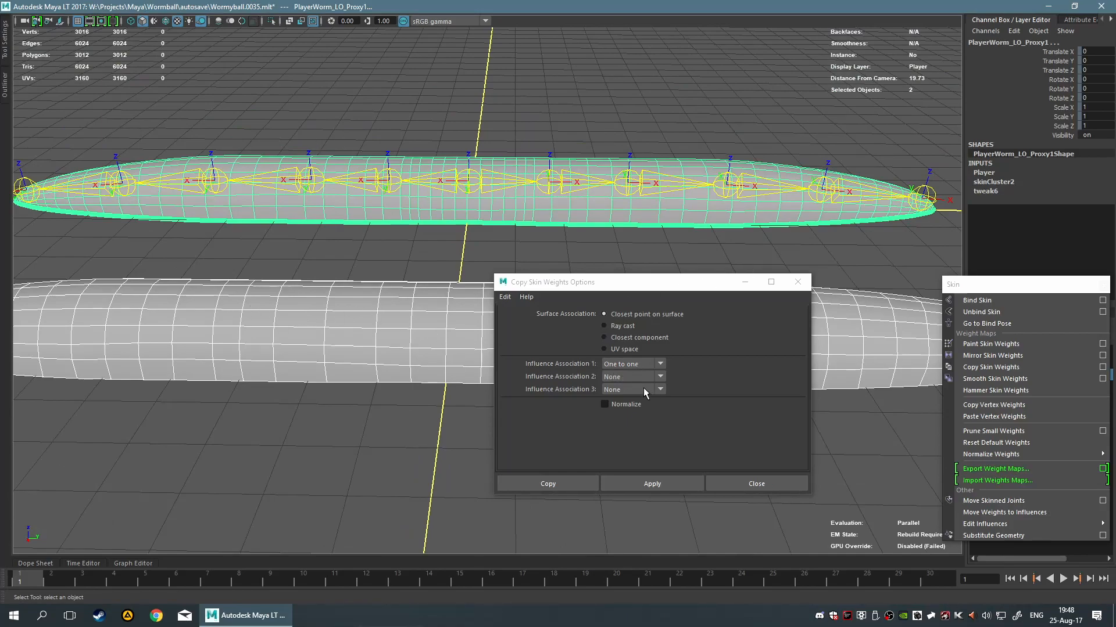
pyautogui.click(660, 364)
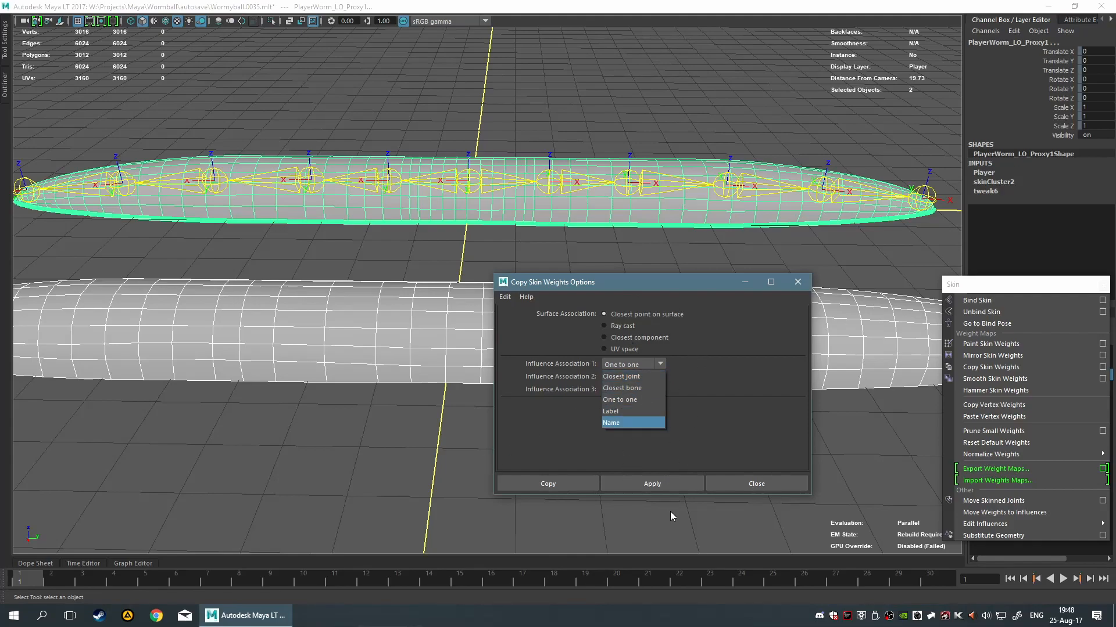
pyautogui.click(619, 412)
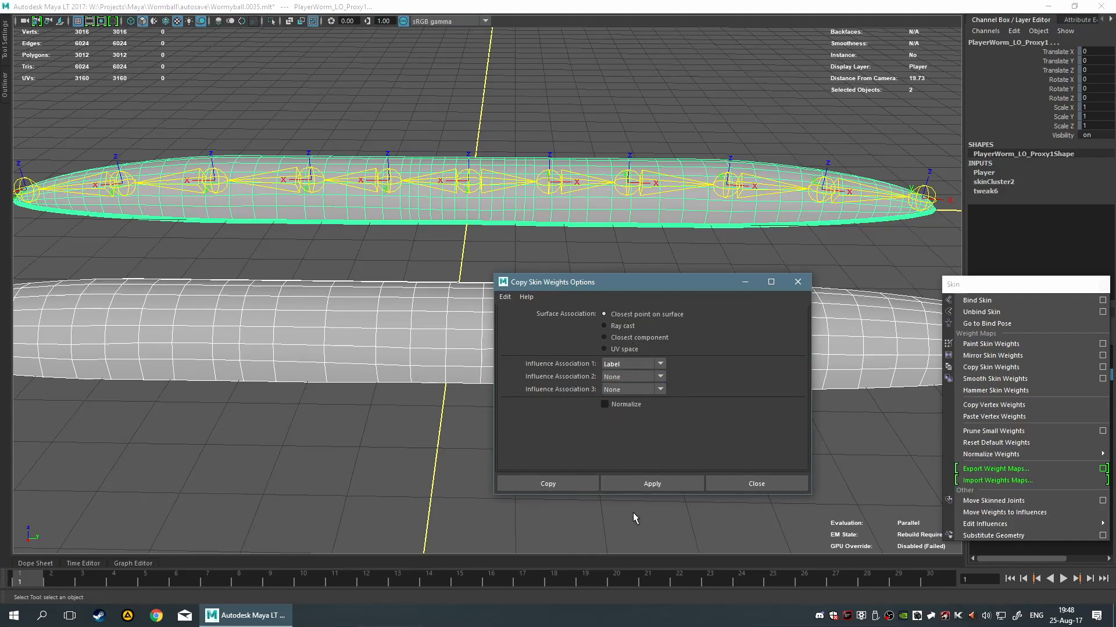
pyautogui.click(631, 367)
pyautogui.click(629, 423)
pyautogui.click(620, 365)
pyautogui.click(624, 396)
pyautogui.moveTo(585, 285); pyautogui.dragTo(660, 271)
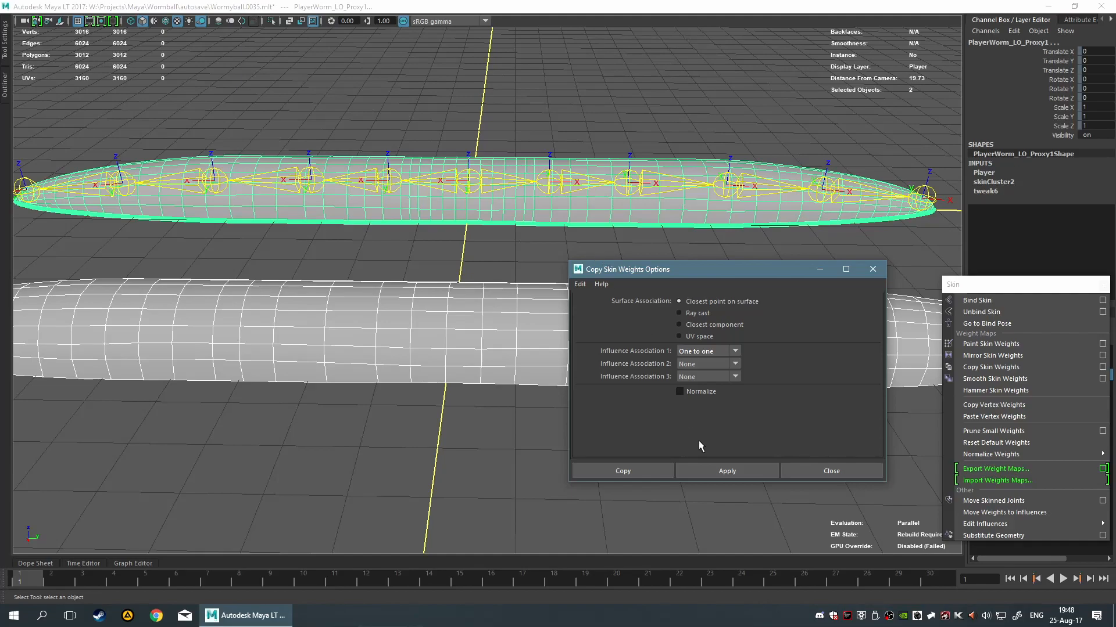
# Copy the skin weights using Closest point on surface and inspect the refined proxy's raised arch at frame 2.
pyautogui.click(733, 471)
pyautogui.click(58, 580)
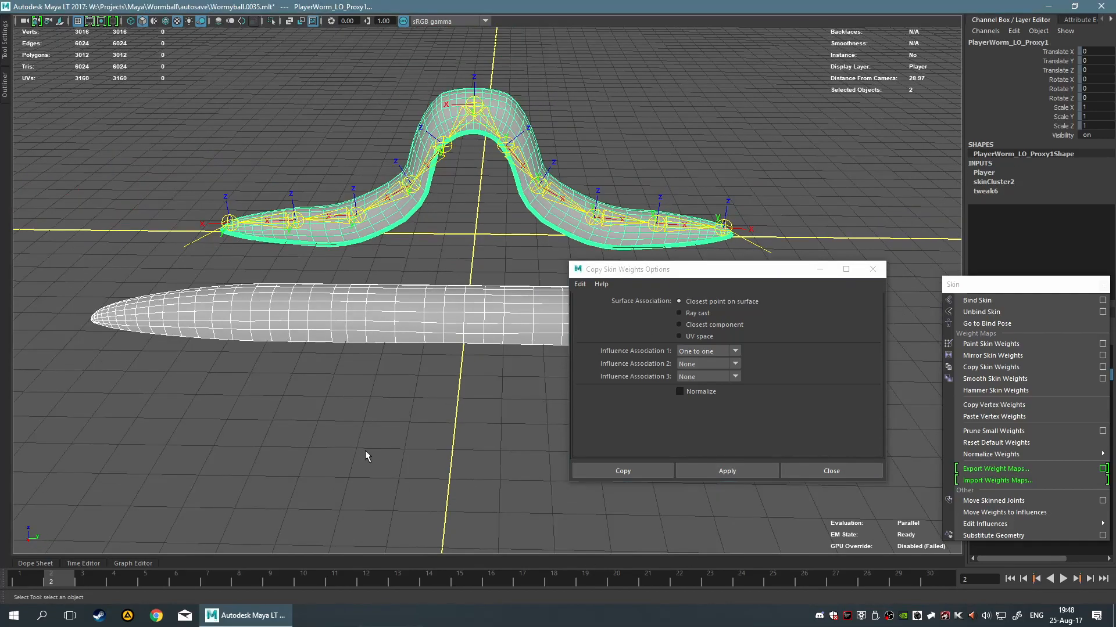
pyautogui.keyDown('alt'); pyautogui.moveTo(447, 216); pyautogui.dragTo(472, 156); pyautogui.keyUp('alt')
pyautogui.keyDown('alt'); pyautogui.moveTo(473, 156); pyautogui.dragTo(405, 285, button='middle'); pyautogui.keyUp('alt')
pyautogui.scroll(5, 523, 331)
pyautogui.scroll(4, 449, 284)
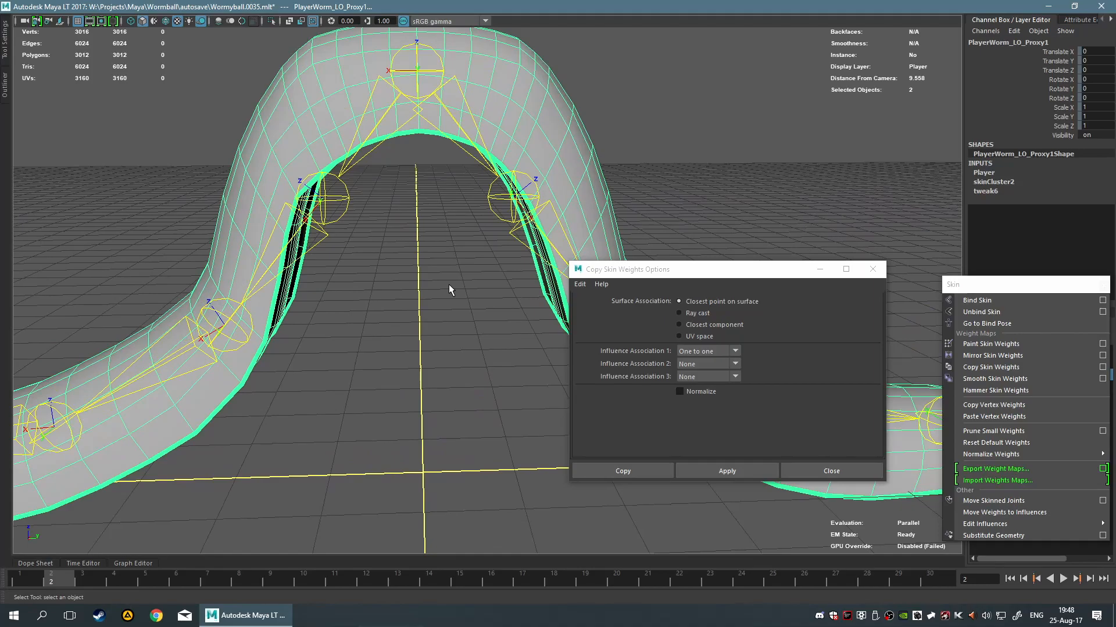
pyautogui.scroll(1, 336, 361)
pyautogui.keyDown('alt'); pyautogui.moveTo(332, 356); pyautogui.dragTo(368, 347); pyautogui.keyUp('alt')
pyautogui.keyDown('alt'); pyautogui.moveTo(396, 294); pyautogui.dragTo(411, 319, button='middle'); pyautogui.keyUp('alt')
pyautogui.scroll(2, 411, 319)
pyautogui.keyDown('alt'); pyautogui.moveTo(411, 319); pyautogui.dragTo(400, 296); pyautogui.keyUp('alt')
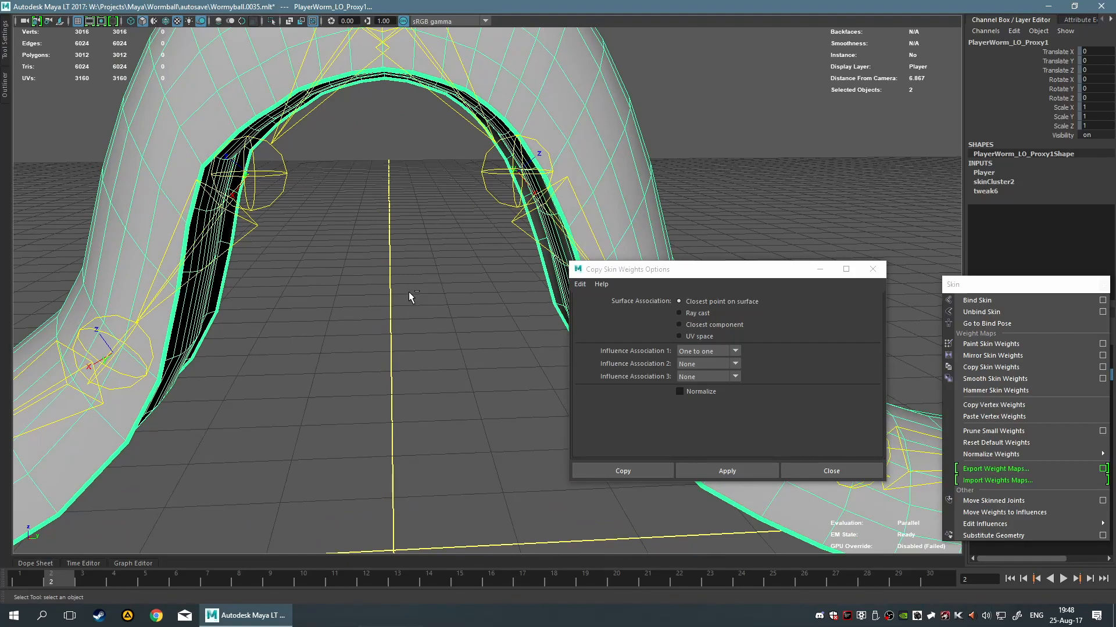
# Return to frame 1, try copying the weights with Closest component, and check the deformation at frame 2.
pyautogui.hotkey('alt', ',')
pyautogui.keyDown('alt'); pyautogui.moveTo(443, 323); pyautogui.dragTo(455, 248, button='middle'); pyautogui.keyUp('alt')
pyautogui.scroll(-5, 455, 247)
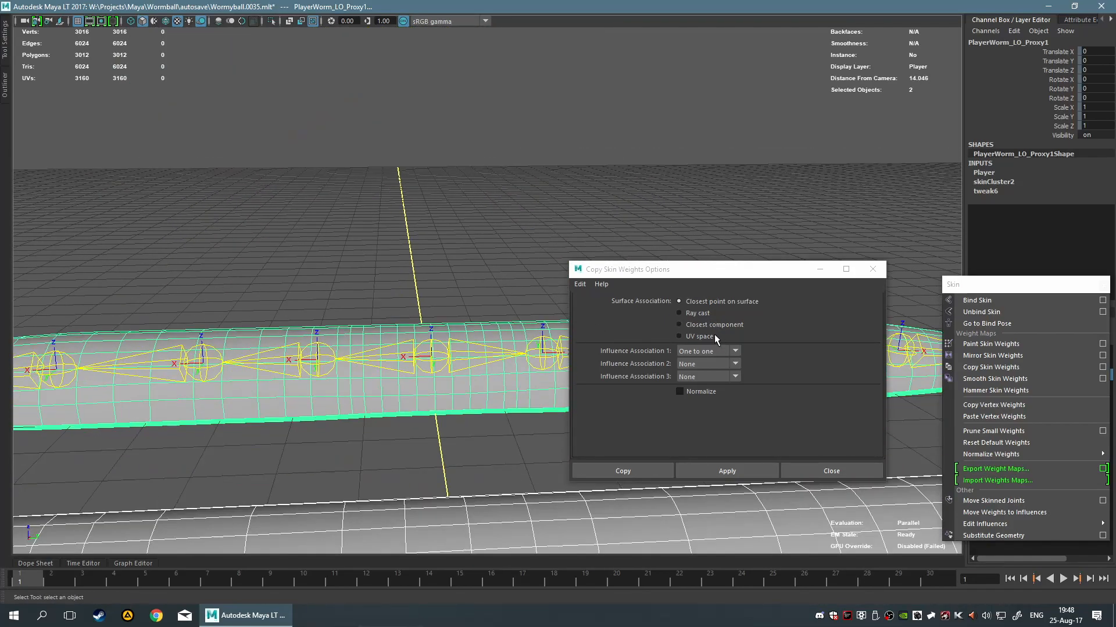
pyautogui.click(709, 326)
pyautogui.click(713, 471)
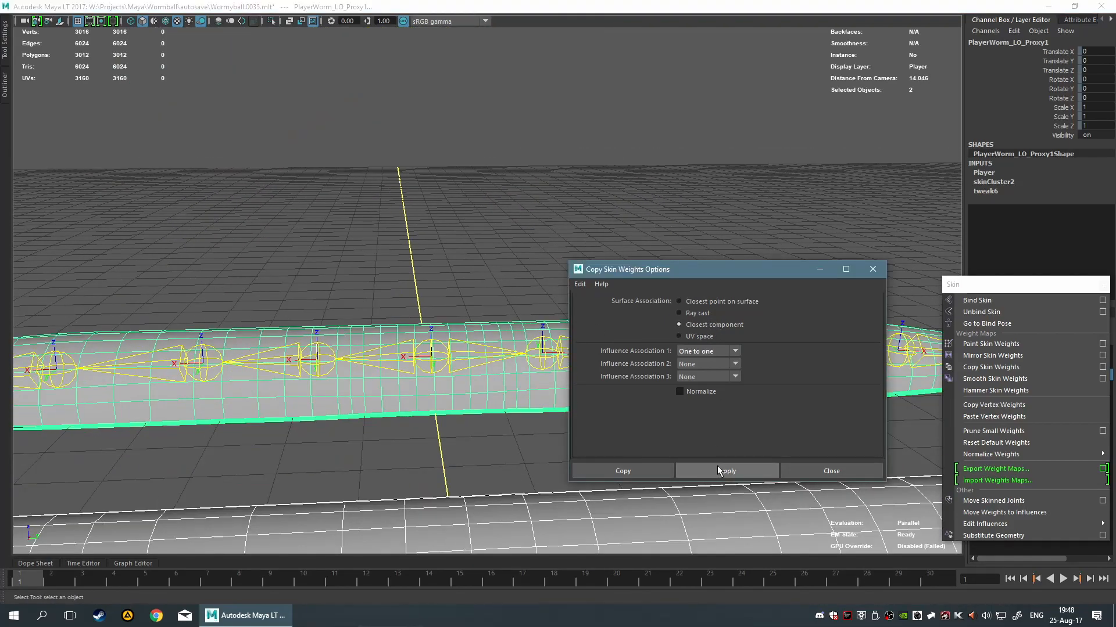
pyautogui.click(57, 589)
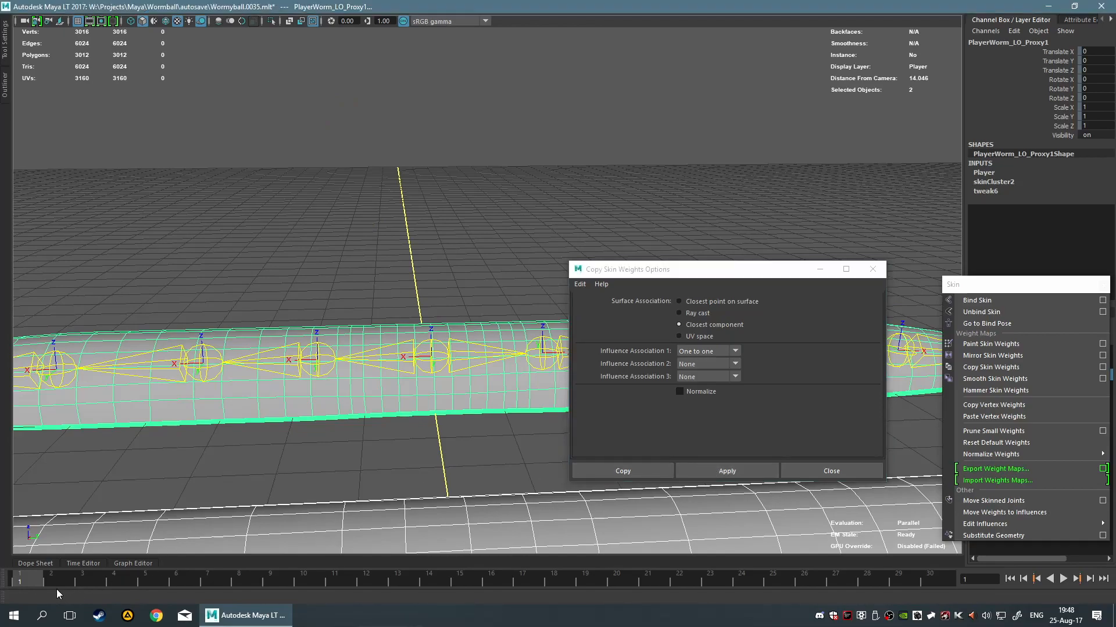
pyautogui.click(62, 583)
pyautogui.scroll(-4, 461, 182)
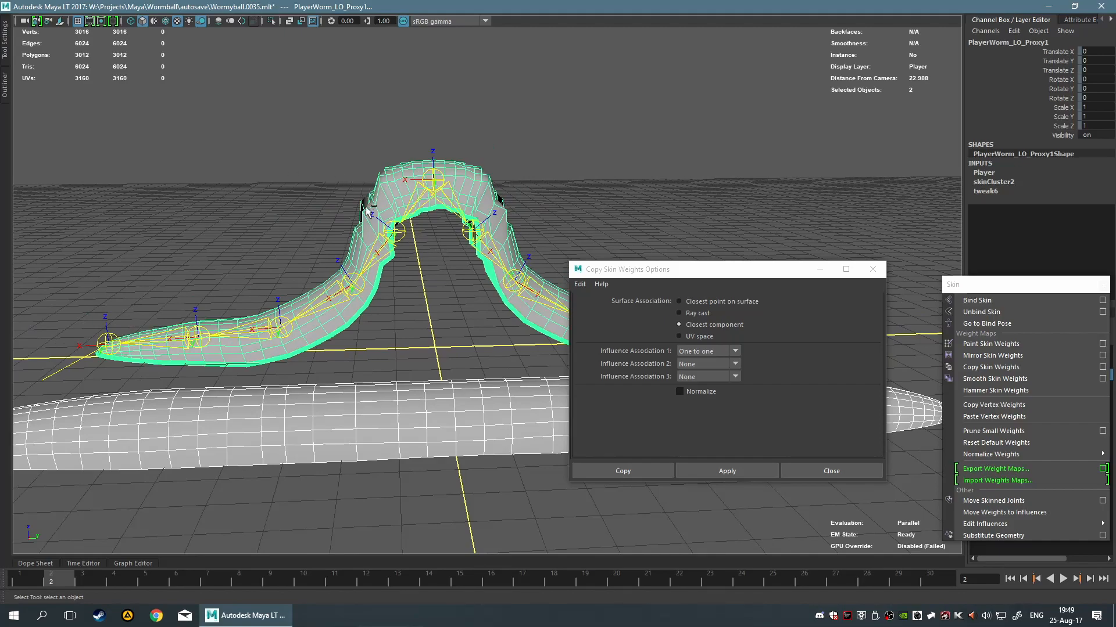
# Return to frame 1, try copying the weights with UV space association, and check the arch at frame 2.
pyautogui.hotkey('alt', ',')
pyautogui.scroll(5, 437, 349)
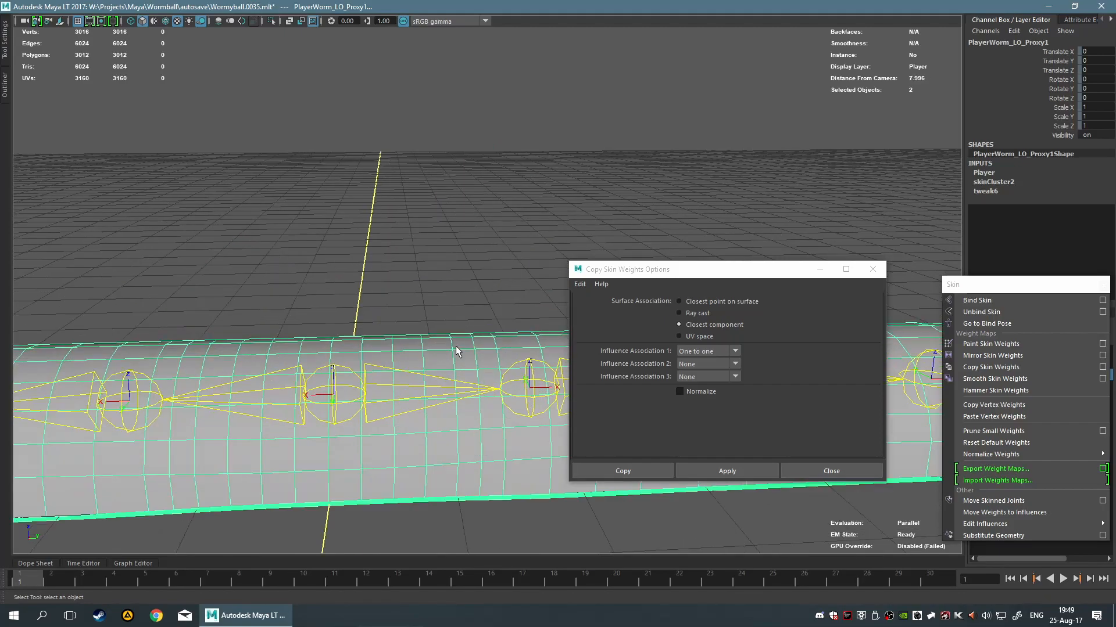
pyautogui.click(696, 336)
pyautogui.click(720, 472)
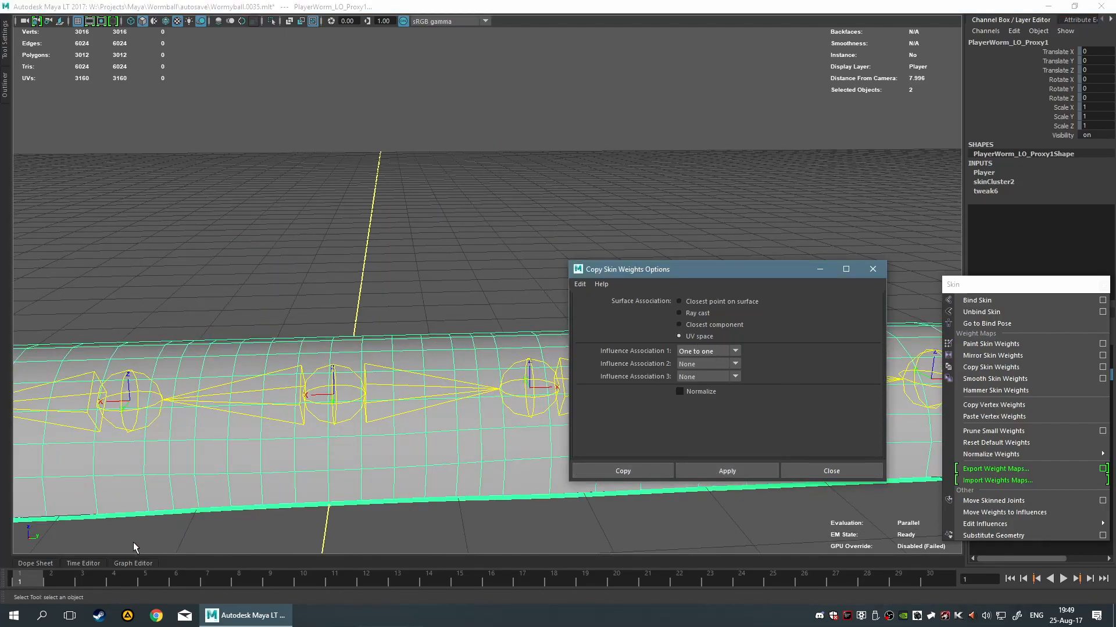
pyautogui.click(61, 581)
pyautogui.keyDown('alt'); pyautogui.moveTo(308, 384); pyautogui.dragTo(418, 291); pyautogui.keyUp('alt')
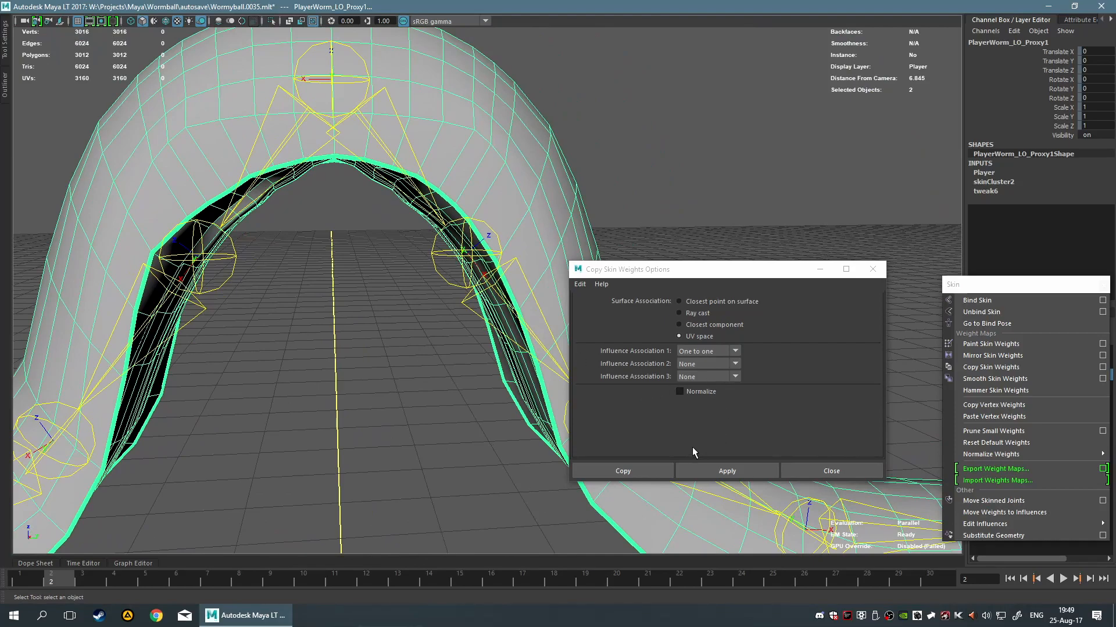
# Return to frame 1, try the Ray cast surface association for the weight copy, and inspect the arch at frame 2.
pyautogui.hotkey('alt', ',')
pyautogui.scroll(-5, 324, 393)
pyautogui.click(713, 305)
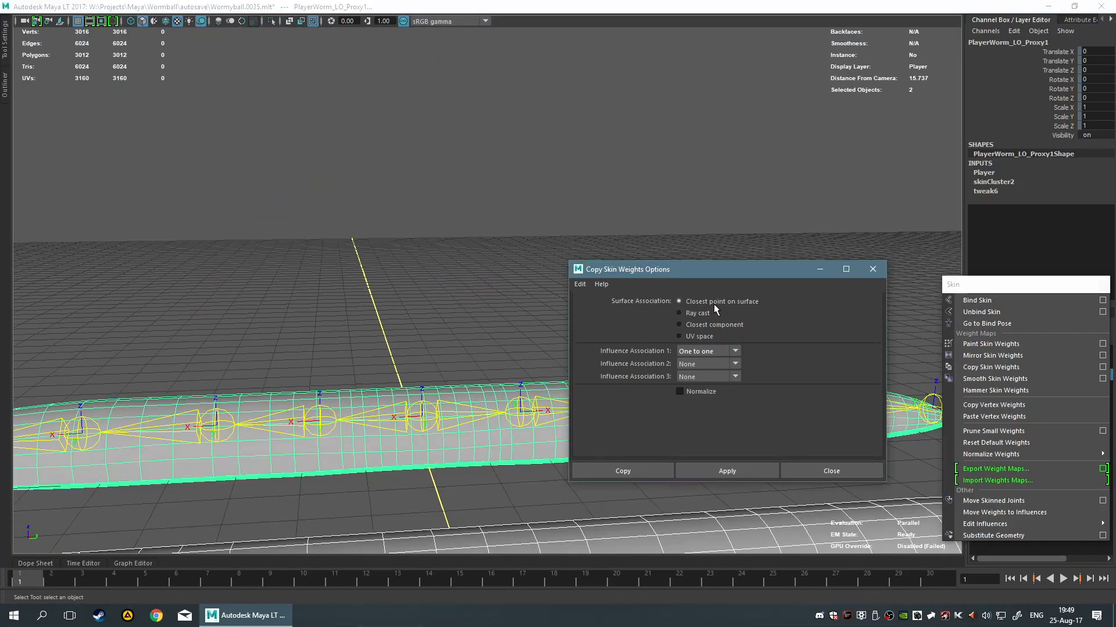
pyautogui.click(714, 314)
pyautogui.click(59, 572)
pyautogui.scroll(4, 349, 395)
pyautogui.keyDown('alt'); pyautogui.moveTo(424, 340); pyautogui.dragTo(467, 353); pyautogui.keyUp('alt')
pyautogui.scroll(4, 459, 366)
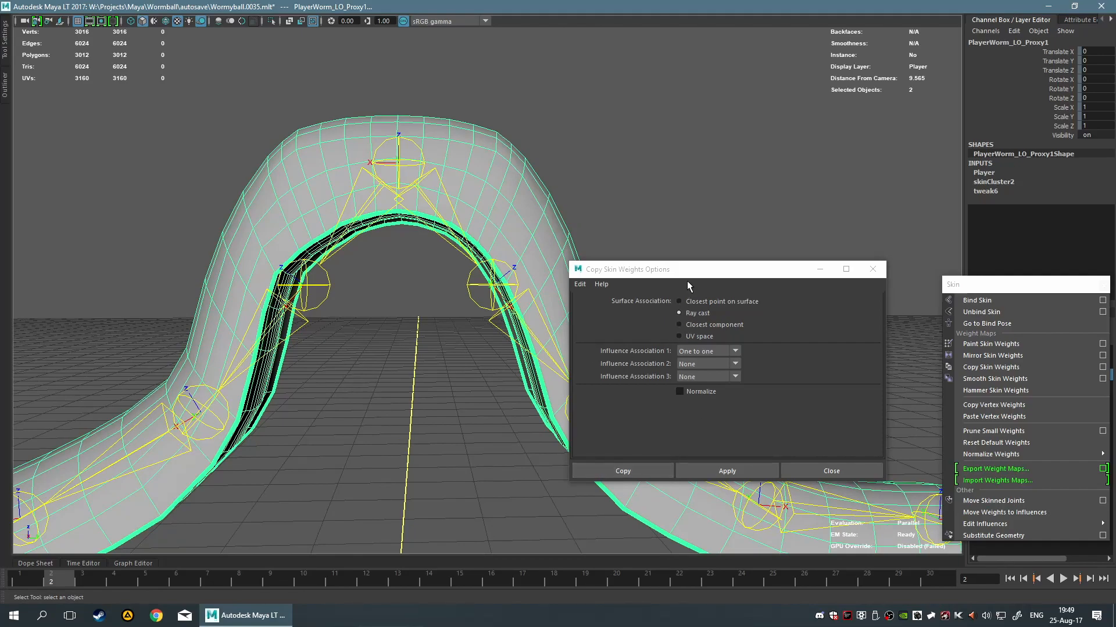
# Set Surface Association to Closest point on surface, recopy the weights at frame 1, and check the arch at frame 2.
pyautogui.click(698, 301)
pyautogui.click(726, 467)
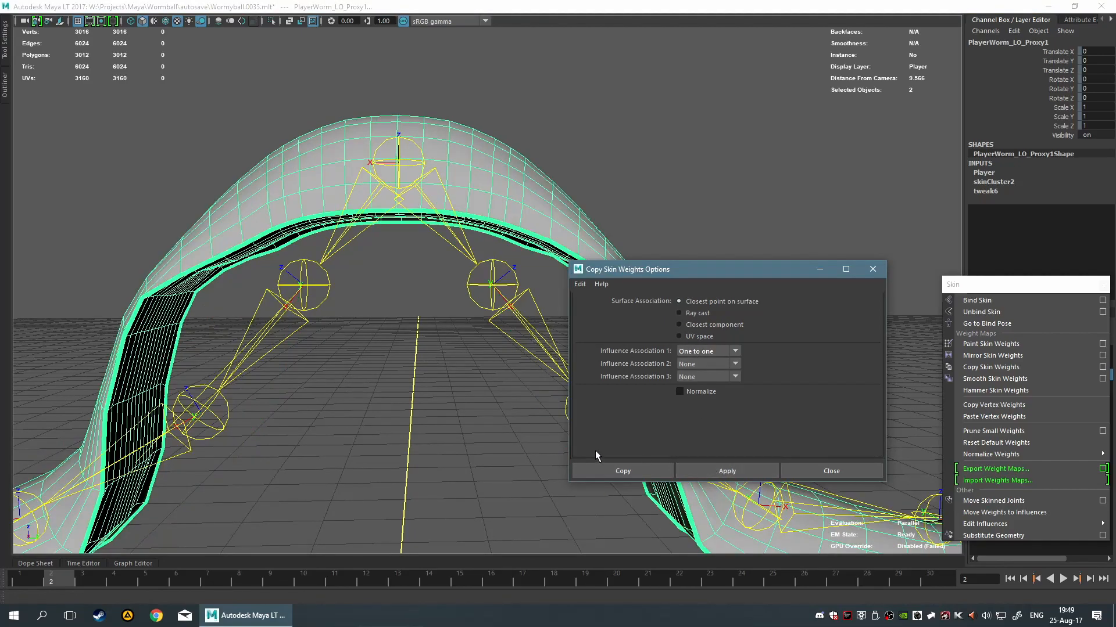
pyautogui.click(21, 580)
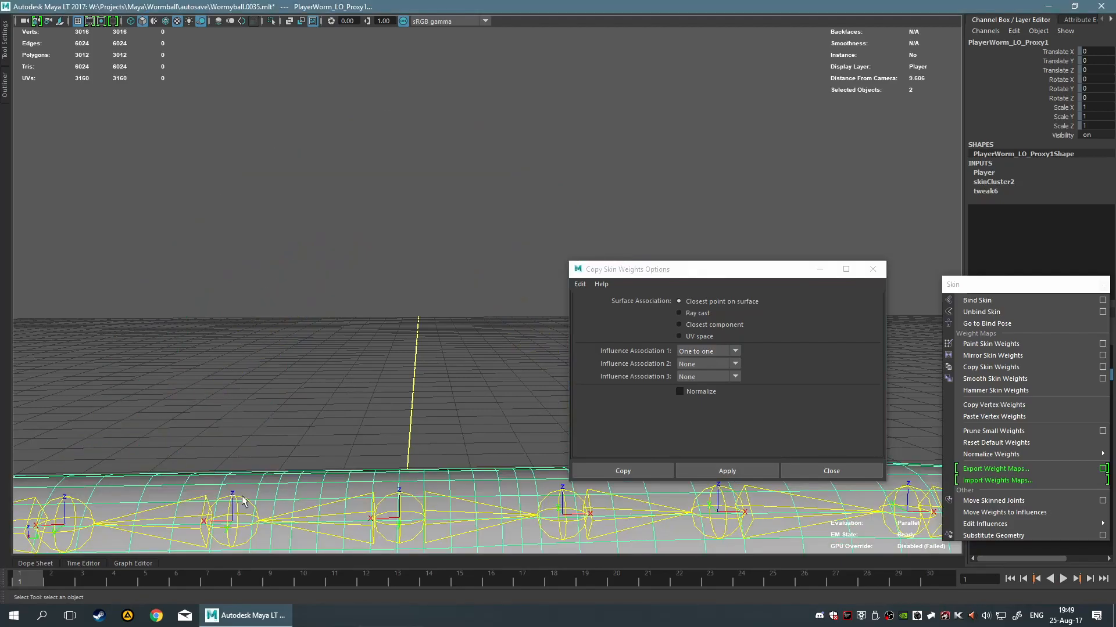
pyautogui.click(726, 469)
pyautogui.click(58, 578)
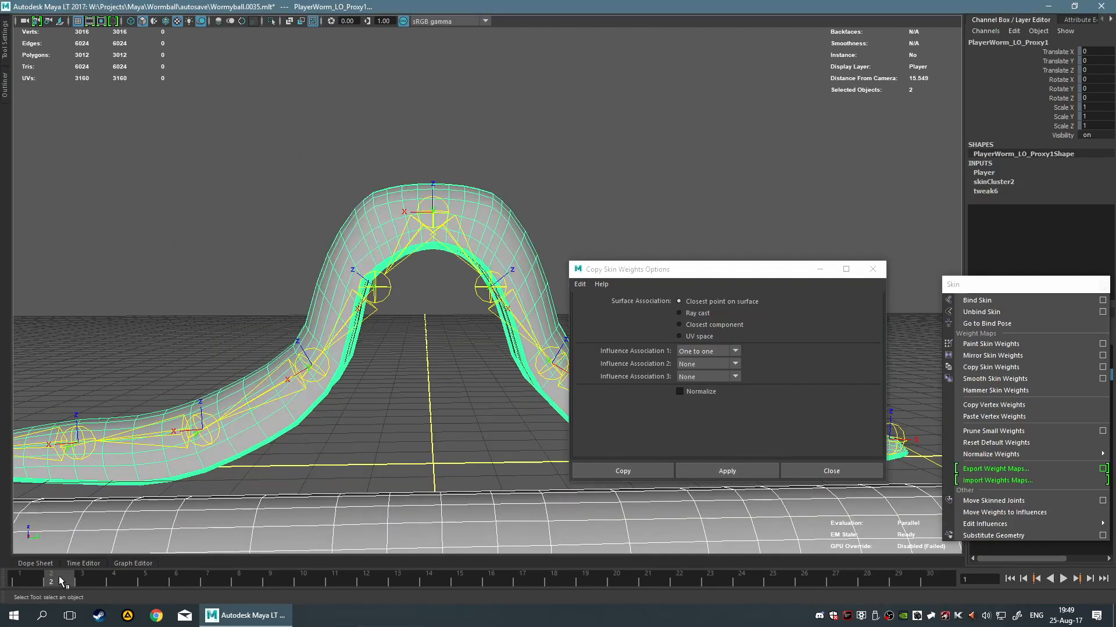
pyautogui.scroll(5, 418, 358)
pyautogui.keyDown('alt'); pyautogui.moveTo(418, 358); pyautogui.dragTo(372, 233, button='middle'); pyautogui.keyUp('alt')
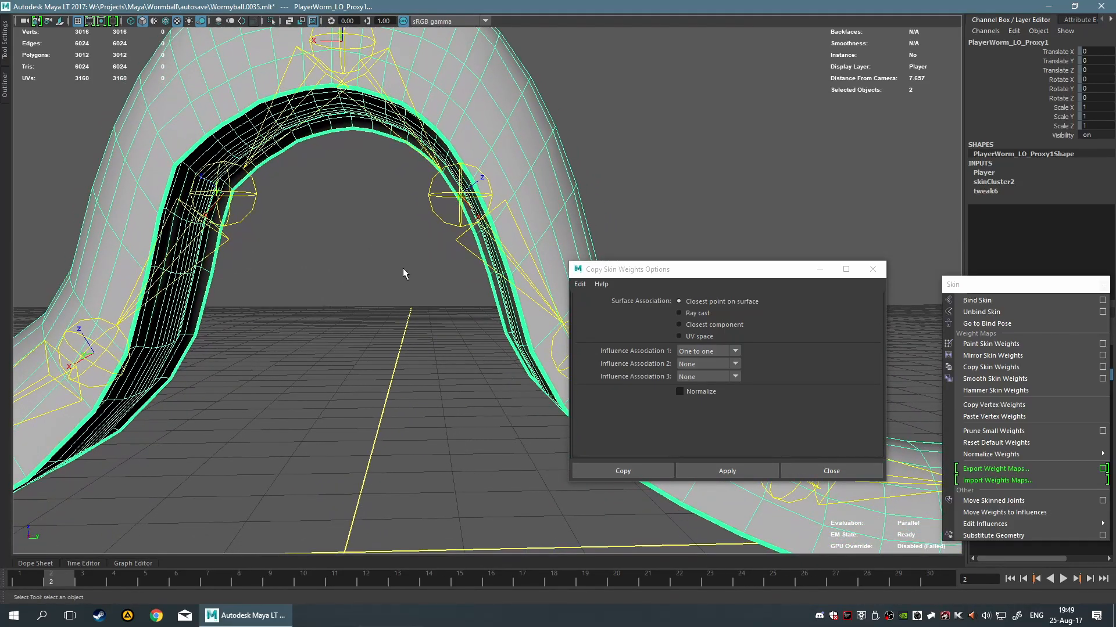
# Enable Normalize, copy the weights again at frame 1 closing the options, and go to frame 2.
pyautogui.click(682, 391)
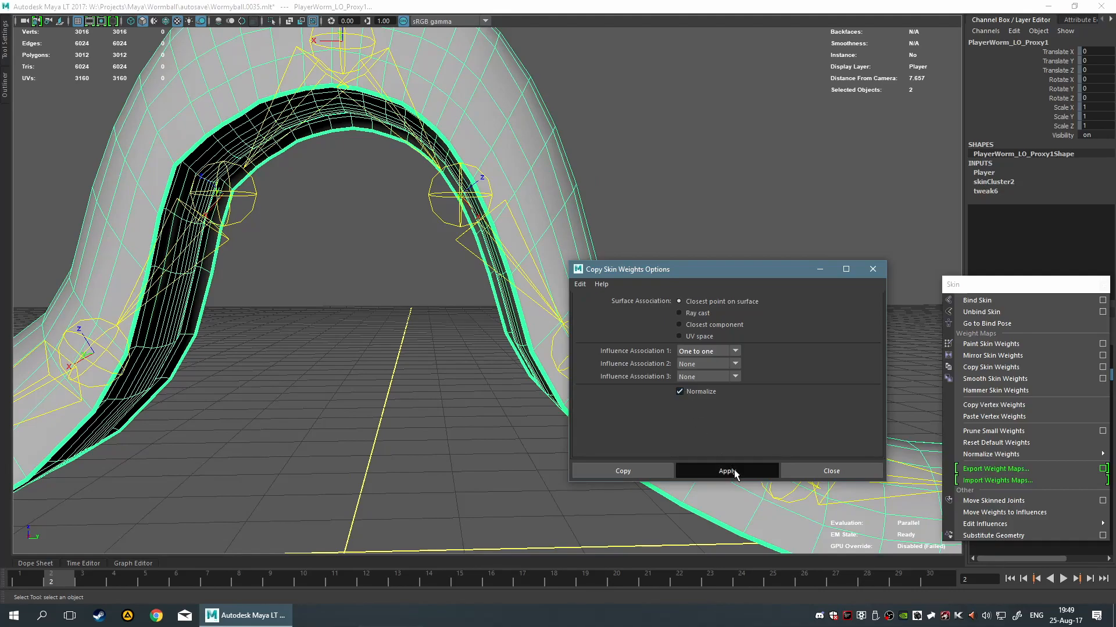
pyautogui.click(734, 469)
pyautogui.click(17, 583)
pyautogui.click(648, 472)
pyautogui.click(58, 580)
pyautogui.keyDown('alt'); pyautogui.moveTo(308, 358); pyautogui.dragTo(416, 446, button='middle'); pyautogui.keyUp('alt')
pyautogui.keyDown('alt'); pyautogui.moveTo(514, 422); pyautogui.dragTo(521, 448); pyautogui.keyUp('alt')
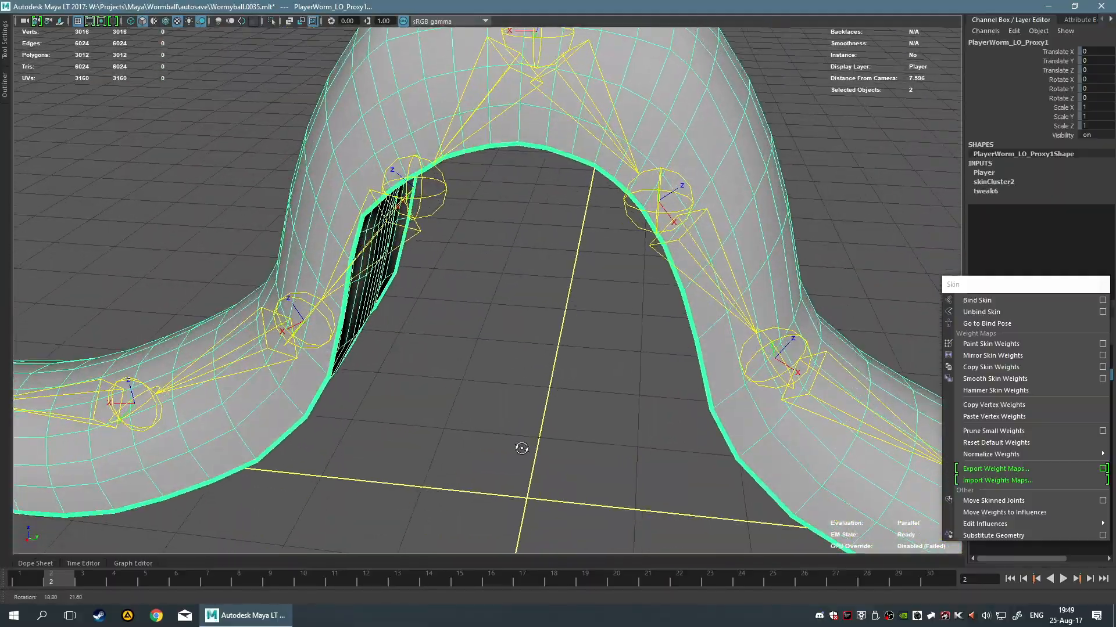
# Examine the refined proxy's deformation along the raised arch at frame 2, both deselected and selected with its wireframe shown.
pyautogui.scroll(-5, 526, 446)
pyautogui.keyDown('alt'); pyautogui.moveTo(528, 446); pyautogui.dragTo(545, 328, button='middle'); pyautogui.keyUp('alt')
pyautogui.keyDown('alt'); pyautogui.moveTo(545, 327); pyautogui.dragTo(547, 310); pyautogui.keyUp('alt')
pyautogui.keyDown('alt'); pyautogui.moveTo(494, 469); pyautogui.dragTo(531, 302); pyautogui.keyUp('alt')
pyautogui.click(511, 358)
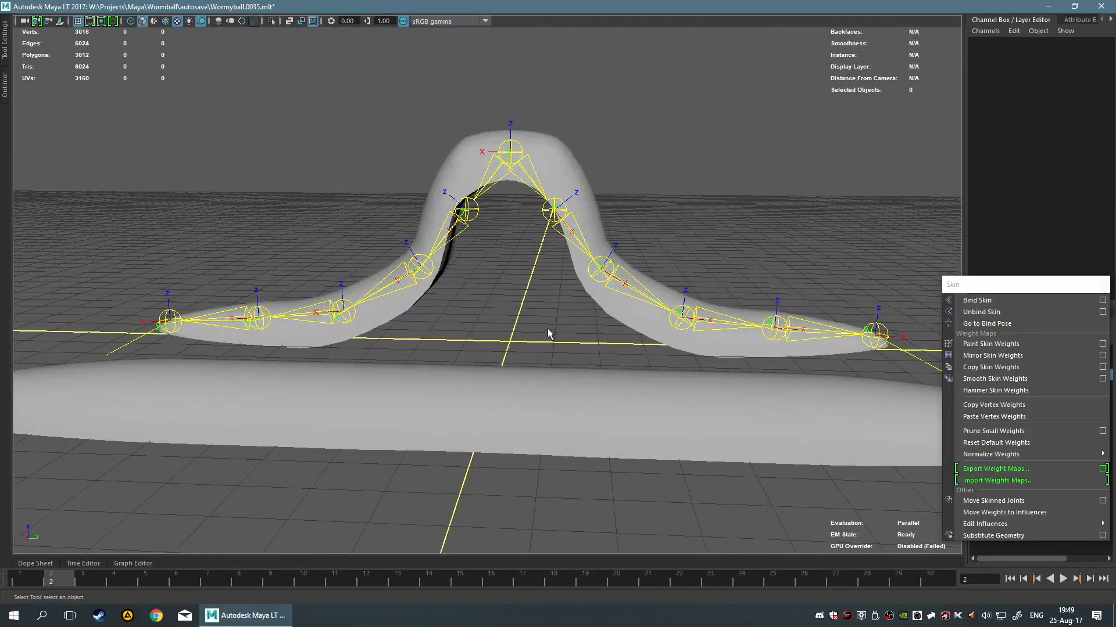
pyautogui.scroll(6, 552, 330)
pyautogui.keyDown('alt'); pyautogui.moveTo(572, 319); pyautogui.dragTo(553, 401, button='middle'); pyautogui.keyUp('alt')
pyautogui.click(667, 151)
pyautogui.keyDown('alt'); pyautogui.moveTo(666, 149); pyautogui.dragTo(535, 352); pyautogui.keyUp('alt')
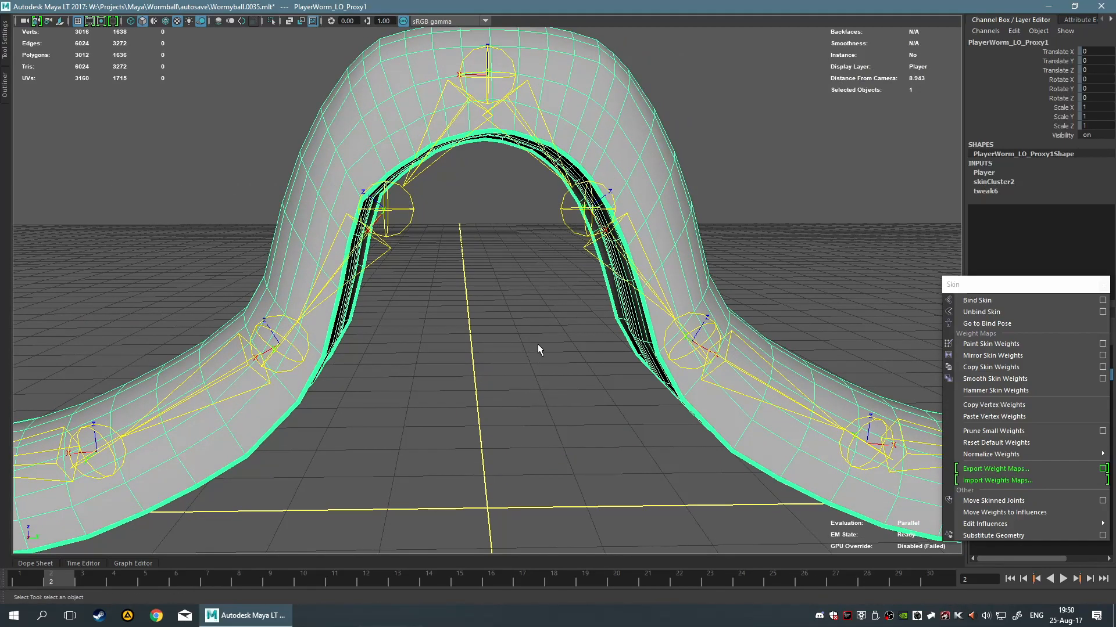
pyautogui.scroll(-2, 538, 344)
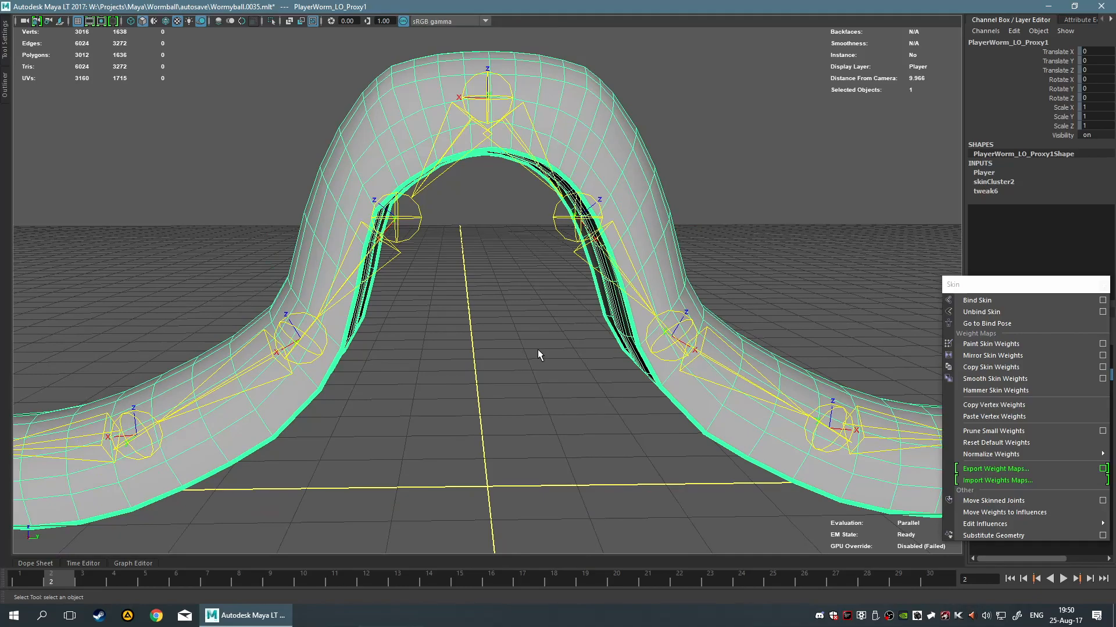
# Examine the refined proxy's deformation along both sides and the underside of the raised arch at frame 2.
pyautogui.keyDown('alt'); pyautogui.moveTo(537, 350); pyautogui.dragTo(429, 347); pyautogui.keyUp('alt')
pyautogui.keyDown('alt'); pyautogui.moveTo(312, 323); pyautogui.dragTo(332, 408); pyautogui.keyUp('alt')
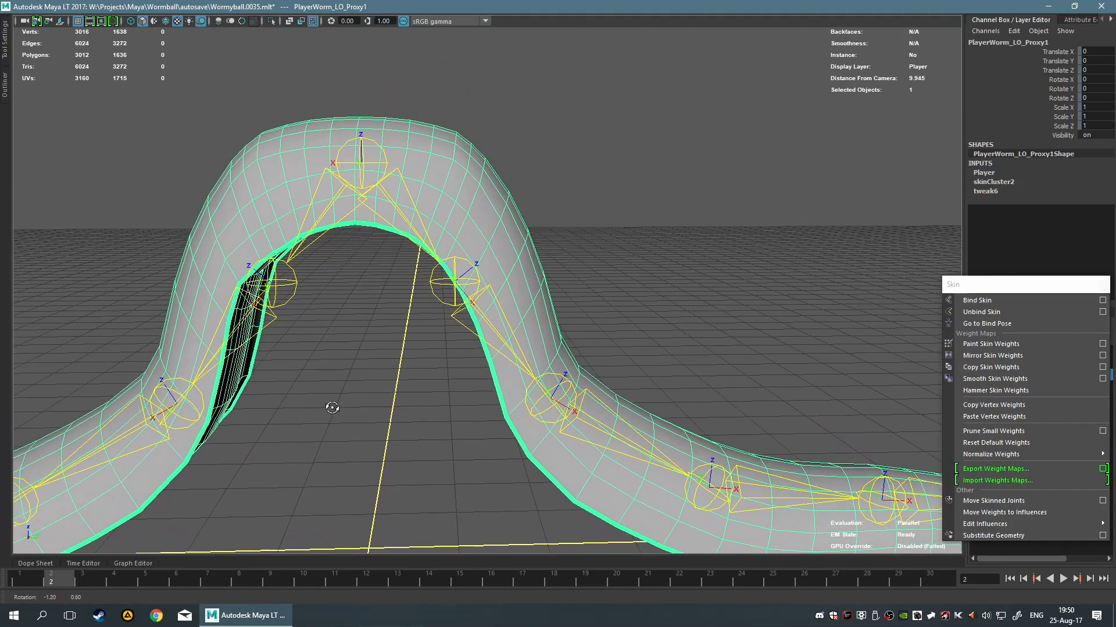
pyautogui.keyDown('alt'); pyautogui.moveTo(402, 351); pyautogui.dragTo(767, 367); pyautogui.keyUp('alt')
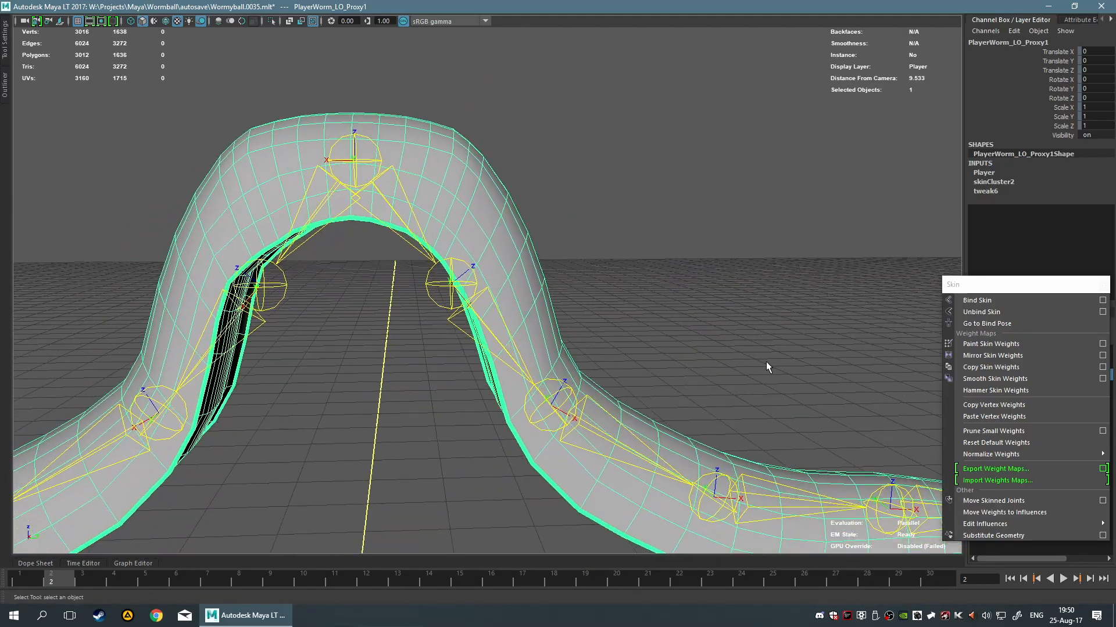
pyautogui.hotkey('alt', 'v')
pyautogui.click(50, 572)
pyautogui.moveTo(418, 361)
pyautogui.keyDown('alt'); pyautogui.mouseDown()
pyautogui.moveTo(447, 334)
pyautogui.moveTo(412, 370)
pyautogui.moveTo(424, 363)
pyautogui.mouseUp(); pyautogui.keyUp('alt')
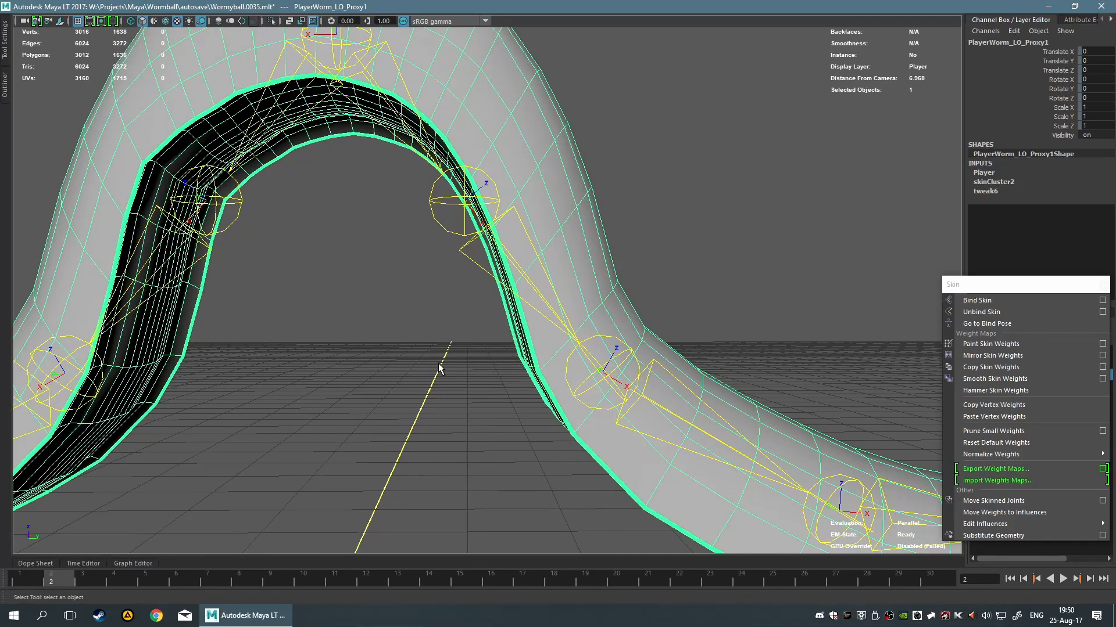
pyautogui.scroll(3, 650, 331)
pyautogui.keyDown('alt'); pyautogui.moveTo(644, 306); pyautogui.dragTo(506, 319, button='middle'); pyautogui.keyUp('alt')
# Set symmetry to Object Y and insert a mirrored edge loop with Multi-Cut on the arch's lower slope.
pyautogui.moveTo(472, 295)
pyautogui.mouseDown(button='right')
pyautogui.moveTo(475, 342)
pyautogui.moveTo(472, 296)
pyautogui.mouseUp(button='right')
pyautogui.keyDown('shift'); pyautogui.moveTo(496, 340); pyautogui.dragTo(473, 318, button='right'); pyautogui.keyUp('shift')
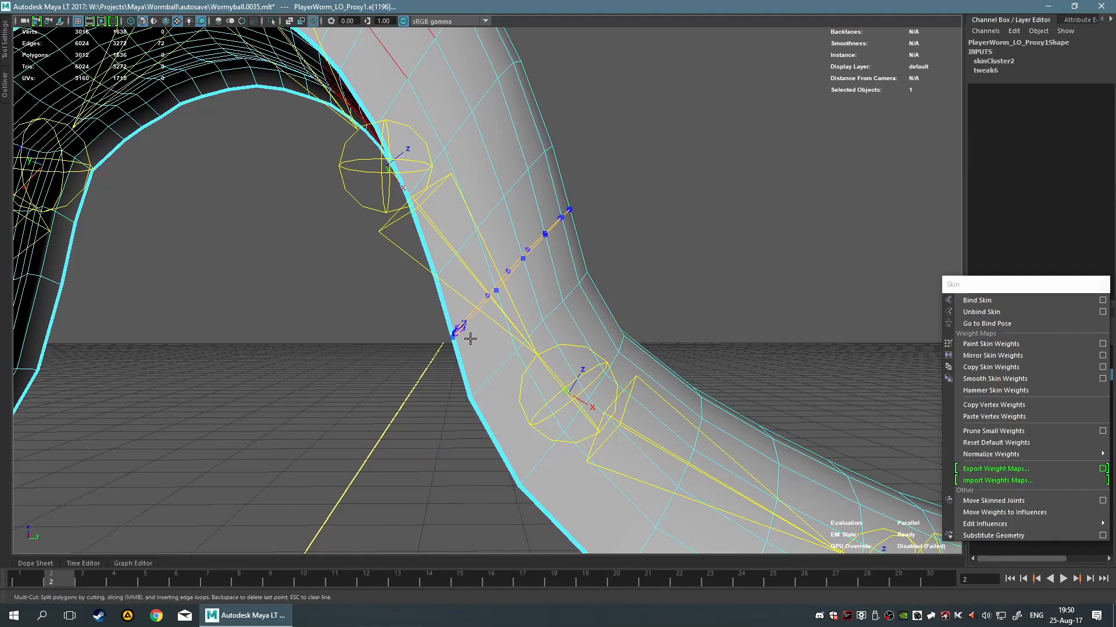
pyautogui.press('q')
pyautogui.moveTo(300, 363); pyautogui.dragTo(291, 265)
pyautogui.press('y')
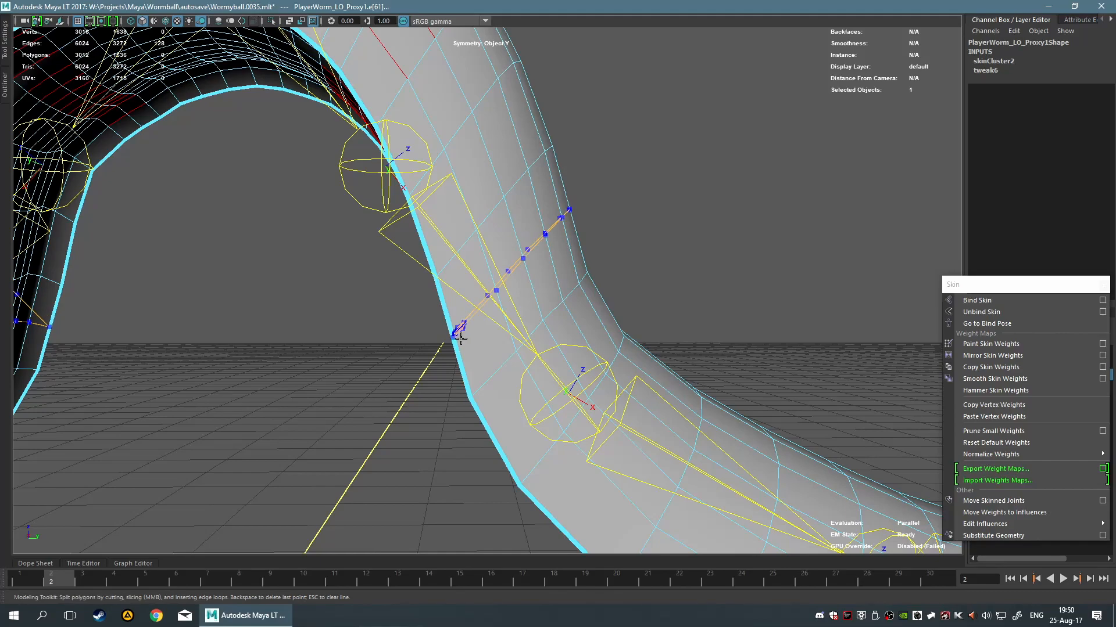
pyautogui.keyDown('ctrl'); pyautogui.click(461, 339); pyautogui.keyUp('ctrl')
# Insert three more mirrored edge loops around the worm's lower bend and just beyond it with Multi-Cut.
pyautogui.keyDown('alt'); pyautogui.moveTo(342, 452); pyautogui.dragTo(345, 377, button='middle'); pyautogui.keyUp('alt')
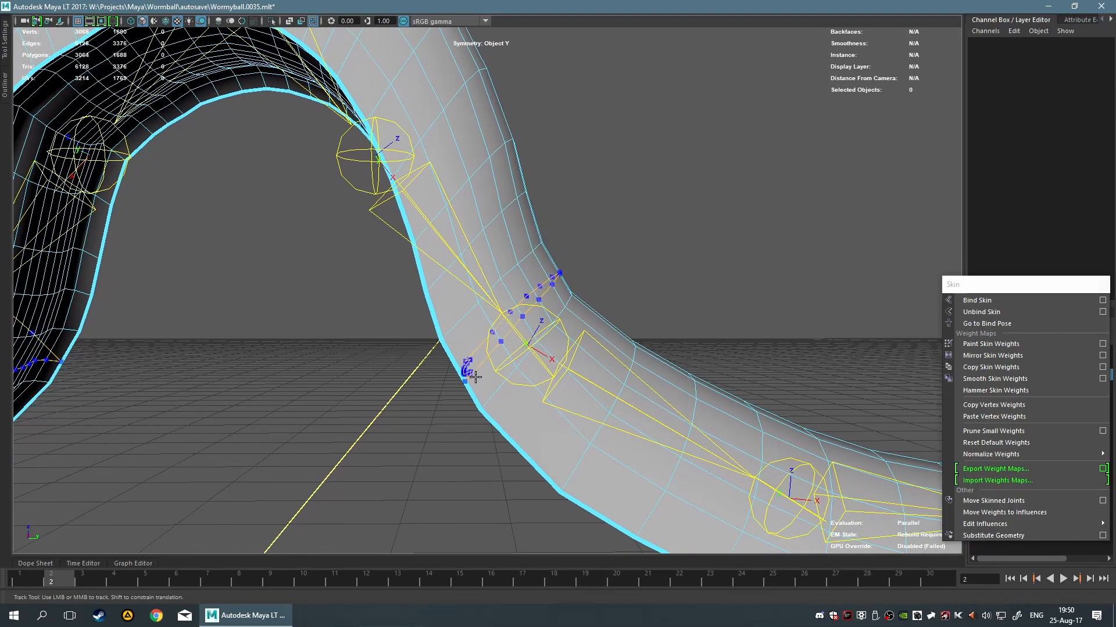
pyautogui.keyDown('ctrl'); pyautogui.click(501, 344); pyautogui.keyUp('ctrl')
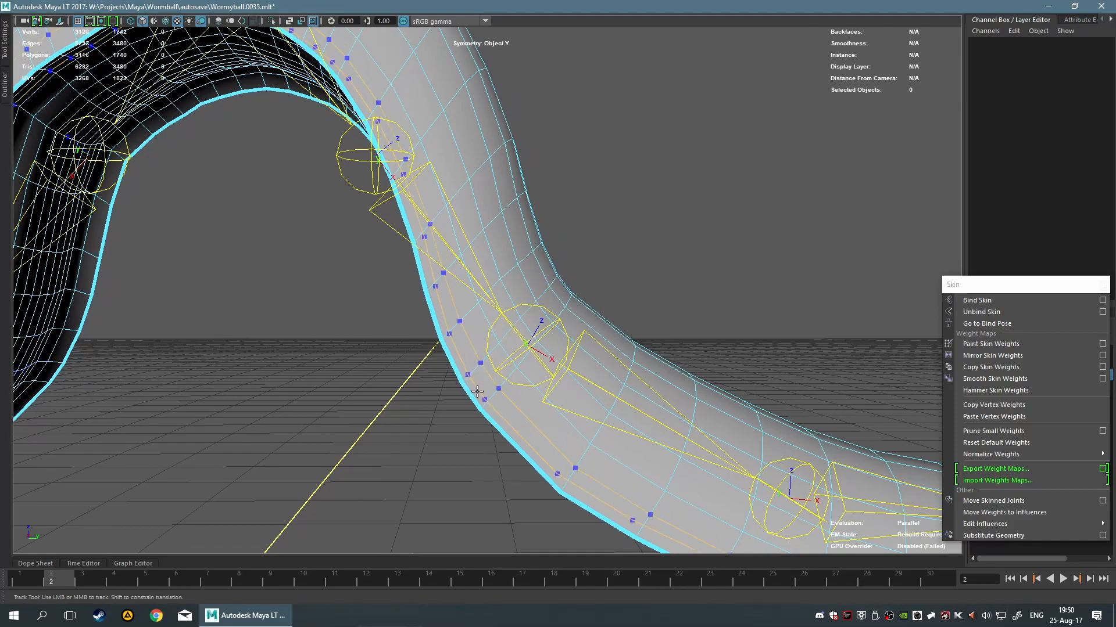
pyautogui.keyDown('alt'); pyautogui.moveTo(463, 469); pyautogui.dragTo(407, 409, button='middle'); pyautogui.keyUp('alt')
pyautogui.keyDown('ctrl'); pyautogui.click(452, 360); pyautogui.keyUp('ctrl')
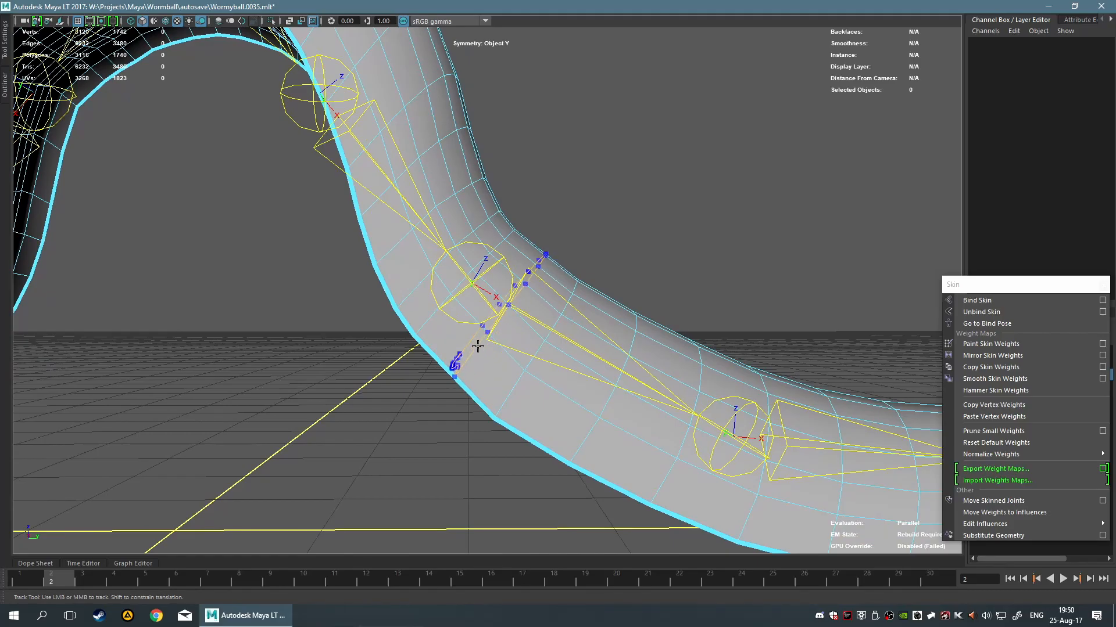
pyautogui.keyDown('alt'); pyautogui.moveTo(538, 459); pyautogui.dragTo(477, 425, button='middle'); pyautogui.keyUp('alt')
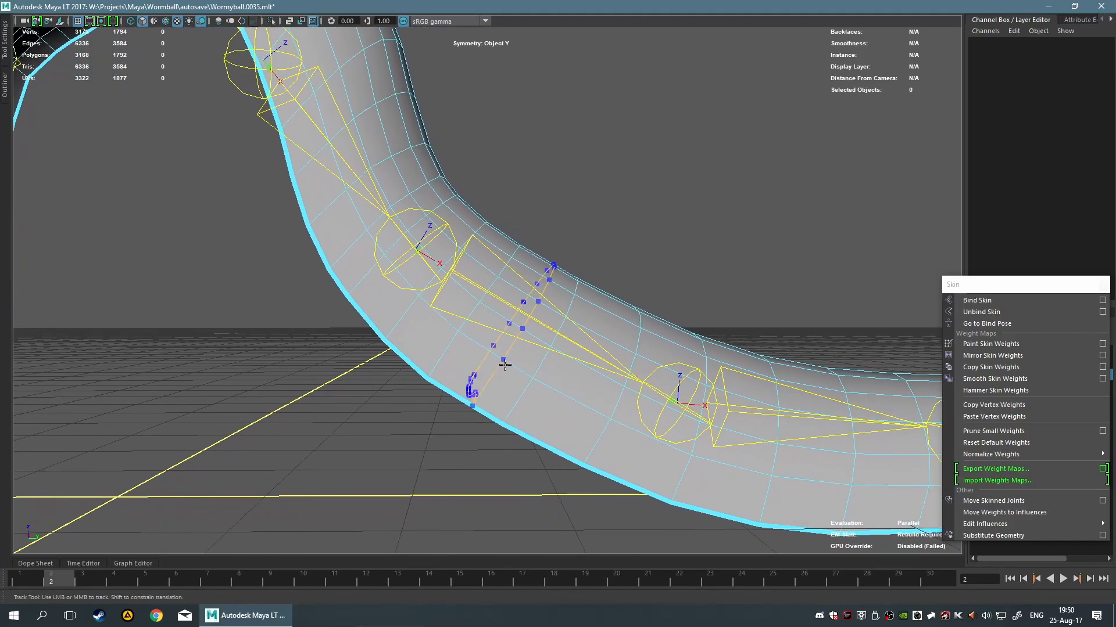
pyautogui.keyDown('ctrl'); pyautogui.click(469, 386); pyautogui.keyUp('ctrl')
# Examine the added edge loops along the arch and its lower bends from several angles.
pyautogui.keyDown('alt'); pyautogui.moveTo(468, 386); pyautogui.dragTo(467, 490, button='right'); pyautogui.keyUp('alt')
pyautogui.keyDown('alt'); pyautogui.moveTo(394, 359); pyautogui.dragTo(487, 393); pyautogui.keyUp('alt')
pyautogui.keyDown('alt'); pyautogui.moveTo(487, 393); pyautogui.dragTo(349, 344, button='middle'); pyautogui.keyUp('alt')
pyautogui.keyDown('alt'); pyautogui.moveTo(378, 364); pyautogui.dragTo(341, 361); pyautogui.keyUp('alt')
pyautogui.keyDown('alt'); pyautogui.moveTo(342, 360); pyautogui.dragTo(339, 297, button='middle'); pyautogui.keyUp('alt')
pyautogui.keyDown('alt'); pyautogui.moveTo(339, 296); pyautogui.dragTo(378, 301); pyautogui.keyUp('alt')
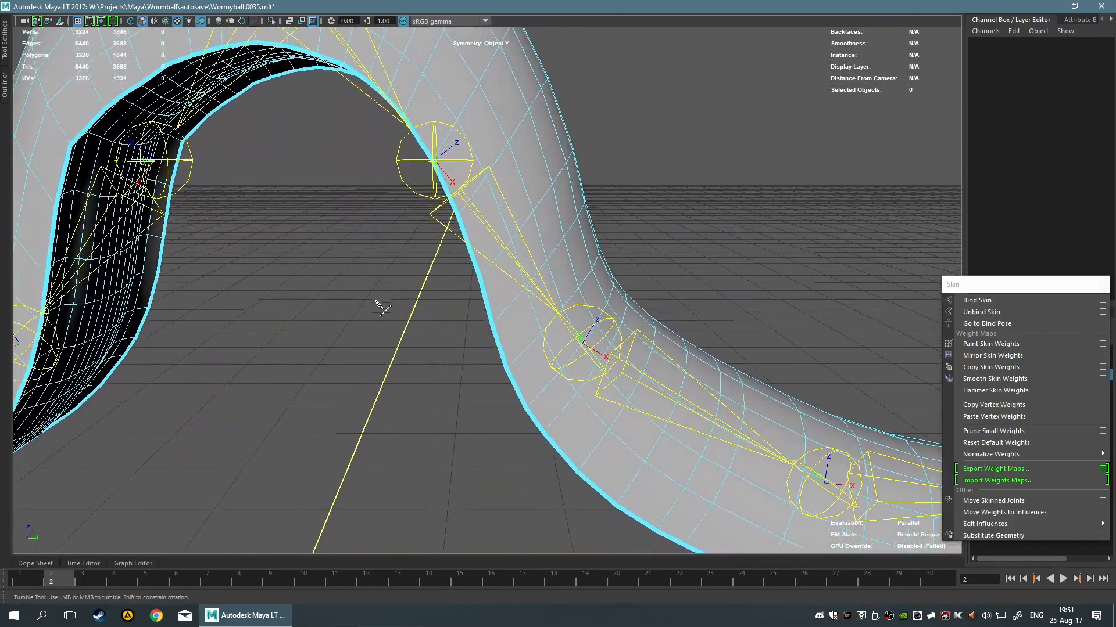
pyautogui.scroll(-5, 404, 327)
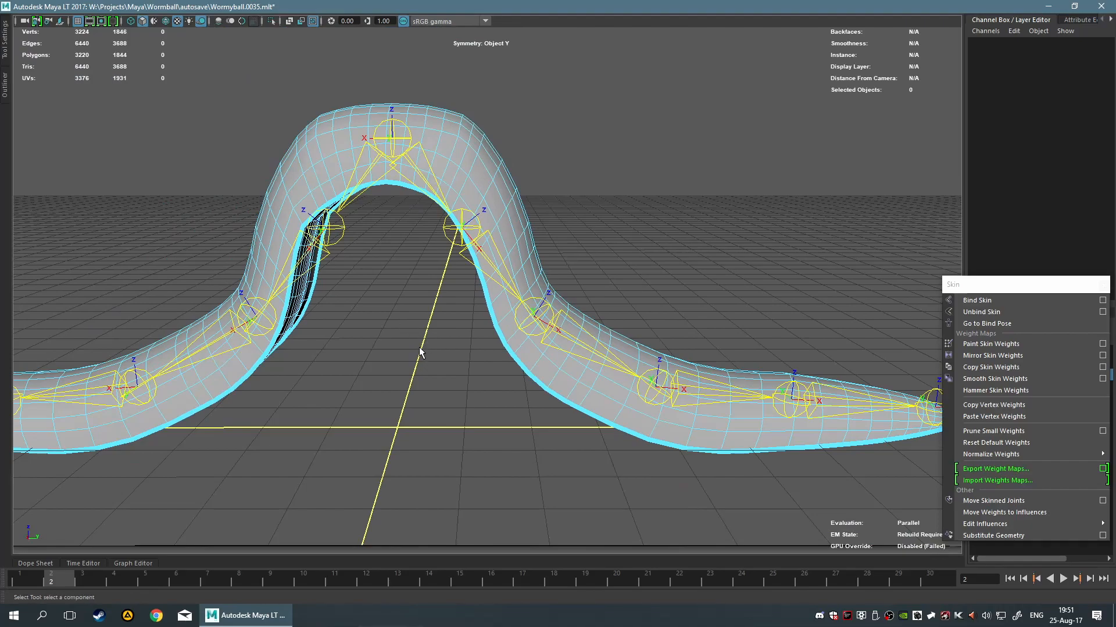
# Return to frame 1 and detach the refined proxy's skin with History set to Delete history.
pyautogui.click(6, 582)
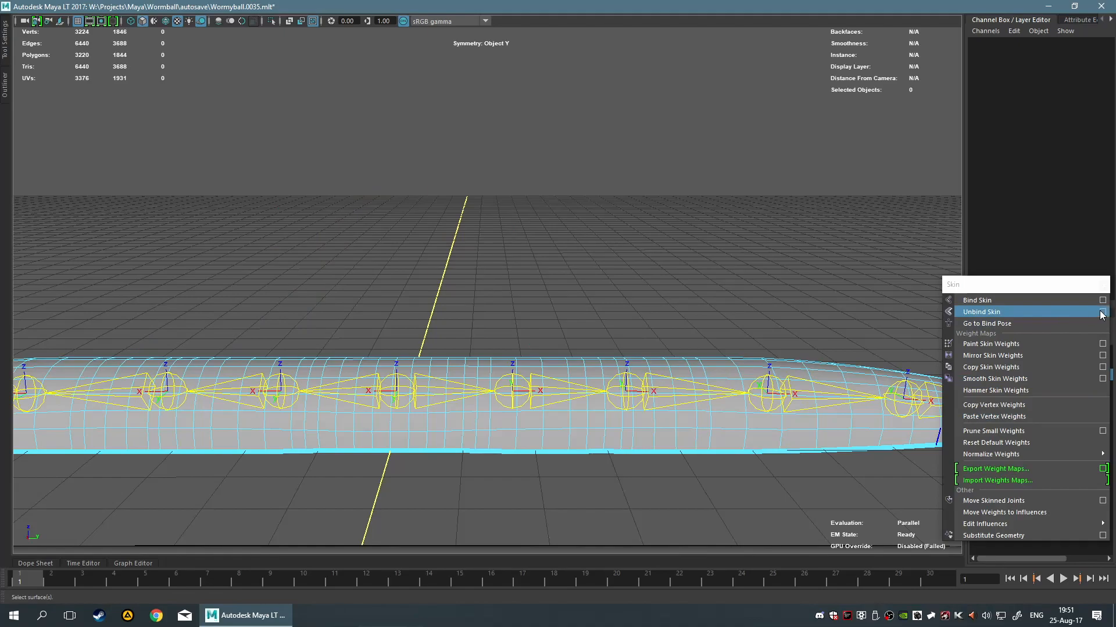
pyautogui.click(1102, 312)
pyautogui.click(706, 301)
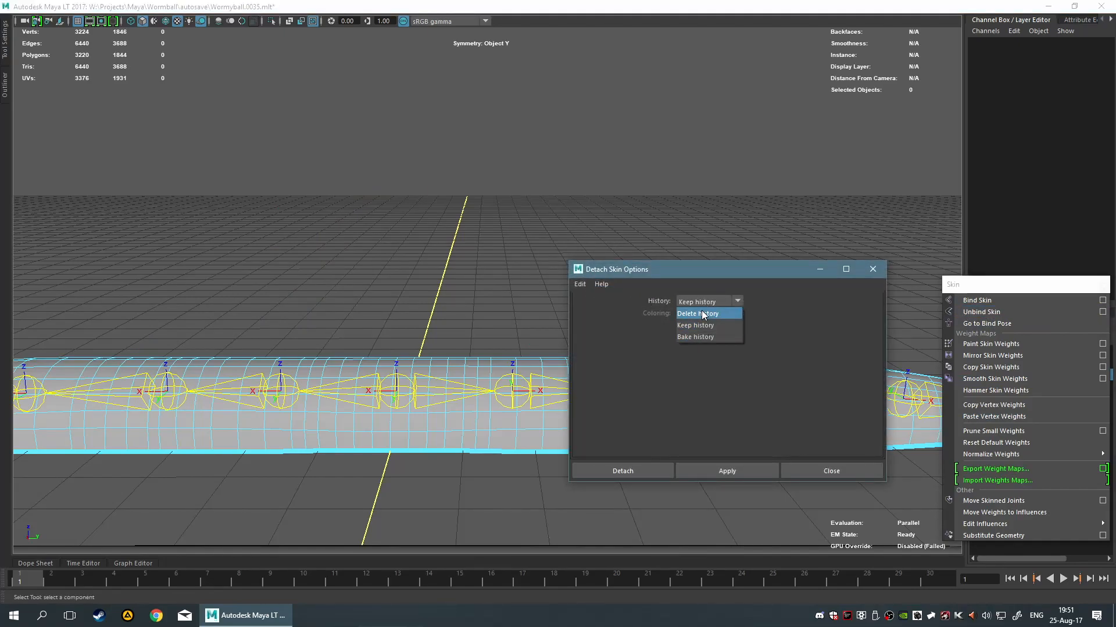
pyautogui.click(702, 314)
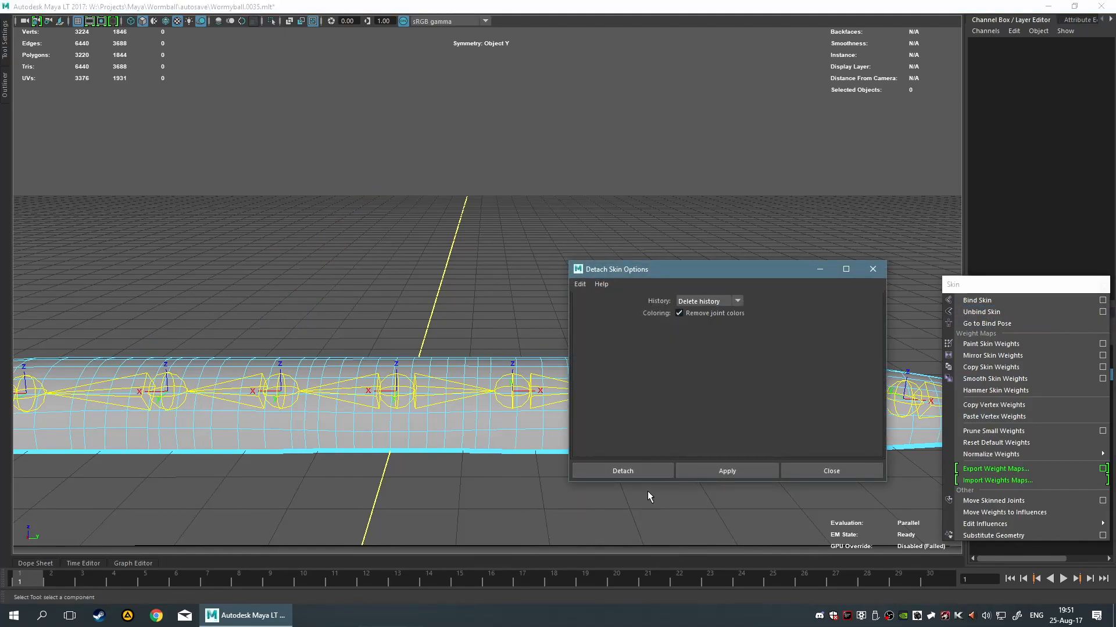
pyautogui.click(626, 469)
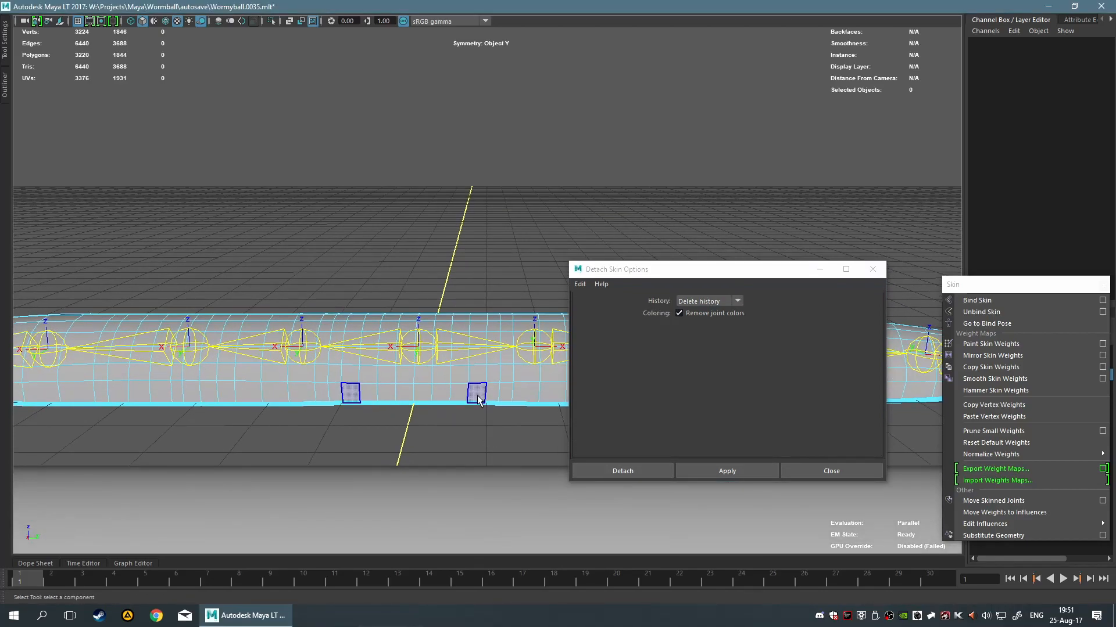
pyautogui.press('F8')
pyautogui.click(478, 389)
pyautogui.click(624, 471)
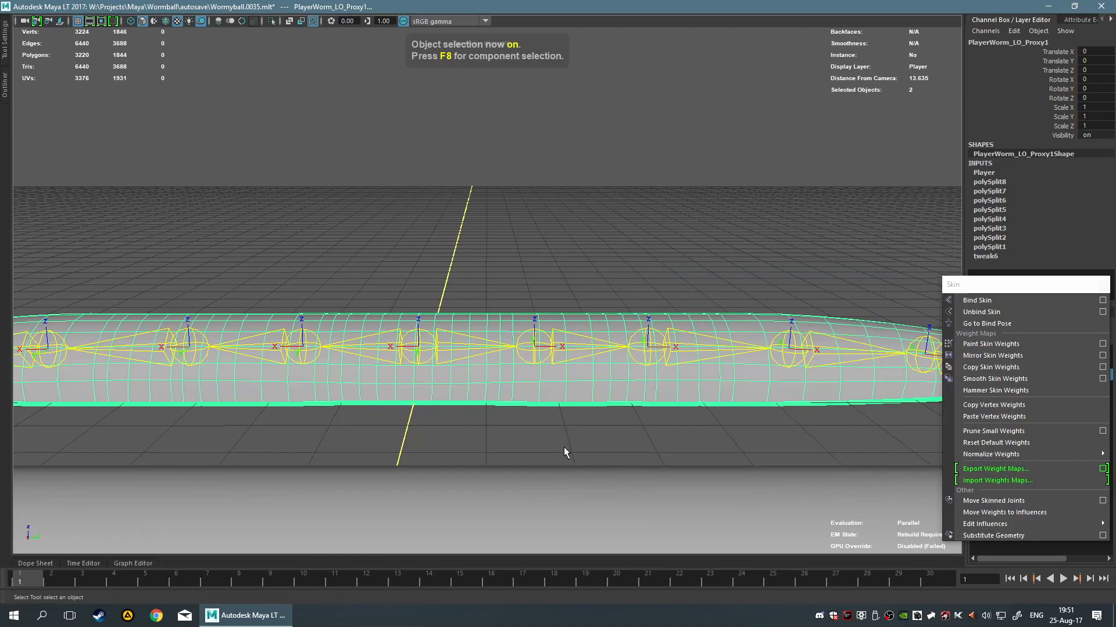
# Toggle the soft edge display on the refined proxy's edges and inspect its body up close.
pyautogui.click(530, 435)
pyautogui.click(501, 386)
pyautogui.scroll(3, 505, 406)
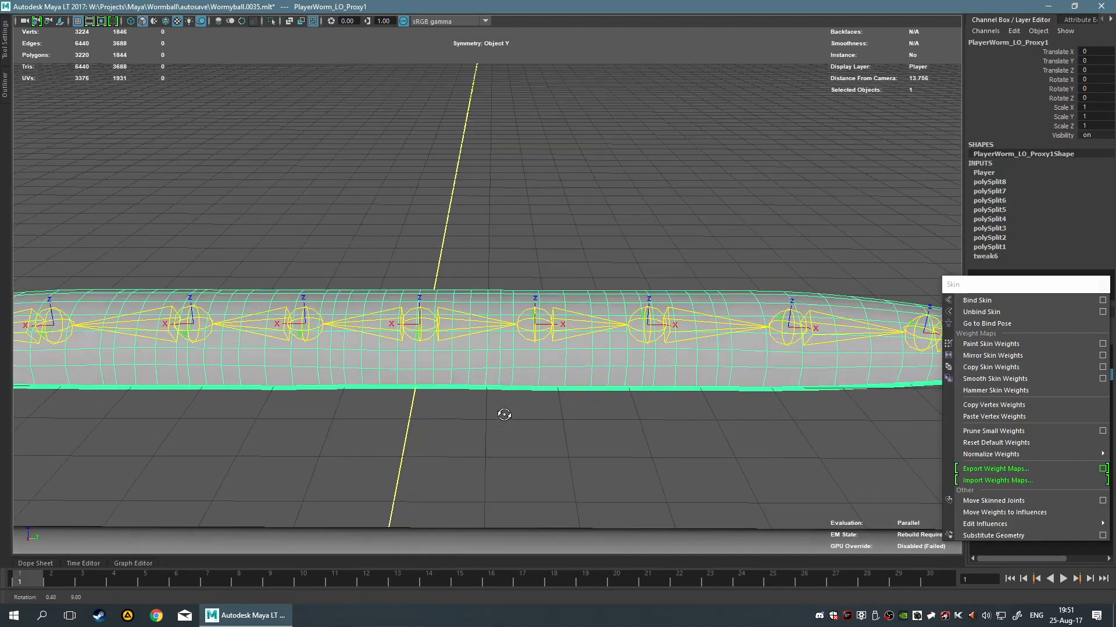
pyautogui.moveTo(531, 295)
pyautogui.mouseDown(button='right')
pyautogui.moveTo(532, 322)
pyautogui.moveTo(535, 290)
pyautogui.mouseUp(button='right')
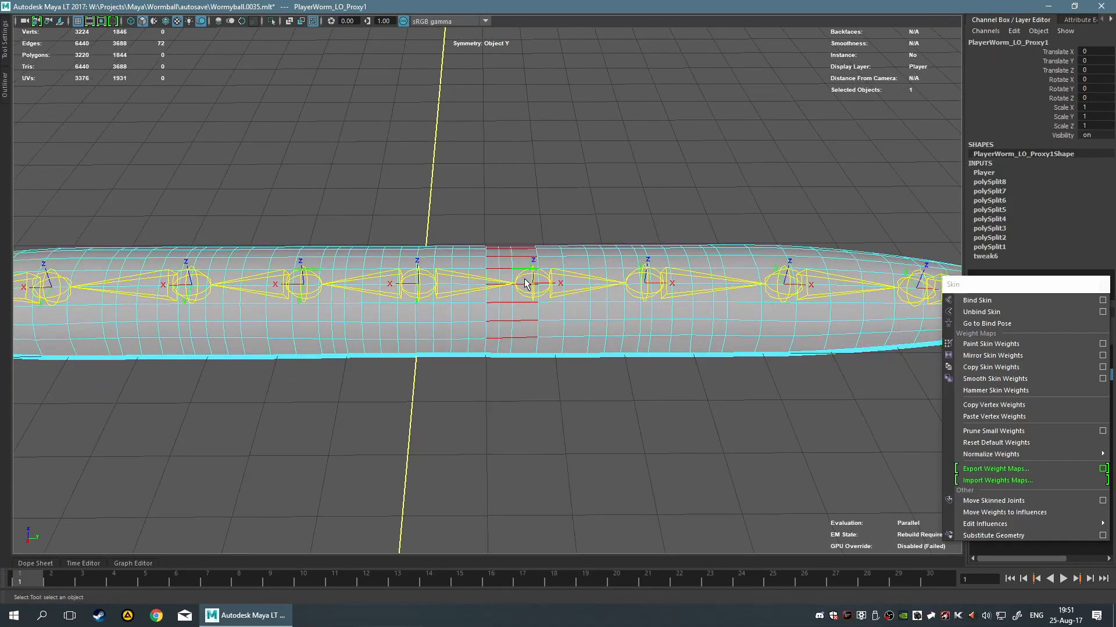
pyautogui.press('F8')
pyautogui.keyDown('shift'); pyautogui.rightClick(514, 329); pyautogui.keyUp('shift')
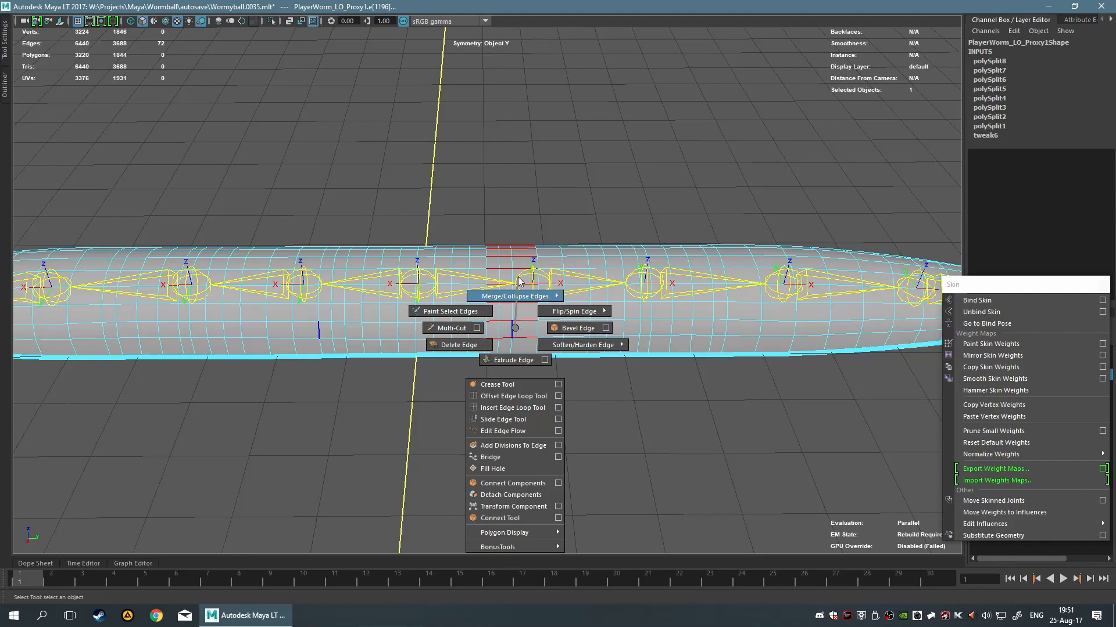
pyautogui.keyDown('shift'); pyautogui.moveTo(518, 326); pyautogui.dragTo(578, 385, button='right'); pyautogui.keyUp('shift')
pyautogui.scroll(3, 555, 451)
pyautogui.click(555, 450)
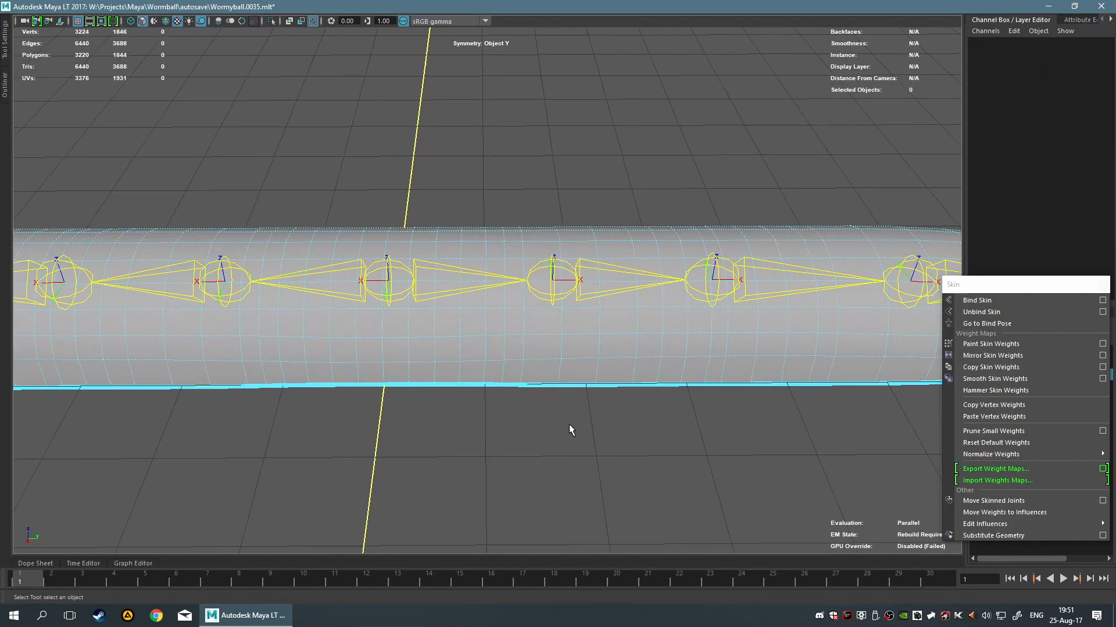
pyautogui.scroll(5, 567, 426)
pyautogui.keyDown('alt'); pyautogui.moveTo(444, 264); pyautogui.dragTo(697, 440, button='middle'); pyautogui.keyUp('alt')
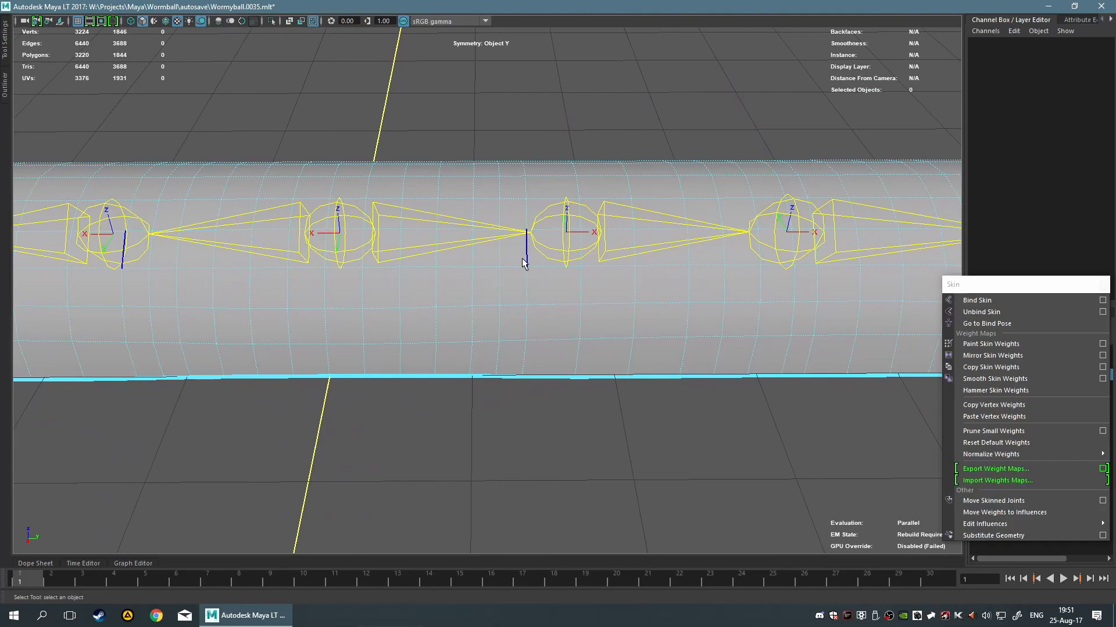
# Return to object selection and delete the refined proxy's remaining construction history.
pyautogui.click(497, 289)
pyautogui.press('F8')
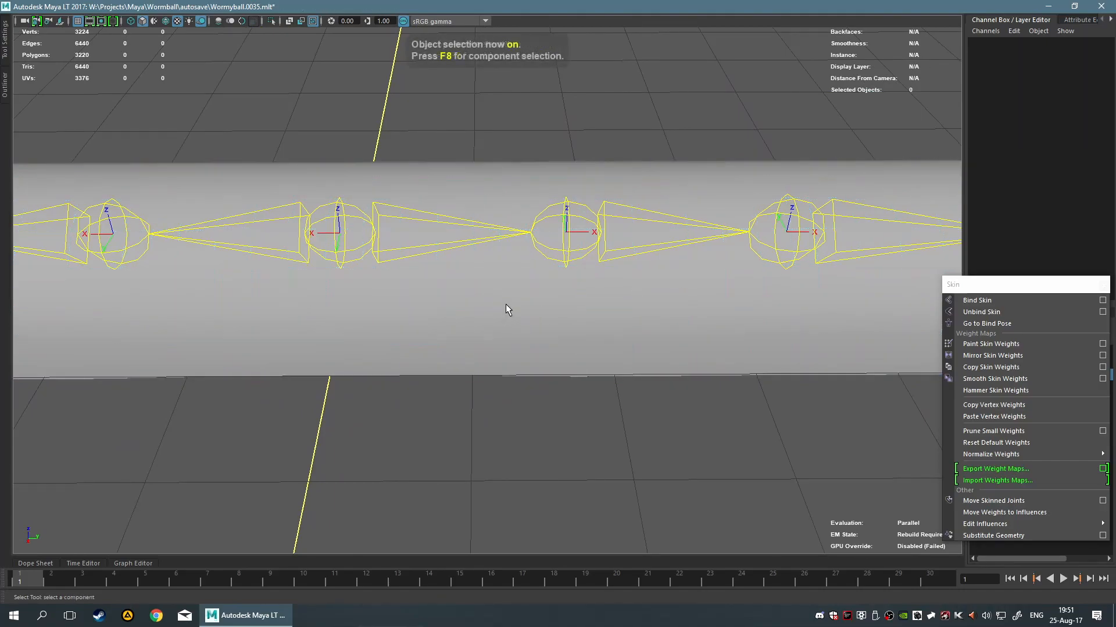
pyautogui.scroll(-2, 521, 327)
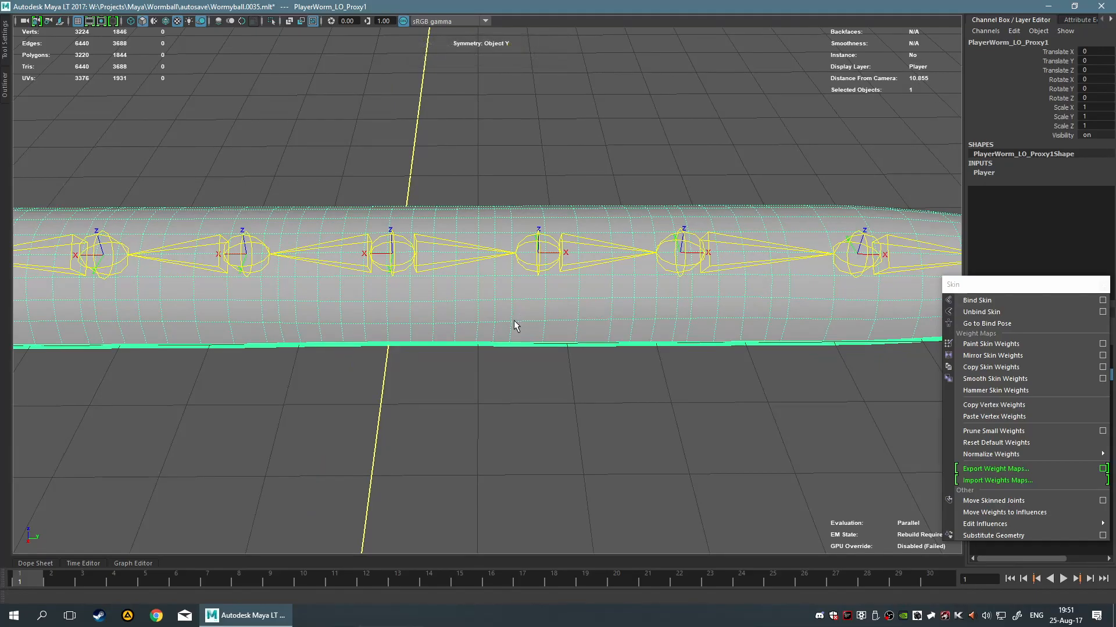
# Bind the refined proxy to the worm's skeleton and copy the original proxy's skin weights onto it.
pyautogui.keyDown('alt'); pyautogui.moveTo(559, 427); pyautogui.dragTo(586, 365); pyautogui.keyUp('alt')
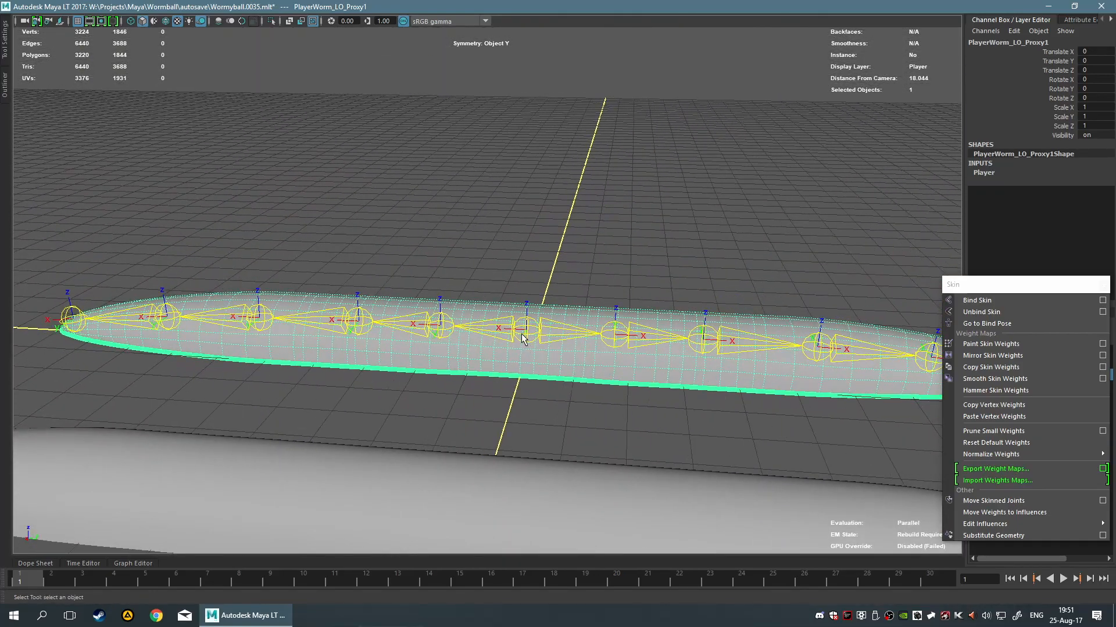
pyautogui.click(527, 316)
pyautogui.click(979, 301)
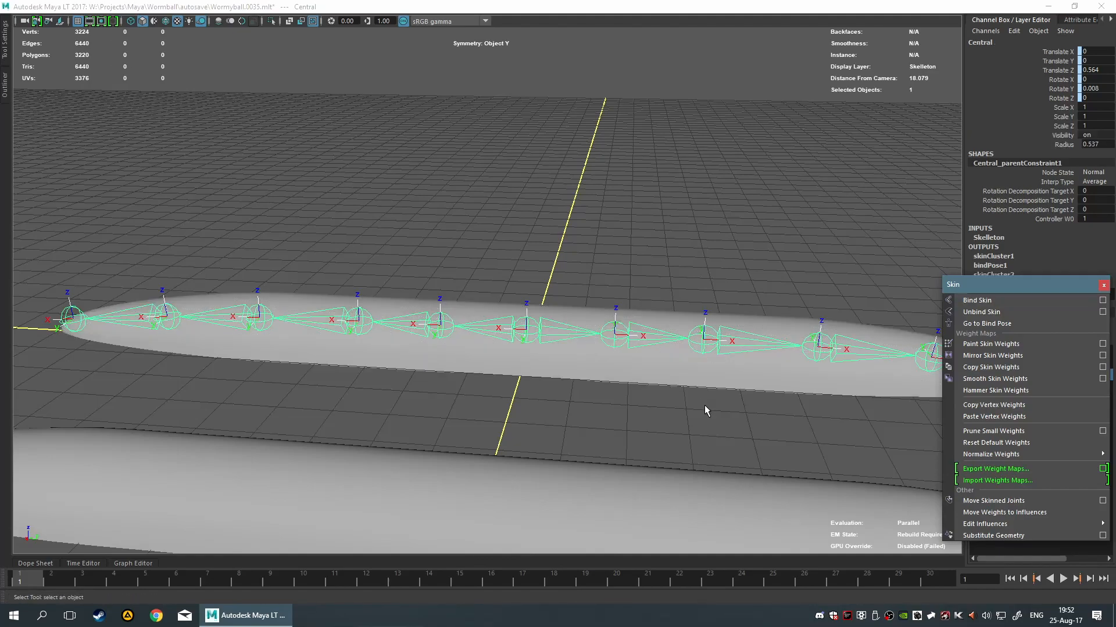
pyautogui.click(573, 489)
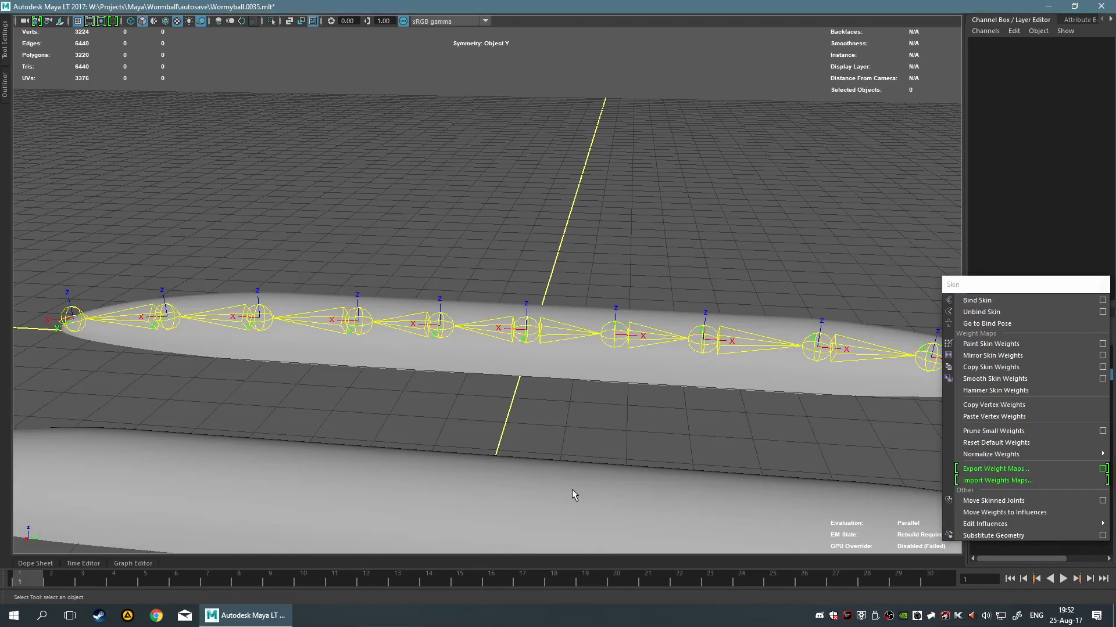
pyautogui.keyDown('shift'); pyautogui.click(590, 362); pyautogui.keyUp('shift')
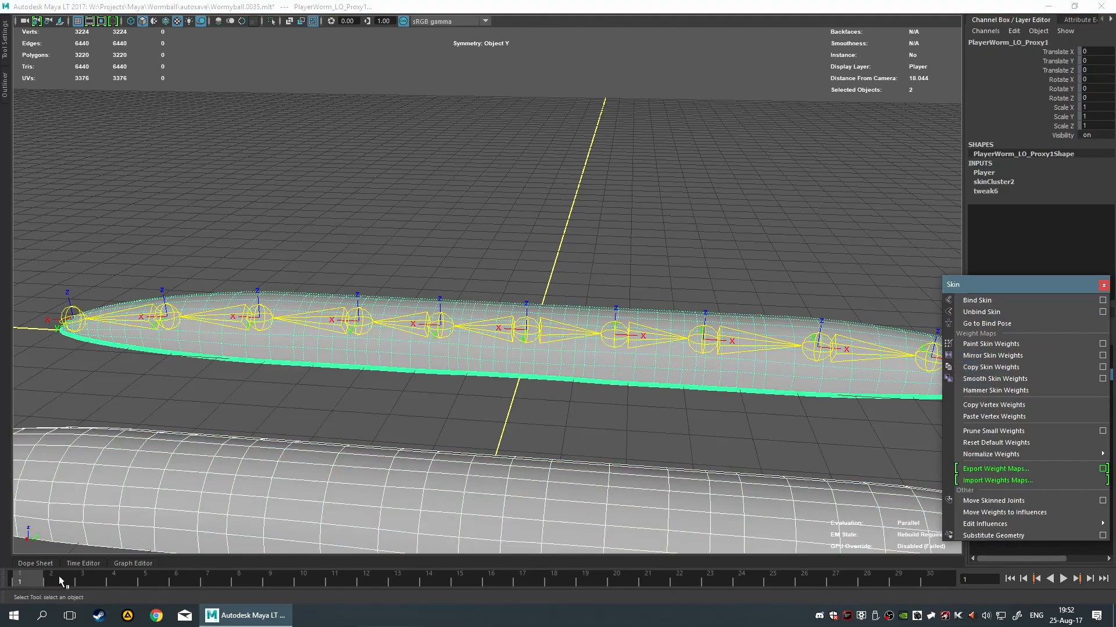
# Toggle the soft edge display on both proxies and switch it back to the solid wireframe.
pyautogui.click(556, 338)
pyautogui.moveTo(567, 284); pyautogui.dragTo(577, 224)
pyautogui.keyDown('shift'); pyautogui.moveTo(570, 365); pyautogui.dragTo(622, 375, button='right'); pyautogui.keyUp('shift')
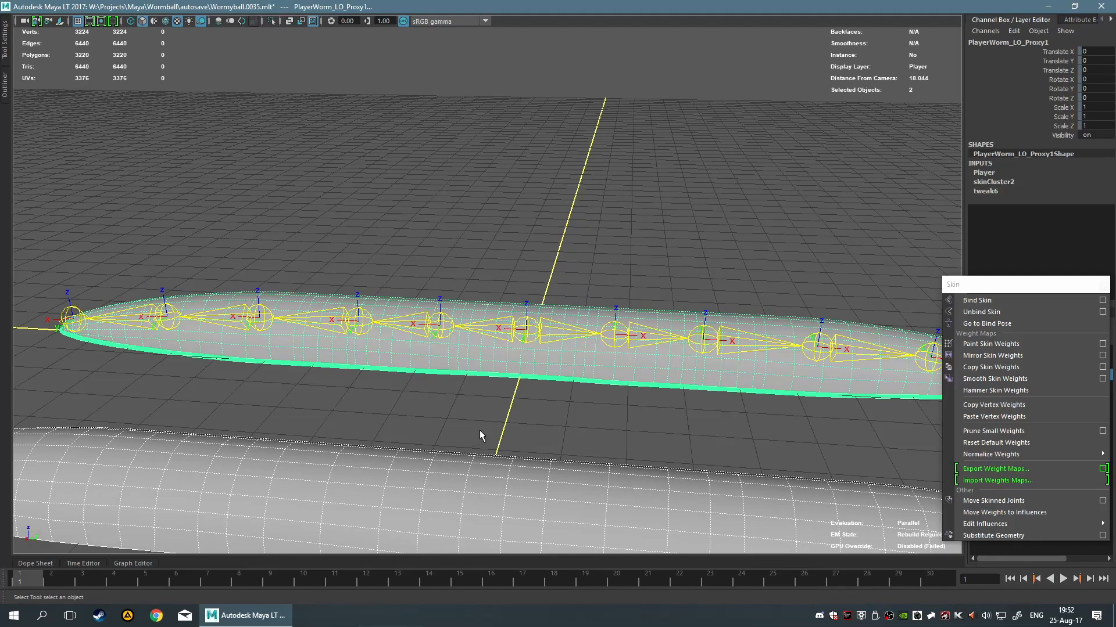
pyautogui.keyDown('shift'); pyautogui.moveTo(521, 482); pyautogui.dragTo(549, 388, button='right'); pyautogui.keyUp('shift')
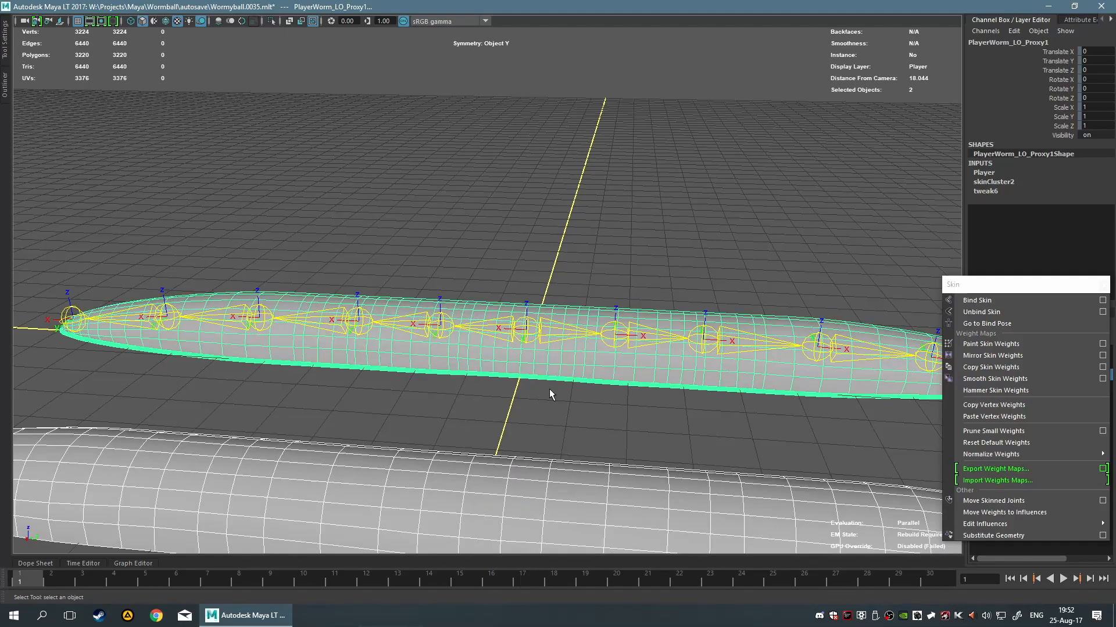
# Select only the refined proxy, go to frame 2, and examine its raised arch from the front.
pyautogui.click(551, 410)
pyautogui.click(574, 371)
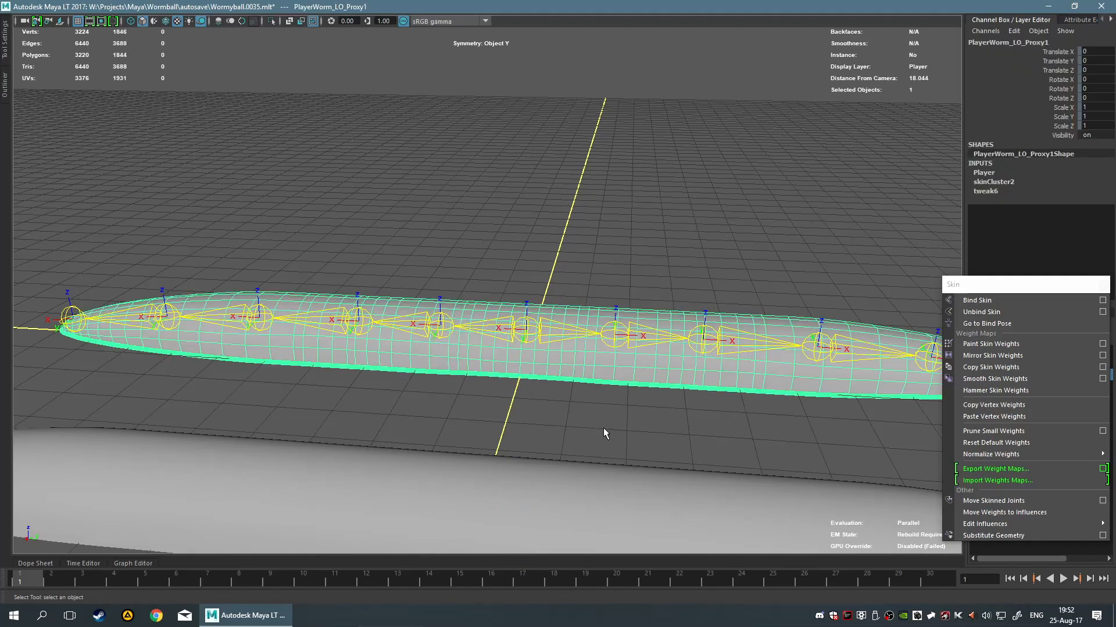
pyautogui.click(62, 578)
pyautogui.keyDown('alt'); pyautogui.moveTo(533, 410); pyautogui.dragTo(533, 395); pyautogui.keyUp('alt')
pyautogui.scroll(6, 549, 347)
pyautogui.keyDown('alt'); pyautogui.moveTo(549, 347); pyautogui.dragTo(541, 405, button='middle'); pyautogui.keyUp('alt')
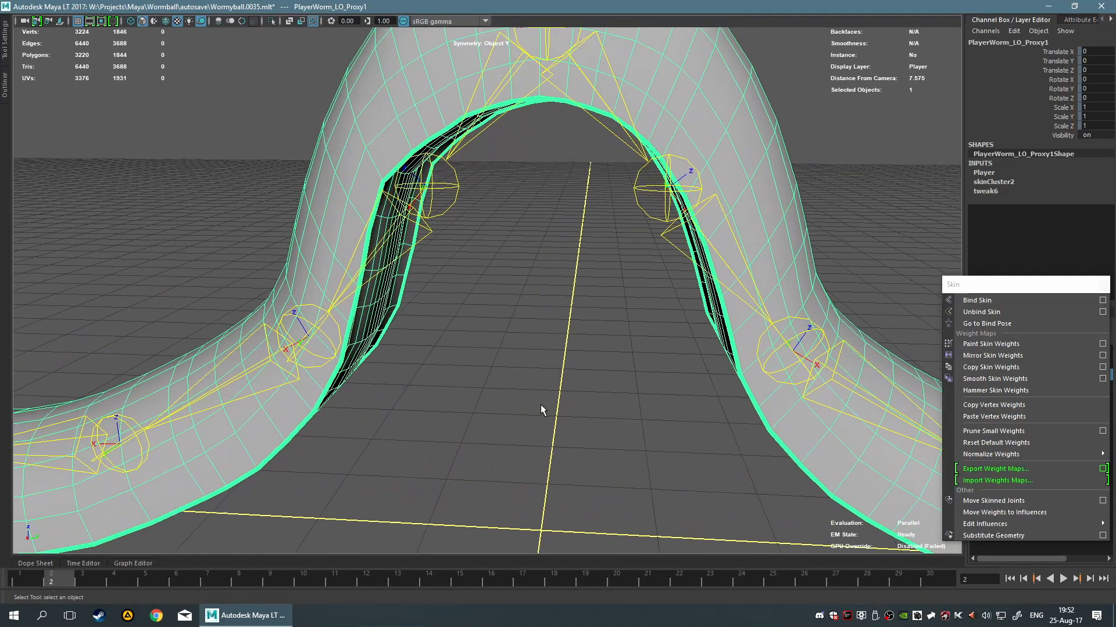
pyautogui.scroll(-4, 508, 350)
pyautogui.keyDown('alt'); pyautogui.moveTo(528, 346); pyautogui.dragTo(488, 373, button='middle'); pyautogui.keyUp('alt')
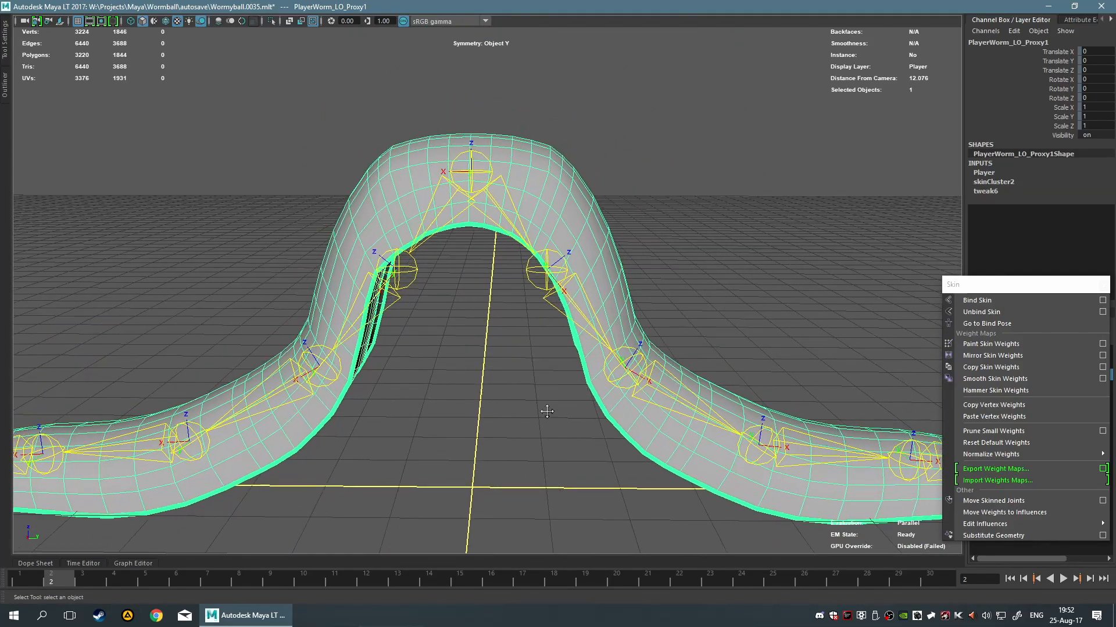
# Examine the rebound proxy's arch at frame 2 from above, from the side, and close up underneath.
pyautogui.keyDown('alt'); pyautogui.moveTo(544, 399); pyautogui.dragTo(497, 421, button='middle'); pyautogui.keyUp('alt')
pyautogui.keyDown('alt'); pyautogui.moveTo(497, 421); pyautogui.dragTo(533, 455); pyautogui.keyUp('alt')
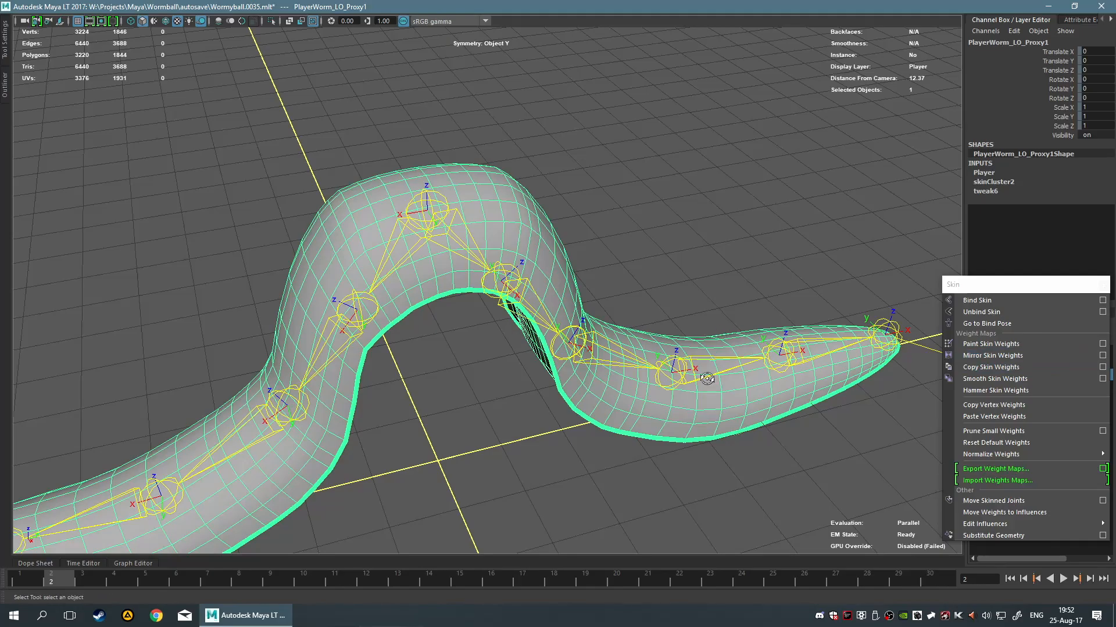
pyautogui.keyDown('alt'); pyautogui.moveTo(710, 385); pyautogui.dragTo(664, 316); pyautogui.keyUp('alt')
pyautogui.click(1021, 357)
pyautogui.keyDown('alt'); pyautogui.moveTo(532, 402); pyautogui.dragTo(520, 377); pyautogui.keyUp('alt')
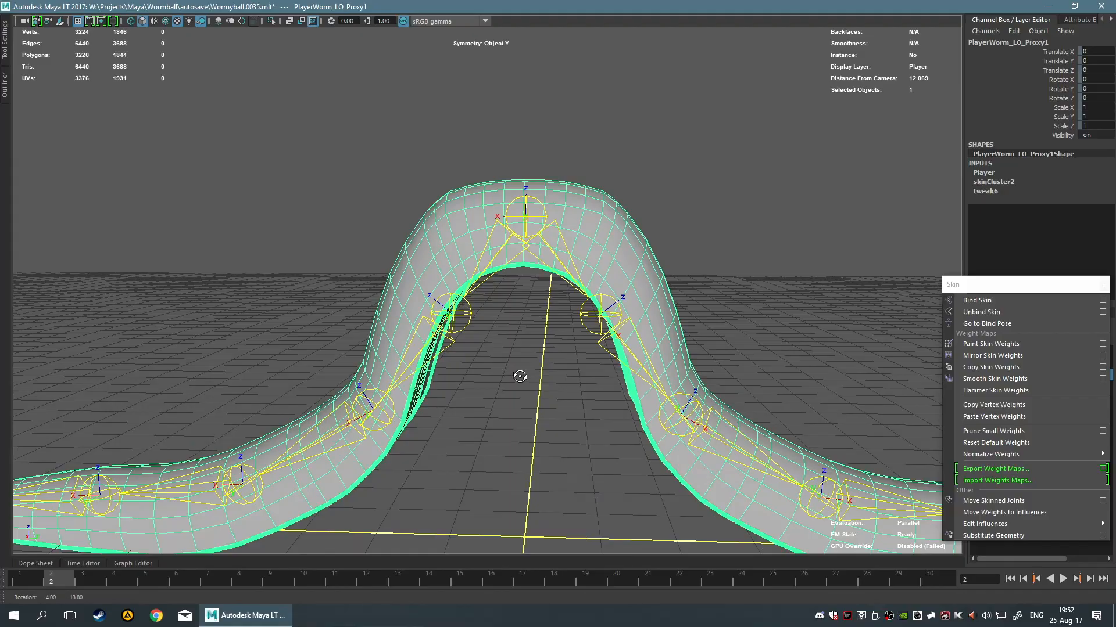
pyautogui.keyDown('alt'); pyautogui.moveTo(484, 424); pyautogui.dragTo(501, 424); pyautogui.keyUp('alt')
pyautogui.scroll(3, 501, 458)
pyautogui.keyDown('alt'); pyautogui.moveTo(501, 459); pyautogui.dragTo(423, 358, button='middle'); pyautogui.keyUp('alt')
pyautogui.scroll(3, 423, 358)
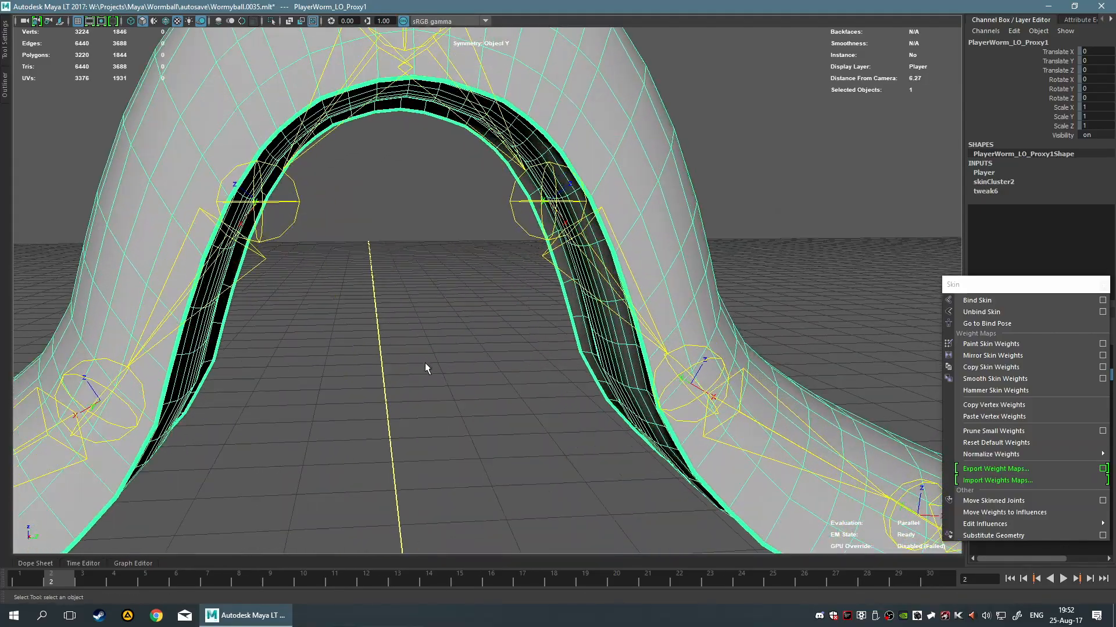
# Start the Paint Skin Weights tool on the refined proxy and shrink the brush radius for work under the arch.
pyautogui.keyDown('alt'); pyautogui.moveTo(539, 405); pyautogui.dragTo(511, 365); pyautogui.keyUp('alt')
pyautogui.keyDown('alt'); pyautogui.moveTo(469, 320); pyautogui.dragTo(470, 302, button='middle'); pyautogui.keyUp('alt')
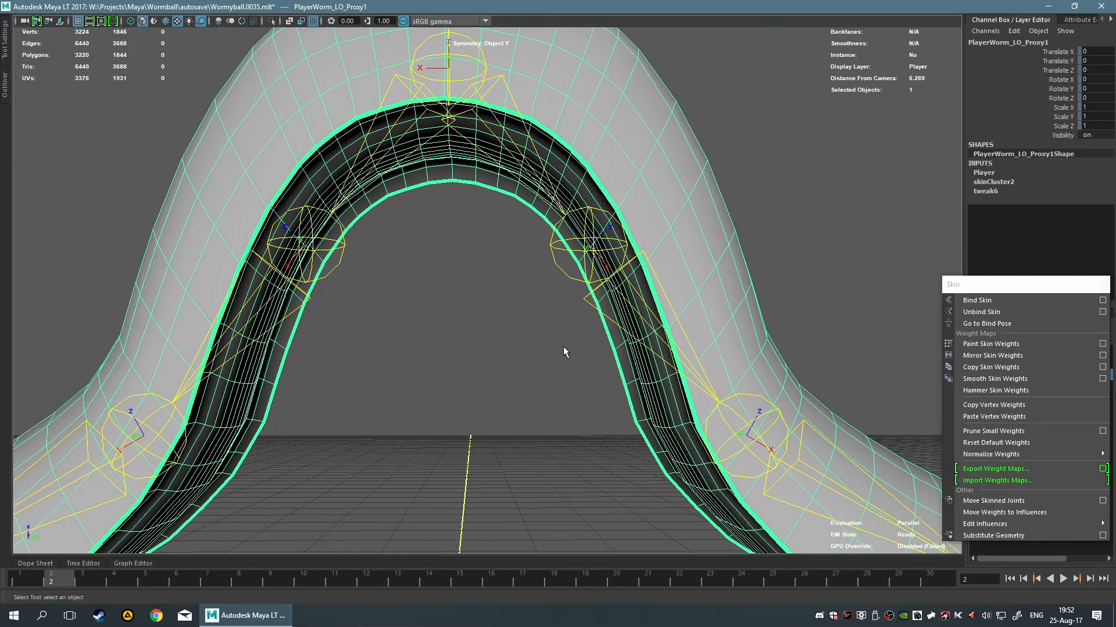
pyautogui.keyDown('alt'); pyautogui.moveTo(514, 360); pyautogui.dragTo(561, 362); pyautogui.keyUp('alt')
pyautogui.keyDown('alt'); pyautogui.moveTo(561, 363); pyautogui.dragTo(649, 267, button='middle'); pyautogui.keyUp('alt')
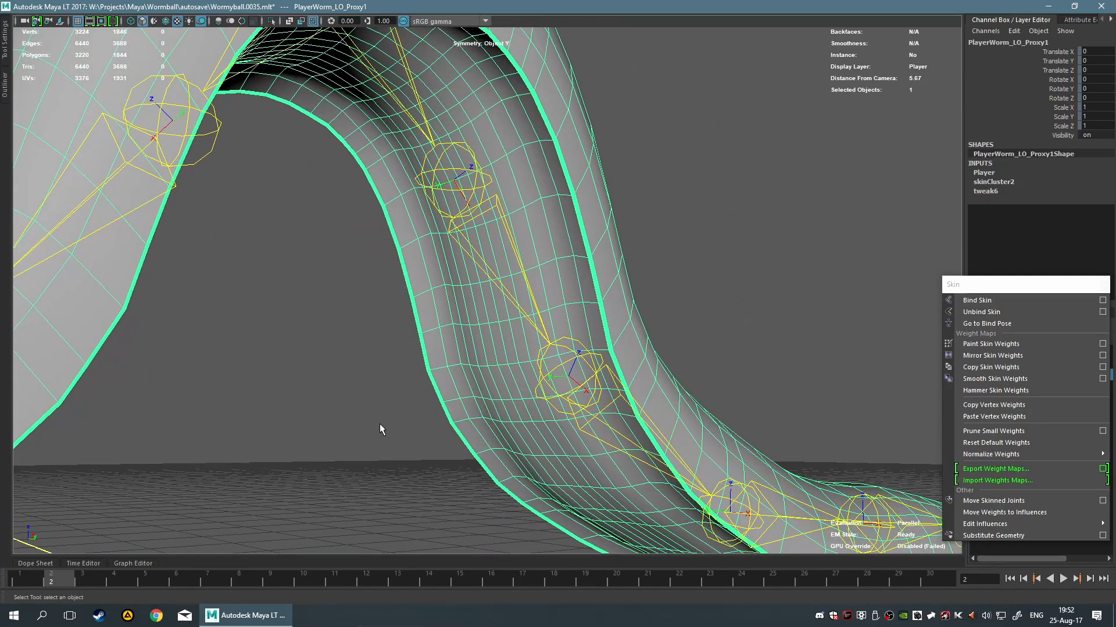
pyautogui.keyDown('alt'); pyautogui.moveTo(381, 423); pyautogui.dragTo(452, 390, button='middle'); pyautogui.keyUp('alt')
pyautogui.moveTo(581, 305); pyautogui.dragTo(531, 272, button='right')
pyautogui.scroll(3, 531, 272)
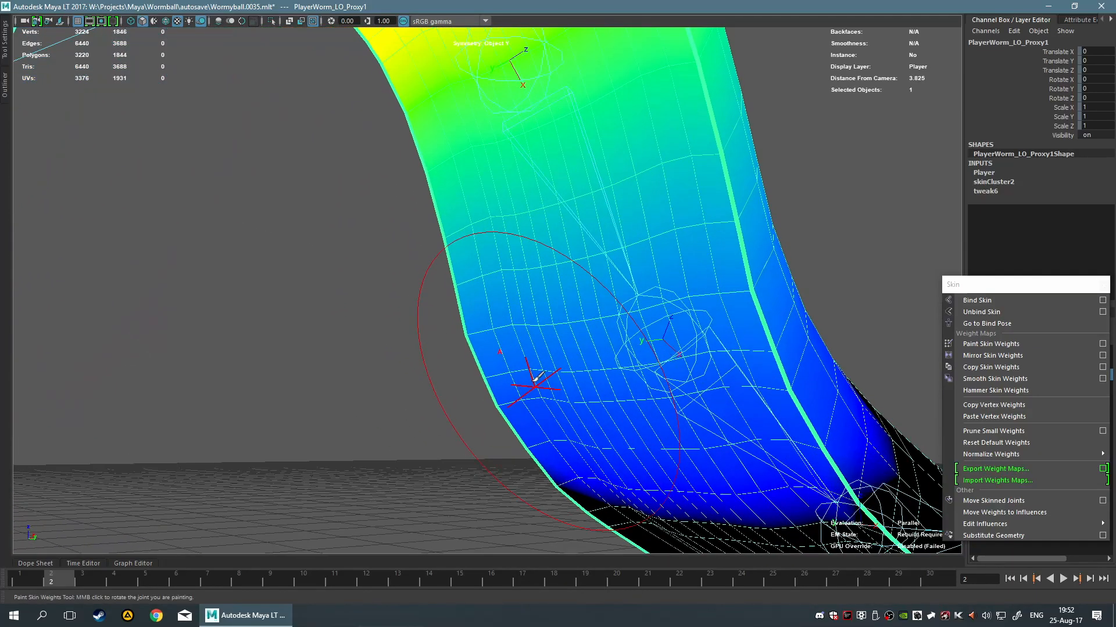
pyautogui.press('b')
pyautogui.moveTo(565, 332)
pyautogui.mouseDown()
pyautogui.moveTo(499, 326)
pyautogui.moveTo(512, 327)
pyautogui.mouseUp()
# Show the Paint Skin Weights settings and lock the weights of L_joint3, L_joint4, L_joint5 and L_joint6.
pyautogui.moveTo(567, 327)
pyautogui.mouseDown(button='right')
pyautogui.moveTo(526, 511)
pyautogui.moveTo(605, 513)
pyautogui.moveTo(636, 492)
pyautogui.mouseUp(button='right')
pyautogui.scroll(-2, 491, 311)
pyautogui.click(3, 51)
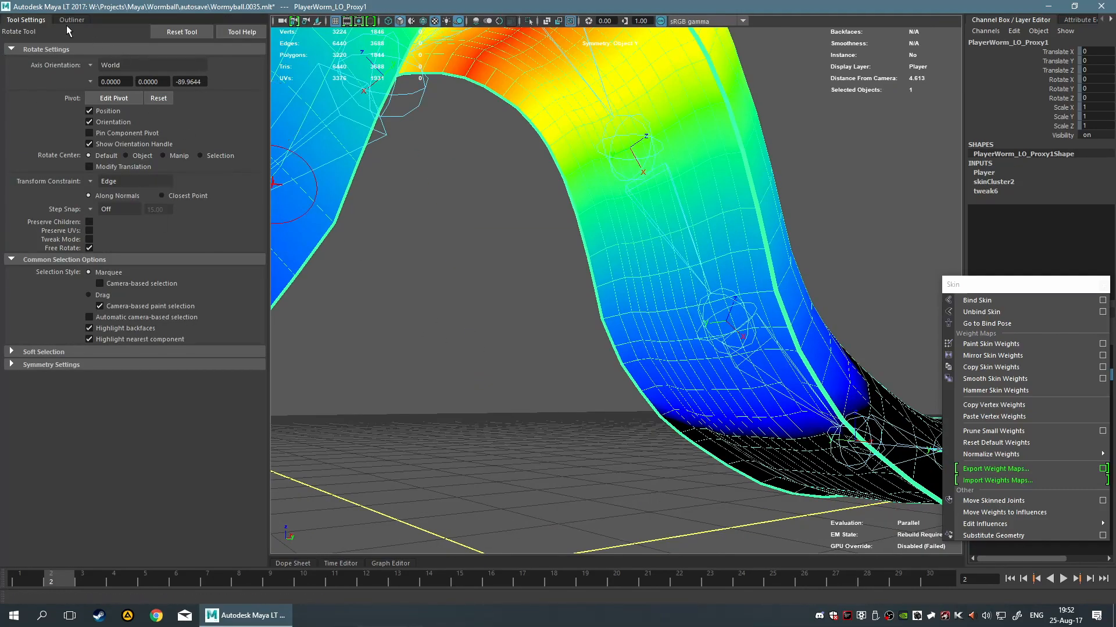
pyautogui.press('y')
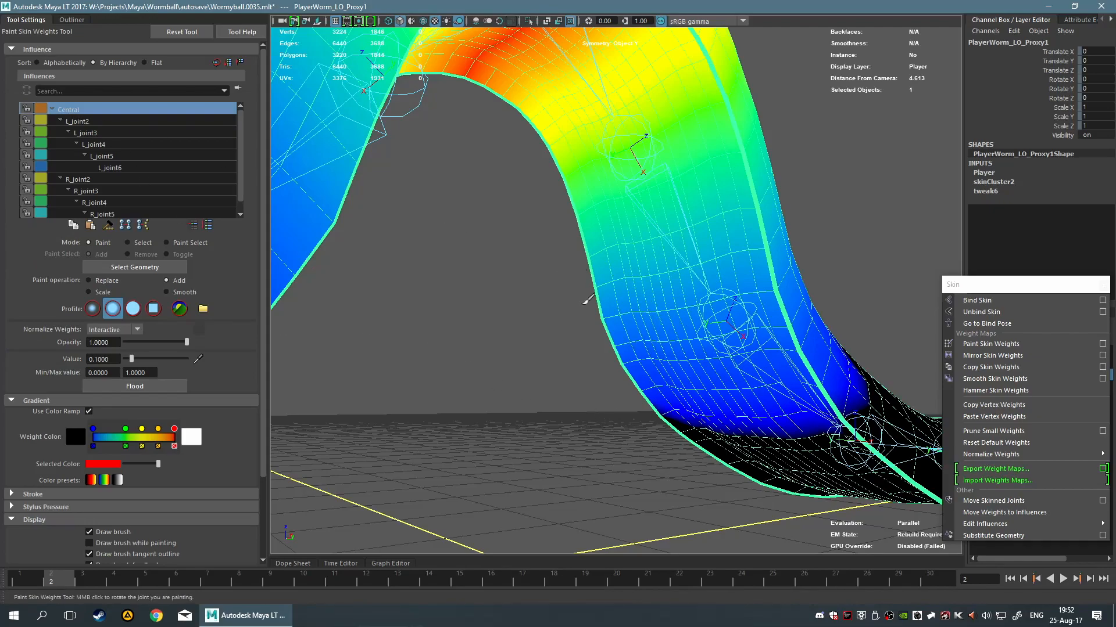
pyautogui.click(29, 133)
pyautogui.click(27, 143)
pyautogui.click(29, 155)
pyautogui.click(28, 167)
# Brush the L_joint2 weights along the inner edge of the arch's lower bend.
pyautogui.click(86, 122)
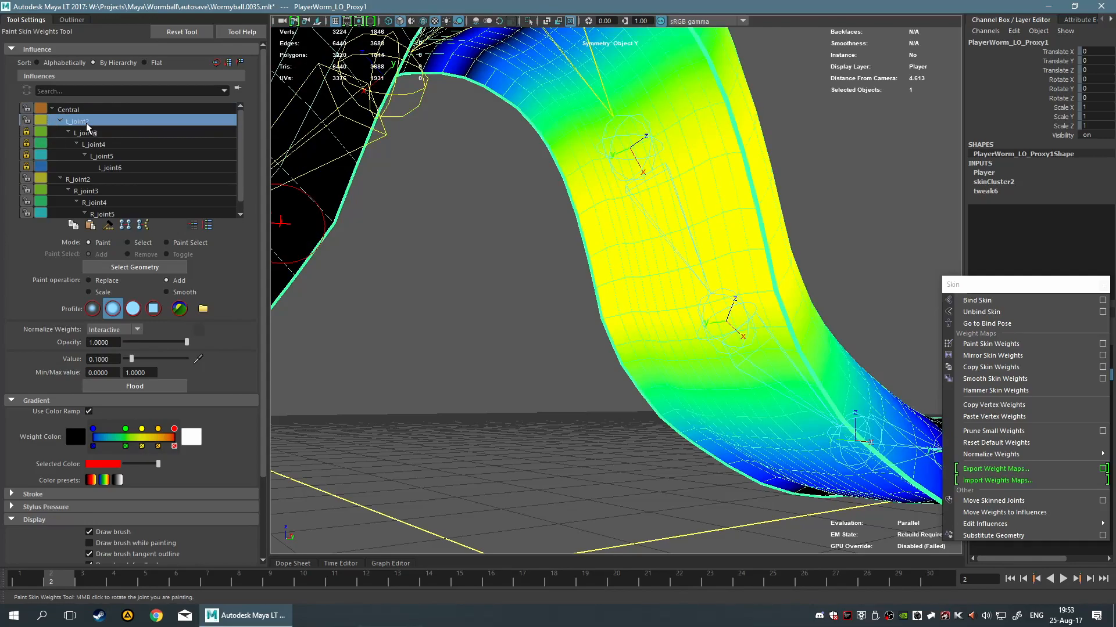
pyautogui.scroll(3, 491, 377)
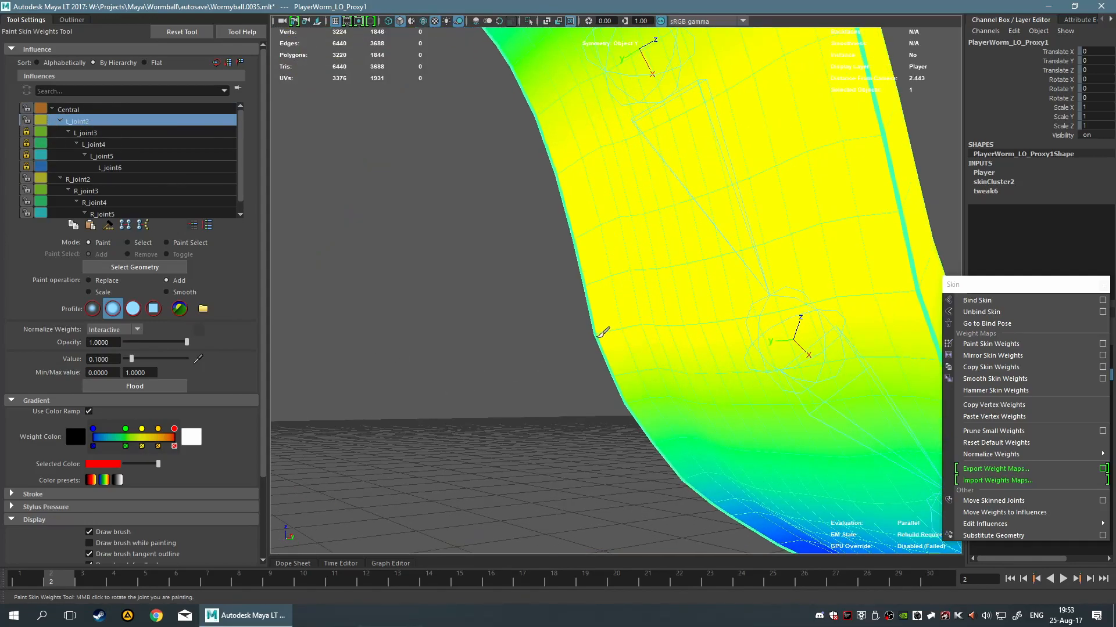
pyautogui.moveTo(603, 332); pyautogui.dragTo(635, 319)
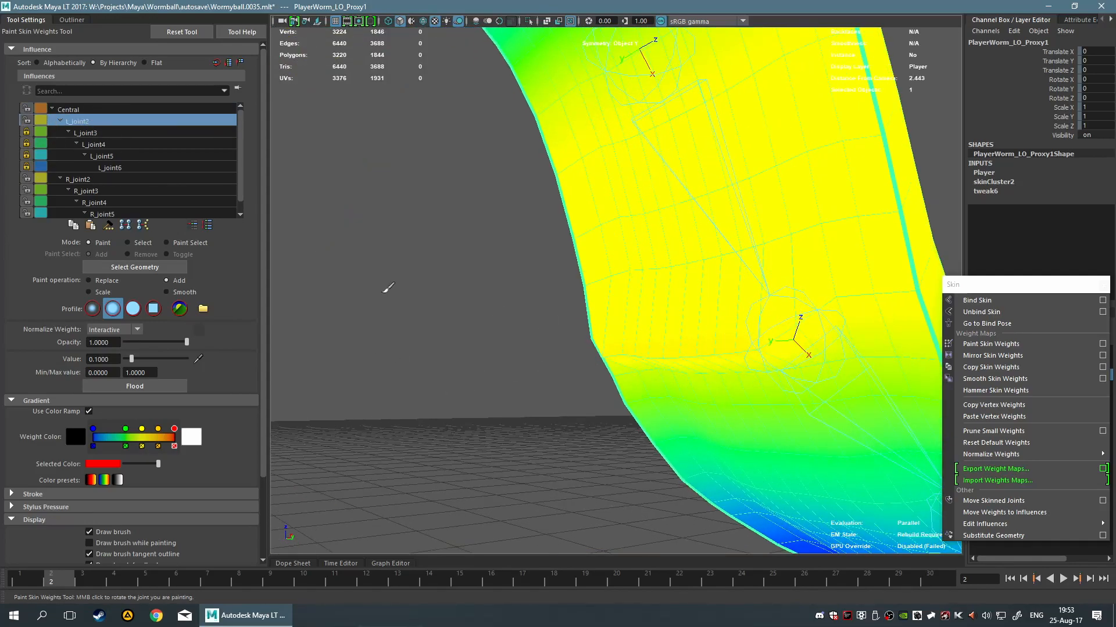
# Unlock L_joint3, brush its weights across the lower bend, and undo the last stroke.
pyautogui.click(86, 133)
pyautogui.click(27, 132)
pyautogui.moveTo(610, 322); pyautogui.dragTo(848, 308)
pyautogui.hotkey('ctrl', 'z')
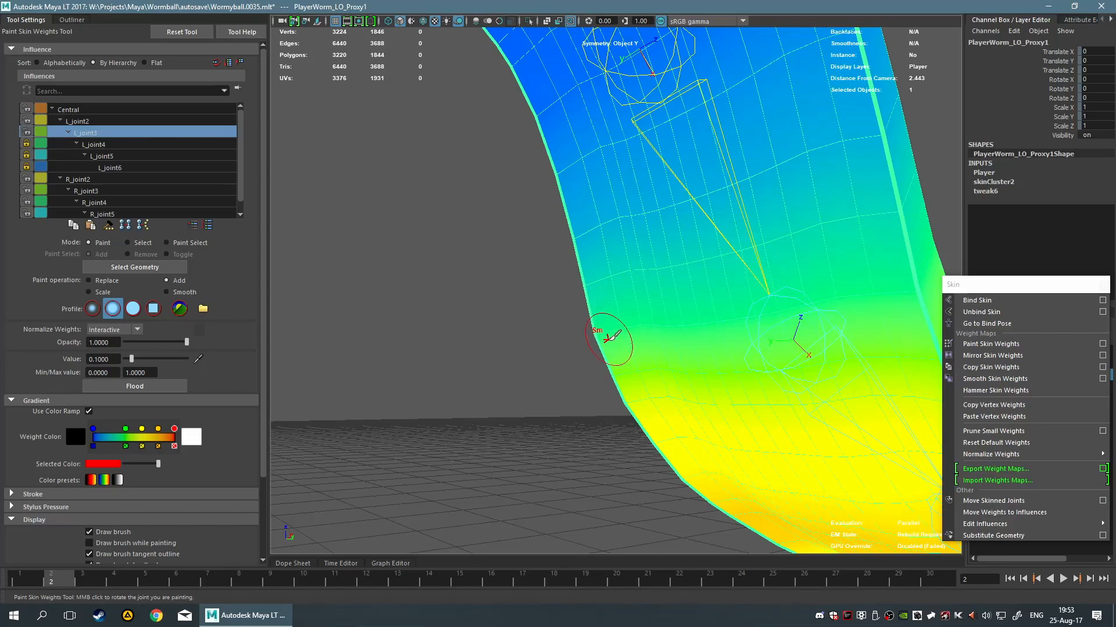
# Examine the L_joint3 and Central weights along the inner side of the arch and its lower bend.
pyautogui.scroll(-5, 720, 325)
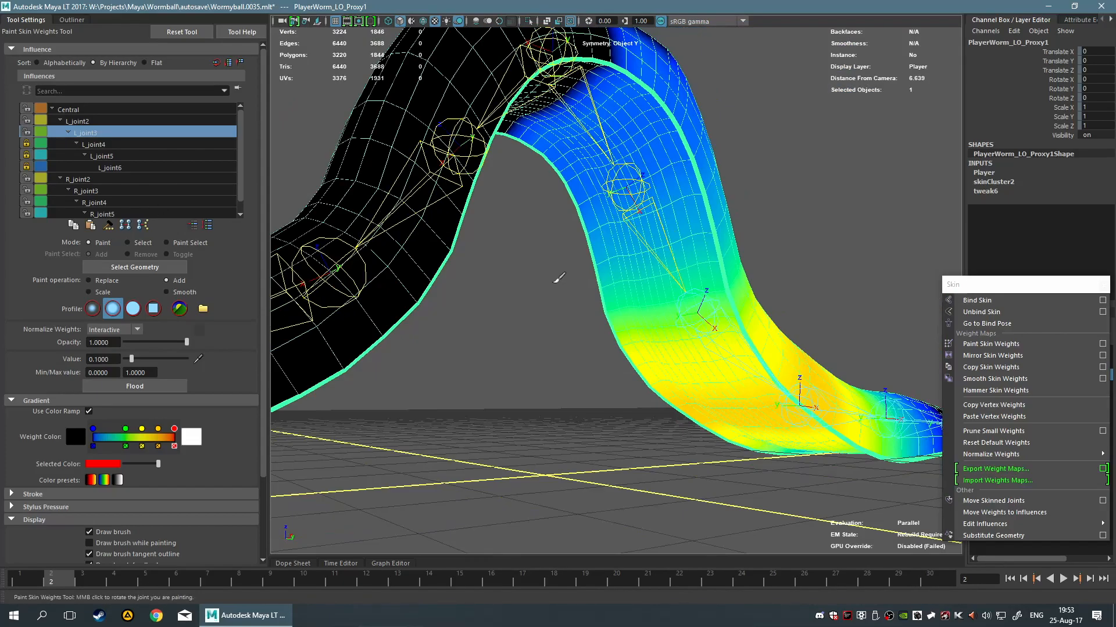
pyautogui.scroll(1, 557, 280)
pyautogui.keyDown('alt'); pyautogui.moveTo(507, 322); pyautogui.dragTo(461, 342); pyautogui.keyUp('alt')
pyautogui.keyDown('alt'); pyautogui.moveTo(660, 333); pyautogui.dragTo(474, 252); pyautogui.keyUp('alt')
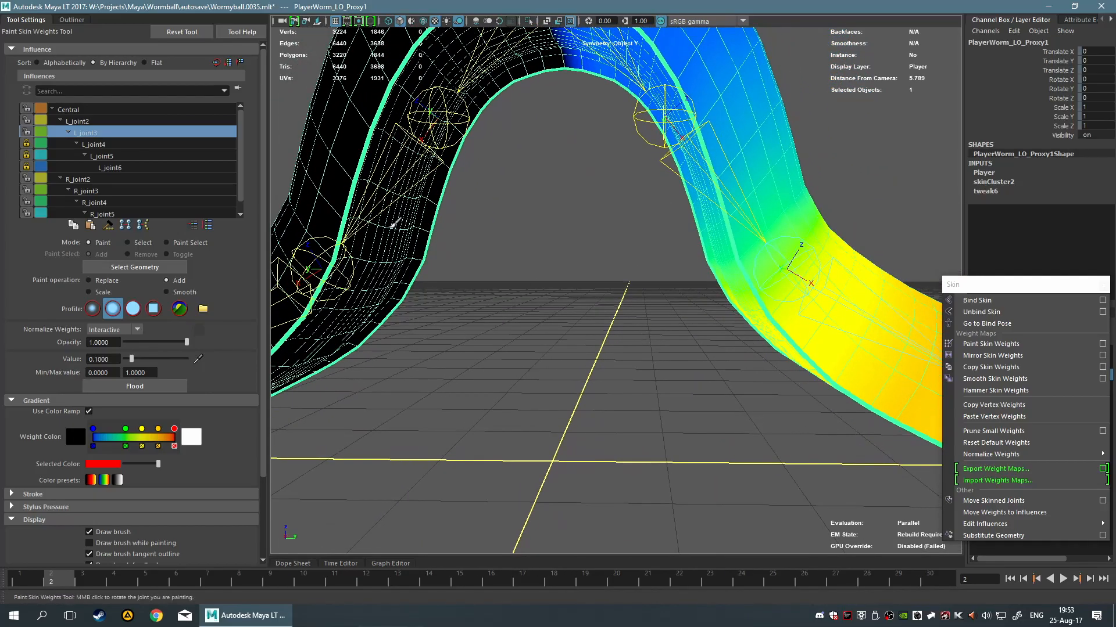
pyautogui.click(91, 111)
pyautogui.moveTo(541, 308)
pyautogui.keyDown('alt'); pyautogui.mouseDown()
pyautogui.moveTo(672, 309)
pyautogui.moveTo(588, 300)
pyautogui.moveTo(706, 282)
pyautogui.mouseUp(); pyautogui.keyUp('alt')
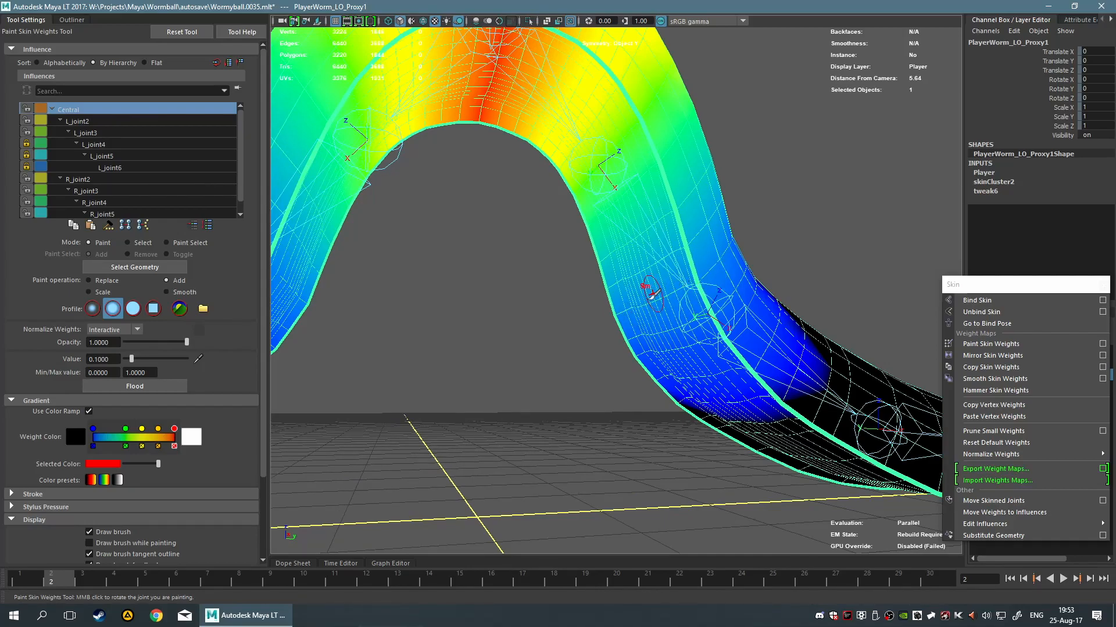
pyautogui.keyDown('alt'); pyautogui.moveTo(653, 290); pyautogui.dragTo(677, 333); pyautogui.keyUp('alt')
pyautogui.keyDown('alt'); pyautogui.moveTo(465, 317); pyautogui.dragTo(511, 324, button='right'); pyautogui.keyUp('alt')
pyautogui.keyDown('alt'); pyautogui.moveTo(511, 324); pyautogui.dragTo(419, 325); pyautogui.keyUp('alt')
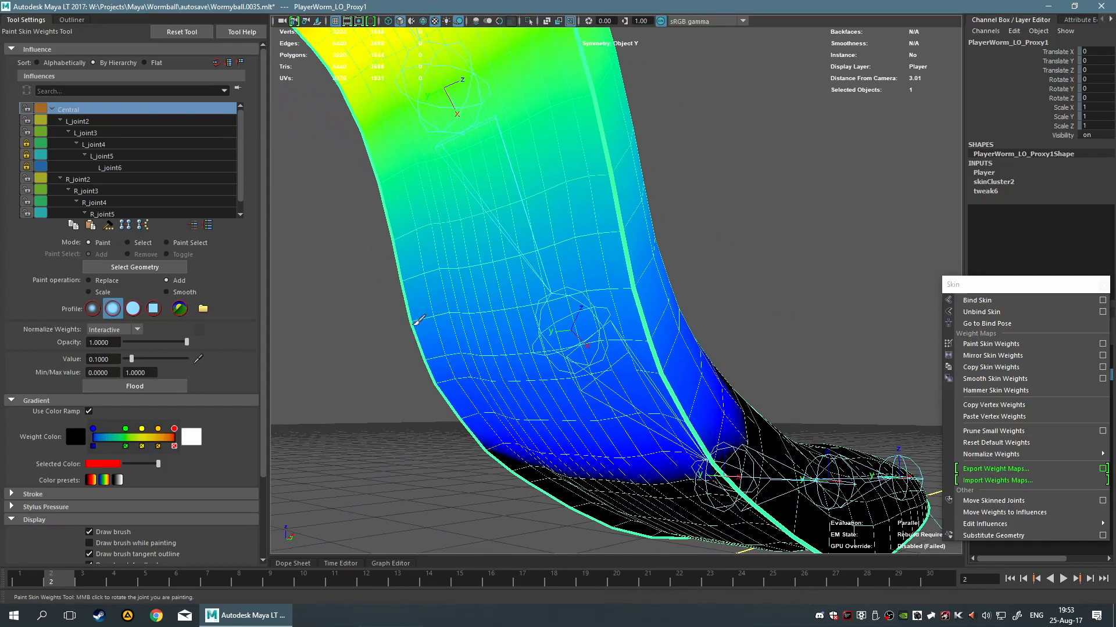
pyautogui.keyDown('alt'); pyautogui.moveTo(519, 323); pyautogui.dragTo(394, 358); pyautogui.keyUp('alt')
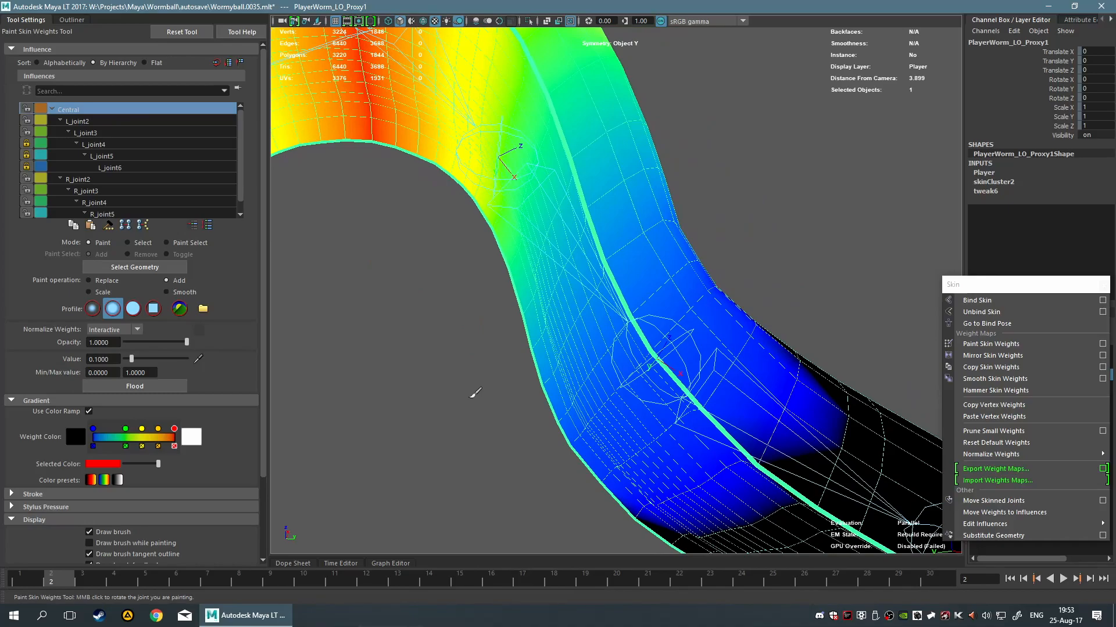
pyautogui.keyDown('alt'); pyautogui.moveTo(465, 400); pyautogui.dragTo(453, 431); pyautogui.keyUp('alt')
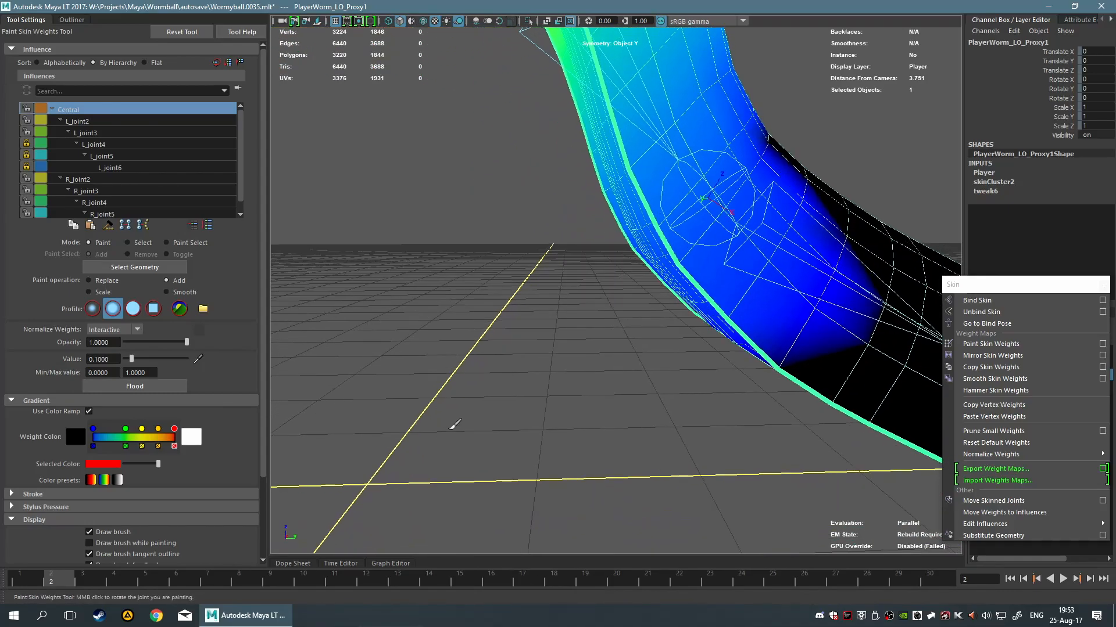
# Examine the Central joint's weights over the outer slope of the arch from above.
pyautogui.scroll(-5, 456, 429)
pyautogui.keyDown('alt'); pyautogui.moveTo(517, 375); pyautogui.dragTo(522, 377); pyautogui.keyUp('alt')
pyautogui.scroll(-2, 522, 377)
pyautogui.keyDown('alt'); pyautogui.moveTo(522, 377); pyautogui.dragTo(515, 418, button='middle'); pyautogui.keyUp('alt')
pyautogui.keyDown('alt'); pyautogui.moveTo(712, 191); pyautogui.dragTo(657, 201); pyautogui.keyUp('alt')
pyautogui.keyDown('alt'); pyautogui.moveTo(663, 179); pyautogui.dragTo(636, 316, button='middle'); pyautogui.keyUp('alt')
pyautogui.scroll(6, 627, 343)
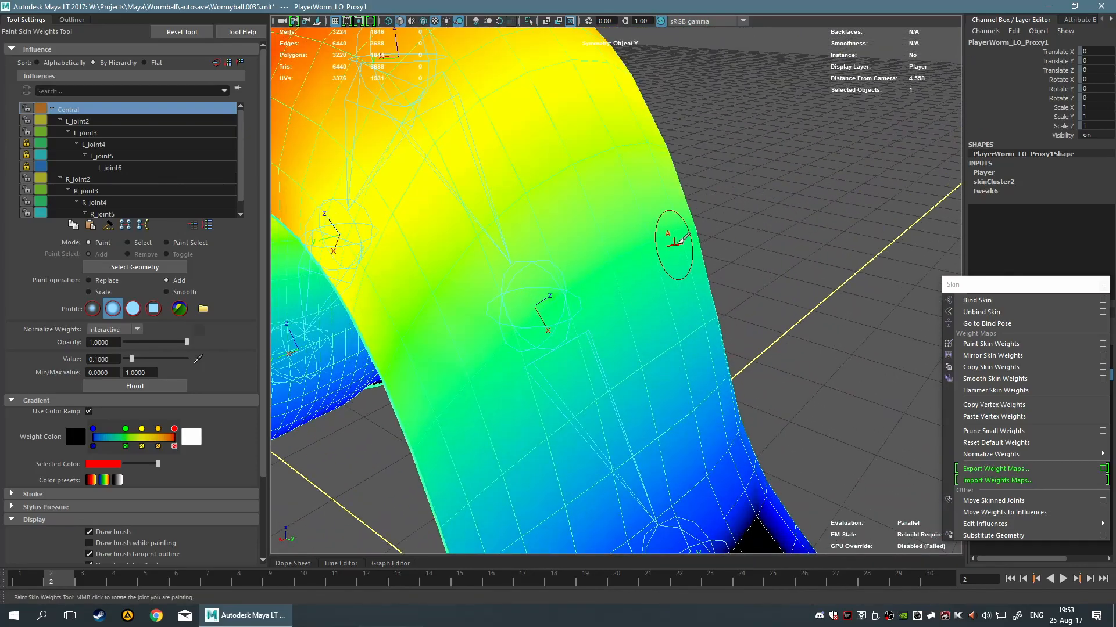
pyautogui.scroll(-4, 672, 243)
pyautogui.keyDown('alt'); pyautogui.moveTo(715, 250); pyautogui.dragTo(692, 246); pyautogui.keyUp('alt')
# Compare the L_joint3 and L_joint2 weights, and smooth the L_joint2 weights across the arch's outer slope.
pyautogui.click(113, 131)
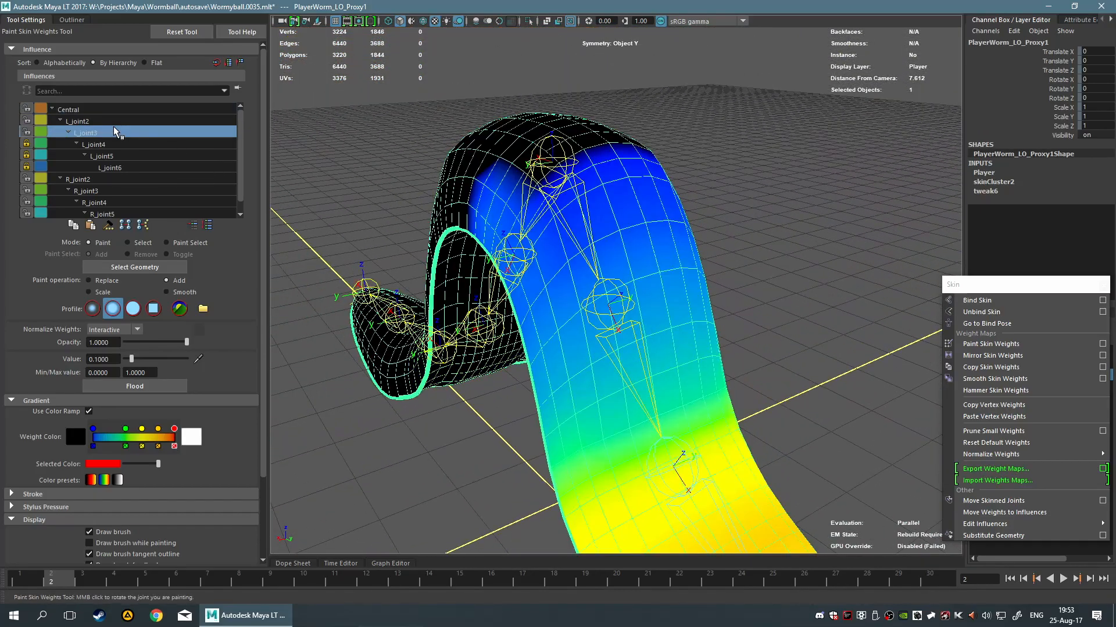
pyautogui.click(110, 120)
pyautogui.keyDown('alt'); pyautogui.moveTo(593, 186); pyautogui.dragTo(604, 242); pyautogui.keyUp('alt')
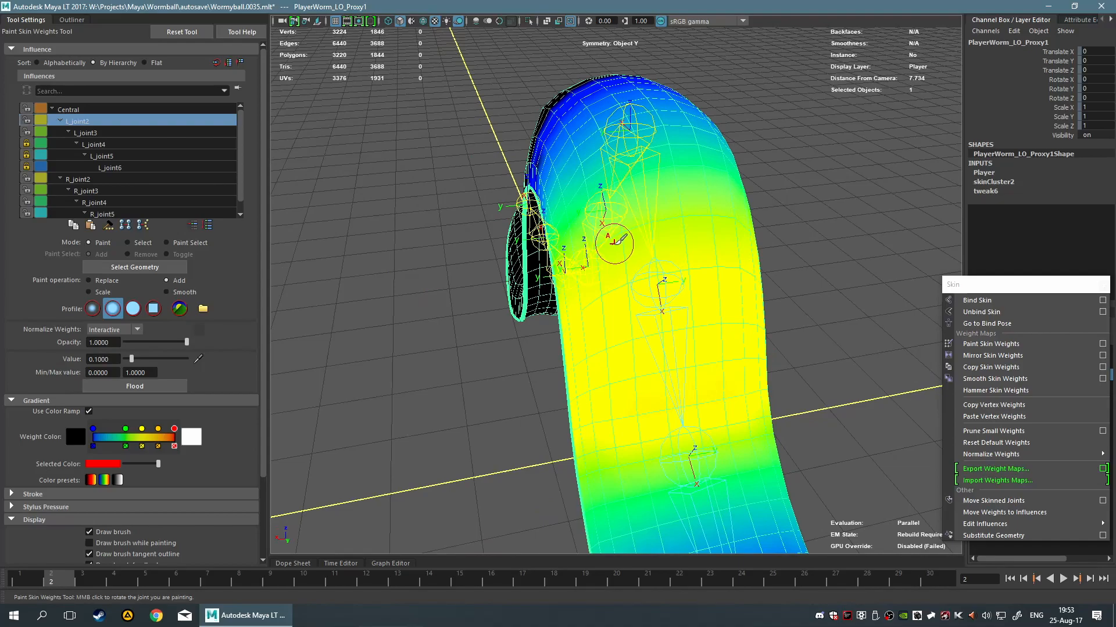
pyautogui.keyDown('alt'); pyautogui.moveTo(599, 241); pyautogui.dragTo(656, 263, button='middle'); pyautogui.keyUp('alt')
pyautogui.keyDown('alt'); pyautogui.moveTo(585, 237); pyautogui.dragTo(622, 249); pyautogui.keyUp('alt')
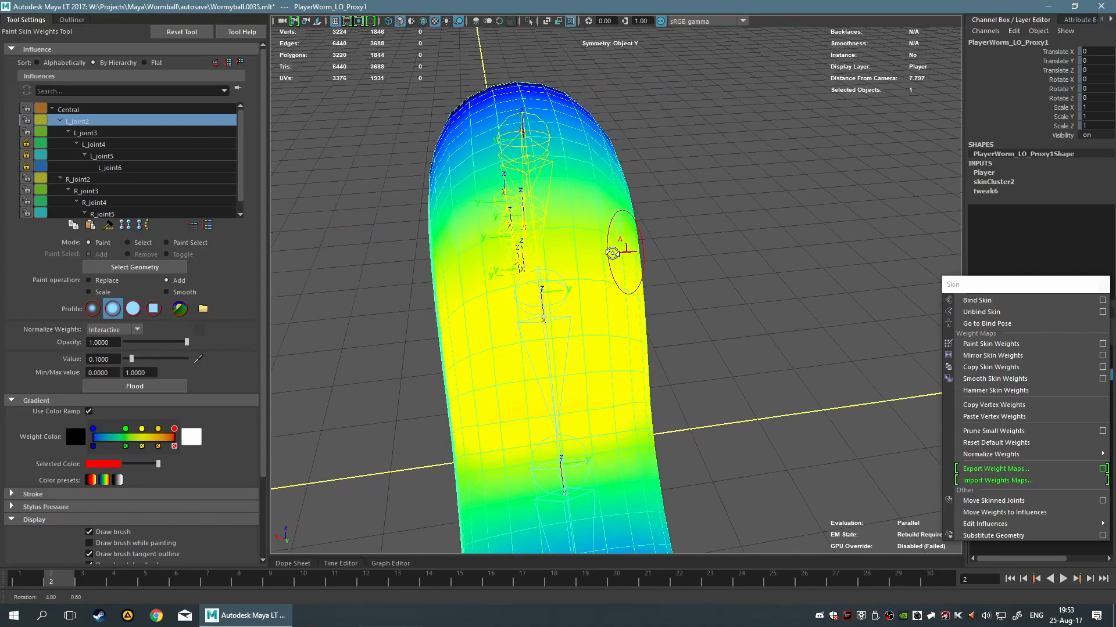
pyautogui.moveTo(466, 249)
pyautogui.keyDown('shift'); pyautogui.mouseDown()
pyautogui.moveTo(646, 218)
pyautogui.moveTo(464, 200)
pyautogui.moveTo(633, 181)
pyautogui.mouseUp(); pyautogui.keyUp('shift')
# Examine the L_joint2 weights and the arch's shape from behind, from above and from both sides.
pyautogui.moveTo(721, 196)
pyautogui.keyDown('alt'); pyautogui.mouseDown()
pyautogui.moveTo(924, 197)
pyautogui.moveTo(923, 177)
pyautogui.mouseUp(); pyautogui.keyUp('alt')
pyautogui.keyDown('alt'); pyautogui.moveTo(755, 278); pyautogui.dragTo(645, 255); pyautogui.keyUp('alt')
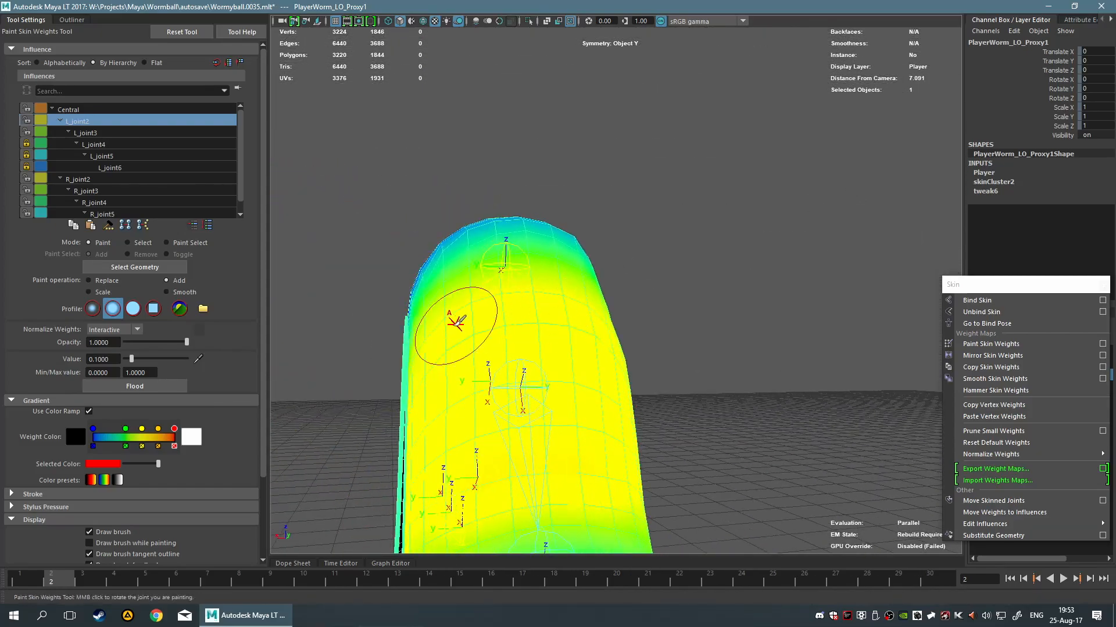
pyautogui.moveTo(726, 311)
pyautogui.keyDown('alt'); pyautogui.mouseDown()
pyautogui.moveTo(778, 307)
pyautogui.moveTo(692, 321)
pyautogui.mouseUp(); pyautogui.keyUp('alt')
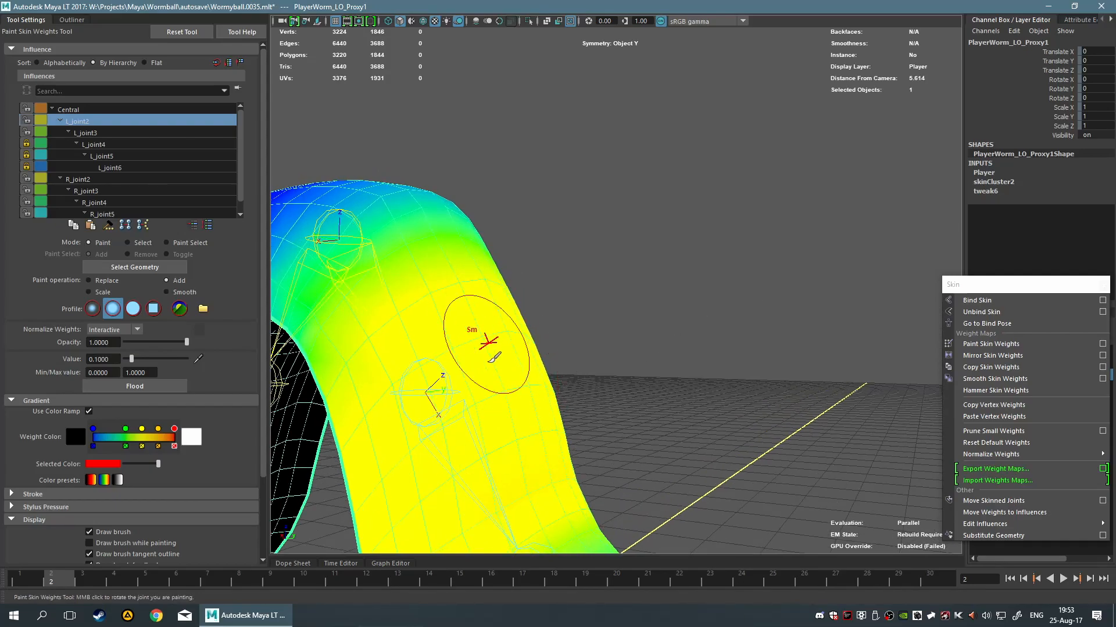
pyautogui.moveTo(566, 297)
pyautogui.keyDown('alt'); pyautogui.mouseDown()
pyautogui.moveTo(605, 308)
pyautogui.moveTo(510, 233)
pyautogui.mouseUp(); pyautogui.keyUp('alt')
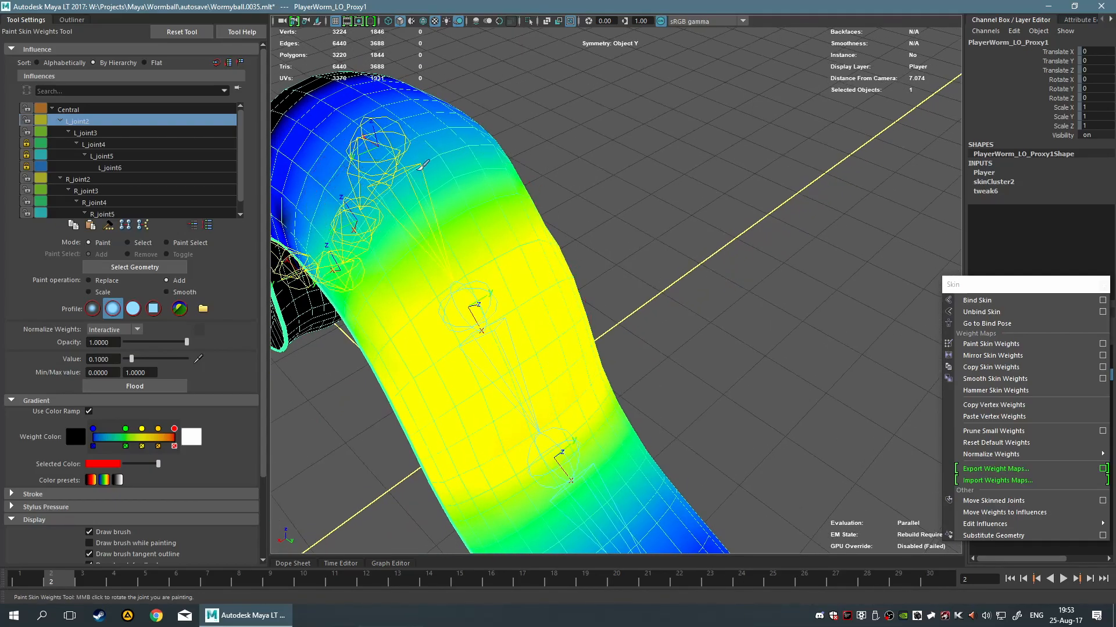
pyautogui.keyDown('alt'); pyautogui.moveTo(465, 158); pyautogui.dragTo(685, 231); pyautogui.keyUp('alt')
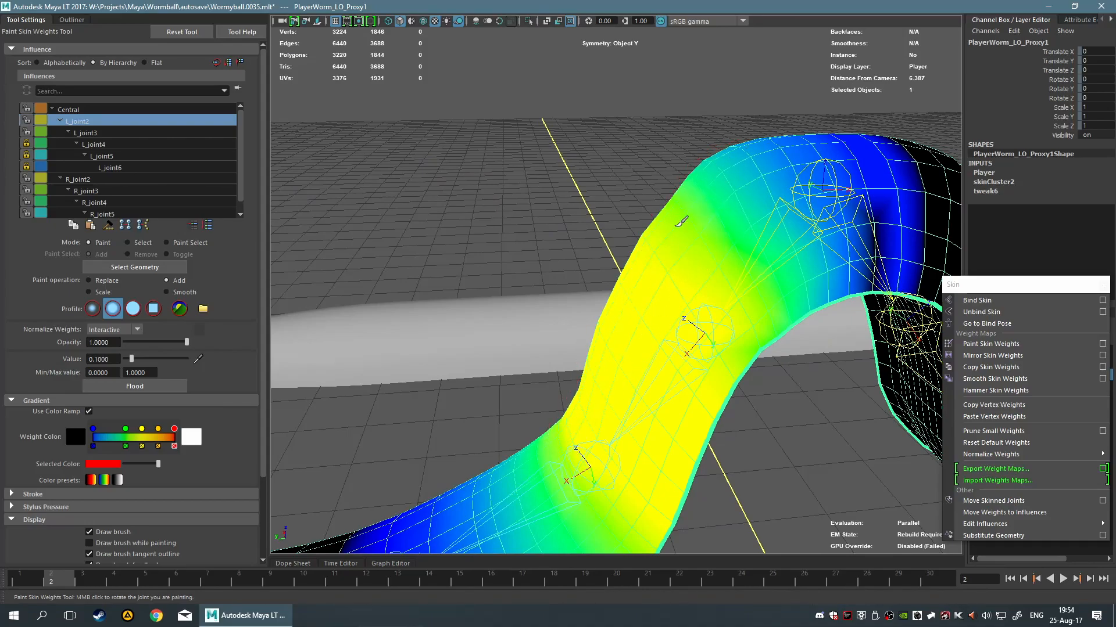
pyautogui.keyDown('alt'); pyautogui.moveTo(721, 201); pyautogui.dragTo(967, 183); pyautogui.keyUp('alt')
pyautogui.keyDown('alt'); pyautogui.moveTo(967, 183); pyautogui.dragTo(577, 290, button='right'); pyautogui.keyUp('alt')
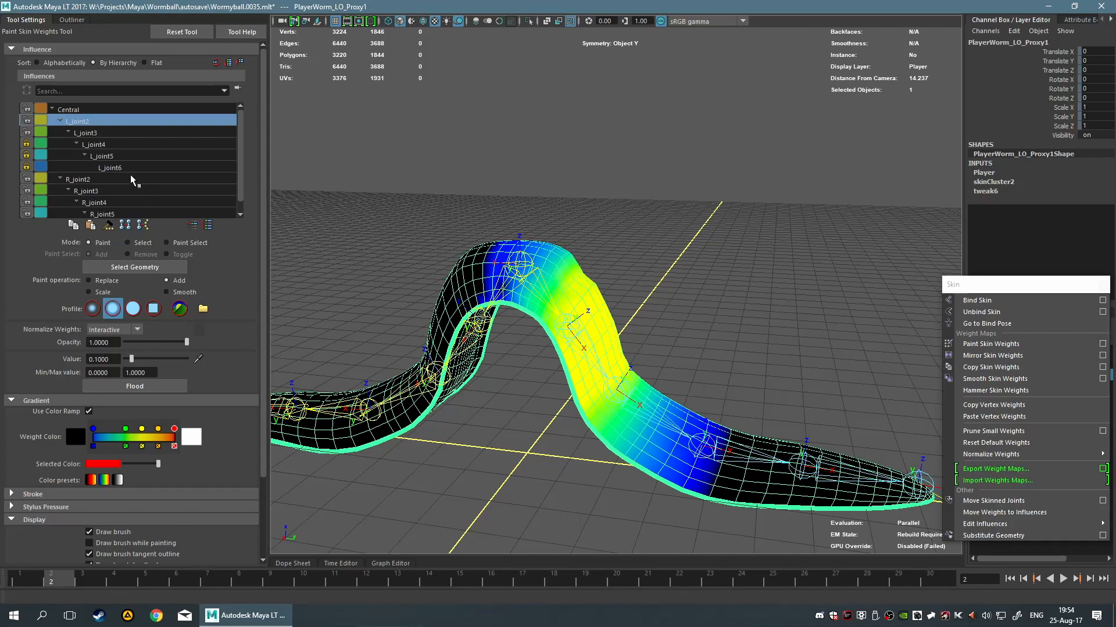
# Display the Central joint's weights and examine how they fall off over the arch's crest and slopes.
pyautogui.click(81, 109)
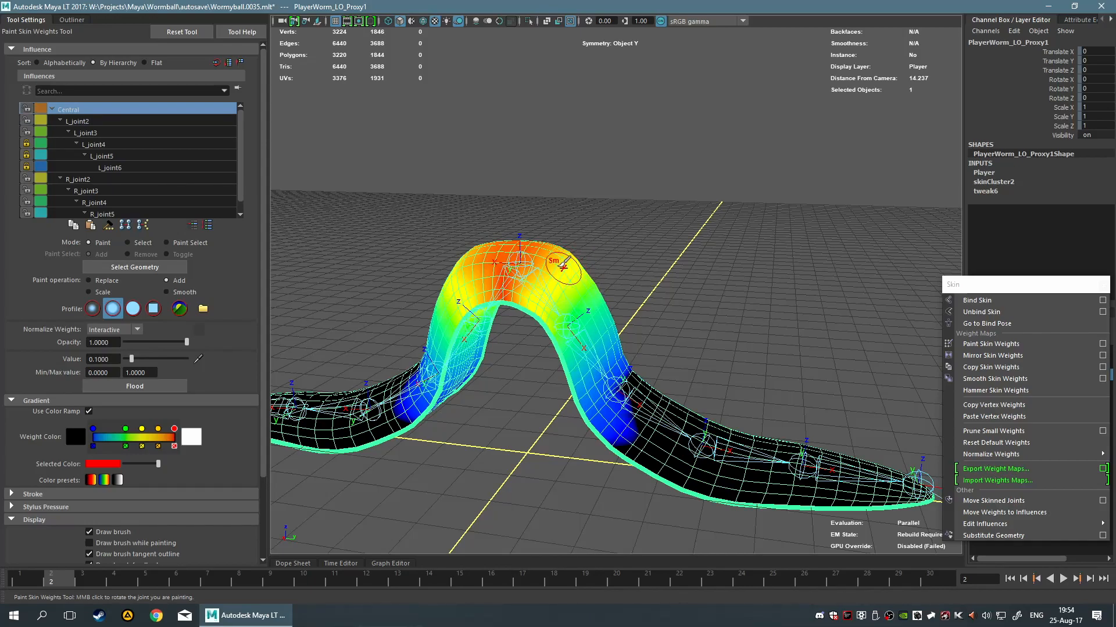
pyautogui.moveTo(564, 266)
pyautogui.keyDown('alt'); pyautogui.mouseDown()
pyautogui.moveTo(622, 286)
pyautogui.moveTo(569, 283)
pyautogui.mouseUp(); pyautogui.keyUp('alt')
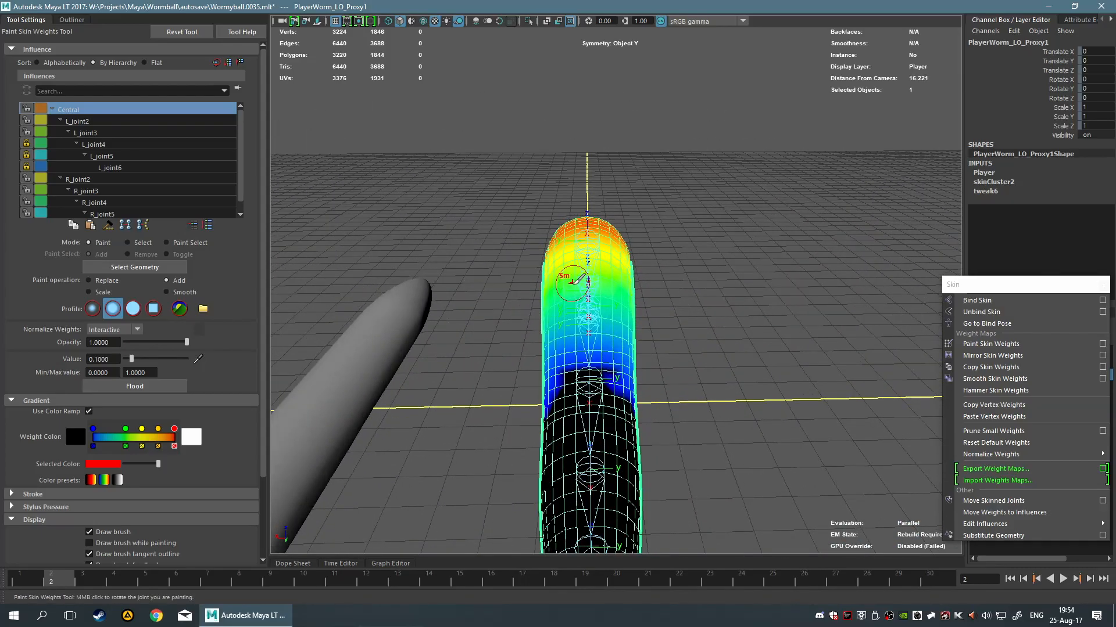
pyautogui.moveTo(694, 294)
pyautogui.keyDown('alt'); pyautogui.mouseDown()
pyautogui.moveTo(779, 291)
pyautogui.moveTo(614, 256)
pyautogui.mouseUp(); pyautogui.keyUp('alt')
pyautogui.scroll(6, 779, 291)
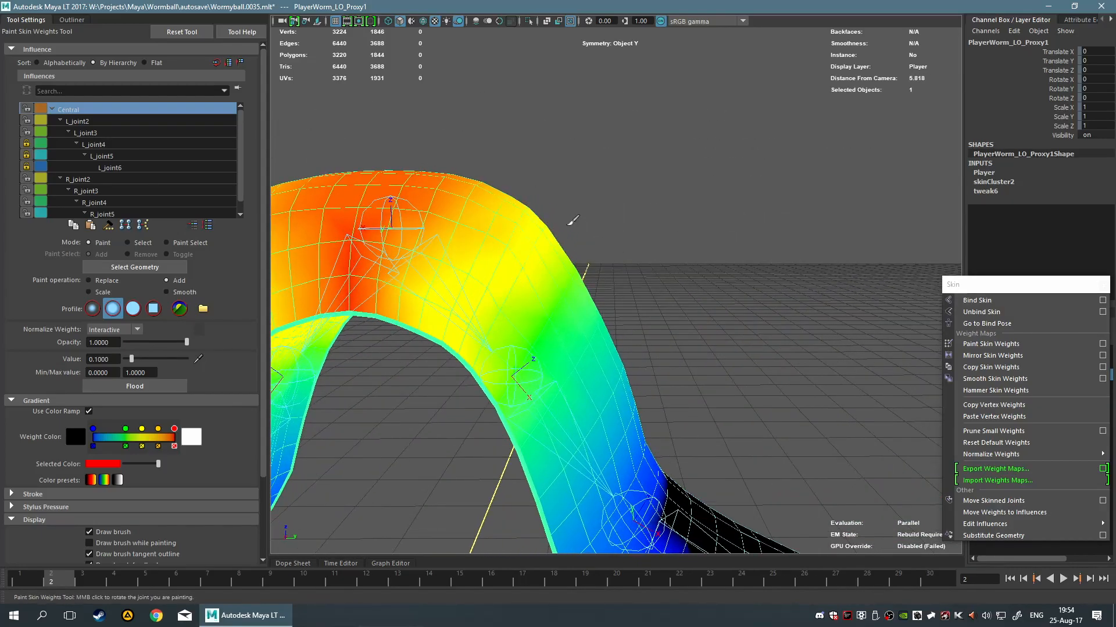
pyautogui.keyDown('alt'); pyautogui.moveTo(817, 251); pyautogui.dragTo(678, 256); pyautogui.keyUp('alt')
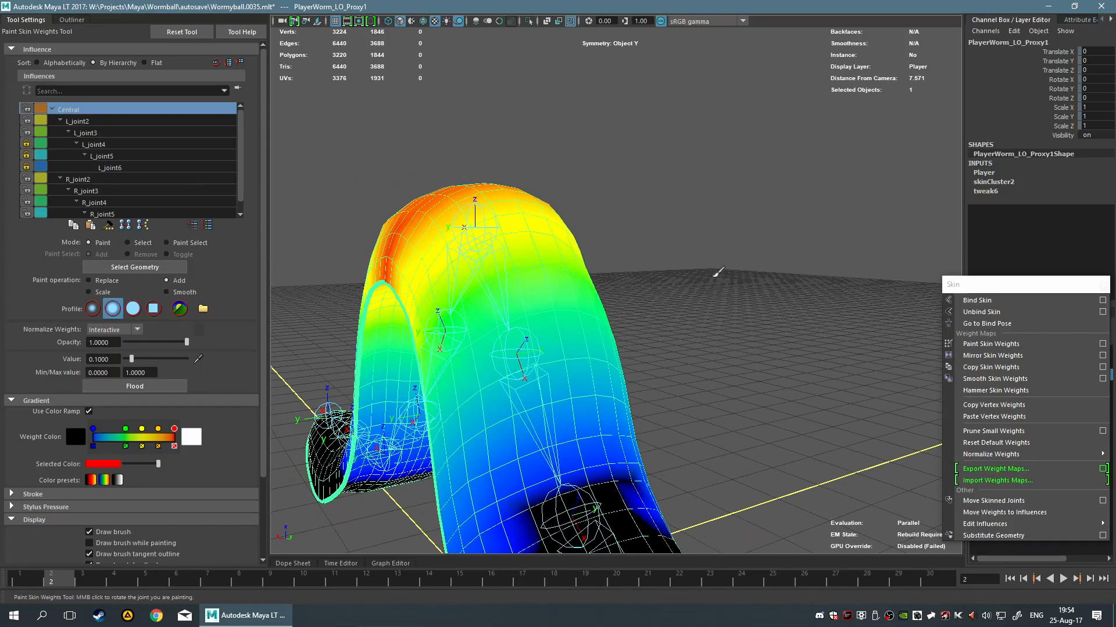
pyautogui.keyDown('alt'); pyautogui.moveTo(789, 316); pyautogui.dragTo(896, 320); pyautogui.keyUp('alt')
pyautogui.moveTo(706, 342)
pyautogui.keyDown('alt'); pyautogui.mouseDown()
pyautogui.moveTo(836, 354)
pyautogui.moveTo(601, 273)
pyautogui.mouseUp(); pyautogui.keyUp('alt')
pyautogui.moveTo(575, 291)
pyautogui.mouseDown(button='right')
pyautogui.moveTo(544, 282)
pyautogui.moveTo(669, 292)
pyautogui.mouseUp(button='right')
pyautogui.keyDown('alt'); pyautogui.moveTo(668, 292); pyautogui.dragTo(709, 312); pyautogui.keyUp('alt')
pyautogui.scroll(-2, 717, 284)
# Leave weight painting and switch the refined proxy to vertex selection around the arch's upper slope.
pyautogui.moveTo(547, 277); pyautogui.dragTo(547, 278)
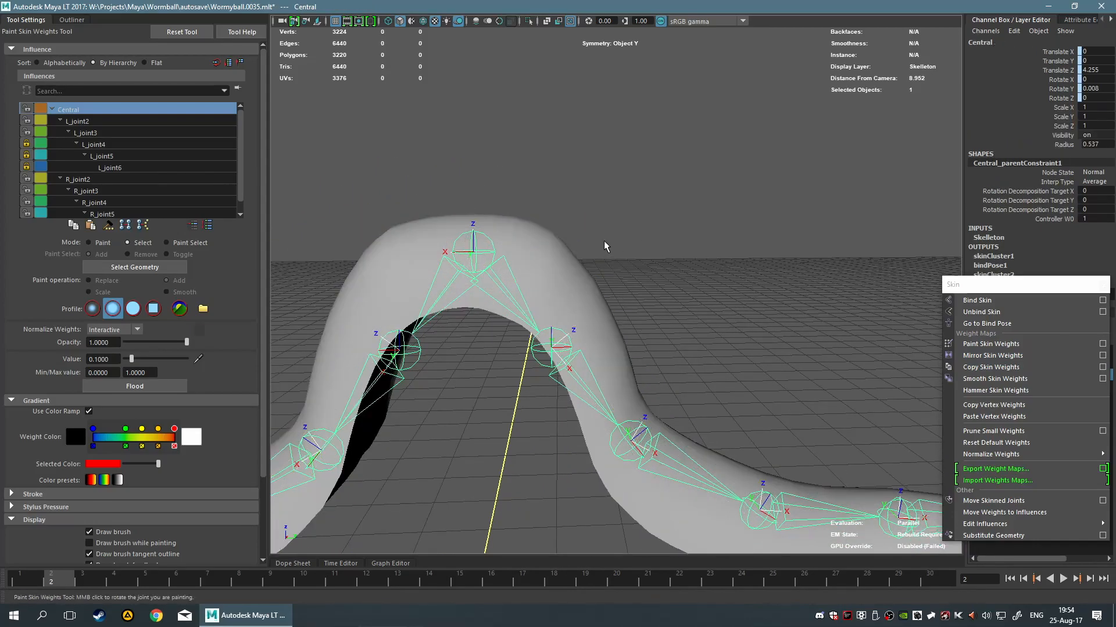
pyautogui.click(565, 266)
pyautogui.press('F9')
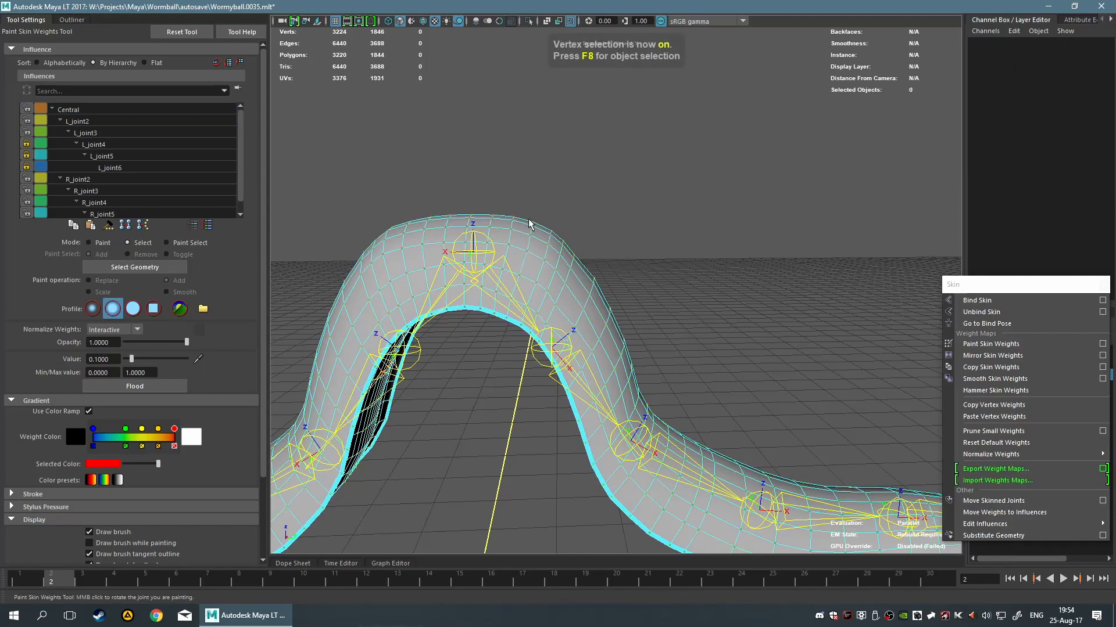
pyautogui.scroll(3, 562, 282)
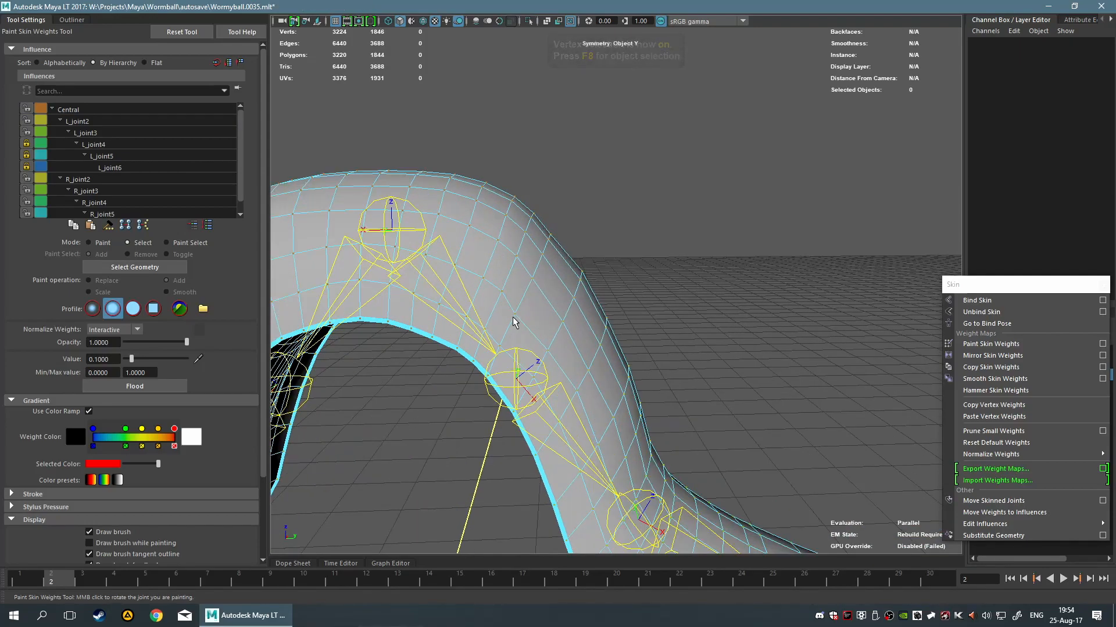
# Try selecting the vertex loop across the arch's upper slope, and clear the selection.
pyautogui.click(505, 298)
pyautogui.press('F9')
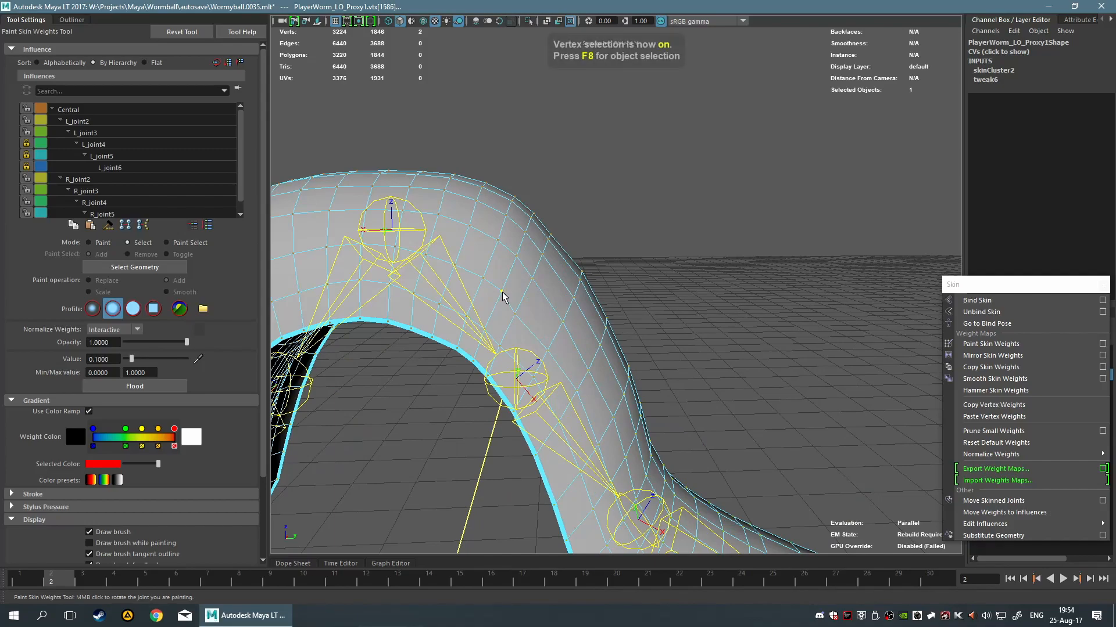
pyautogui.keyDown('shift'); pyautogui.click(515, 256); pyautogui.keyUp('shift')
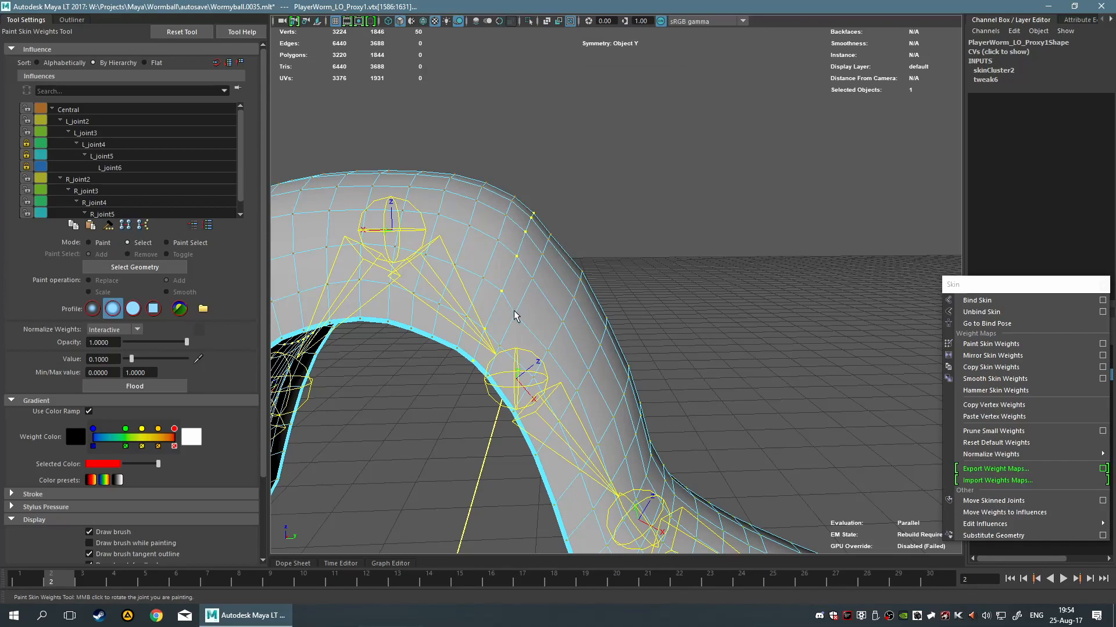
pyautogui.scroll(-3, 406, 381)
pyautogui.click(471, 396)
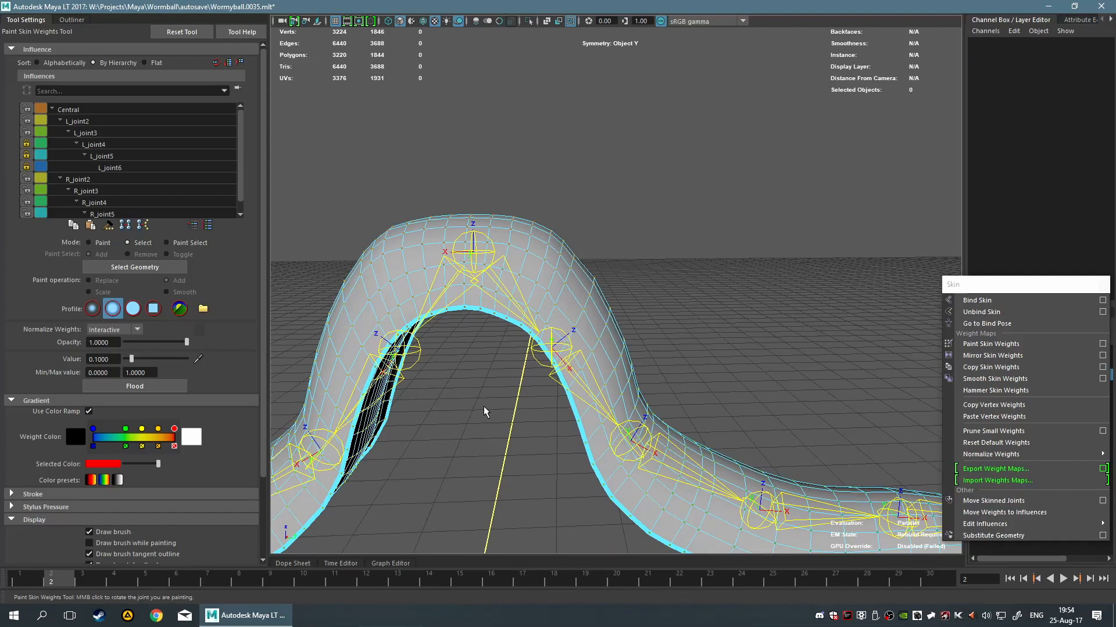
# Activate the Select tool for the proxy's vertices and turn symmetry off.
pyautogui.press('q')
pyautogui.moveTo(730, 310)
pyautogui.mouseDown()
pyautogui.moveTo(741, 202)
pyautogui.moveTo(726, 140)
pyautogui.mouseUp()
pyautogui.scroll(5, 568, 278)
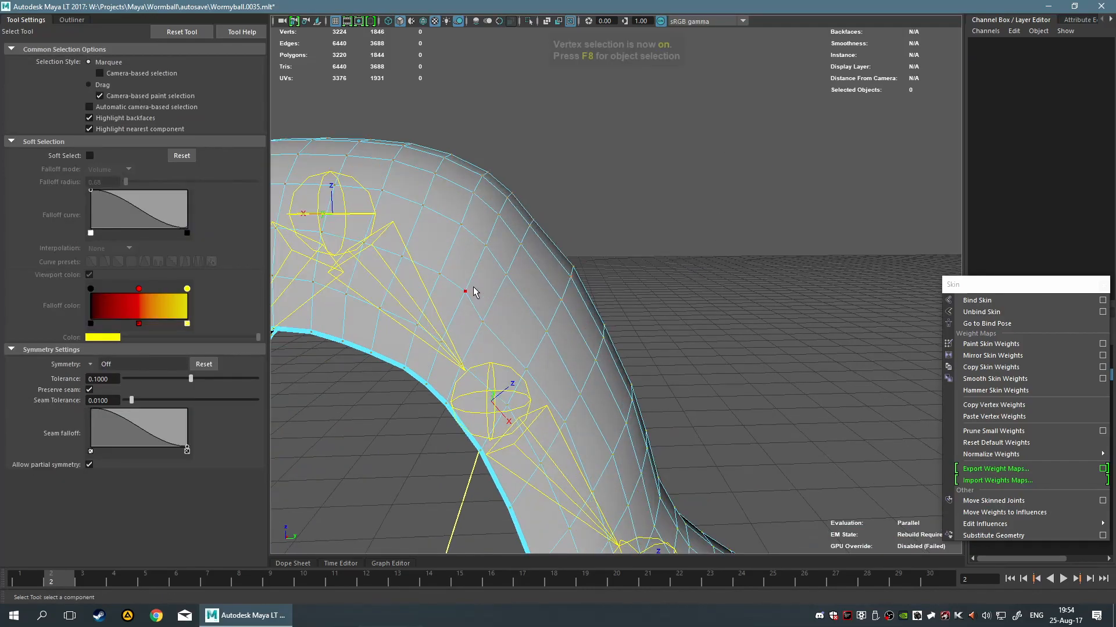
# Select three neighbouring vertex loops around the arch's upper slope and return to the Paint Skin Weights tool.
pyautogui.click(471, 287)
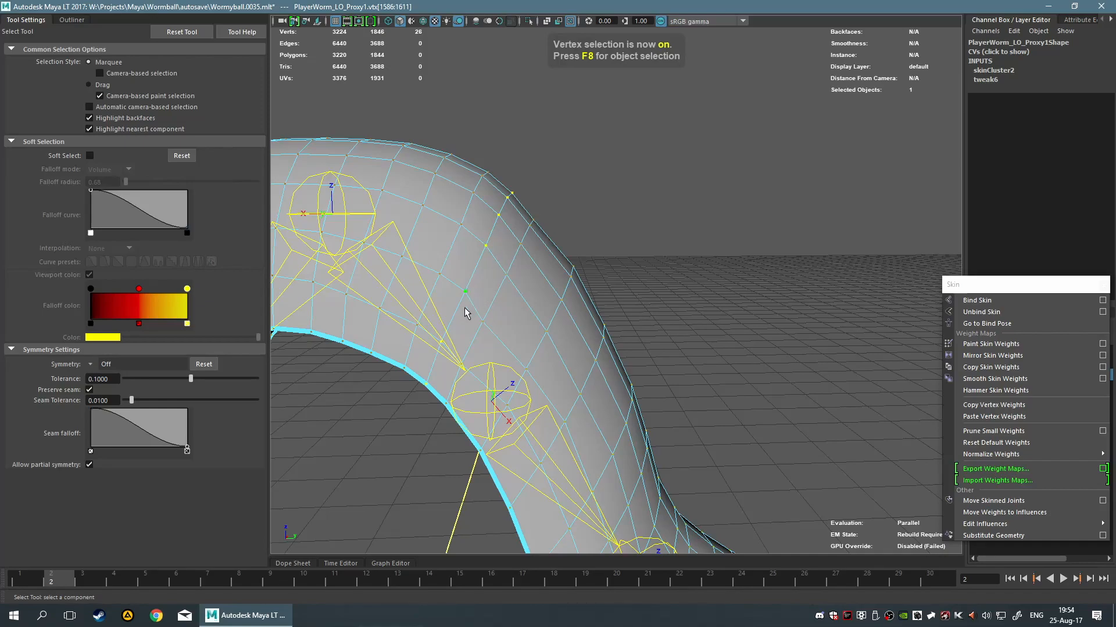
pyautogui.keyDown('shift'); pyautogui.click(462, 226); pyautogui.keyUp('shift')
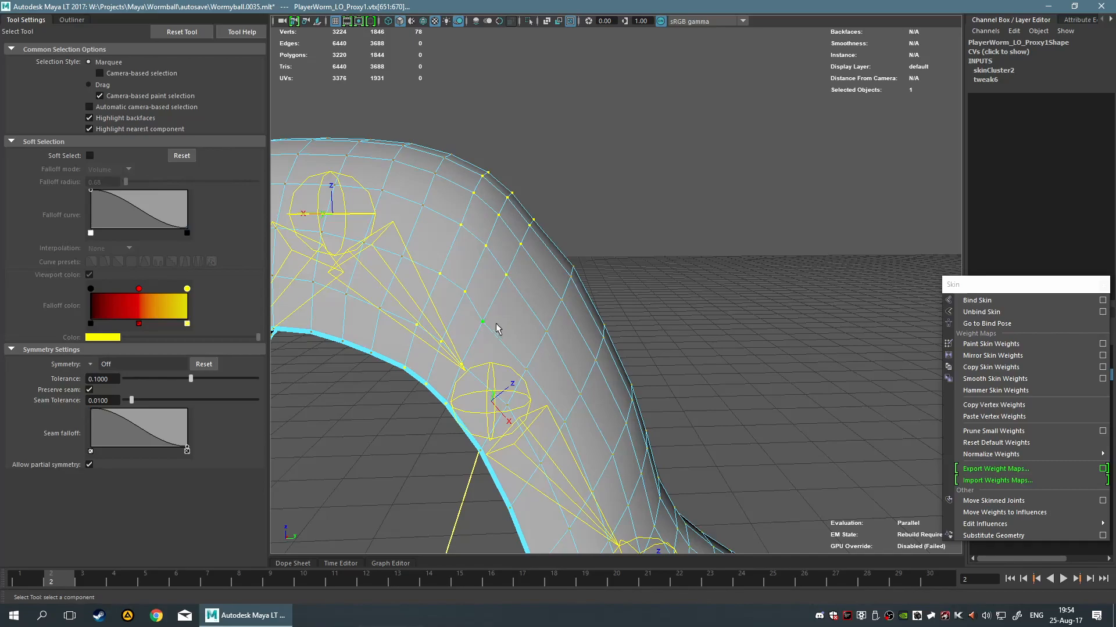
pyautogui.press('y')
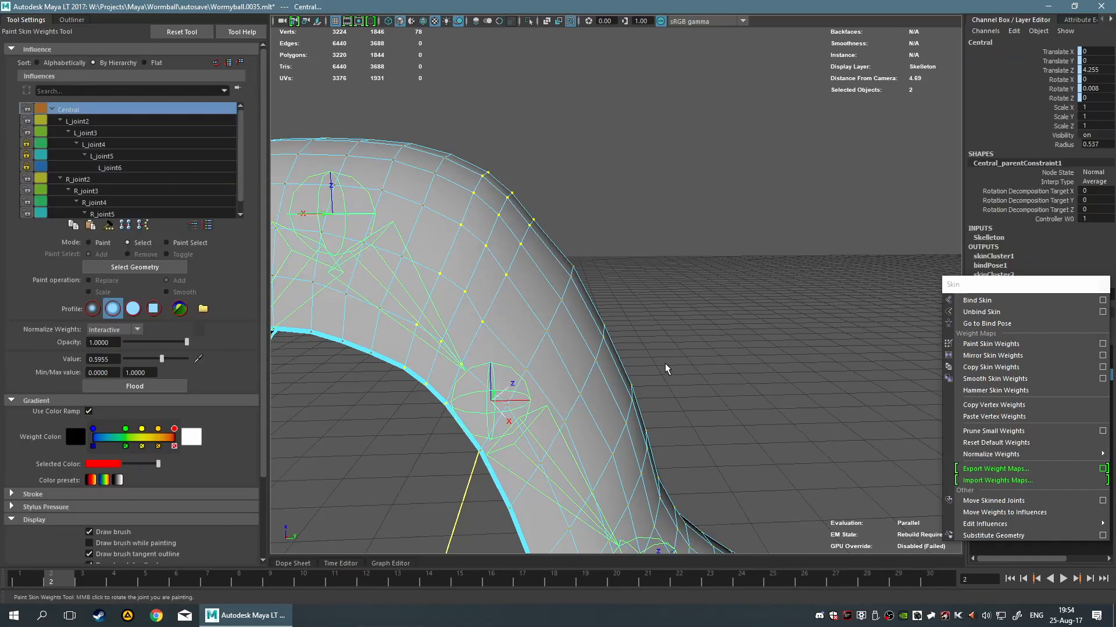
# Open the Smooth Skin Weights options and reset them to their default settings.
pyautogui.click(1102, 379)
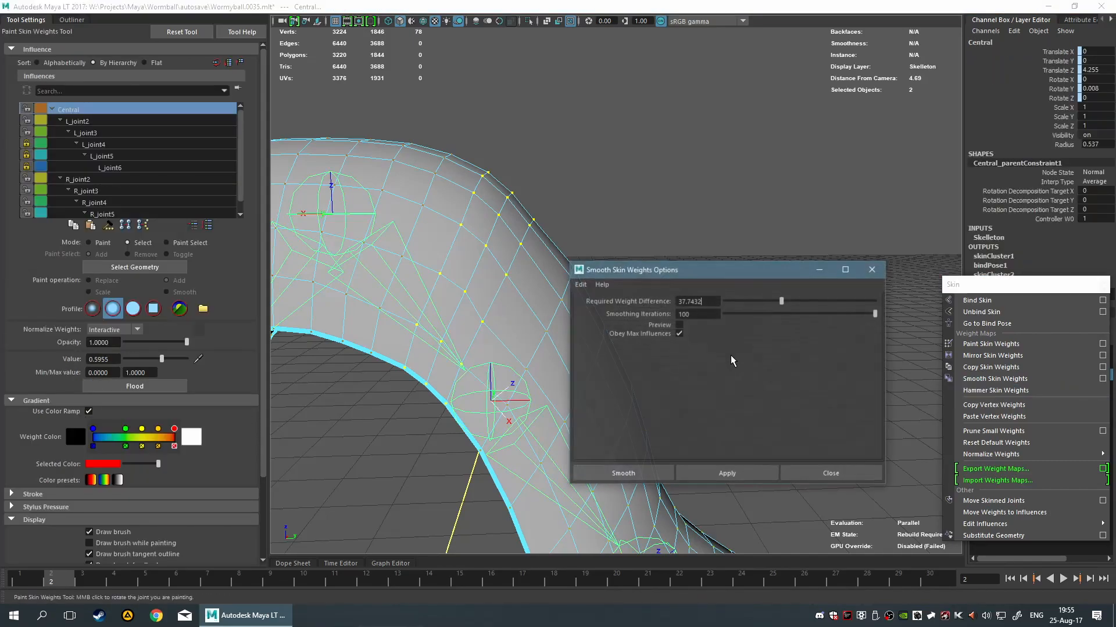
pyautogui.click(580, 284)
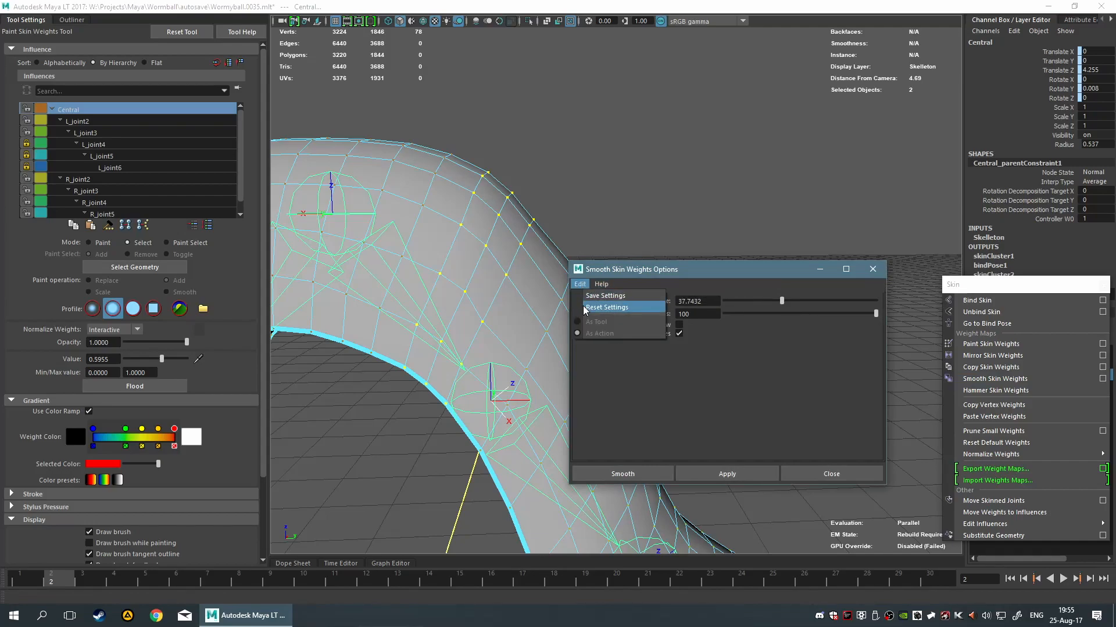
pyautogui.click(584, 307)
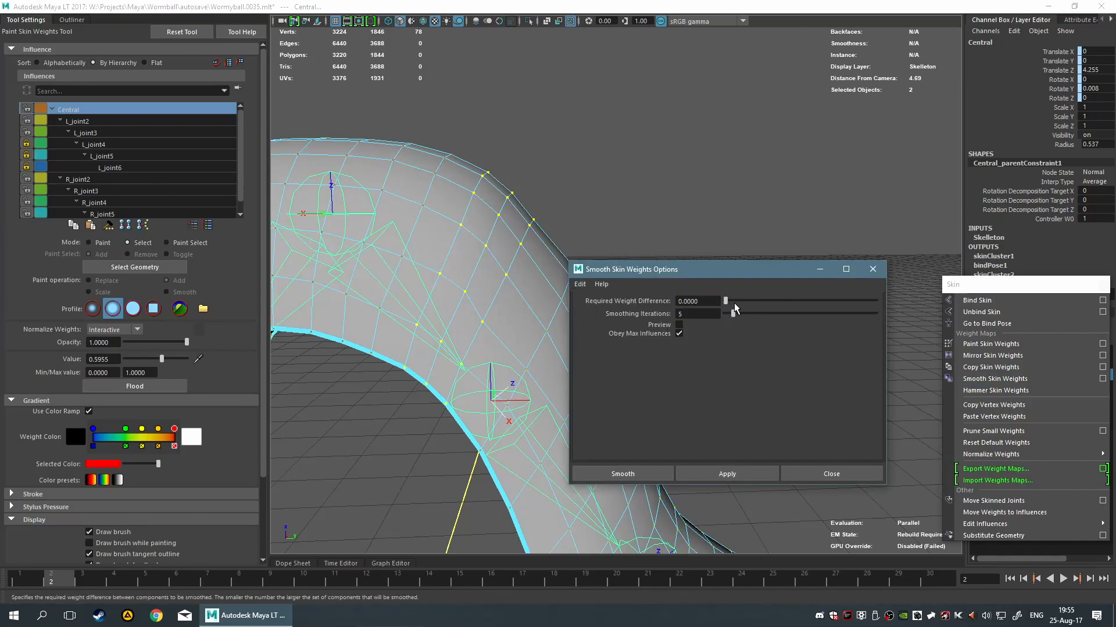
# Apply Smooth Skin Weights repeatedly to the selected vertex loops, trying a slight and a much higher required weight difference.
pyautogui.moveTo(731, 304); pyautogui.dragTo(733, 302)
pyautogui.click(716, 476)
pyautogui.moveTo(733, 302); pyautogui.dragTo(846, 298)
pyautogui.click(733, 472)
pyautogui.click(735, 472)
pyautogui.click(713, 469)
# Smooth the selected loops' skin weights with 100 smoothing iterations and a required weight difference of about 0.78.
pyautogui.moveTo(726, 301); pyautogui.dragTo(877, 314)
pyautogui.moveTo(731, 301); pyautogui.dragTo(726, 305)
pyautogui.click(725, 472)
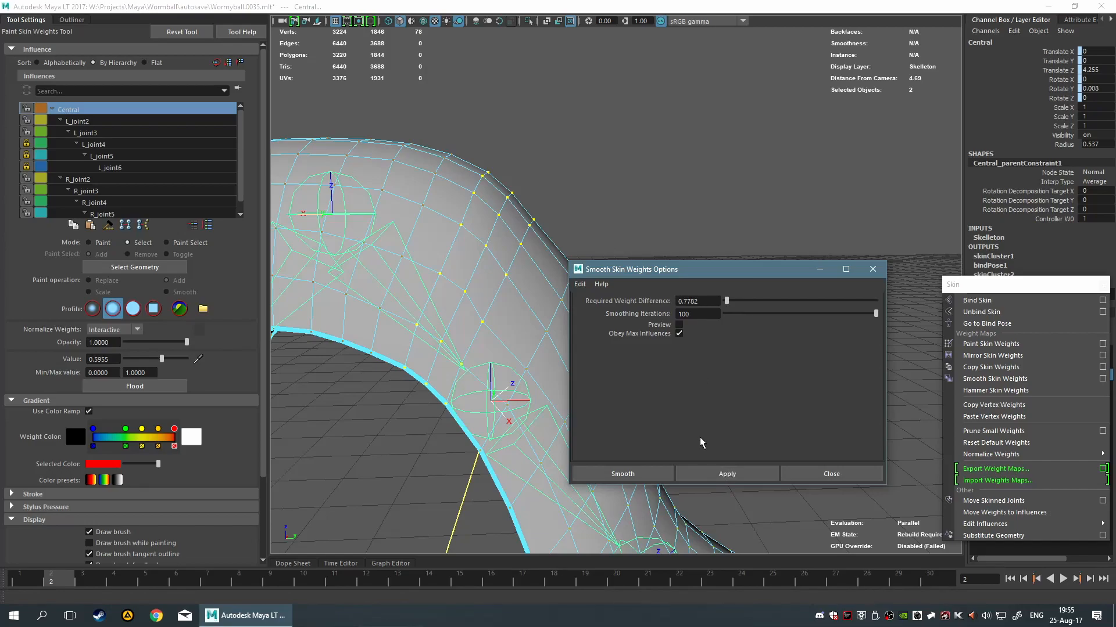
# Smooth the selected vertices' skin weights with required weight difference 0.3891, then retry with higher differences up to 100 and Preview enabled.
pyautogui.moveTo(728, 297); pyautogui.dragTo(725, 304)
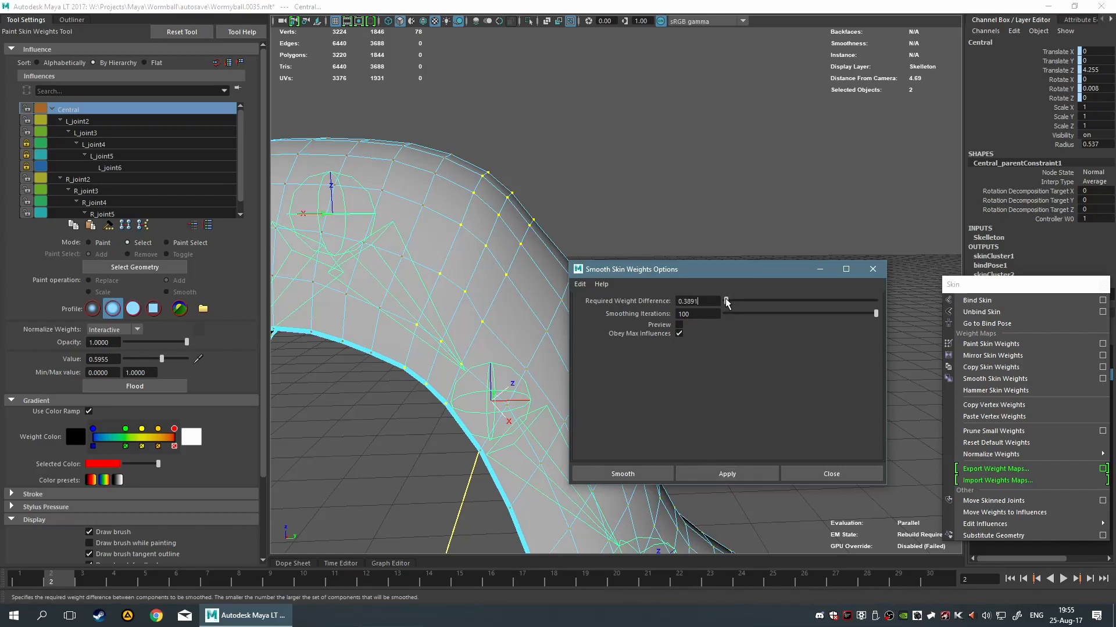
pyautogui.click(726, 474)
pyautogui.moveTo(516, 426)
pyautogui.keyDown('alt'); pyautogui.mouseDown(button='right')
pyautogui.moveTo(480, 434)
pyautogui.moveTo(507, 424)
pyautogui.mouseUp(button='right'); pyautogui.keyUp('alt')
pyautogui.keyDown('alt'); pyautogui.moveTo(425, 444); pyautogui.dragTo(447, 452); pyautogui.keyUp('alt')
pyautogui.click(758, 301)
pyautogui.click(729, 474)
pyautogui.click(852, 301)
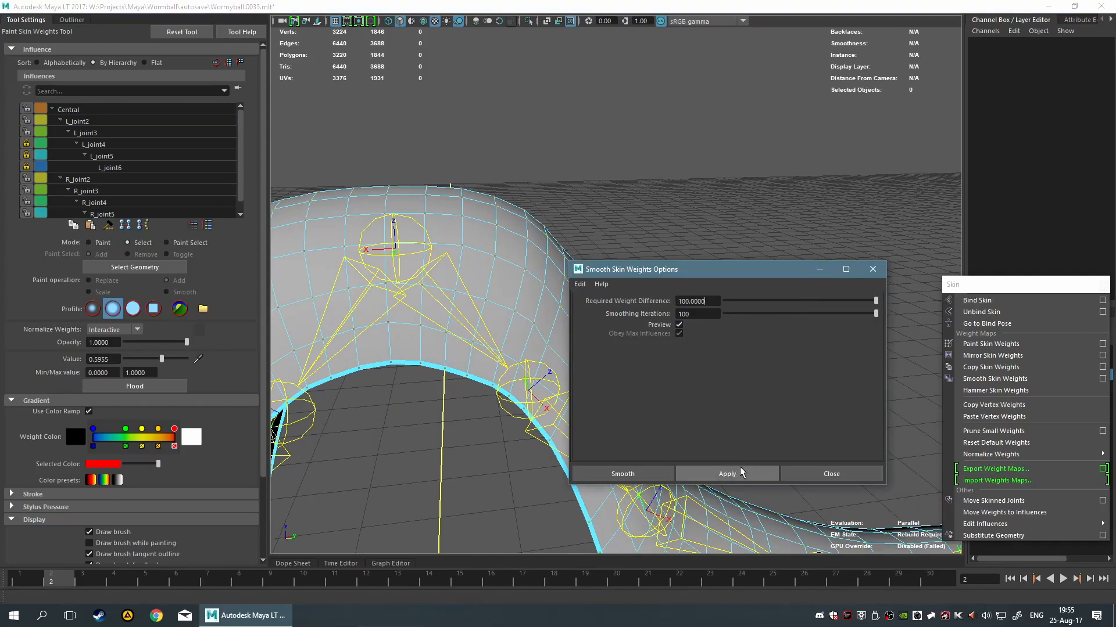
# Make Central the active influence and close the Smooth Skin Weights options.
pyautogui.keyDown('alt'); pyautogui.moveTo(877, 205); pyautogui.dragTo(814, 137, button='middle'); pyautogui.keyUp('alt')
pyautogui.keyDown('alt'); pyautogui.moveTo(814, 137); pyautogui.dragTo(688, 176, button='right'); pyautogui.keyUp('alt')
pyautogui.click(89, 114)
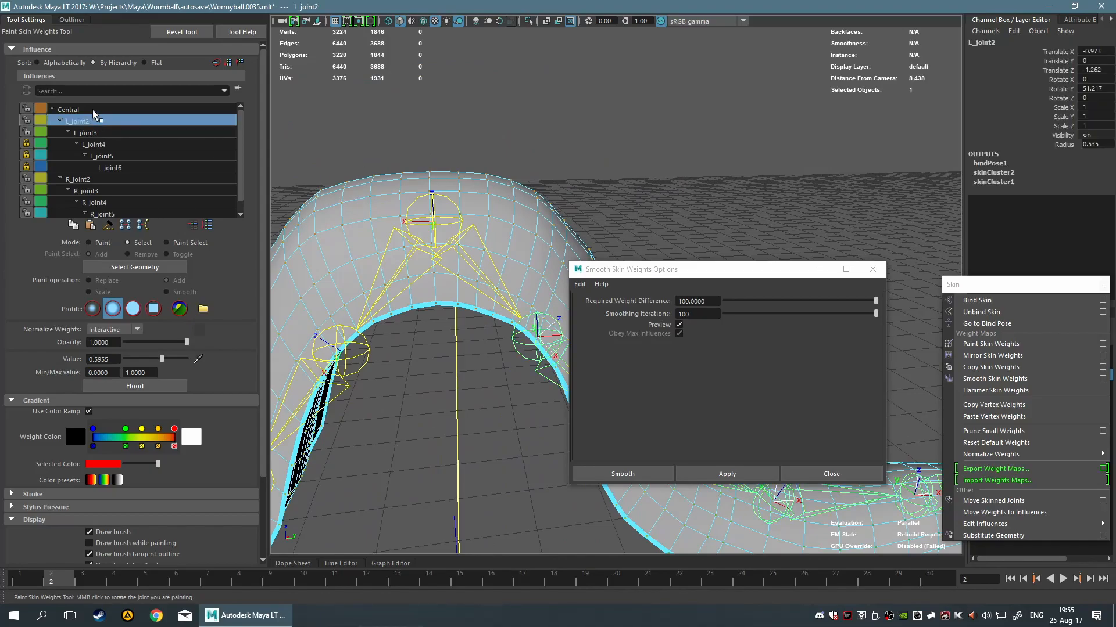
pyautogui.click(92, 110)
pyautogui.click(839, 480)
# Select the vertices on the outer bend beside the Central joint in vertex mode, keeping Central as the active influence.
pyautogui.scroll(5, 542, 339)
pyautogui.scroll(-6, 481, 294)
pyautogui.keyDown('alt'); pyautogui.moveTo(598, 309); pyautogui.dragTo(594, 276); pyautogui.keyUp('alt')
pyautogui.press('F9')
pyautogui.scroll(5, 613, 211)
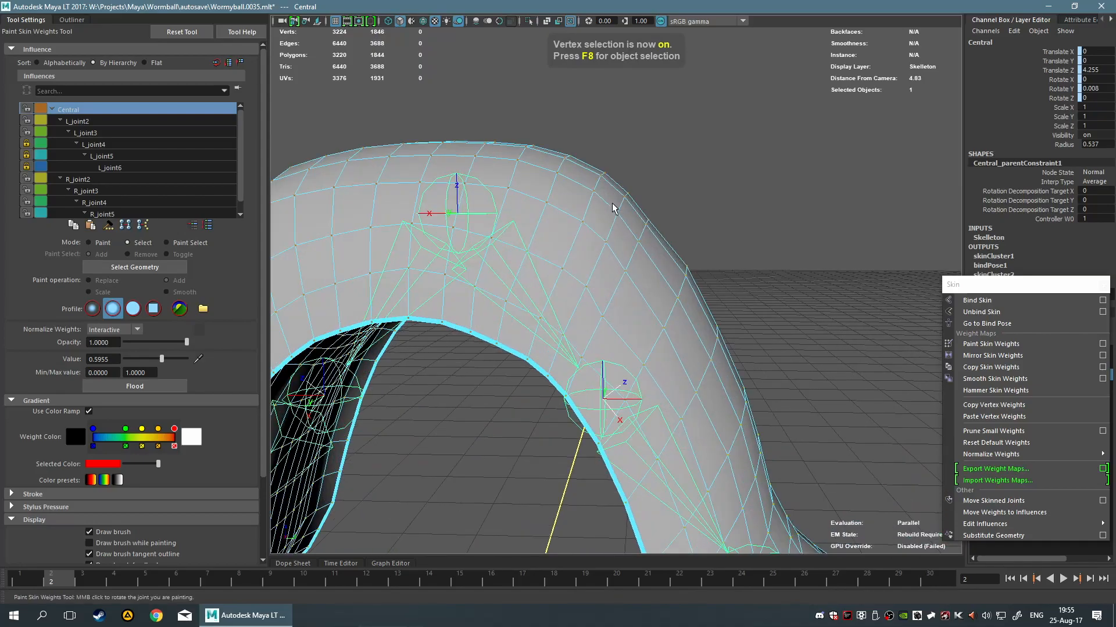
pyautogui.moveTo(570, 152); pyautogui.dragTo(704, 280)
pyautogui.keyDown('alt'); pyautogui.moveTo(766, 254); pyautogui.dragTo(607, 310); pyautogui.keyUp('alt')
pyautogui.click(96, 110)
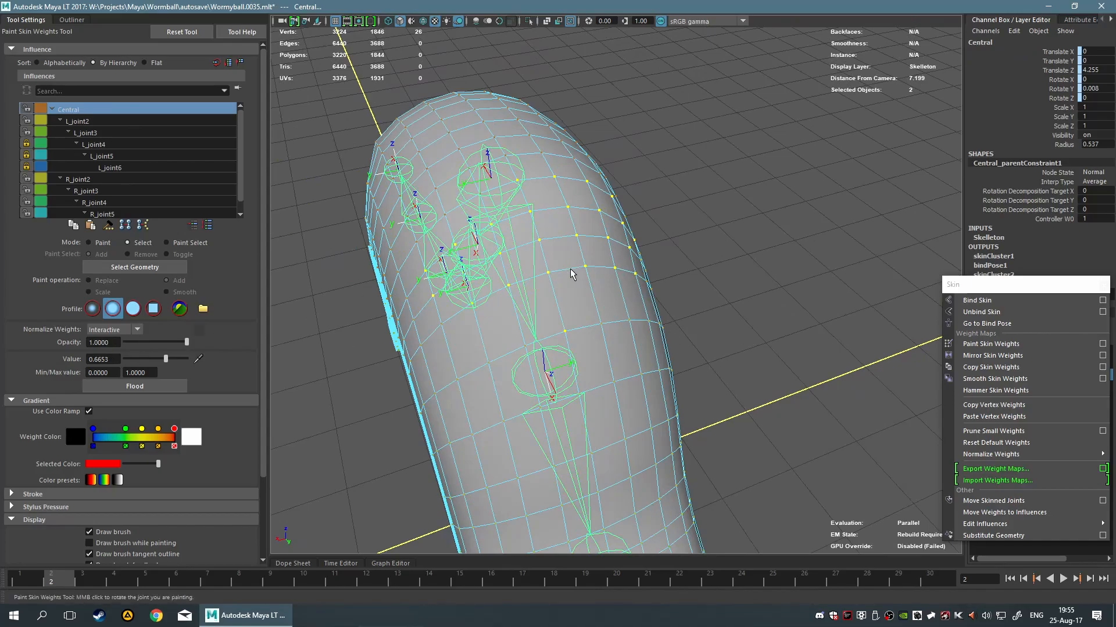
# Switch to Paint mode with L_joint2 as the influence and smooth its weights on the selected bend vertices.
pyautogui.moveTo(545, 279); pyautogui.dragTo(527, 272, button='right')
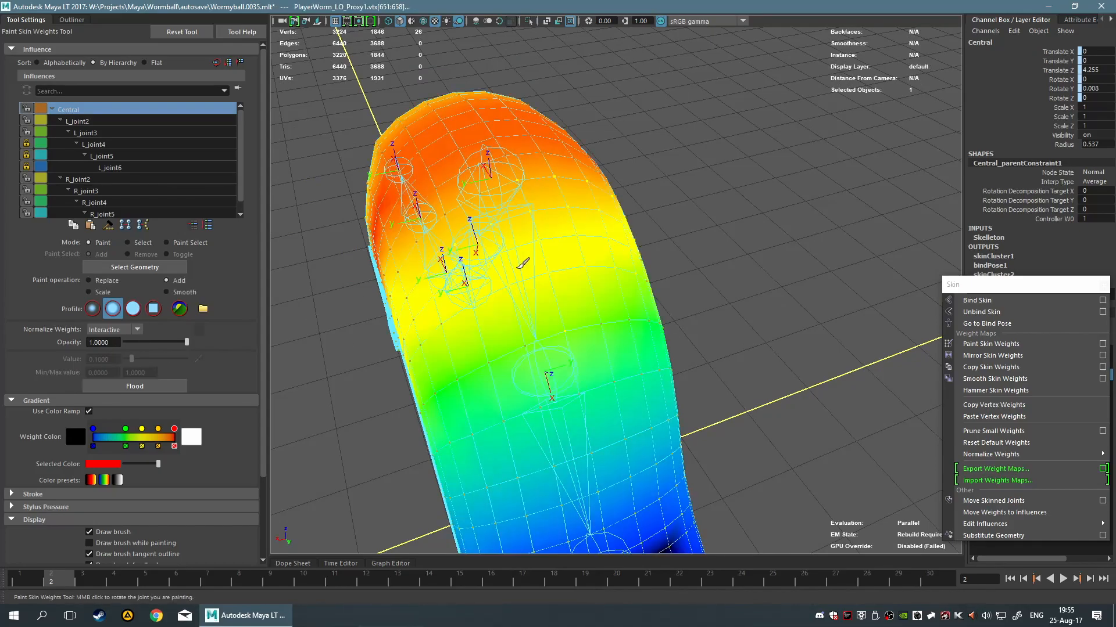
pyautogui.moveTo(536, 268)
pyautogui.keyDown('alt'); pyautogui.mouseDown()
pyautogui.moveTo(625, 249)
pyautogui.moveTo(608, 217)
pyautogui.moveTo(575, 323)
pyautogui.moveTo(523, 343)
pyautogui.mouseUp(); pyautogui.keyUp('alt')
pyautogui.click(95, 122)
pyautogui.moveTo(749, 259)
pyautogui.keyDown('alt'); pyautogui.mouseDown()
pyautogui.moveTo(635, 252)
pyautogui.moveTo(813, 278)
pyautogui.moveTo(585, 249)
pyautogui.mouseUp(); pyautogui.keyUp('alt')
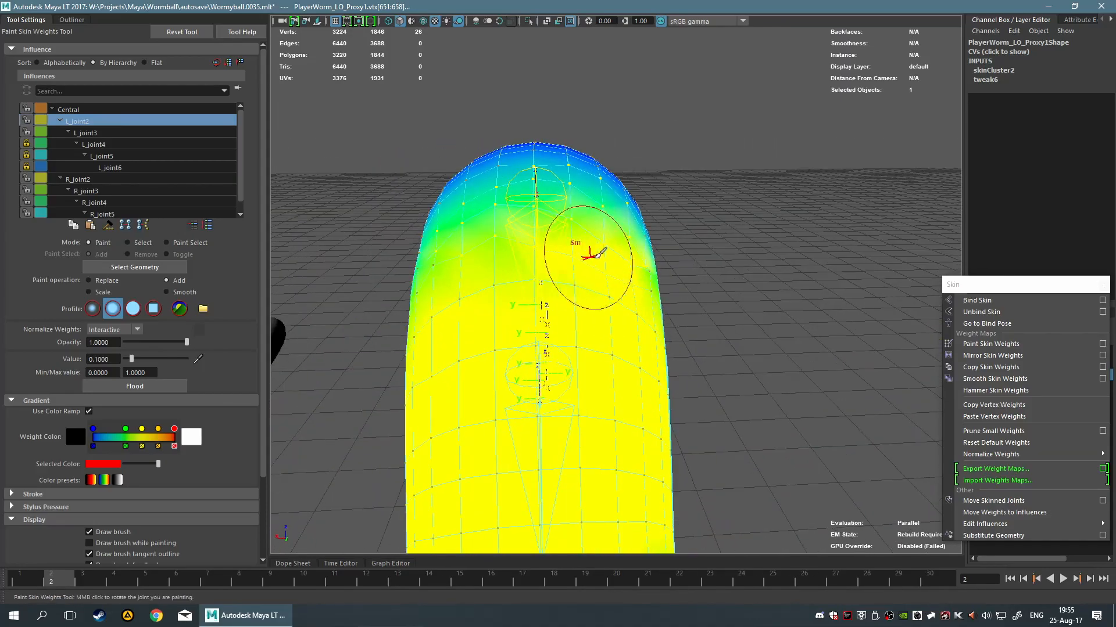
pyautogui.keyDown('alt'); pyautogui.moveTo(713, 254); pyautogui.dragTo(536, 249); pyautogui.keyUp('alt')
pyautogui.moveTo(668, 262)
pyautogui.keyDown('alt'); pyautogui.mouseDown()
pyautogui.moveTo(604, 206)
pyautogui.moveTo(620, 203)
pyautogui.mouseUp(); pyautogui.keyUp('alt')
pyautogui.moveTo(494, 196)
pyautogui.mouseDown()
pyautogui.moveTo(410, 215)
pyautogui.moveTo(592, 249)
pyautogui.mouseUp()
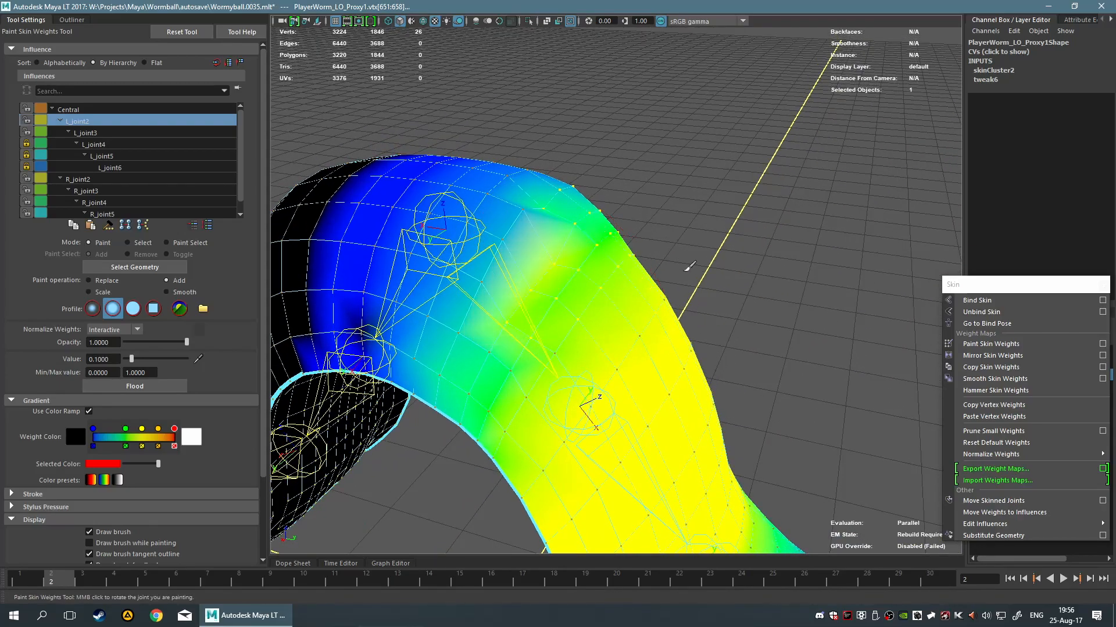
# Clear the vertex selection and return the worm mesh to Paint mode for the L_joint2 weights.
pyautogui.moveTo(525, 281); pyautogui.dragTo(611, 343, button='right')
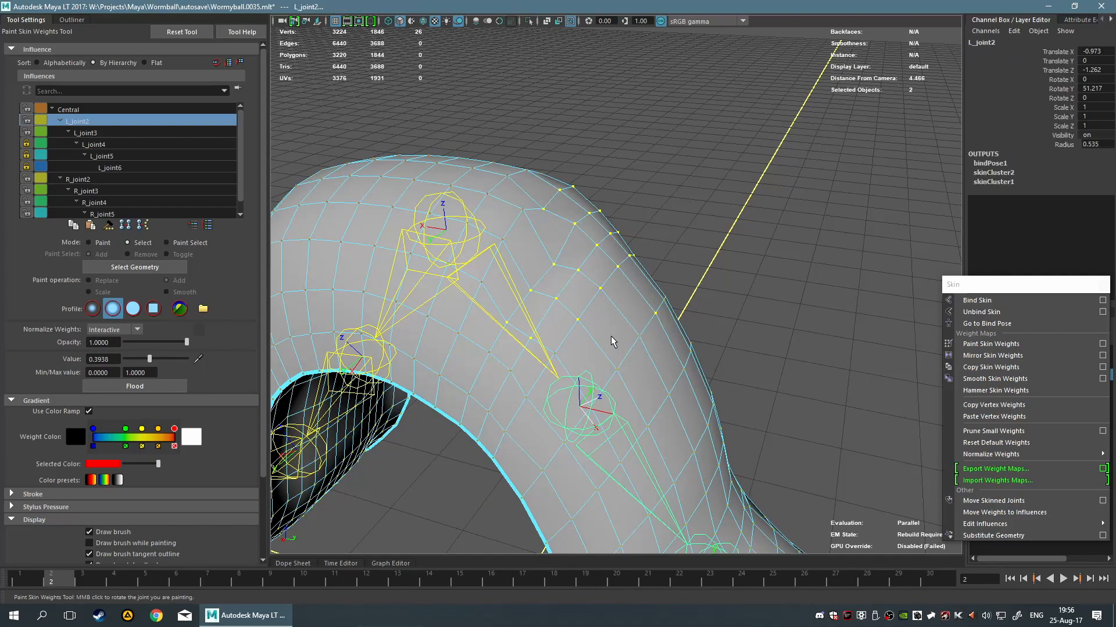
pyautogui.click(775, 228)
pyautogui.moveTo(553, 255)
pyautogui.mouseDown(button='right')
pyautogui.moveTo(512, 251)
pyautogui.moveTo(520, 270)
pyautogui.mouseUp(button='right')
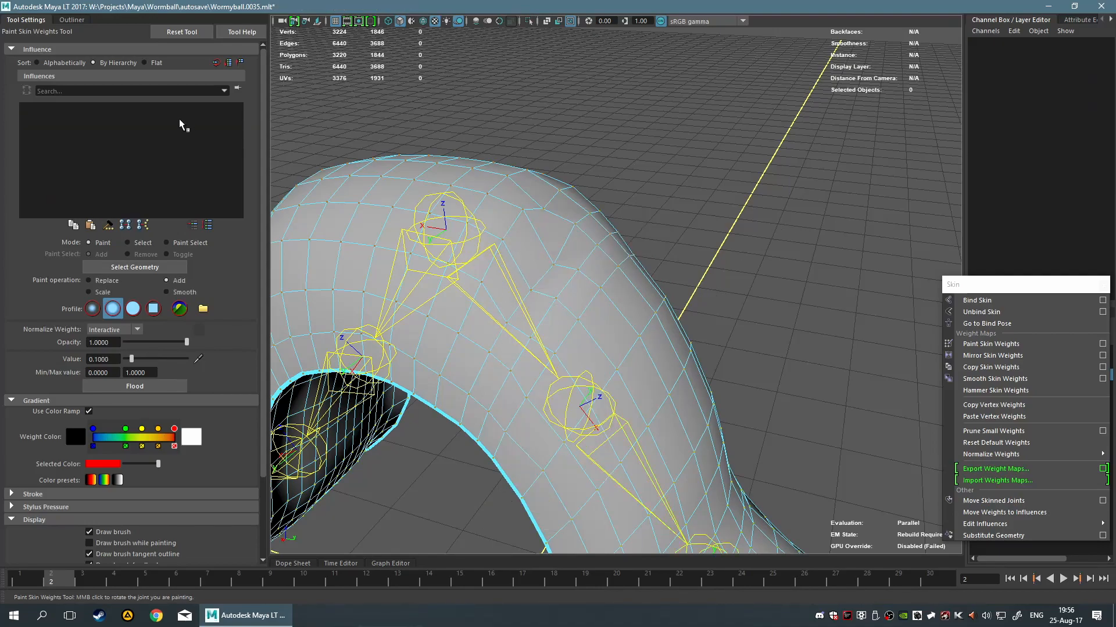
pyautogui.click(569, 262)
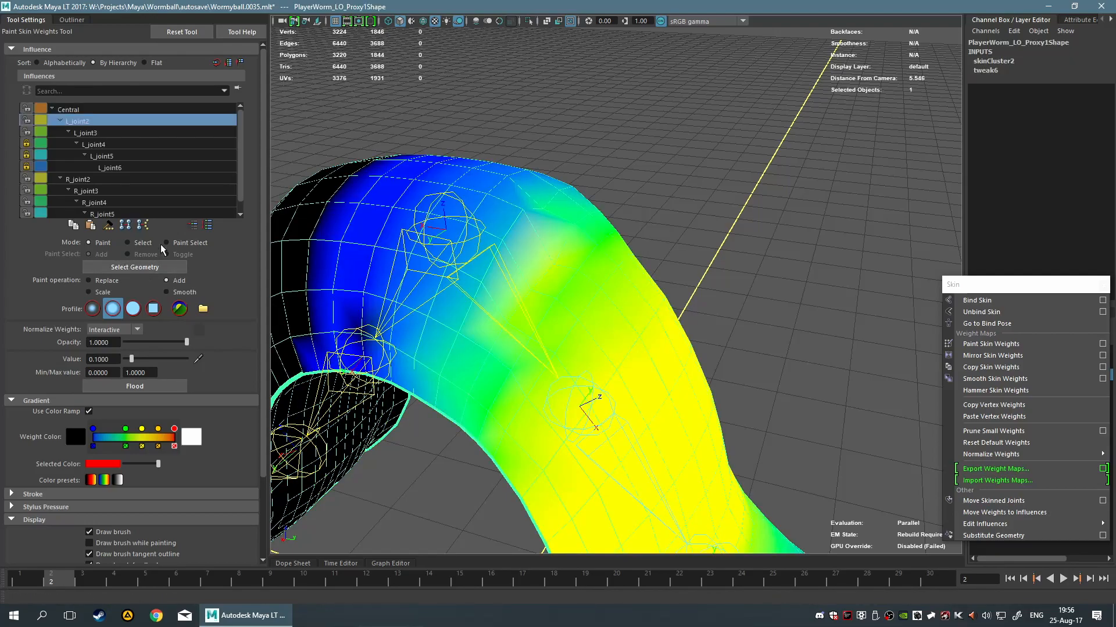
# Smooth the L_joint2 weights by brush across the outer surface of the arch beside the Central joint.
pyautogui.moveTo(575, 332)
pyautogui.mouseDown()
pyautogui.moveTo(574, 215)
pyautogui.moveTo(454, 322)
pyautogui.moveTo(508, 251)
pyautogui.moveTo(475, 367)
pyautogui.moveTo(563, 366)
pyautogui.mouseUp()
pyautogui.keyDown('alt'); pyautogui.moveTo(520, 286); pyautogui.dragTo(675, 271); pyautogui.keyUp('alt')
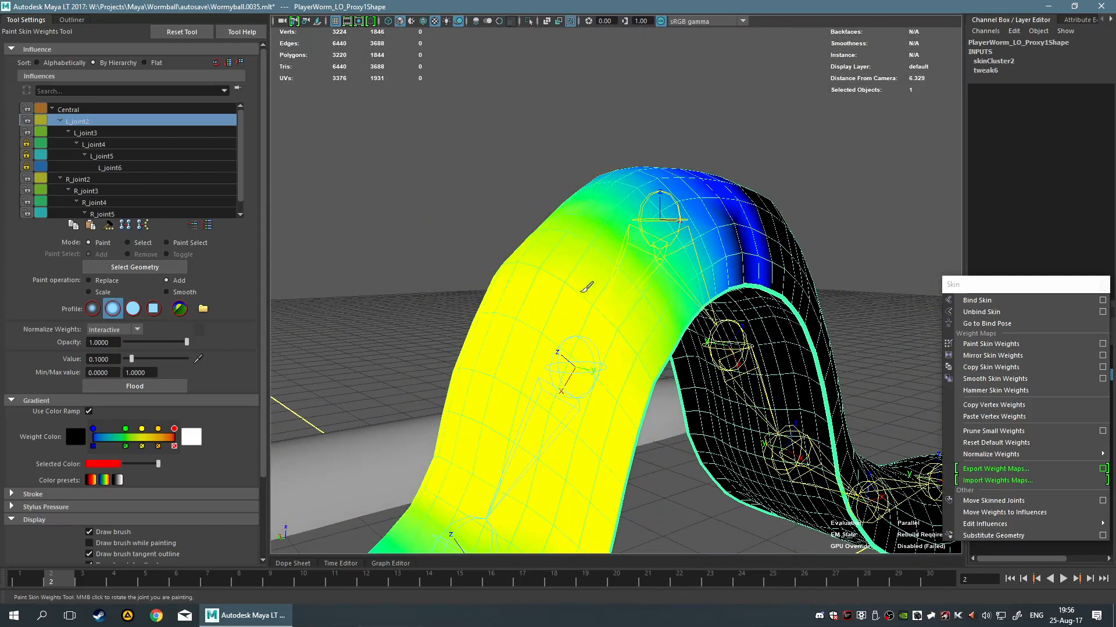
pyautogui.keyDown('alt'); pyautogui.moveTo(478, 271); pyautogui.dragTo(796, 301); pyautogui.keyUp('alt')
pyautogui.keyDown('alt'); pyautogui.moveTo(785, 308); pyautogui.dragTo(785, 311); pyautogui.keyUp('alt')
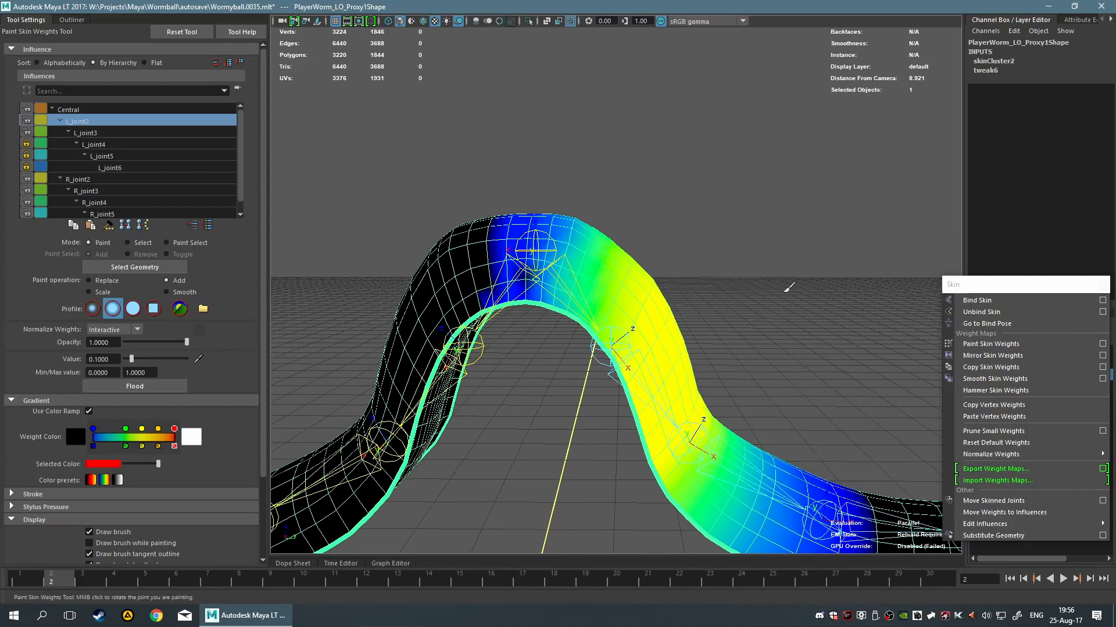
pyautogui.keyDown('alt'); pyautogui.moveTo(657, 229); pyautogui.dragTo(596, 281); pyautogui.keyUp('alt')
pyautogui.moveTo(623, 212)
pyautogui.keyDown('alt'); pyautogui.mouseDown()
pyautogui.moveTo(653, 224)
pyautogui.moveTo(639, 225)
pyautogui.mouseUp(); pyautogui.keyUp('alt')
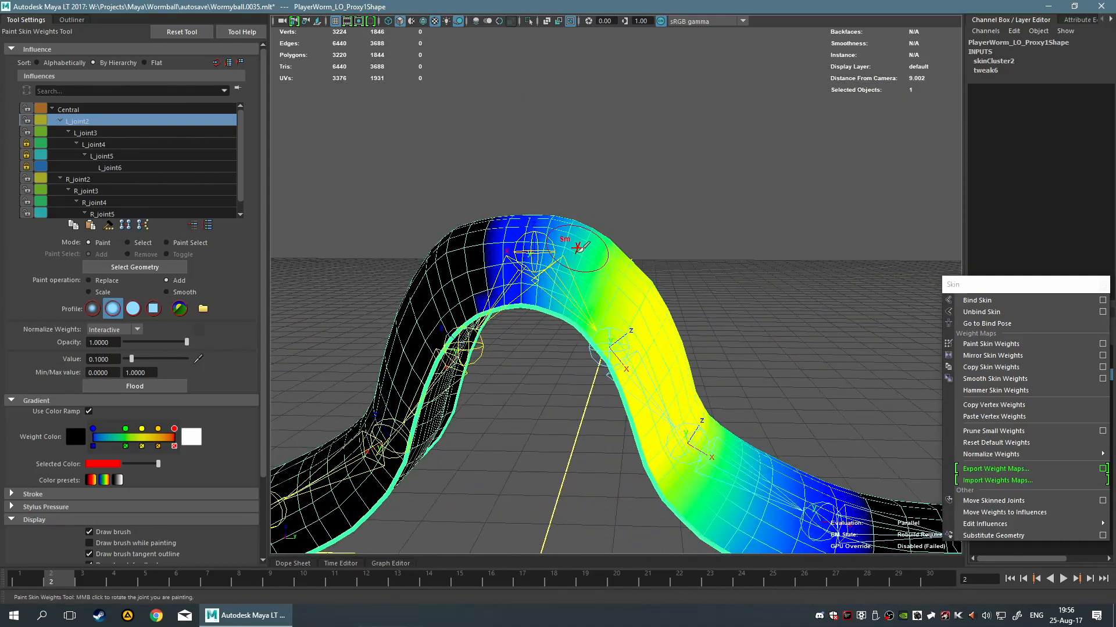
# Continue smoothing the L_joint2 weights near that joint and along the inner side of the arch.
pyautogui.moveTo(559, 495)
pyautogui.keyDown('alt'); pyautogui.mouseDown()
pyautogui.moveTo(591, 461)
pyautogui.moveTo(574, 481)
pyautogui.moveTo(583, 340)
pyautogui.mouseUp(); pyautogui.keyUp('alt')
pyautogui.scroll(4, 578, 473)
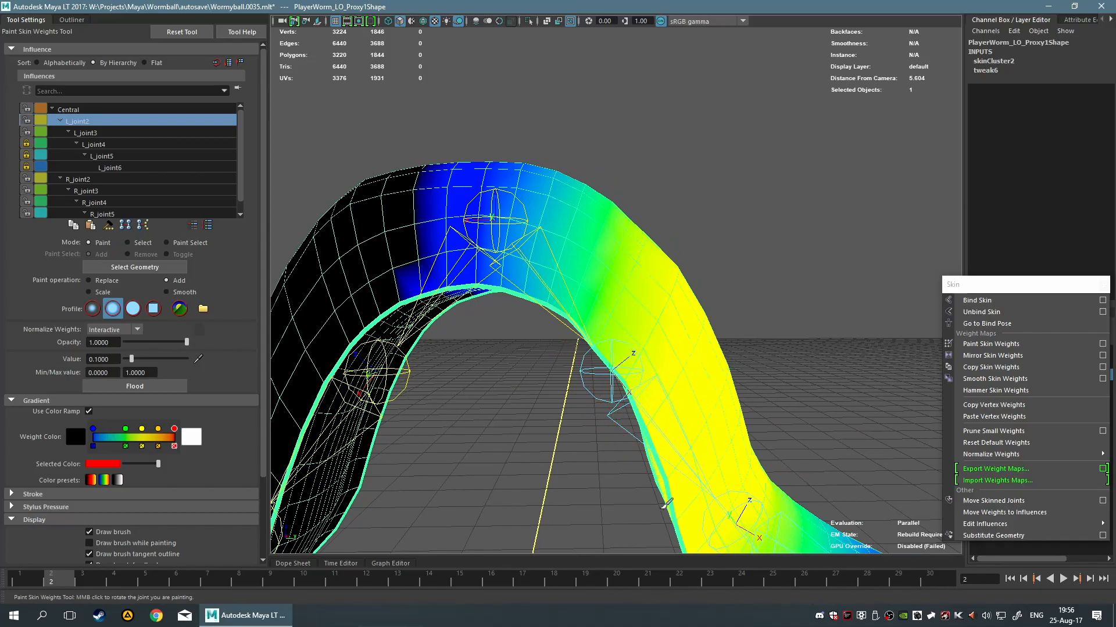
pyautogui.keyDown('alt'); pyautogui.moveTo(577, 437); pyautogui.dragTo(510, 417); pyautogui.keyUp('alt')
pyautogui.scroll(5, 616, 407)
pyautogui.scroll(-3, 510, 417)
pyautogui.keyDown('shift'); pyautogui.moveTo(650, 356); pyautogui.dragTo(621, 377); pyautogui.keyUp('shift')
pyautogui.keyDown('alt'); pyautogui.moveTo(544, 408); pyautogui.dragTo(478, 459); pyautogui.keyUp('alt')
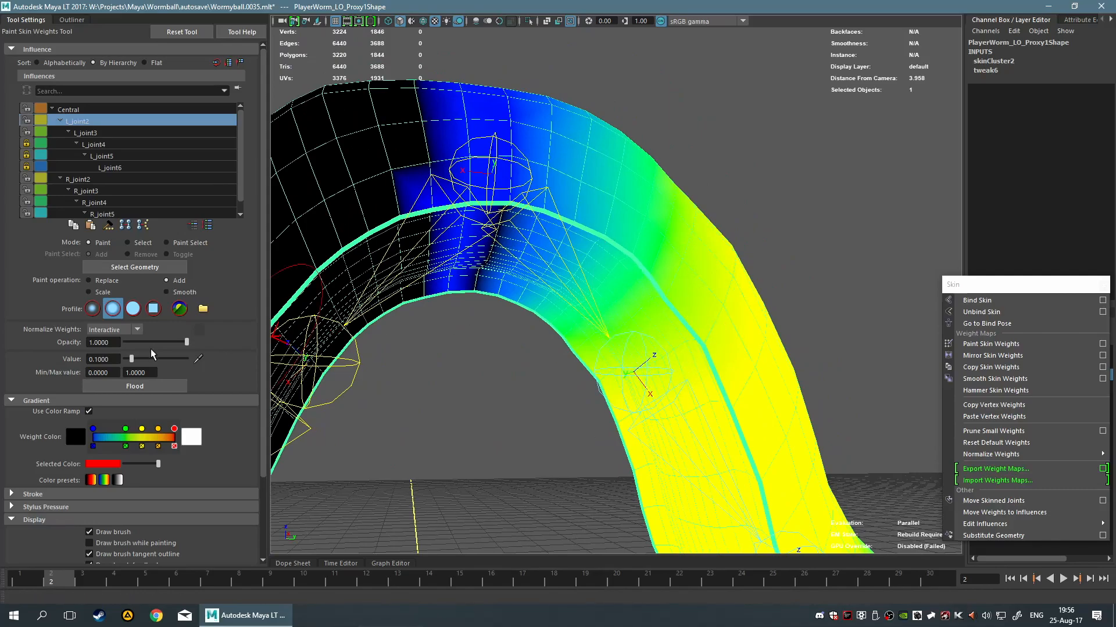
# Turn on multi-color feedback and examine how the joint influences blend around the arch.
pyautogui.scroll(-3, 141, 469)
pyautogui.click(120, 517)
pyautogui.keyDown('alt'); pyautogui.moveTo(576, 453); pyautogui.dragTo(650, 322); pyautogui.keyUp('alt')
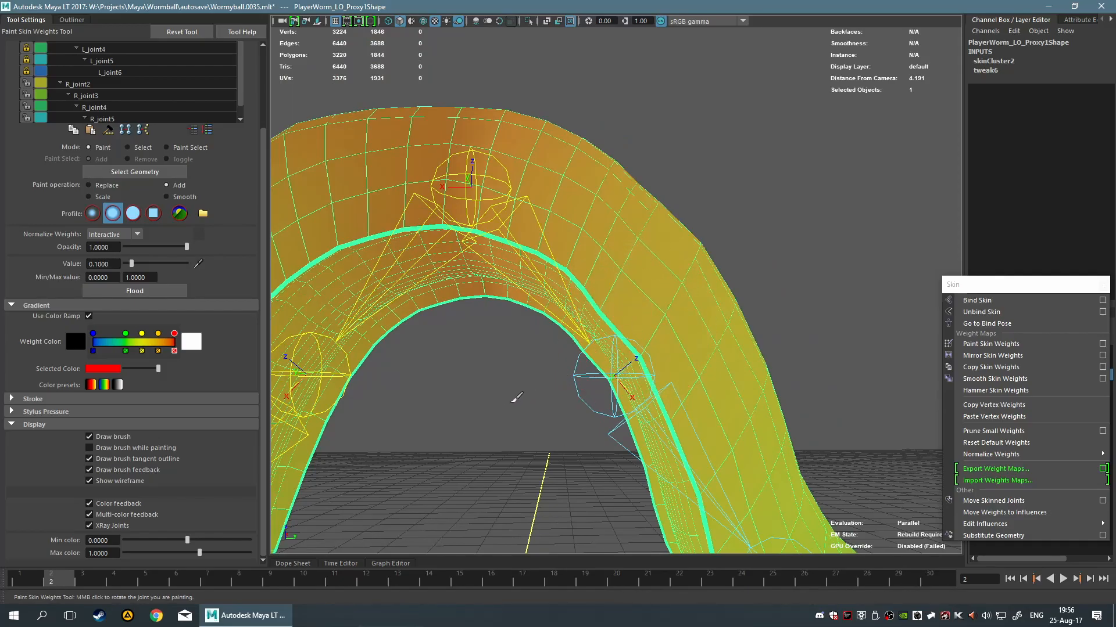
pyautogui.moveTo(517, 397)
pyautogui.keyDown('alt'); pyautogui.mouseDown()
pyautogui.moveTo(587, 391)
pyautogui.moveTo(498, 419)
pyautogui.moveTo(511, 394)
pyautogui.mouseUp(); pyautogui.keyUp('alt')
pyautogui.scroll(5, 584, 385)
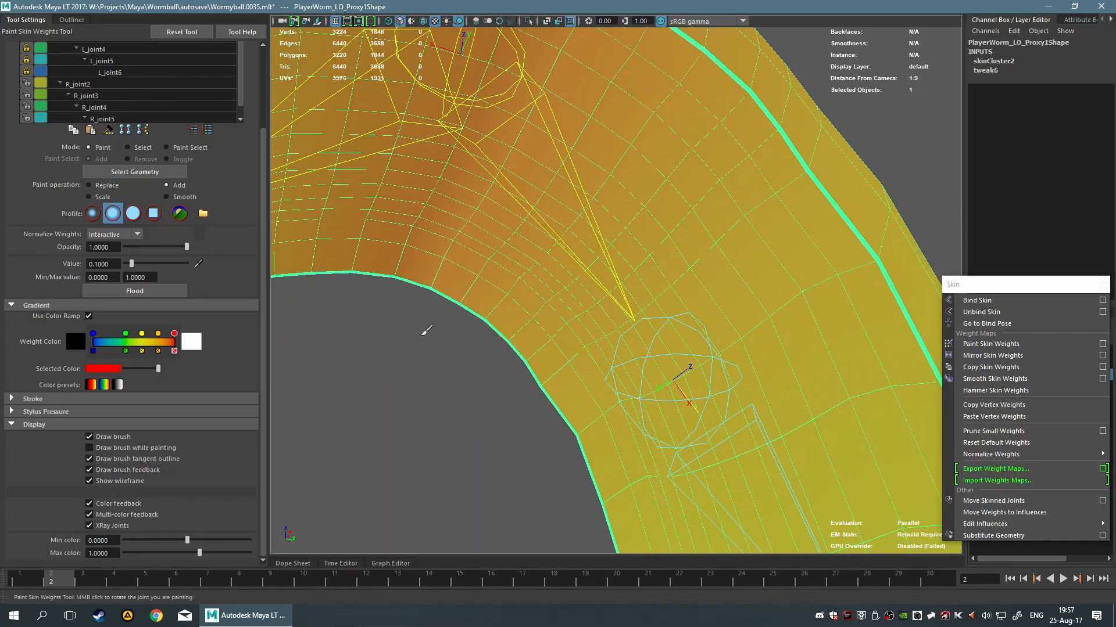
pyautogui.press('f')
pyautogui.keyDown('alt'); pyautogui.moveTo(731, 424); pyautogui.dragTo(706, 381); pyautogui.keyUp('alt')
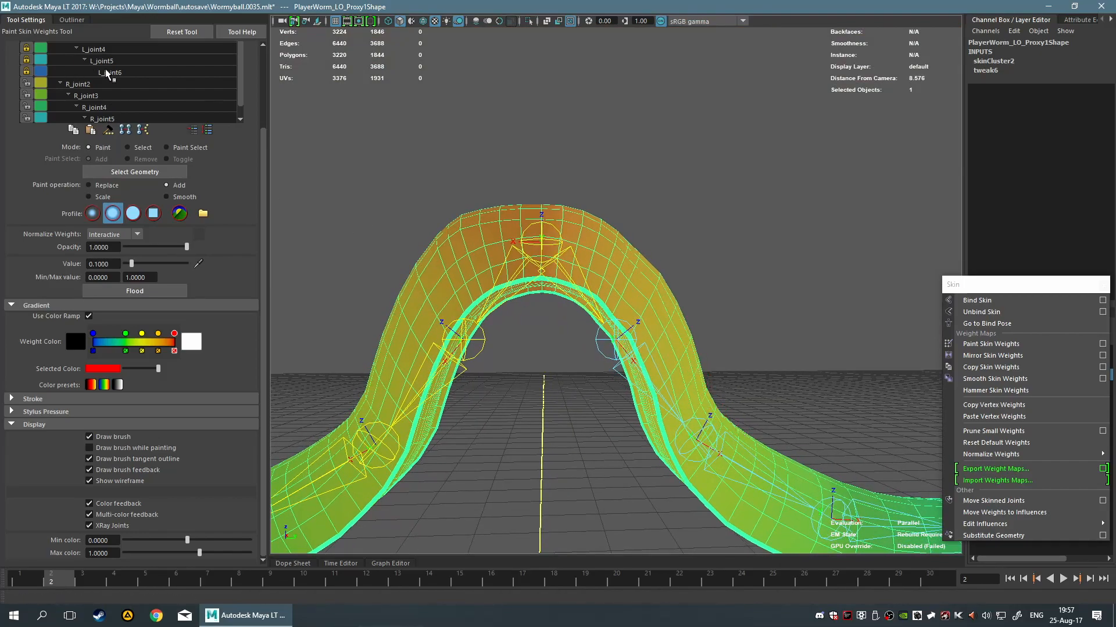
# Paint-select a band of vertices between the Central joint and L_joint2 and hammer their skin weights.
pyautogui.scroll(3, 246, 233)
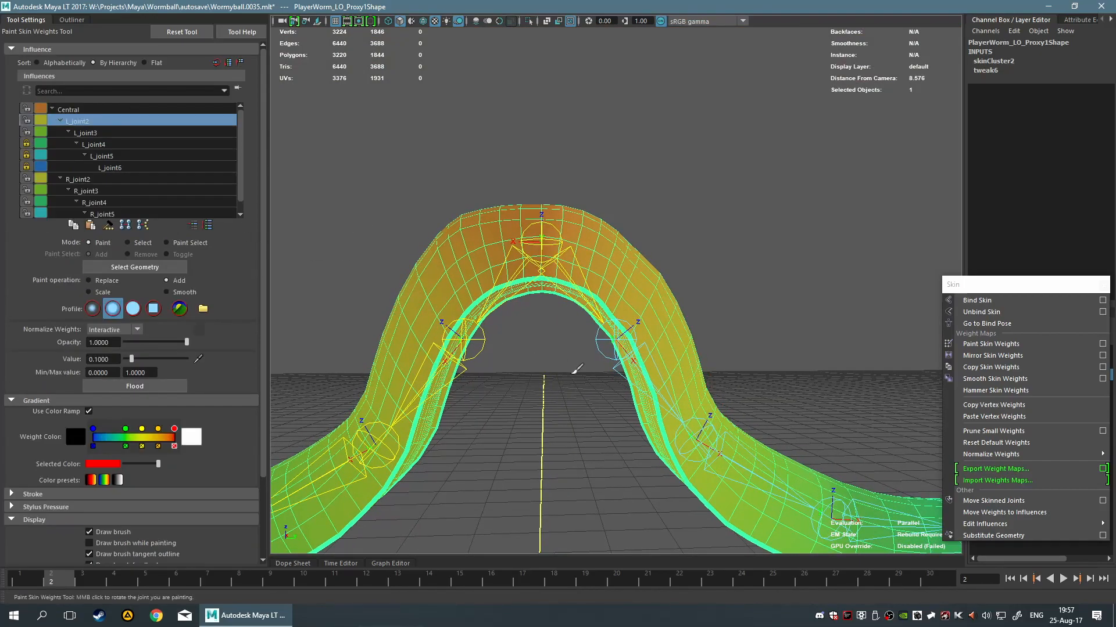
pyautogui.scroll(5, 627, 329)
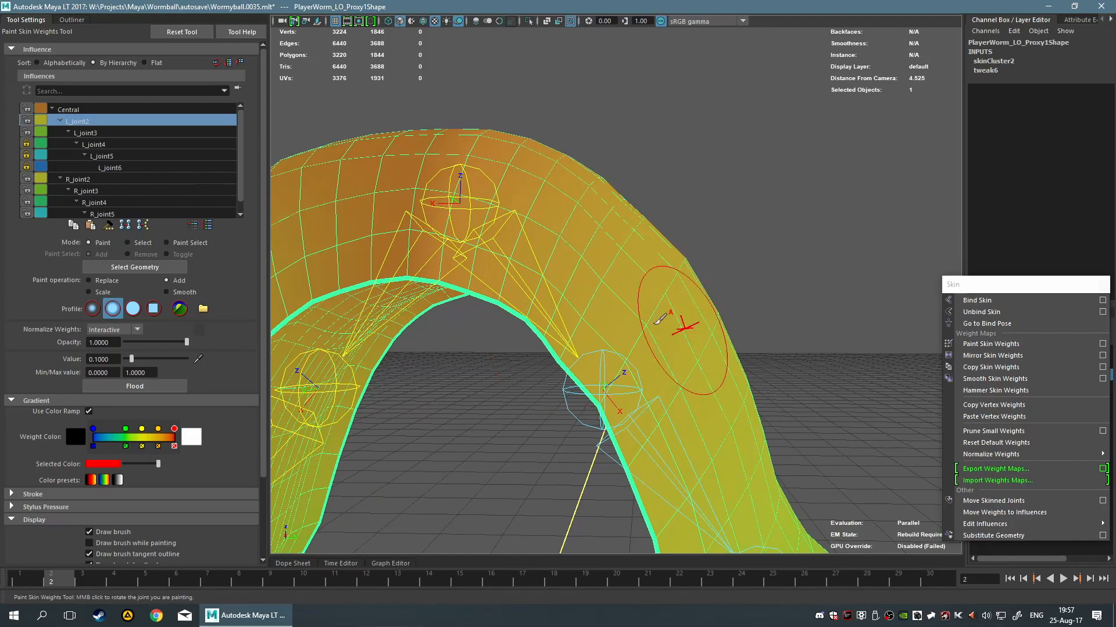
pyautogui.rightClick(569, 305)
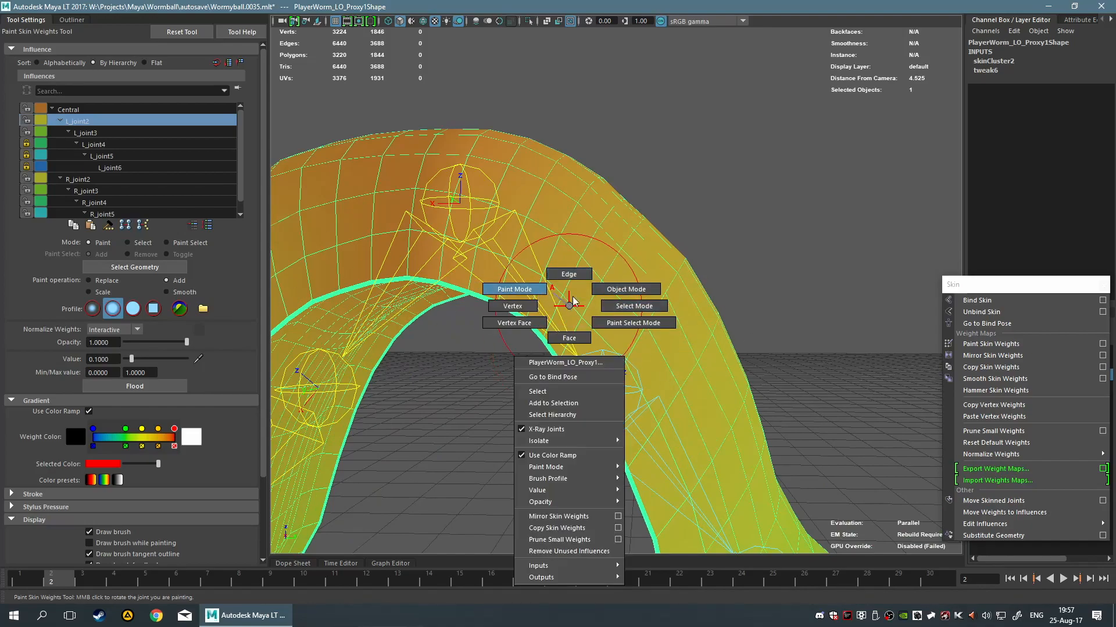
pyautogui.click(633, 323)
pyautogui.click(592, 303)
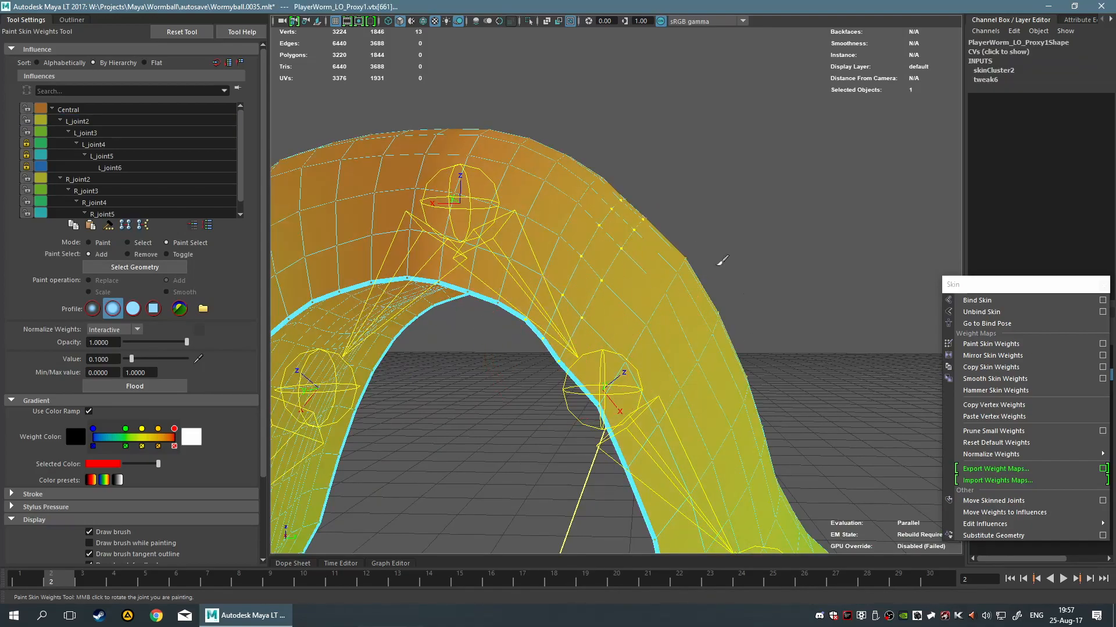
pyautogui.click(1000, 391)
# Add vertices near L_joint2 to the paint selection and hammer the skin weights again.
pyautogui.keyDown('alt'); pyautogui.moveTo(535, 393); pyautogui.dragTo(616, 322); pyautogui.keyUp('alt')
pyautogui.moveTo(633, 284); pyautogui.dragTo(608, 323)
pyautogui.click(996, 390)
# Paint-select more vertices across the top and side of the outer bend between Central and L_joint2.
pyautogui.moveTo(481, 392)
pyautogui.keyDown('alt'); pyautogui.mouseDown()
pyautogui.moveTo(531, 386)
pyautogui.moveTo(508, 375)
pyautogui.mouseUp(); pyautogui.keyUp('alt')
pyautogui.moveTo(702, 218); pyautogui.dragTo(764, 269)
pyautogui.keyDown('alt'); pyautogui.moveTo(583, 382); pyautogui.dragTo(527, 417); pyautogui.keyUp('alt')
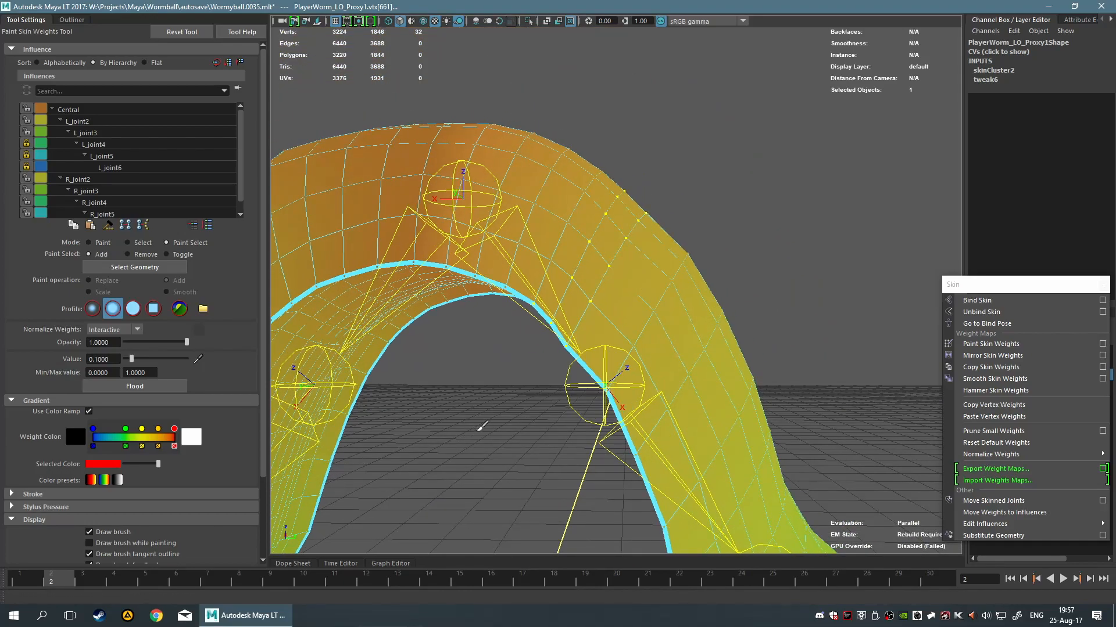
pyautogui.keyDown('alt'); pyautogui.moveTo(482, 427); pyautogui.dragTo(514, 422); pyautogui.keyUp('alt')
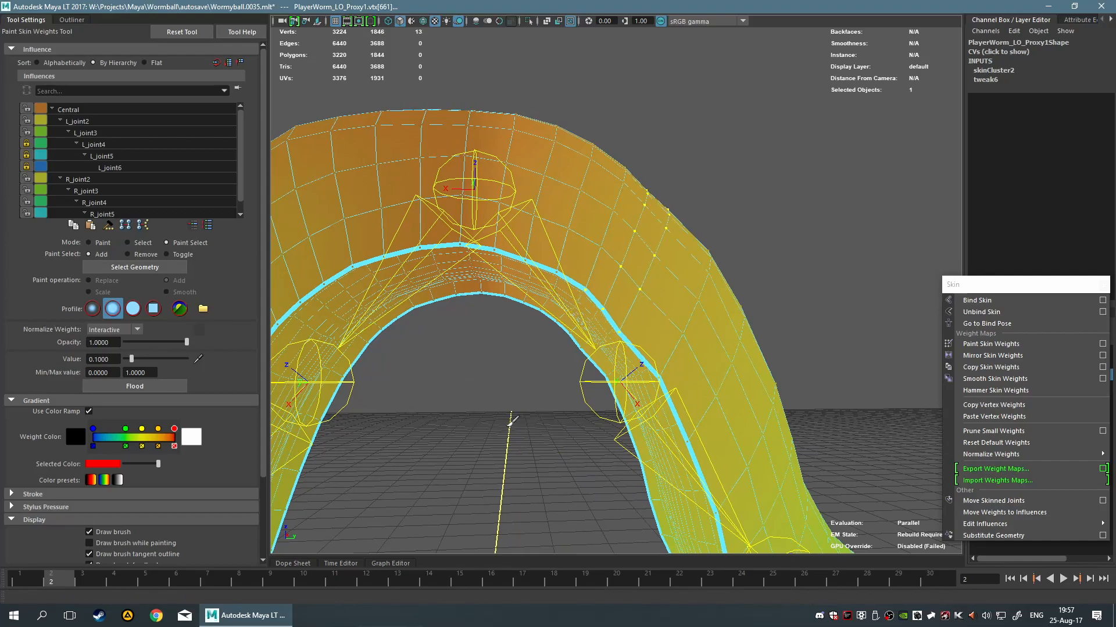
pyautogui.keyDown('alt'); pyautogui.moveTo(550, 408); pyautogui.dragTo(594, 378); pyautogui.keyUp('alt')
pyautogui.moveTo(661, 231); pyautogui.dragTo(723, 206)
pyautogui.moveTo(498, 393)
pyautogui.keyDown('alt'); pyautogui.mouseDown()
pyautogui.moveTo(472, 404)
pyautogui.moveTo(498, 390)
pyautogui.mouseUp(); pyautogui.keyUp('alt')
pyautogui.moveTo(588, 279)
pyautogui.mouseDown()
pyautogui.moveTo(596, 274)
pyautogui.moveTo(650, 315)
pyautogui.mouseUp()
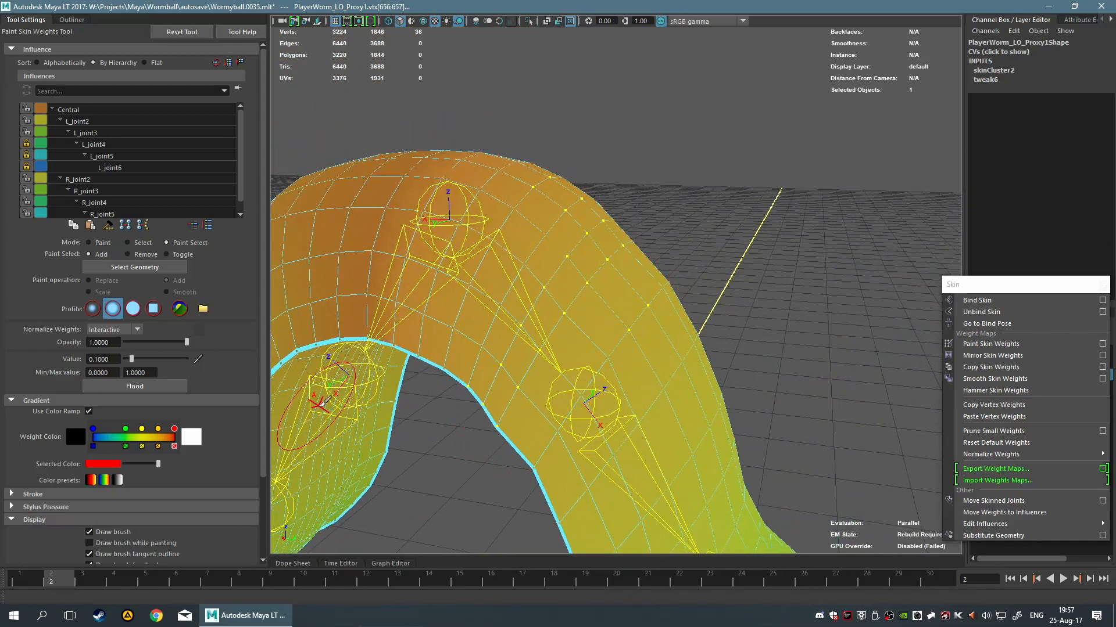
pyautogui.keyDown('alt'); pyautogui.moveTo(518, 399); pyautogui.dragTo(506, 395); pyautogui.keyUp('alt')
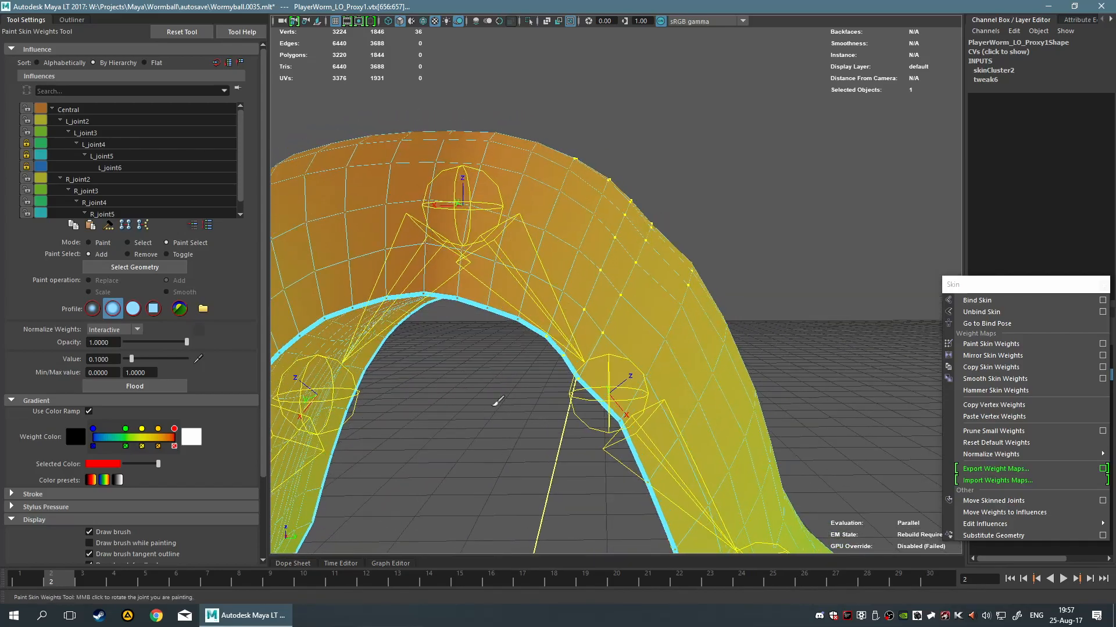
# Extend the paint selection around the bend and down the arch's leg past L_joint2.
pyautogui.keyDown('alt'); pyautogui.moveTo(567, 422); pyautogui.dragTo(514, 407); pyautogui.keyUp('alt')
pyautogui.click(567, 274)
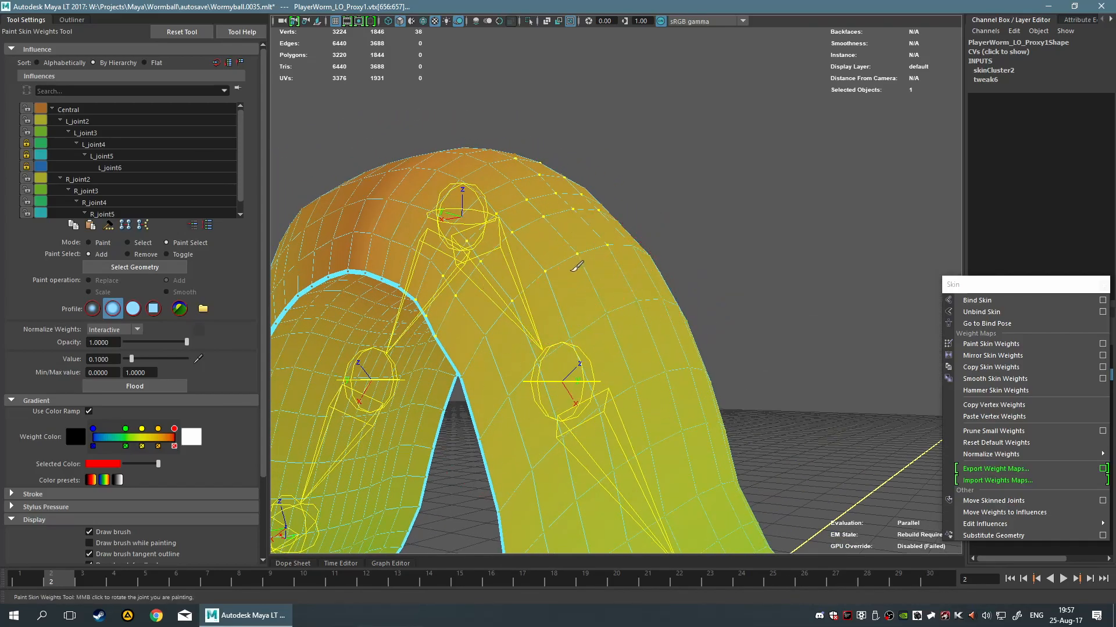
pyautogui.click(385, 465)
pyautogui.click(554, 254)
pyautogui.click(536, 265)
pyautogui.keyDown('alt'); pyautogui.moveTo(474, 333); pyautogui.dragTo(519, 352); pyautogui.keyUp('alt')
pyautogui.moveTo(627, 348); pyautogui.dragTo(647, 430)
pyautogui.scroll(-5, 634, 337)
pyautogui.keyDown('alt'); pyautogui.moveTo(635, 337); pyautogui.dragTo(611, 292, button='middle'); pyautogui.keyUp('alt')
pyautogui.moveTo(595, 246); pyautogui.dragTo(612, 249)
pyautogui.moveTo(624, 292); pyautogui.dragTo(584, 342)
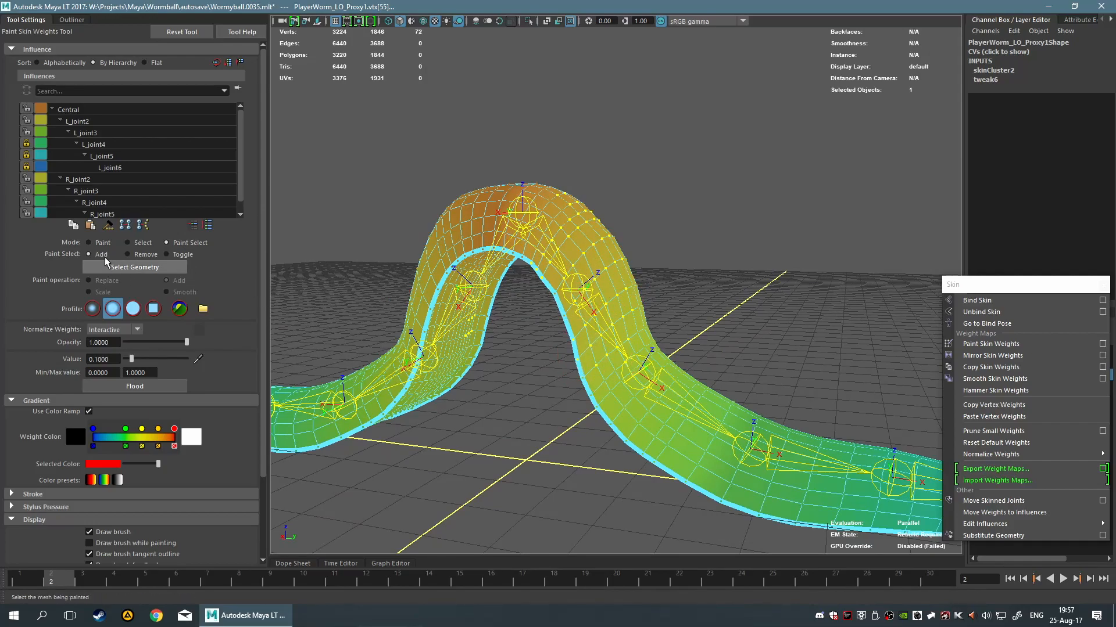
# Switch the weights tool to Select mode, clear the painted selection, and turn vertex selection on.
pyautogui.rightClick(612, 286)
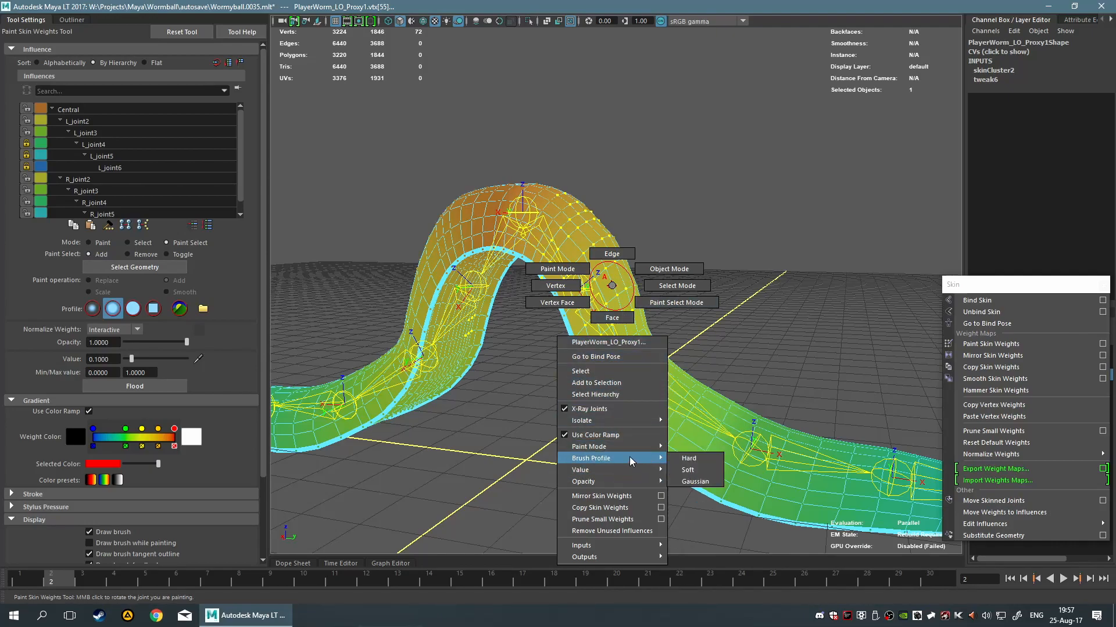
pyautogui.moveTo(626, 451)
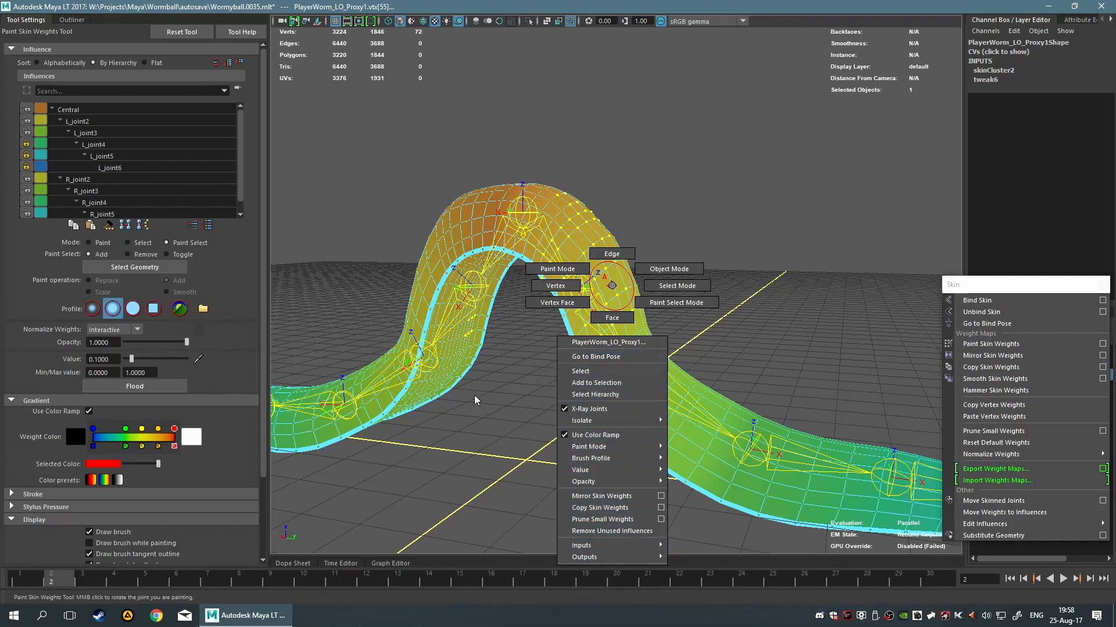
pyautogui.click(678, 288)
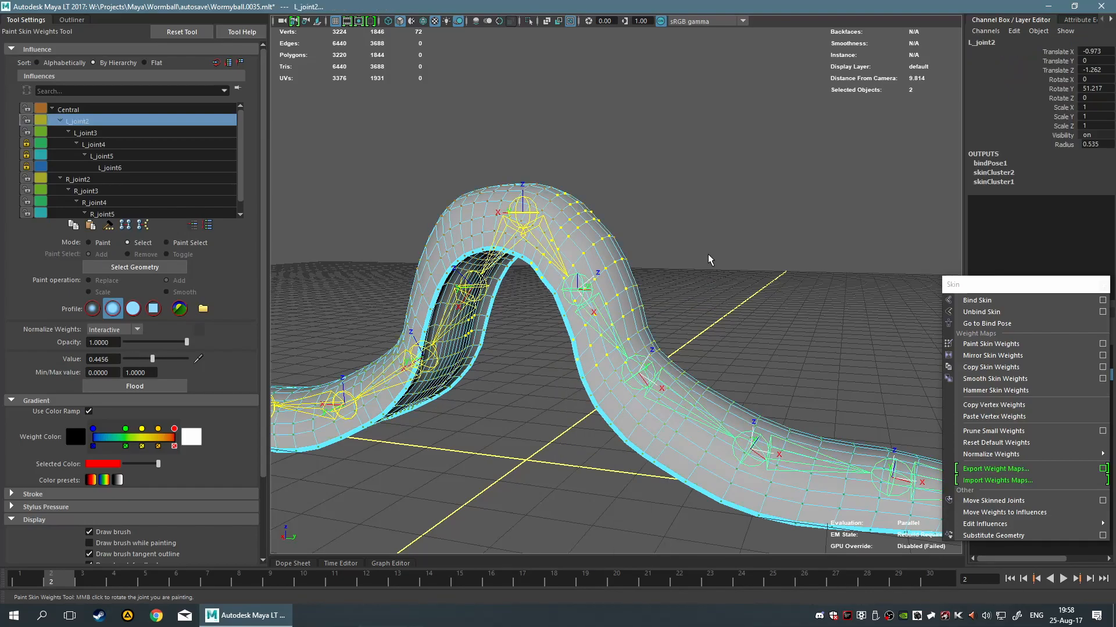
pyautogui.keyDown('alt'); pyautogui.moveTo(660, 239); pyautogui.dragTo(684, 238); pyautogui.keyUp('alt')
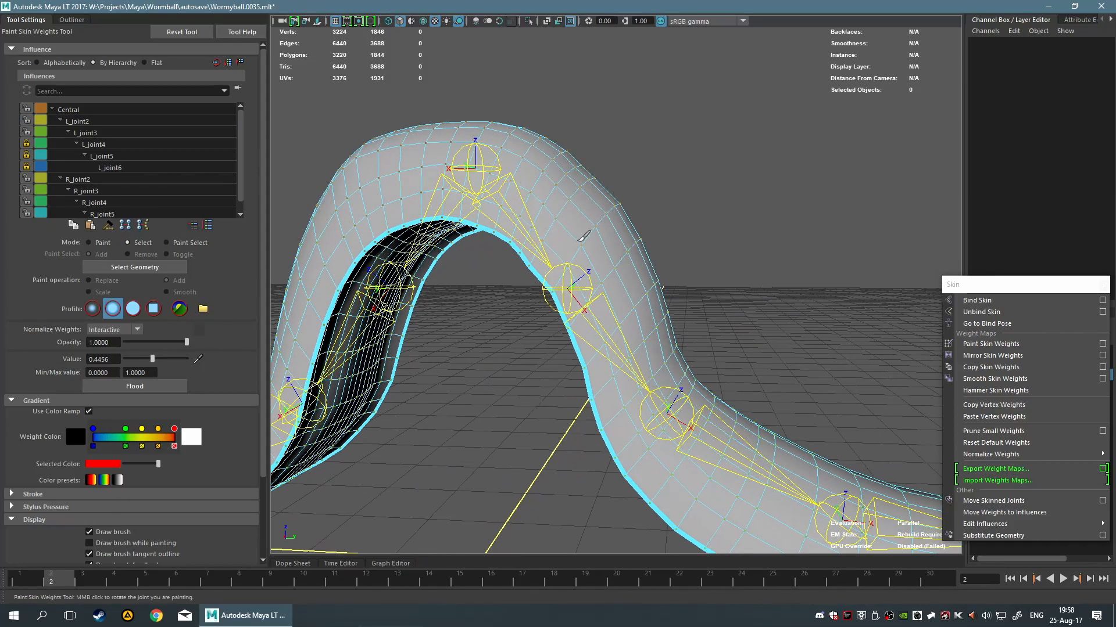
pyautogui.keyDown('alt'); pyautogui.moveTo(582, 237); pyautogui.dragTo(643, 222); pyautogui.keyUp('alt')
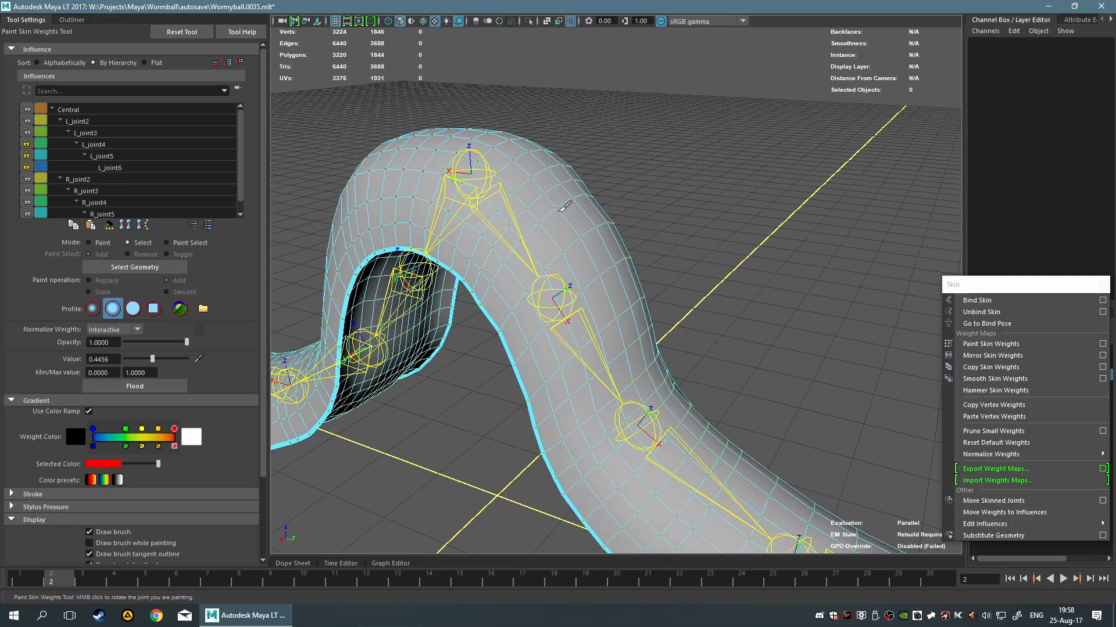
pyautogui.press('F9')
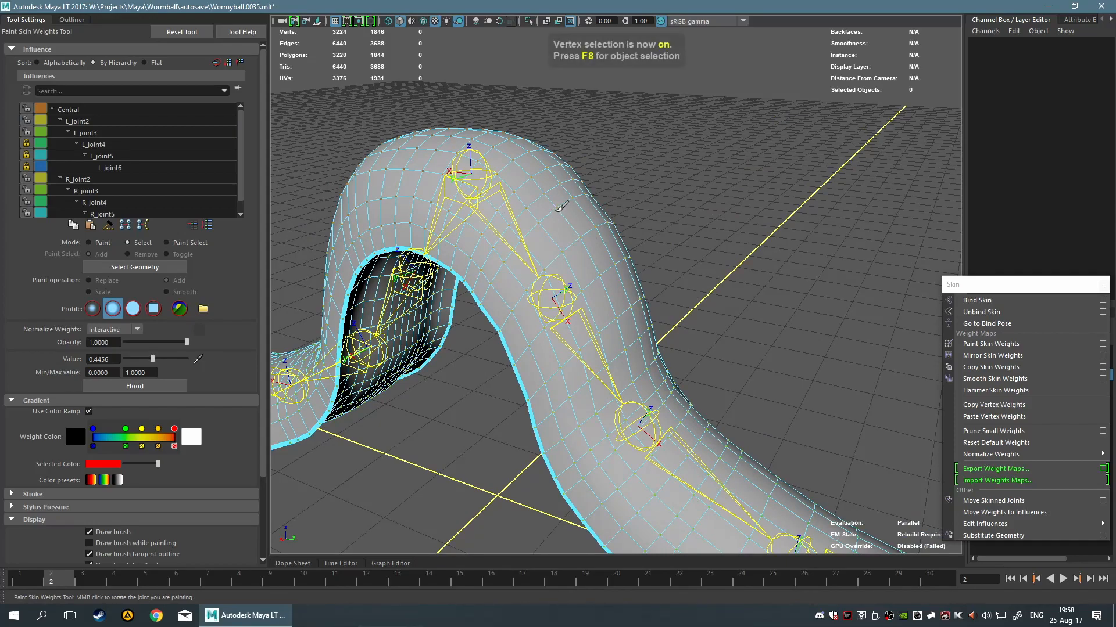
# Select a few vertices on the outer bend between Central and L_joint2 and check the arch's silhouette from the front.
pyautogui.click(550, 215)
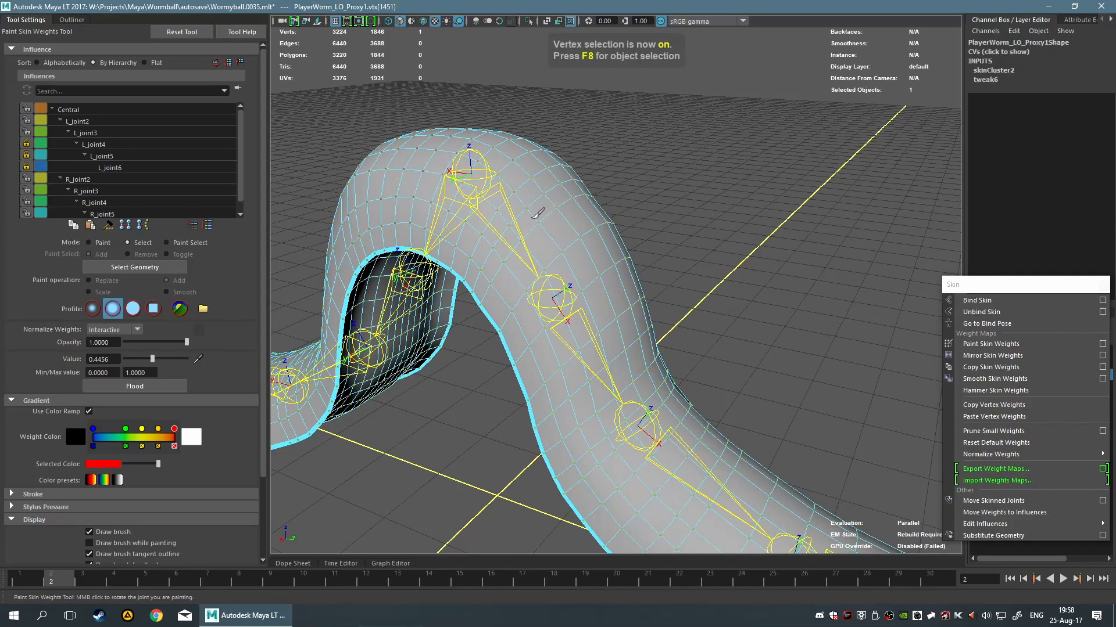
pyautogui.click(554, 230)
pyautogui.click(526, 208)
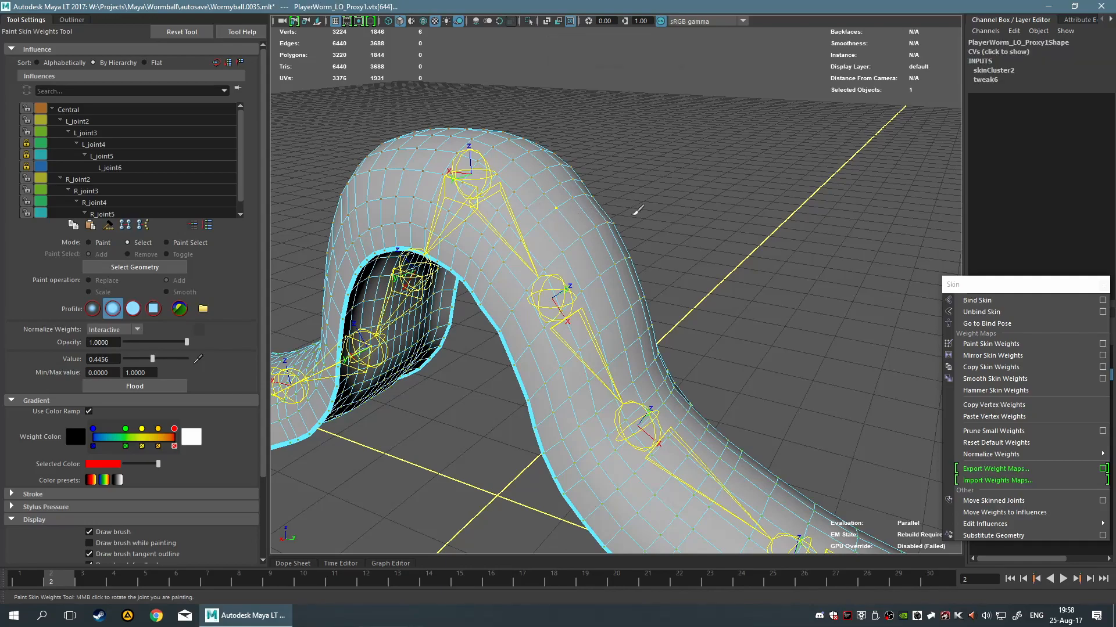
pyautogui.keyDown('alt'); pyautogui.moveTo(750, 59); pyautogui.dragTo(761, 34); pyautogui.keyUp('alt')
pyautogui.scroll(-8, 709, 163)
pyautogui.keyDown('alt'); pyautogui.moveTo(664, 240); pyautogui.dragTo(674, 222); pyautogui.keyUp('alt')
pyautogui.scroll(8, 674, 222)
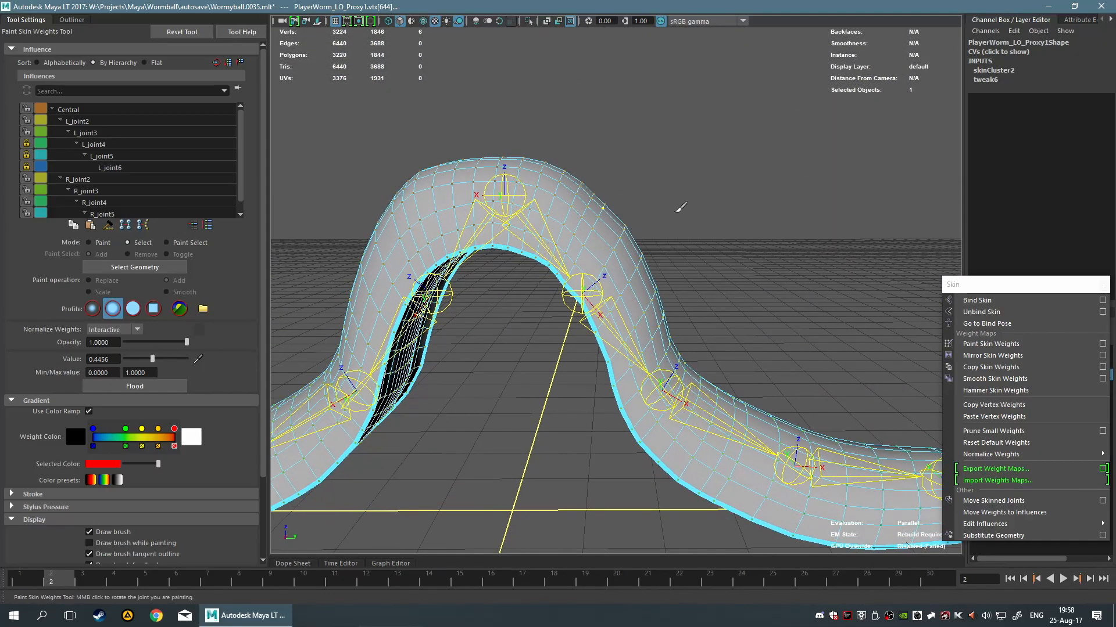
# Return the weights tool to Paint mode with Central as the influence and reselect the worm mesh.
pyautogui.click(99, 242)
pyautogui.keyDown('alt'); pyautogui.moveTo(558, 299); pyautogui.dragTo(516, 333); pyautogui.keyUp('alt')
pyautogui.click(92, 107)
pyautogui.keyDown('alt'); pyautogui.moveTo(587, 250); pyautogui.dragTo(531, 264); pyautogui.keyUp('alt')
pyautogui.moveTo(549, 258); pyautogui.dragTo(615, 268, button='right')
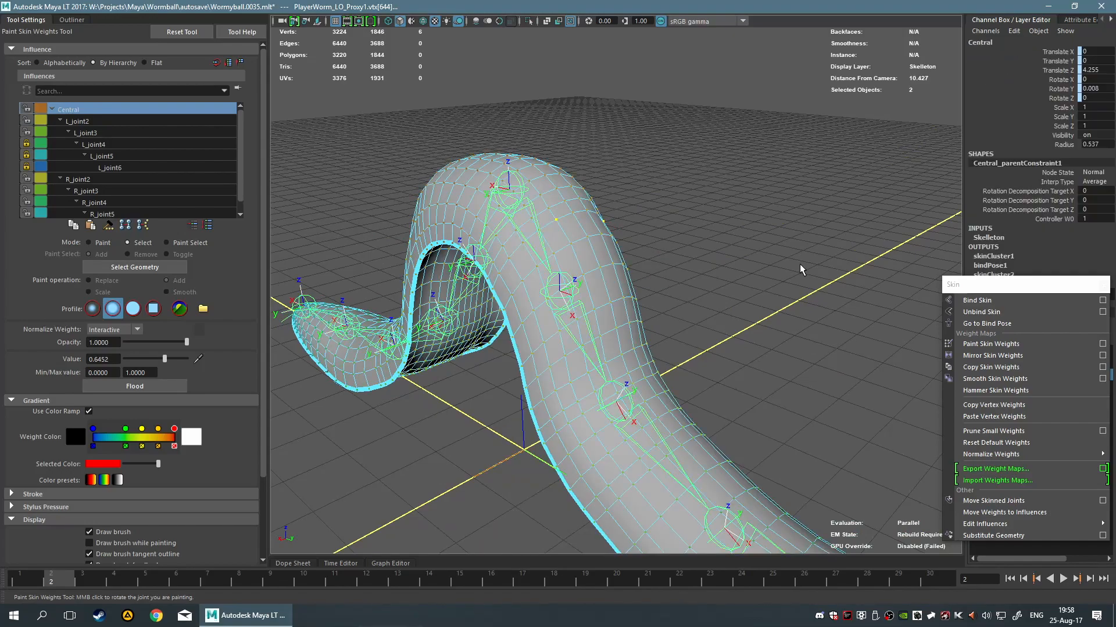
pyautogui.click(72, 108)
pyautogui.moveTo(536, 249); pyautogui.dragTo(530, 227, button='right')
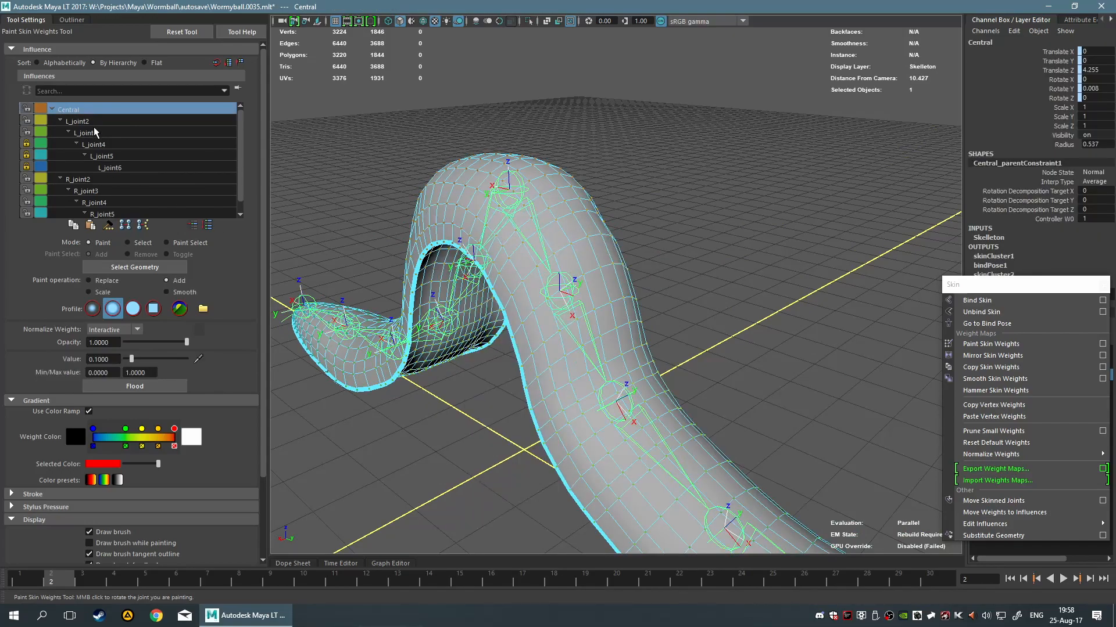
pyautogui.click(148, 266)
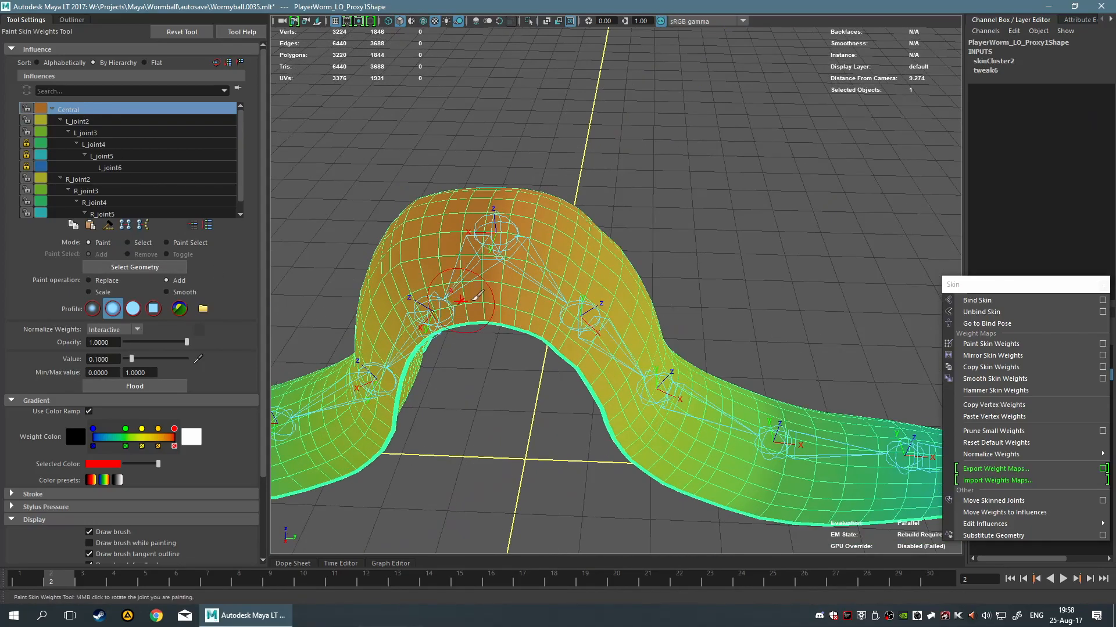
# Smooth Central's weights along the arch's inner rim and underside near L_joint2.
pyautogui.scroll(5, 465, 301)
pyautogui.moveTo(424, 410)
pyautogui.mouseDown()
pyautogui.moveTo(599, 120)
pyautogui.moveTo(668, 148)
pyautogui.mouseUp()
pyautogui.moveTo(754, 179)
pyautogui.keyDown('alt'); pyautogui.mouseDown()
pyautogui.moveTo(593, 171)
pyautogui.moveTo(743, 197)
pyautogui.mouseUp(); pyautogui.keyUp('alt')
pyautogui.moveTo(636, 236)
pyautogui.keyDown('shift'); pyautogui.mouseDown()
pyautogui.moveTo(685, 222)
pyautogui.moveTo(721, 250)
pyautogui.moveTo(628, 232)
pyautogui.mouseUp(); pyautogui.keyUp('shift')
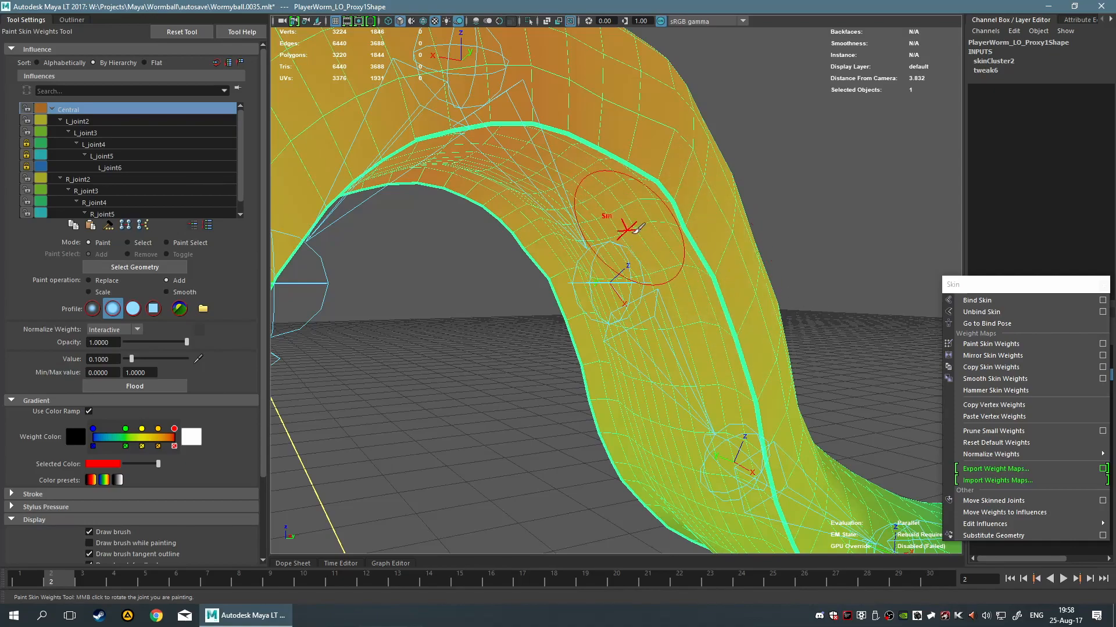
pyautogui.keyDown('alt'); pyautogui.moveTo(730, 240); pyautogui.dragTo(727, 323); pyautogui.keyUp('alt')
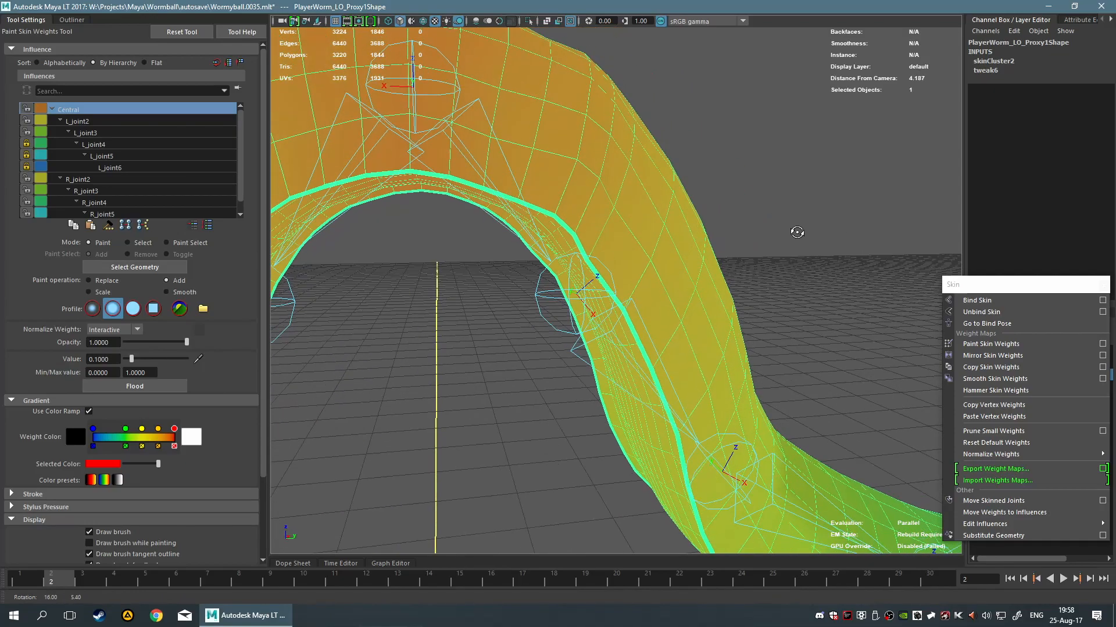
# Try painting the rim near L_joint2 with the L_joint3 and L_joint2 influences, undoing each attempt.
pyautogui.click(85, 133)
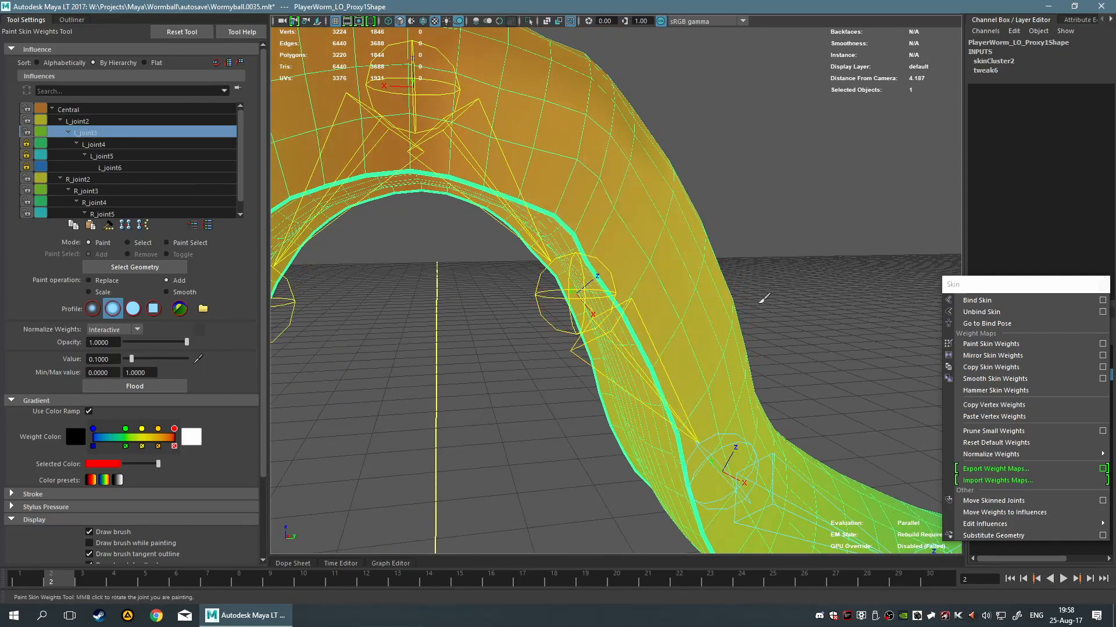
pyautogui.keyDown('alt'); pyautogui.moveTo(761, 302); pyautogui.dragTo(668, 250); pyautogui.keyUp('alt')
pyautogui.hotkey('ctrl', 'z')
pyautogui.click(84, 124)
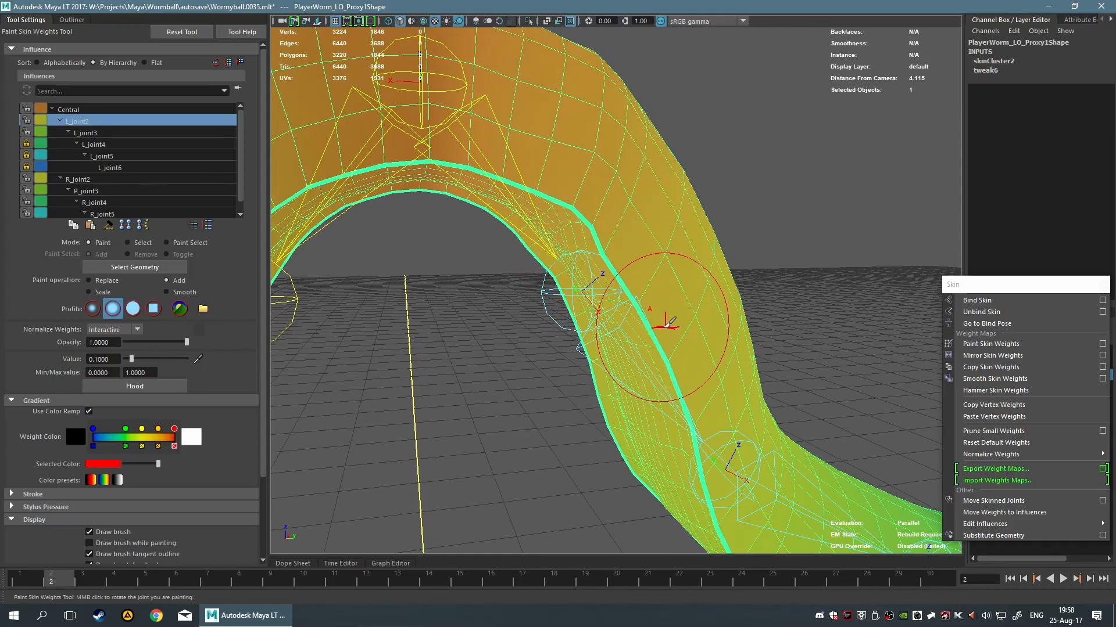
pyautogui.hotkey('ctrl', 'z')
# Smooth Central's weights again along the rim and outer bend between Central and L_joint2.
pyautogui.click(126, 111)
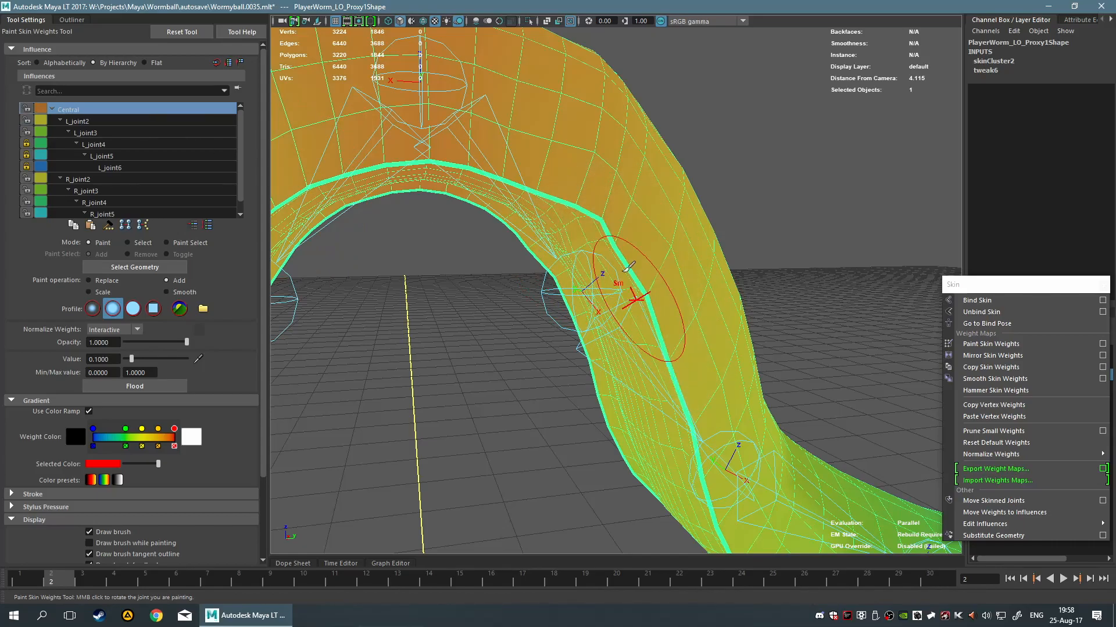
pyautogui.keyDown('alt'); pyautogui.moveTo(651, 372); pyautogui.dragTo(385, 366); pyautogui.keyUp('alt')
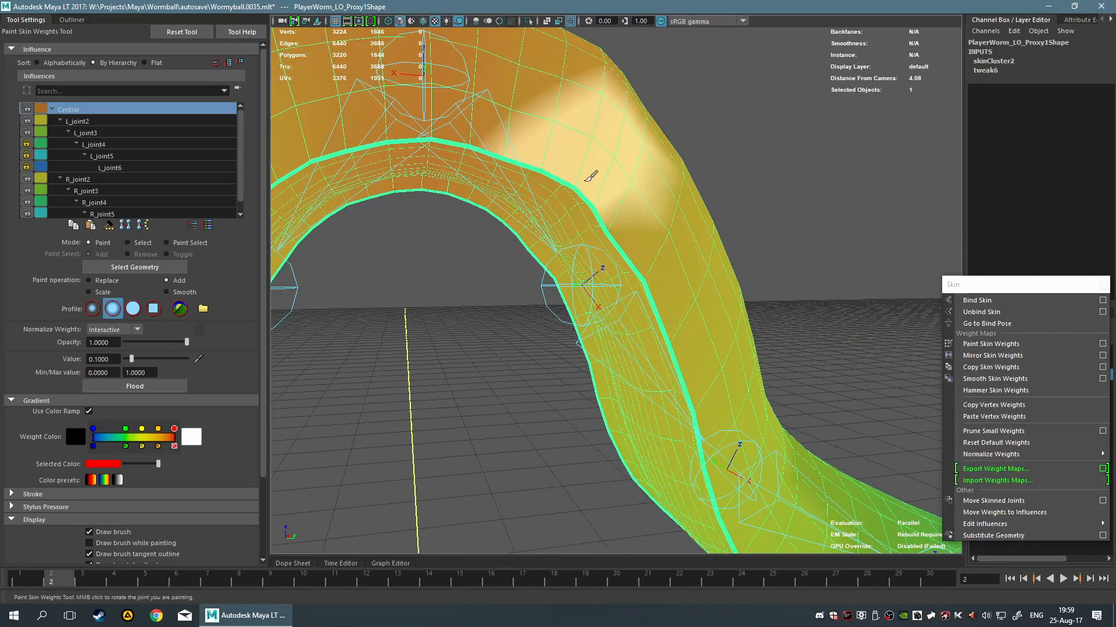
# Smooth L_joint2's weights across the underside, top and side of the bend between Central and L_joint2.
pyautogui.click(78, 122)
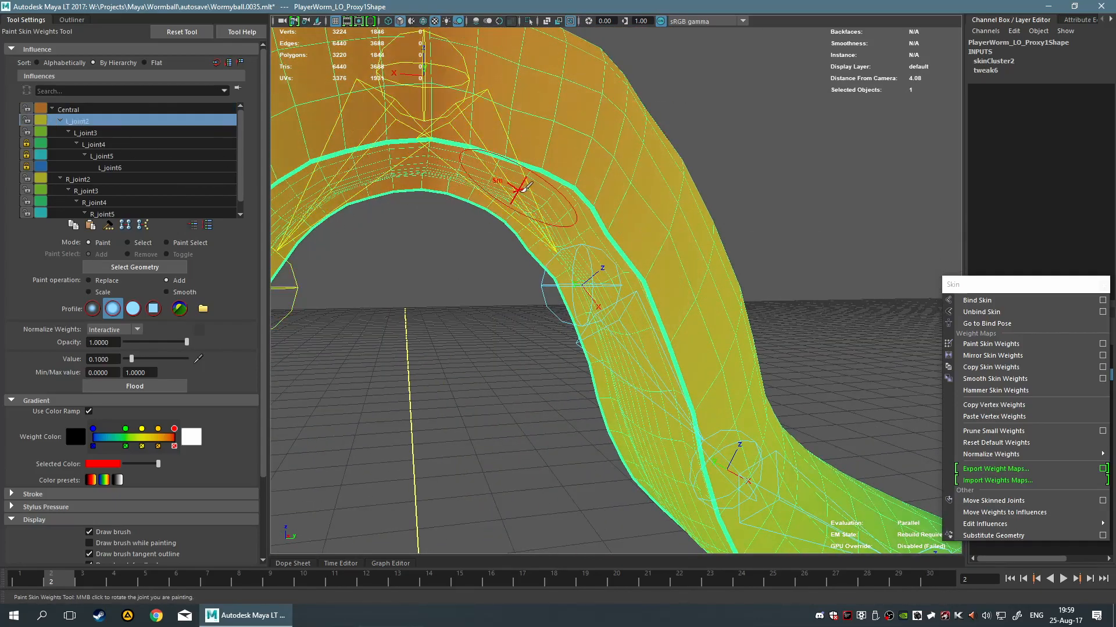
pyautogui.keyDown('alt'); pyautogui.moveTo(512, 324); pyautogui.dragTo(483, 347); pyautogui.keyUp('alt')
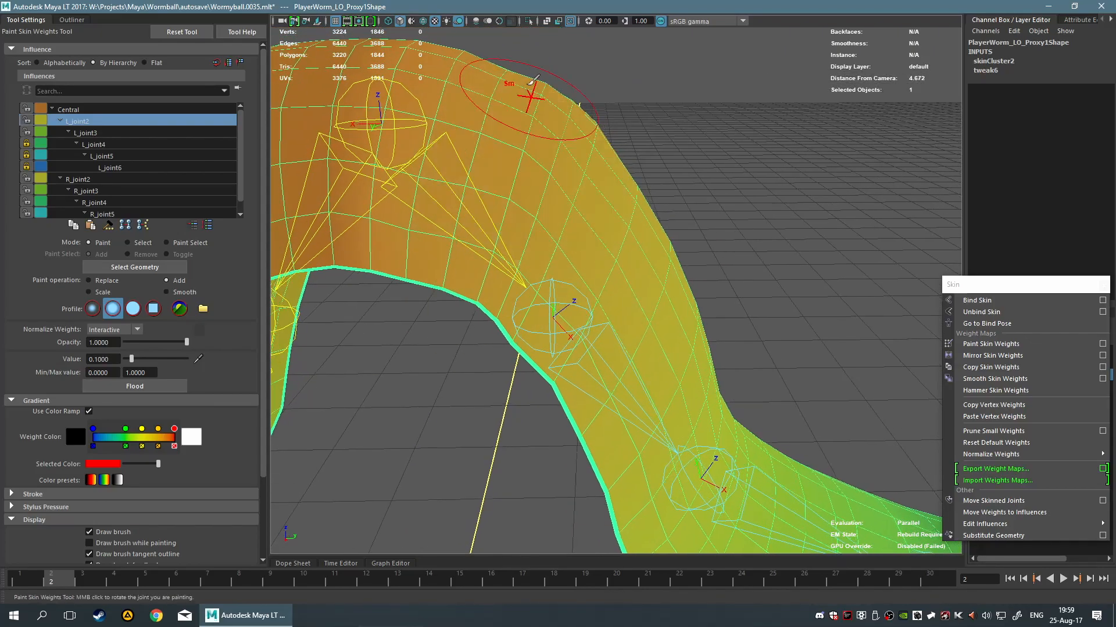
pyautogui.moveTo(677, 95)
pyautogui.keyDown('alt'); pyautogui.mouseDown()
pyautogui.moveTo(522, 283)
pyautogui.moveTo(610, 210)
pyautogui.mouseUp(); pyautogui.keyUp('alt')
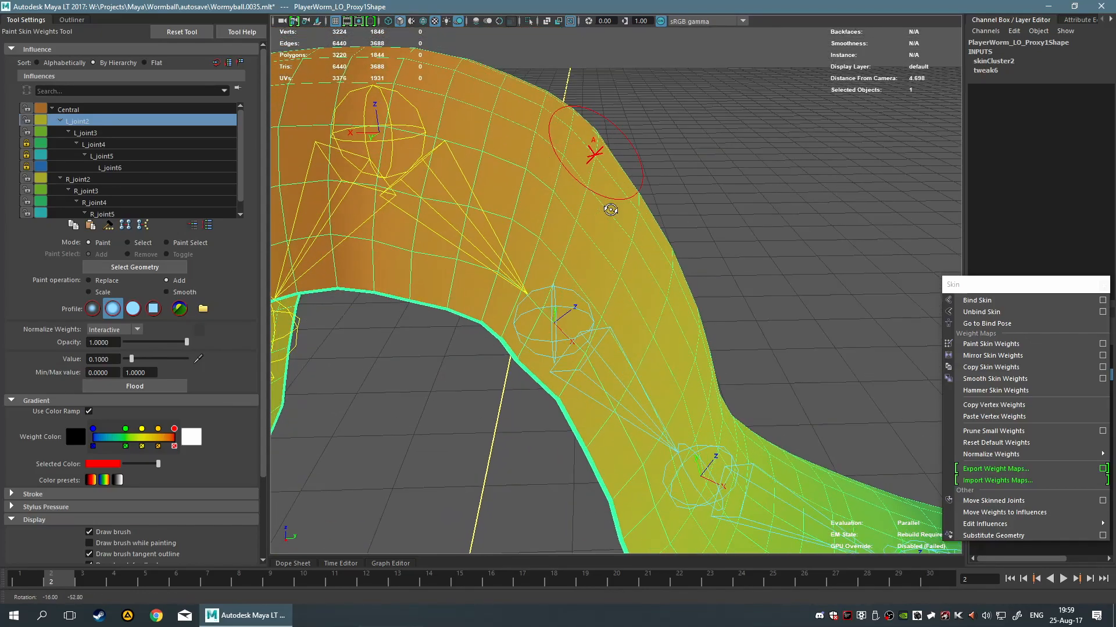
pyautogui.keyDown('alt'); pyautogui.moveTo(622, 155); pyautogui.dragTo(759, 215); pyautogui.keyUp('alt')
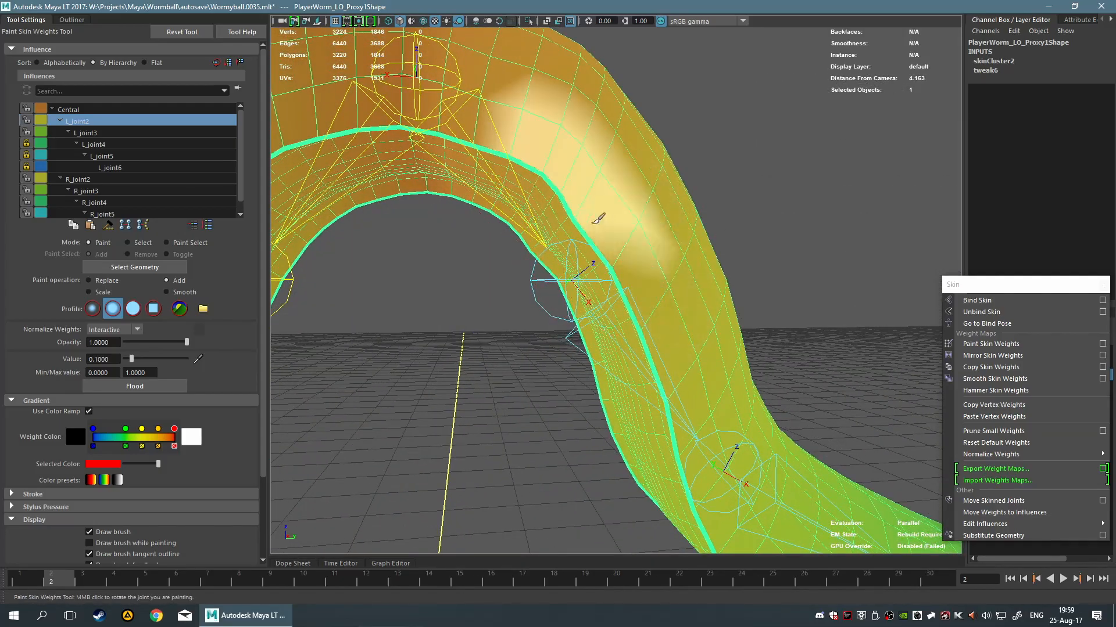
pyautogui.keyDown('alt'); pyautogui.moveTo(465, 298); pyautogui.dragTo(476, 355); pyautogui.keyUp('alt')
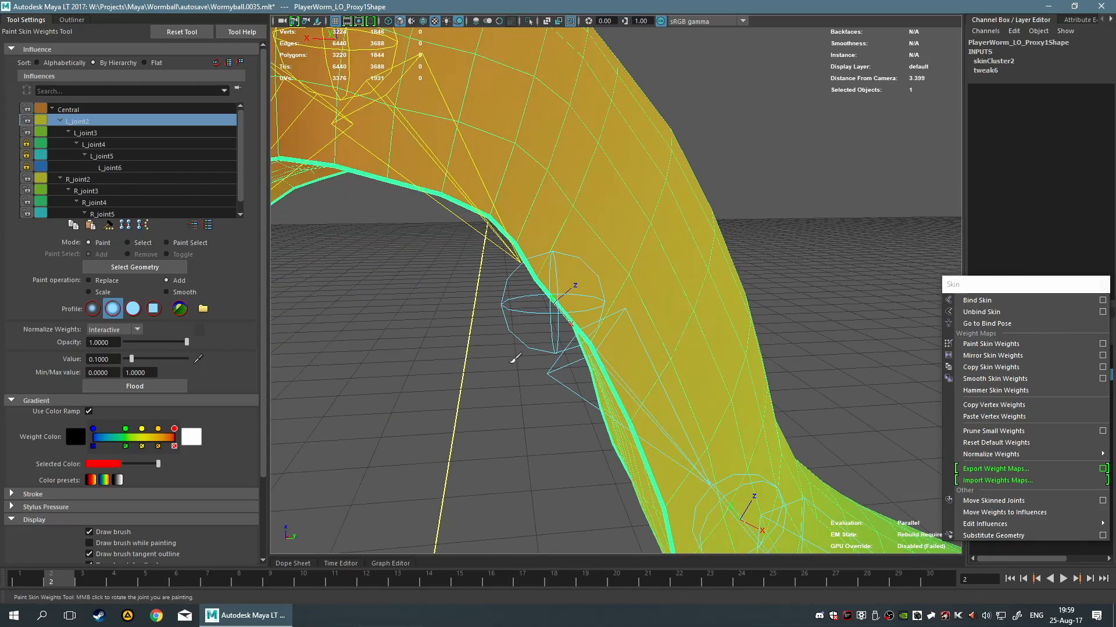
# Switch to vertex selection and select the uneven vertex on the inner rim beside L_joint2.
pyautogui.moveTo(522, 261); pyautogui.dragTo(588, 270, button='right')
pyautogui.click(532, 279)
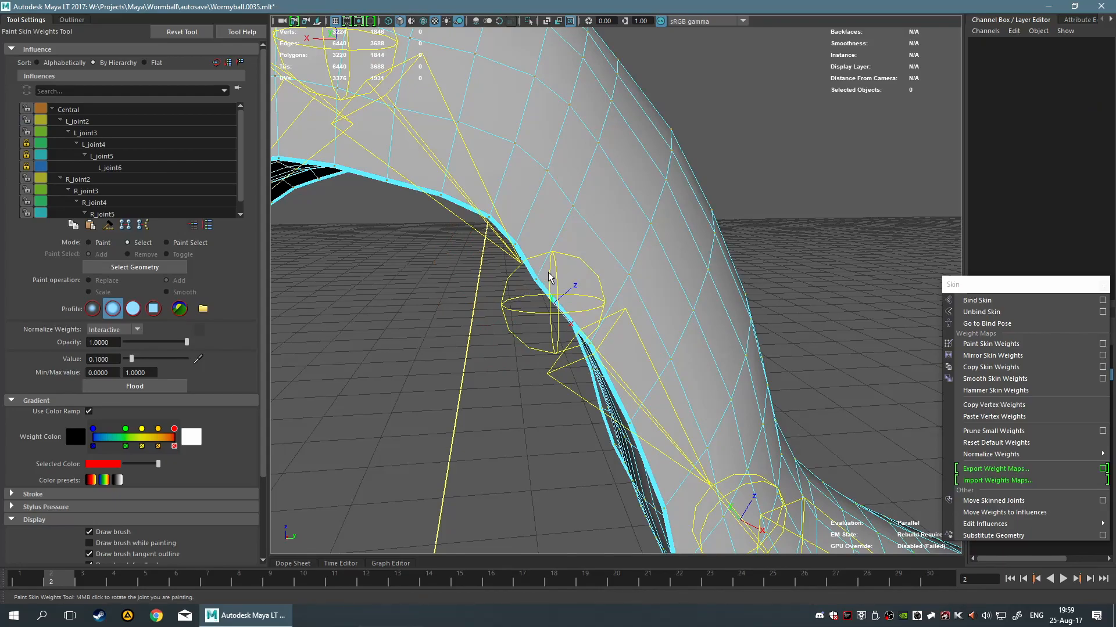
pyautogui.click(533, 280)
pyautogui.keyDown('alt'); pyautogui.moveTo(533, 282); pyautogui.dragTo(524, 344); pyautogui.keyUp('alt')
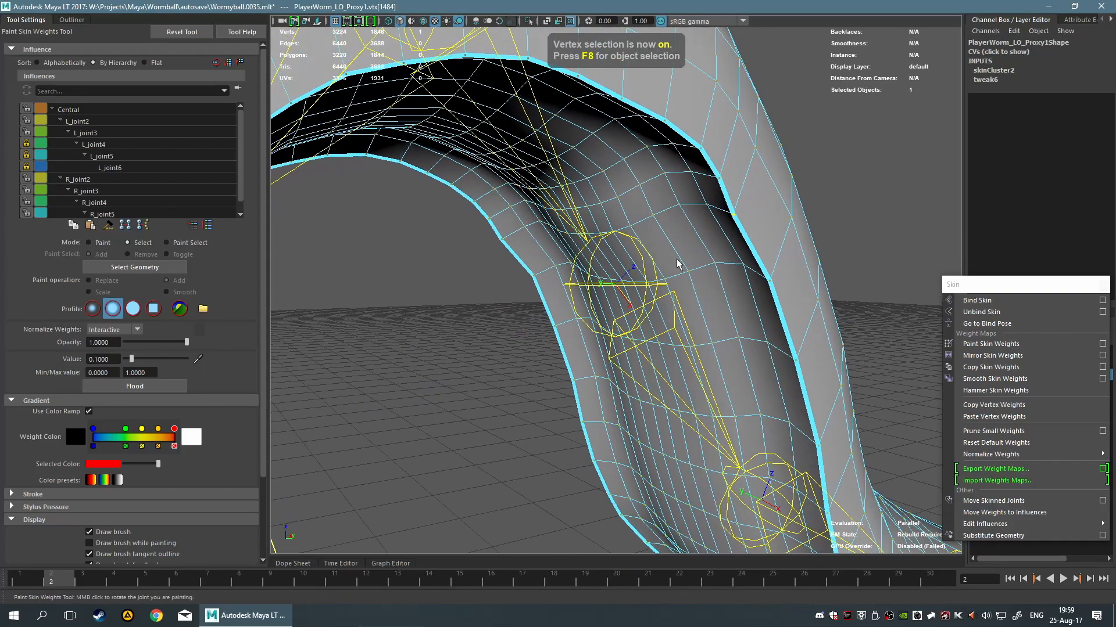
pyautogui.keyDown('alt'); pyautogui.moveTo(595, 294); pyautogui.dragTo(404, 278); pyautogui.keyUp('alt')
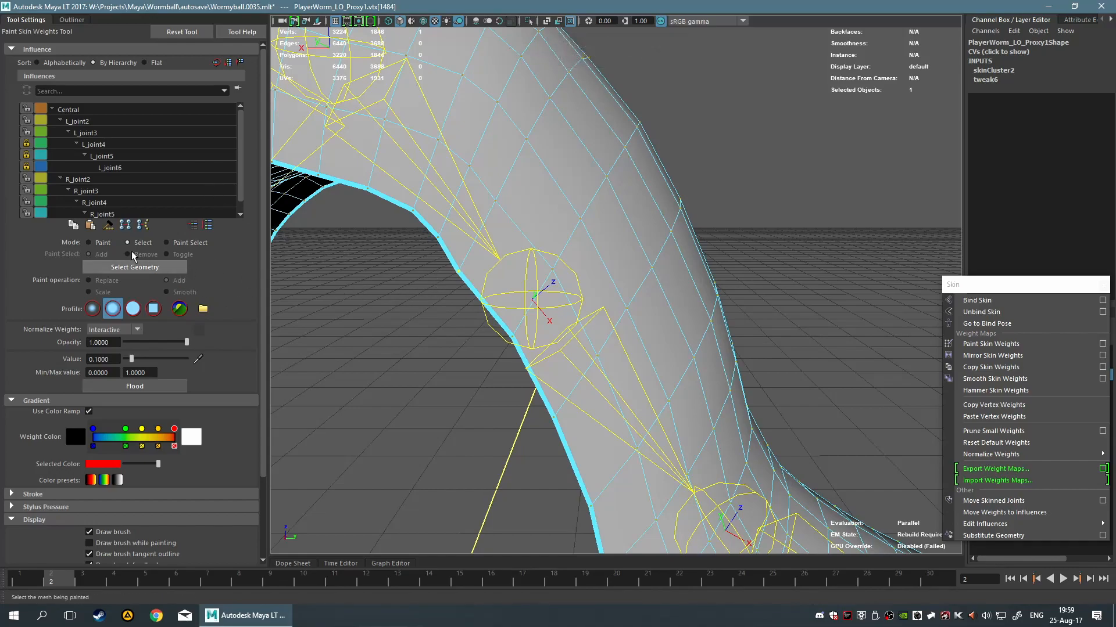
# Return to Paint mode and try flooding the selected rim vertex with 0.1 added weight for L_joint2 and for Central.
pyautogui.click(103, 244)
pyautogui.keyDown('alt'); pyautogui.moveTo(434, 316); pyautogui.dragTo(498, 306, button='middle'); pyautogui.keyUp('alt')
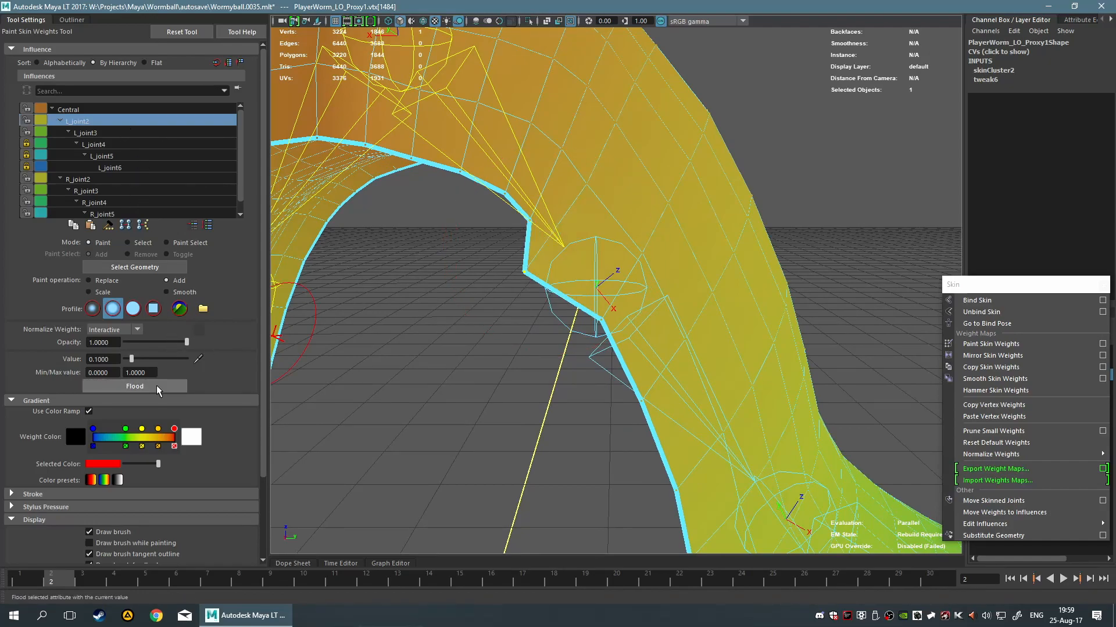
pyautogui.click(82, 109)
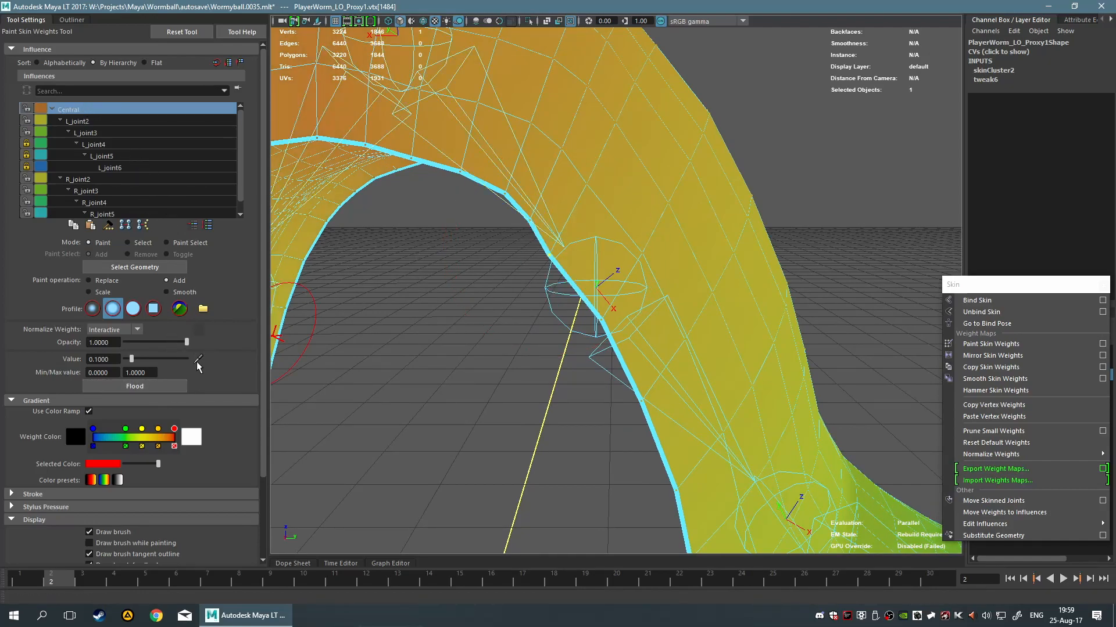
pyautogui.click(162, 381)
pyautogui.click(163, 382)
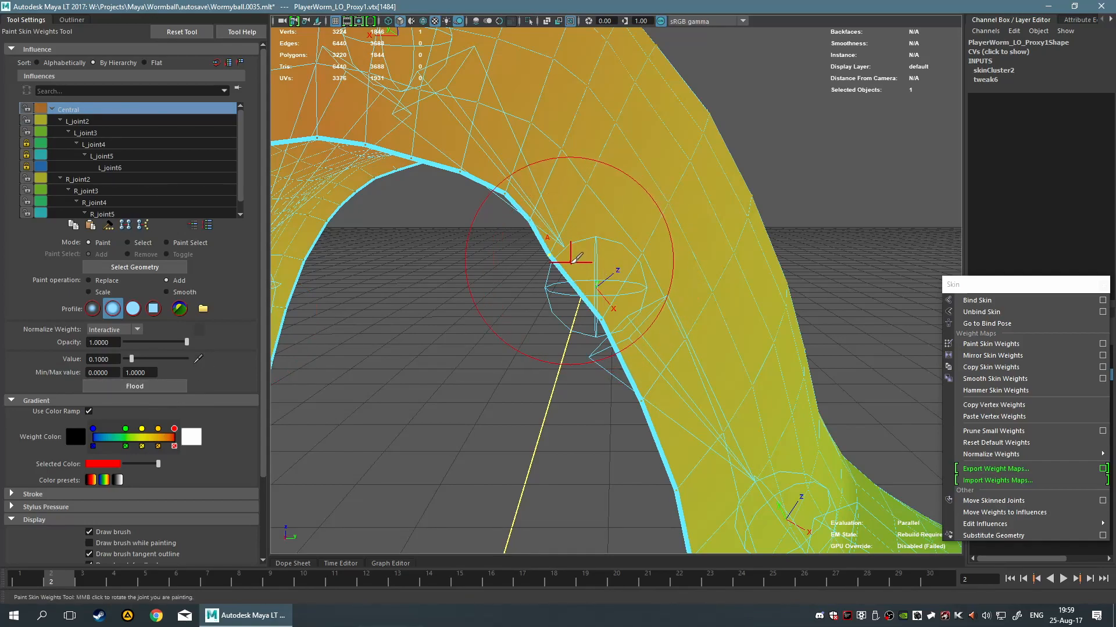
pyautogui.keyDown('shift'); pyautogui.moveTo(615, 267); pyautogui.dragTo(543, 254); pyautogui.keyUp('shift')
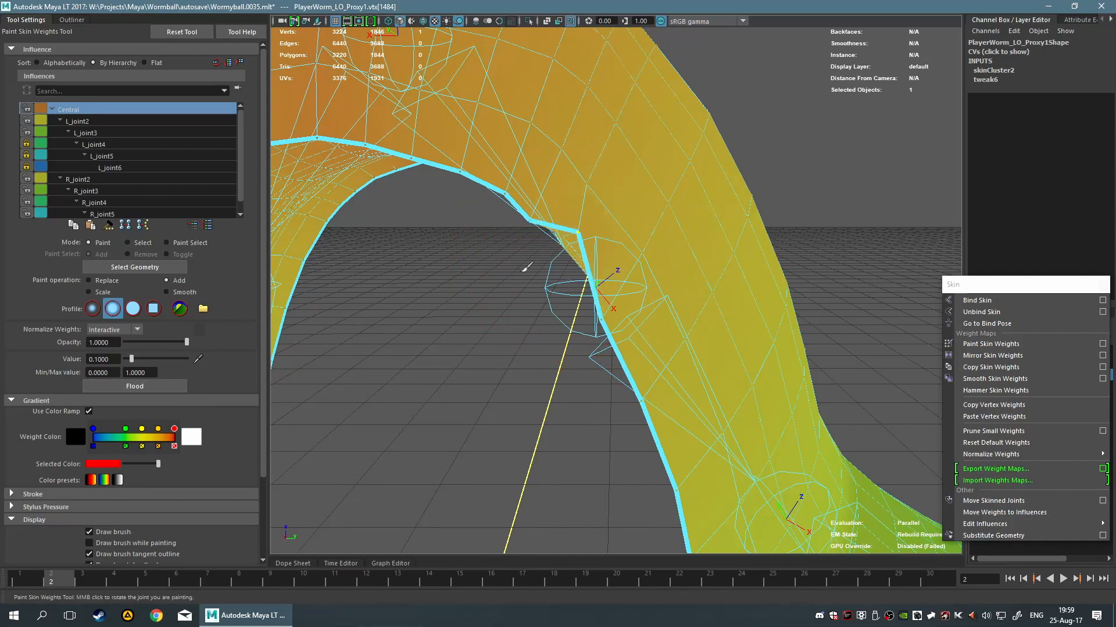
pyautogui.click(150, 385)
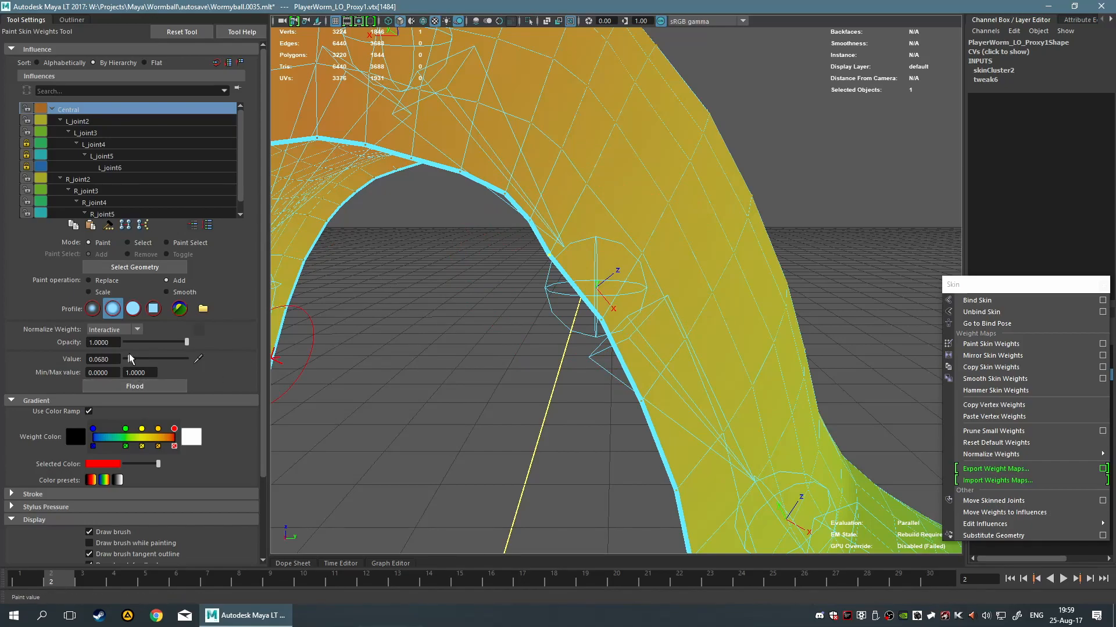
# Lower the paint value to 0.0291, flood the selected rim vertex with added Central weight, and check the whole arch.
pyautogui.moveTo(131, 359); pyautogui.dragTo(126, 364)
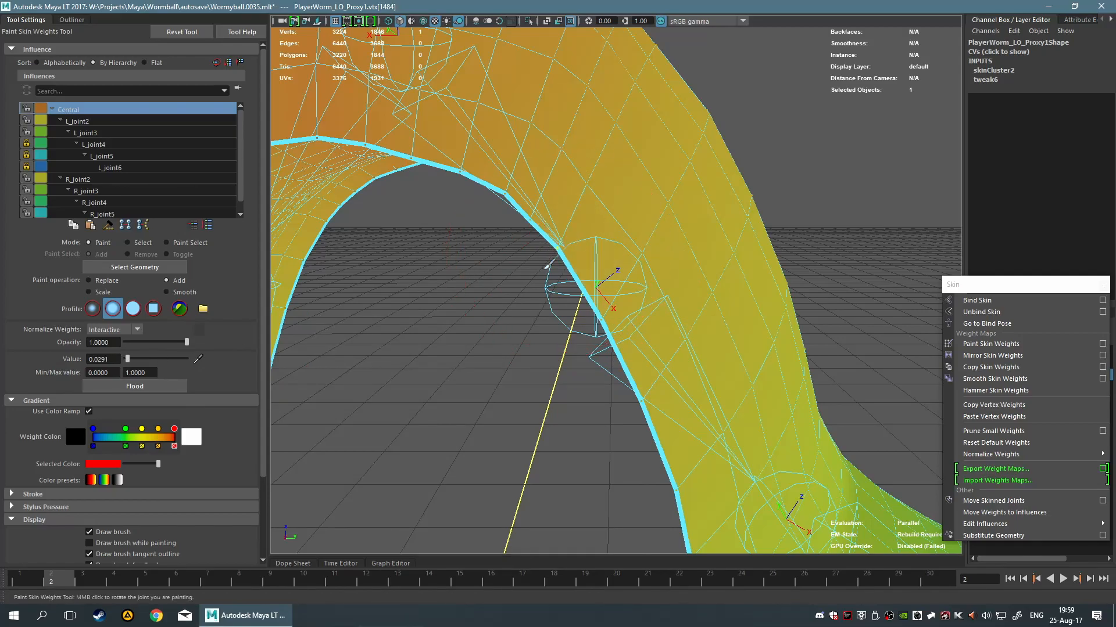
pyautogui.moveTo(463, 349)
pyautogui.keyDown('alt'); pyautogui.mouseDown()
pyautogui.moveTo(506, 326)
pyautogui.moveTo(455, 338)
pyautogui.mouseUp(); pyautogui.keyUp('alt')
pyautogui.scroll(-8, 455, 338)
pyautogui.moveTo(601, 389)
pyautogui.keyDown('alt'); pyautogui.mouseDown()
pyautogui.moveTo(635, 396)
pyautogui.moveTo(591, 391)
pyautogui.moveTo(614, 373)
pyautogui.mouseUp(); pyautogui.keyUp('alt')
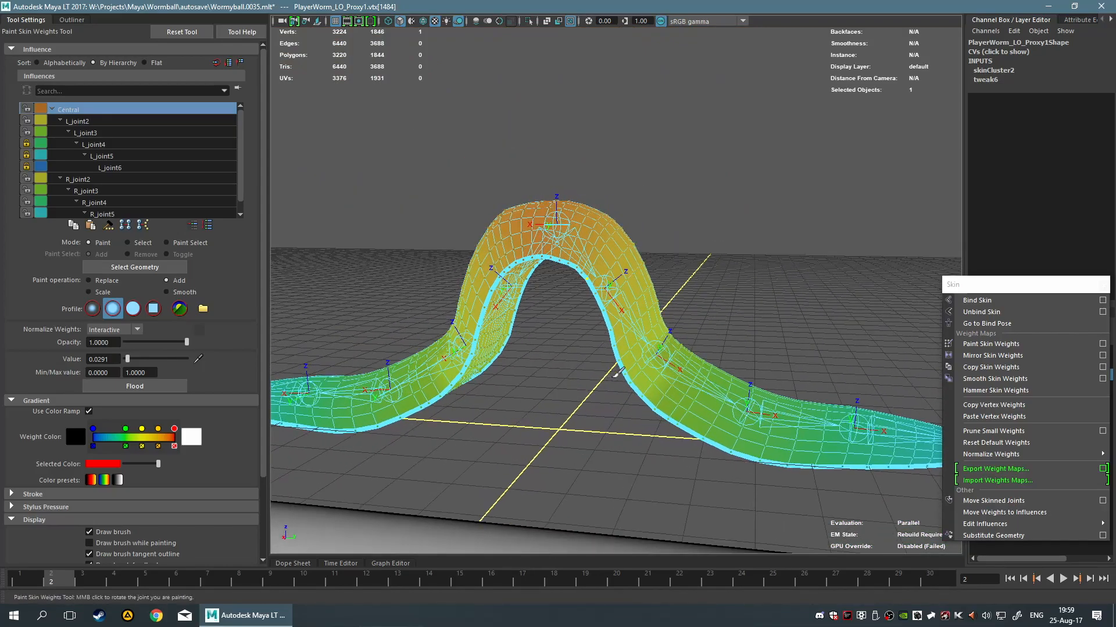
pyautogui.scroll(5, 617, 373)
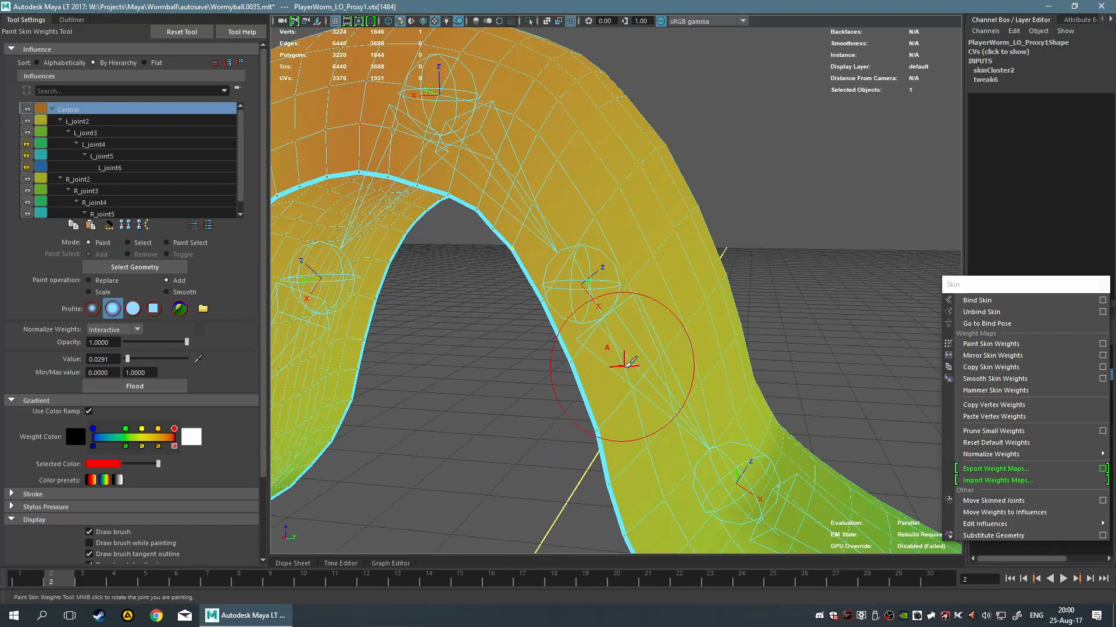
# Check the selected vertex's CV values and the mesh's tweak6 input.
pyautogui.click(1010, 52)
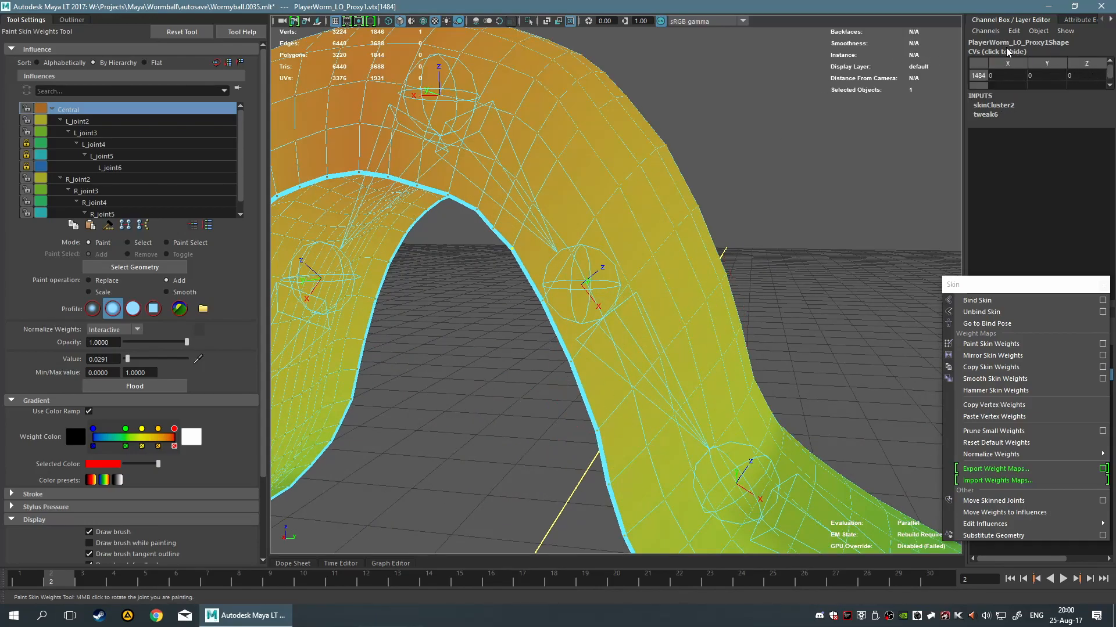
pyautogui.click(1000, 61)
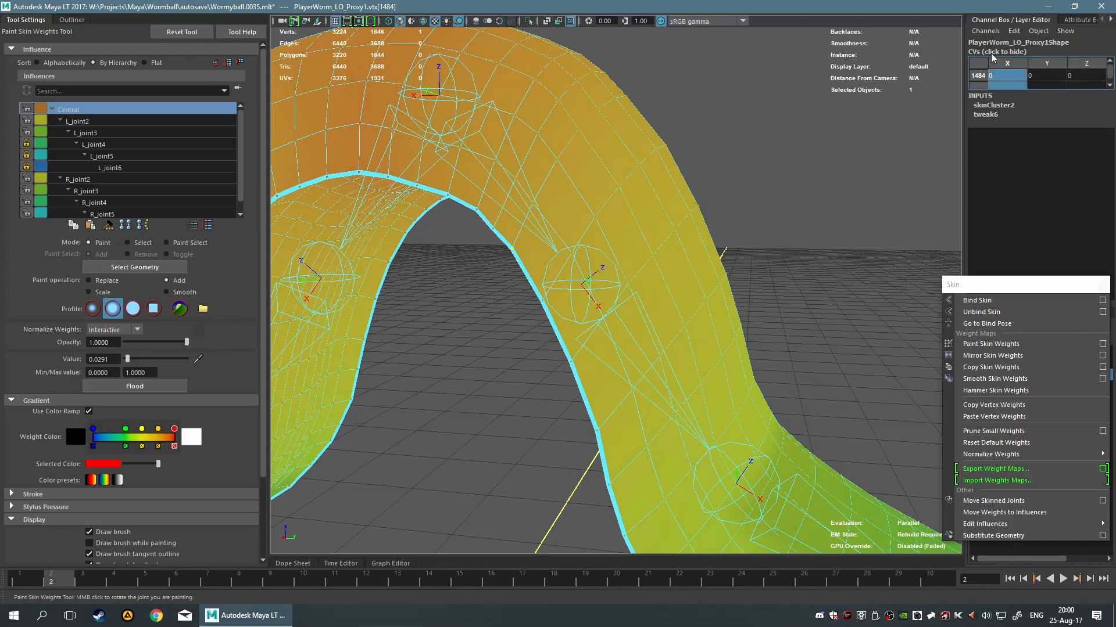
pyautogui.click(992, 52)
pyautogui.click(987, 80)
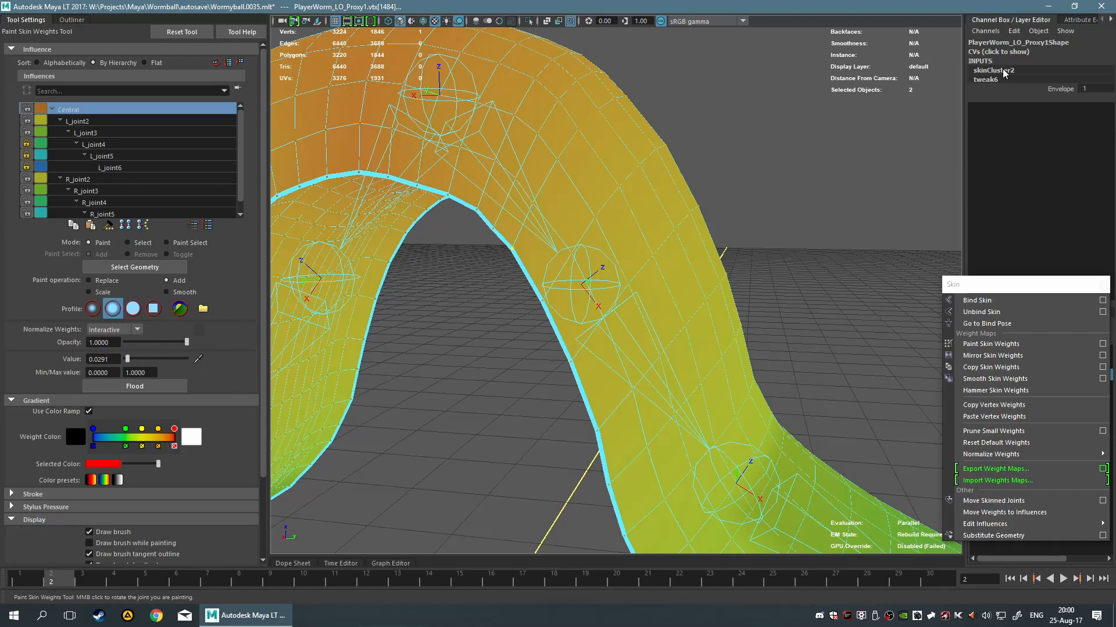
# Examine skinCluster2's Deformer Attributes, Node Behavior and UUID sections in the Attribute Editor, moving the floating Skin menu clear of them.
pyautogui.click(1069, 20)
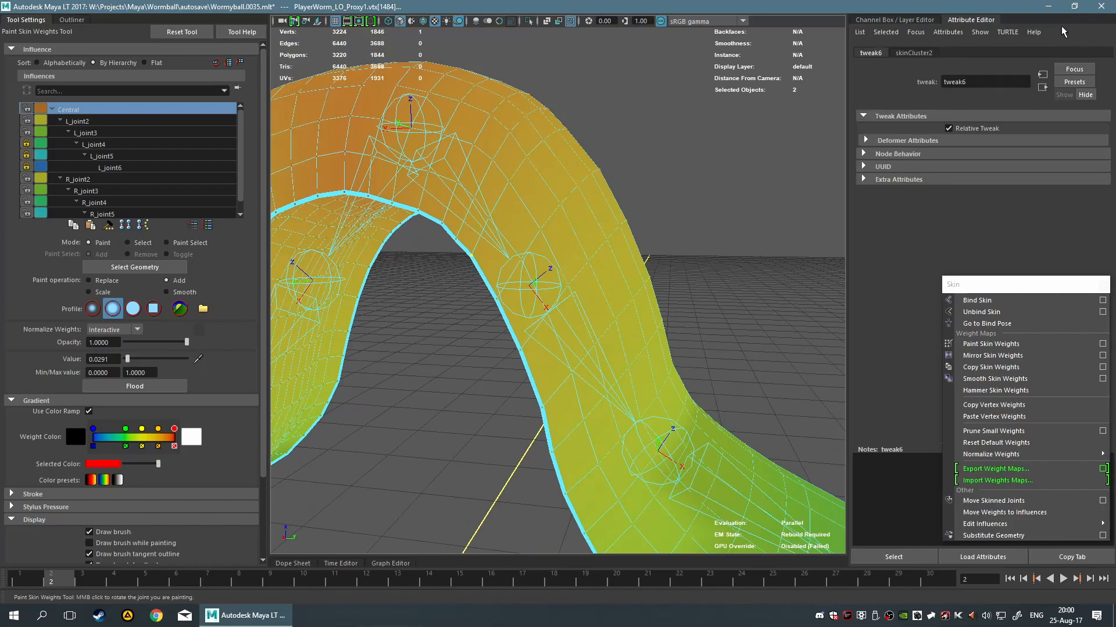
pyautogui.click(915, 53)
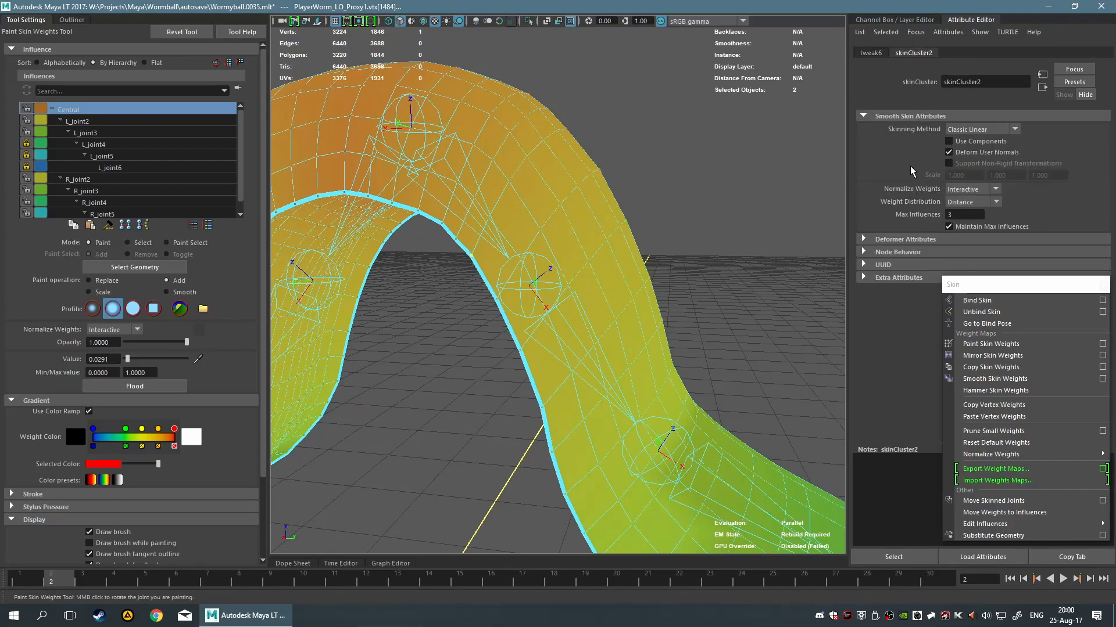
pyautogui.click(879, 240)
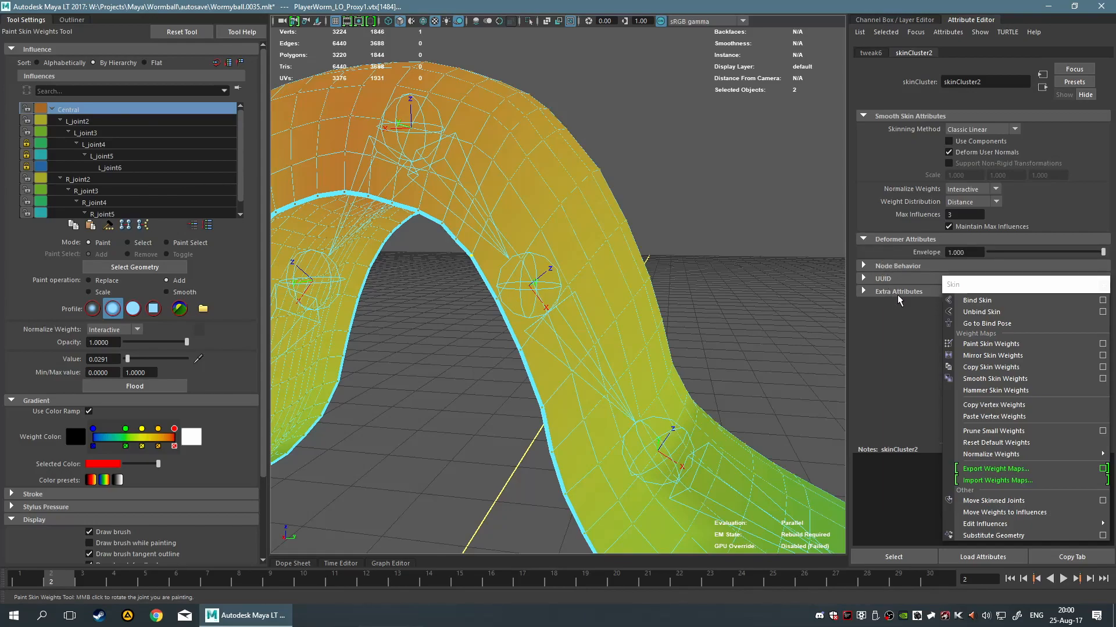
pyautogui.click(887, 278)
pyautogui.click(887, 267)
pyautogui.moveTo(981, 284); pyautogui.dragTo(990, 340)
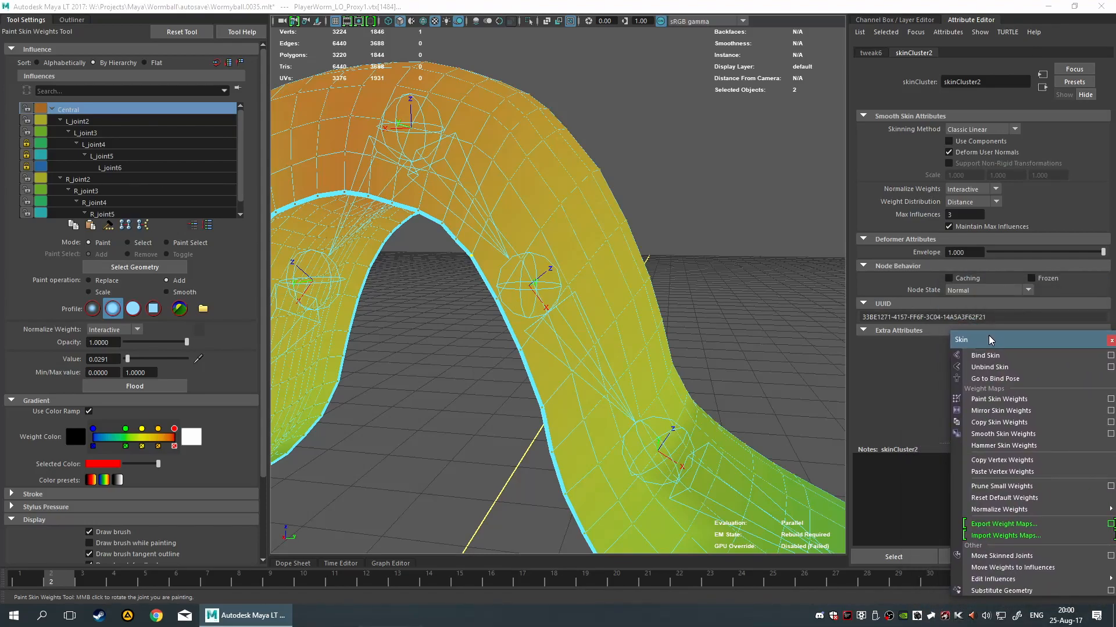
# Leave the weight painting tool, return to object mode and select the bent worm mesh to check the whole arch.
pyautogui.moveTo(674, 207)
pyautogui.keyDown('alt'); pyautogui.mouseDown()
pyautogui.moveTo(732, 194)
pyautogui.moveTo(674, 229)
pyautogui.moveTo(732, 179)
pyautogui.mouseUp(); pyautogui.keyUp('alt')
pyautogui.scroll(-7, 721, 194)
pyautogui.press('q')
pyautogui.scroll(5, 679, 244)
pyautogui.press('F8')
pyautogui.click(569, 292)
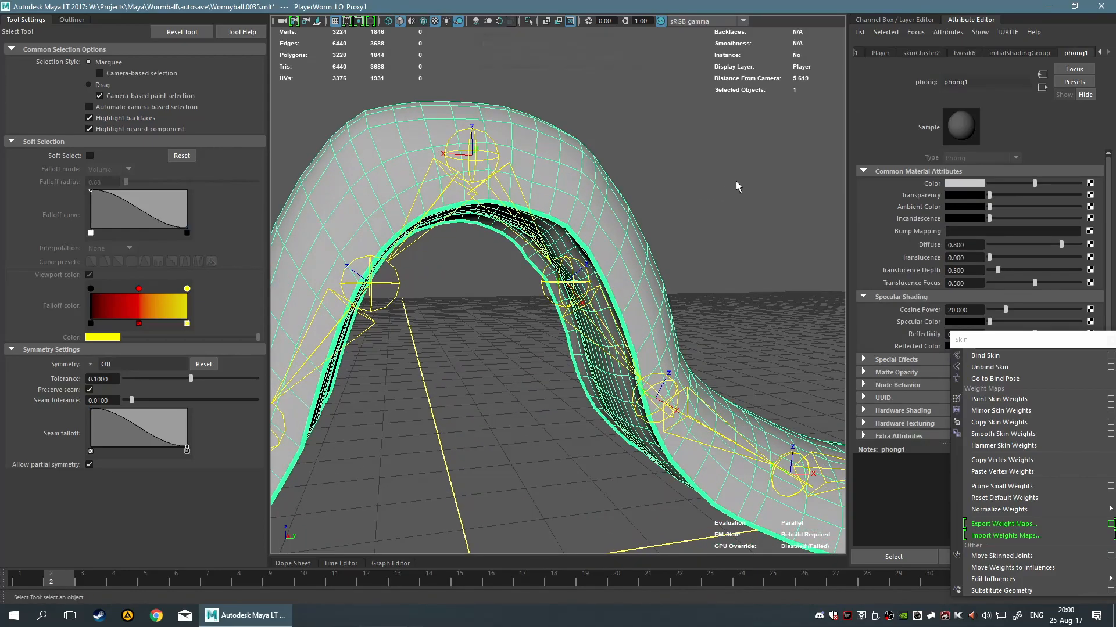
pyautogui.click(564, 315)
pyautogui.keyDown('alt'); pyautogui.moveTo(558, 311); pyautogui.dragTo(535, 316); pyautogui.keyUp('alt')
pyautogui.scroll(5, 530, 316)
pyautogui.scroll(-10, 520, 317)
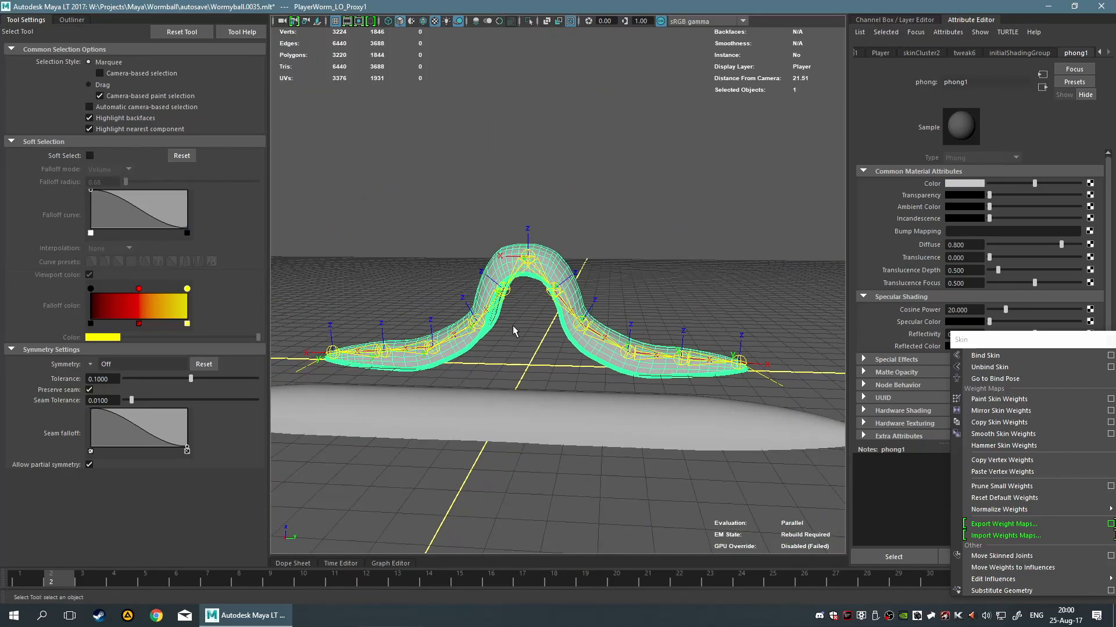
# Collapse the sidebar and mirror the worm's skin weights across YZ, positive to negative, with closest component and one-to-one association.
pyautogui.scroll(-5, 513, 331)
pyautogui.click(928, 19)
pyautogui.click(1003, 23)
pyautogui.scroll(6, 793, 245)
pyautogui.keyDown('alt'); pyautogui.moveTo(814, 201); pyautogui.dragTo(871, 233); pyautogui.keyUp('alt')
pyautogui.click(1110, 410)
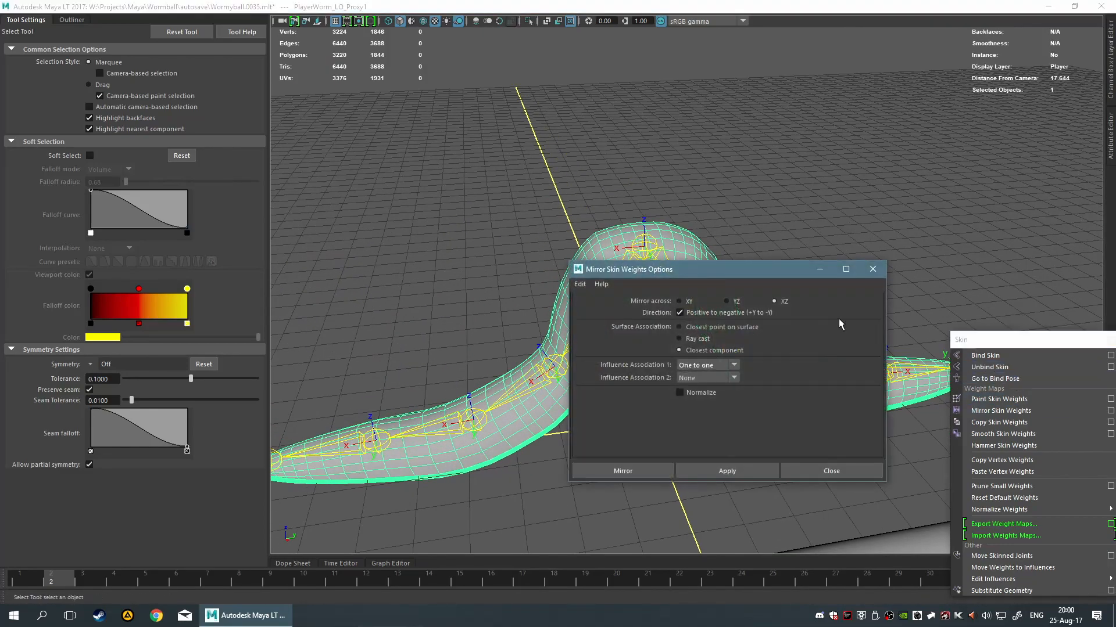
pyautogui.click(736, 303)
pyautogui.click(721, 472)
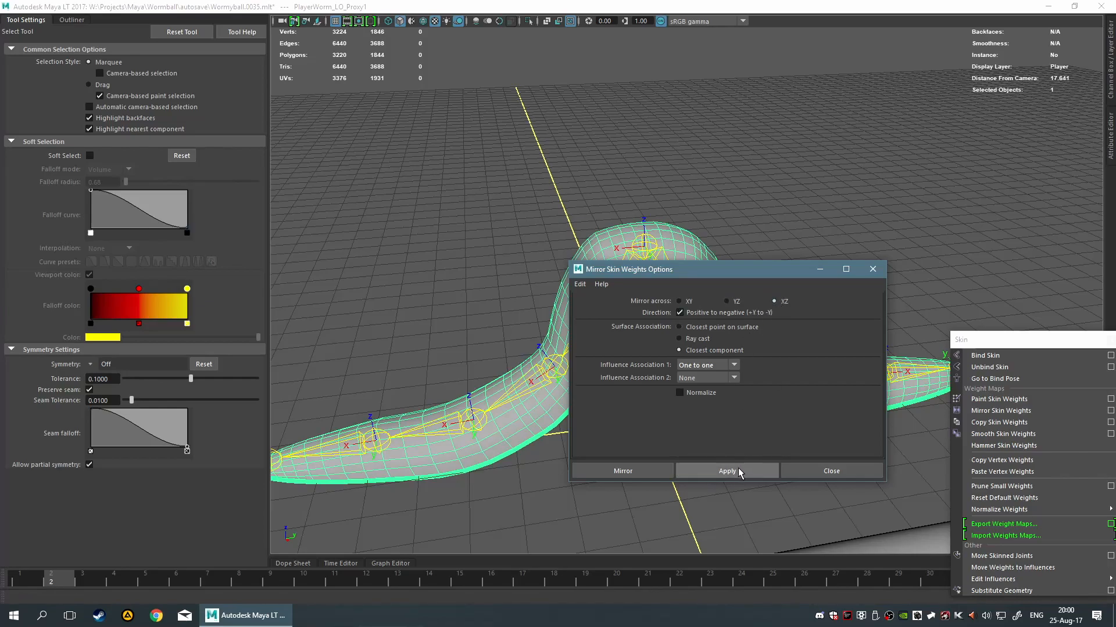
pyautogui.click(733, 463)
pyautogui.click(825, 463)
# Deselect the worm and examine both sides and the underside of the arch for uneven deformation after mirroring.
pyautogui.keyDown('alt'); pyautogui.moveTo(797, 465); pyautogui.dragTo(768, 433); pyautogui.keyUp('alt')
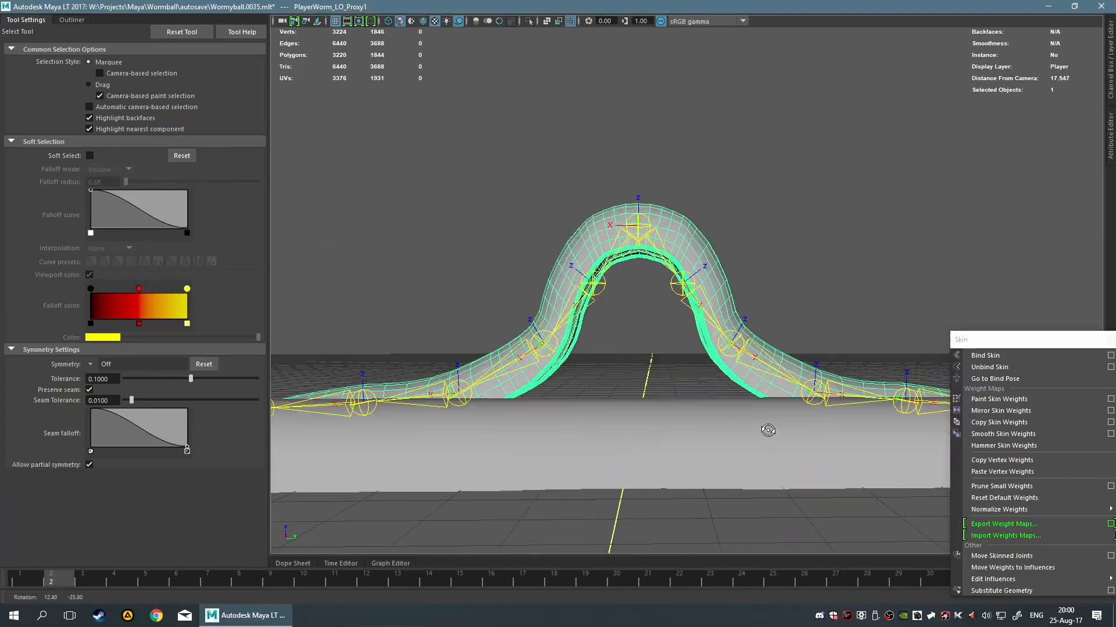
pyautogui.keyDown('alt'); pyautogui.moveTo(768, 432); pyautogui.dragTo(746, 422, button='right'); pyautogui.keyUp('alt')
pyautogui.moveTo(656, 432)
pyautogui.keyDown('alt'); pyautogui.mouseDown()
pyautogui.moveTo(568, 448)
pyautogui.moveTo(397, 432)
pyautogui.moveTo(660, 424)
pyautogui.moveTo(633, 428)
pyautogui.moveTo(653, 433)
pyautogui.mouseUp(); pyautogui.keyUp('alt')
pyautogui.scroll(-5, 653, 429)
pyautogui.scroll(4, 631, 378)
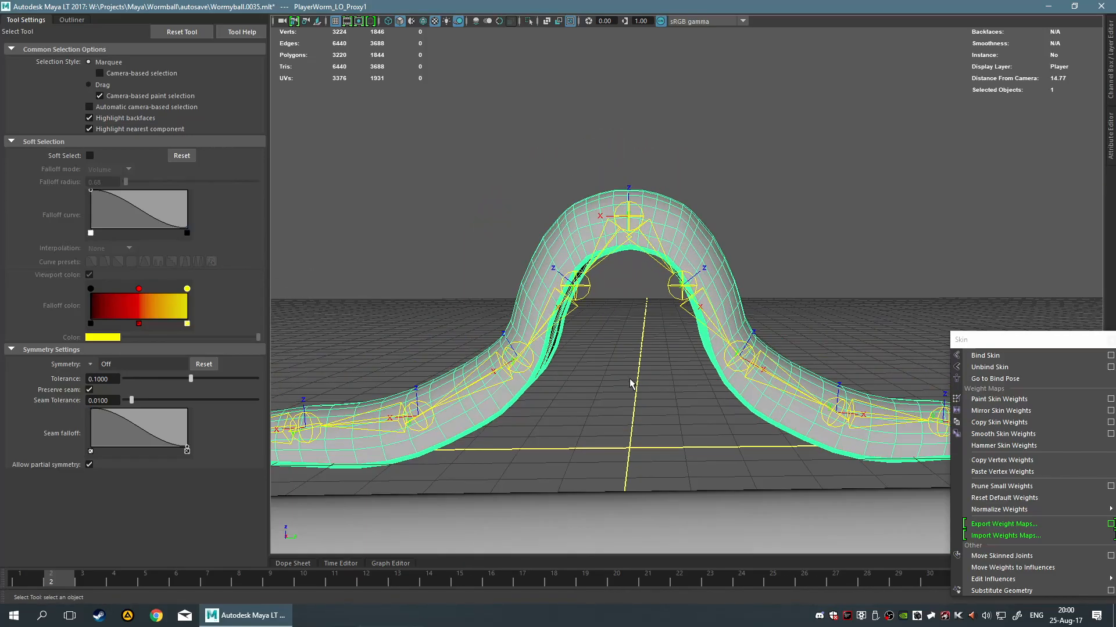
pyautogui.click(625, 383)
pyautogui.scroll(8, 632, 381)
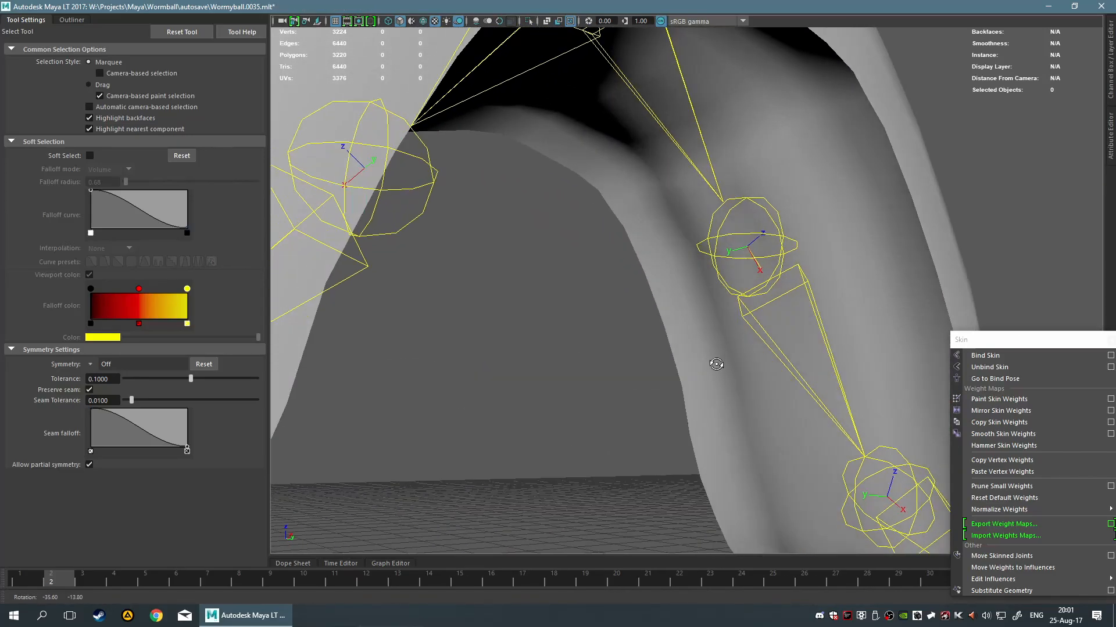
pyautogui.moveTo(592, 318)
pyautogui.keyDown('alt'); pyautogui.mouseDown()
pyautogui.moveTo(558, 301)
pyautogui.moveTo(576, 298)
pyautogui.mouseUp(); pyautogui.keyUp('alt')
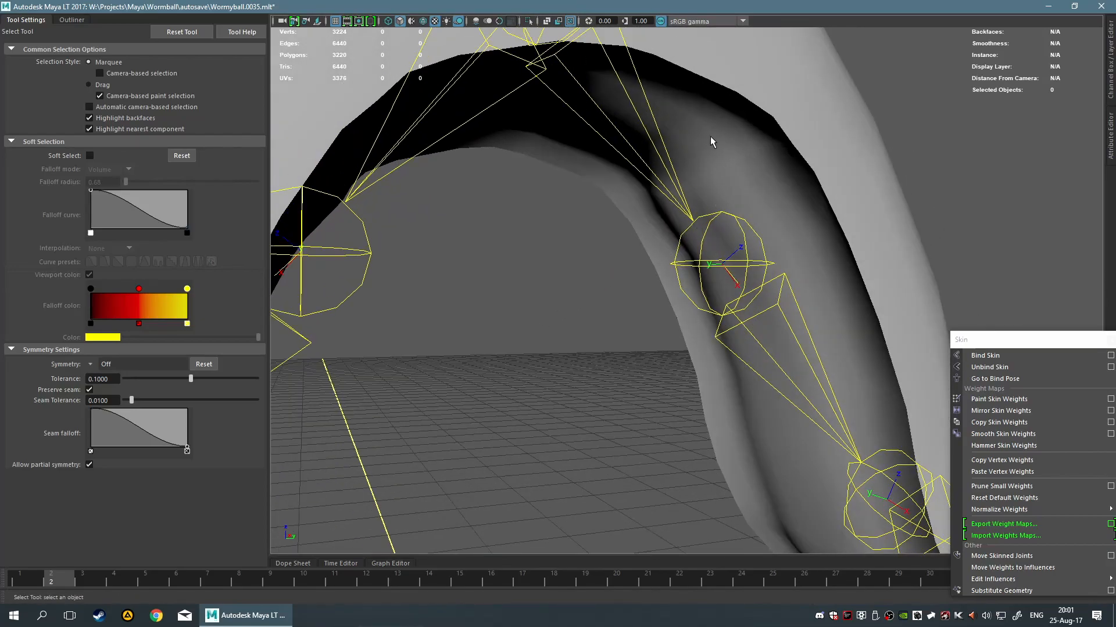
pyautogui.keyDown('alt'); pyautogui.moveTo(593, 322); pyautogui.dragTo(648, 259); pyautogui.keyUp('alt')
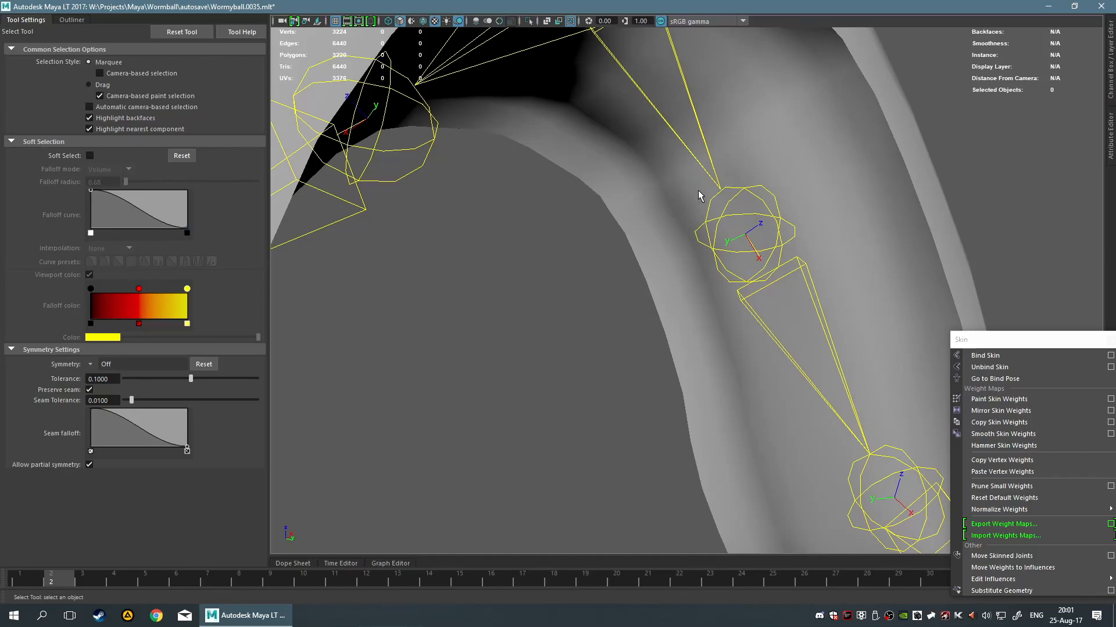
pyautogui.keyDown('alt'); pyautogui.moveTo(695, 299); pyautogui.dragTo(535, 364); pyautogui.keyUp('alt')
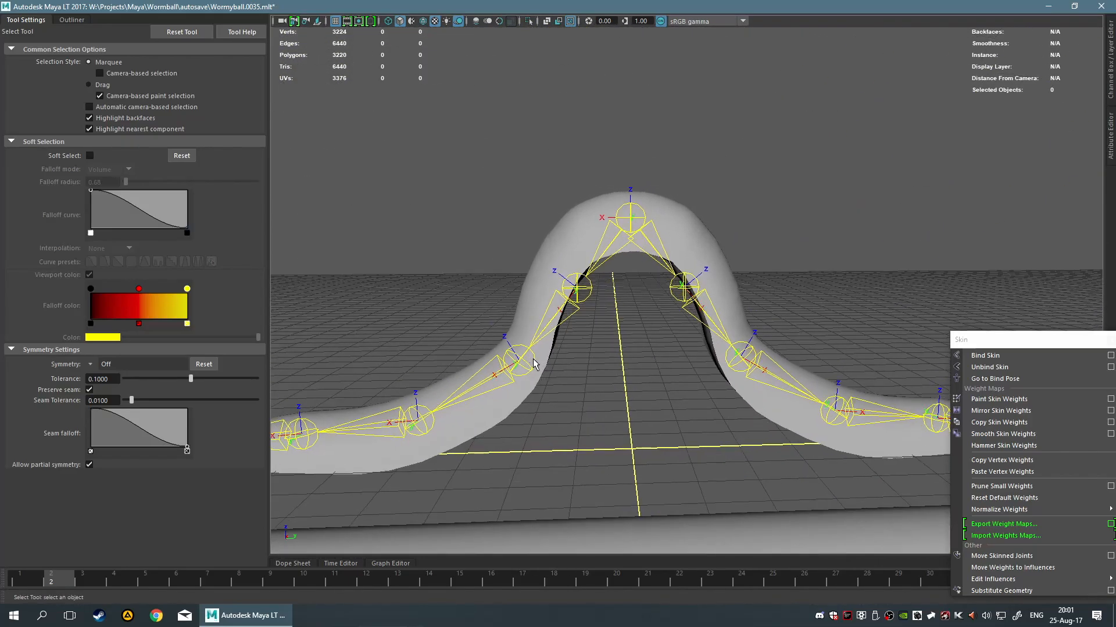
pyautogui.scroll(3, 687, 326)
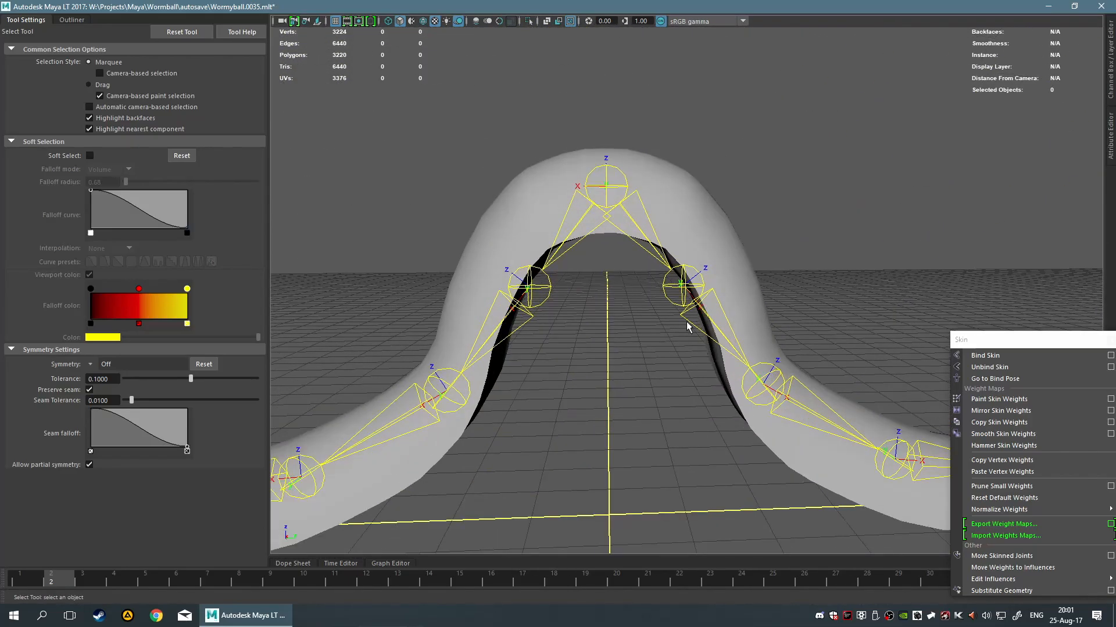
# Preview the worm mesh smoothed and view the arch from an angle with nothing selected.
pyautogui.click(722, 215)
pyautogui.press('3')
pyautogui.click(584, 376)
pyautogui.keyDown('alt'); pyautogui.moveTo(585, 376); pyautogui.dragTo(905, 377); pyautogui.keyUp('alt')
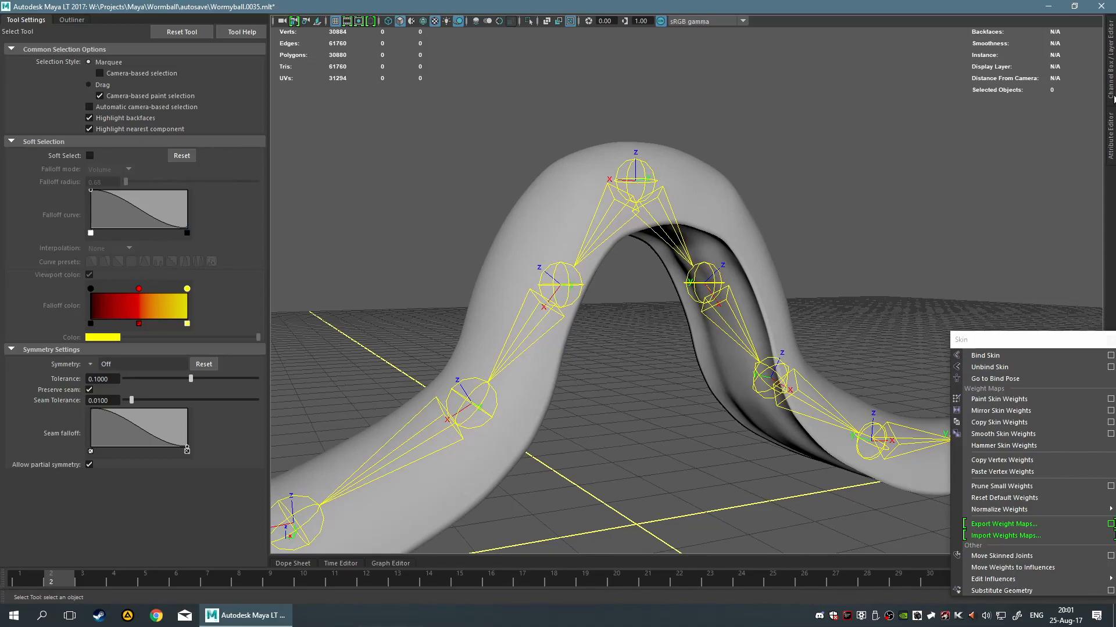
# Reopen the Channel Box / Layer Editor, shift the floating Skin menu and hide the worm's joints.
pyautogui.click(1111, 56)
pyautogui.moveTo(1011, 336); pyautogui.dragTo(1033, 327)
pyautogui.click(976, 351)
# Examine the smoothed worm's inner rim and the underside of the arch up close, without the joints.
pyautogui.click(581, 192)
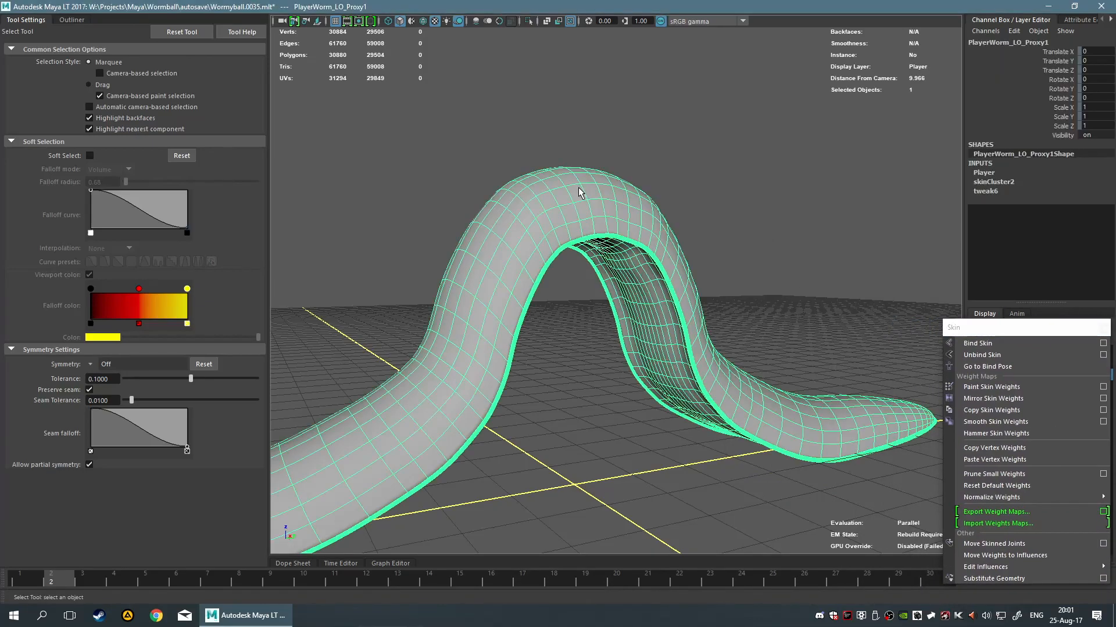
pyautogui.press('3')
pyautogui.scroll(5, 594, 386)
pyautogui.click(578, 374)
pyautogui.keyDown('alt'); pyautogui.moveTo(575, 375); pyautogui.dragTo(518, 374); pyautogui.keyUp('alt')
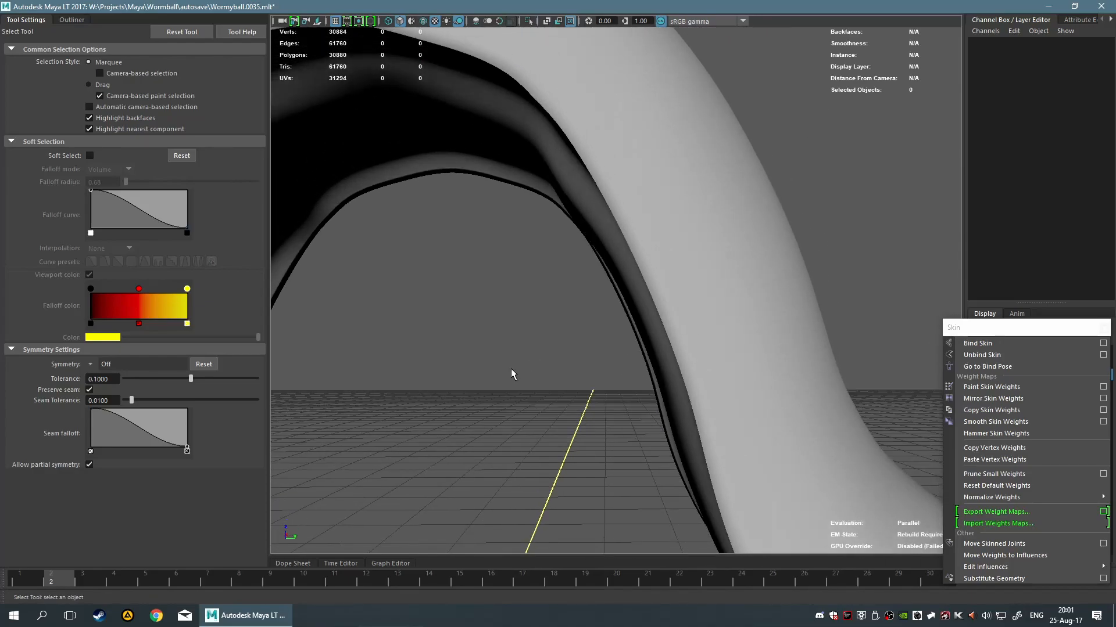
pyautogui.scroll(3, 502, 361)
pyautogui.keyDown('alt'); pyautogui.moveTo(488, 333); pyautogui.dragTo(614, 408, button='middle'); pyautogui.keyUp('alt')
pyautogui.scroll(-5, 610, 361)
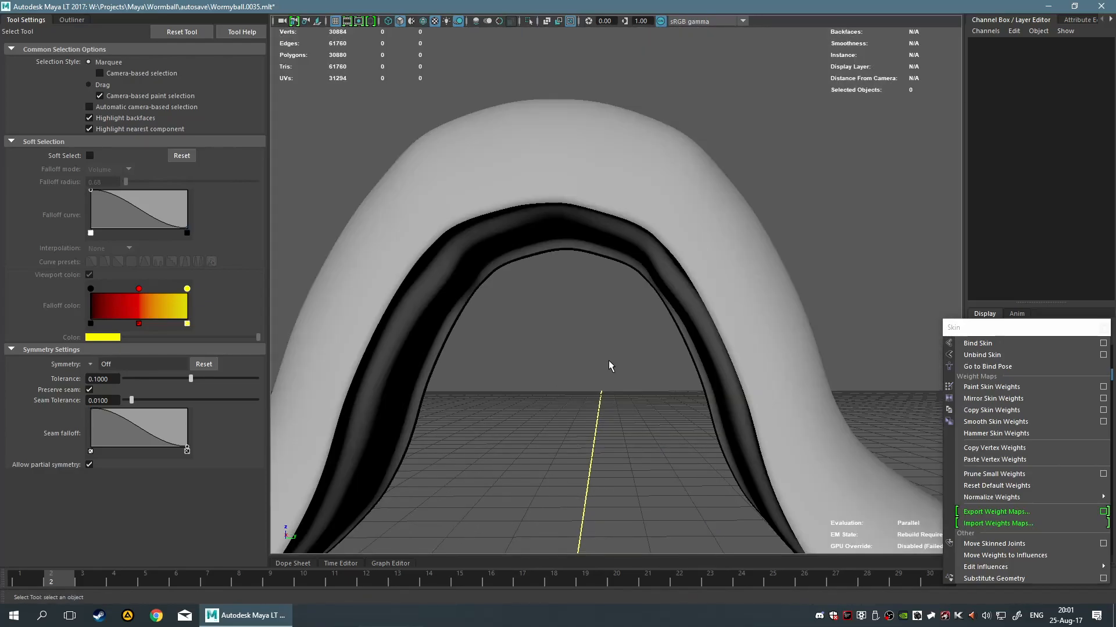
pyautogui.click(687, 321)
pyautogui.click(614, 378)
pyautogui.click(690, 330)
pyautogui.click(596, 420)
pyautogui.moveTo(596, 421)
pyautogui.keyDown('alt'); pyautogui.mouseDown()
pyautogui.moveTo(639, 419)
pyautogui.moveTo(603, 422)
pyautogui.mouseUp(); pyautogui.keyUp('alt')
pyautogui.scroll(3, 616, 420)
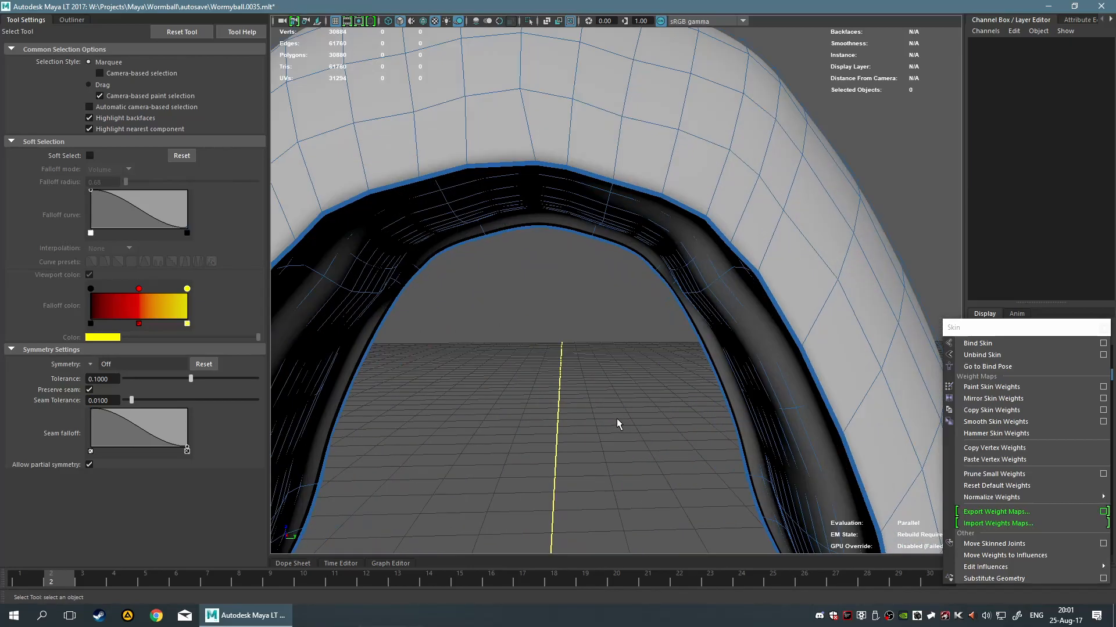
pyautogui.scroll(-5, 618, 419)
# Start Paint Skin Weights on the worm and brush 0.0291 of added Central weight onto the arch's inner wall.
pyautogui.moveTo(630, 214); pyautogui.dragTo(568, 192, button='right')
pyautogui.scroll(4, 633, 360)
pyautogui.moveTo(643, 364)
pyautogui.keyDown('alt'); pyautogui.mouseDown()
pyautogui.moveTo(621, 372)
pyautogui.moveTo(638, 366)
pyautogui.mouseUp(); pyautogui.keyUp('alt')
pyautogui.scroll(5, 630, 367)
pyautogui.keyDown('alt'); pyautogui.moveTo(645, 350); pyautogui.dragTo(538, 315, button='middle'); pyautogui.keyUp('alt')
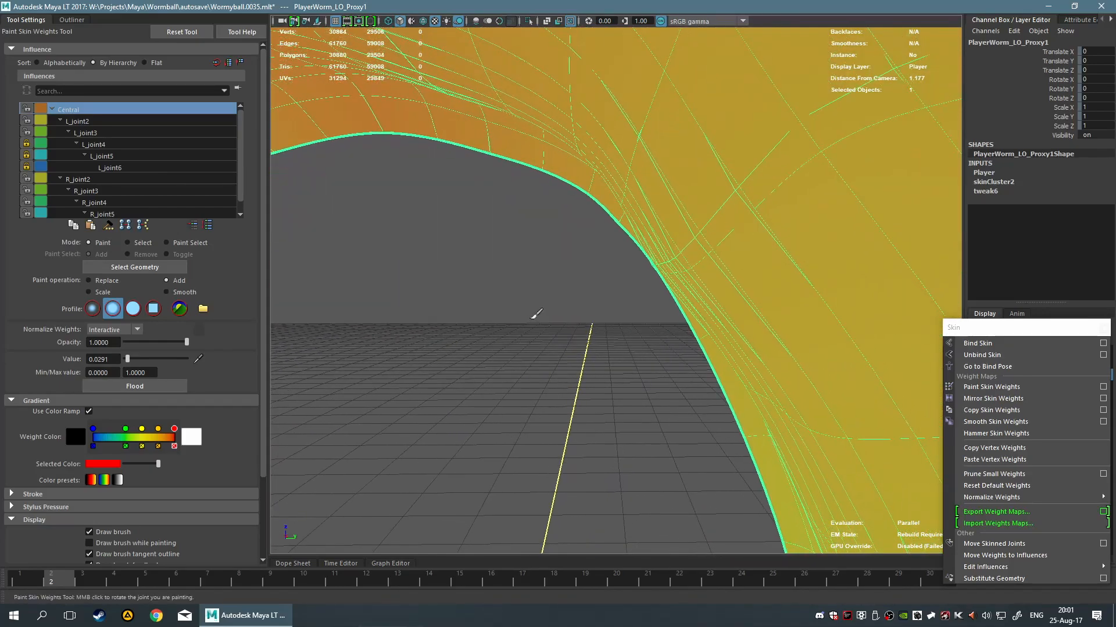
pyautogui.scroll(-2, 558, 308)
pyautogui.scroll(-4, 648, 285)
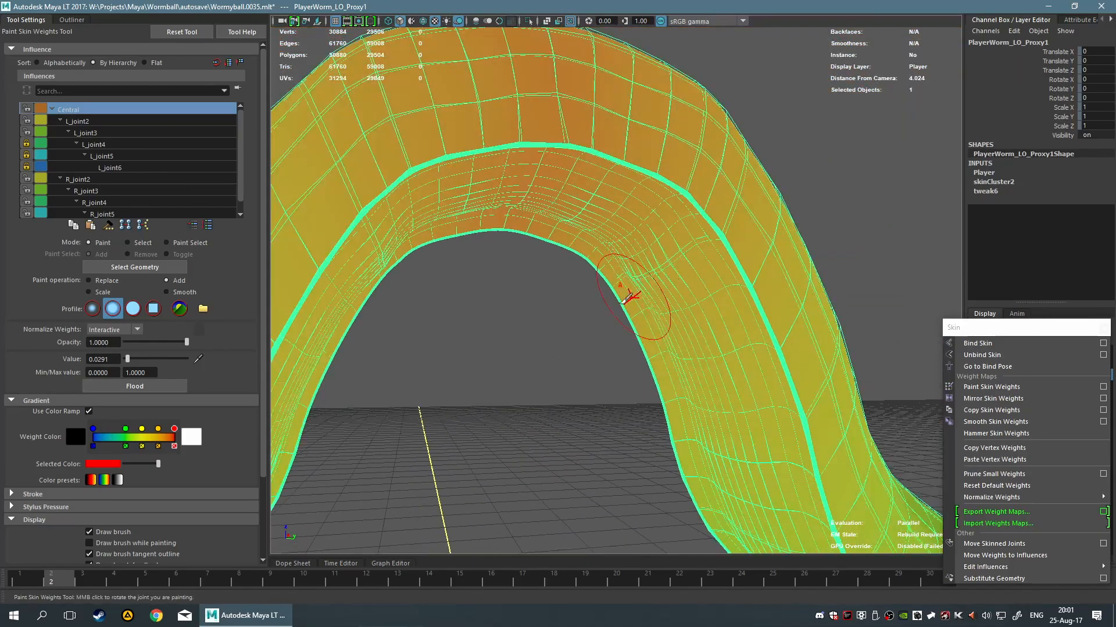
pyautogui.keyDown('alt'); pyautogui.moveTo(639, 294); pyautogui.dragTo(548, 336); pyautogui.keyUp('alt')
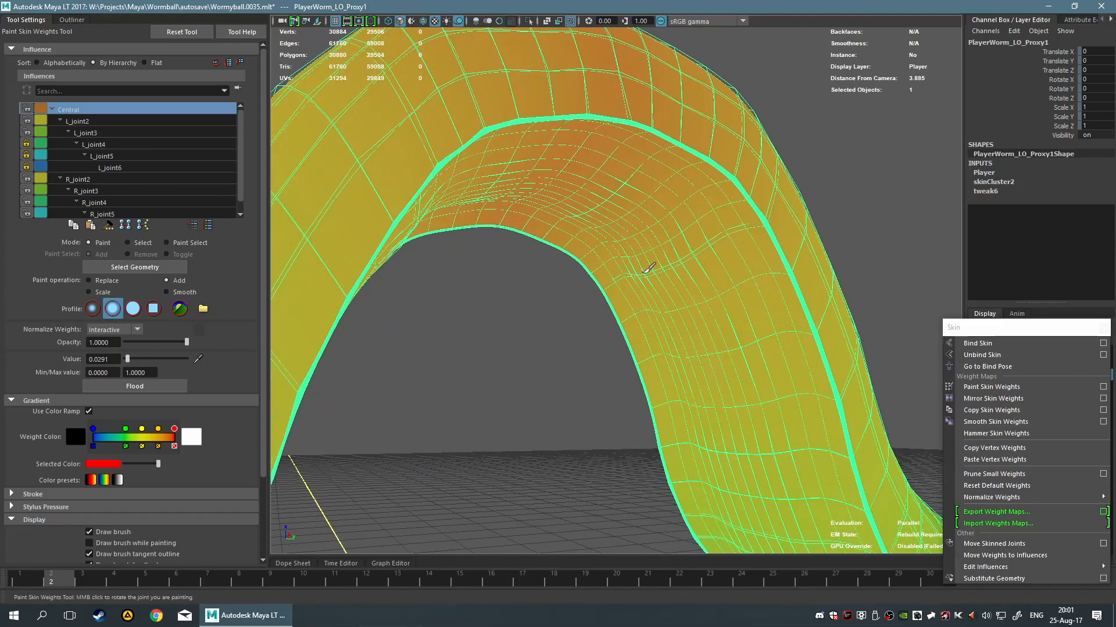
pyautogui.moveTo(625, 326)
pyautogui.mouseDown()
pyautogui.moveTo(662, 261)
pyautogui.moveTo(654, 278)
pyautogui.mouseUp()
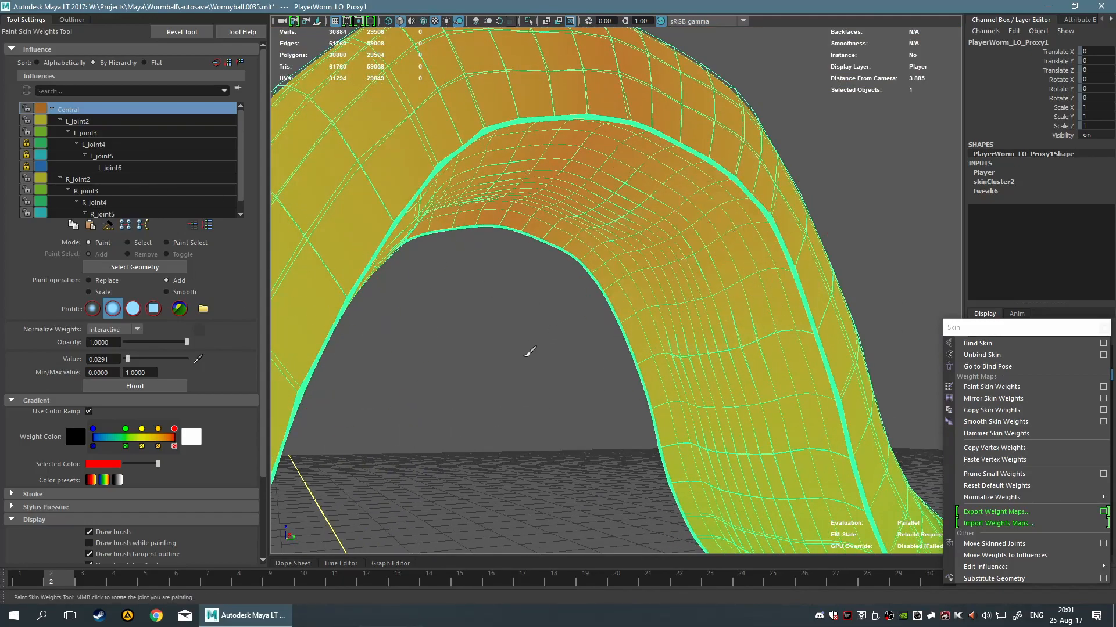
# Switch the worm back from smooth preview to the base mesh and leave the weight painting tool.
pyautogui.keyDown('alt'); pyautogui.moveTo(491, 368); pyautogui.dragTo(542, 372); pyautogui.keyUp('alt')
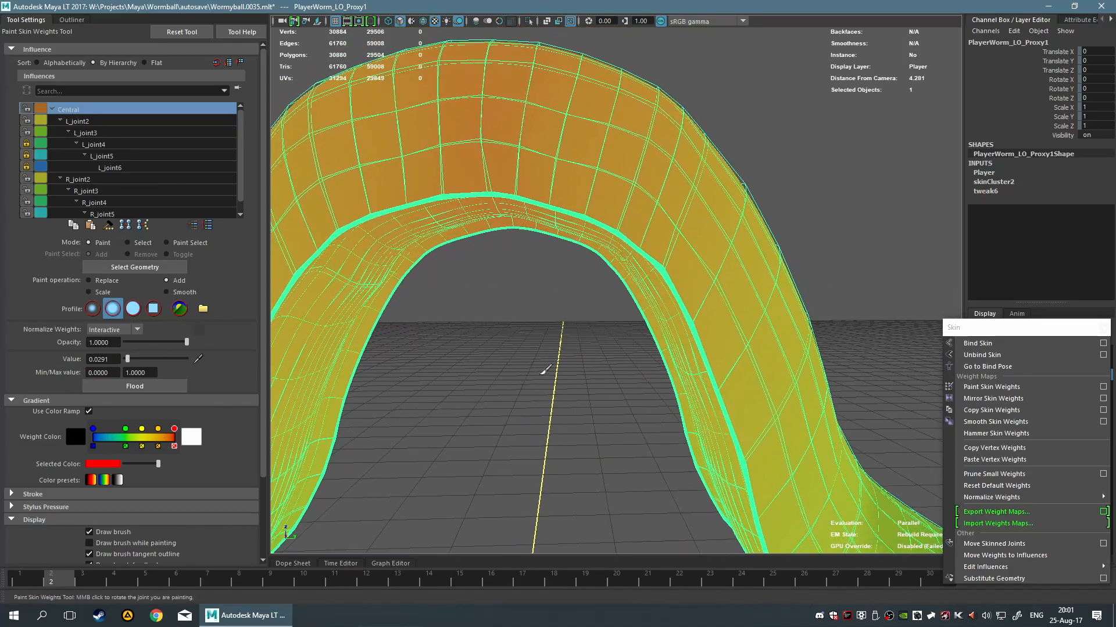
pyautogui.press('1')
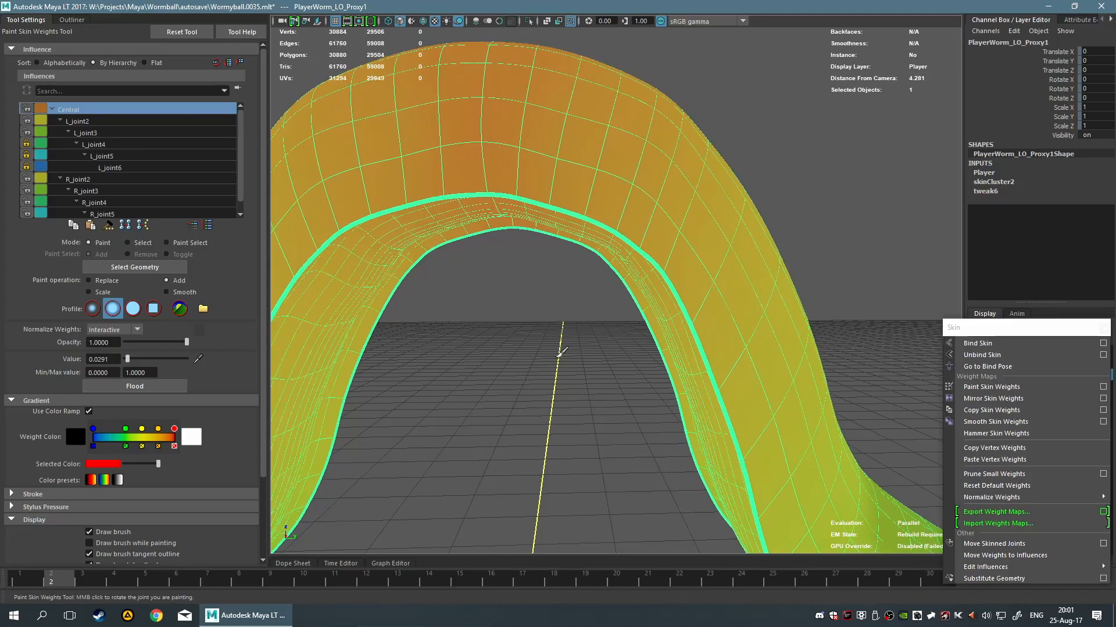
pyautogui.moveTo(559, 352)
pyautogui.mouseDown(button='middle')
pyautogui.moveTo(615, 331)
pyautogui.moveTo(557, 357)
pyautogui.mouseUp(button='middle')
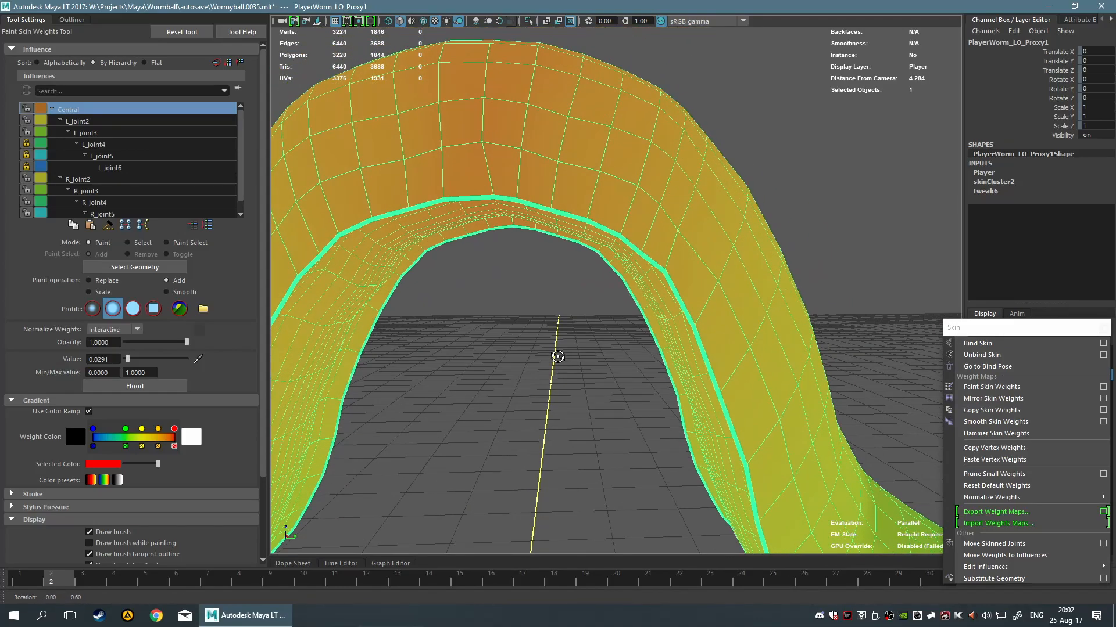
pyautogui.scroll(-5, 558, 357)
pyautogui.press('q')
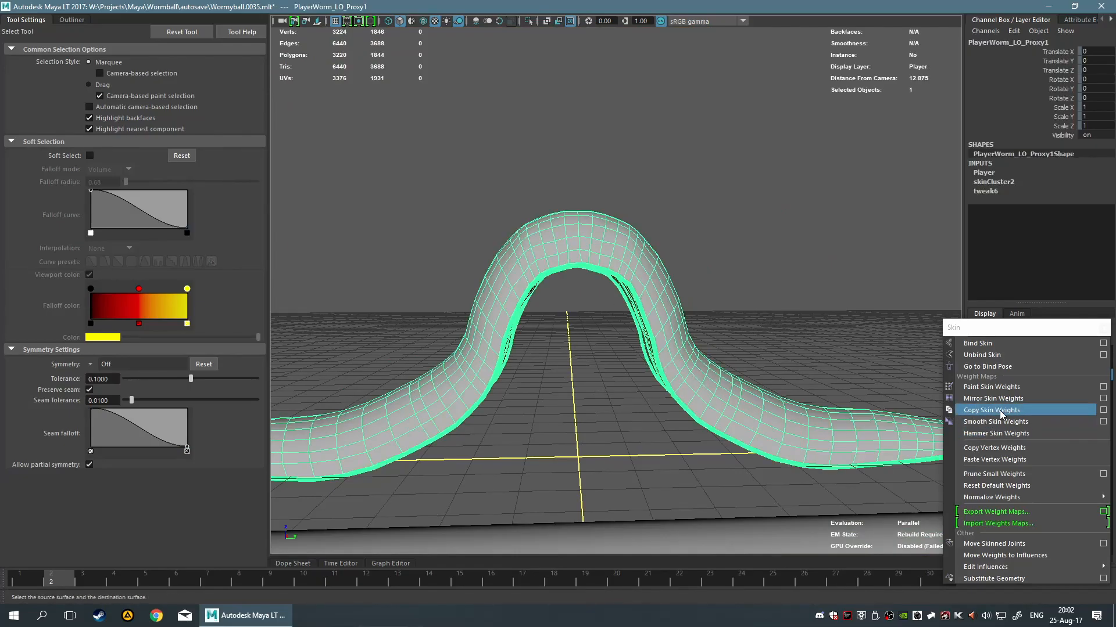
# Inspect the inside of the arch and mirror the repainted skin weights across YZ, positive to negative, using closest component.
pyautogui.scroll(6, 607, 370)
pyautogui.keyDown('alt'); pyautogui.moveTo(607, 370); pyautogui.dragTo(684, 378); pyautogui.keyUp('alt')
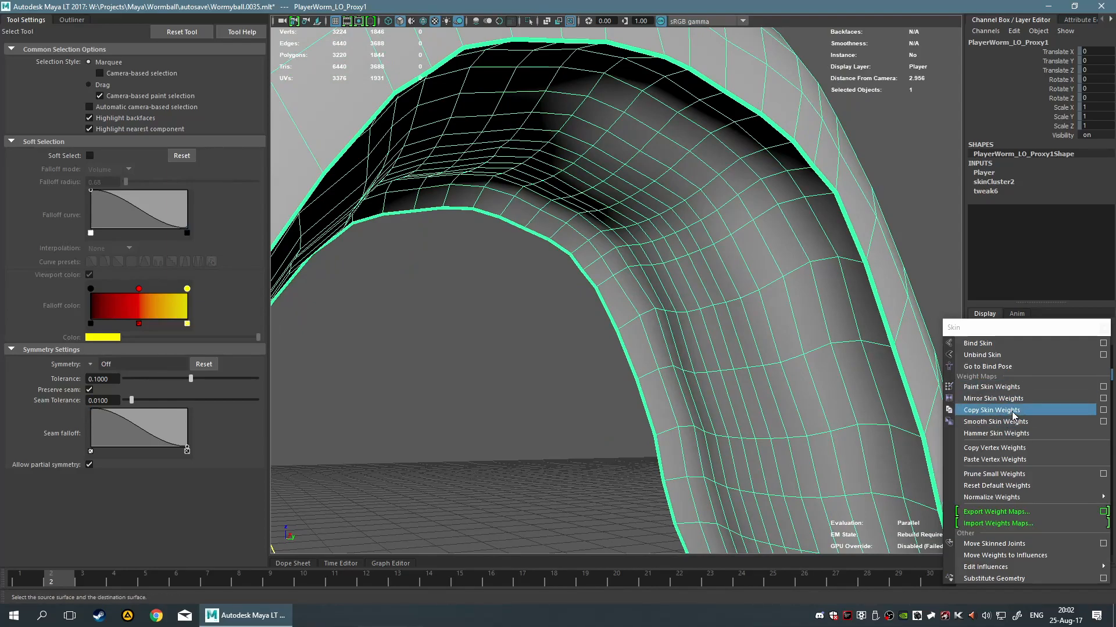
pyautogui.scroll(-8, 661, 376)
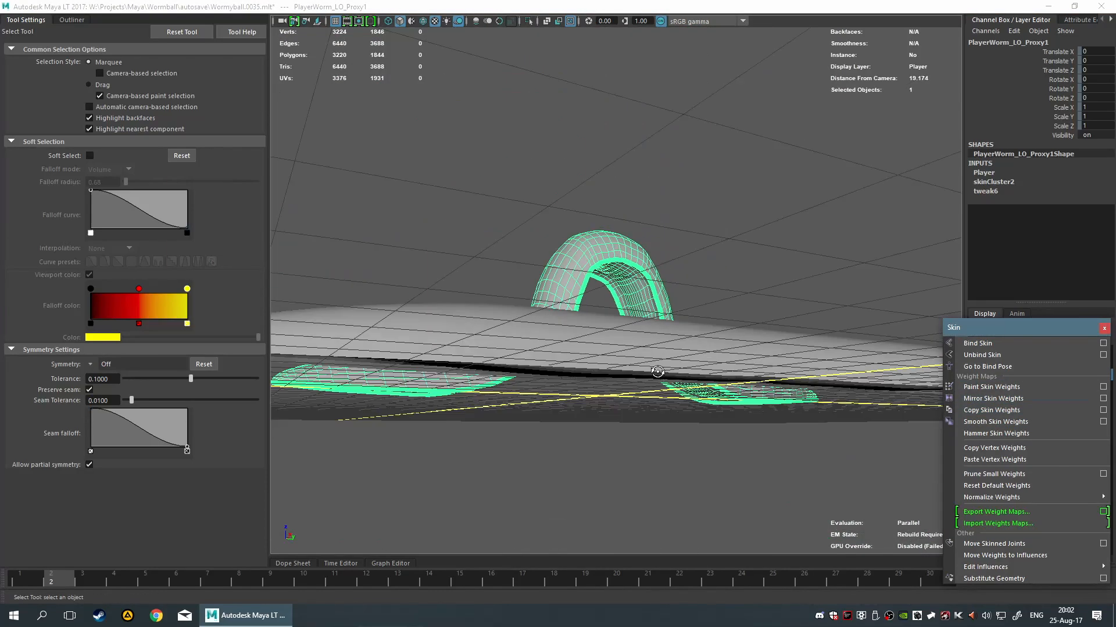
pyautogui.scroll(2, 591, 387)
pyautogui.scroll(6, 591, 383)
pyautogui.keyDown('alt'); pyautogui.moveTo(591, 383); pyautogui.dragTo(653, 298); pyautogui.keyUp('alt')
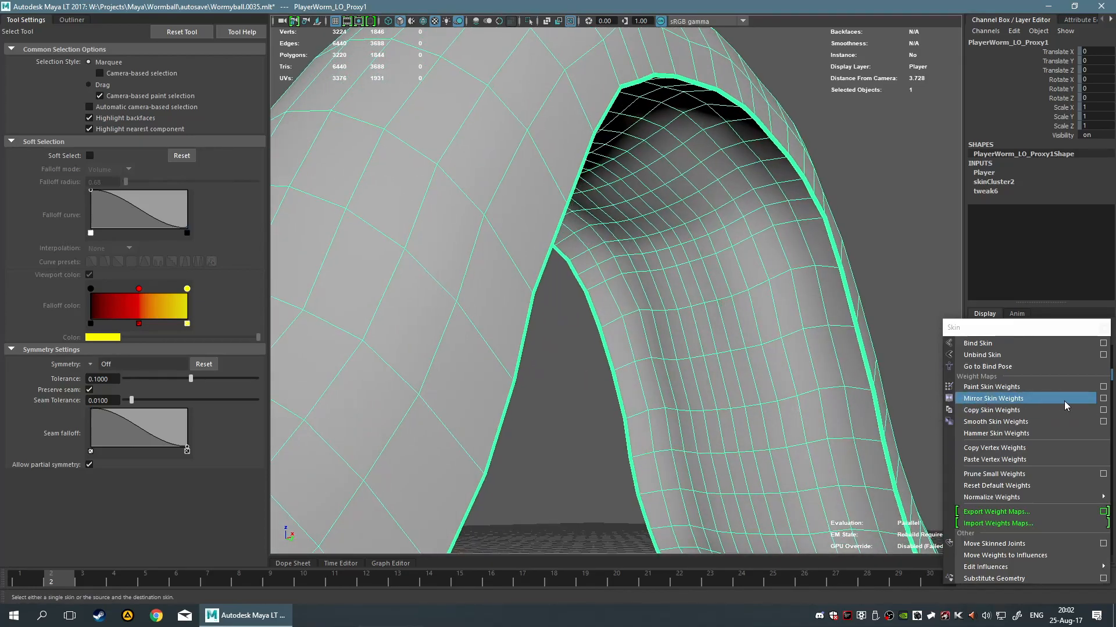
pyautogui.click(1102, 398)
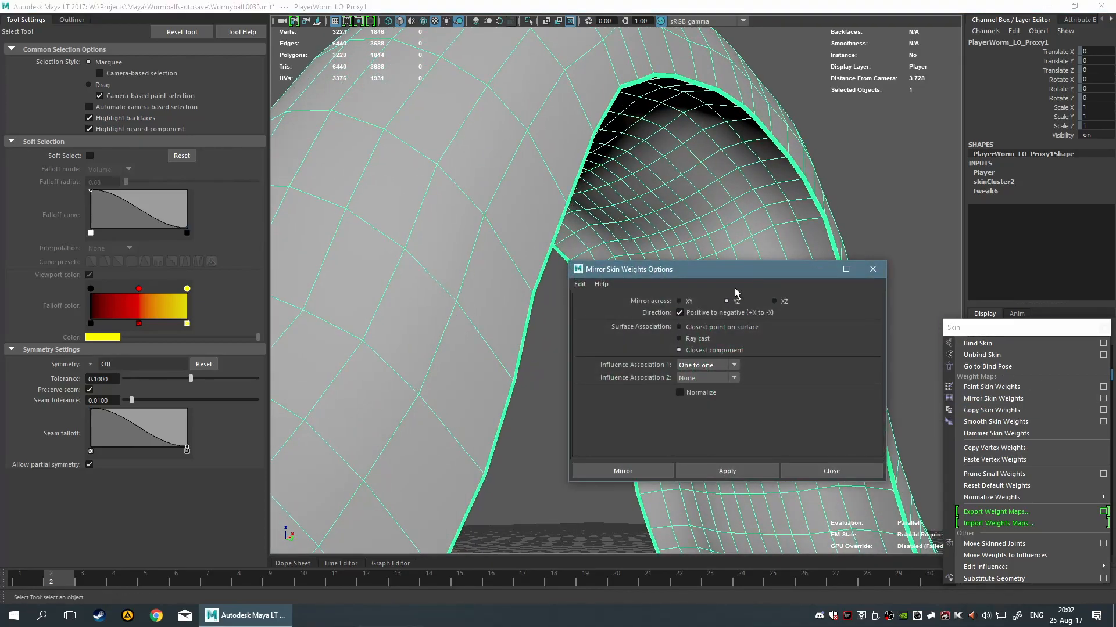
pyautogui.moveTo(735, 278); pyautogui.dragTo(812, 303)
pyautogui.click(802, 494)
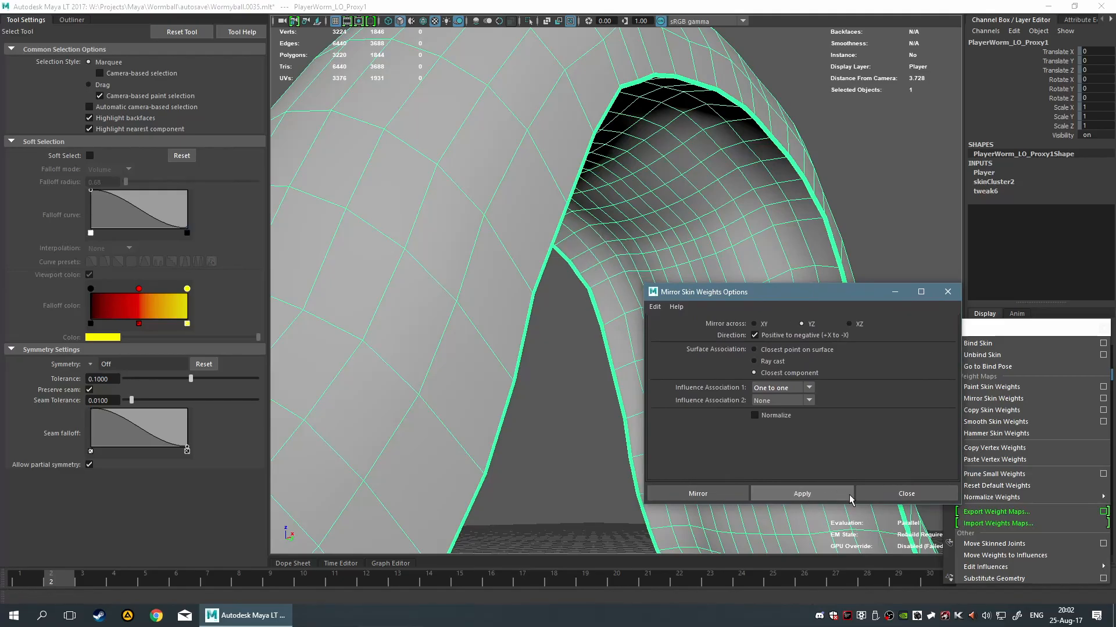
pyautogui.click(869, 494)
# Check the mirrored arch in smooth preview and as an unselected base mesh, from close up and from a distance.
pyautogui.keyDown('alt'); pyautogui.moveTo(587, 476); pyautogui.dragTo(508, 479); pyautogui.keyUp('alt')
pyautogui.press('3')
pyautogui.scroll(-5, 537, 466)
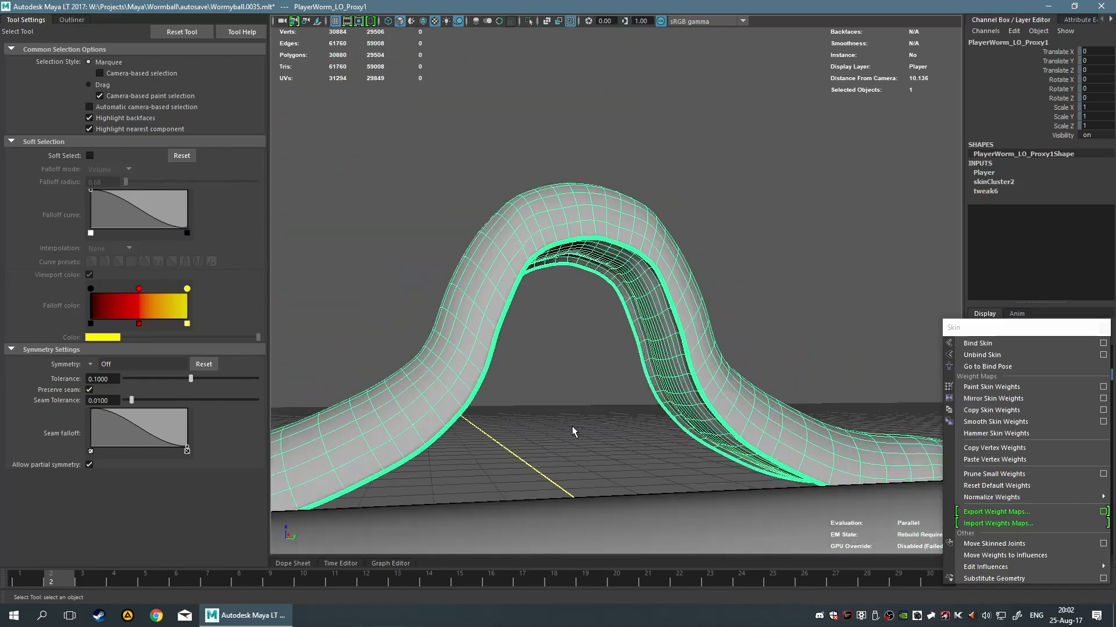
pyautogui.scroll(-5, 572, 431)
pyautogui.click(594, 361)
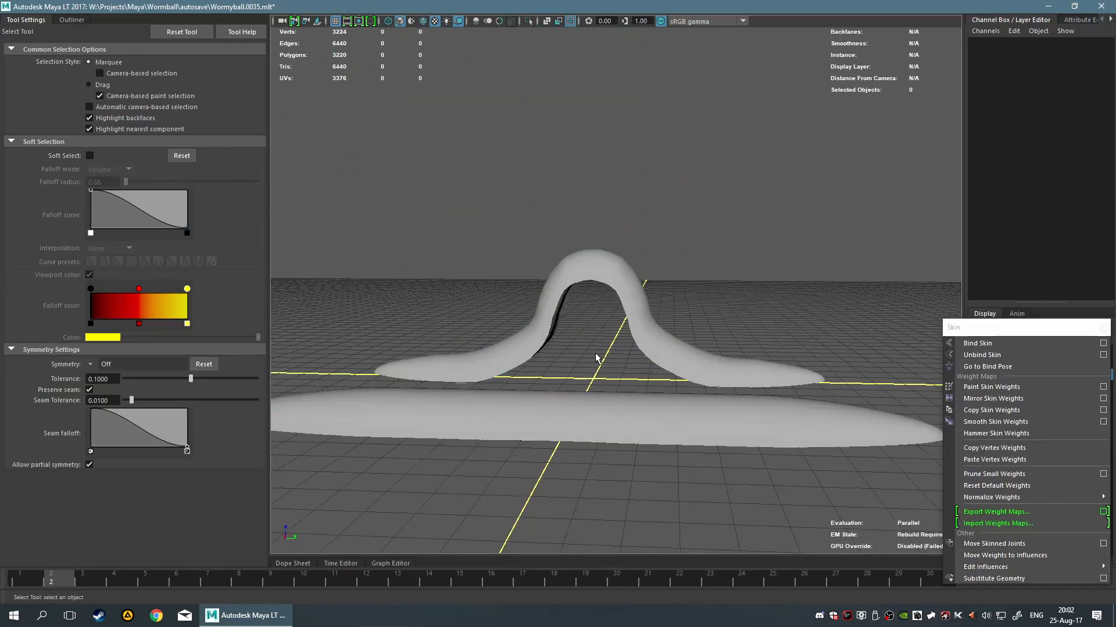
pyautogui.scroll(6, 597, 357)
pyautogui.keyDown('alt'); pyautogui.moveTo(598, 354); pyautogui.dragTo(710, 135, button='middle'); pyautogui.keyUp('alt')
pyautogui.scroll(-6, 717, 200)
pyautogui.moveTo(691, 235)
pyautogui.keyDown('alt'); pyautogui.mouseDown()
pyautogui.moveTo(523, 247)
pyautogui.moveTo(410, 239)
pyautogui.moveTo(685, 252)
pyautogui.moveTo(694, 242)
pyautogui.mouseUp(); pyautogui.keyUp('alt')
# Collapse the Tool Settings, frame both worms and hide the straight PlayerWorm_LO_Proxy mesh.
pyautogui.click(41, 25)
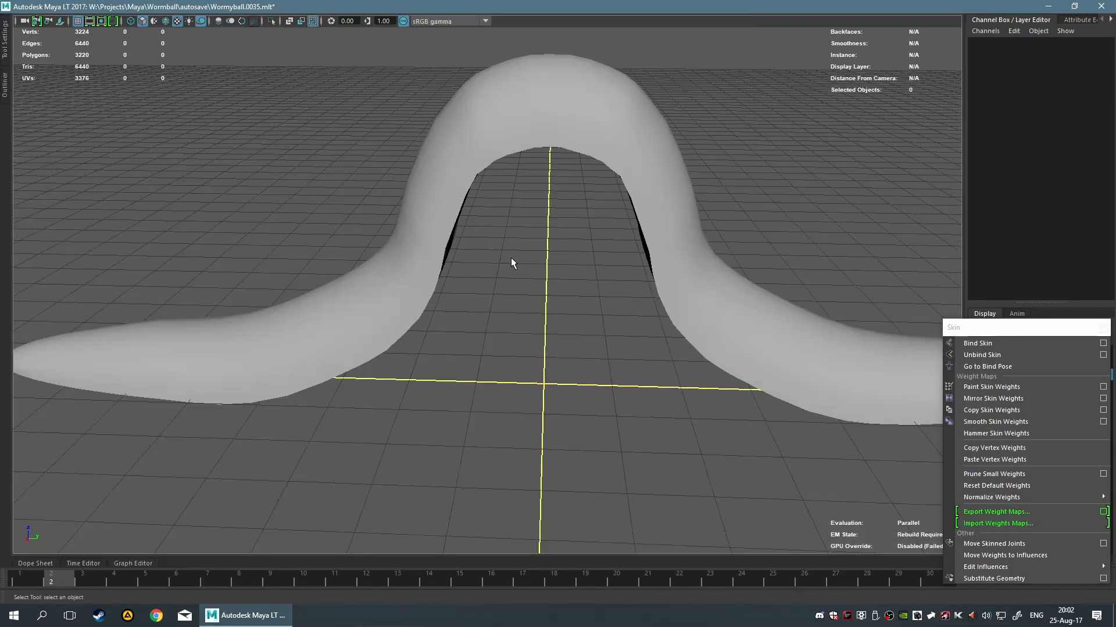
pyautogui.press('a')
pyautogui.click(1008, 330)
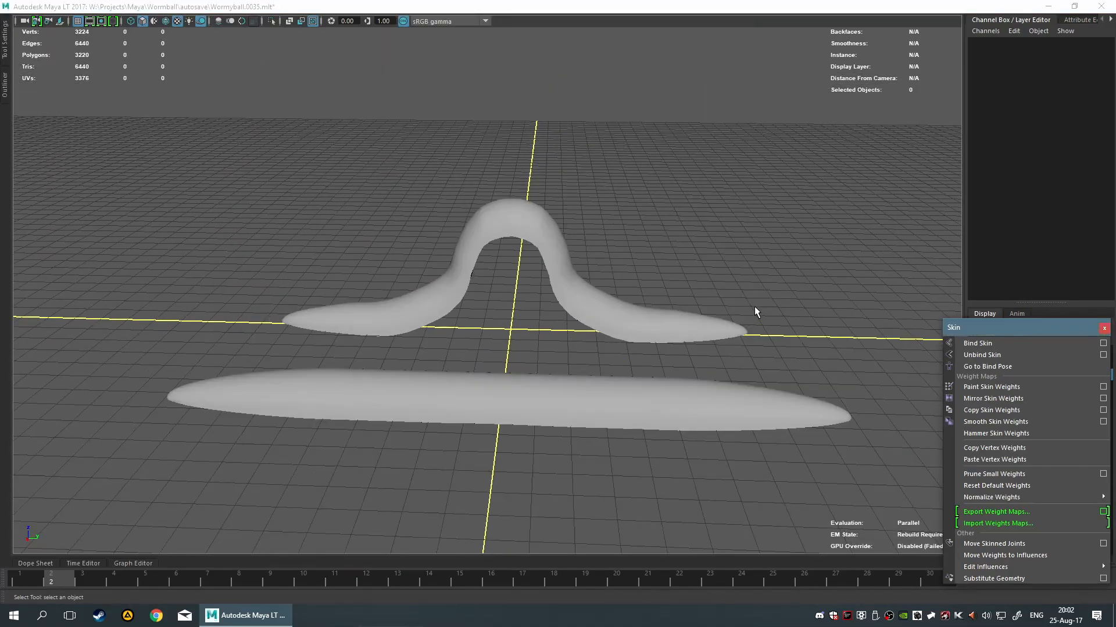
pyautogui.click(515, 417)
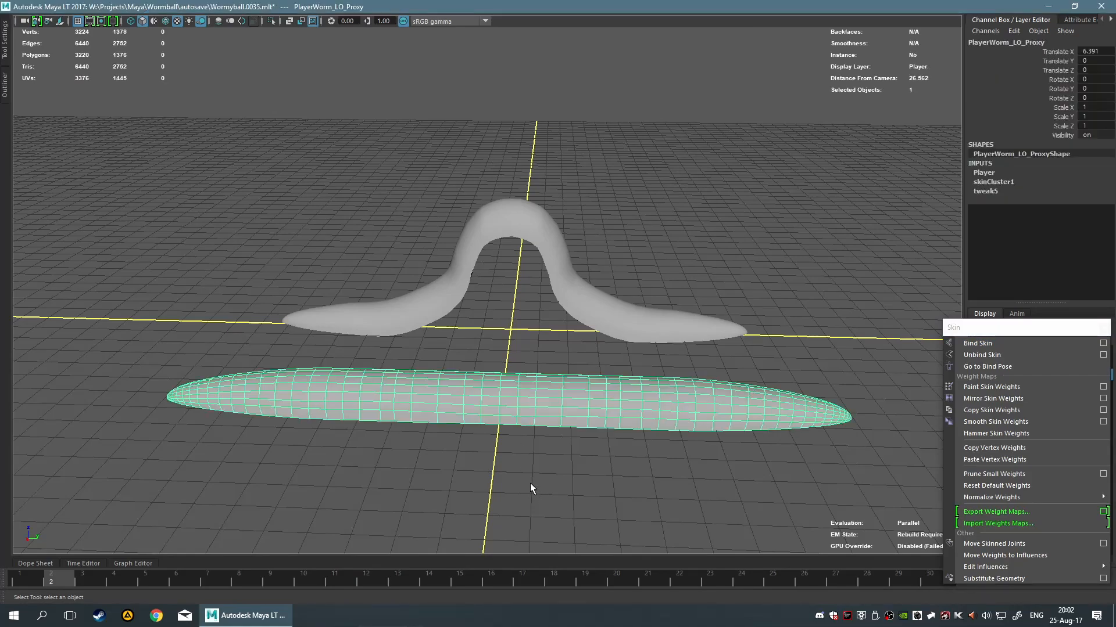
pyautogui.hotkey('ctrl', 'h')
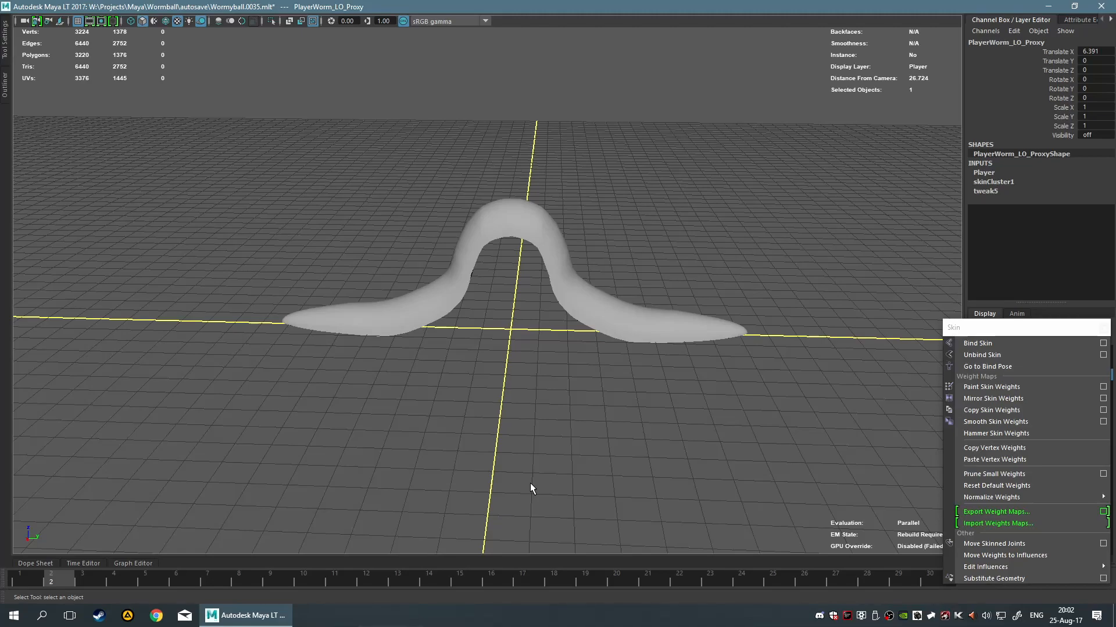
# Unhide the PlayerWorm_LO_Proxy mesh, show the Skeleton layer and select the skeleton together with the straight worm.
pyautogui.hotkey('shift', 'h')
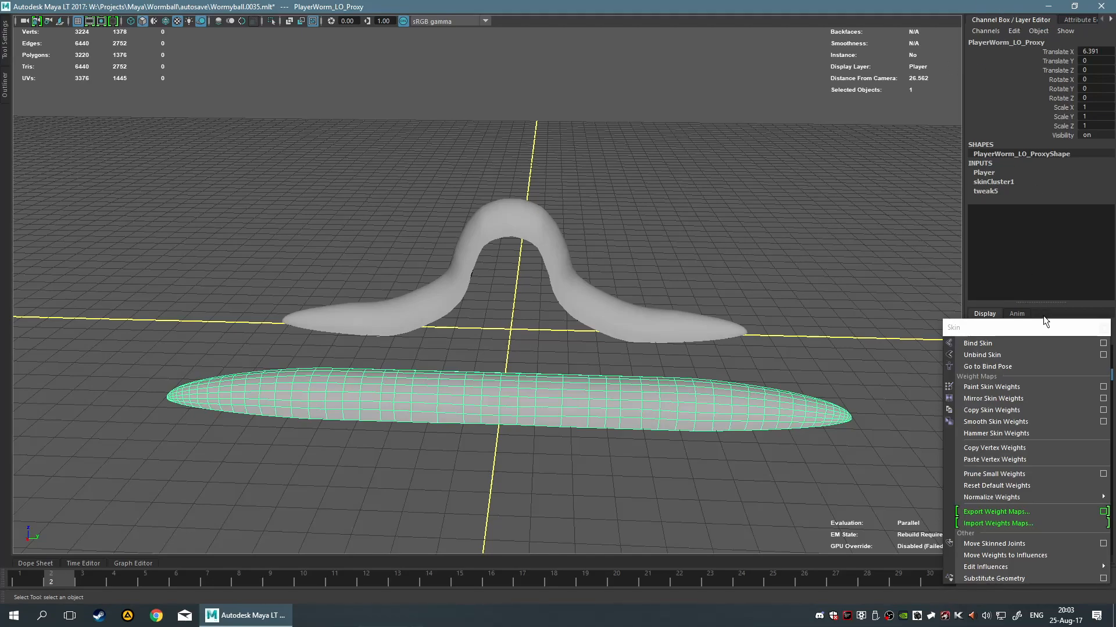
pyautogui.moveTo(1048, 322); pyautogui.dragTo(800, 195)
pyautogui.click(976, 362)
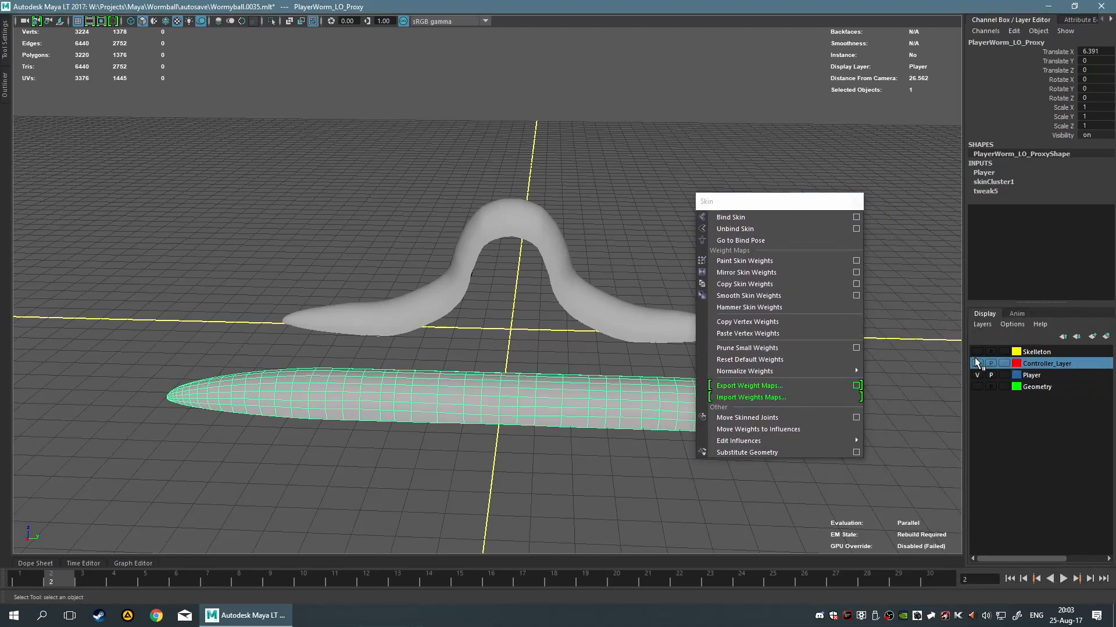
pyautogui.click(976, 352)
pyautogui.moveTo(773, 203); pyautogui.dragTo(1029, 358)
pyautogui.keyDown('shift'); pyautogui.click(516, 210); pyautogui.keyUp('shift')
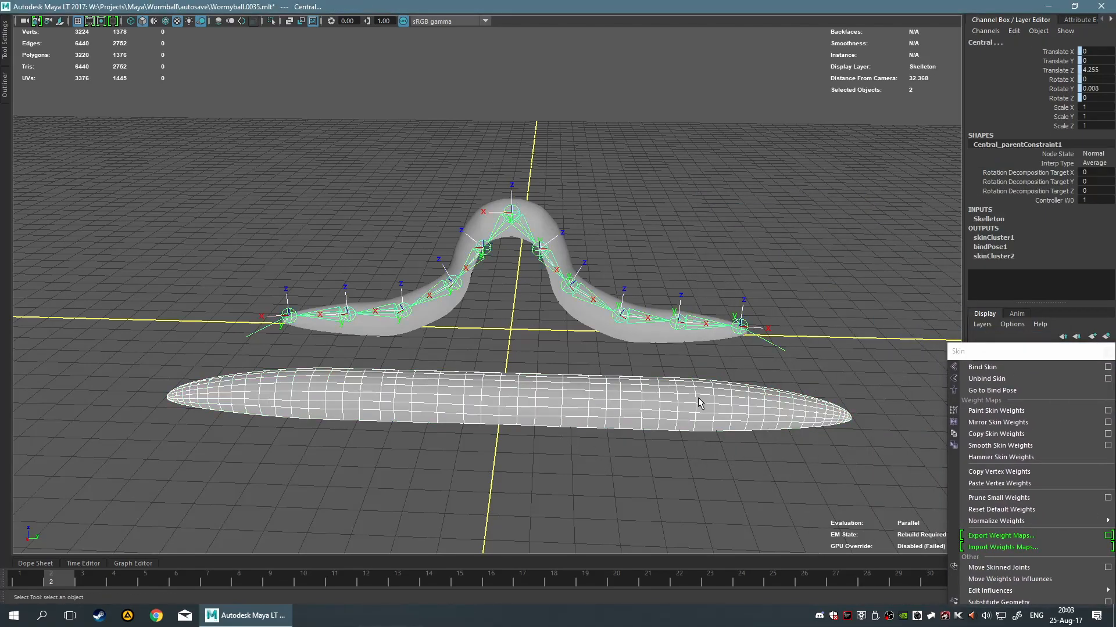
# Try binding the straight worm to the skeleton in the bent pose at frame 2, check the pose and undo the bind.
pyautogui.click(1070, 368)
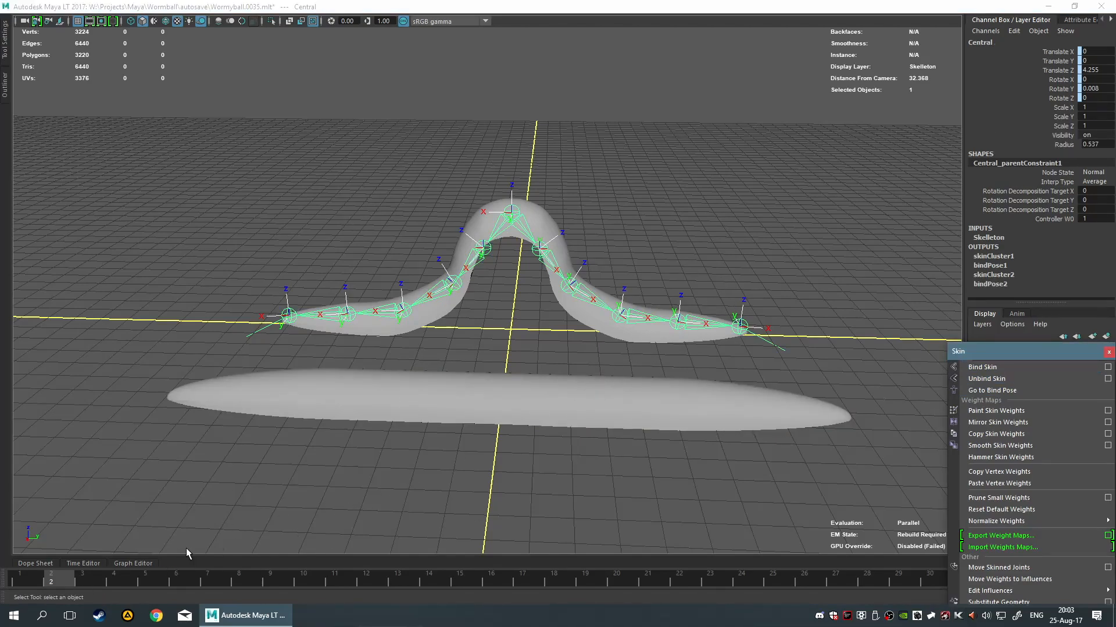
pyautogui.moveTo(61, 576); pyautogui.dragTo(32, 573)
pyautogui.keyDown('alt'); pyautogui.moveTo(398, 485); pyautogui.dragTo(398, 427); pyautogui.keyUp('alt')
pyautogui.press('.')
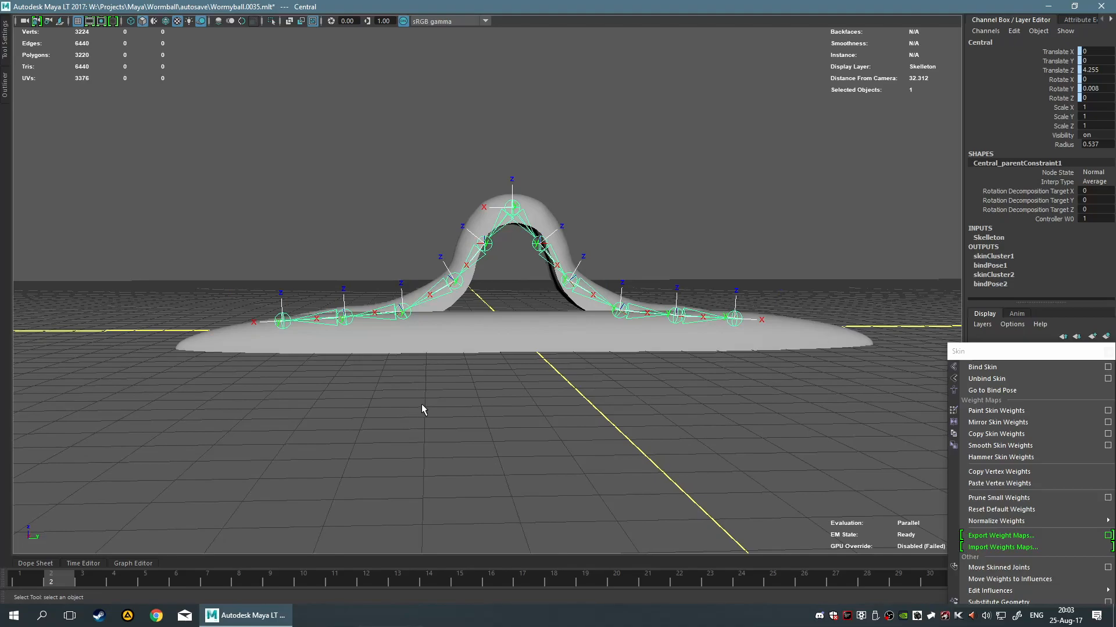
pyautogui.hotkey('ctrl', 'z')
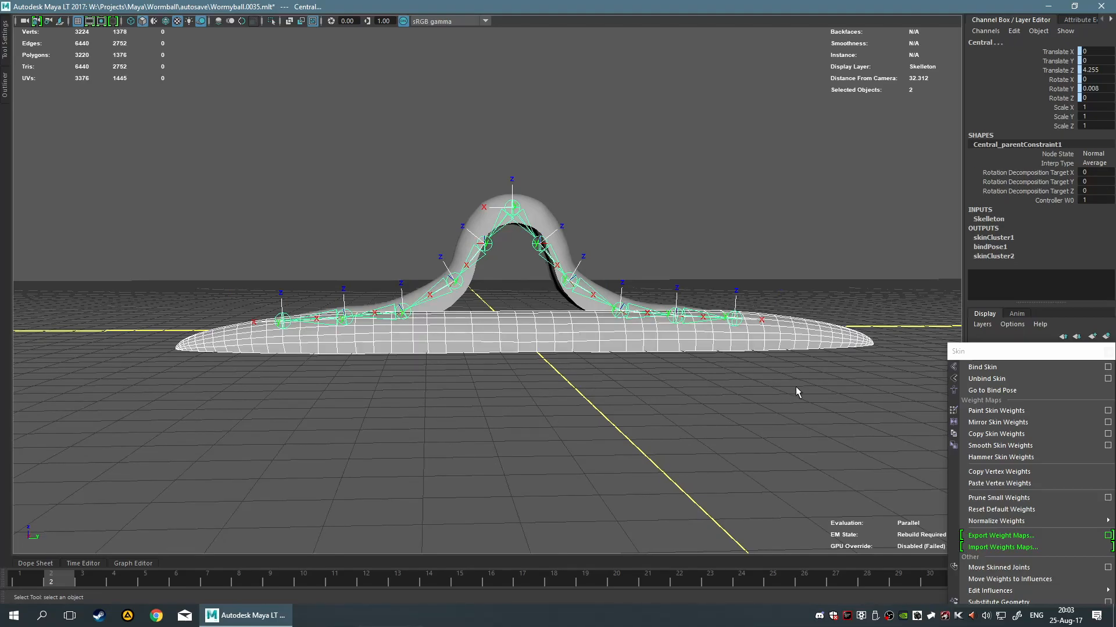
# Bind the straight worm to the skeleton at frame 1, where the joints lie flat, and return to frame 2.
pyautogui.moveTo(1016, 358); pyautogui.dragTo(954, 338)
pyautogui.moveTo(52, 581); pyautogui.dragTo(25, 583)
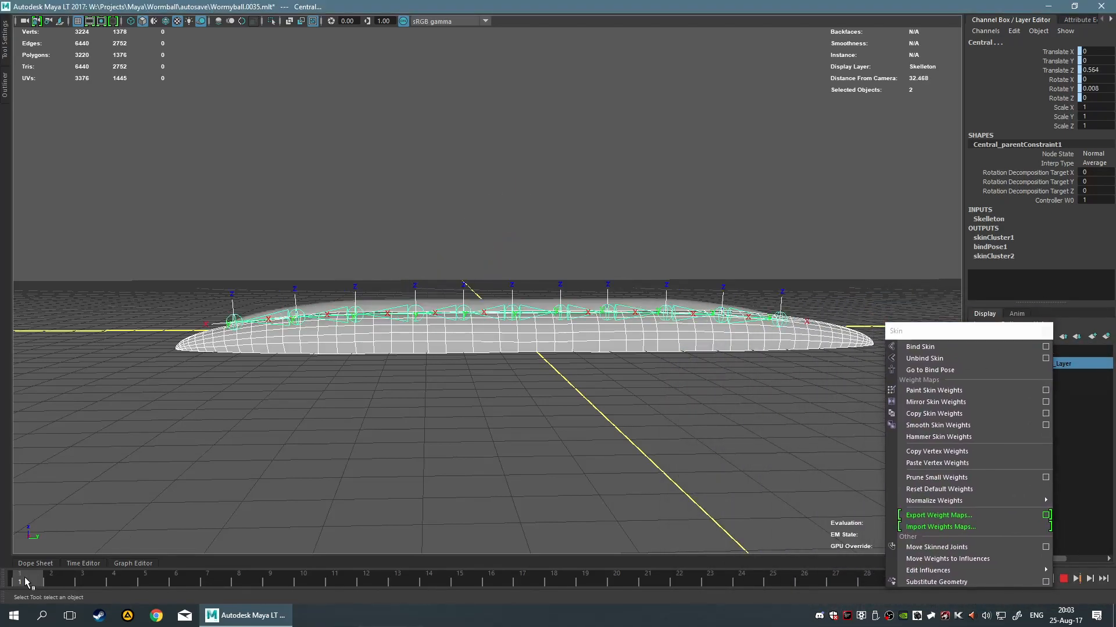
pyautogui.click(956, 350)
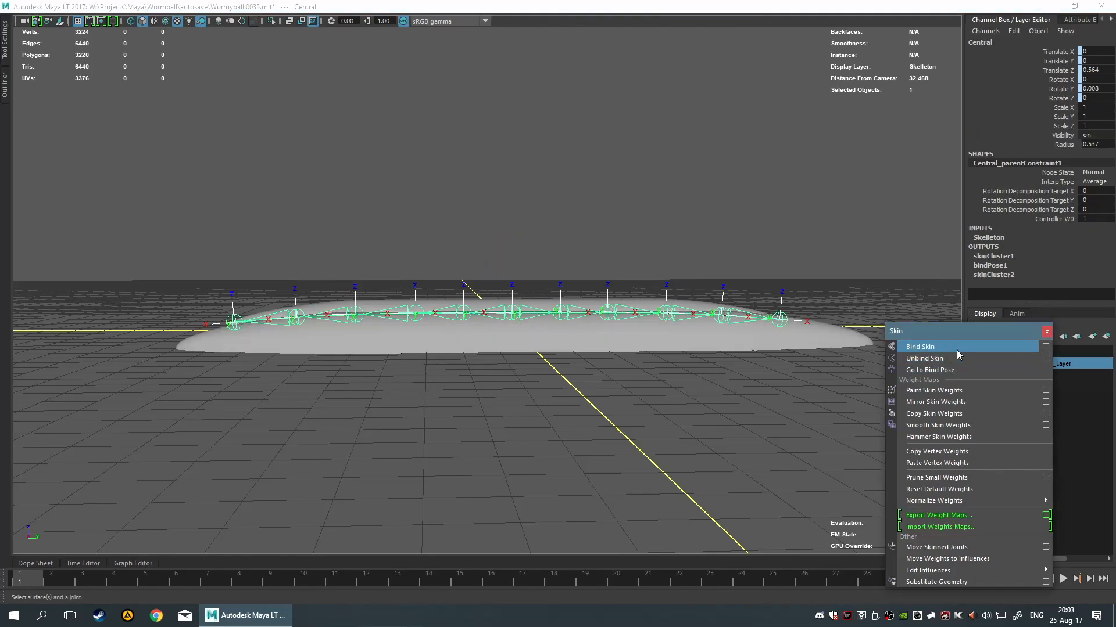
pyautogui.moveTo(960, 335); pyautogui.dragTo(1013, 356)
pyautogui.click(47, 580)
# Look over the bent joints of the newly bound worm, clear the selection and hide the Skeleton layer.
pyautogui.keyDown('alt'); pyautogui.moveTo(459, 444); pyautogui.dragTo(581, 456); pyautogui.keyUp('alt')
pyautogui.scroll(5, 615, 418)
pyautogui.keyDown('alt'); pyautogui.moveTo(685, 412); pyautogui.dragTo(561, 211); pyautogui.keyUp('alt')
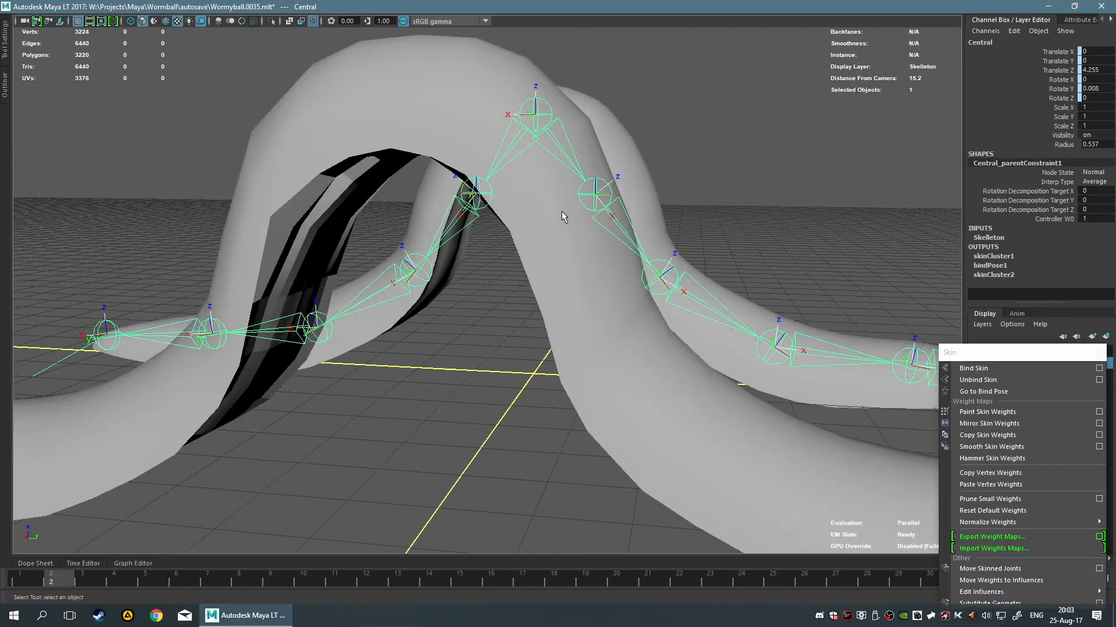
pyautogui.click(561, 211)
pyautogui.keyDown('alt'); pyautogui.moveTo(490, 361); pyautogui.dragTo(473, 401); pyautogui.keyUp('alt')
pyautogui.click(556, 372)
pyautogui.moveTo(556, 372)
pyautogui.keyDown('alt'); pyautogui.mouseDown()
pyautogui.moveTo(538, 386)
pyautogui.moveTo(539, 371)
pyautogui.moveTo(476, 381)
pyautogui.moveTo(467, 363)
pyautogui.moveTo(538, 361)
pyautogui.mouseUp(); pyautogui.keyUp('alt')
pyautogui.keyDown('alt'); pyautogui.moveTo(621, 357); pyautogui.dragTo(530, 360, button='middle'); pyautogui.keyUp('alt')
pyautogui.click(541, 416)
pyautogui.keyDown('alt'); pyautogui.moveTo(541, 419); pyautogui.dragTo(548, 417); pyautogui.keyUp('alt')
pyautogui.moveTo(1009, 360); pyautogui.dragTo(880, 352)
pyautogui.click(977, 353)
# Examine the faceted underside of the newly bound worm's arch from close up.
pyautogui.scroll(3, 706, 323)
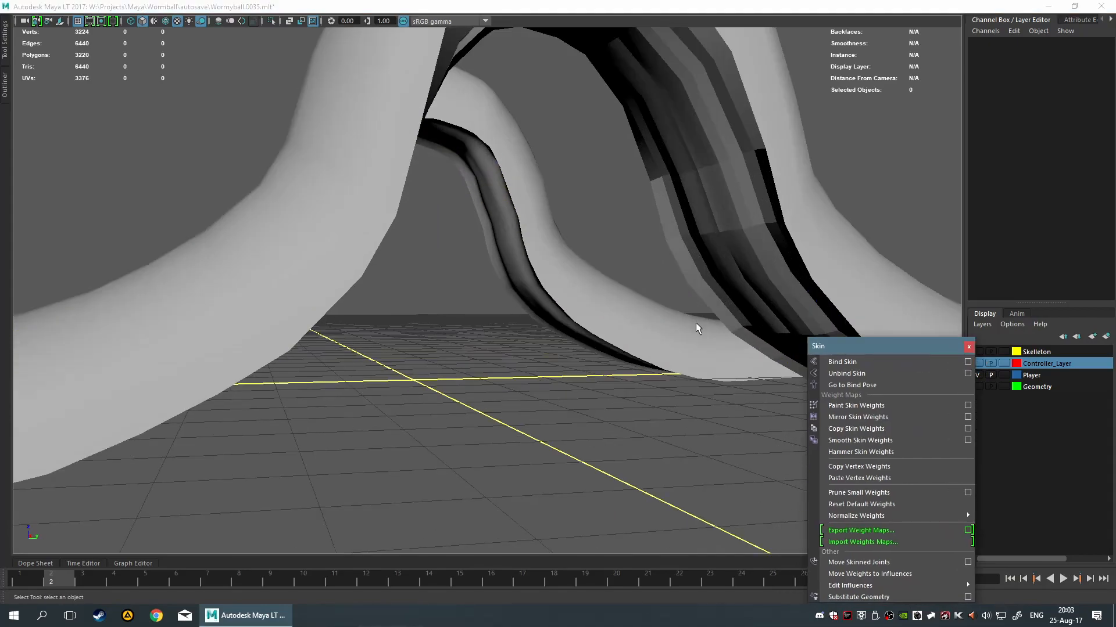
pyautogui.keyDown('alt'); pyautogui.moveTo(594, 317); pyautogui.dragTo(554, 390, button='middle'); pyautogui.keyUp('alt')
pyautogui.scroll(3, 553, 400)
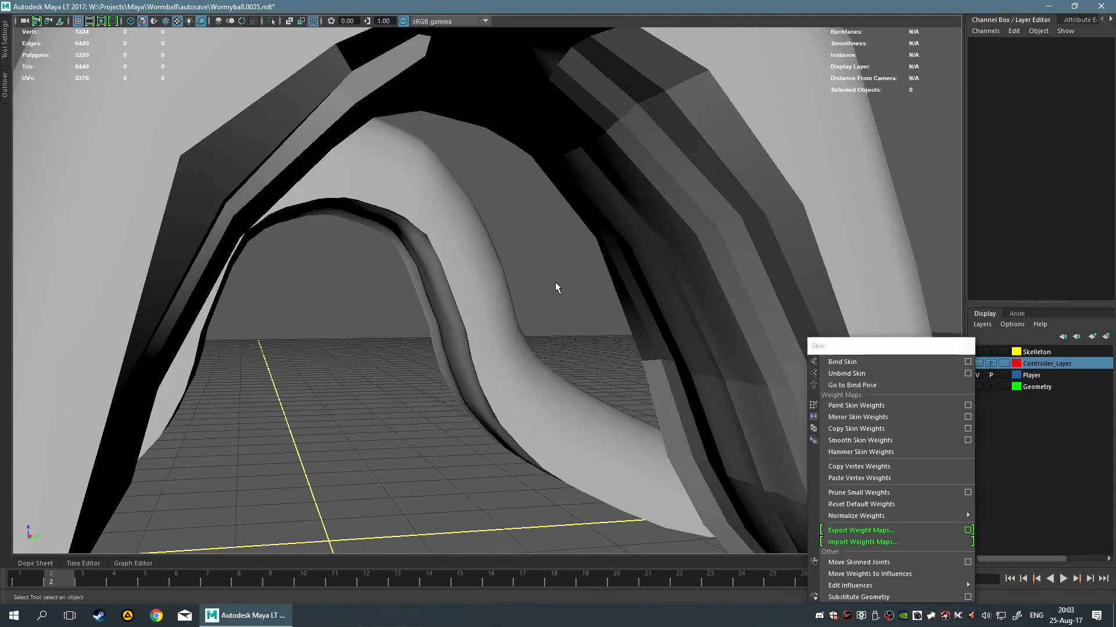
pyautogui.scroll(2, 555, 255)
pyautogui.keyDown('alt'); pyautogui.moveTo(484, 256); pyautogui.dragTo(637, 177); pyautogui.keyUp('alt')
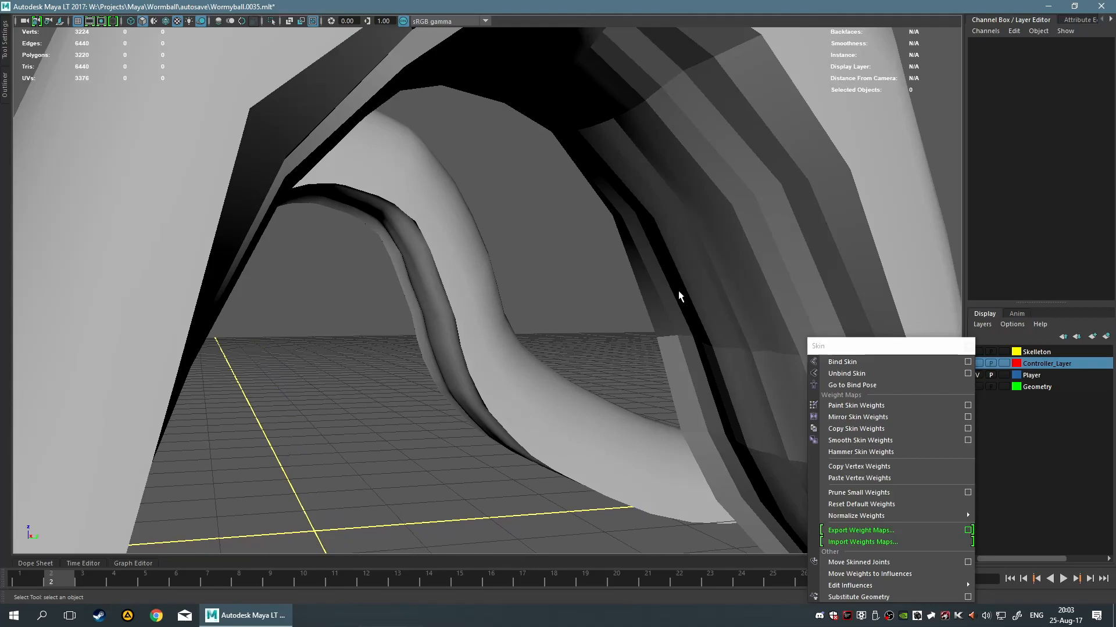
pyautogui.keyDown('alt'); pyautogui.moveTo(686, 293); pyautogui.dragTo(536, 154); pyautogui.keyUp('alt')
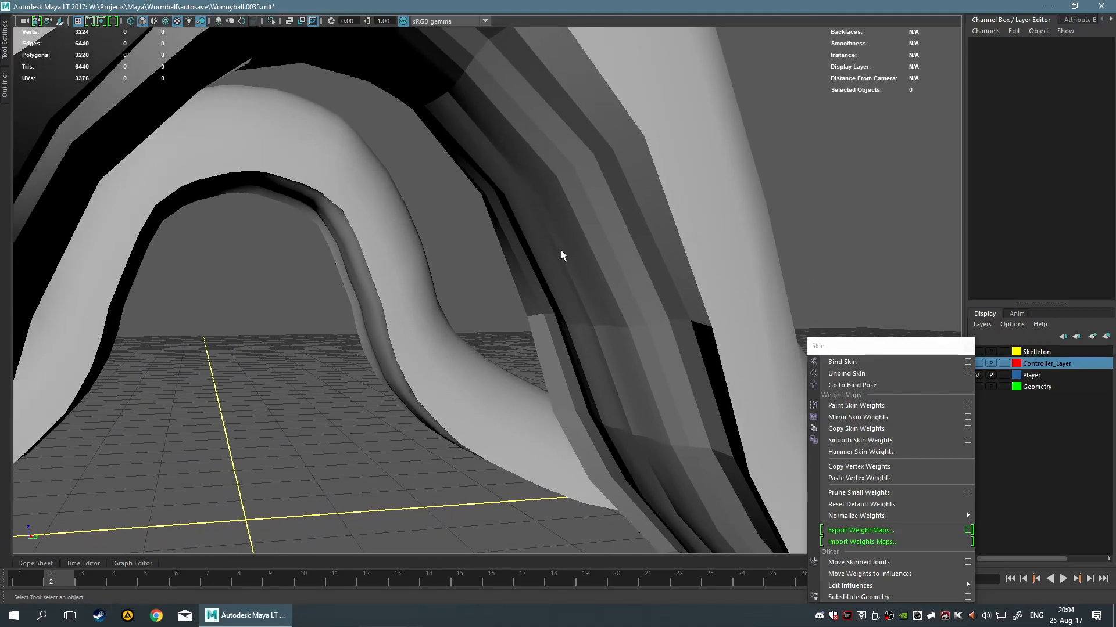
pyautogui.scroll(-3, 560, 254)
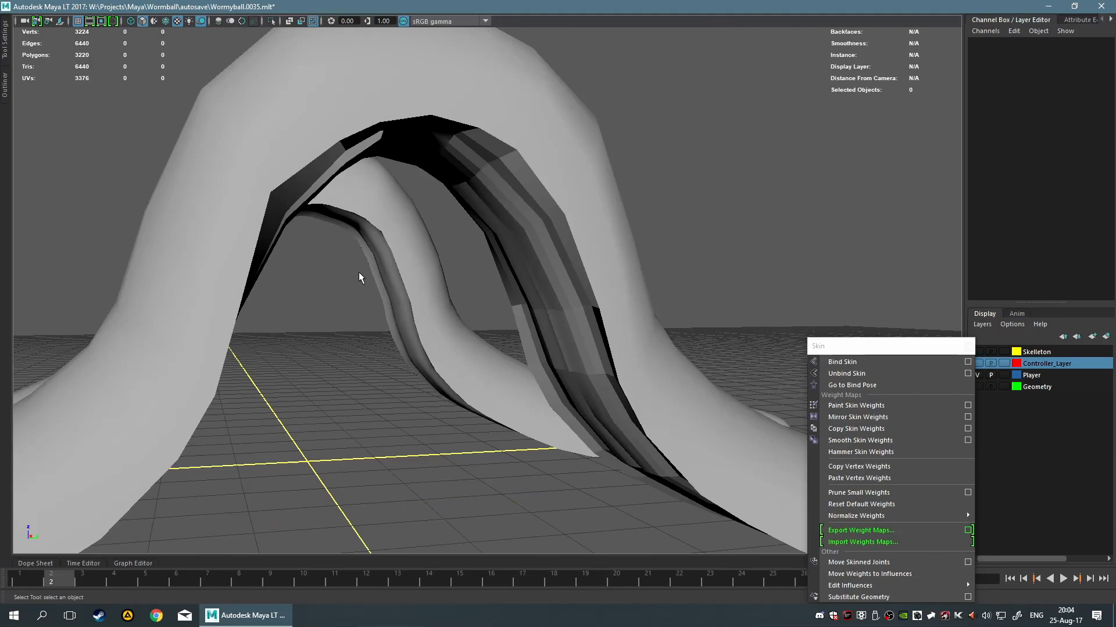
# Show the newly bound worm in smooth preview and compare the inside of its arch with the repainted PlayerWorm_LO_Proxy1.
pyautogui.click(560, 232)
pyautogui.press('3')
pyautogui.click(486, 439)
pyautogui.keyDown('alt'); pyautogui.moveTo(485, 435); pyautogui.dragTo(513, 410); pyautogui.keyUp('alt')
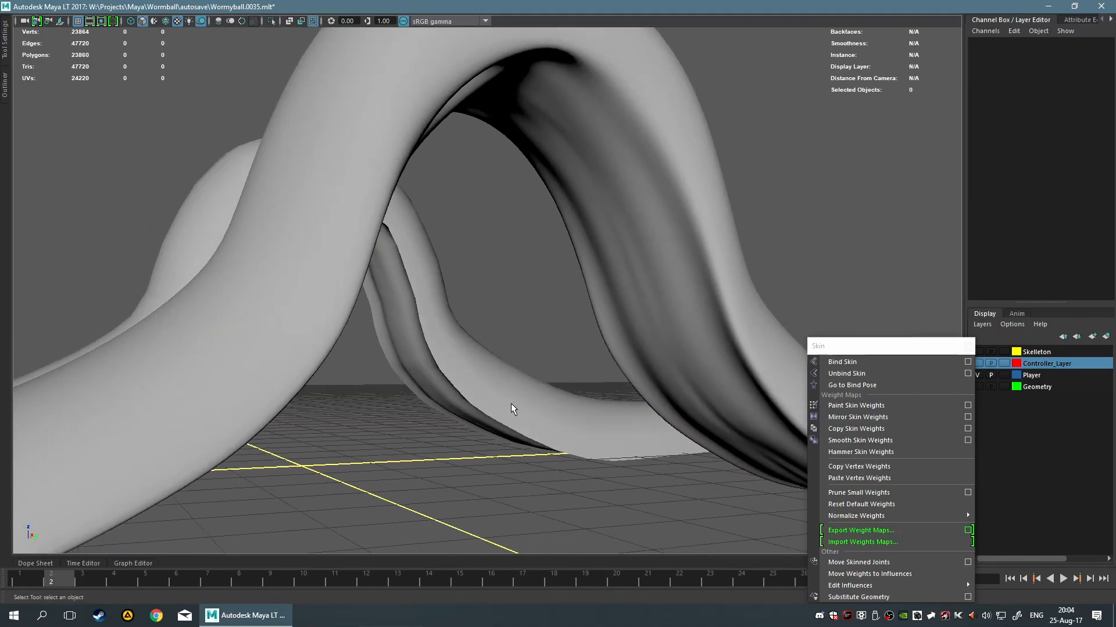
pyautogui.click(436, 309)
pyautogui.press('f')
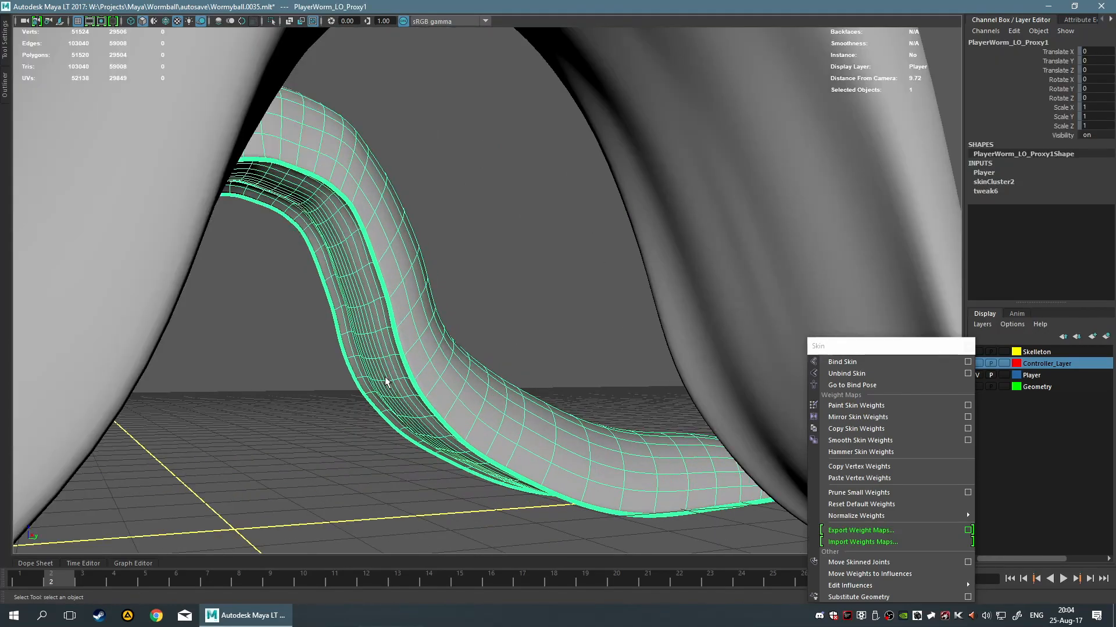
pyautogui.click(449, 295)
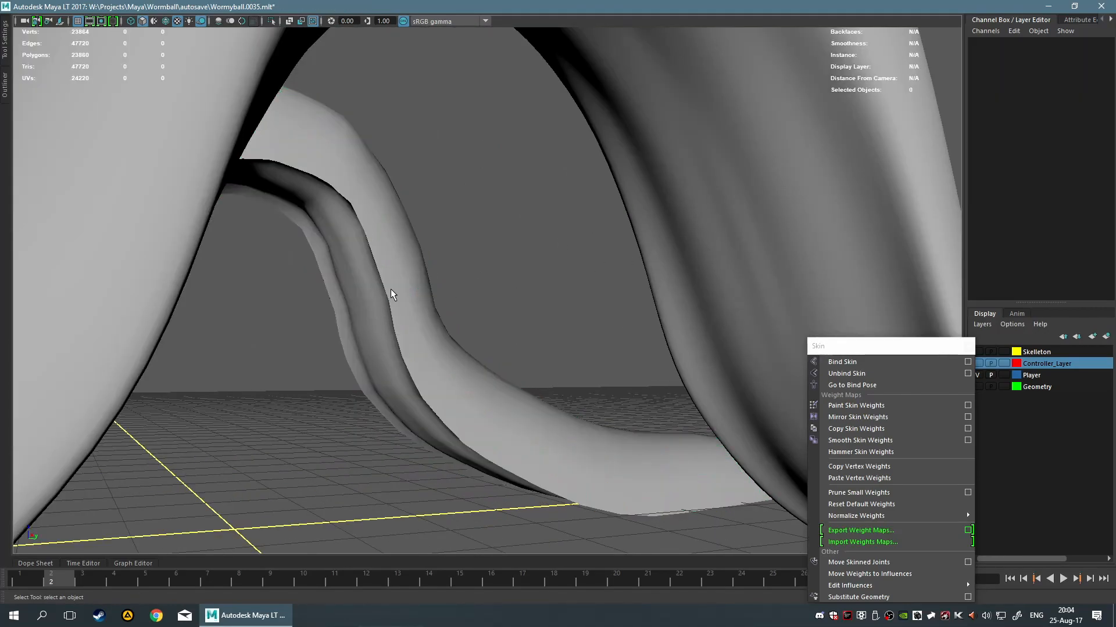
# Select each worm in turn and compare how the two arches bend from the side.
pyautogui.keyDown('alt'); pyautogui.moveTo(370, 302); pyautogui.dragTo(658, 307); pyautogui.keyUp('alt')
pyautogui.scroll(-3, 657, 314)
pyautogui.click(388, 173)
pyautogui.press('f')
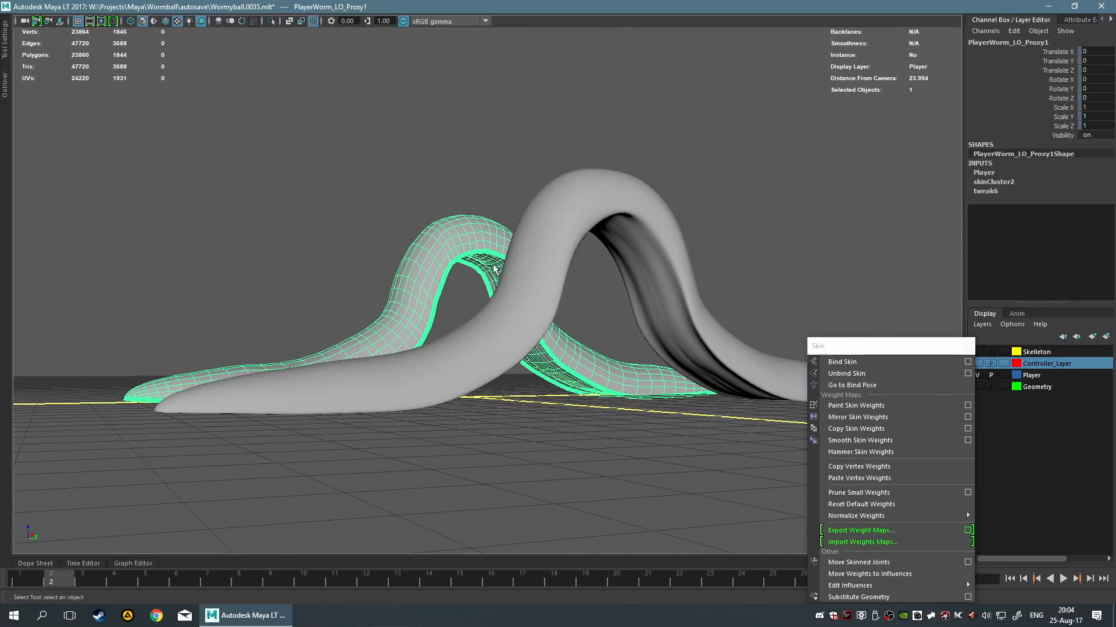
pyautogui.click(584, 253)
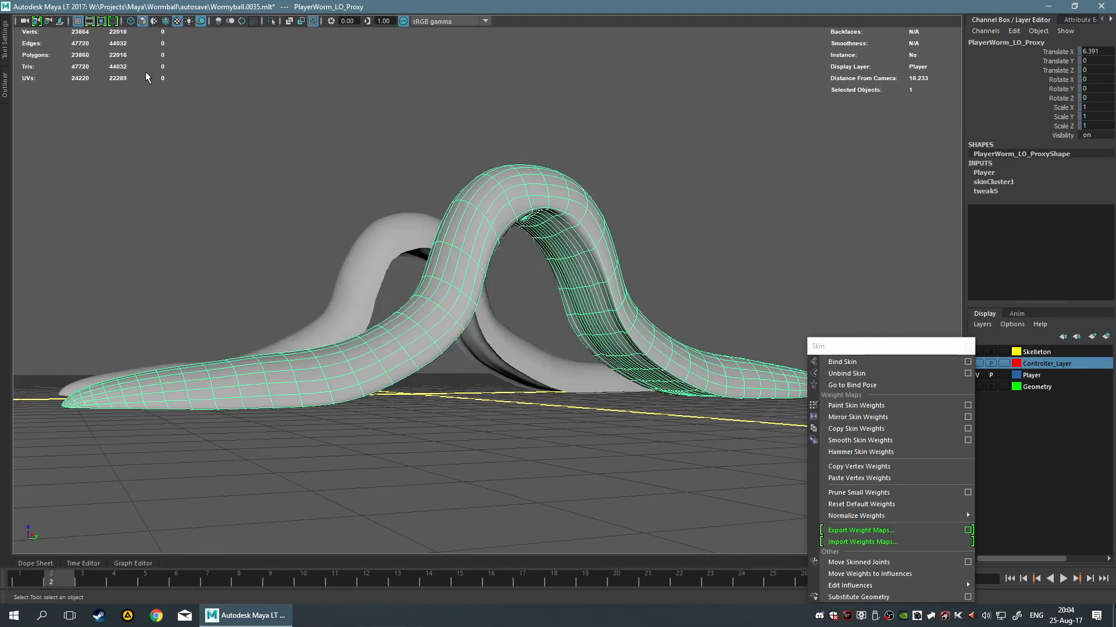
pyautogui.scroll(3, 380, 238)
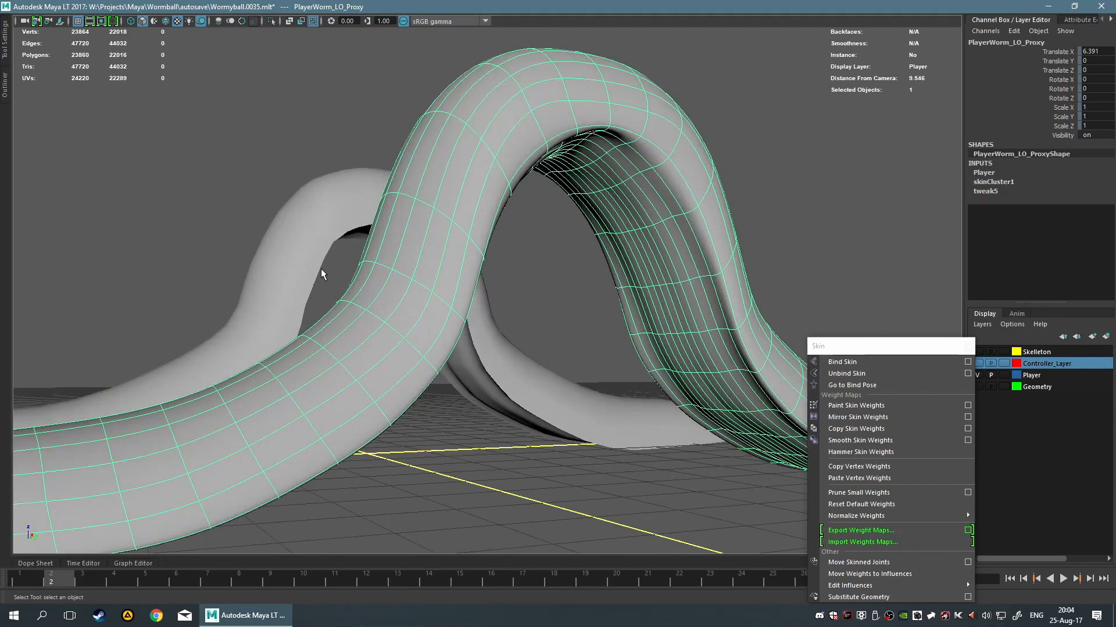
pyautogui.keyDown('alt'); pyautogui.moveTo(320, 268); pyautogui.dragTo(346, 279); pyautogui.keyUp('alt')
pyautogui.keyDown('alt'); pyautogui.moveTo(369, 285); pyautogui.dragTo(496, 380, button='middle'); pyautogui.keyUp('alt')
pyautogui.click(506, 342)
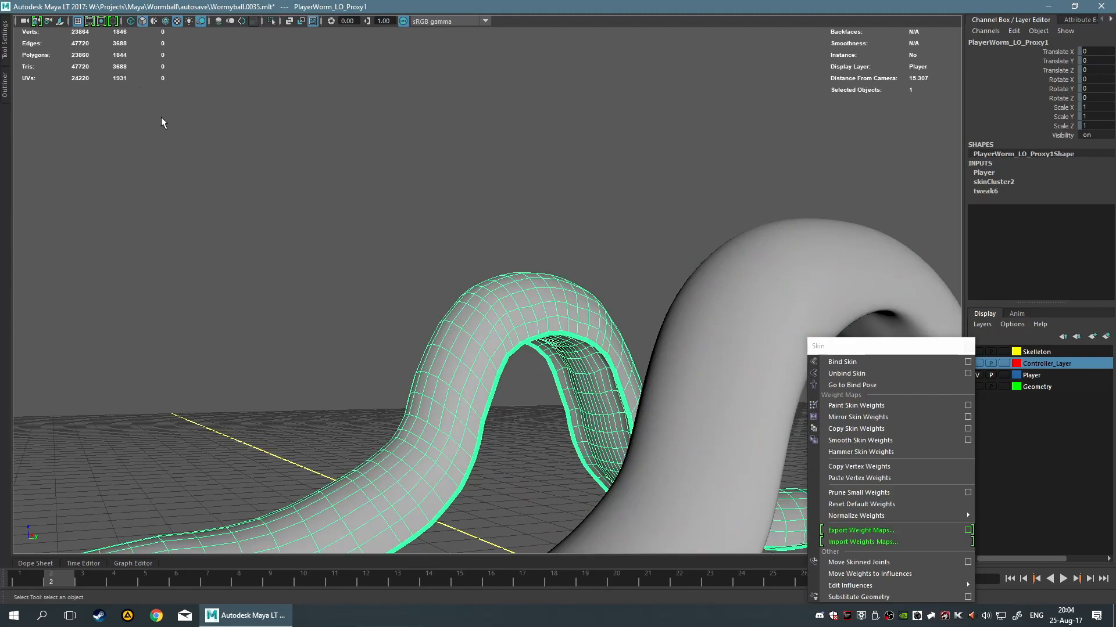
# Examine the wireframe of PlayerWorm_LO_Proxy1 inside and across its arch as an unsmoothed base mesh.
pyautogui.keyDown('alt'); pyautogui.moveTo(145, 99); pyautogui.dragTo(635, 418, button='right'); pyautogui.keyUp('alt')
pyautogui.keyDown('alt'); pyautogui.moveTo(635, 418); pyautogui.dragTo(354, 256, button='middle'); pyautogui.keyUp('alt')
pyautogui.keyDown('alt'); pyautogui.moveTo(587, 404); pyautogui.dragTo(482, 290, button='middle'); pyautogui.keyUp('alt')
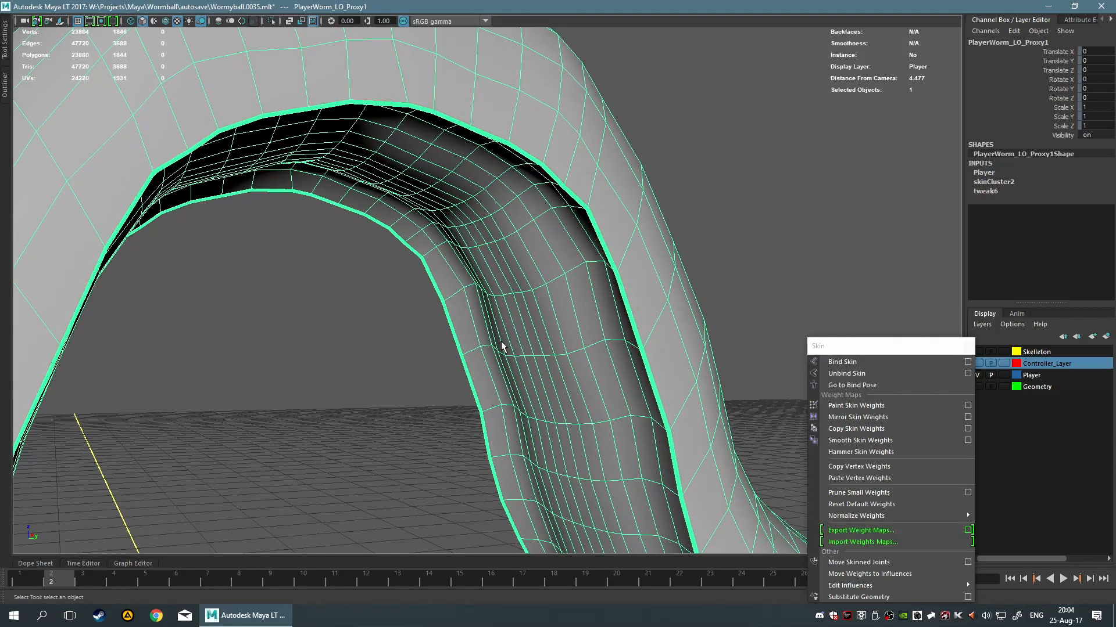
pyautogui.keyDown('alt'); pyautogui.moveTo(501, 340); pyautogui.dragTo(424, 366); pyautogui.keyUp('alt')
pyautogui.press('1')
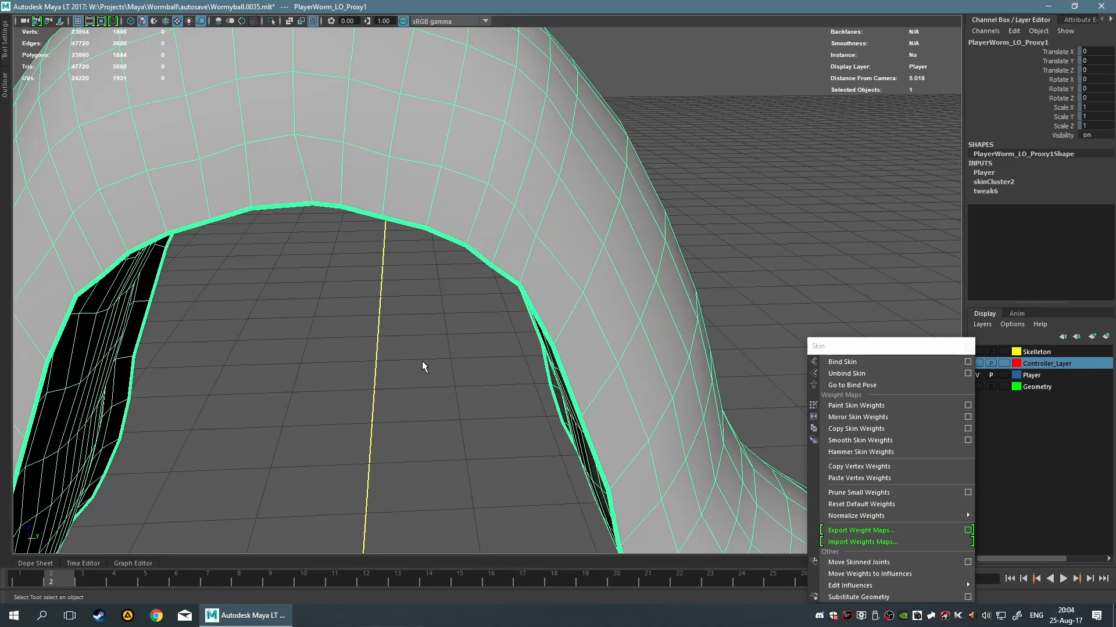
pyautogui.keyDown('alt'); pyautogui.moveTo(286, 218); pyautogui.dragTo(659, 300); pyautogui.keyUp('alt')
pyautogui.keyDown('alt'); pyautogui.moveTo(622, 263); pyautogui.dragTo(494, 321); pyautogui.keyUp('alt')
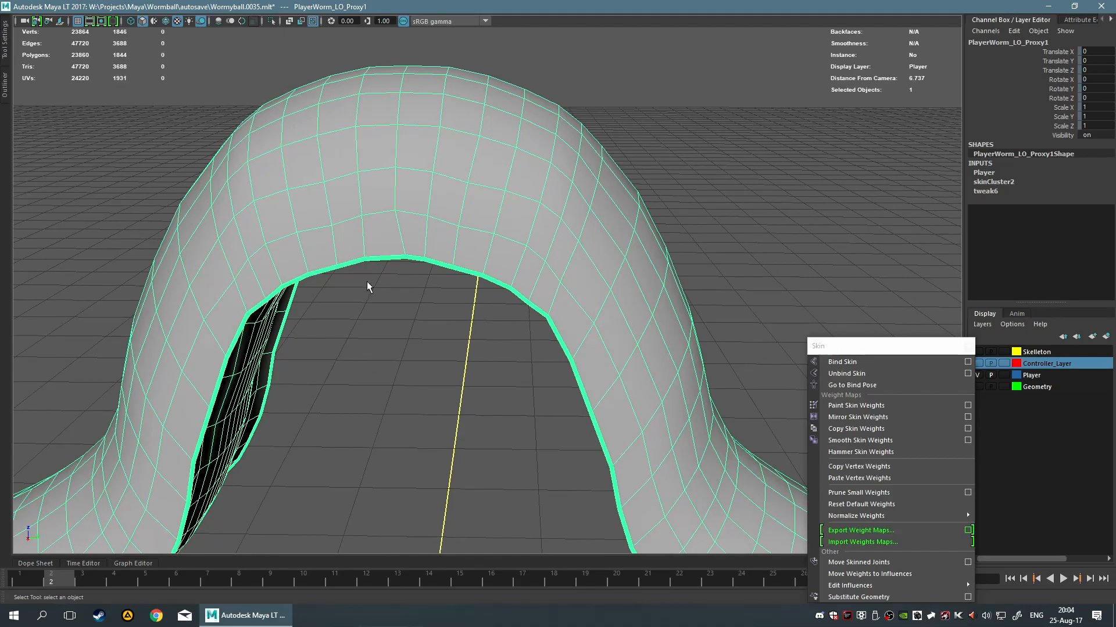
# Return the newly bound PlayerWorm_LO_Proxy from smooth preview to the base mesh and deselect it.
pyautogui.scroll(-6, 367, 285)
pyautogui.keyDown('alt'); pyautogui.moveTo(400, 312); pyautogui.dragTo(504, 262, button='middle'); pyautogui.keyUp('alt')
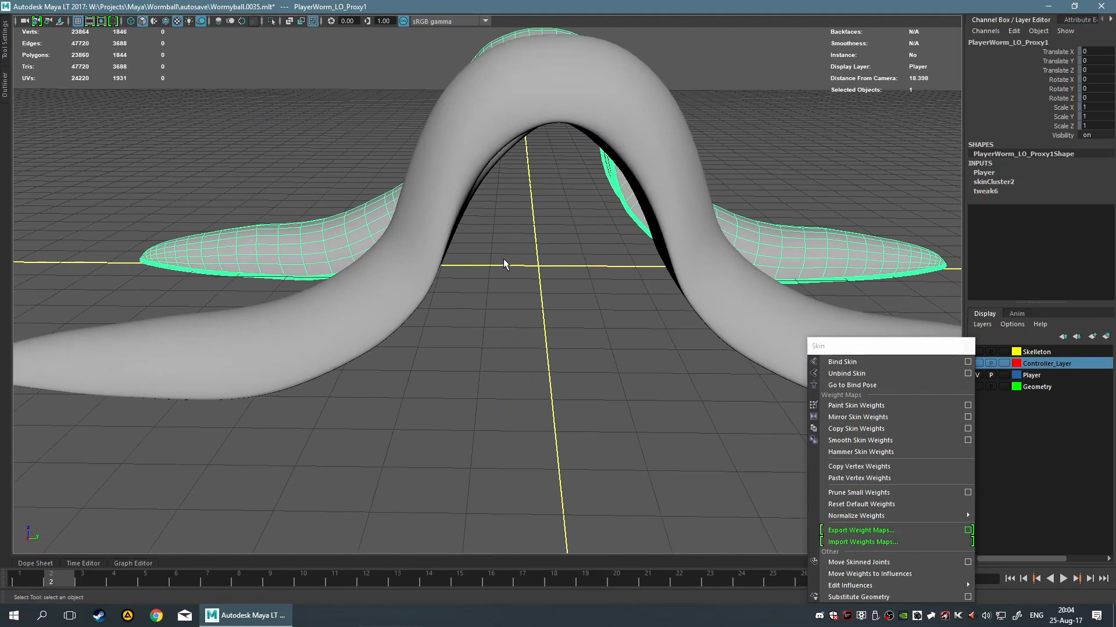
pyautogui.click(353, 332)
pyautogui.keyDown('alt'); pyautogui.moveTo(534, 347); pyautogui.dragTo(478, 340); pyautogui.keyUp('alt')
pyautogui.click(563, 311)
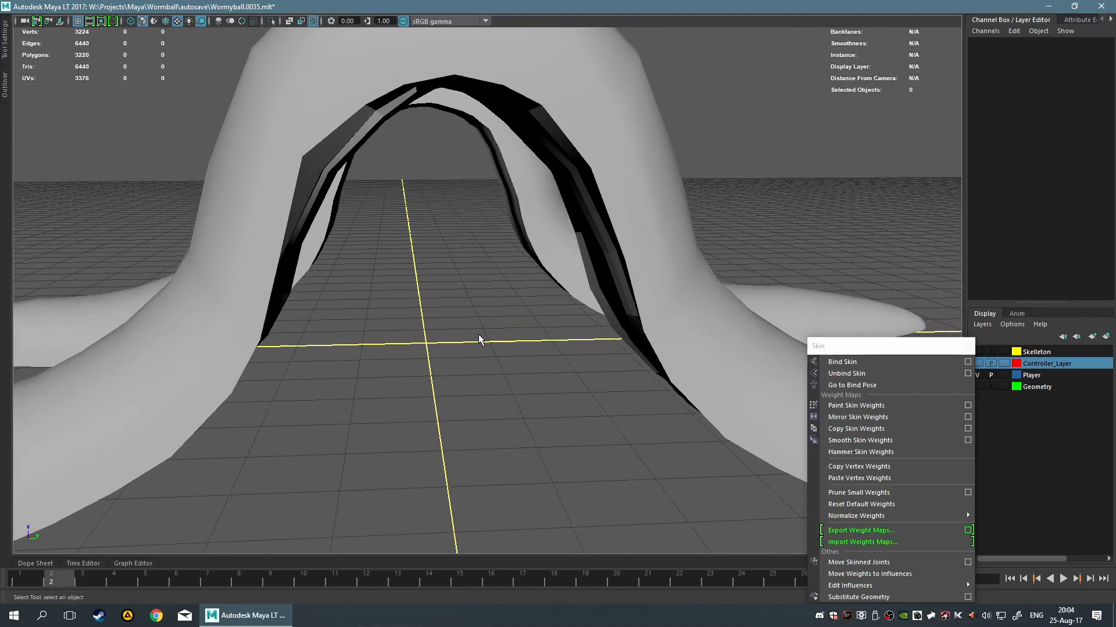
# Select PlayerWorm_LO_Proxy and compare its shape at frames 1 and 2 from several sides.
pyautogui.click(313, 160)
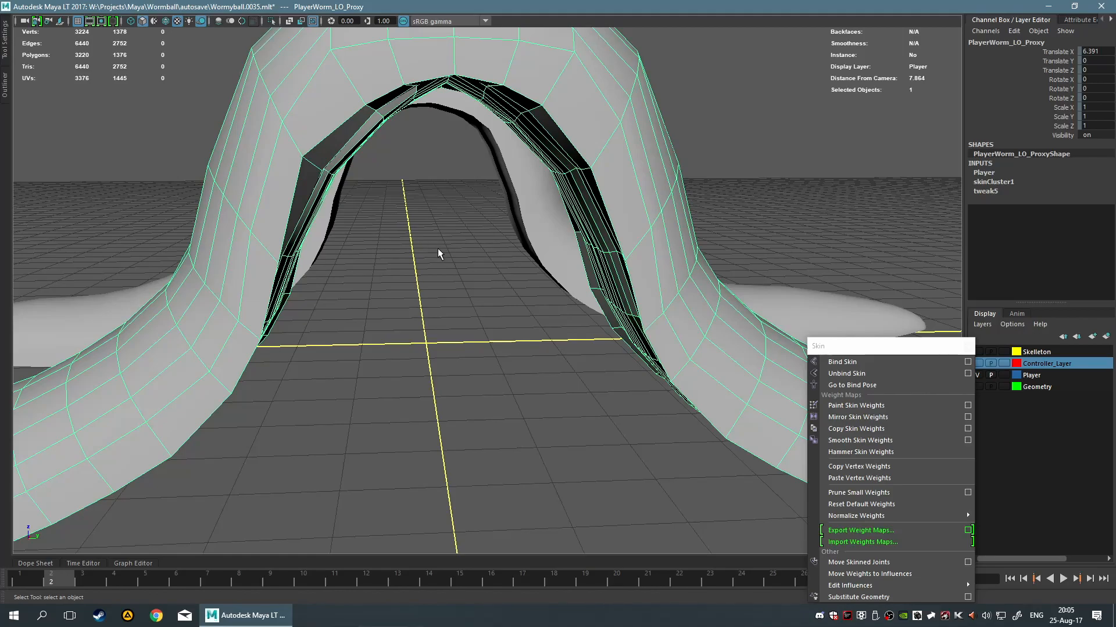
pyautogui.keyDown('alt'); pyautogui.moveTo(439, 253); pyautogui.dragTo(406, 248); pyautogui.keyUp('alt')
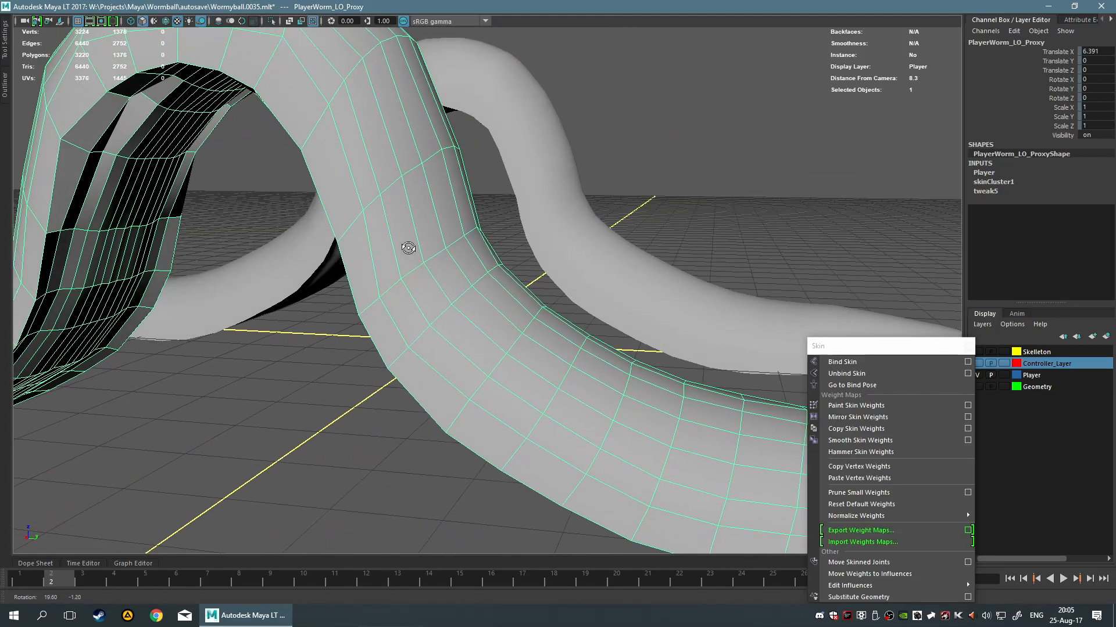
pyautogui.click(28, 581)
pyautogui.keyDown('alt'); pyautogui.moveTo(326, 412); pyautogui.dragTo(345, 385); pyautogui.keyUp('alt')
pyautogui.click(60, 583)
pyautogui.scroll(-5, 403, 406)
pyautogui.keyDown('alt'); pyautogui.moveTo(403, 407); pyautogui.dragTo(517, 406); pyautogui.keyUp('alt')
pyautogui.scroll(3, 518, 407)
pyautogui.keyDown('alt'); pyautogui.moveTo(521, 405); pyautogui.dragTo(475, 346, button='middle'); pyautogui.keyUp('alt')
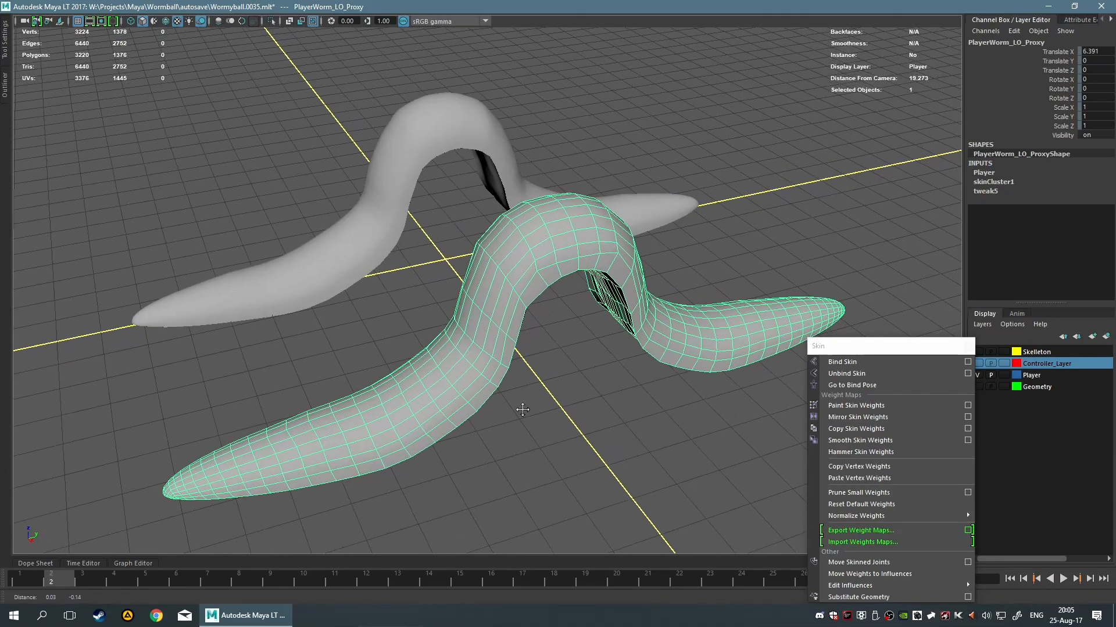
# Start the Paint Skin Weights tool on the newly bound PlayerWorm_LO_Proxy and expand the Tool Settings.
pyautogui.click(329, 133)
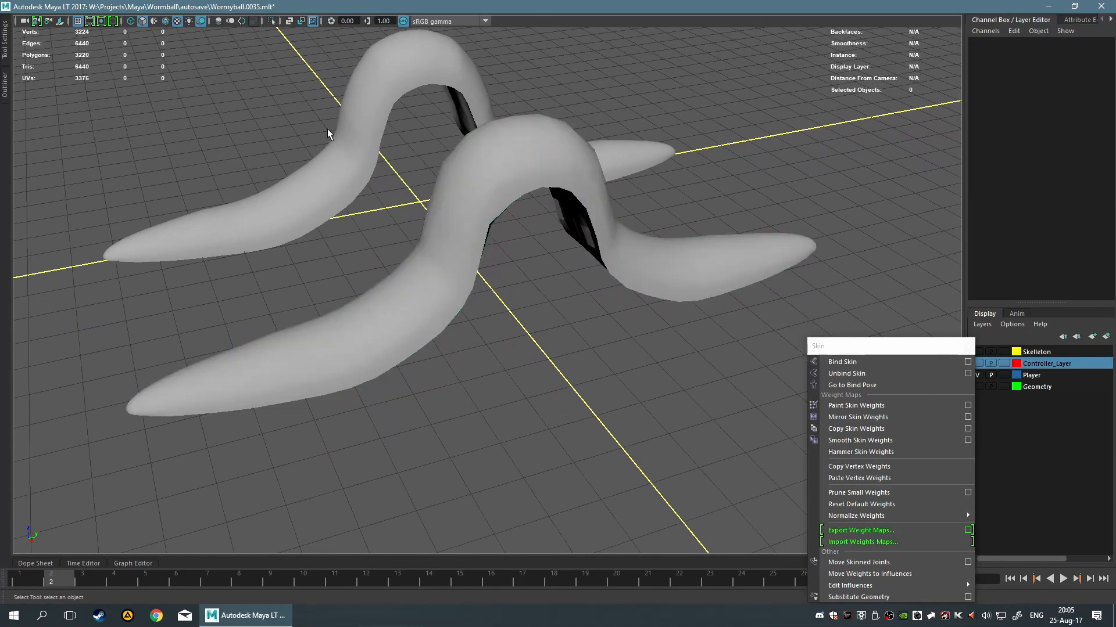
pyautogui.click(343, 137)
pyautogui.click(447, 286)
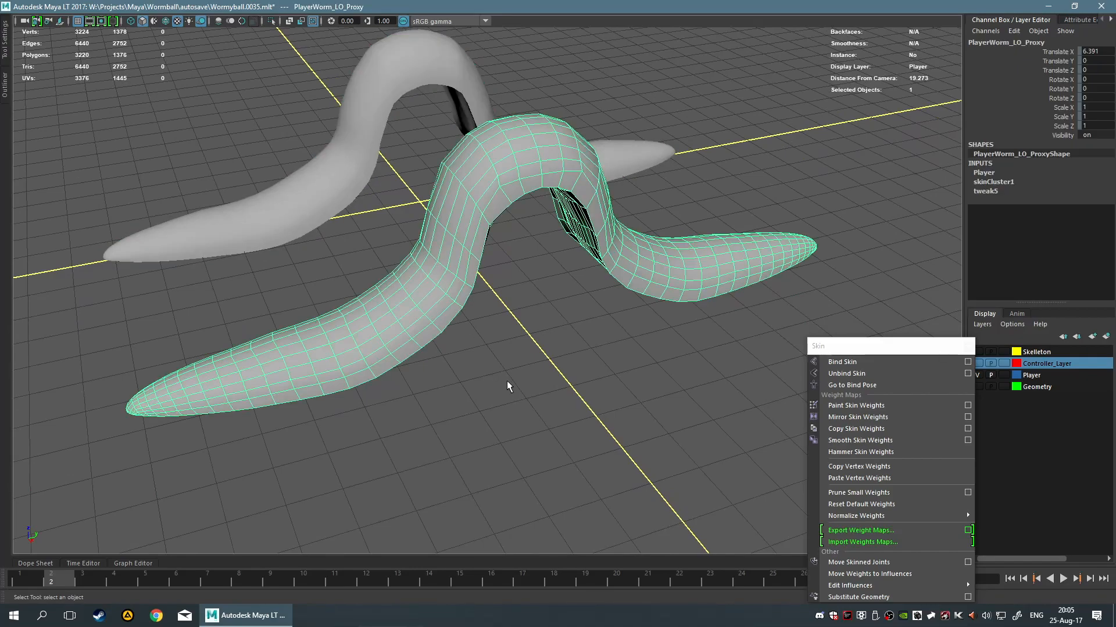
pyautogui.scroll(3, 507, 349)
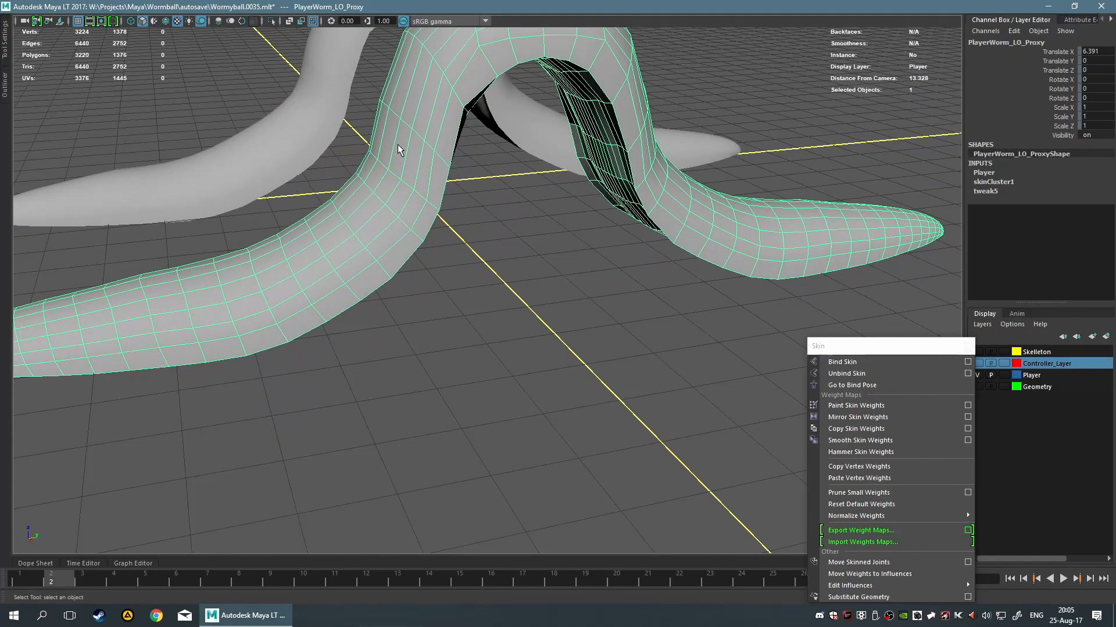
pyautogui.moveTo(398, 144); pyautogui.dragTo(345, 132, button='right')
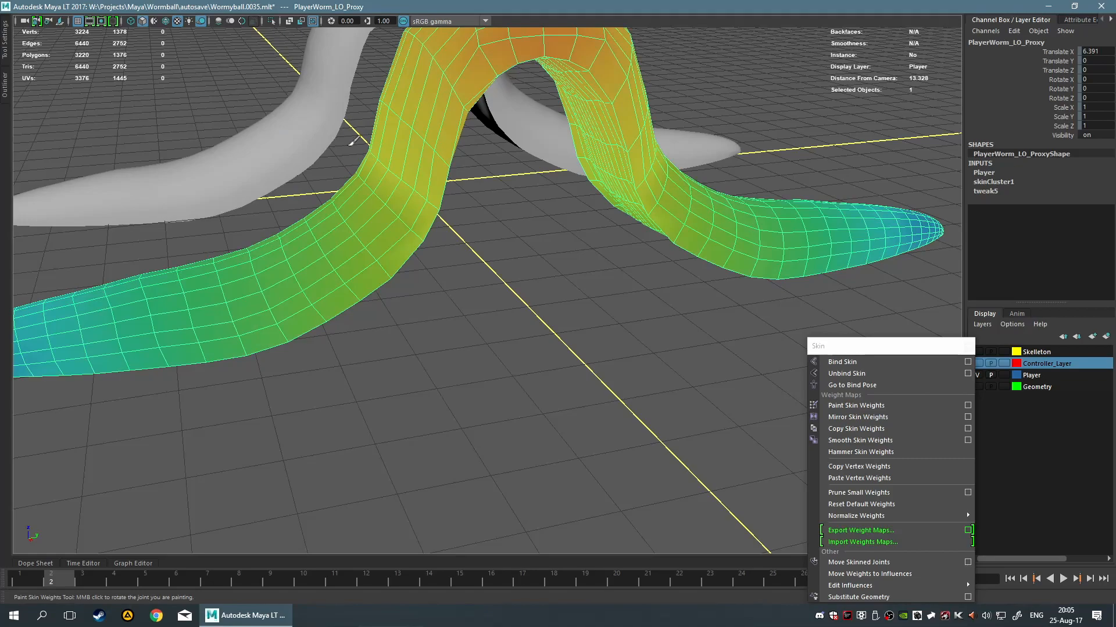
pyautogui.keyDown('alt'); pyautogui.moveTo(392, 177); pyautogui.dragTo(412, 268, button='middle'); pyautogui.keyUp('alt')
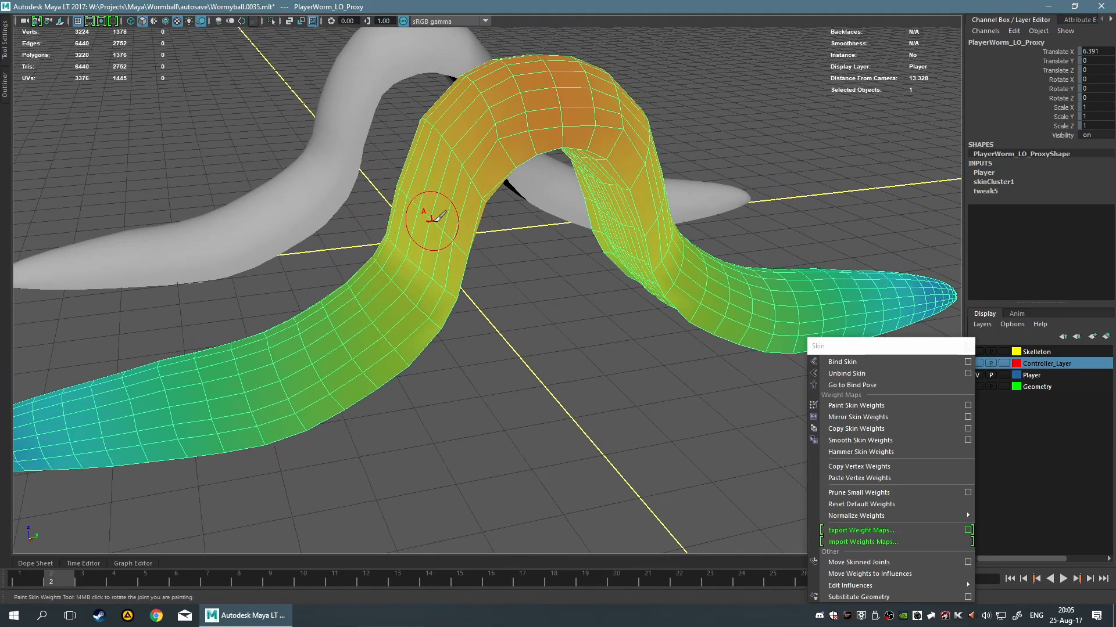
pyautogui.click(5, 58)
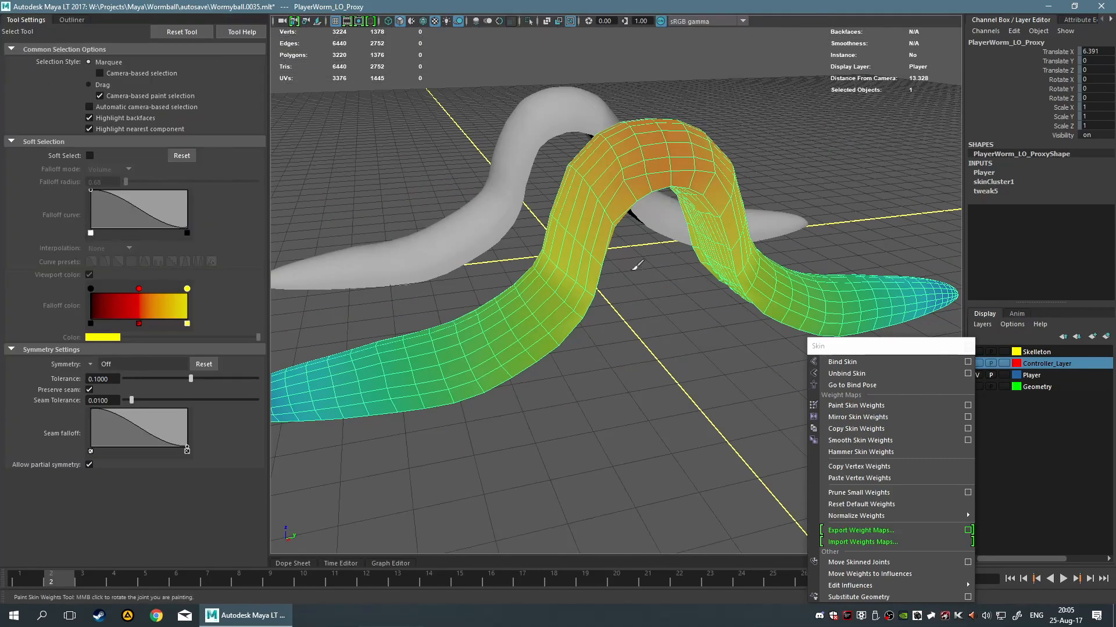
# Turn off Multi-color feedback and examine the individual weights of L_joint2, L_joint4 and R_joint2 to R_joint4 on the worm.
pyautogui.scroll(-4, 110, 465)
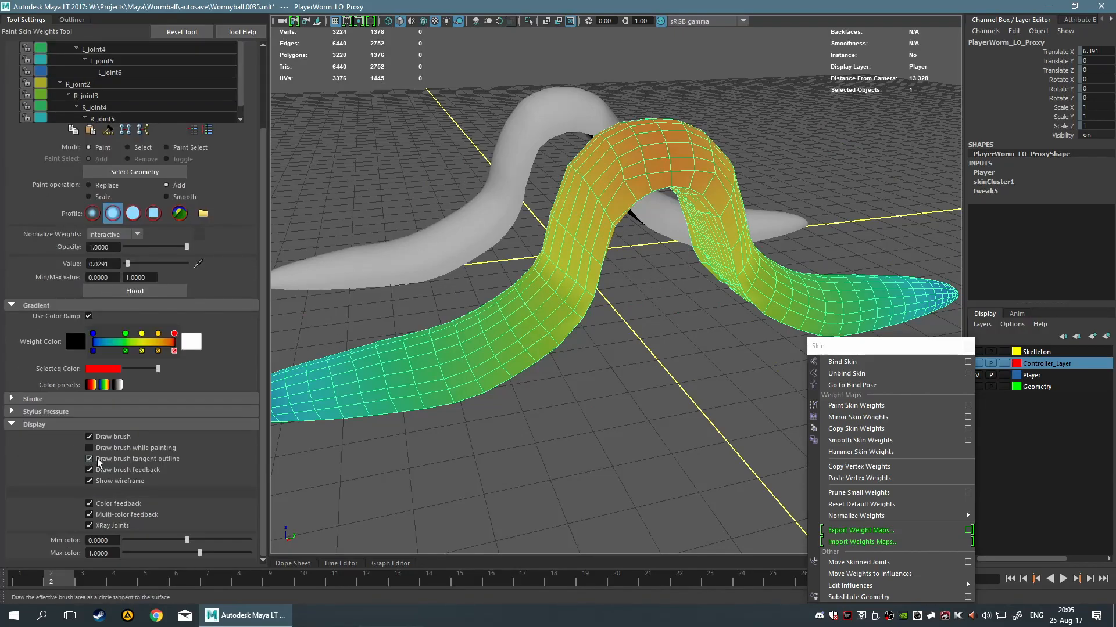
pyautogui.click(112, 515)
pyautogui.keyDown('alt'); pyautogui.moveTo(596, 389); pyautogui.dragTo(500, 375); pyautogui.keyUp('alt')
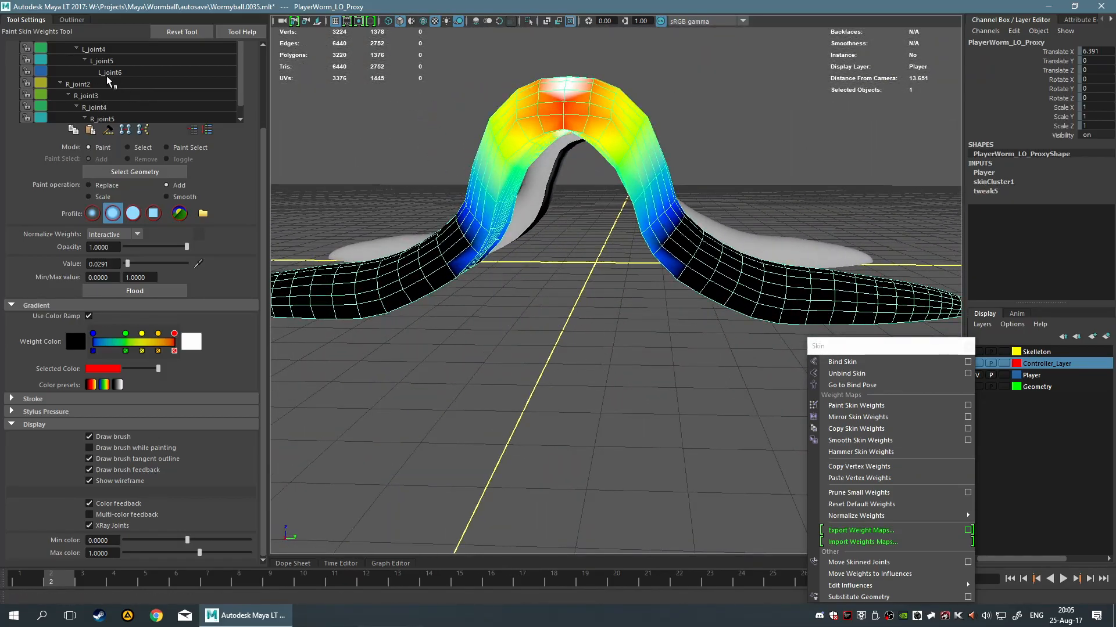
pyautogui.scroll(2, 226, 127)
pyautogui.click(144, 153)
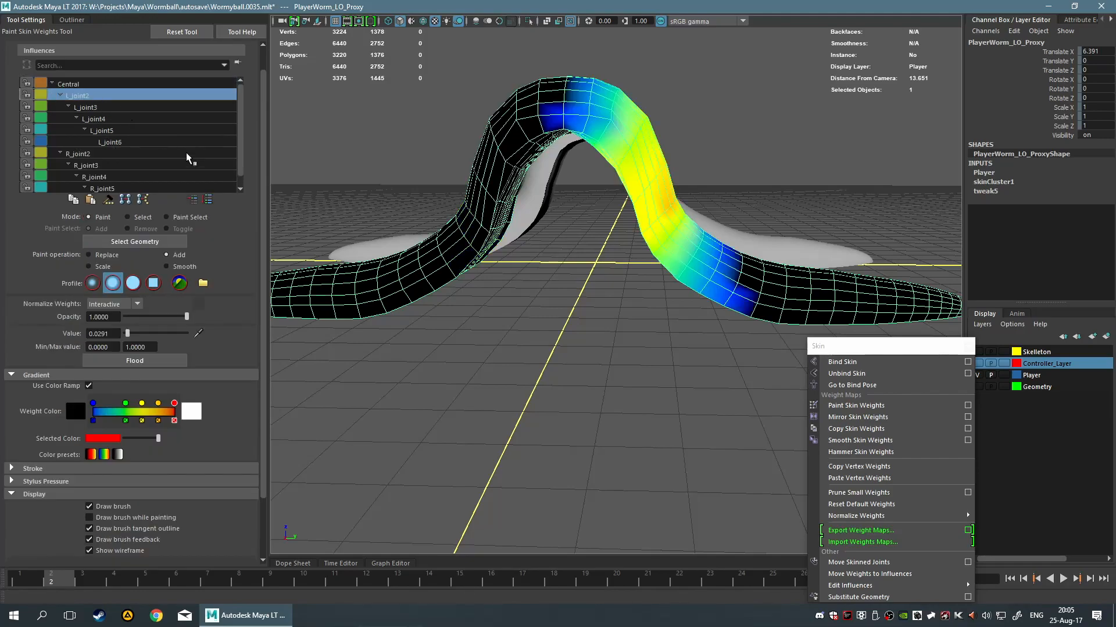
pyautogui.click(112, 116)
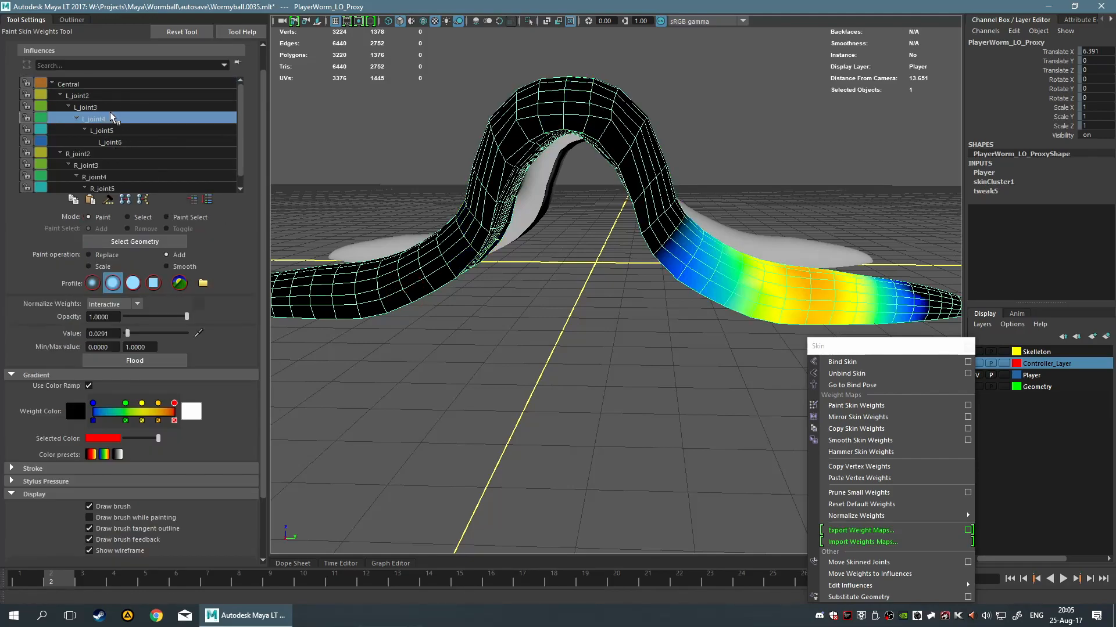
pyautogui.click(120, 177)
pyautogui.click(127, 166)
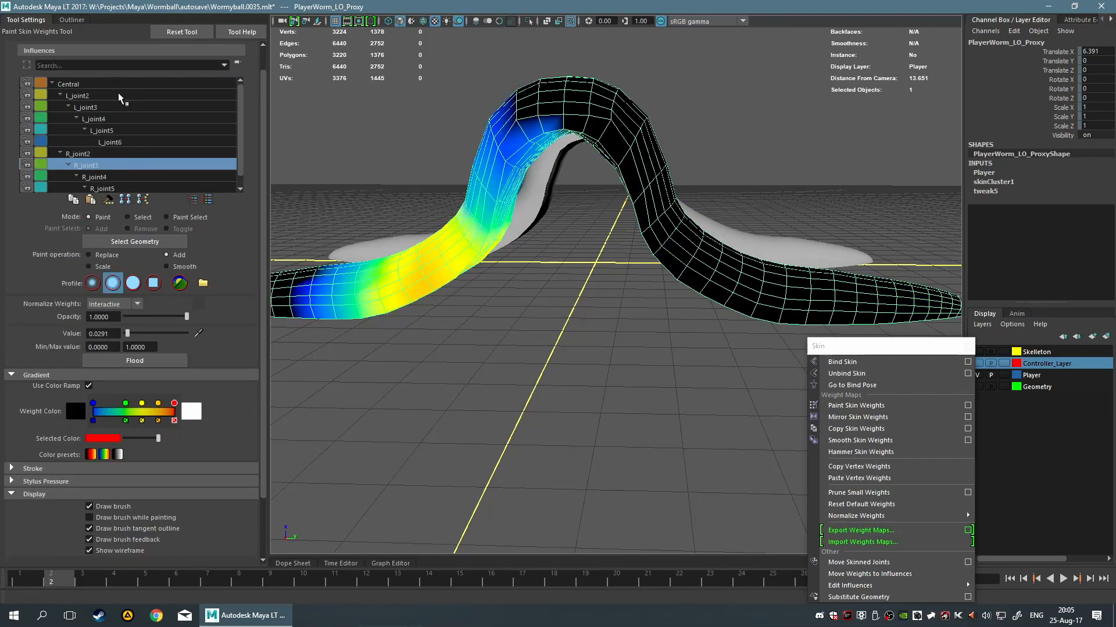
pyautogui.click(70, 154)
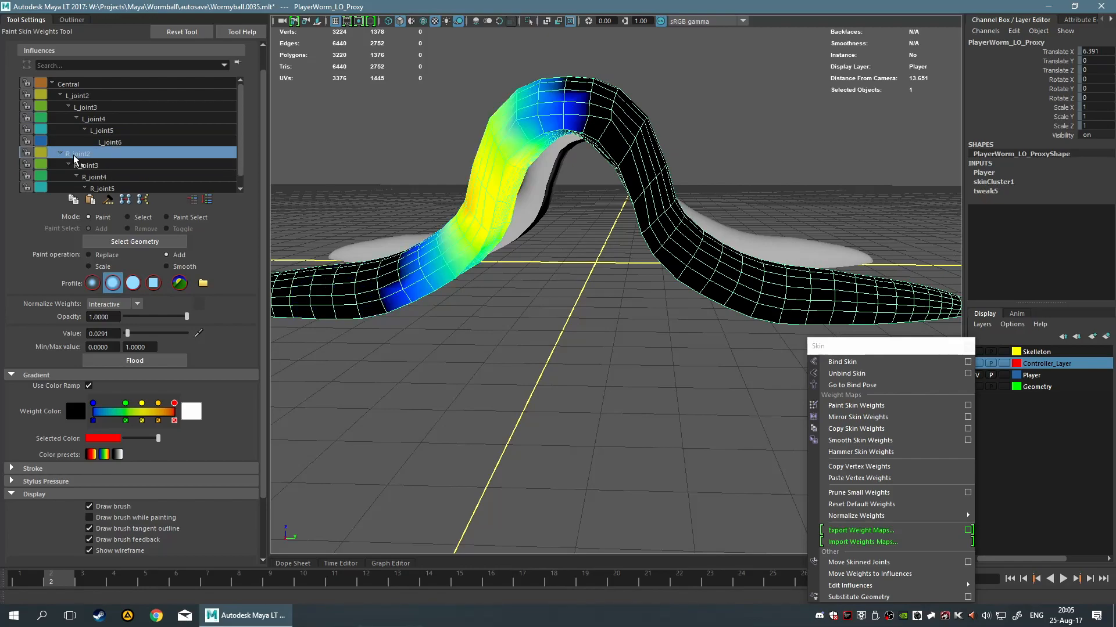
pyautogui.click(121, 177)
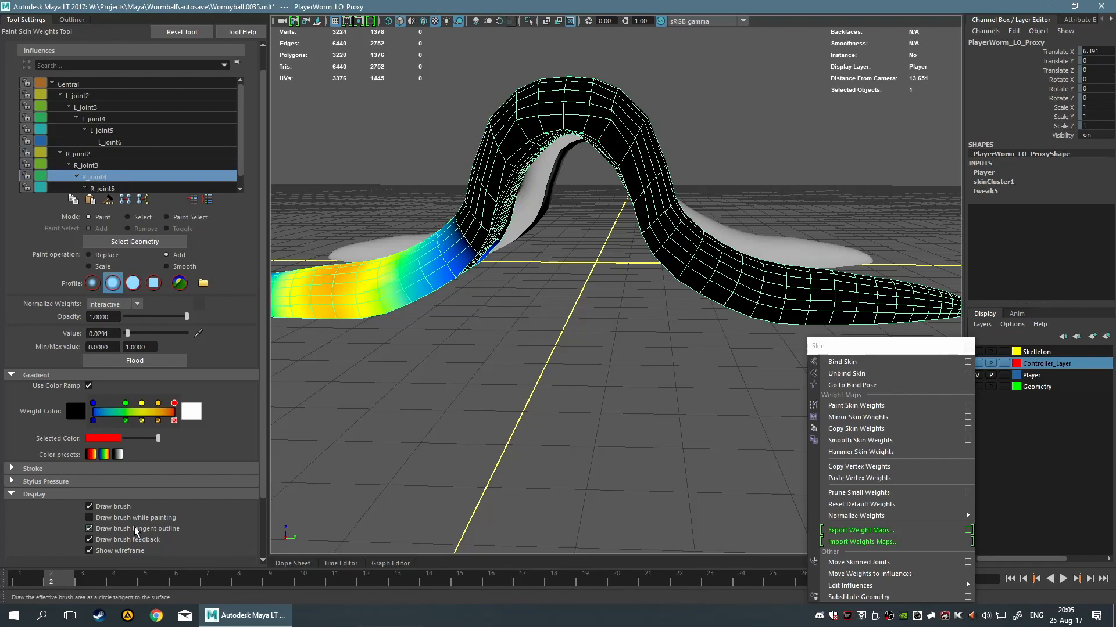
# Turn Multi-color feedback back on and examine the combined joint influences under the arch up close.
pyautogui.scroll(-3, 138, 543)
pyautogui.click(155, 512)
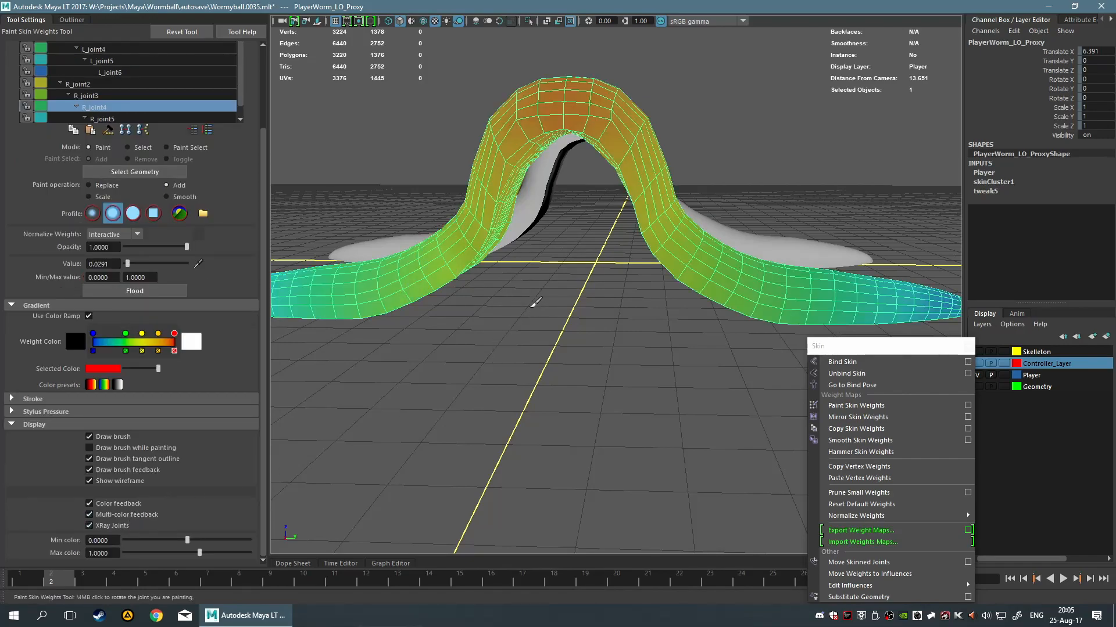
pyautogui.keyDown('alt'); pyautogui.moveTo(482, 289); pyautogui.dragTo(540, 291); pyautogui.keyUp('alt')
pyautogui.scroll(4, 669, 232)
pyautogui.keyDown('alt'); pyautogui.moveTo(653, 223); pyautogui.dragTo(550, 333, button='middle'); pyautogui.keyUp('alt')
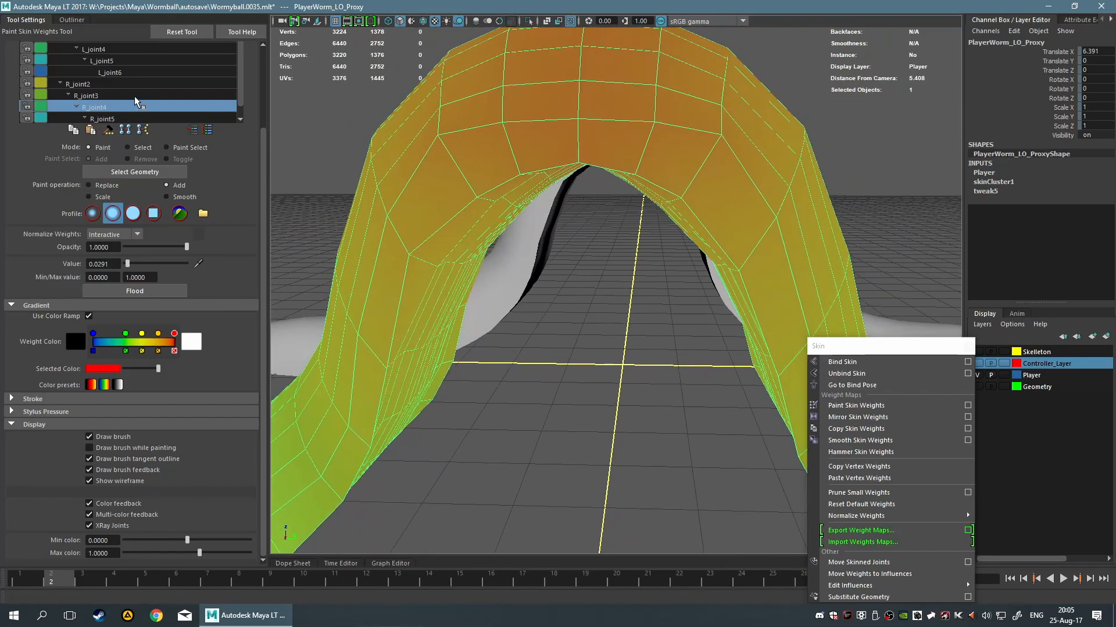
# Turn off Multi-color feedback and compare the weights of R_joint3 and L_joint3 across the middle of the arch.
pyautogui.click(110, 96)
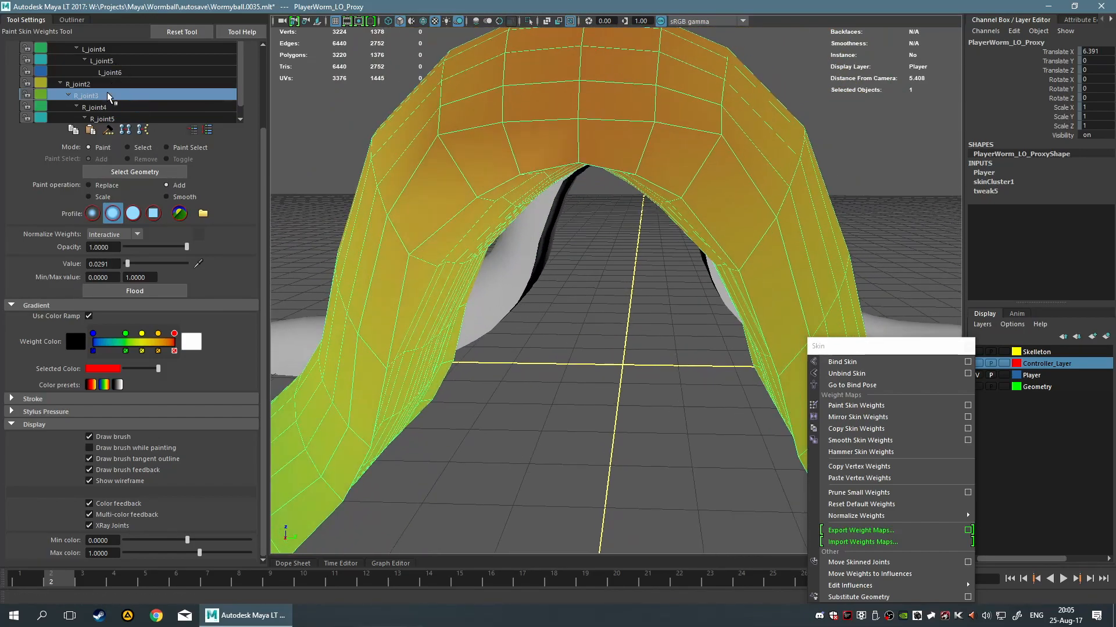
pyautogui.click(115, 517)
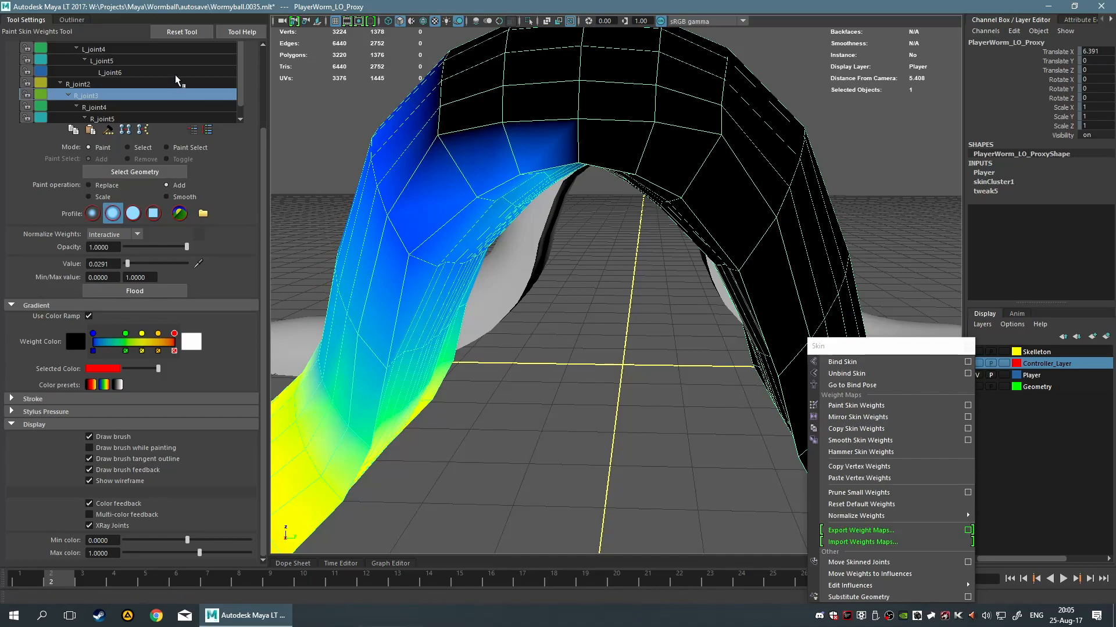
pyautogui.scroll(5, 284, 220)
pyautogui.scroll(-5, 515, 304)
pyautogui.scroll(3, 91, 139)
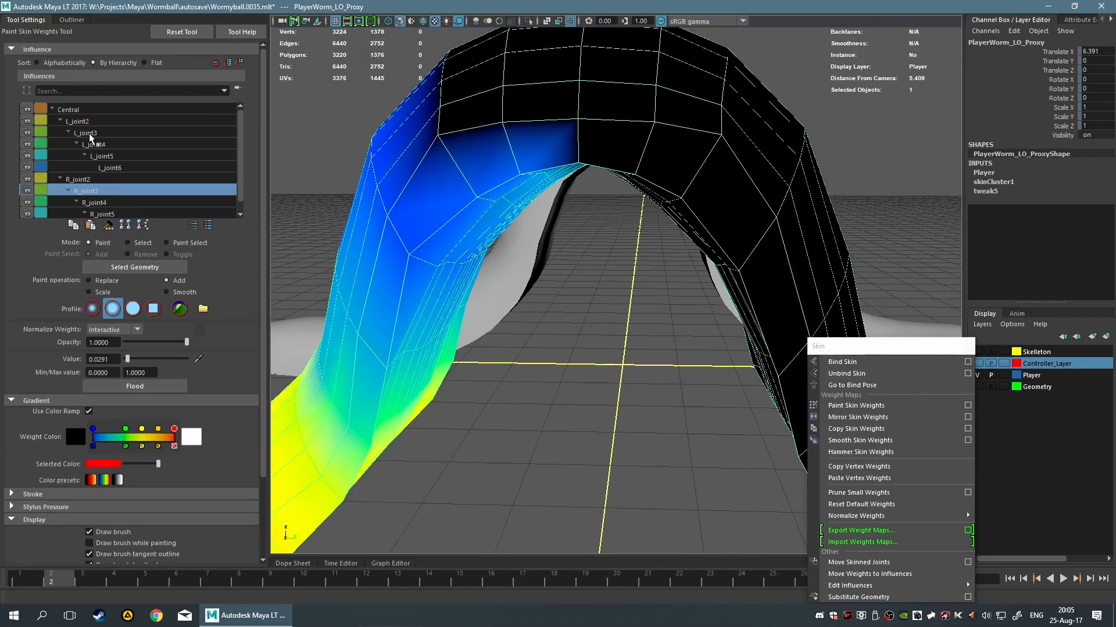
pyautogui.click(97, 133)
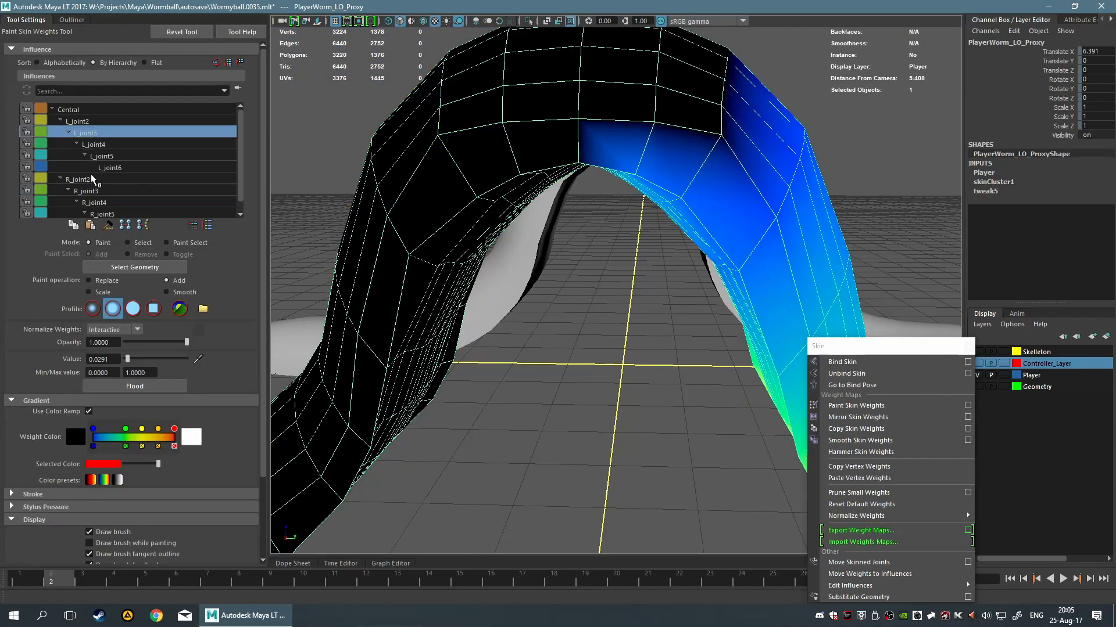
pyautogui.click(92, 192)
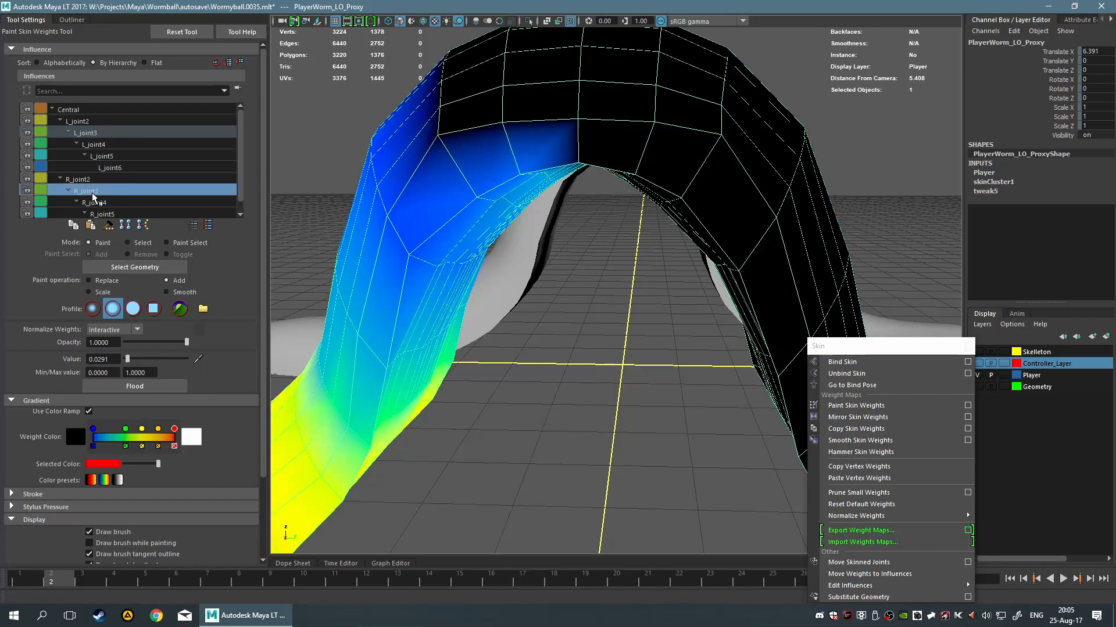
pyautogui.click(100, 134)
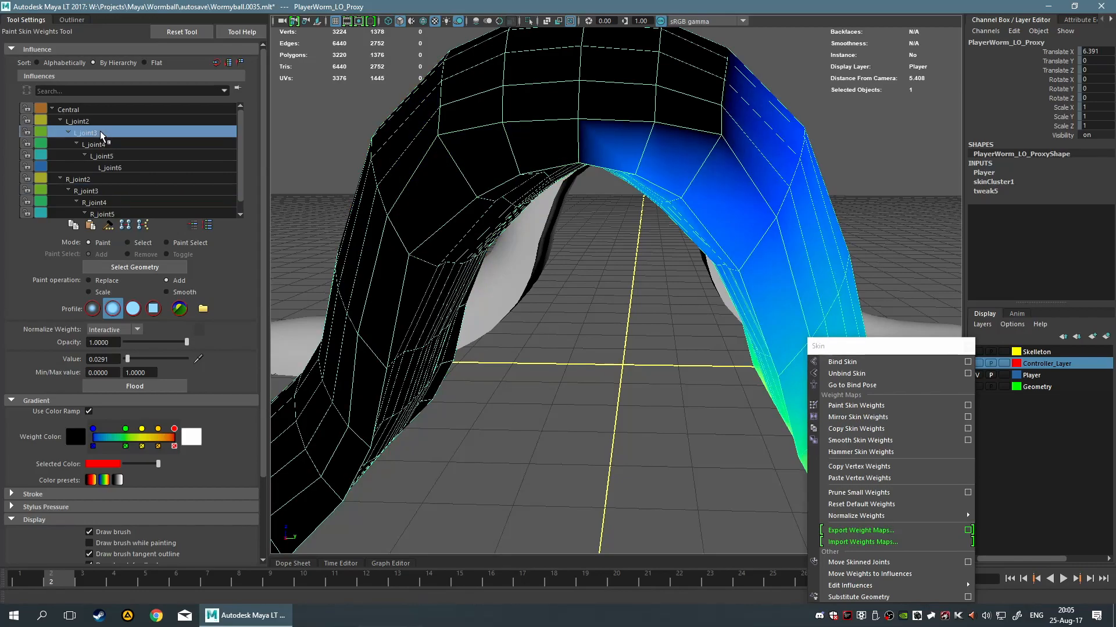
pyautogui.click(93, 191)
# Compare the R_joint2 and L_joint2 weights on the arch with those of R_joint3 and L_joint3.
pyautogui.click(82, 179)
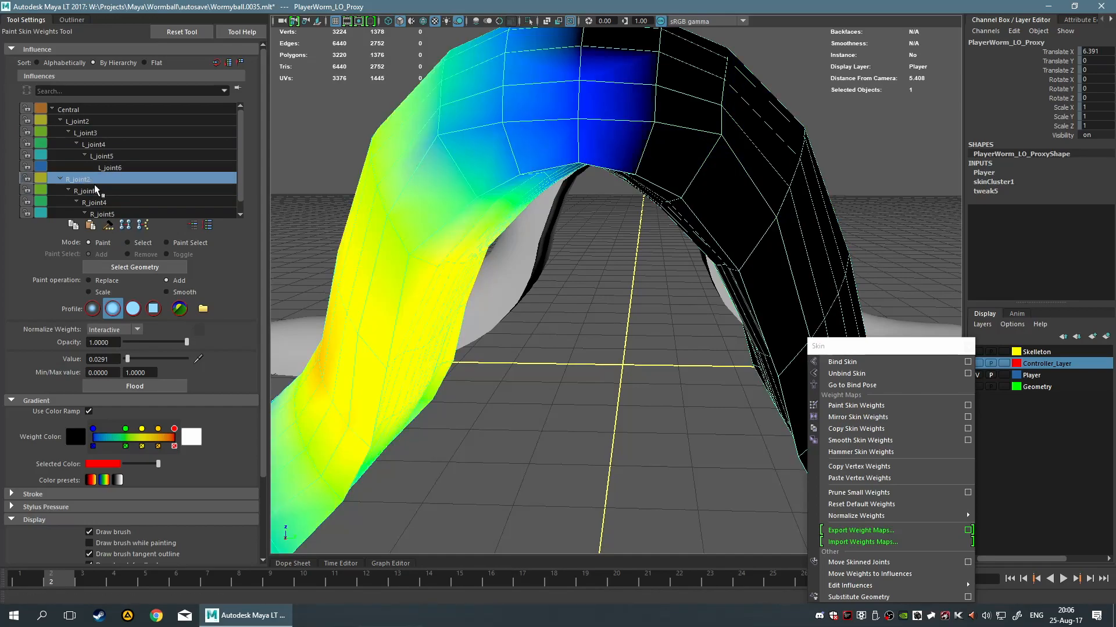
pyautogui.click(96, 193)
pyautogui.click(93, 179)
pyautogui.click(88, 122)
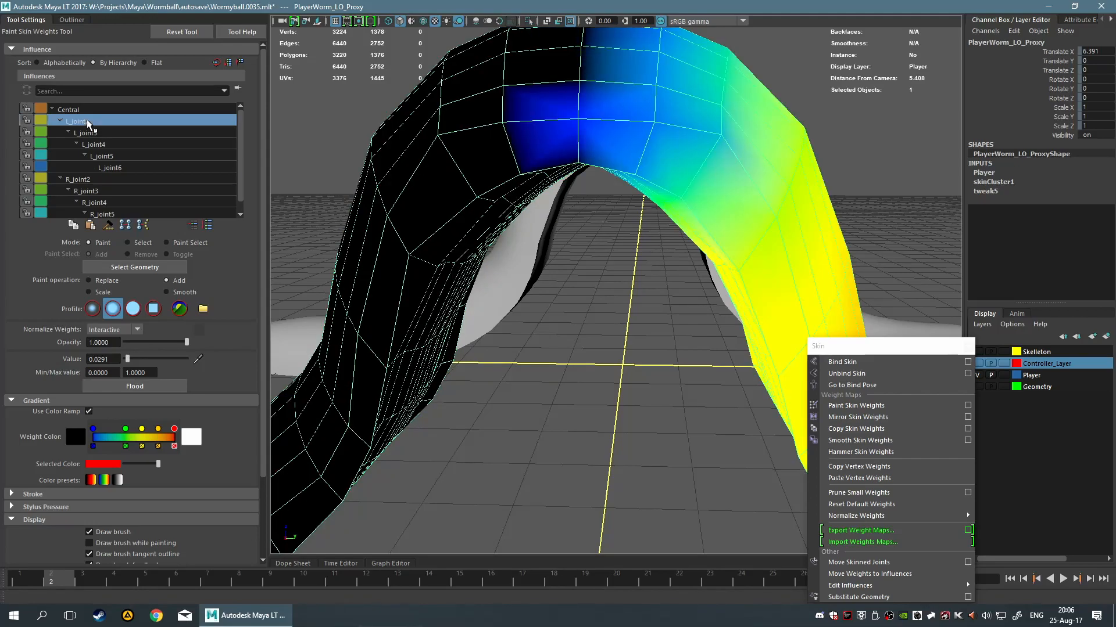
pyautogui.click(92, 180)
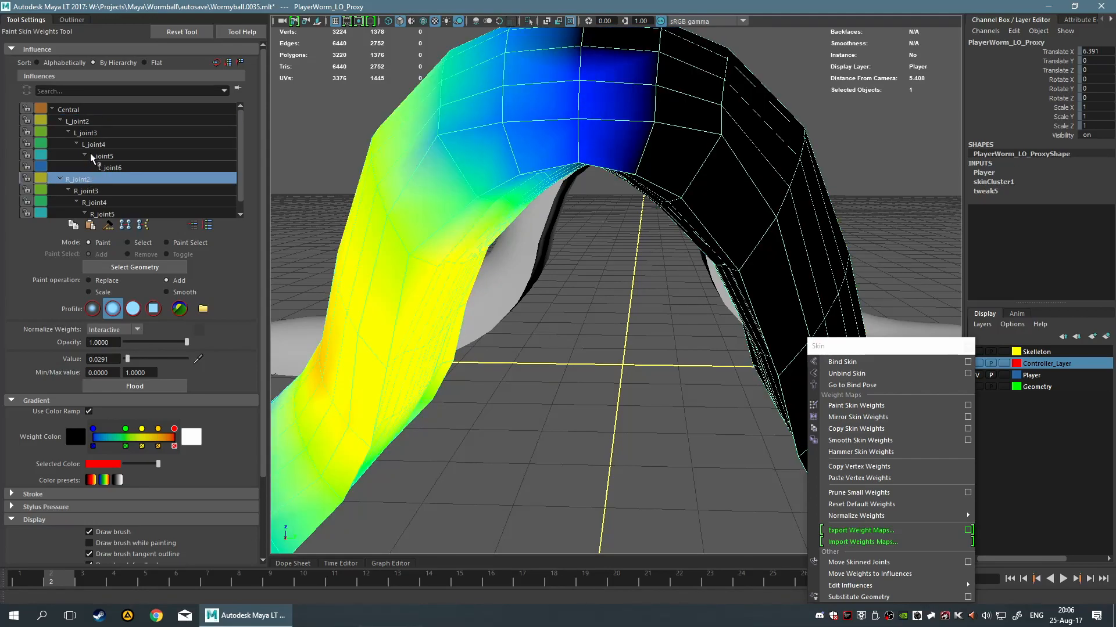
pyautogui.click(96, 192)
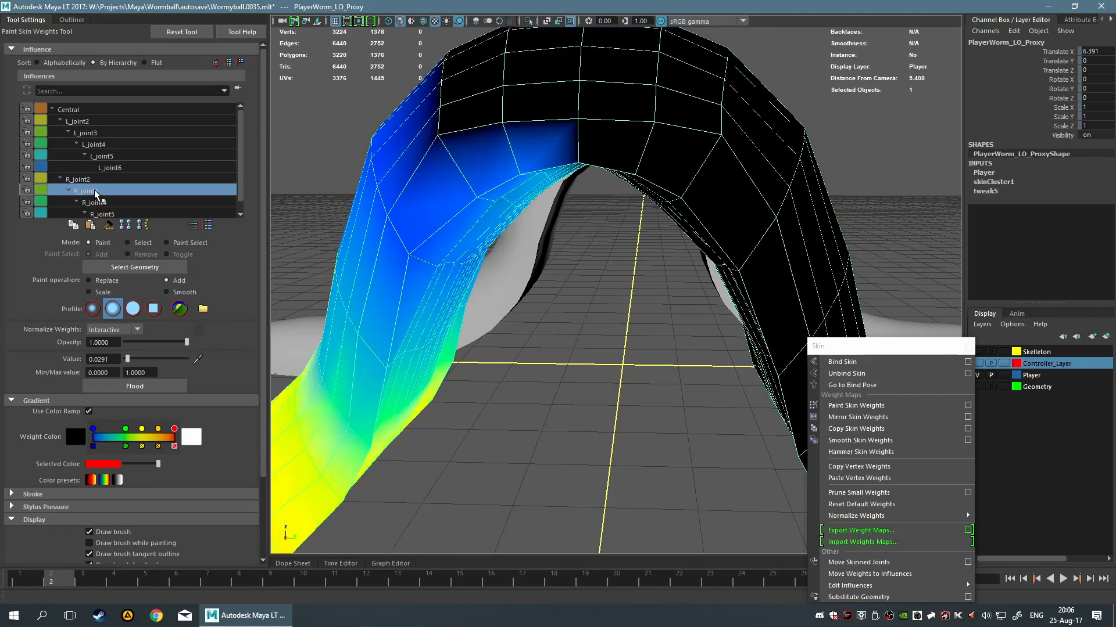
pyautogui.click(96, 135)
pyautogui.click(108, 184)
# Leave weight painting for the Select tool and show both worms whole in their straight pose at frame 1.
pyautogui.press('f')
pyautogui.press('q')
pyautogui.moveTo(517, 367)
pyautogui.keyDown('alt'); pyautogui.mouseDown()
pyautogui.moveTo(602, 406)
pyautogui.moveTo(521, 351)
pyautogui.moveTo(422, 370)
pyautogui.moveTo(433, 403)
pyautogui.moveTo(388, 420)
pyautogui.moveTo(620, 391)
pyautogui.moveTo(627, 405)
pyautogui.moveTo(597, 433)
pyautogui.moveTo(588, 472)
pyautogui.moveTo(577, 254)
pyautogui.moveTo(571, 272)
pyautogui.mouseUp(); pyautogui.keyUp('alt')
pyautogui.scroll(-6, 571, 272)
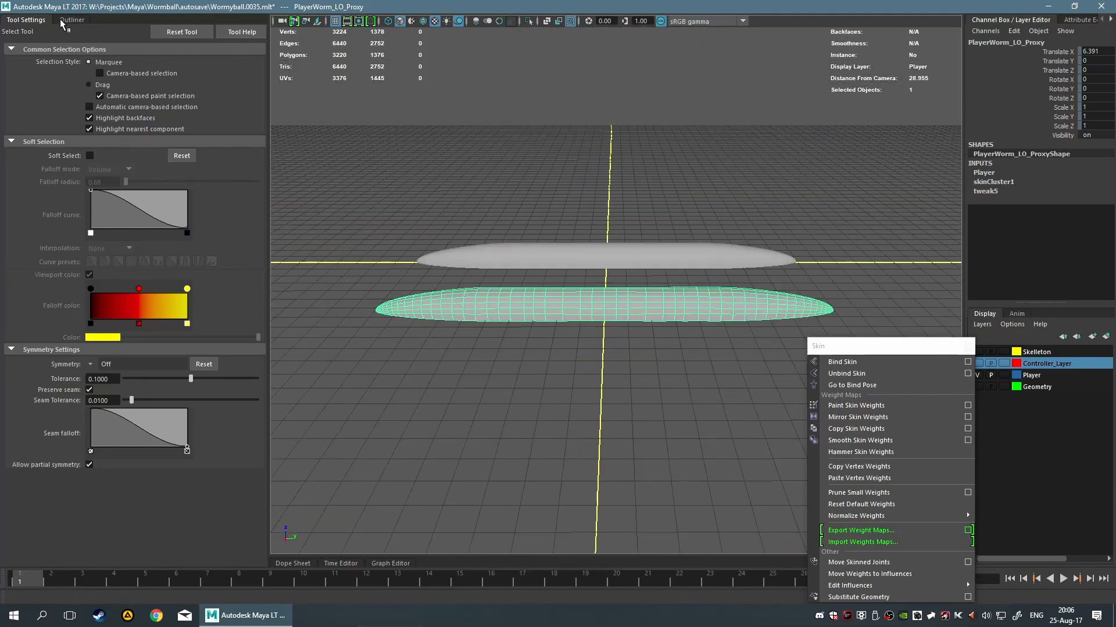
# Collapse the Tool Settings and move the floating Skin menu out of the viewport.
pyautogui.click(32, 24)
pyautogui.scroll(1, 504, 198)
pyautogui.moveTo(854, 345); pyautogui.dragTo(1011, 329)
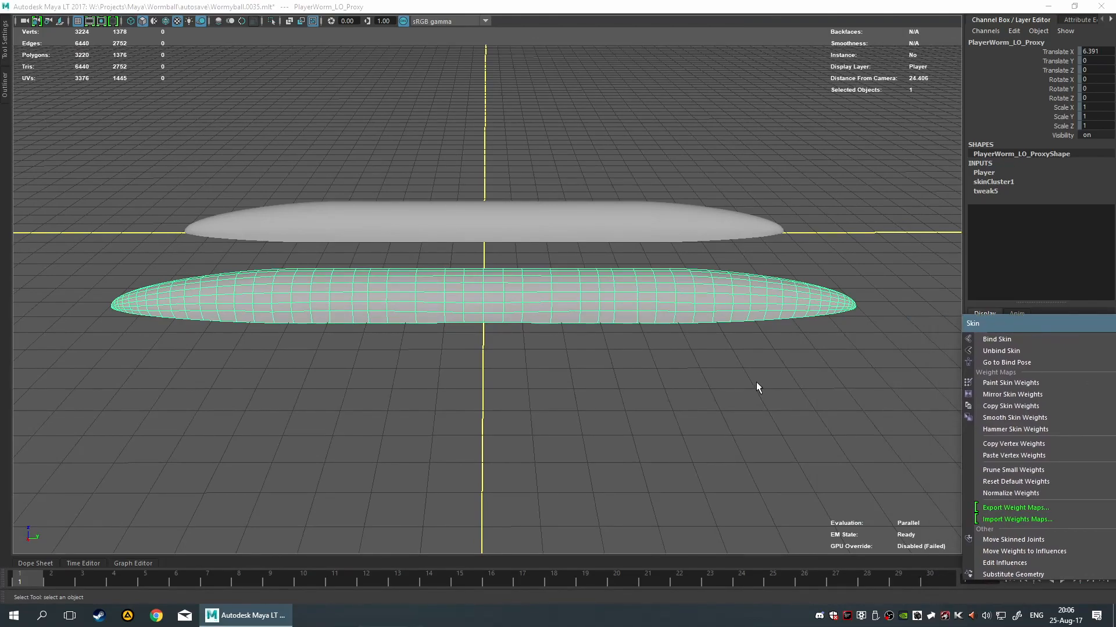
# Examine the wireframe of PlayerWorm_LO_Proxy in its straight pose at frame 1 and its arched pose at frame 2.
pyautogui.scroll(4, 755, 382)
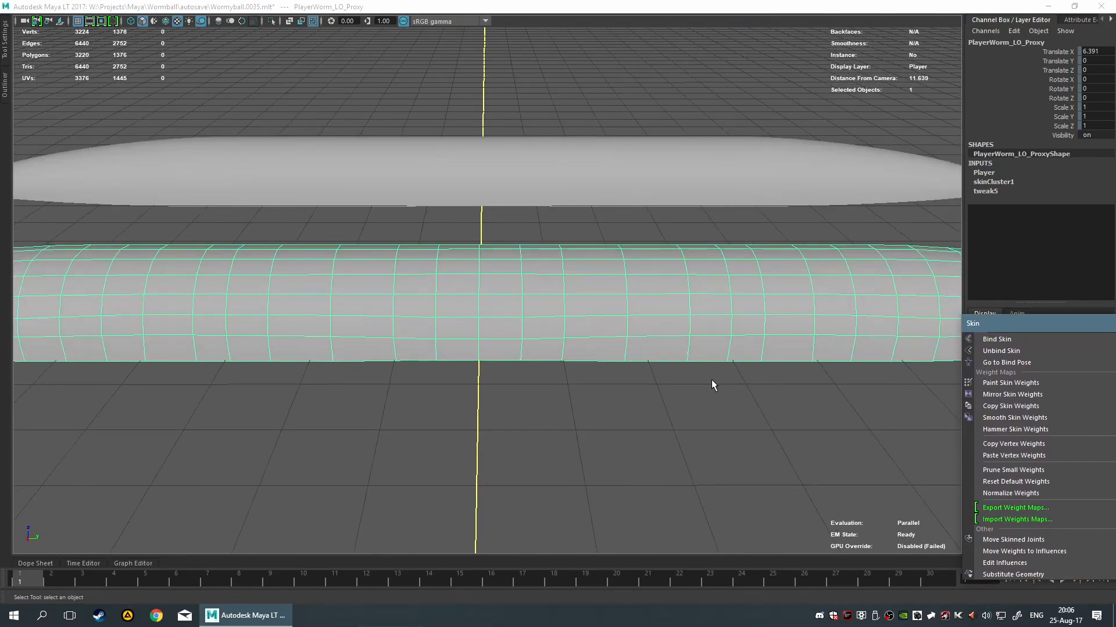
pyautogui.keyDown('alt'); pyautogui.moveTo(515, 351); pyautogui.dragTo(585, 314); pyautogui.keyUp('alt')
pyautogui.keyDown('alt'); pyautogui.moveTo(591, 358); pyautogui.dragTo(627, 331); pyautogui.keyUp('alt')
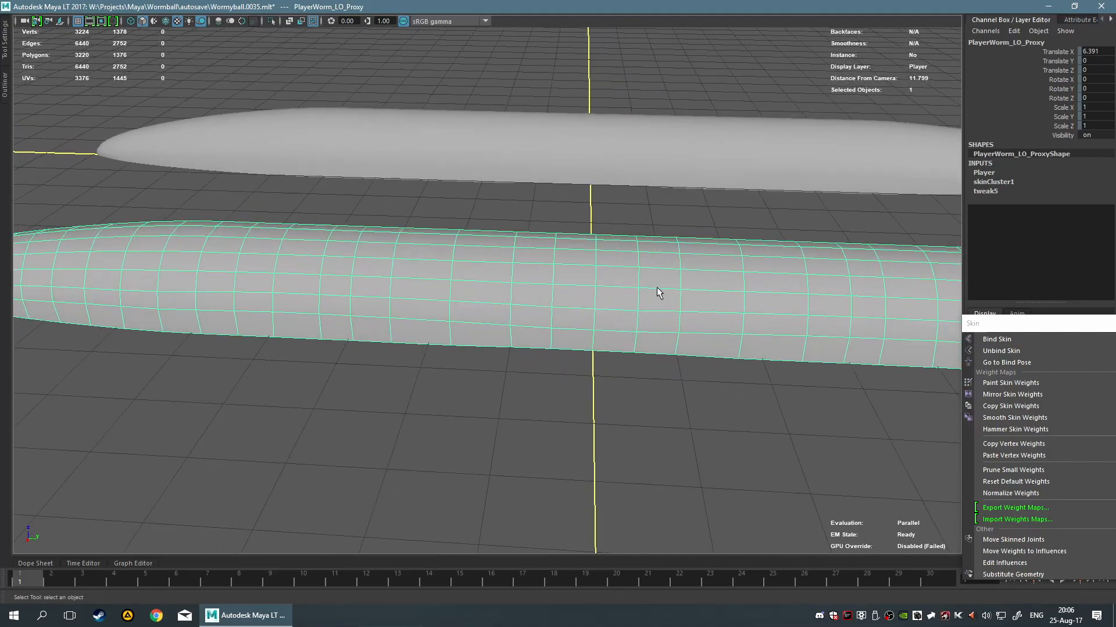
pyautogui.click(42, 578)
pyautogui.keyDown('alt'); pyautogui.moveTo(448, 324); pyautogui.dragTo(529, 384); pyautogui.keyUp('alt')
pyautogui.click(510, 299)
pyautogui.keyDown('alt'); pyautogui.moveTo(510, 299); pyautogui.dragTo(482, 389); pyautogui.keyUp('alt')
pyautogui.click(645, 371)
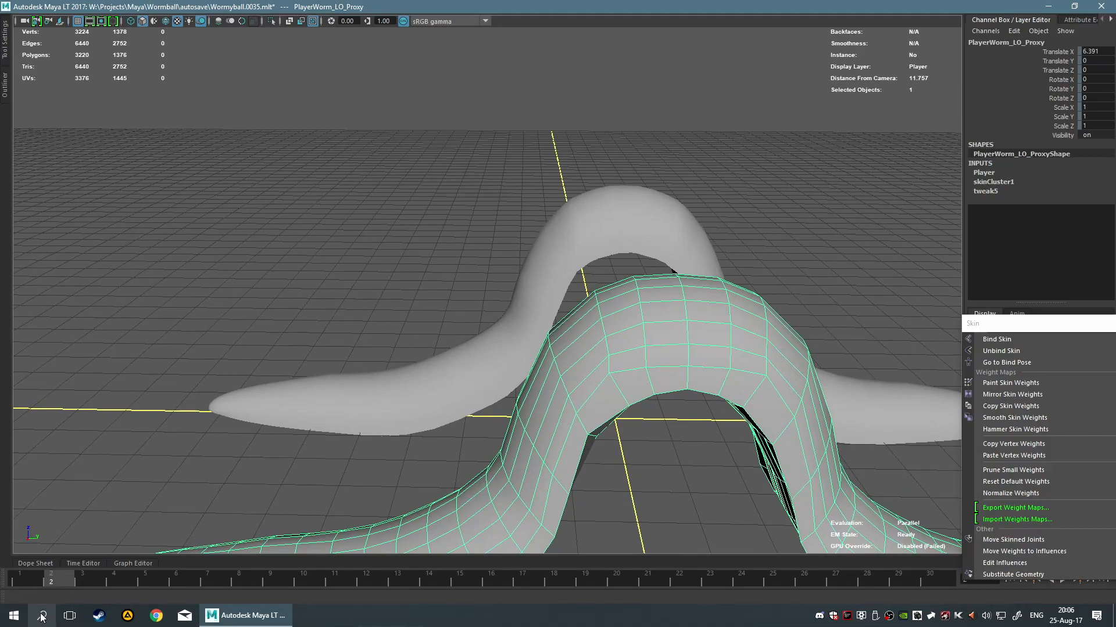
# Return to frame 1, deselect PlayerWorm_LO_Proxy and bring both straight worms into view.
pyautogui.click(24, 583)
pyautogui.click(301, 451)
pyautogui.keyDown('alt'); pyautogui.moveTo(477, 422); pyautogui.dragTo(301, 261, button='middle'); pyautogui.keyUp('alt')
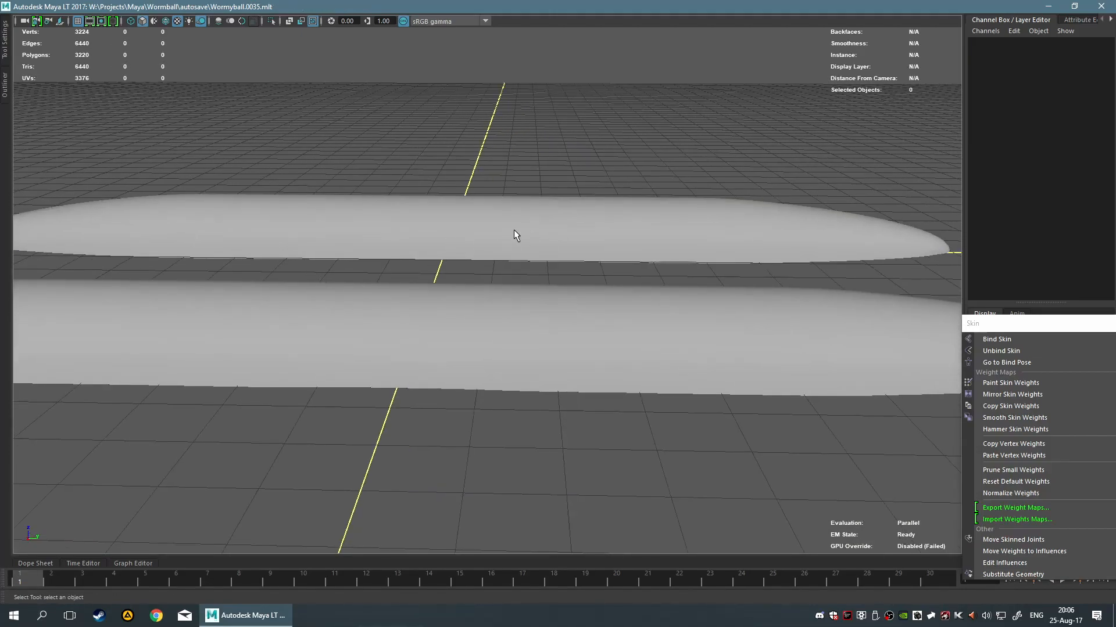
pyautogui.keyDown('alt'); pyautogui.moveTo(515, 231); pyautogui.dragTo(617, 243); pyautogui.keyUp('alt')
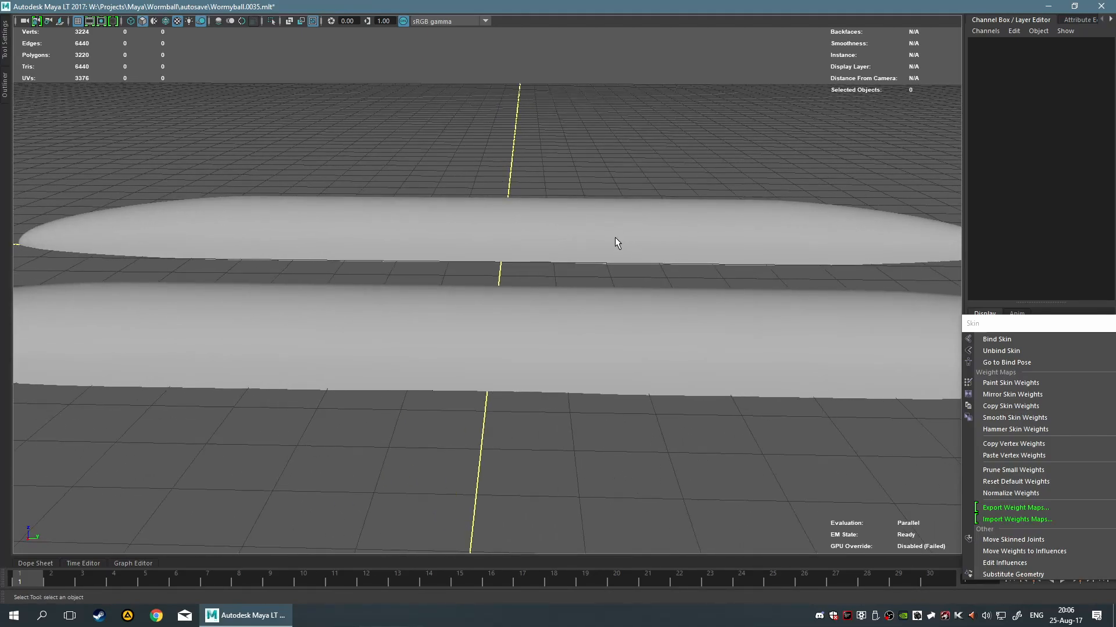
# Duplicate PlayerWorm_LO_Proxy in its straight pose at frame 1, keeping the copy at the same position.
pyautogui.click(589, 364)
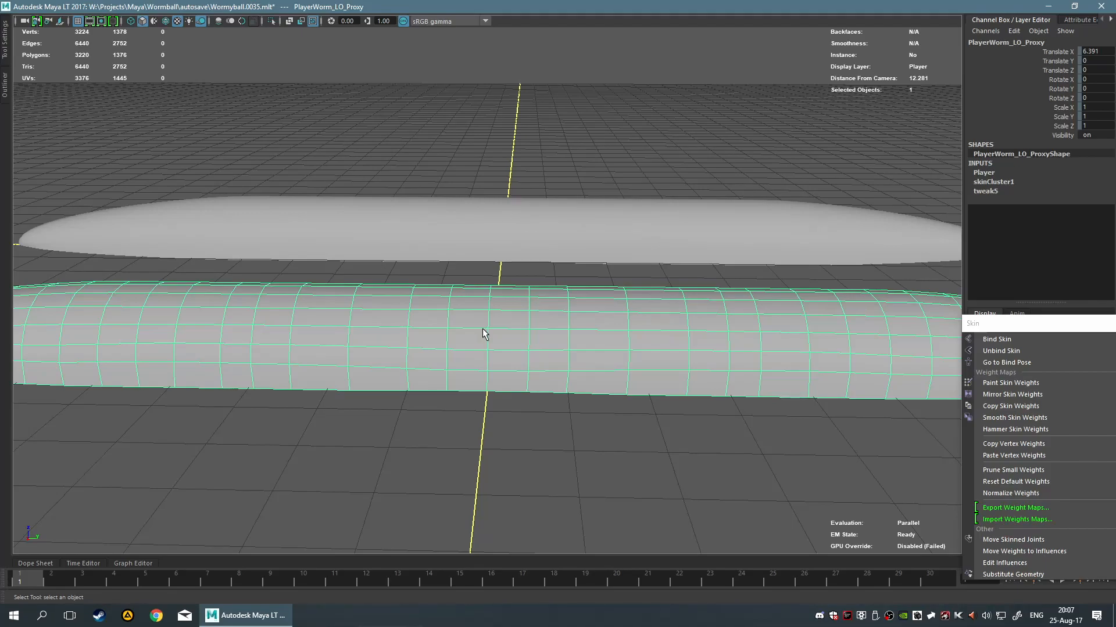
pyautogui.scroll(-4, 482, 329)
pyautogui.keyDown('alt'); pyautogui.moveTo(473, 324); pyautogui.dragTo(484, 280, button='middle'); pyautogui.keyUp('alt')
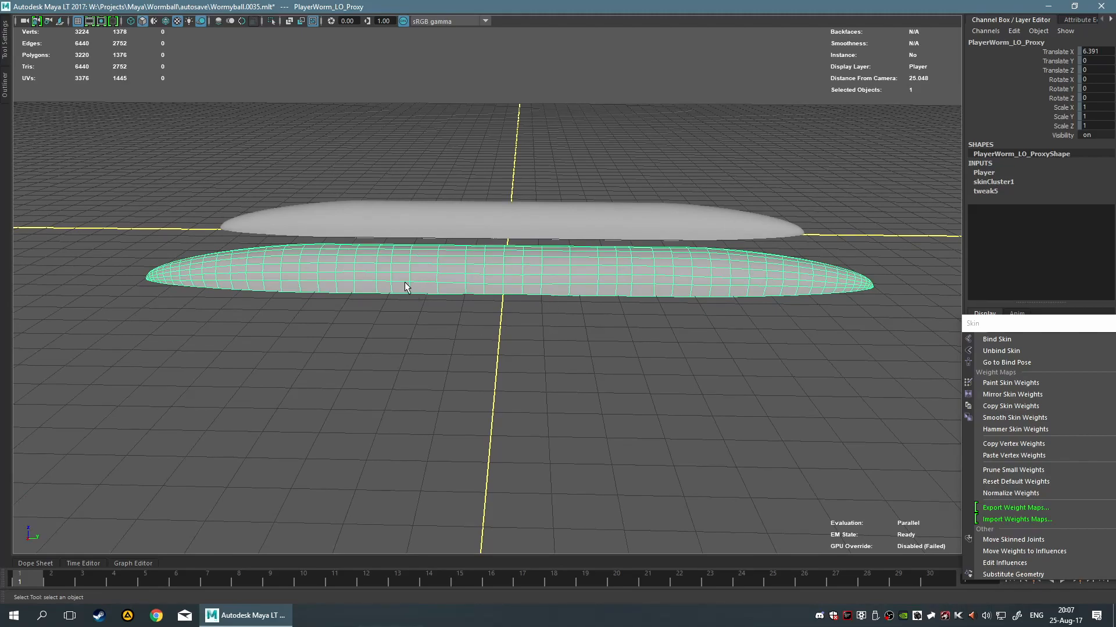
pyautogui.hotkey('ctrl', 'd')
pyautogui.press('w')
pyautogui.keyDown('alt'); pyautogui.moveTo(567, 355); pyautogui.dragTo(424, 389); pyautogui.keyUp('alt')
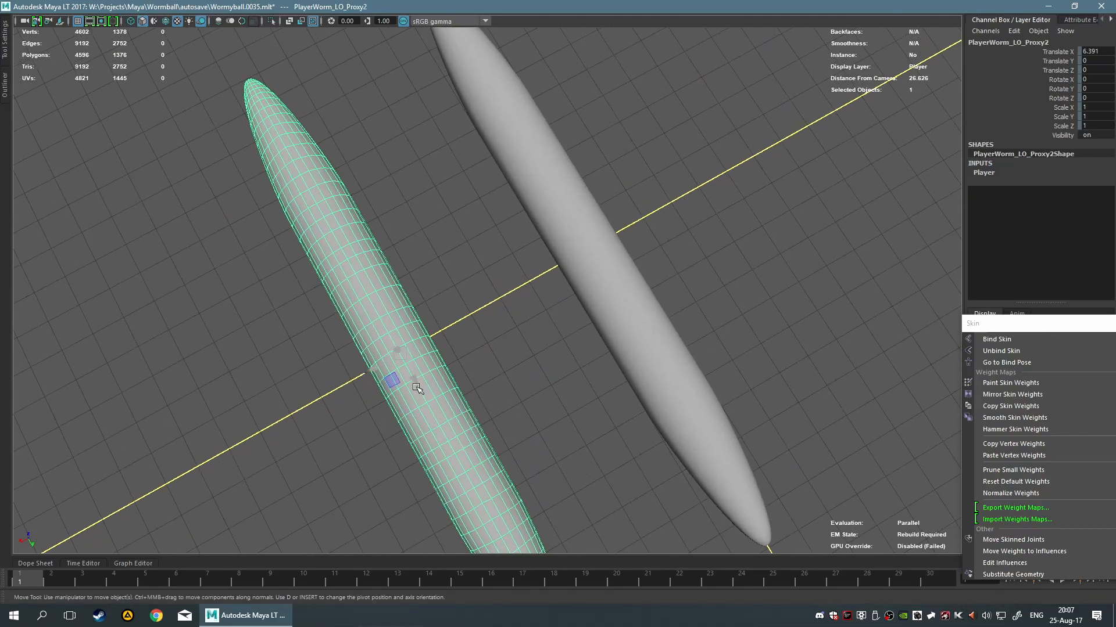
pyautogui.hotkey('ctrl', 'z')
pyautogui.keyDown('alt'); pyautogui.moveTo(231, 410); pyautogui.dragTo(419, 386); pyautogui.keyUp('alt')
pyautogui.hotkey('ctrl', 'd')
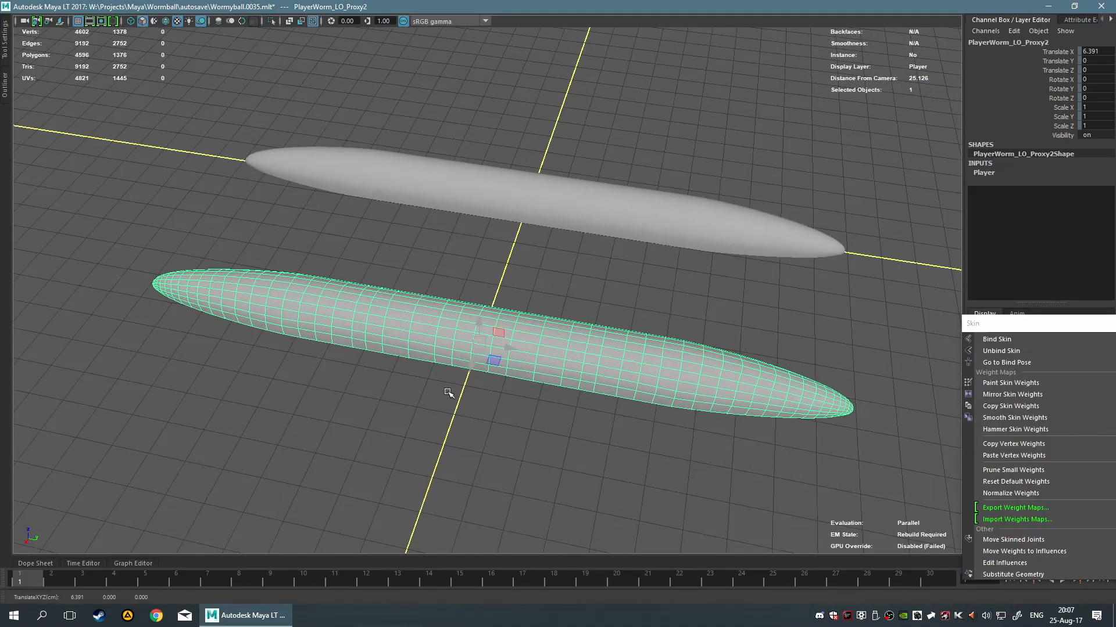
# Browse the available editors without opening one and deselect the duplicated worm.
pyautogui.press('space')
pyautogui.click(556, 300)
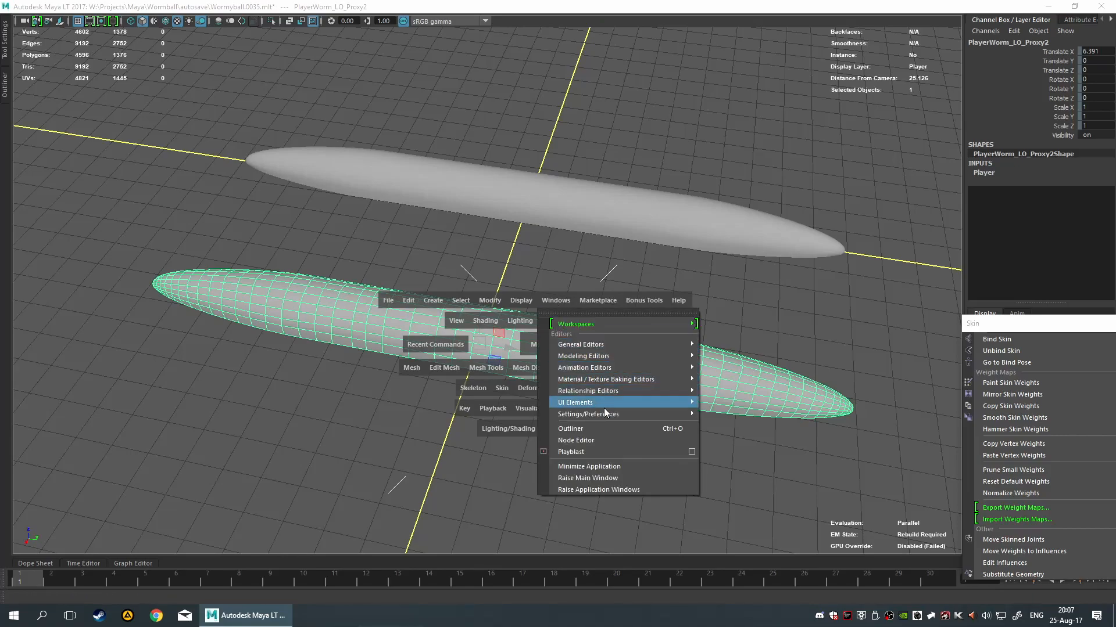
pyautogui.moveTo(622, 414)
pyautogui.moveTo(629, 390)
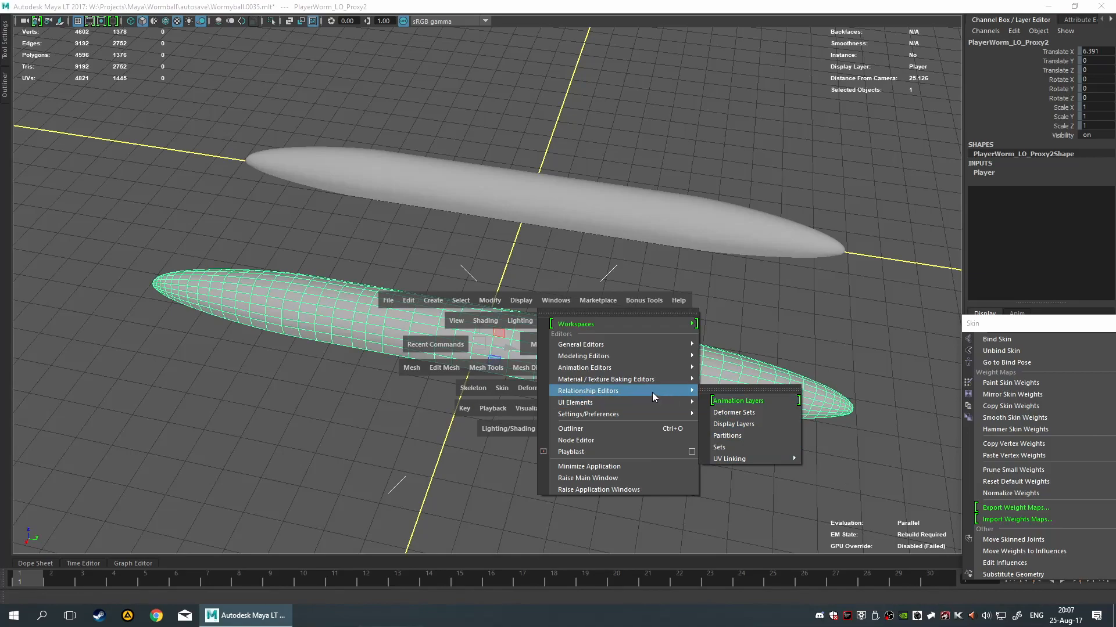
pyautogui.moveTo(642, 364)
pyautogui.moveTo(658, 416)
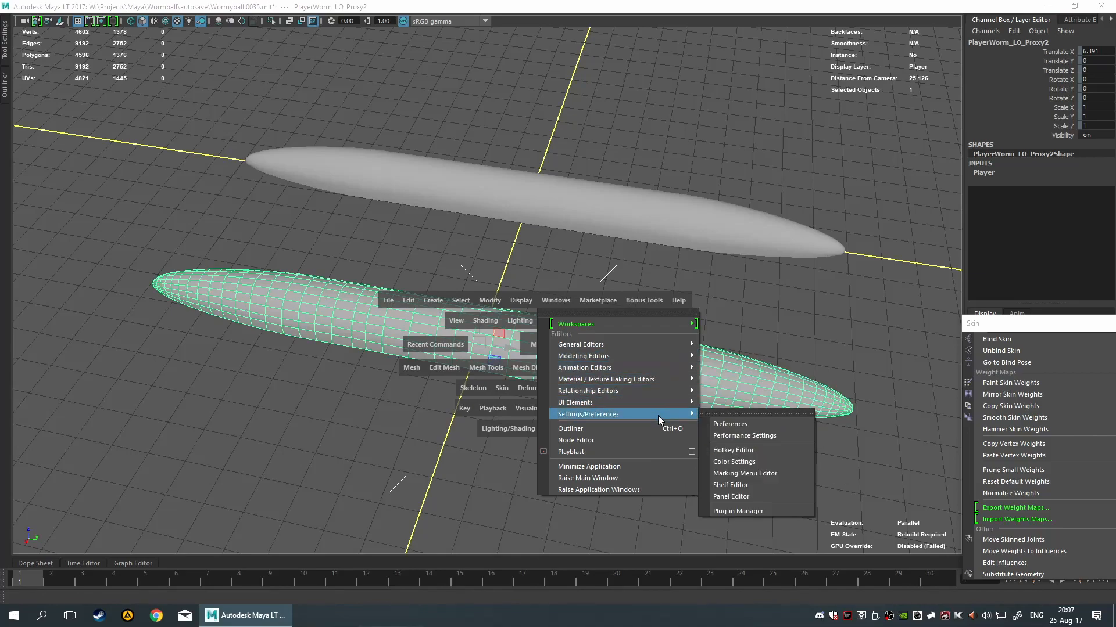
pyautogui.moveTo(630, 344)
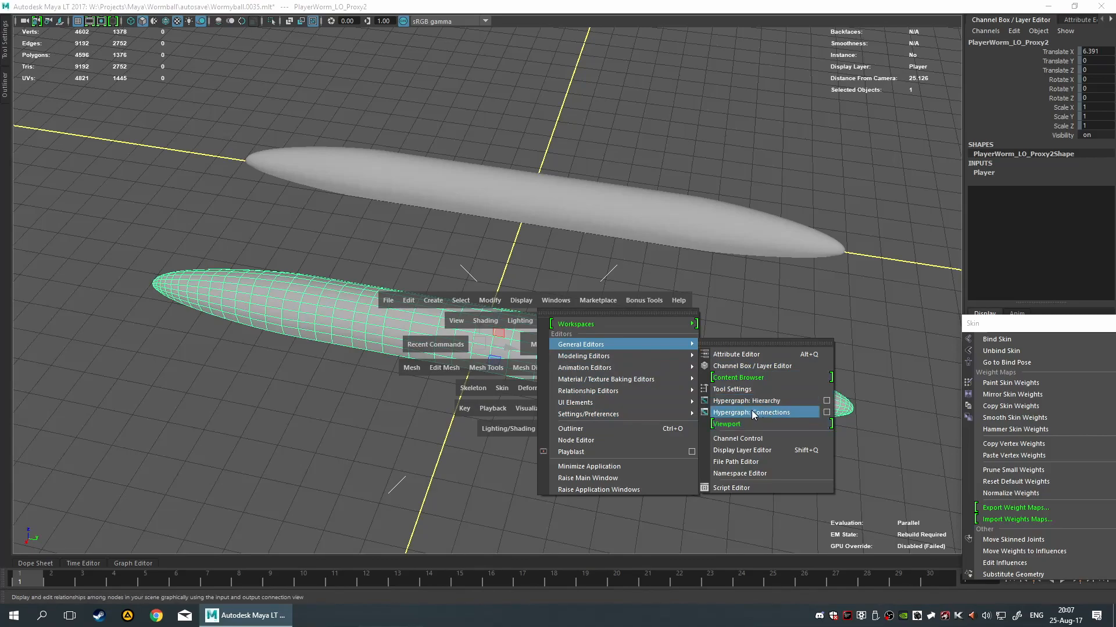
pyautogui.click(269, 449)
pyautogui.click(270, 449)
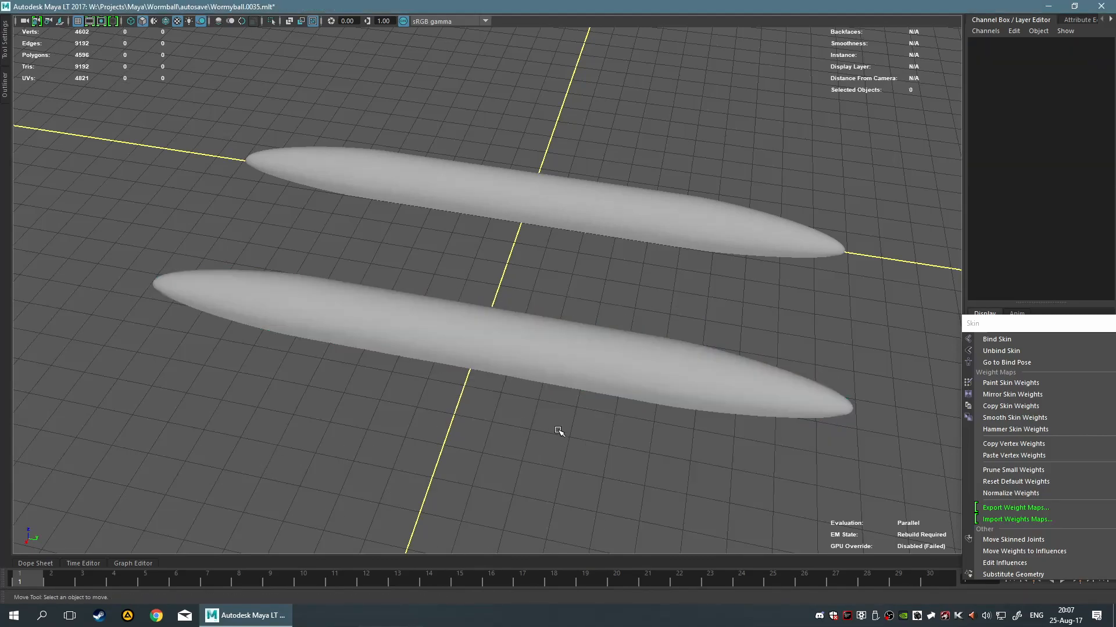
# Delete the duplicated worm PlayerWorm_LO_Proxy2 that overlaps PlayerWorm_LO_Proxy, with the Outliner displayed.
pyautogui.keyDown('alt'); pyautogui.moveTo(552, 431); pyautogui.dragTo(568, 314, button='middle'); pyautogui.keyUp('alt')
pyautogui.click(517, 257)
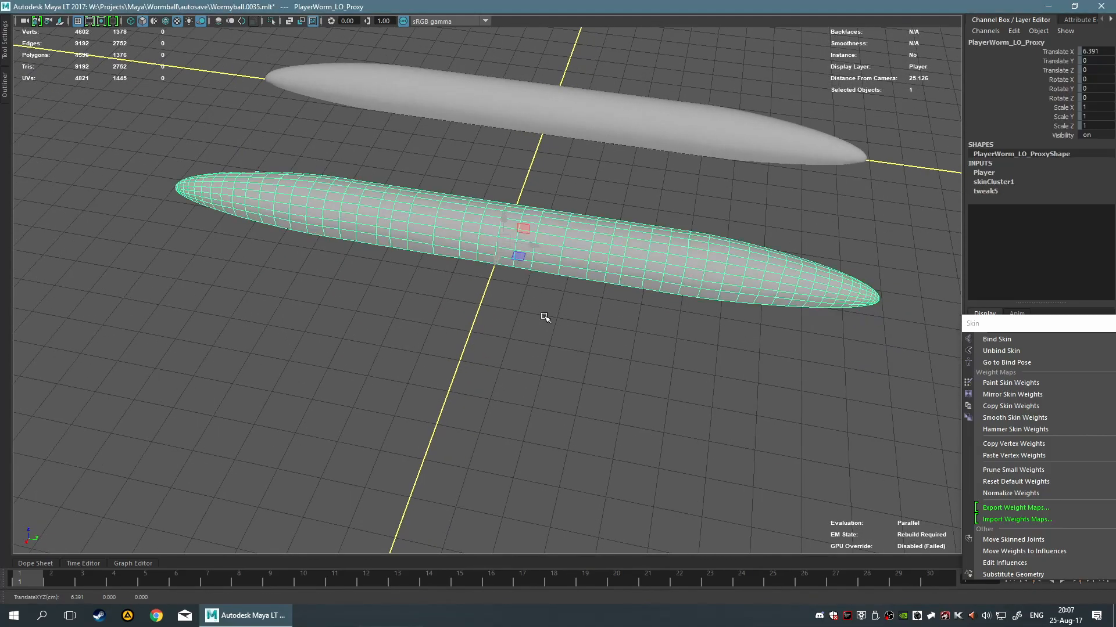
pyautogui.click(5, 81)
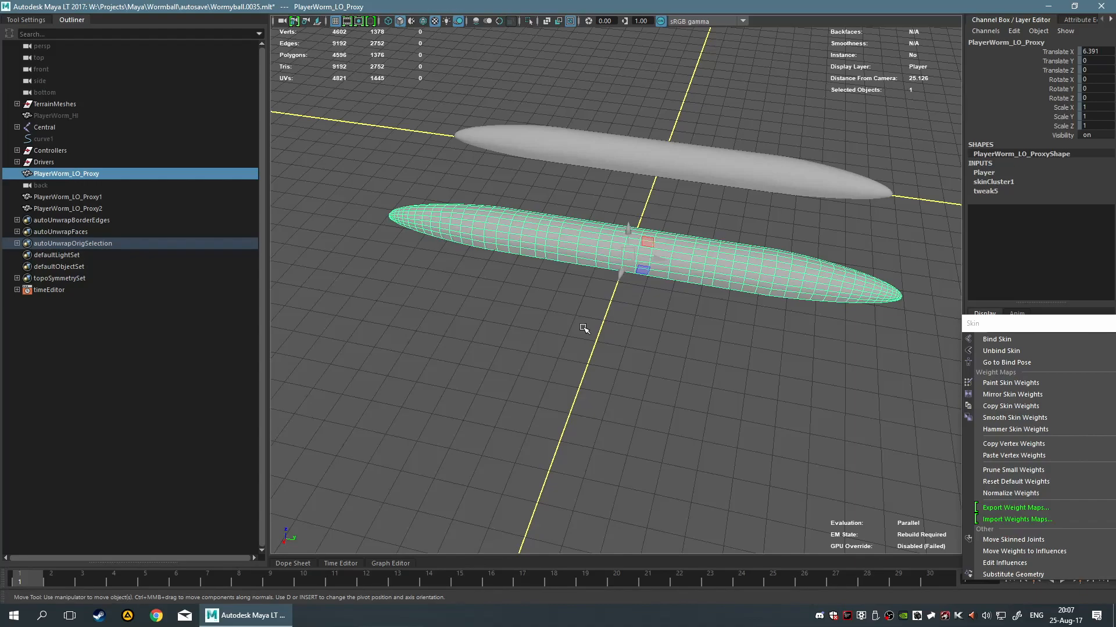
pyautogui.rightClick(69, 336)
pyautogui.moveTo(133, 380)
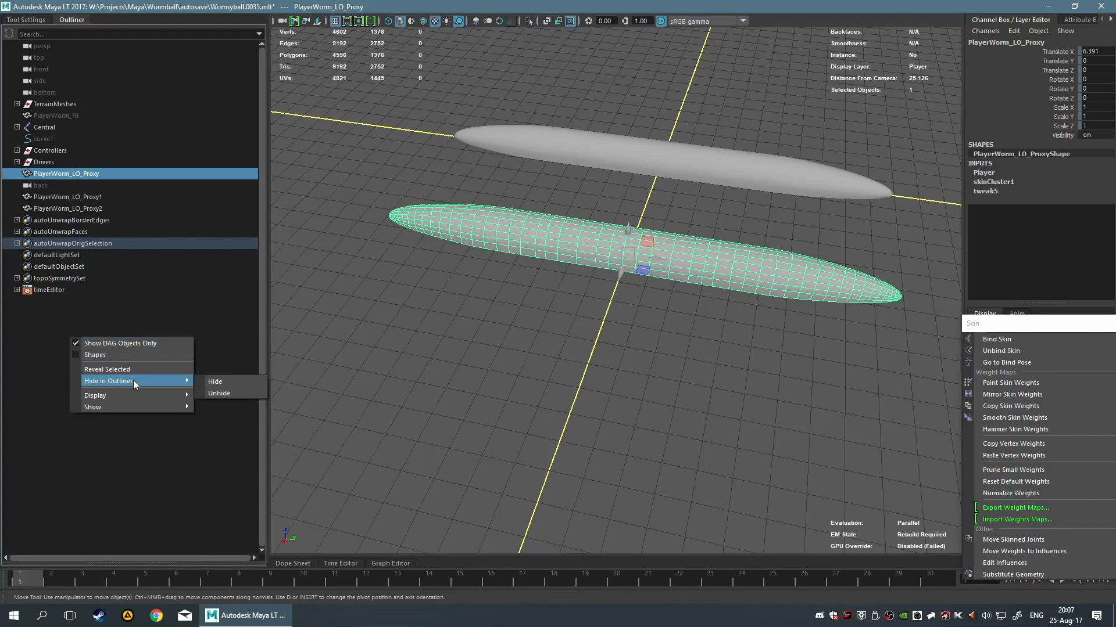
pyautogui.click(698, 320)
pyautogui.click(655, 252)
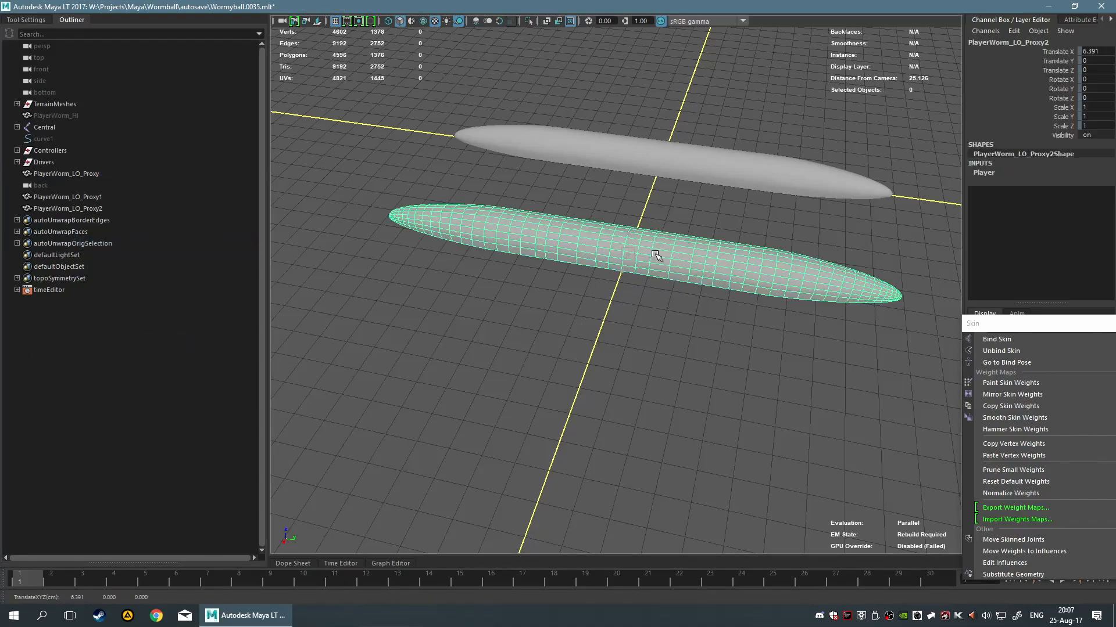
pyautogui.press('Delete')
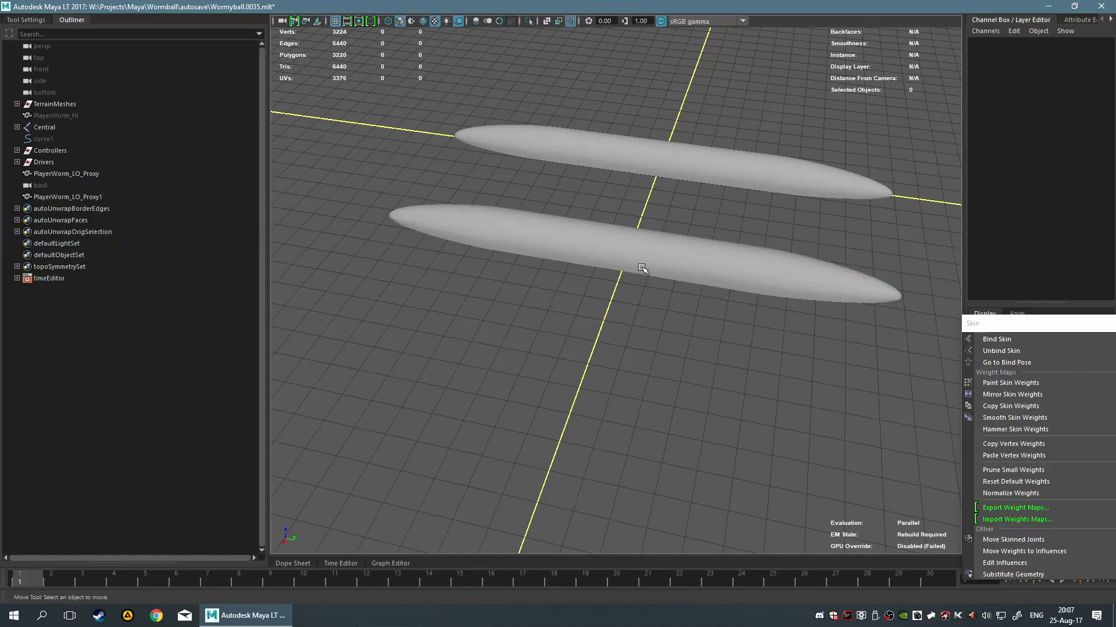
# Rename PlayerWorm_LO_Proxy1 as PlayerWorm_LO and clear the selection.
pyautogui.click(107, 187)
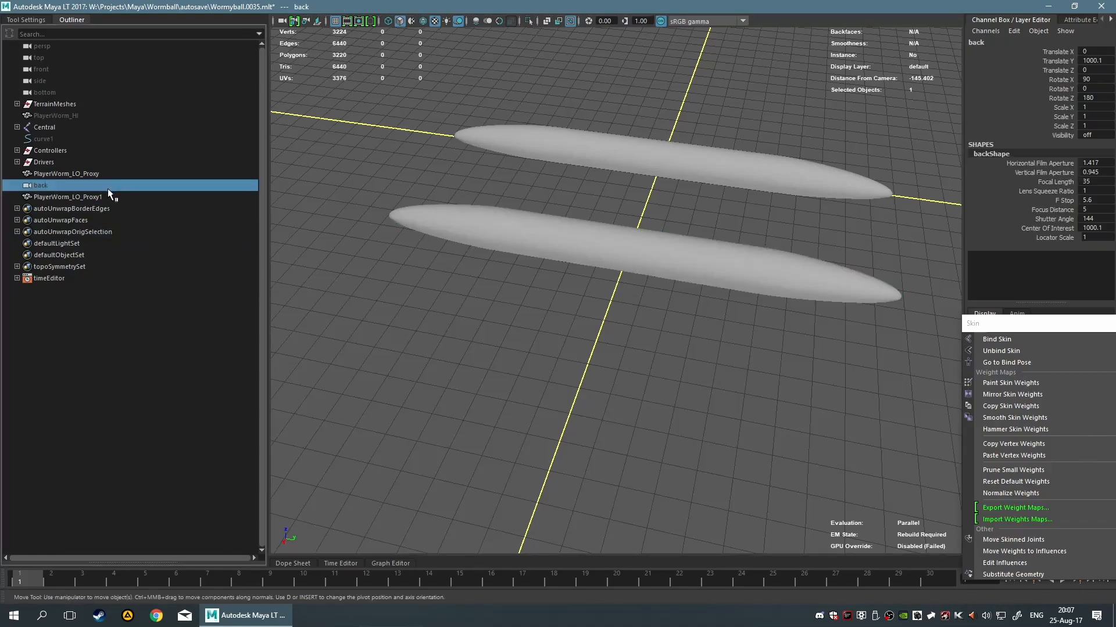
pyautogui.click(110, 196)
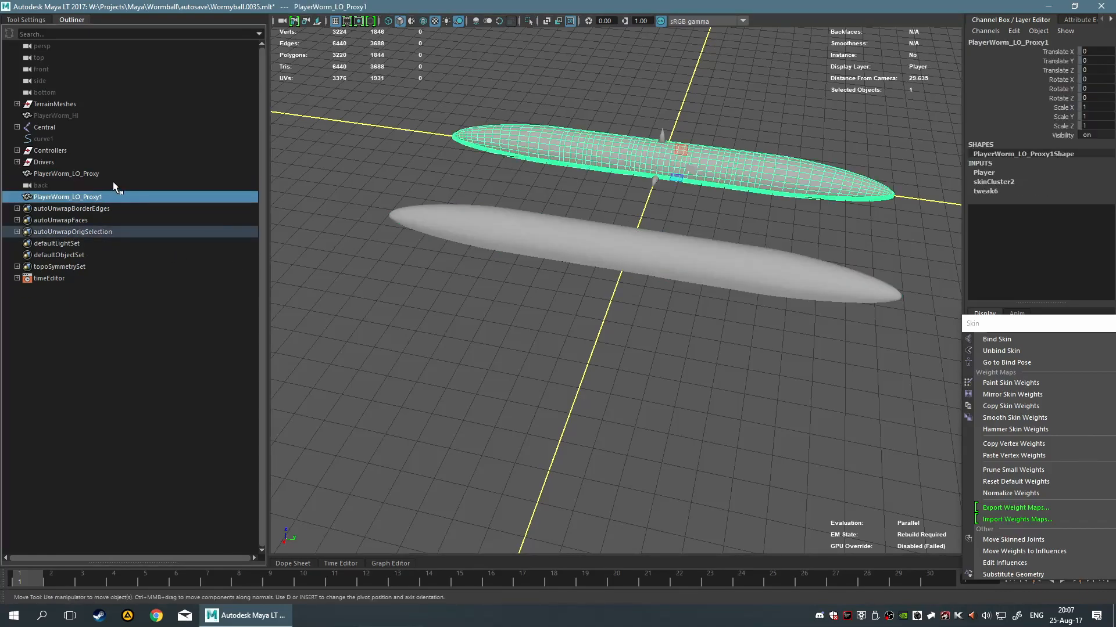
pyautogui.click(111, 170)
pyautogui.doubleClick(87, 197)
pyautogui.click(85, 197)
pyautogui.moveTo(83, 197); pyautogui.dragTo(248, 222)
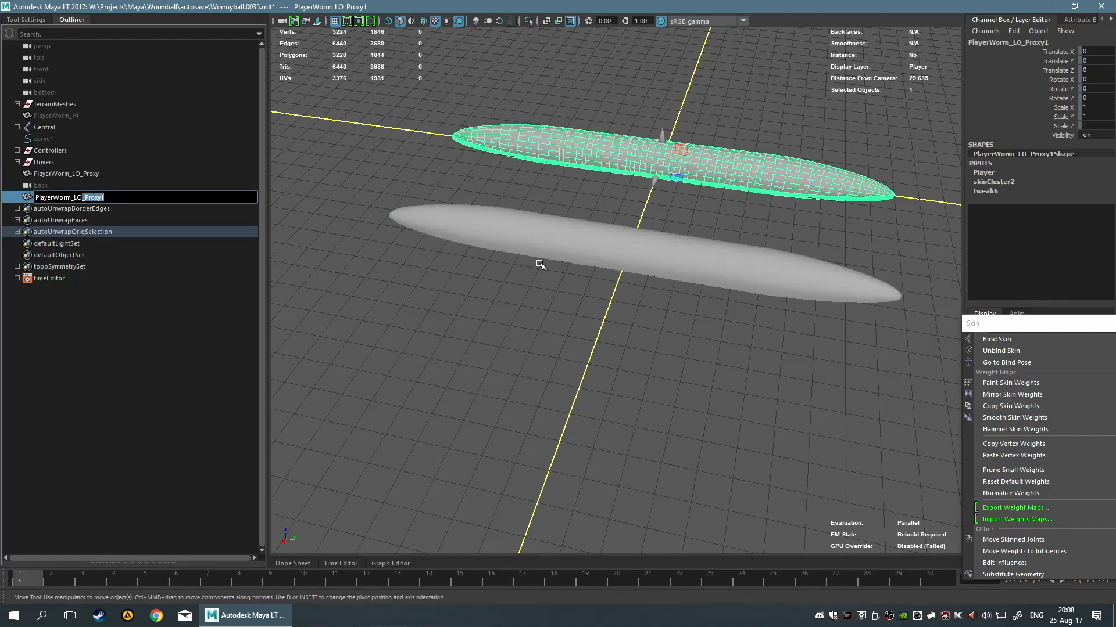
pyautogui.press('BackSpace')
pyautogui.press('Return')
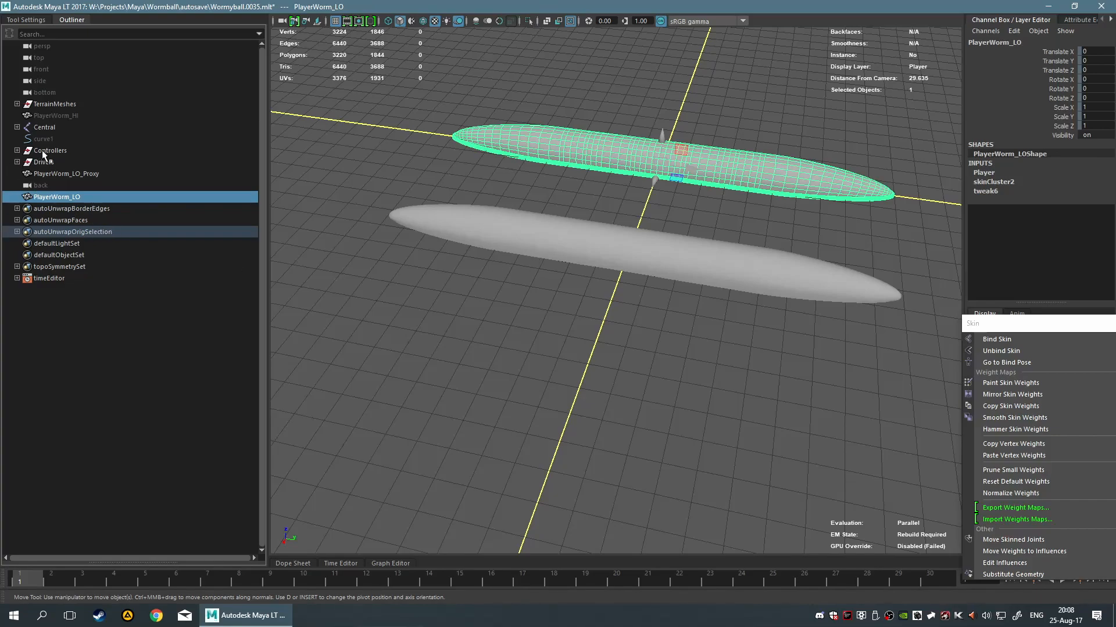
pyautogui.click(75, 115)
pyautogui.click(110, 434)
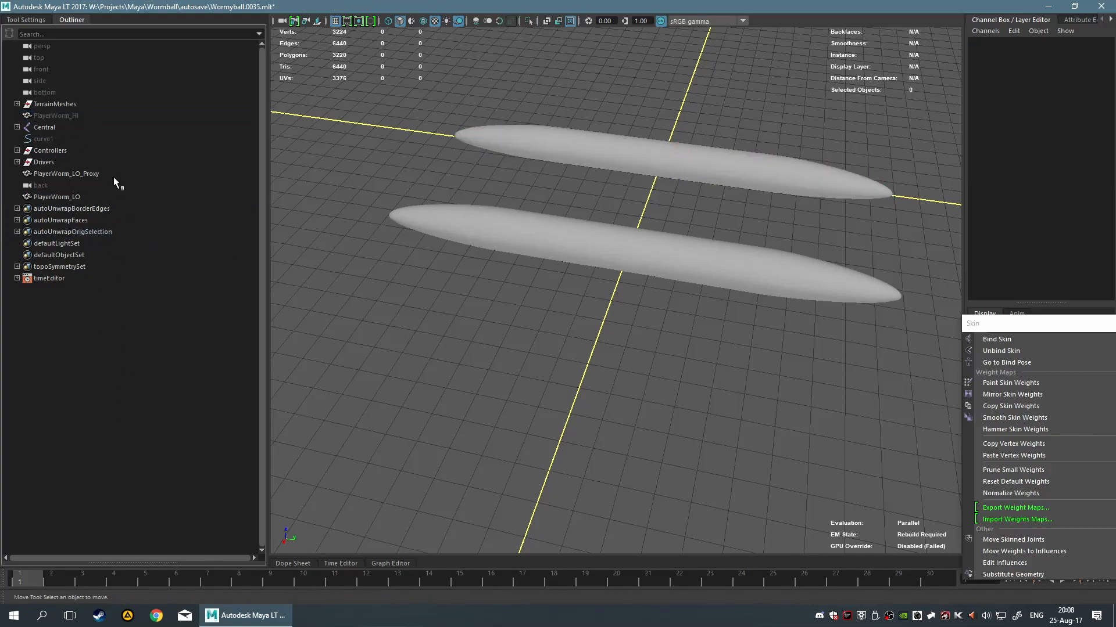
# Detach the skin from PlayerWorm_LO_Proxy with the history option set to Keep history.
pyautogui.click(111, 173)
pyautogui.press('f')
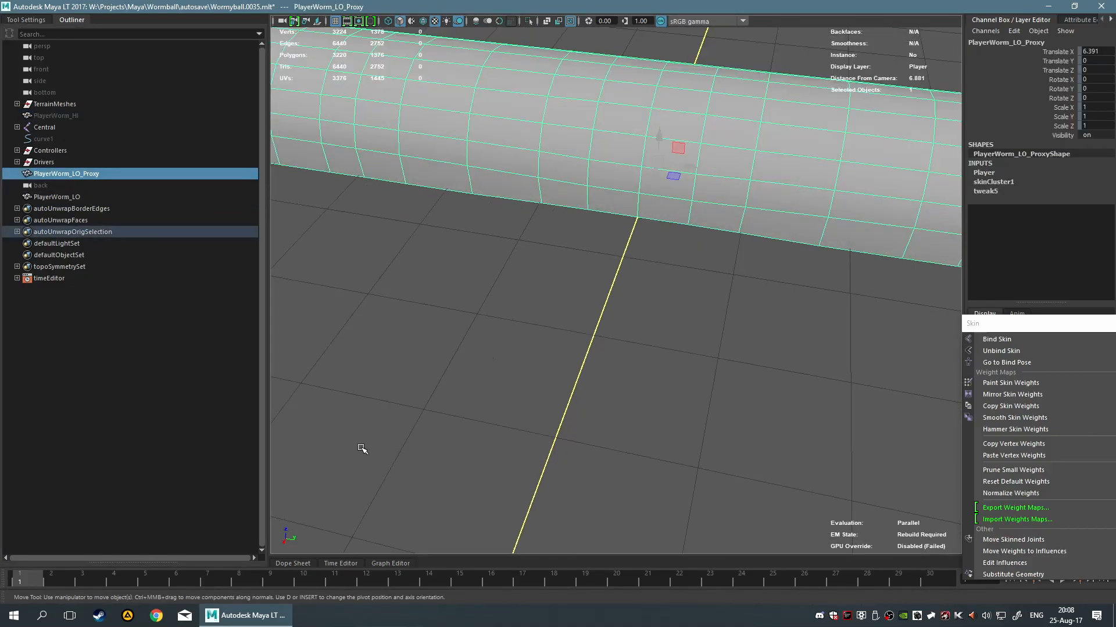
pyautogui.moveTo(32, 576)
pyautogui.mouseDown()
pyautogui.moveTo(55, 581)
pyautogui.moveTo(37, 574)
pyautogui.mouseUp()
pyautogui.scroll(-8, 840, 382)
pyautogui.moveTo(1029, 324); pyautogui.dragTo(891, 270)
pyautogui.click(981, 296)
pyautogui.click(790, 324)
pyautogui.click(772, 348)
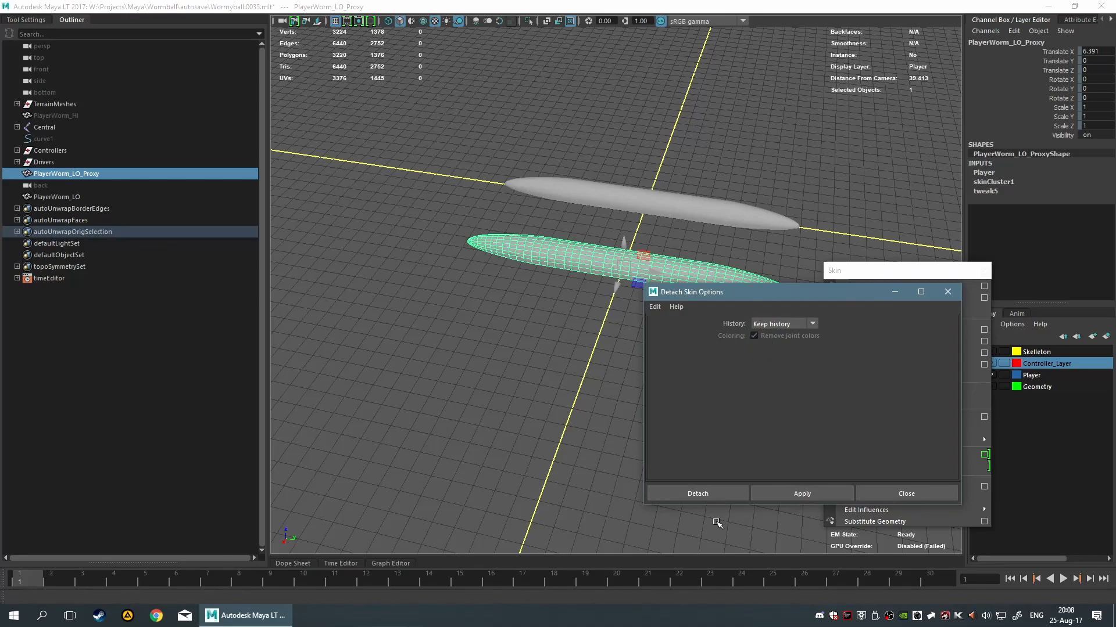
pyautogui.click(688, 494)
# Deselect the worm, collapse the Outliner and move the floating Skin menu clear of the worms.
pyautogui.scroll(5, 593, 409)
pyautogui.click(644, 278)
pyautogui.click(644, 260)
pyautogui.click(610, 336)
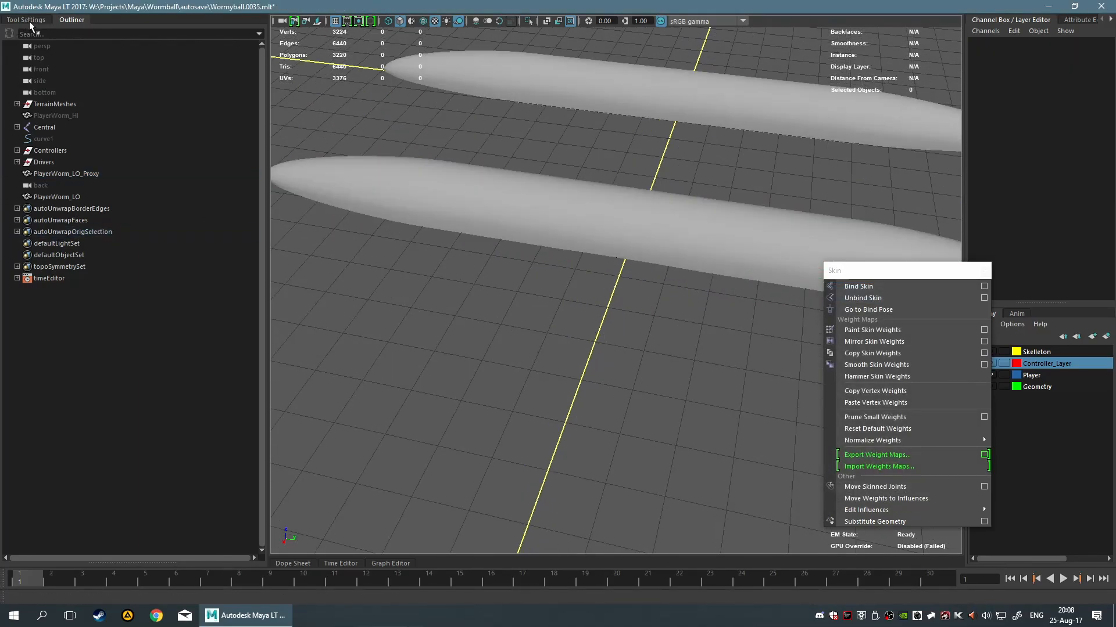
pyautogui.doubleClick(81, 20)
pyautogui.scroll(-4, 608, 347)
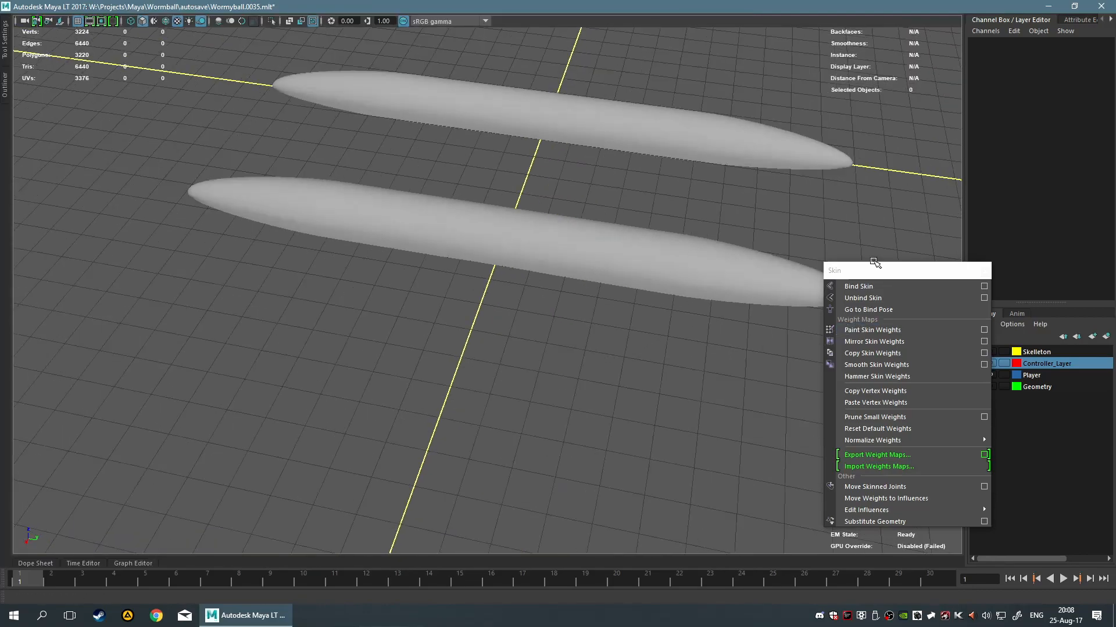
pyautogui.moveTo(904, 271); pyautogui.dragTo(971, 263)
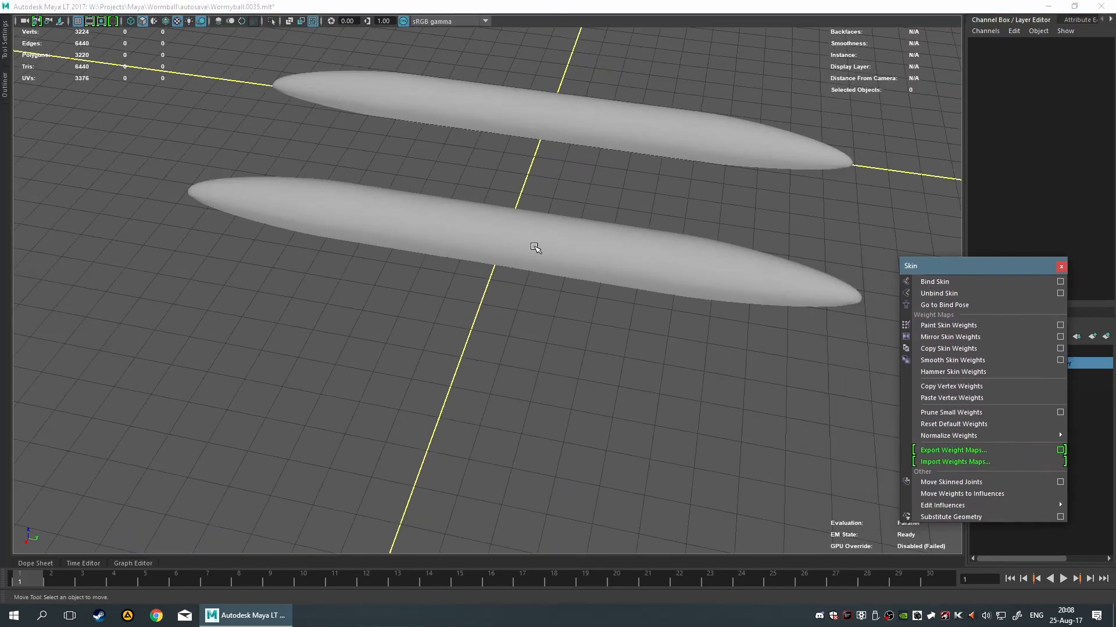
# Open the Duplicate Special options for PlayerWorm_LO_Proxy.
pyautogui.click(537, 250)
pyautogui.press('space')
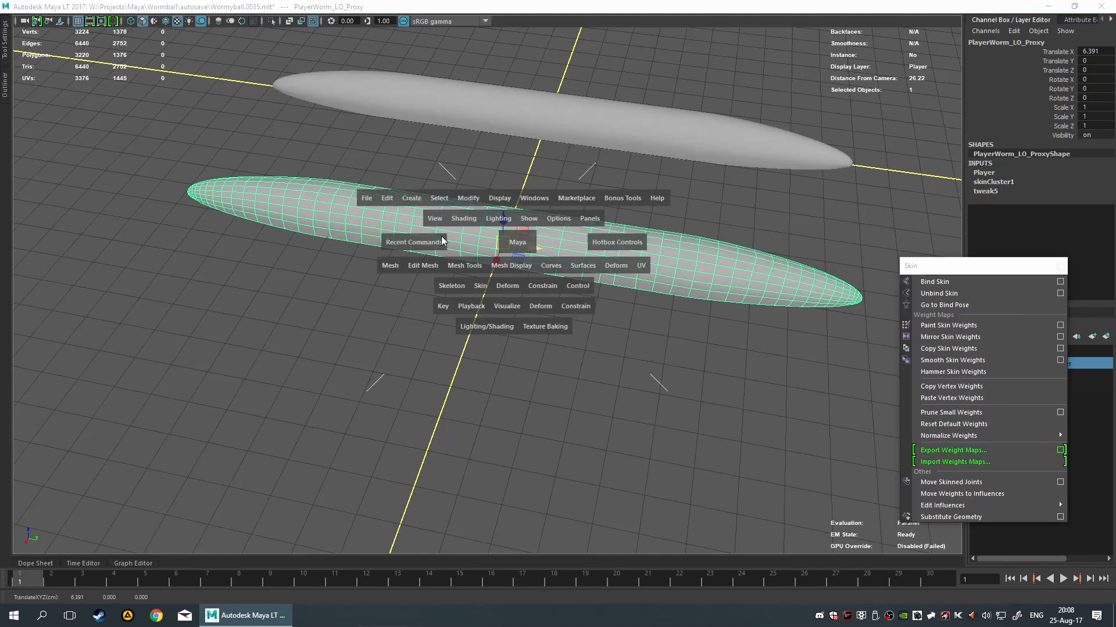
pyautogui.click(387, 198)
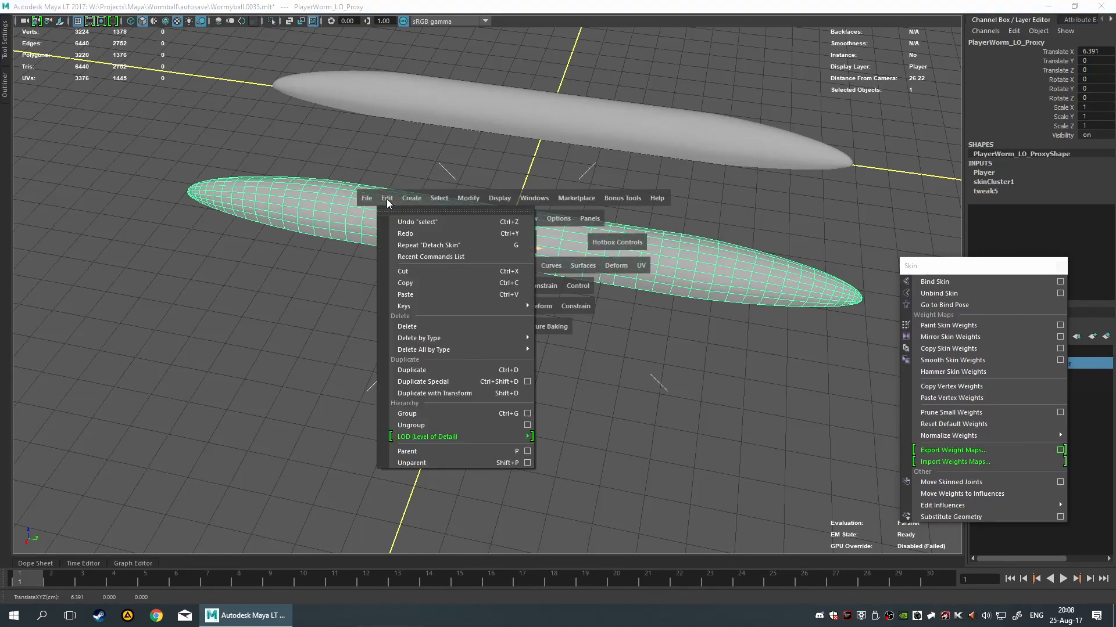
pyautogui.click(527, 382)
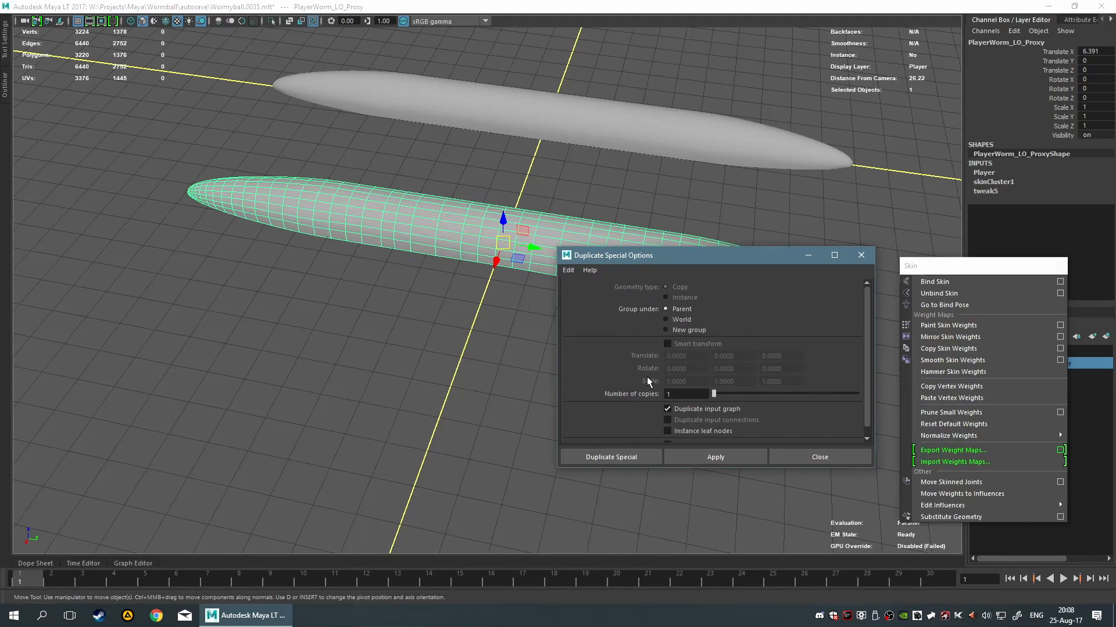
pyautogui.click(682, 319)
pyautogui.scroll(-1, 734, 320)
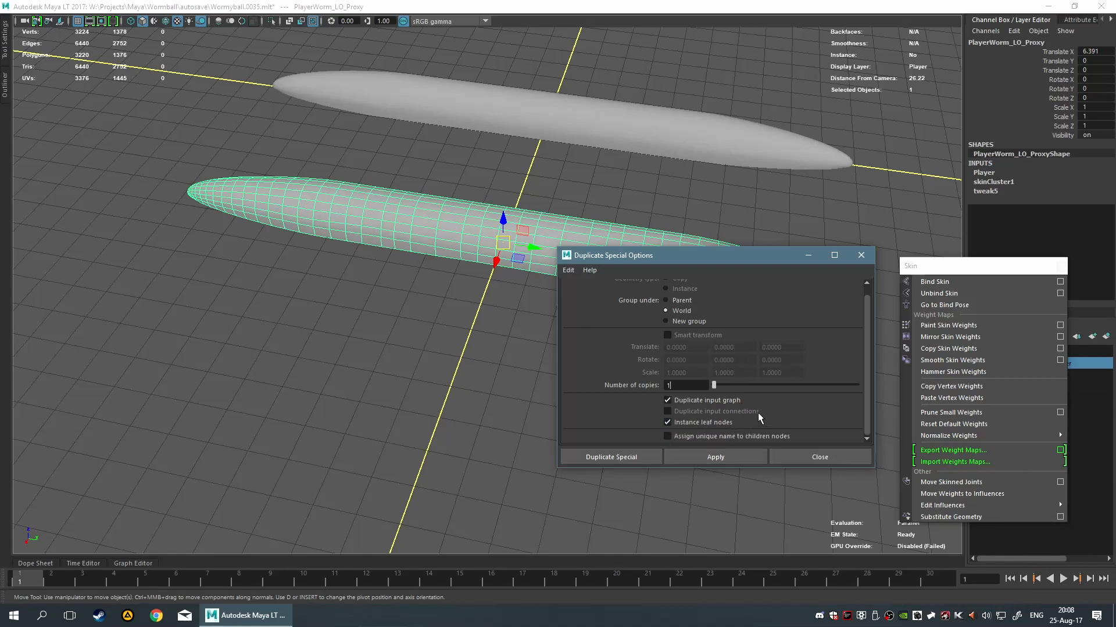
pyautogui.scroll(1, 741, 400)
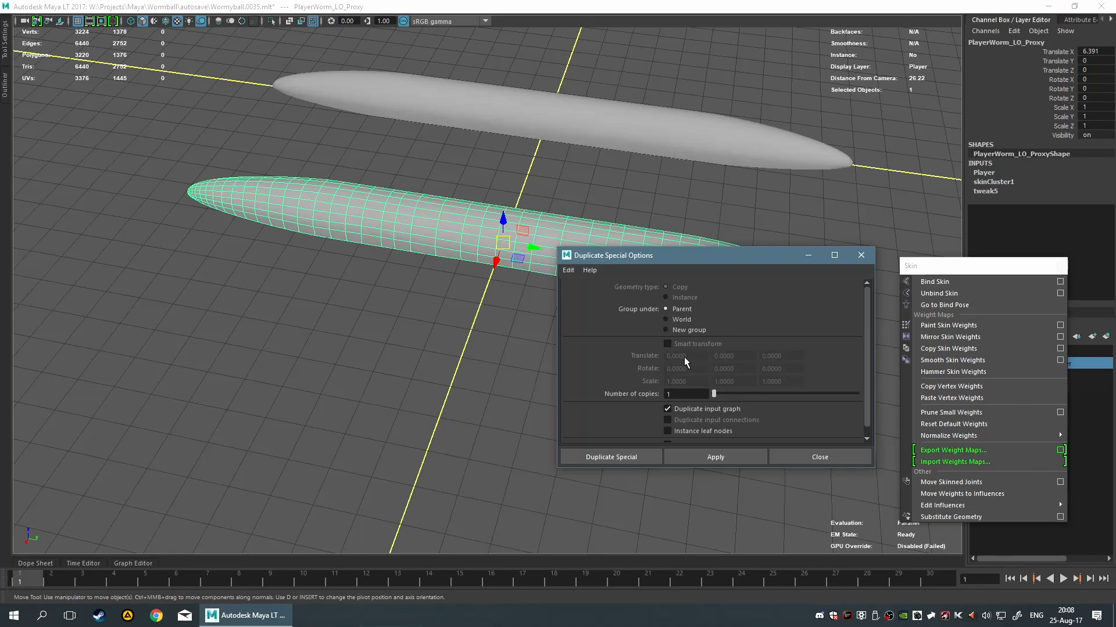
# Create one instance of PlayerWorm_LO_Proxy with Duplicate input graph off and Smart transform on, and move it to Translate X 13.37.
pyautogui.scroll(-1, 716, 377)
pyautogui.click(690, 401)
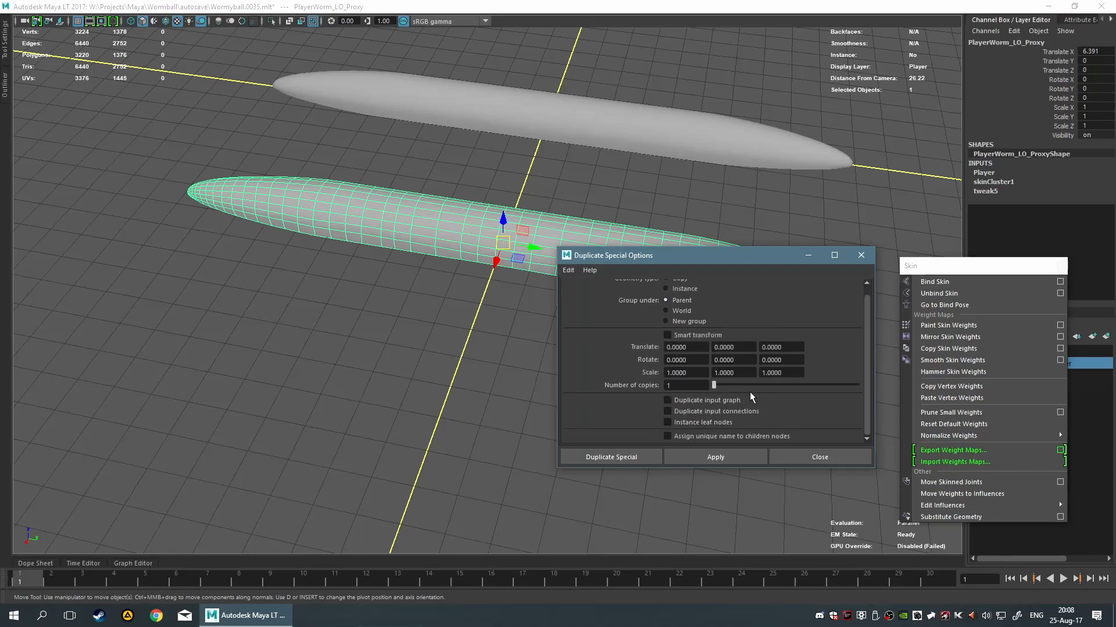
pyautogui.scroll(1, 729, 343)
pyautogui.click(686, 298)
pyautogui.scroll(-1, 746, 340)
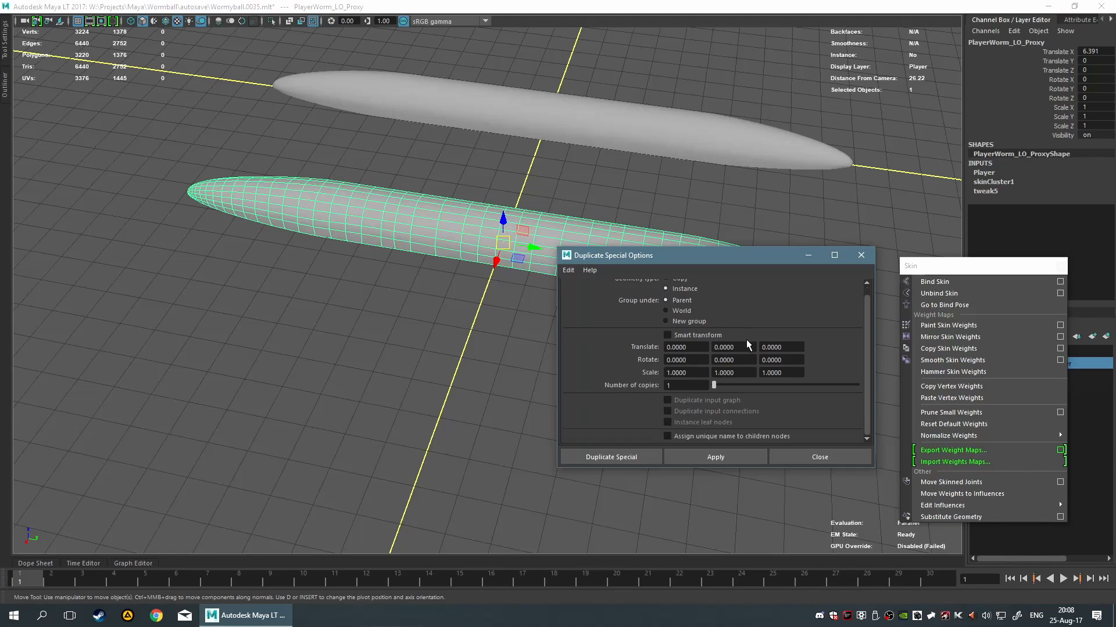
pyautogui.click(700, 335)
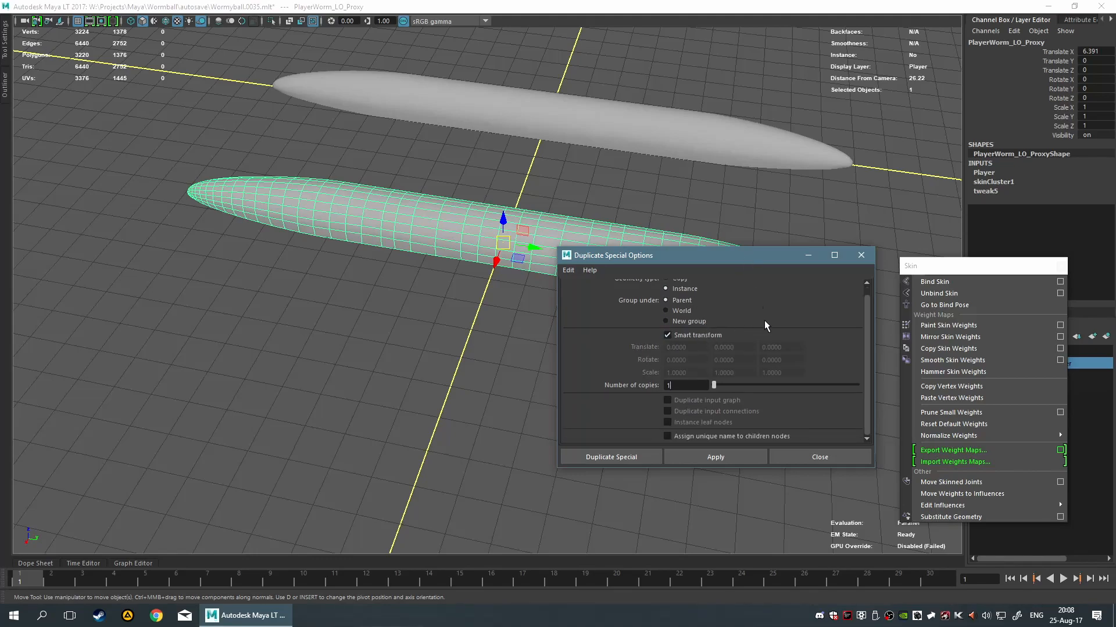
pyautogui.click(613, 458)
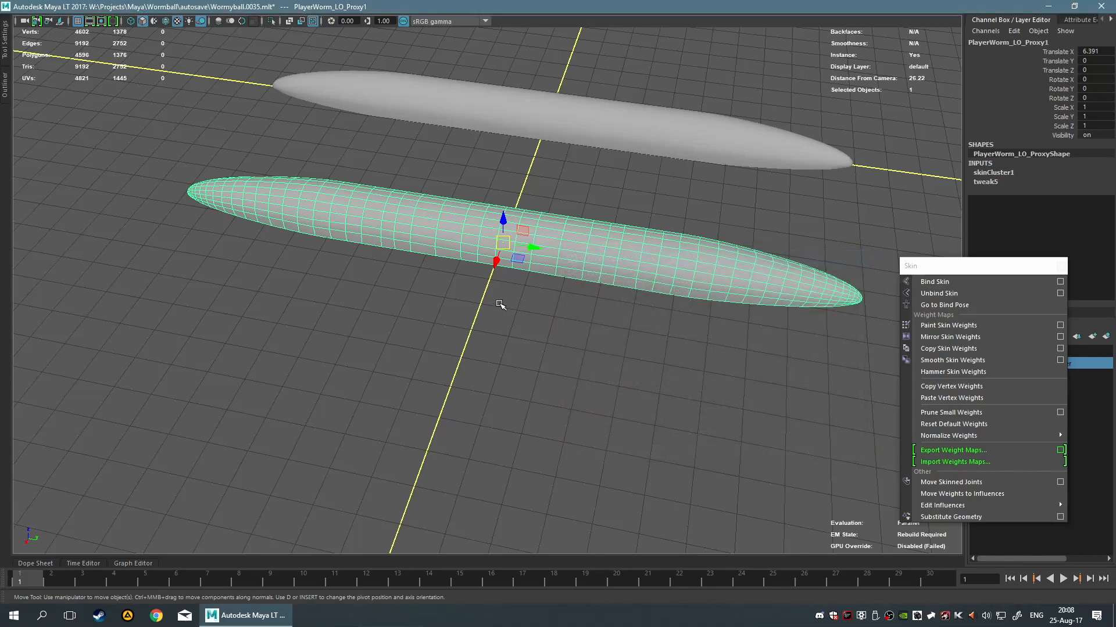
pyautogui.moveTo(500, 257); pyautogui.dragTo(433, 447)
# Show the Skeleton layer and bind PlayerWorm_LO_Proxy to the joint chain through its root joint Central.
pyautogui.click(530, 251)
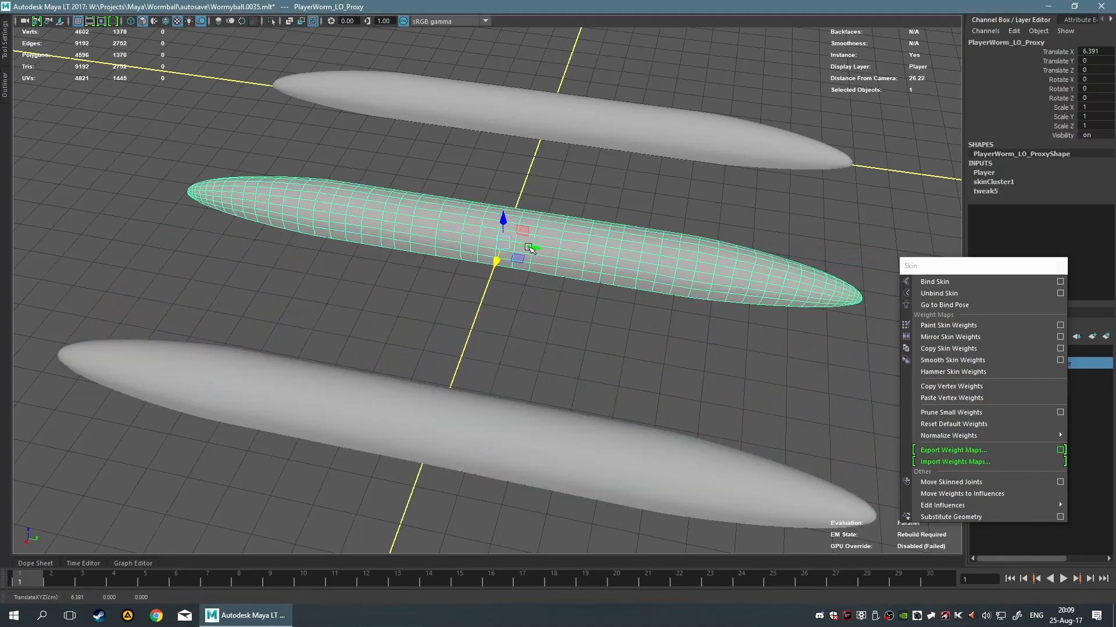
pyautogui.moveTo(990, 266); pyautogui.dragTo(809, 287)
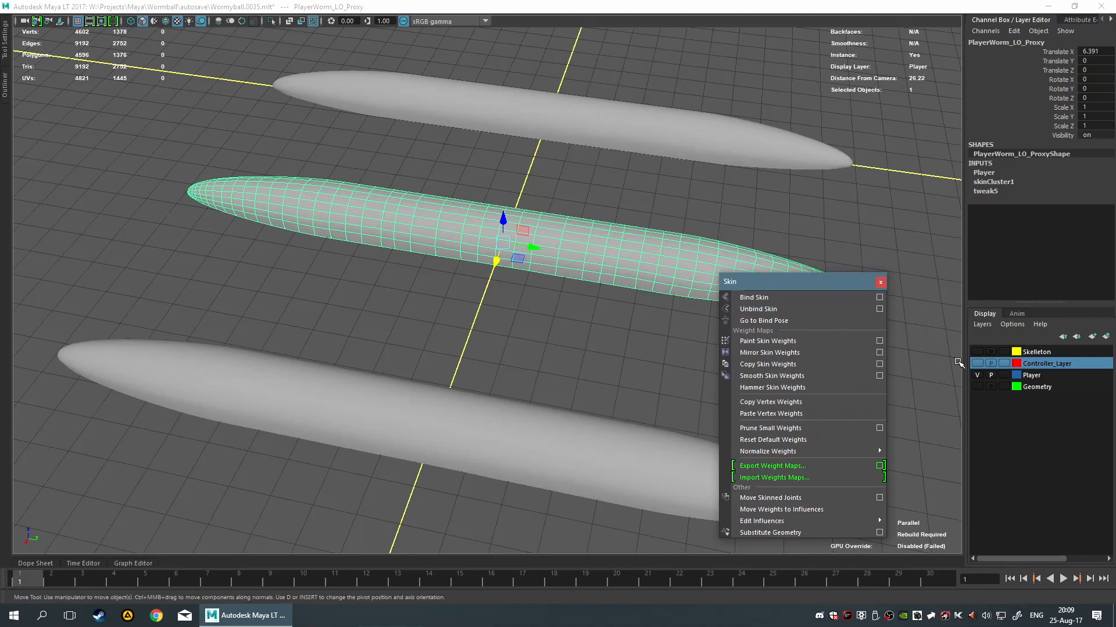
pyautogui.click(975, 355)
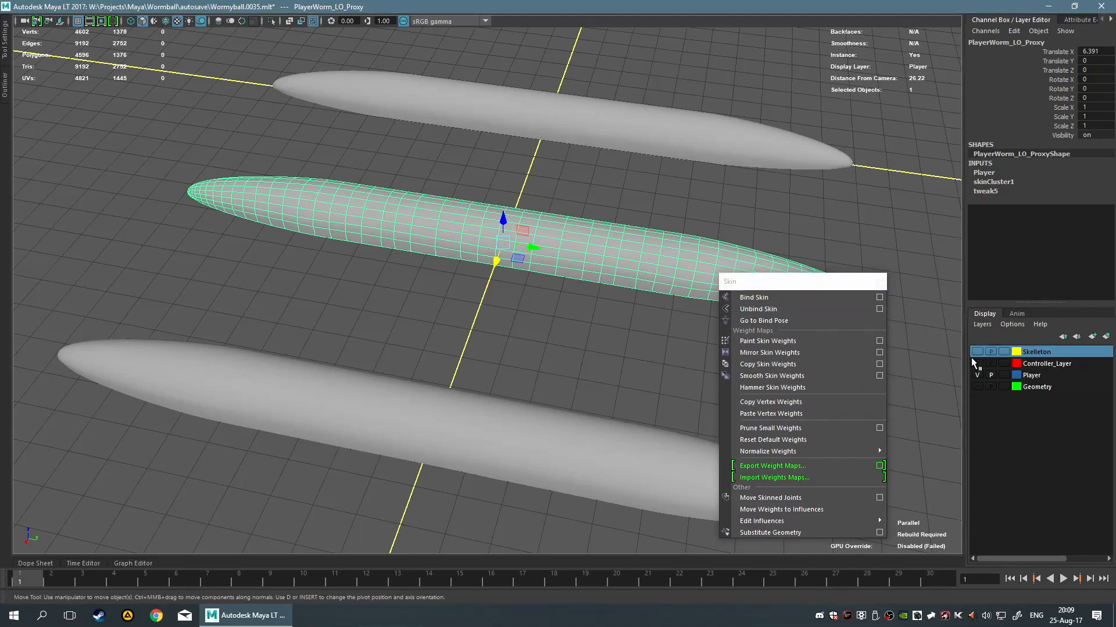
pyautogui.click(977, 352)
pyautogui.moveTo(816, 284); pyautogui.dragTo(881, 304)
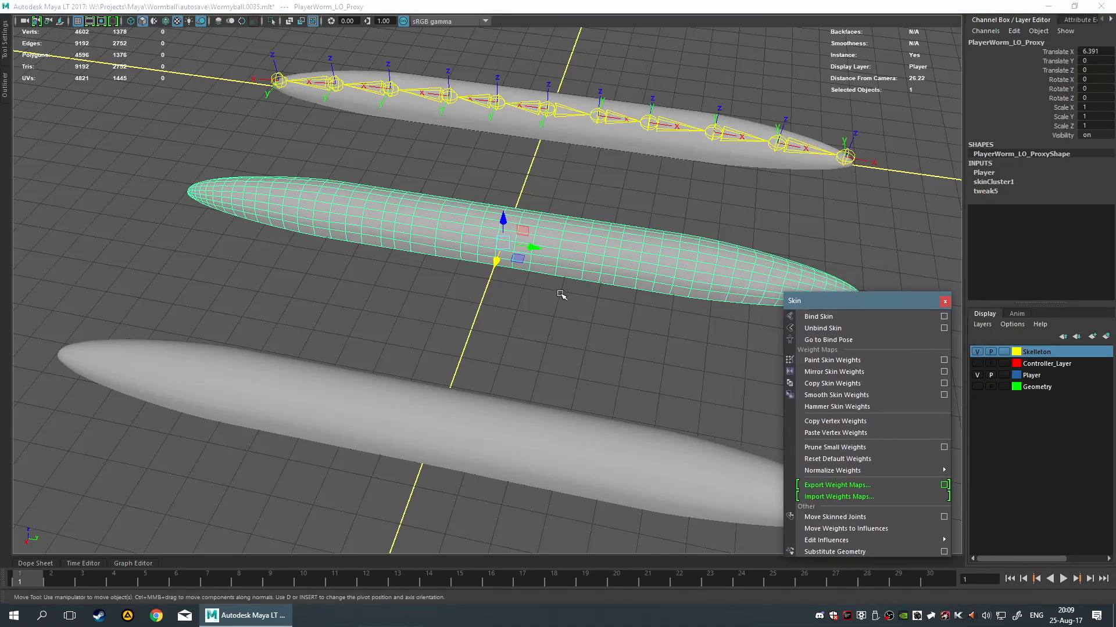
pyautogui.keyDown('alt'); pyautogui.moveTo(561, 309); pyautogui.dragTo(562, 405, button='middle'); pyautogui.keyUp('alt')
pyautogui.click(549, 190)
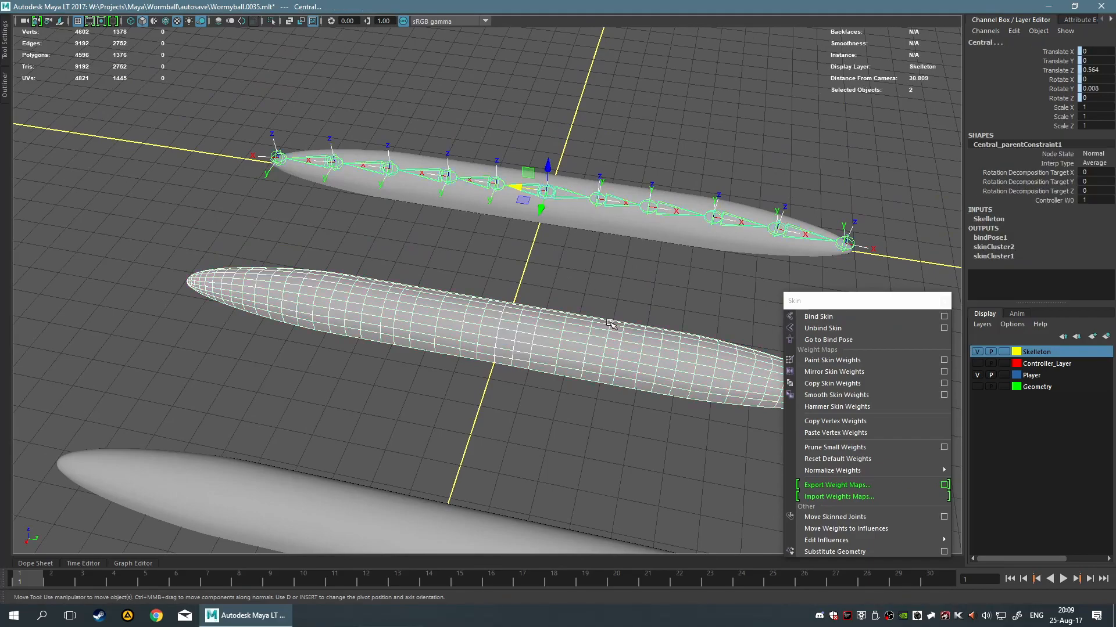
pyautogui.click(846, 316)
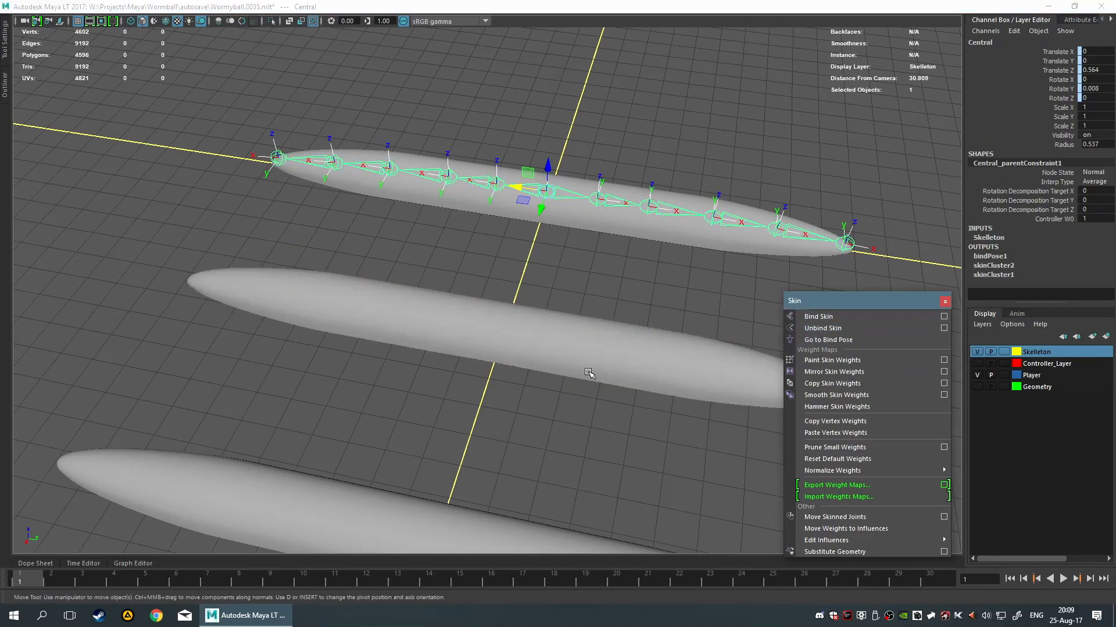
# Go to frame 2 and examine how the three worms deform in the arched pose.
pyautogui.keyDown('alt'); pyautogui.moveTo(587, 371); pyautogui.dragTo(601, 326, button='middle'); pyautogui.keyUp('alt')
pyautogui.click(63, 585)
pyautogui.keyDown('alt'); pyautogui.moveTo(346, 442); pyautogui.dragTo(380, 415); pyautogui.keyUp('alt')
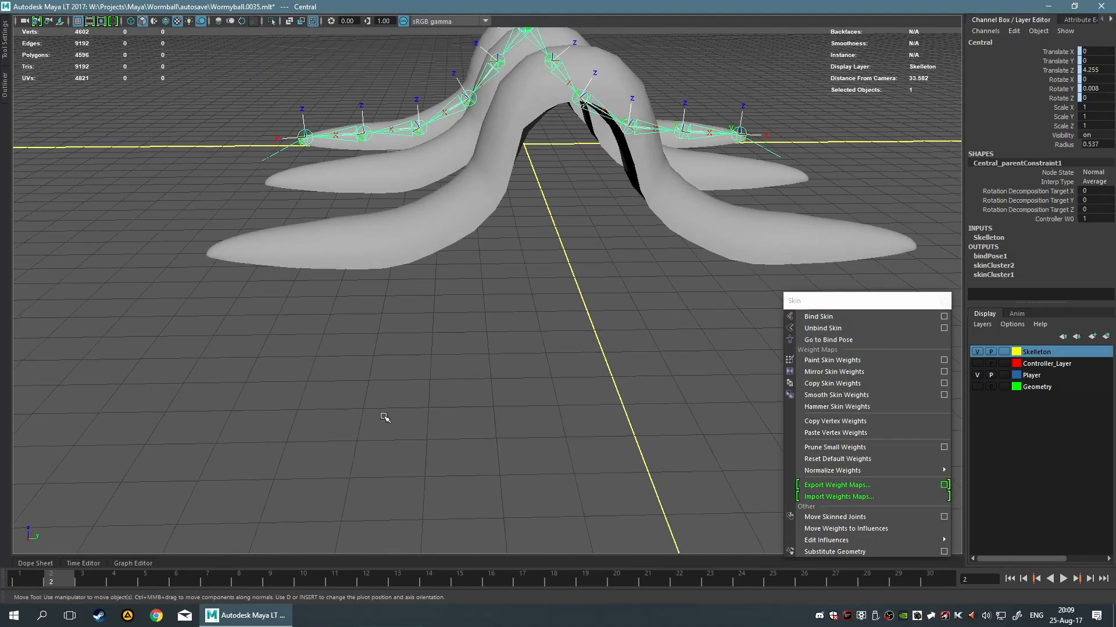
pyautogui.click(513, 199)
pyautogui.moveTo(558, 257); pyautogui.dragTo(582, 347)
pyautogui.click(581, 347)
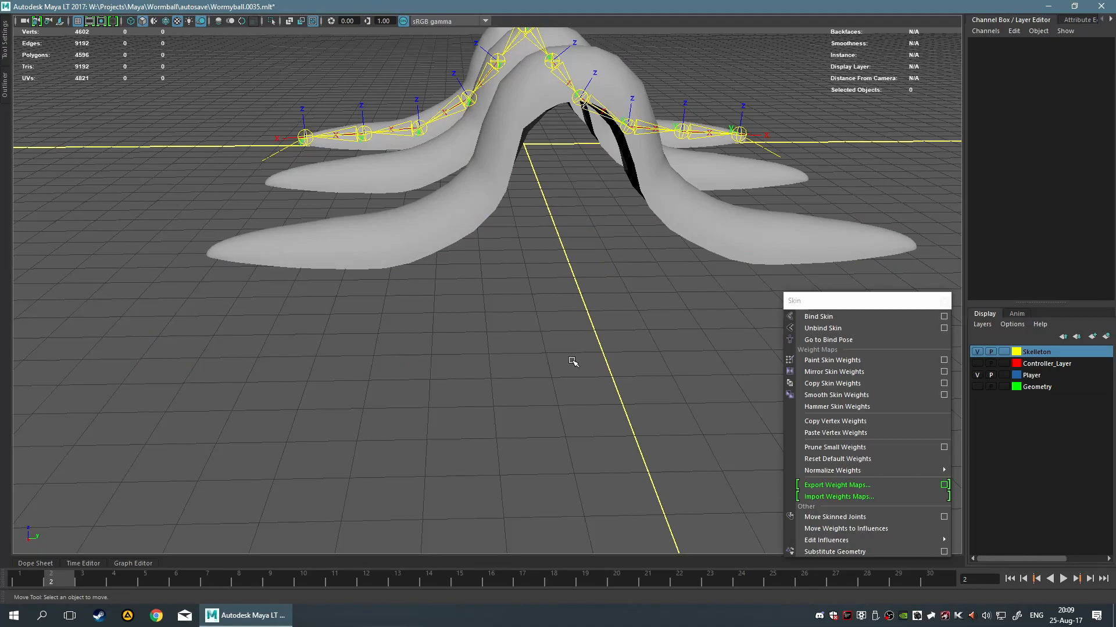
pyautogui.keyDown('alt'); pyautogui.moveTo(534, 369); pyautogui.dragTo(552, 405); pyautogui.keyUp('alt')
pyautogui.click(554, 406)
pyautogui.keyDown('alt'); pyautogui.moveTo(510, 306); pyautogui.dragTo(425, 217, button='middle'); pyautogui.keyUp('alt')
# Activate the Paint Skin Weights Tool on PlayerWorm_LO_Proxy and bring all three worms into view.
pyautogui.rightClick(534, 296)
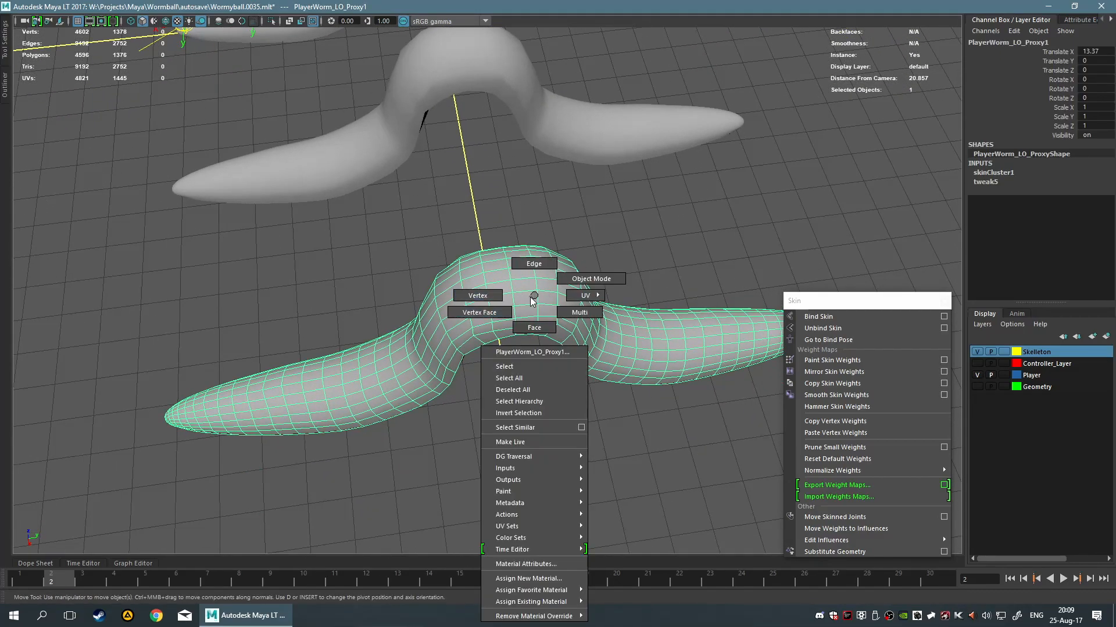
pyautogui.click(430, 76)
pyautogui.rightClick(429, 75)
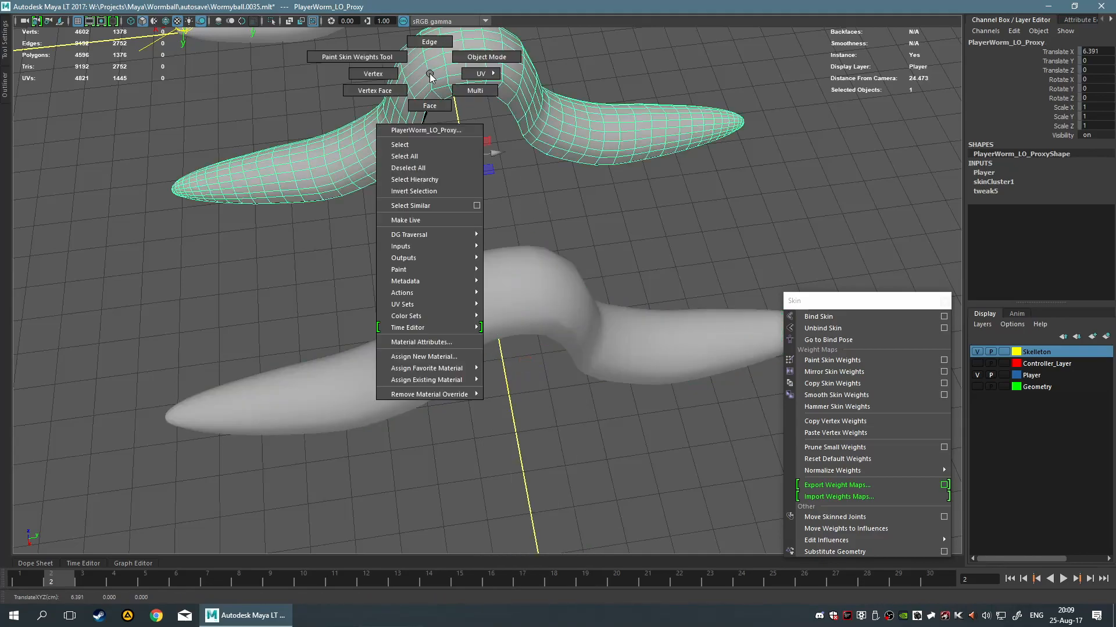
pyautogui.click(357, 57)
pyautogui.scroll(-5, 523, 308)
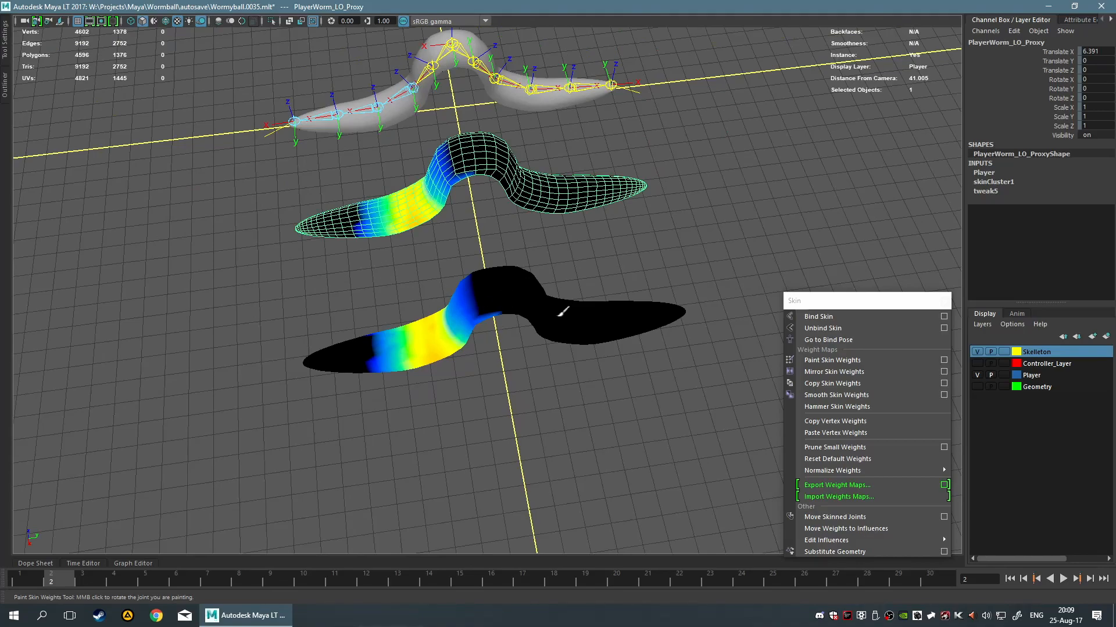
# Leave weight painting, select the front worm instance PlayerWorm_LO_Proxy1 and examine the mesh around its arch.
pyautogui.scroll(4, 526, 364)
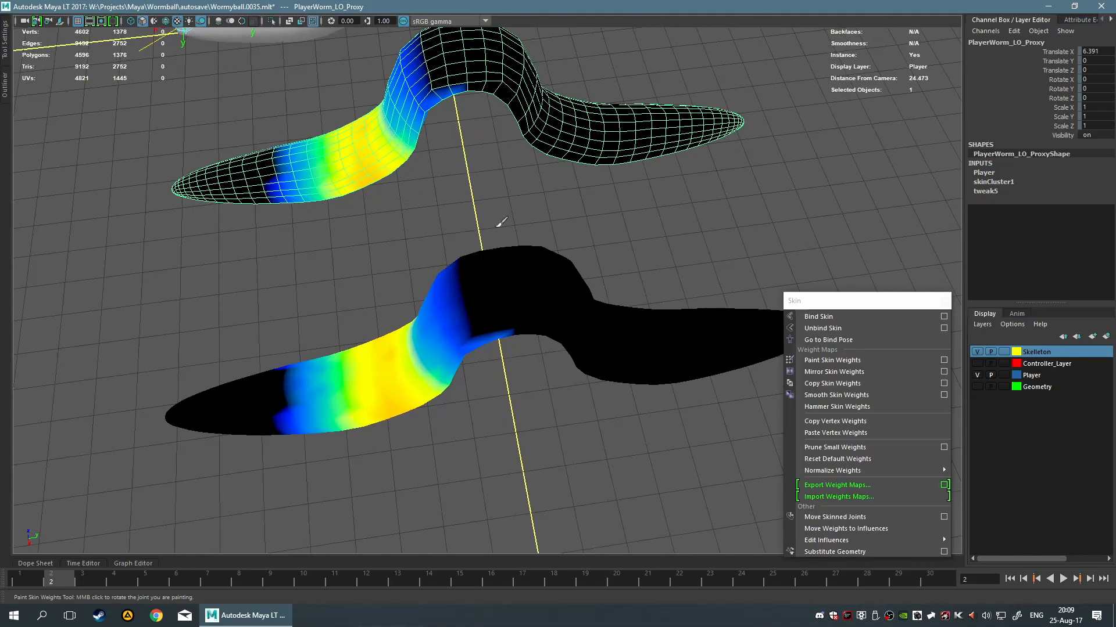
pyautogui.press('q')
pyautogui.click(619, 234)
pyautogui.click(486, 318)
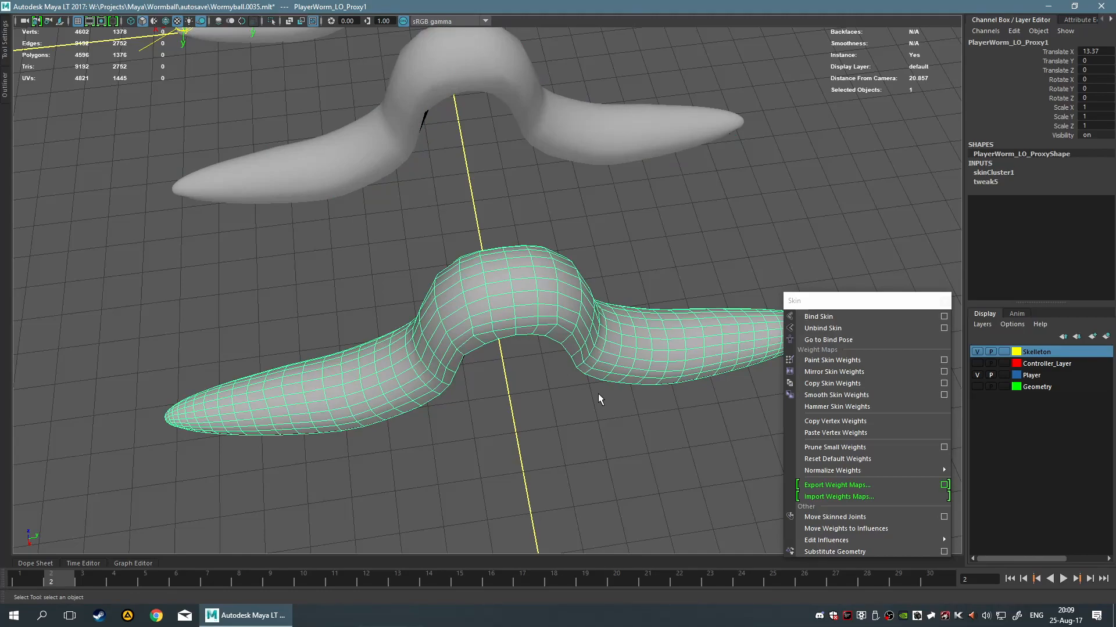
pyautogui.scroll(7, 598, 393)
pyautogui.scroll(-4, 497, 285)
pyautogui.moveTo(530, 415)
pyautogui.keyDown('alt'); pyautogui.mouseDown()
pyautogui.moveTo(498, 338)
pyautogui.moveTo(544, 423)
pyautogui.mouseUp(); pyautogui.keyUp('alt')
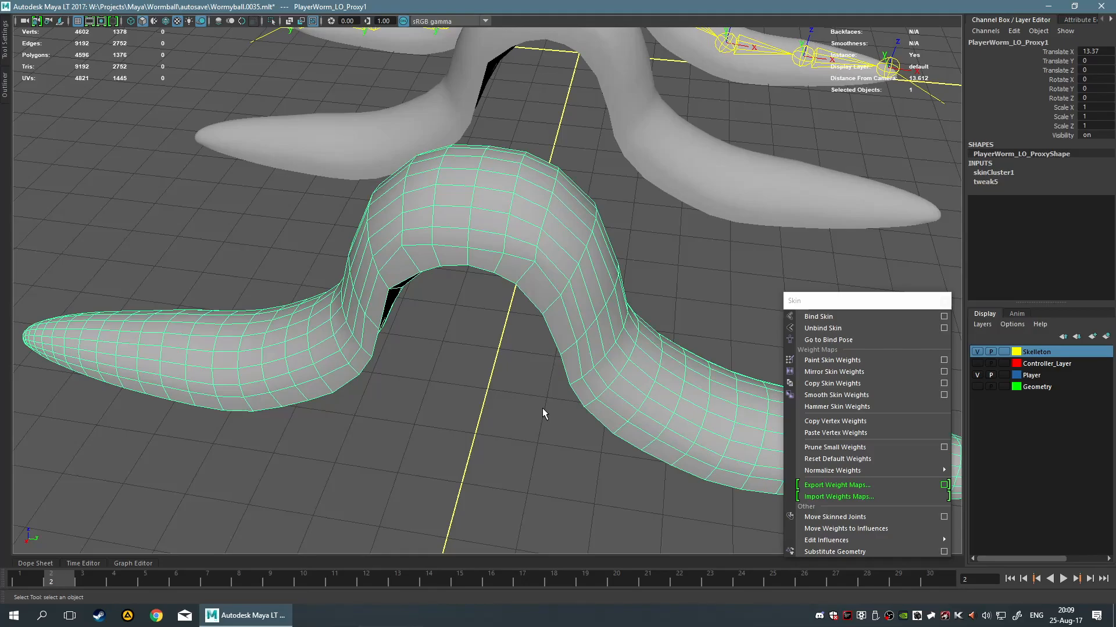
pyautogui.keyDown('alt'); pyautogui.moveTo(370, 391); pyautogui.dragTo(436, 336); pyautogui.keyUp('alt')
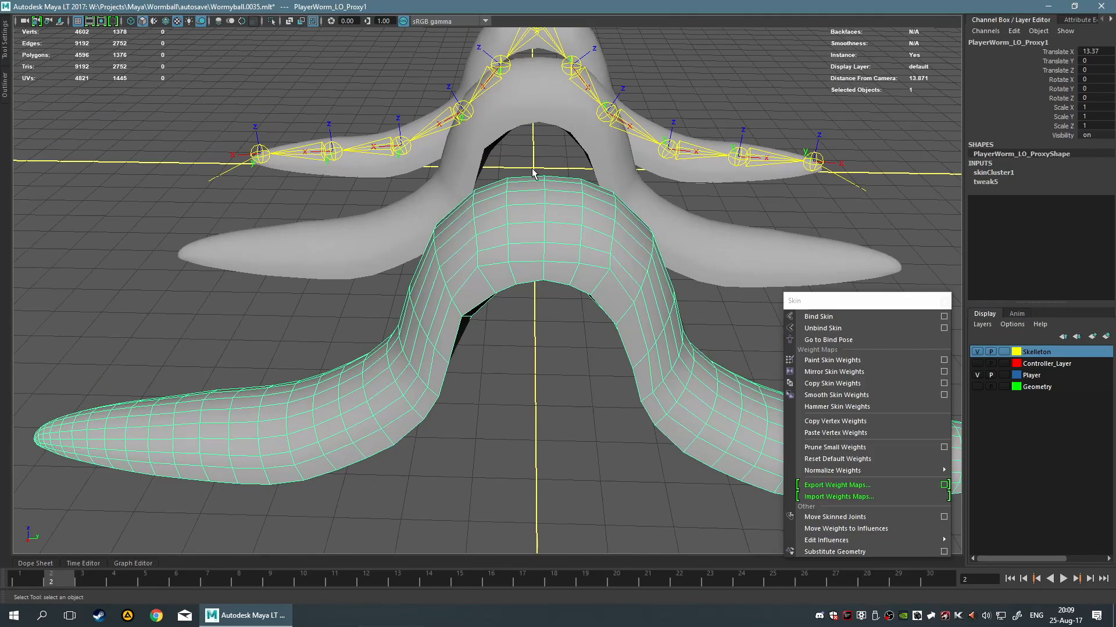
pyautogui.keyDown('alt'); pyautogui.moveTo(532, 172); pyautogui.dragTo(523, 209); pyautogui.keyUp('alt')
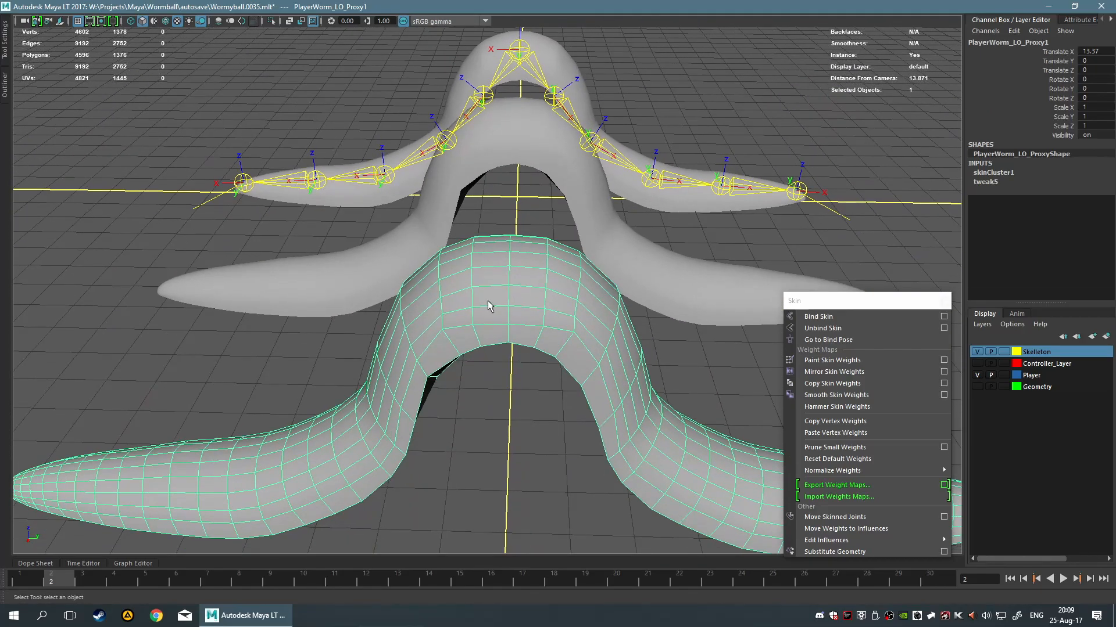
pyautogui.click(525, 52)
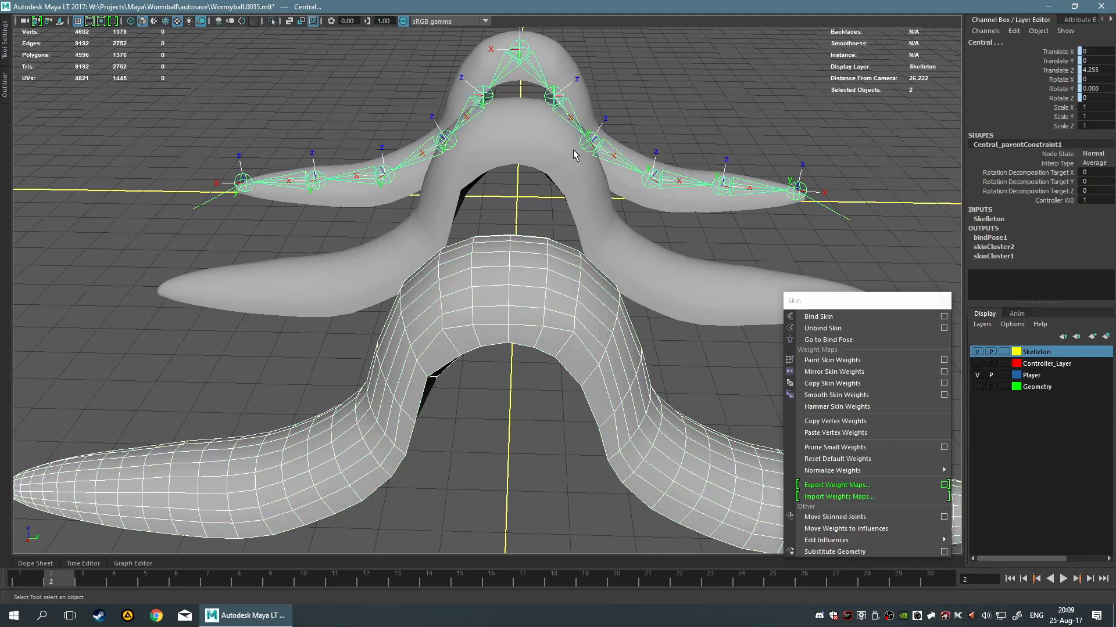
pyautogui.click(915, 320)
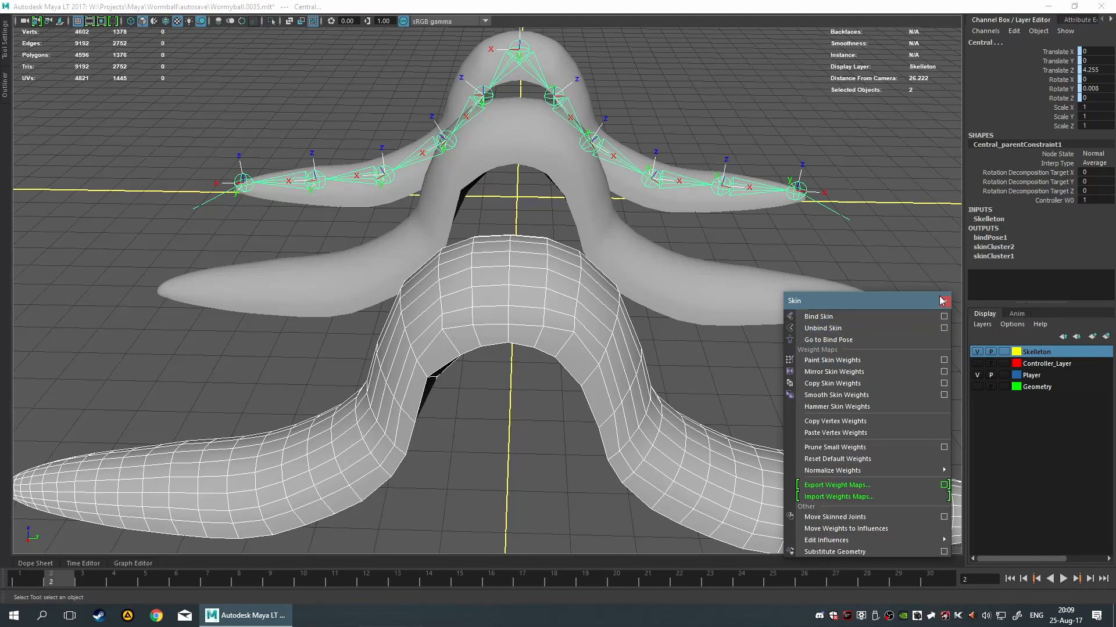
pyautogui.click(563, 321)
pyautogui.scroll(-5, 549, 390)
pyautogui.click(546, 402)
pyautogui.moveTo(51, 583)
pyautogui.mouseDown()
pyautogui.moveTo(16, 594)
pyautogui.moveTo(49, 597)
pyautogui.mouseUp()
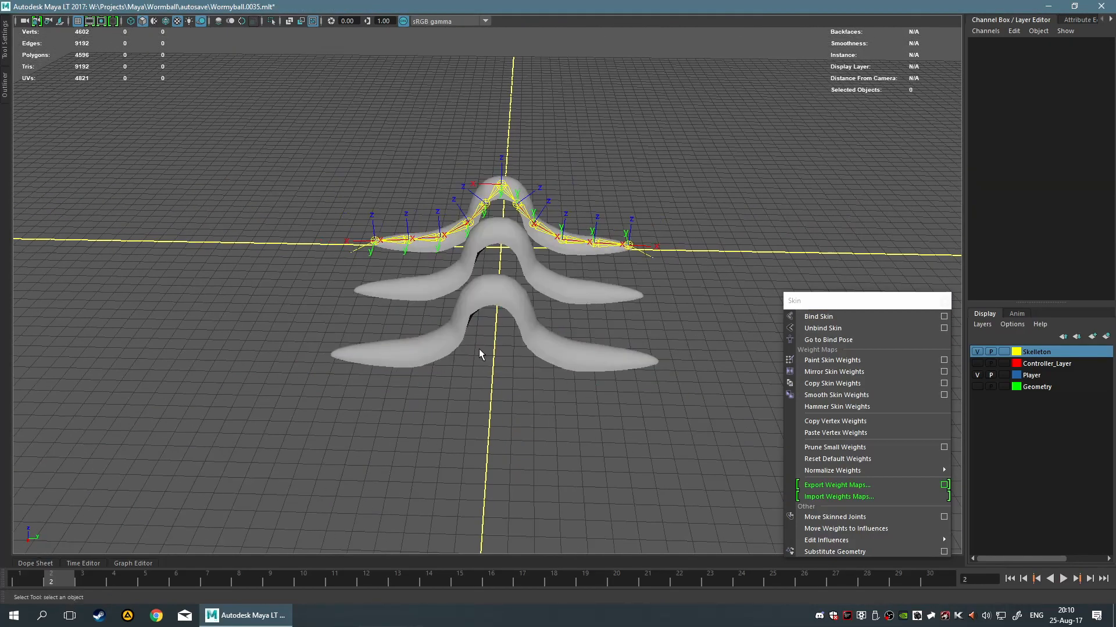
pyautogui.click(512, 294)
pyautogui.hotkey('ctrl', 'z')
pyautogui.hotkey('ctrl', 'z')
pyautogui.hotkey('ctrl', 'z')
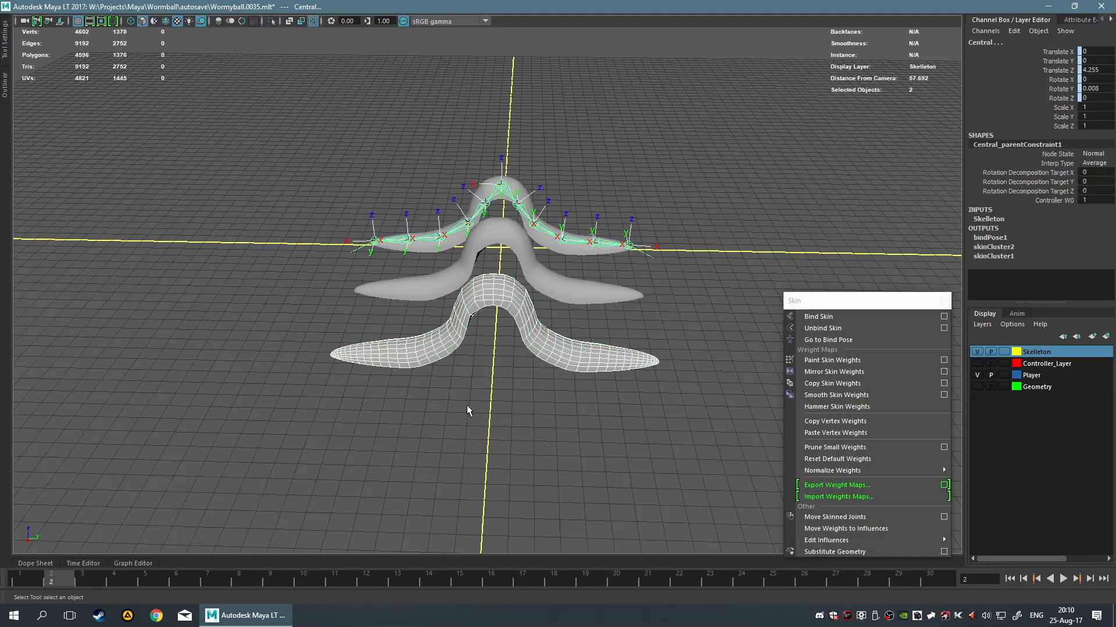
pyautogui.click(477, 367)
pyautogui.click(509, 305)
pyautogui.click(490, 382)
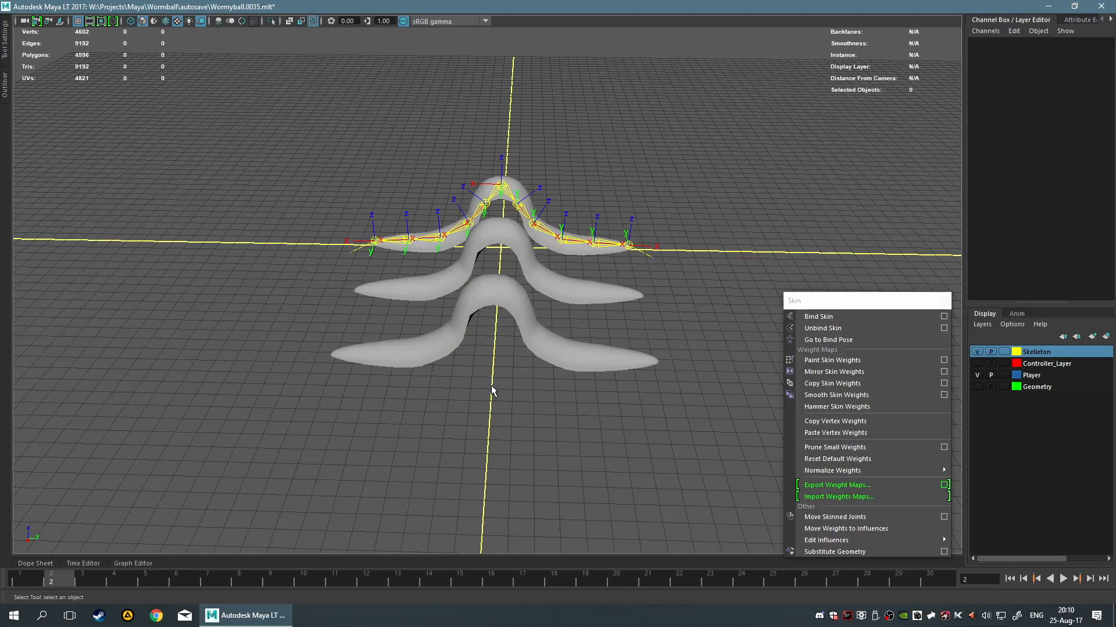
pyautogui.click(513, 311)
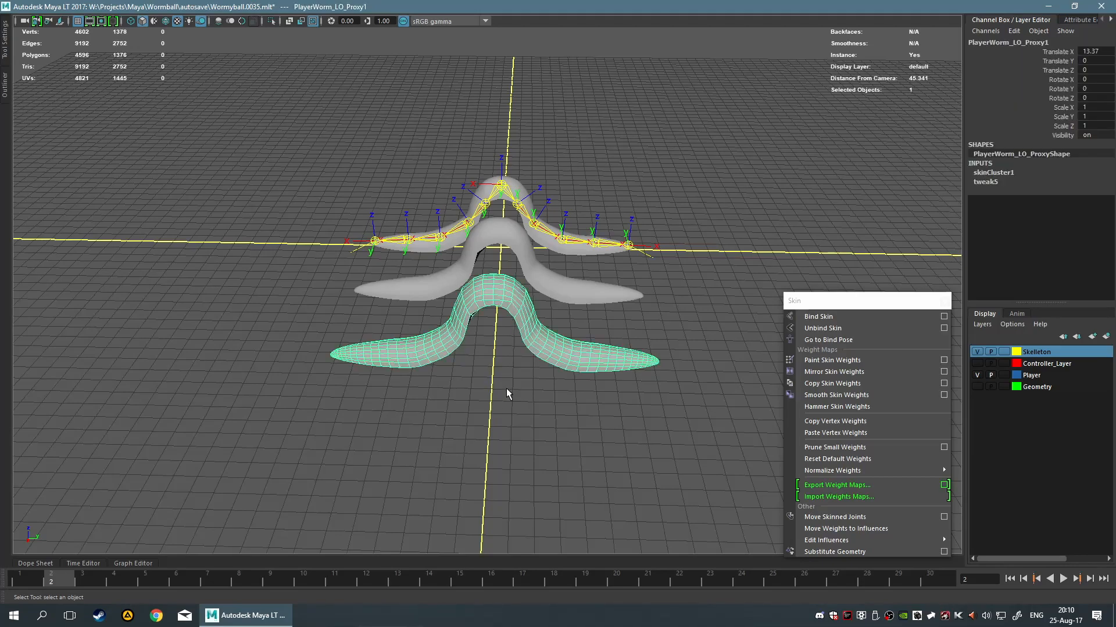
pyautogui.click(473, 389)
# Compare how the three worms deform between frame 1 and frame 2.
pyautogui.scroll(5, 497, 446)
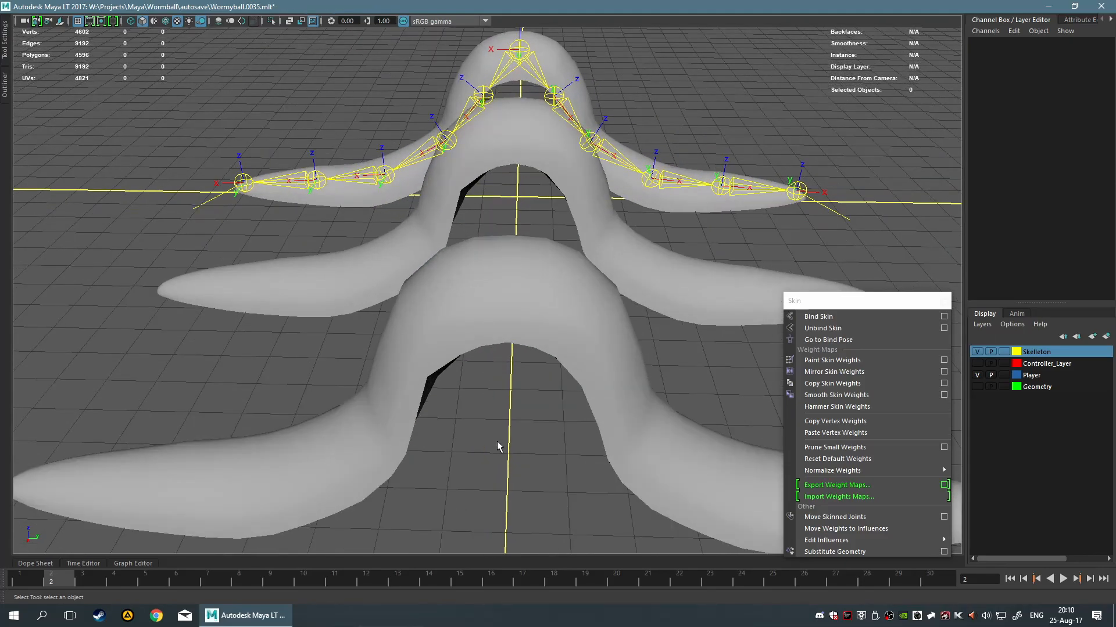
pyautogui.keyDown('alt'); pyautogui.moveTo(497, 446); pyautogui.dragTo(591, 407); pyautogui.keyUp('alt')
pyautogui.scroll(-8, 587, 401)
pyautogui.scroll(8, 404, 223)
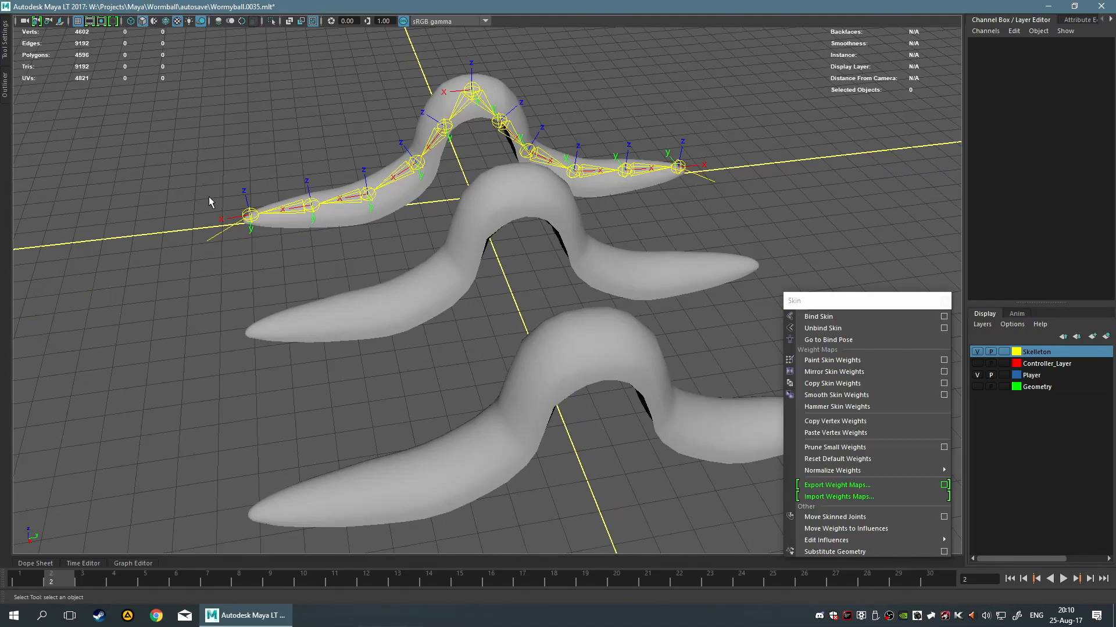
pyautogui.click(15, 584)
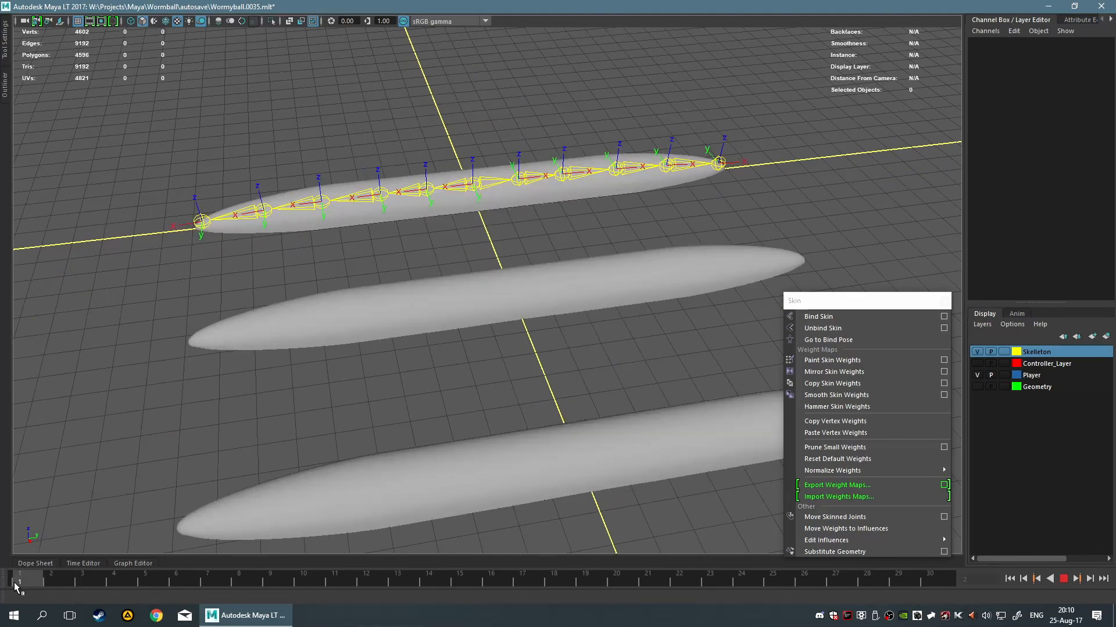
pyautogui.moveTo(33, 588)
pyautogui.mouseDown()
pyautogui.moveTo(67, 586)
pyautogui.moveTo(25, 572)
pyautogui.moveTo(50, 573)
pyautogui.mouseUp()
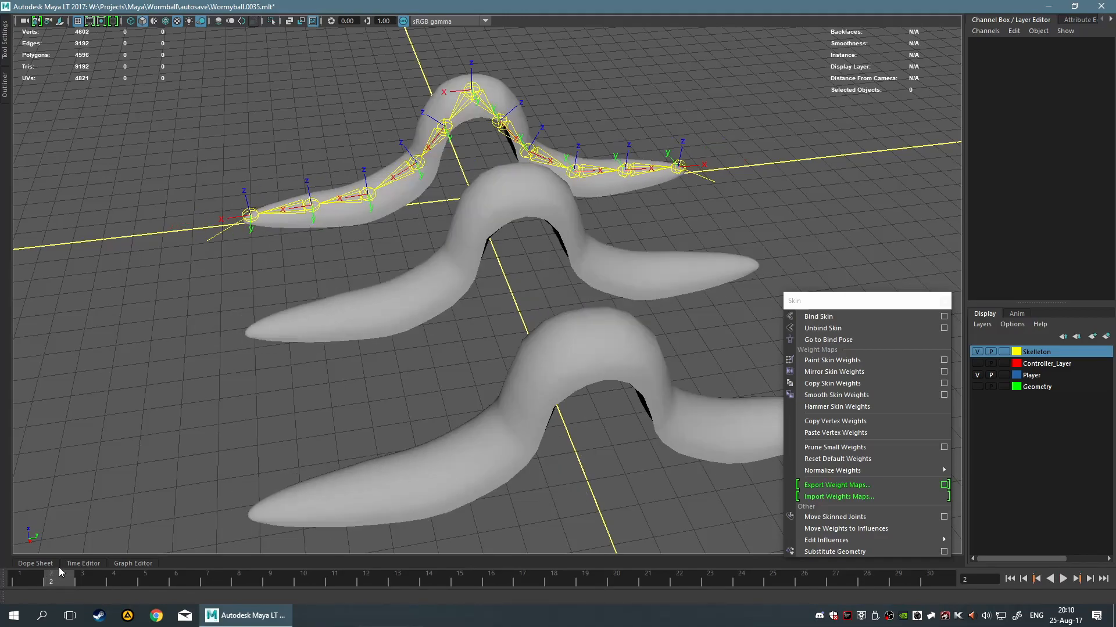
pyautogui.keyDown('alt'); pyautogui.moveTo(276, 458); pyautogui.dragTo(346, 409); pyautogui.keyUp('alt')
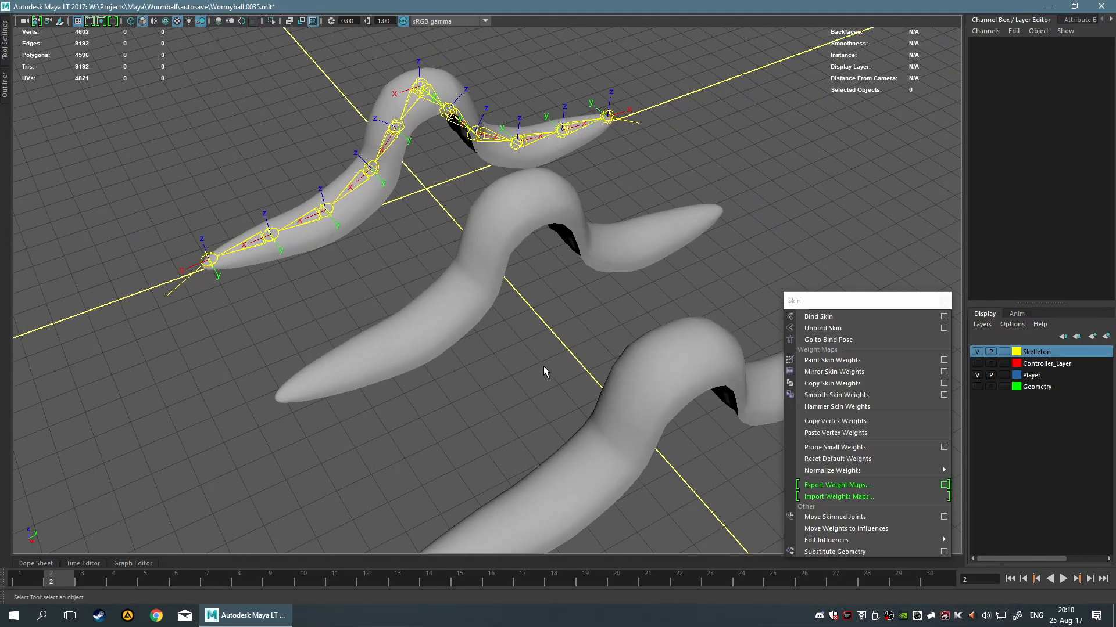
pyautogui.keyDown('alt'); pyautogui.moveTo(569, 324); pyautogui.dragTo(512, 346); pyautogui.keyUp('alt')
# Cut a lengthwise edge loop along the underside of the front worm instance with Multi-Cut.
pyautogui.click(508, 262)
pyautogui.scroll(3, 511, 337)
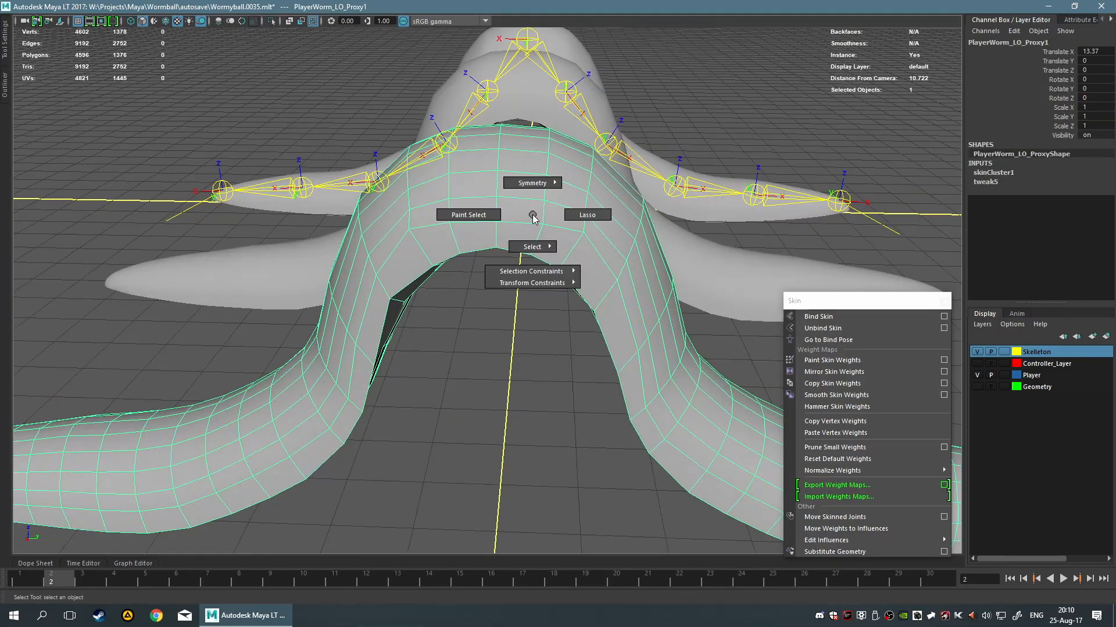
pyautogui.keyDown('shift'); pyautogui.moveTo(533, 213); pyautogui.dragTo(467, 212, button='right'); pyautogui.keyUp('shift')
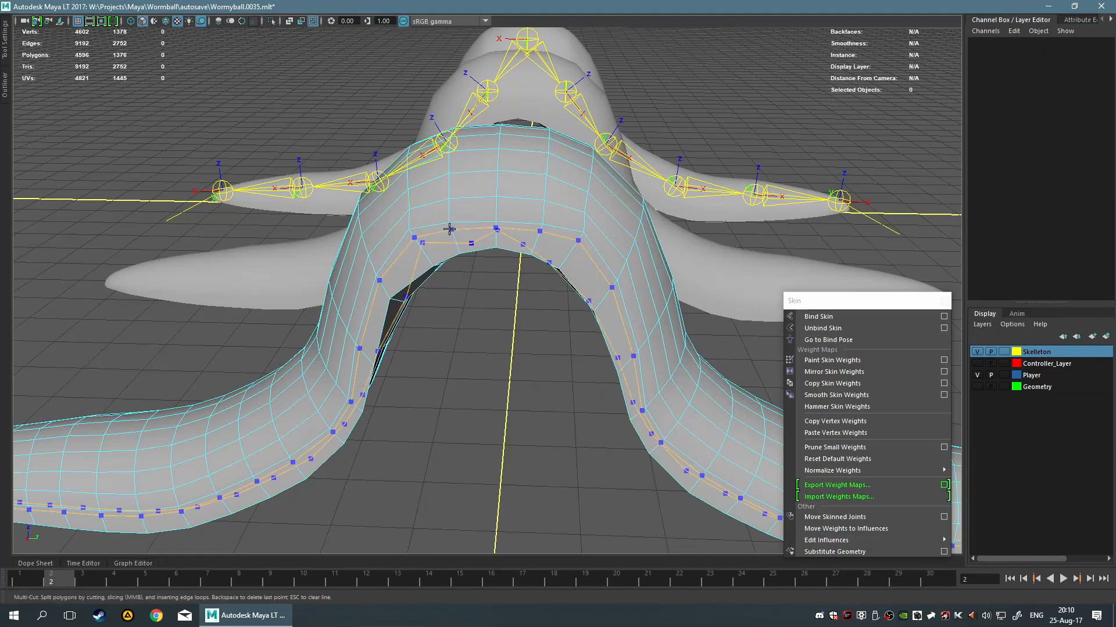
pyautogui.keyDown('ctrl'); pyautogui.click(467, 244); pyautogui.keyUp('ctrl')
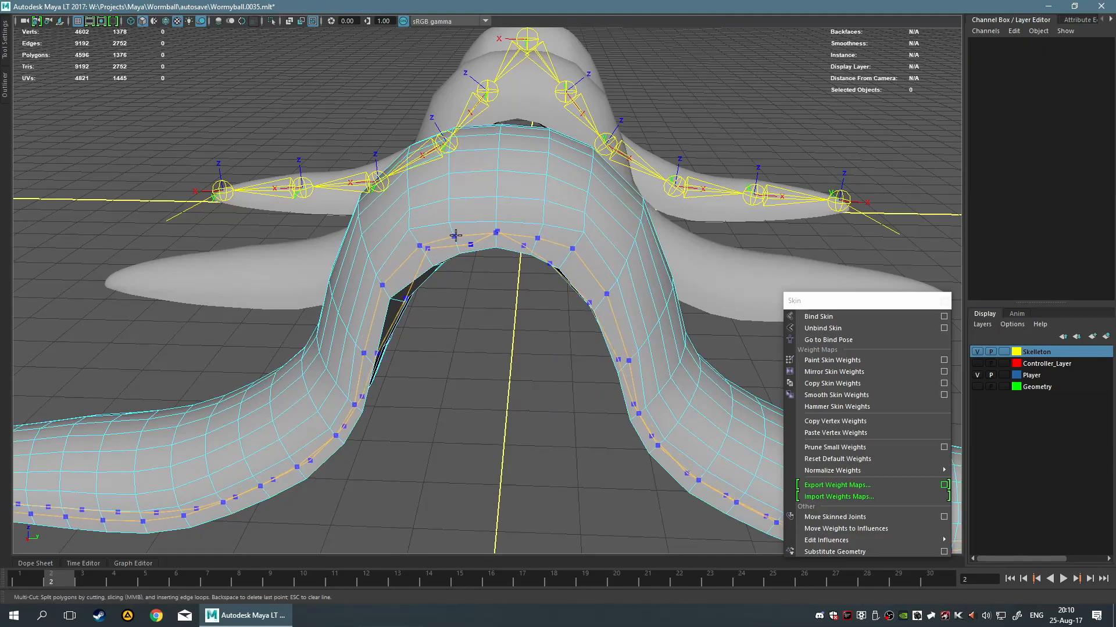
# Turn on Object Y symmetry for editing the front worm mesh.
pyautogui.keyDown('ctrl'); pyautogui.keyDown('shift'); pyautogui.rightClick(507, 207); pyautogui.keyUp('shift'); pyautogui.keyUp('ctrl')
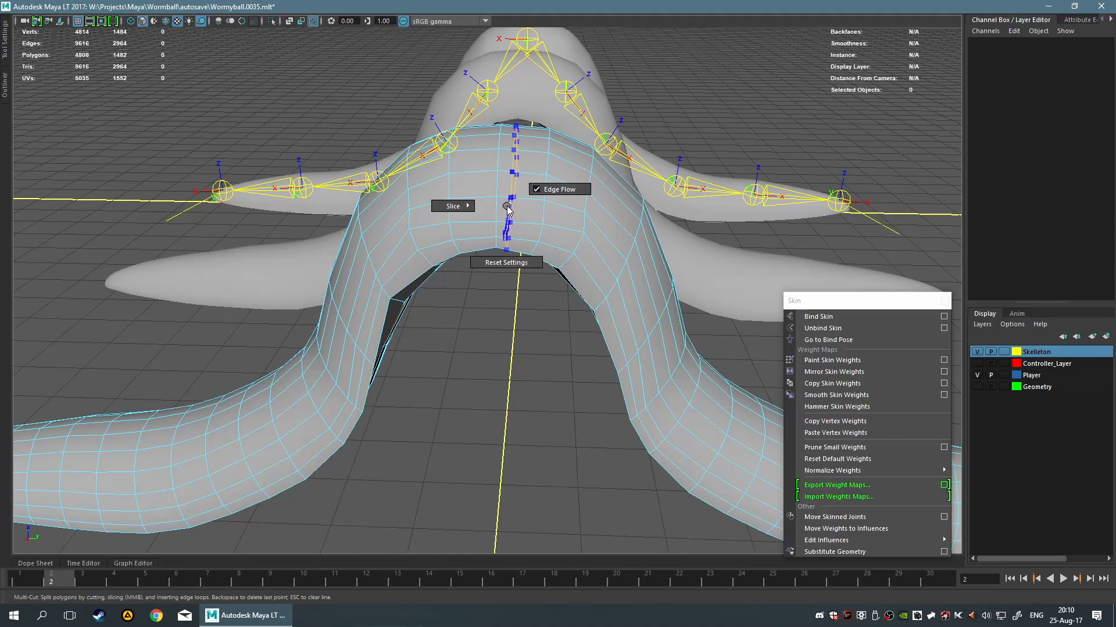
pyautogui.keyDown('shift'); pyautogui.rightClick(507, 207); pyautogui.keyUp('shift')
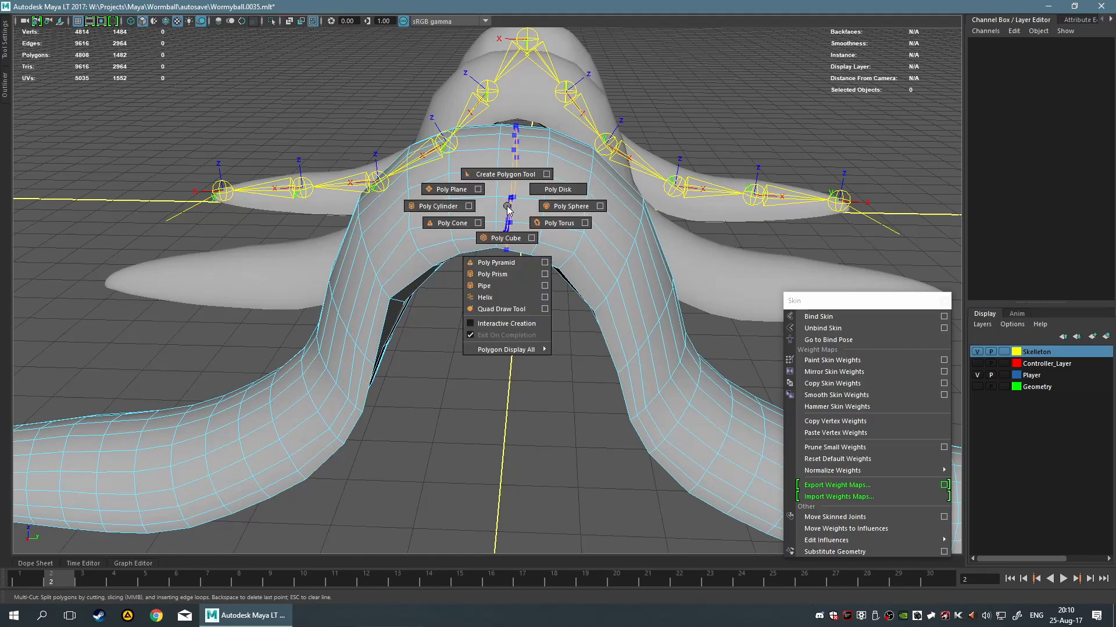
pyautogui.rightClick(489, 313)
pyautogui.moveTo(489, 313)
pyautogui.keyDown('ctrl'); pyautogui.keyDown('shift'); pyautogui.mouseDown(button='right')
pyautogui.moveTo(498, 232)
pyautogui.moveTo(493, 316)
pyautogui.mouseUp(button='right'); pyautogui.keyUp('shift'); pyautogui.keyUp('ctrl')
pyautogui.press('q')
pyautogui.moveTo(522, 371); pyautogui.dragTo(500, 200)
pyautogui.click(473, 243)
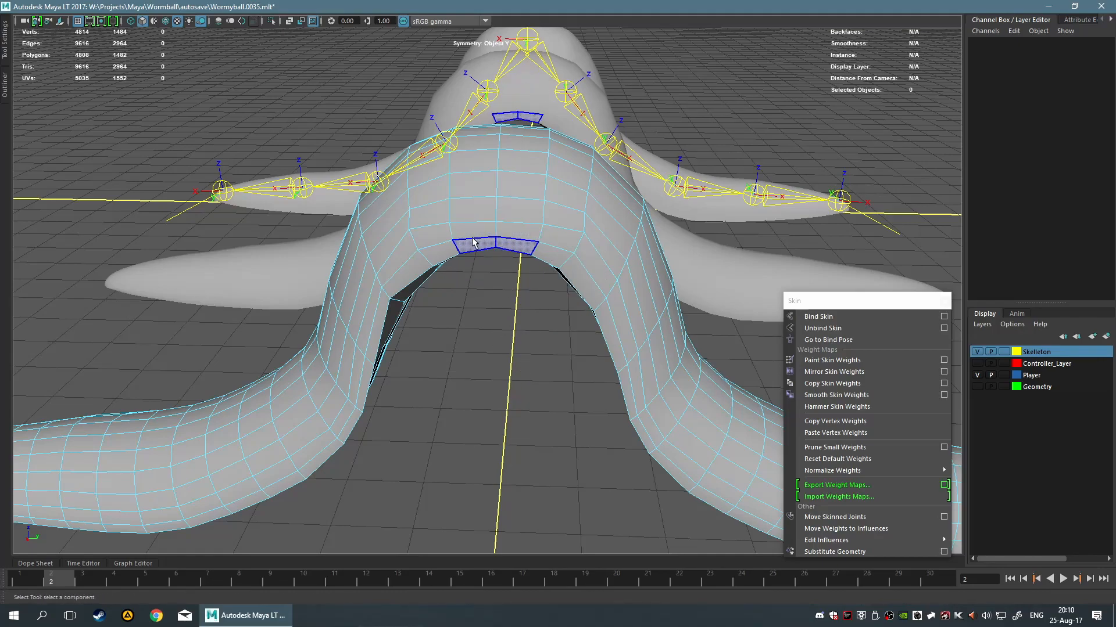
pyautogui.press('t')
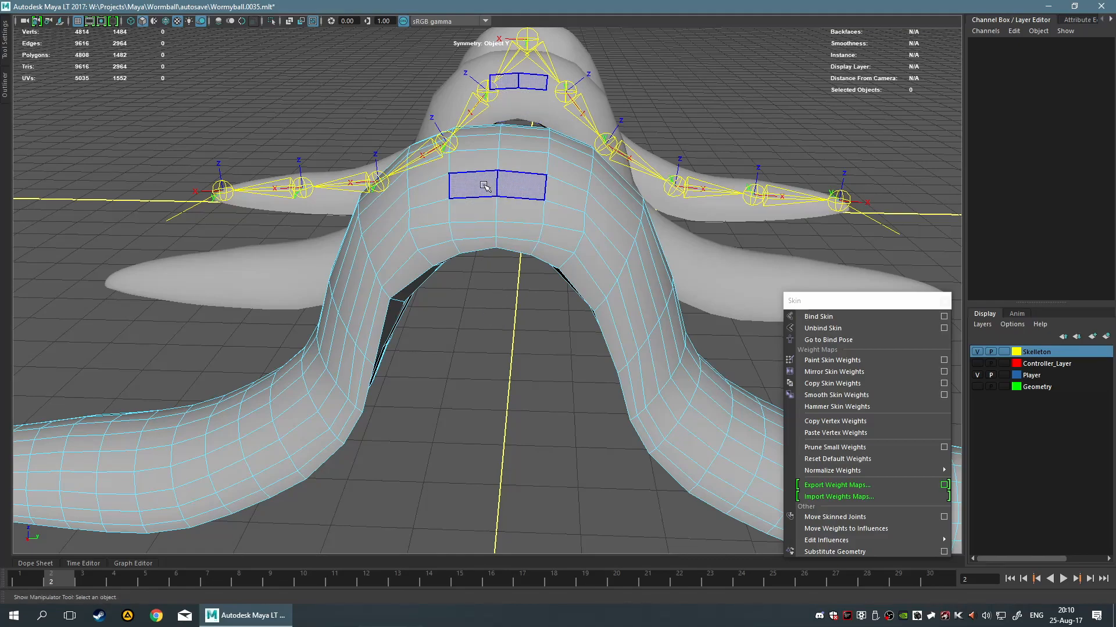
# Insert mirrored edge loops around both legs of the front worm's arch with Multi-Cut.
pyautogui.keyDown('shift'); pyautogui.moveTo(495, 196); pyautogui.dragTo(443, 201, button='right'); pyautogui.keyUp('shift')
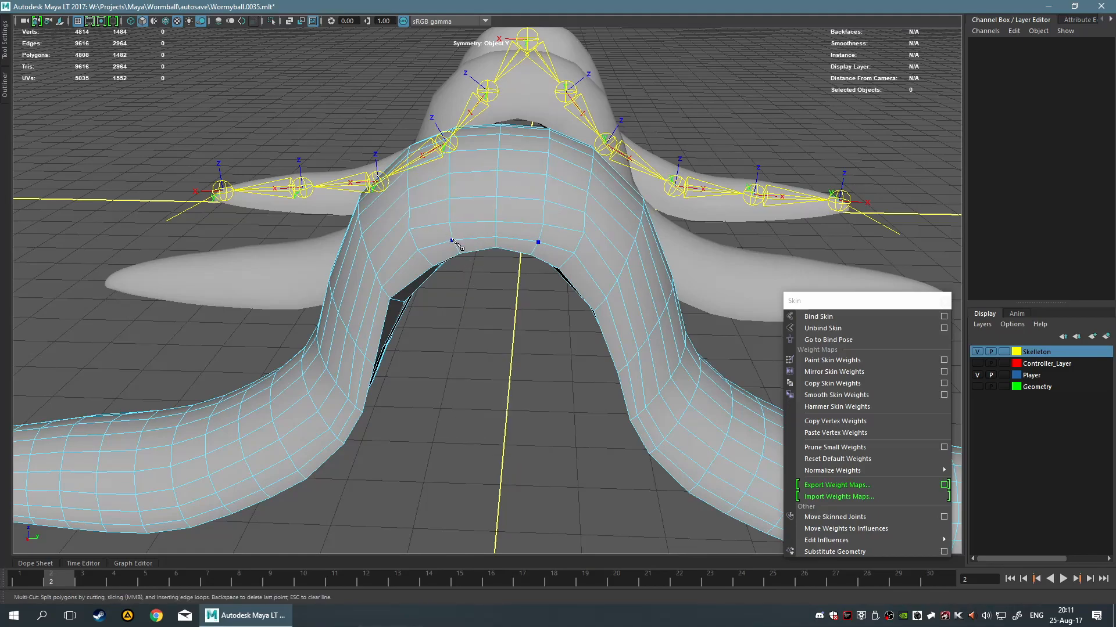
pyautogui.keyDown('alt'); pyautogui.moveTo(567, 311); pyautogui.dragTo(626, 372, button='middle'); pyautogui.keyUp('alt')
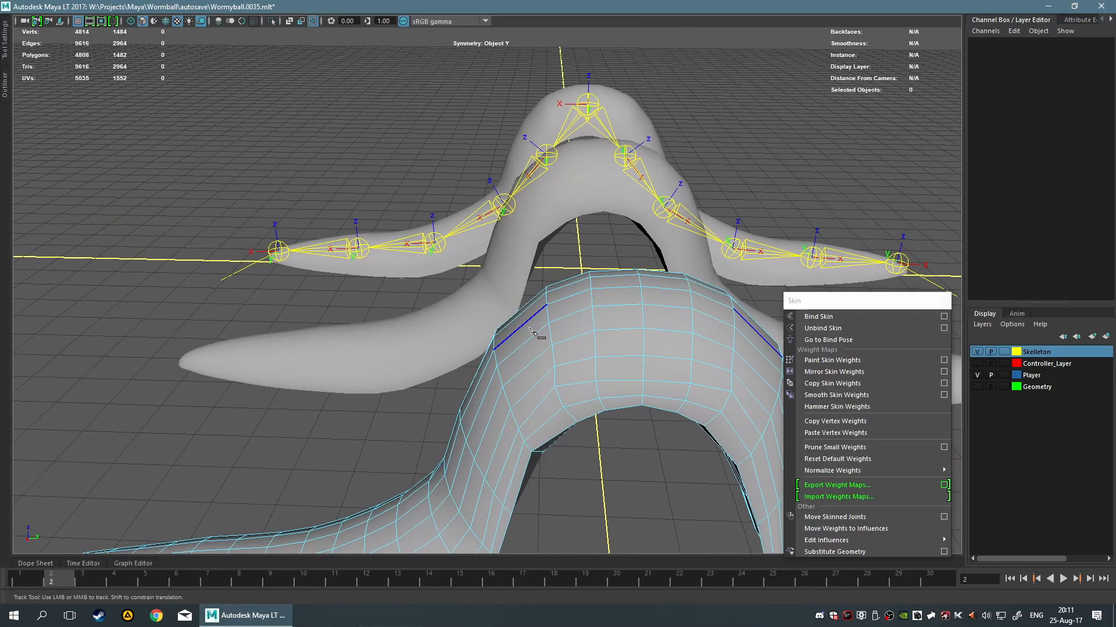
pyautogui.keyDown('ctrl'); pyautogui.click(546, 433); pyautogui.keyUp('ctrl')
pyautogui.keyDown('alt'); pyautogui.moveTo(546, 433); pyautogui.dragTo(473, 368, button='middle'); pyautogui.keyUp('alt')
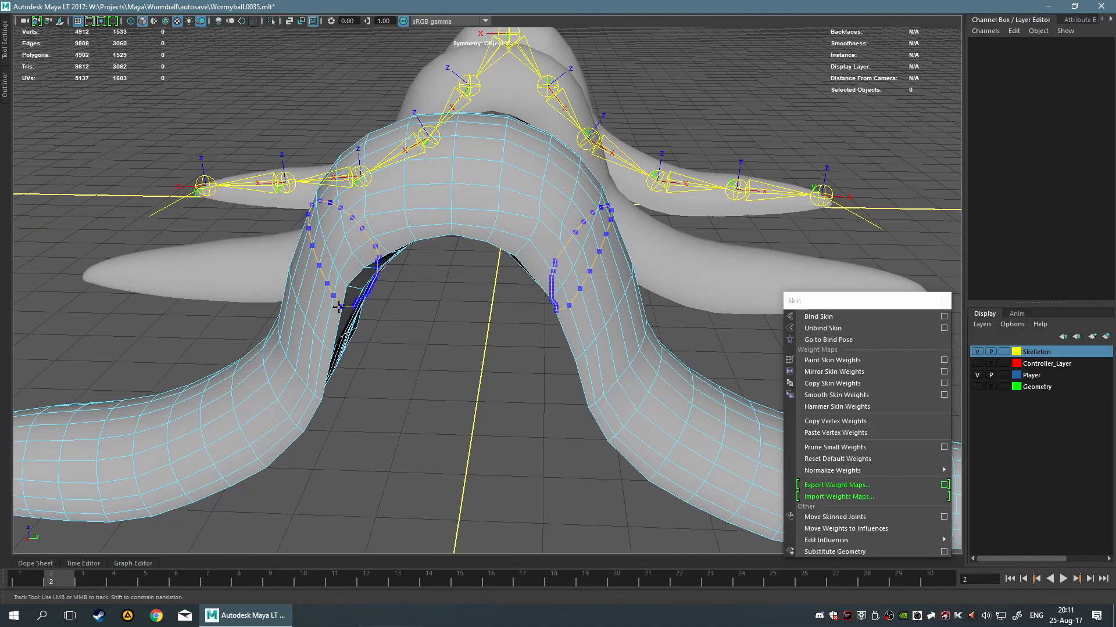
pyautogui.keyDown('alt'); pyautogui.moveTo(392, 401); pyautogui.dragTo(415, 323, button='middle'); pyautogui.keyUp('alt')
pyautogui.keyDown('ctrl'); pyautogui.click(372, 224); pyautogui.keyUp('ctrl')
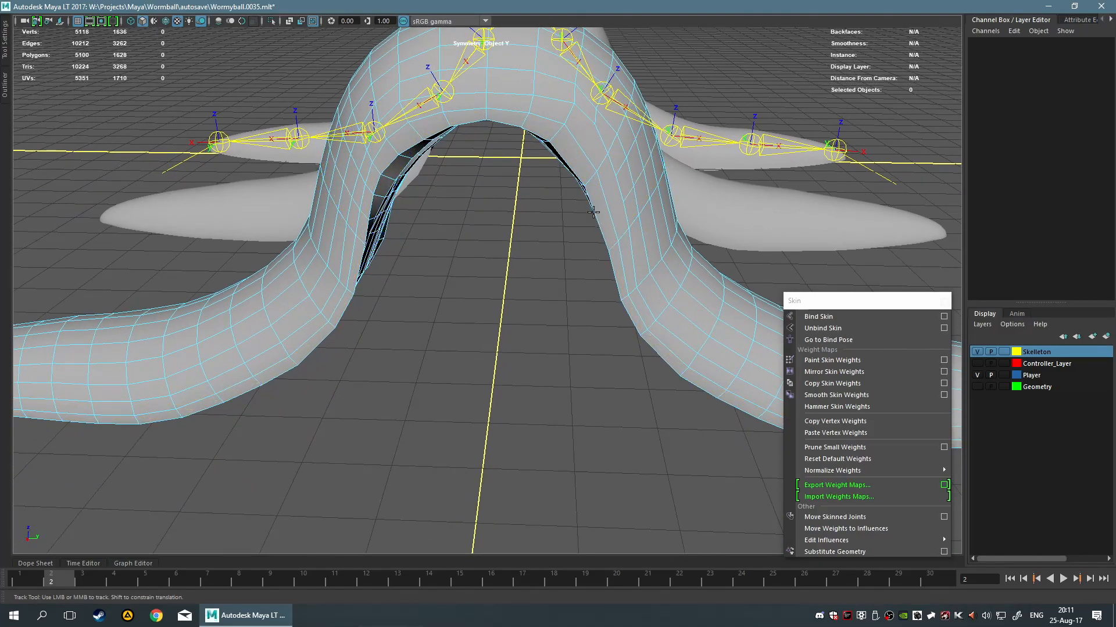
# Add further mirrored edge loops on the upper bends of the arch and return to object selection.
pyautogui.keyDown('ctrl'); pyautogui.click(621, 190); pyautogui.keyUp('ctrl')
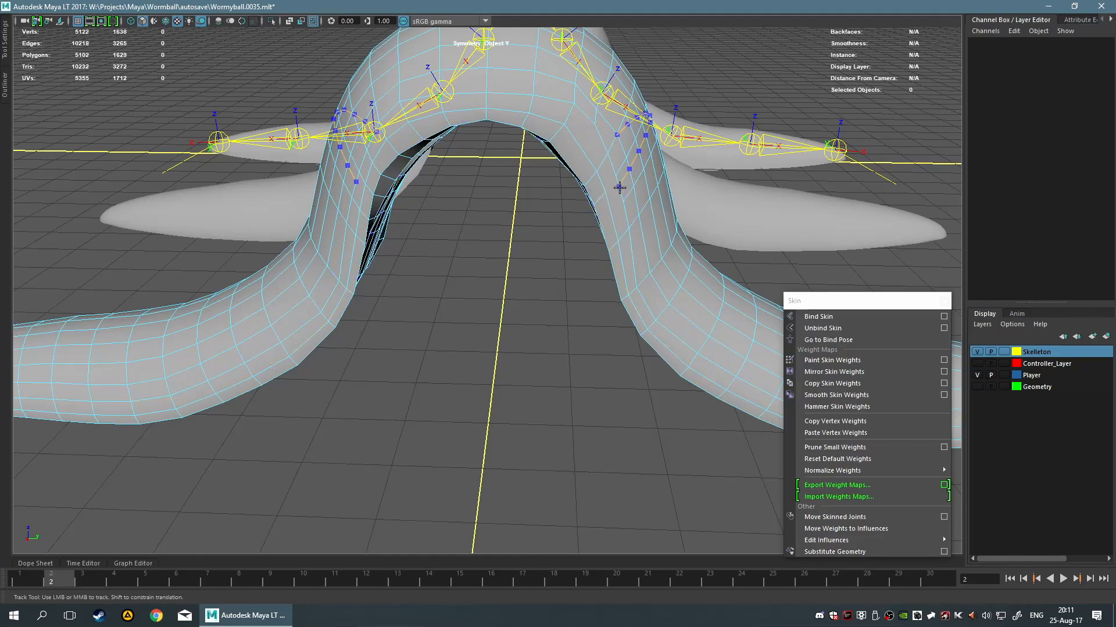
pyautogui.keyDown('ctrl'); pyautogui.click(593, 131); pyautogui.keyUp('ctrl')
pyautogui.keyDown('ctrl'); pyautogui.click(601, 118); pyautogui.keyUp('ctrl')
pyautogui.scroll(-6, 572, 290)
pyautogui.press('q')
pyautogui.scroll(3, 528, 354)
pyautogui.press('F8')
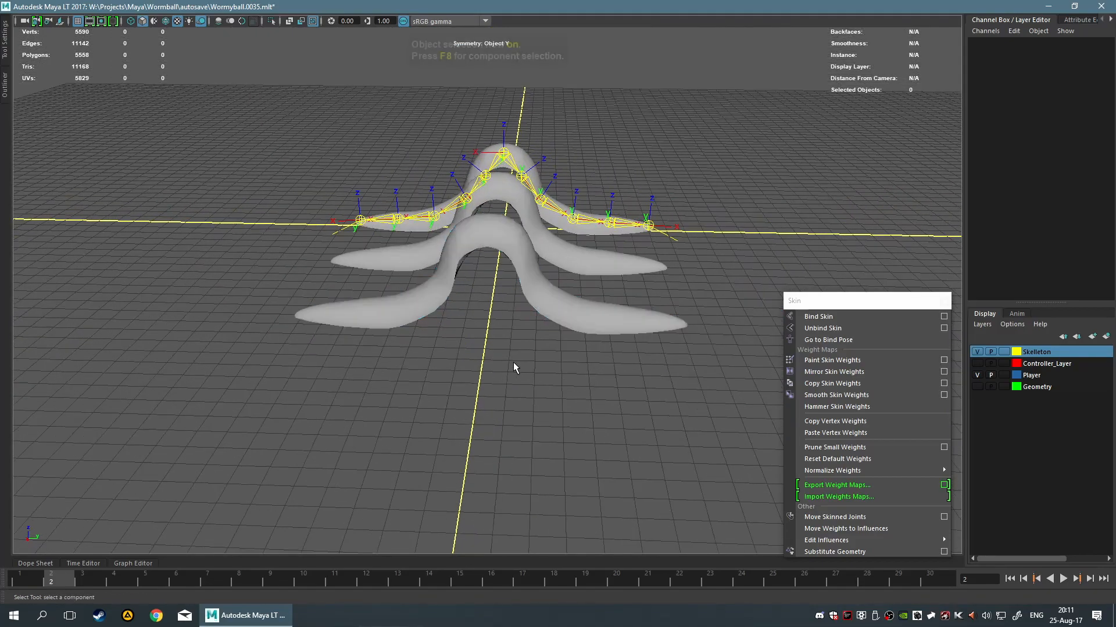
# Duplicate the front worm instance and move the copy forward along X.
pyautogui.click(549, 303)
pyautogui.hotkey('ctrl', 'd')
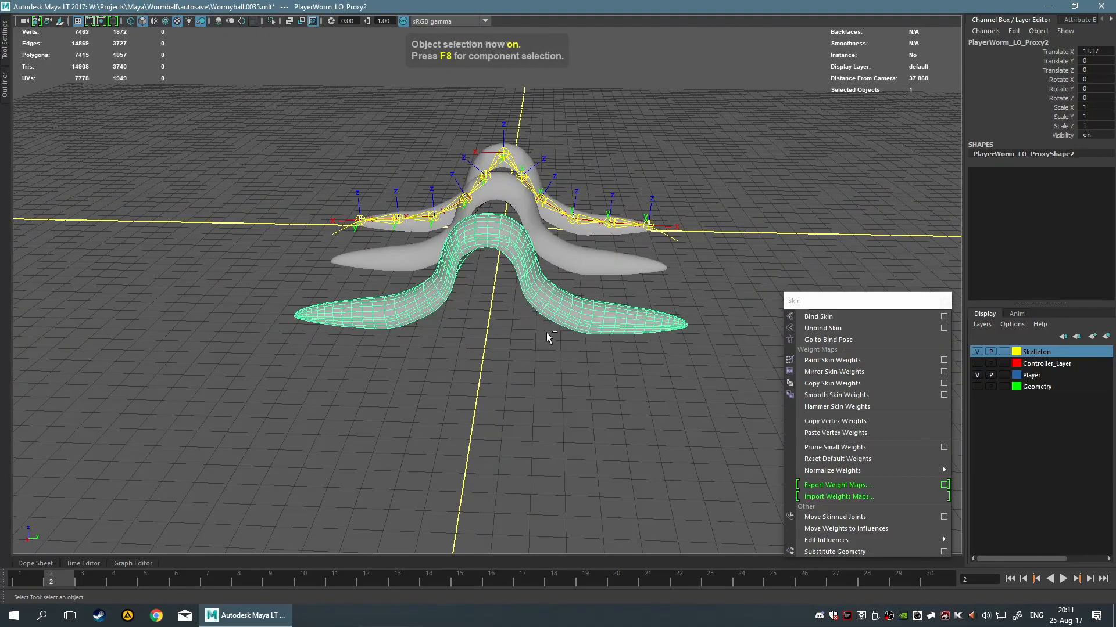
pyautogui.press('w')
pyautogui.moveTo(493, 340)
pyautogui.mouseDown()
pyautogui.moveTo(501, 404)
pyautogui.moveTo(477, 403)
pyautogui.mouseUp()
# Check the copy against the skinned worms at frames 1 and 2, and delete it.
pyautogui.moveTo(55, 584)
pyautogui.mouseDown()
pyautogui.moveTo(16, 584)
pyautogui.moveTo(55, 559)
pyautogui.moveTo(11, 554)
pyautogui.moveTo(51, 555)
pyautogui.moveTo(35, 584)
pyautogui.mouseUp()
pyautogui.click(357, 448)
pyautogui.click(387, 371)
pyautogui.keyDown('alt'); pyautogui.moveTo(554, 430); pyautogui.dragTo(465, 446); pyautogui.keyUp('alt')
pyautogui.hotkey('alt', '.')
pyautogui.click(395, 470)
pyautogui.click(529, 329)
pyautogui.press('Delete')
# Delete the construction history of the front worm PlayerWorm_LO_Proxy1 and return to frame 1 to check its skinning.
pyautogui.keyDown('alt'); pyautogui.moveTo(526, 329); pyautogui.dragTo(586, 309); pyautogui.keyUp('alt')
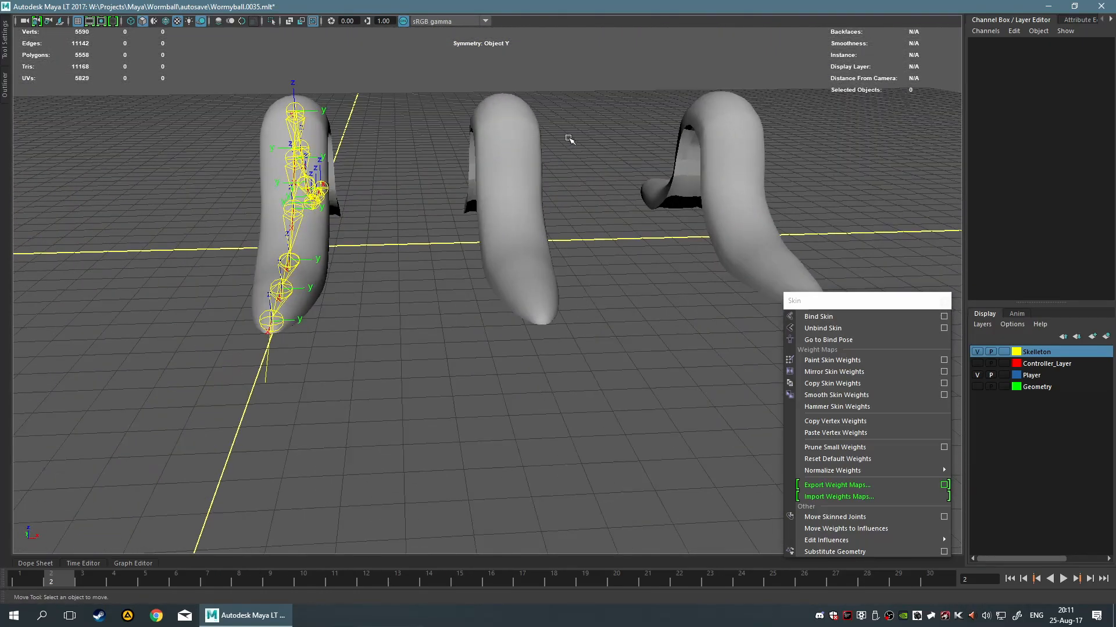
pyautogui.keyDown('alt'); pyautogui.moveTo(647, 246); pyautogui.dragTo(517, 279); pyautogui.keyUp('alt')
pyautogui.click(591, 242)
pyautogui.click(639, 340)
pyautogui.keyDown('alt'); pyautogui.moveTo(645, 340); pyautogui.dragTo(528, 293); pyautogui.keyUp('alt')
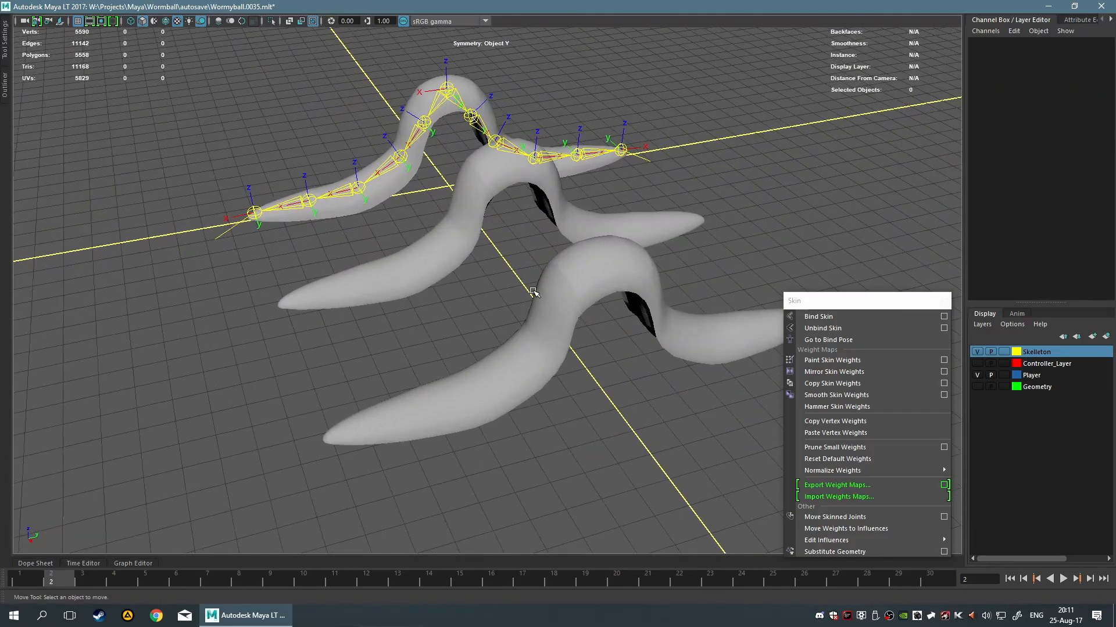
pyautogui.click(521, 354)
pyautogui.hotkey('alt', 'shift', 'd')
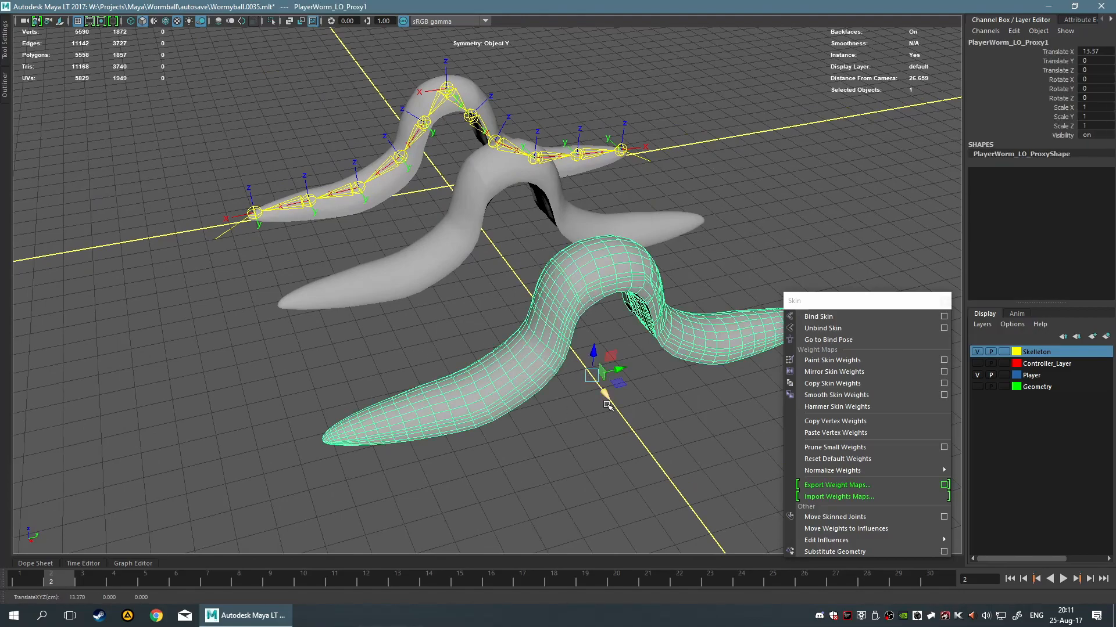
pyautogui.hotkey('alt', 'v')
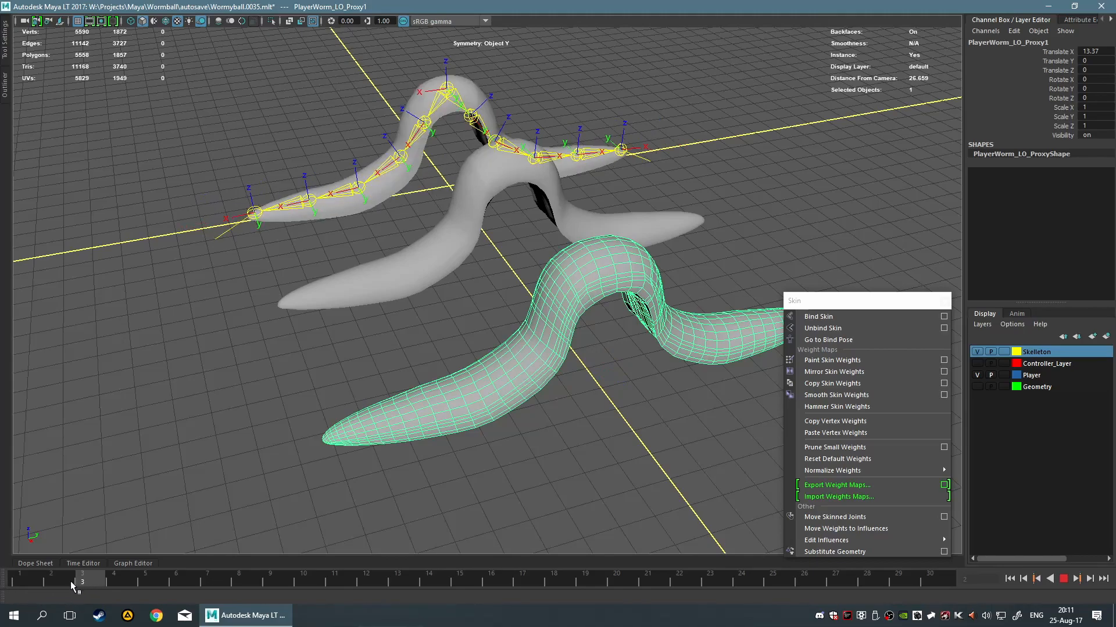
pyautogui.hotkey('alt', 'v')
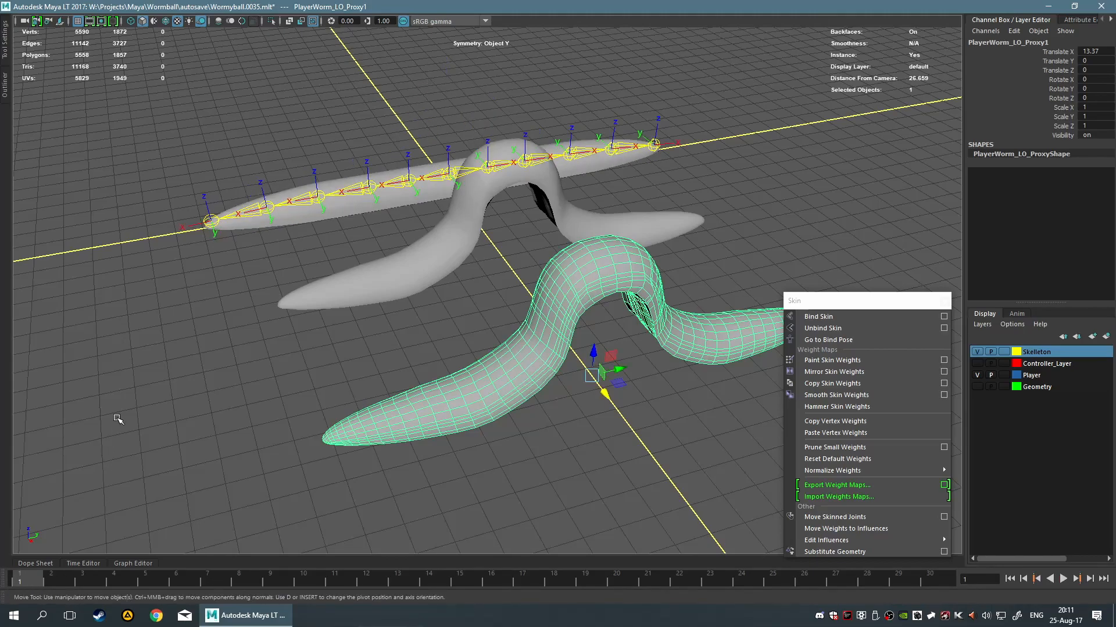
# Compare the middle and front worm proxies at frame 2, clear the selection and close the floating Skin menu.
pyautogui.hotkey('alt', '.')
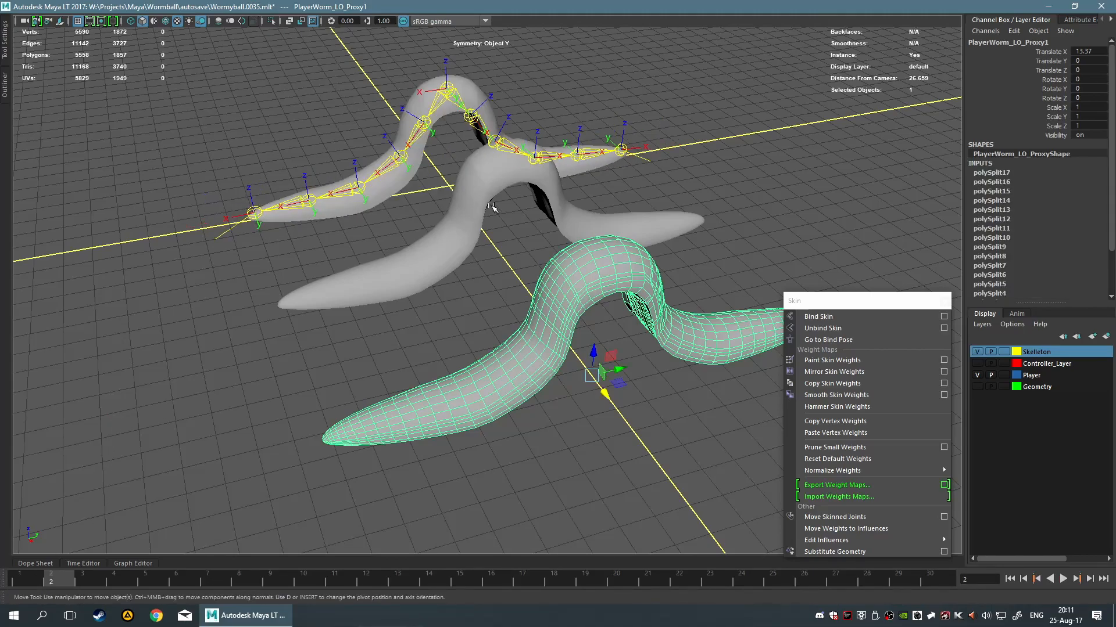
pyautogui.click(491, 208)
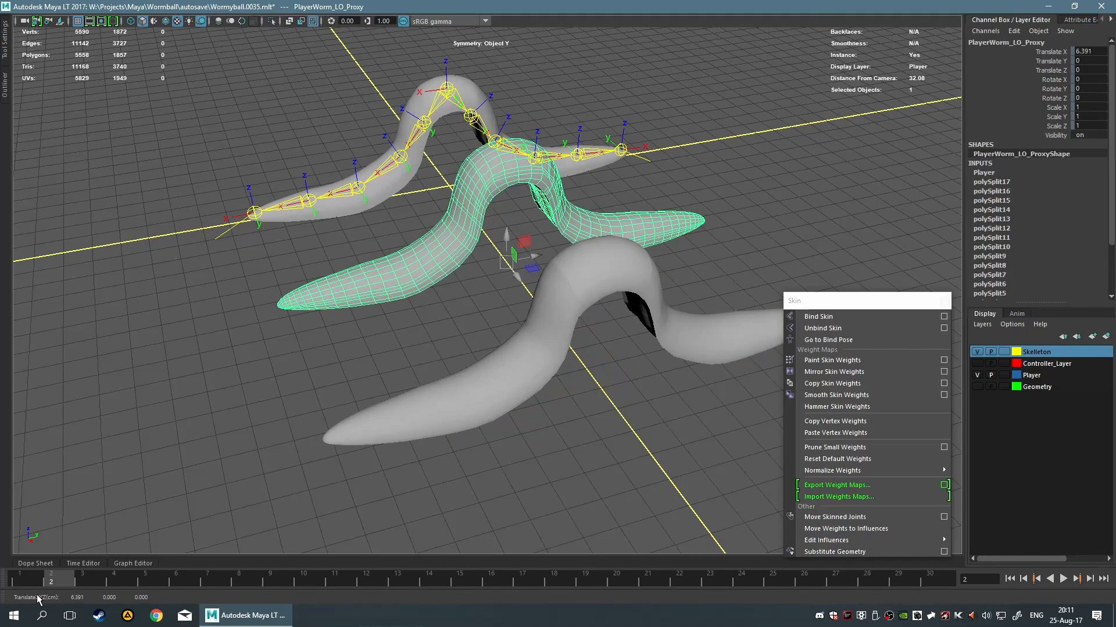
pyautogui.click(567, 298)
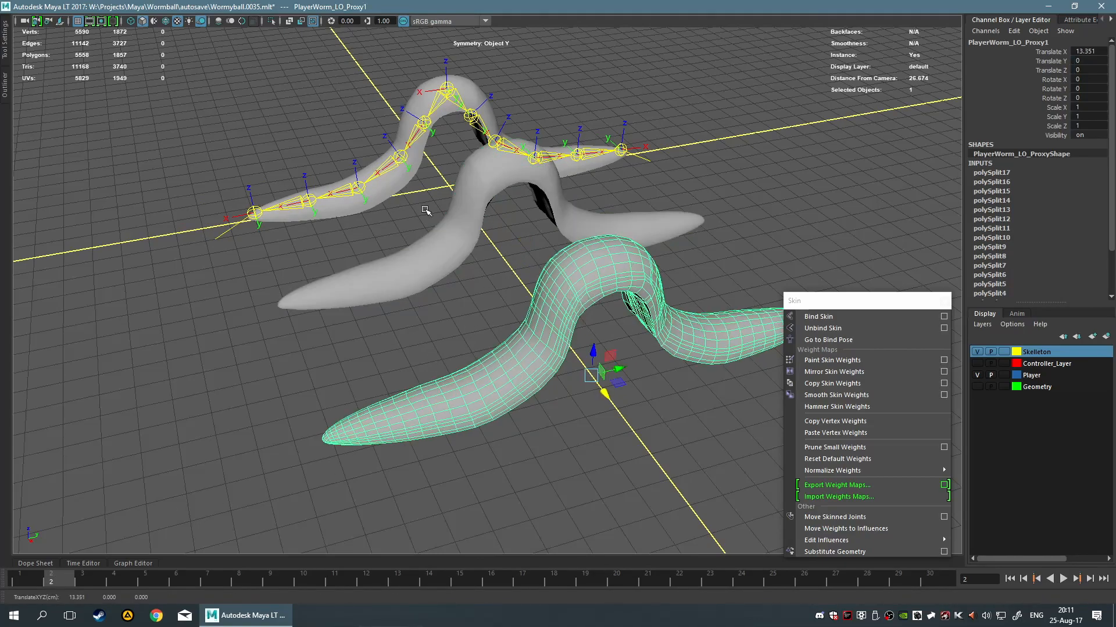
pyautogui.click(462, 245)
pyautogui.click(283, 407)
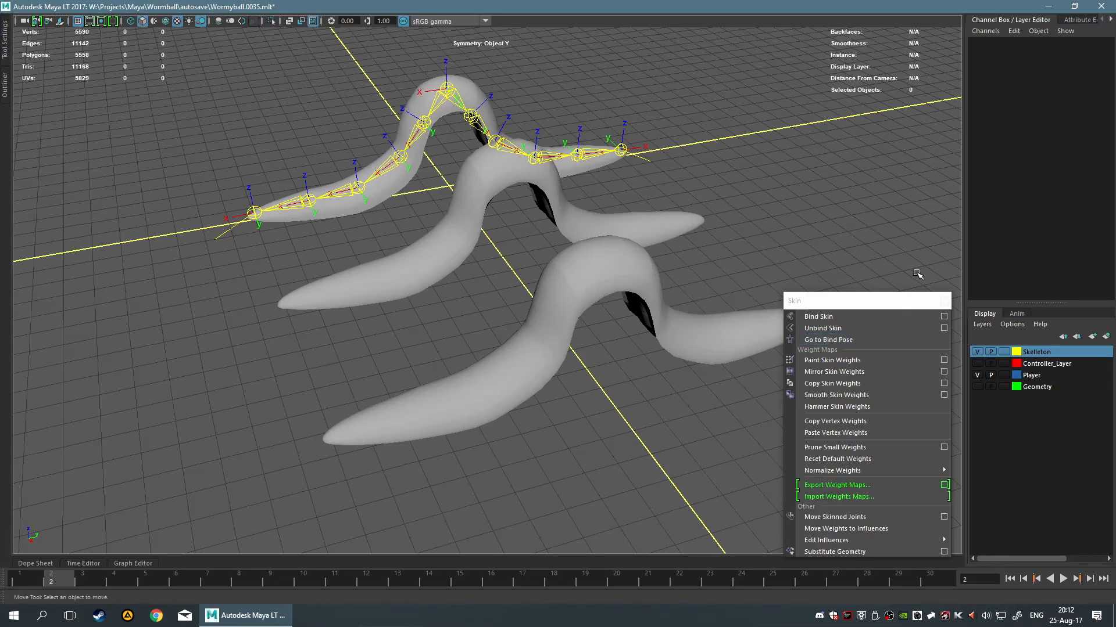
pyautogui.click(944, 300)
# Examine the worms' arches from the front, back and close up, switching between the straight pose at frame 1 and the bent pose at frame 2.
pyautogui.keyDown('alt'); pyautogui.moveTo(787, 189); pyautogui.dragTo(719, 203); pyautogui.keyUp('alt')
pyautogui.keyDown('alt'); pyautogui.moveTo(719, 202); pyautogui.dragTo(720, 327, button='middle'); pyautogui.keyUp('alt')
pyautogui.scroll(5, 721, 327)
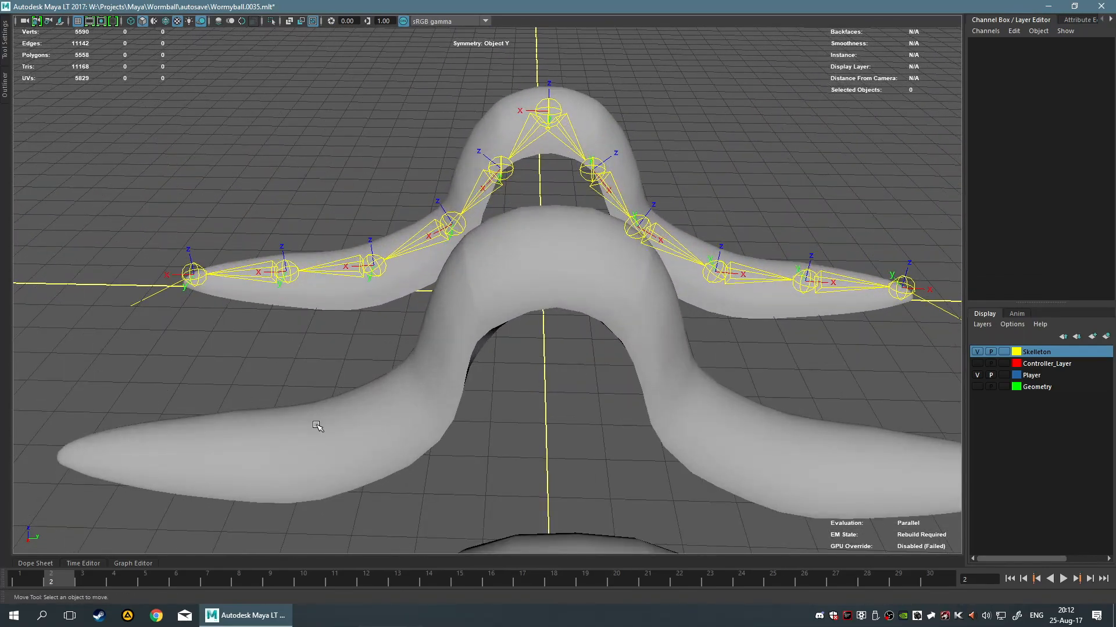
pyautogui.click(19, 580)
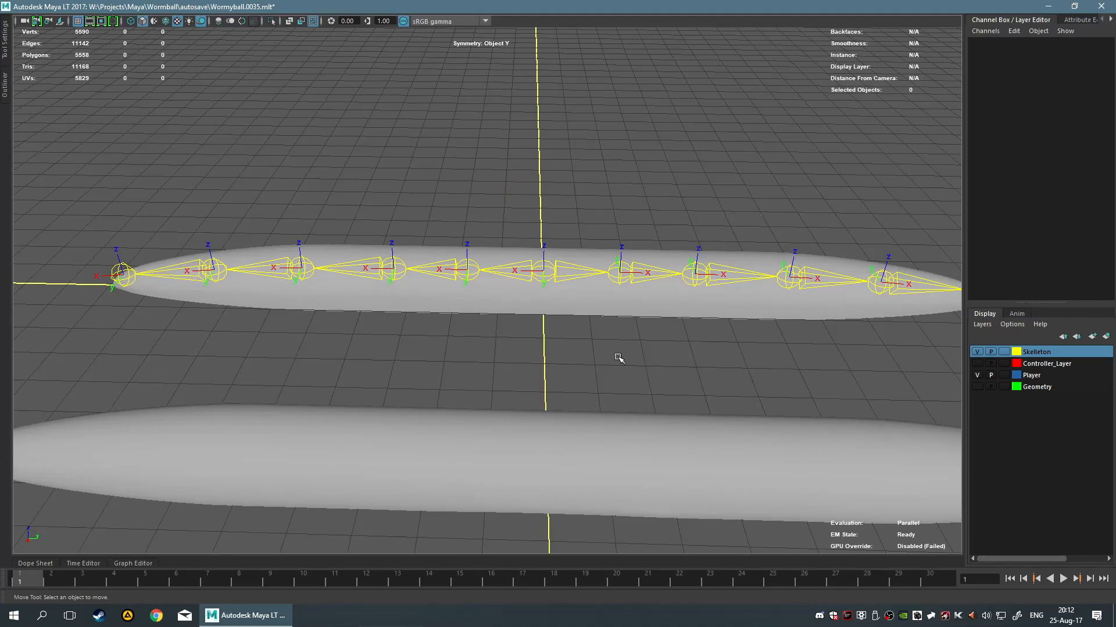
pyautogui.click(49, 579)
pyautogui.keyDown('alt'); pyautogui.moveTo(707, 129); pyautogui.dragTo(448, 154); pyautogui.keyUp('alt')
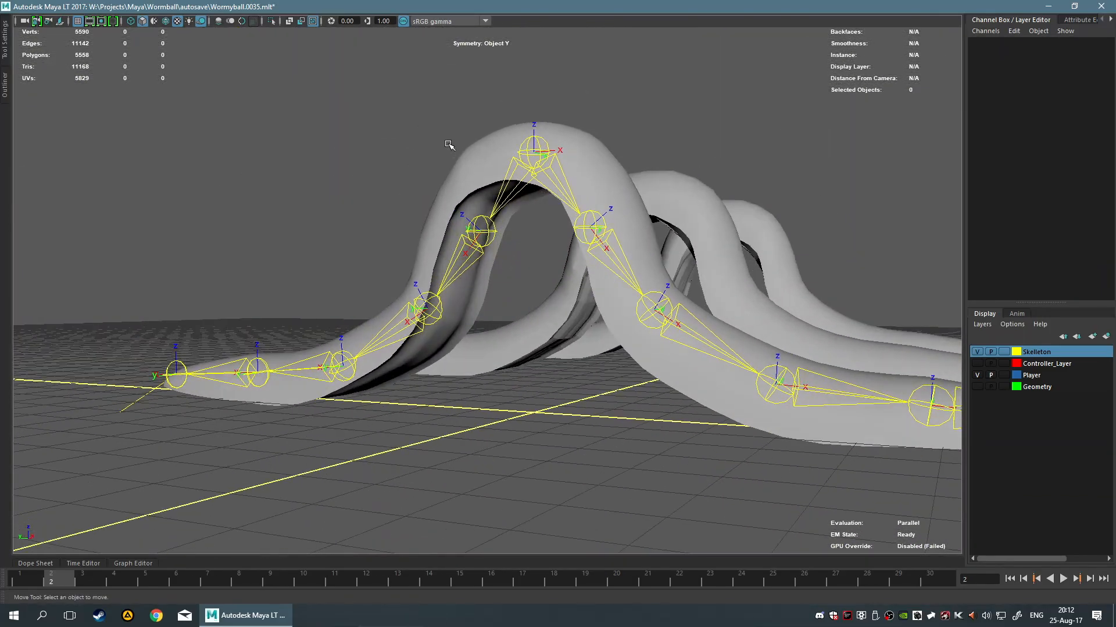
pyautogui.keyDown('alt'); pyautogui.moveTo(434, 273); pyautogui.dragTo(613, 333); pyautogui.keyUp('alt')
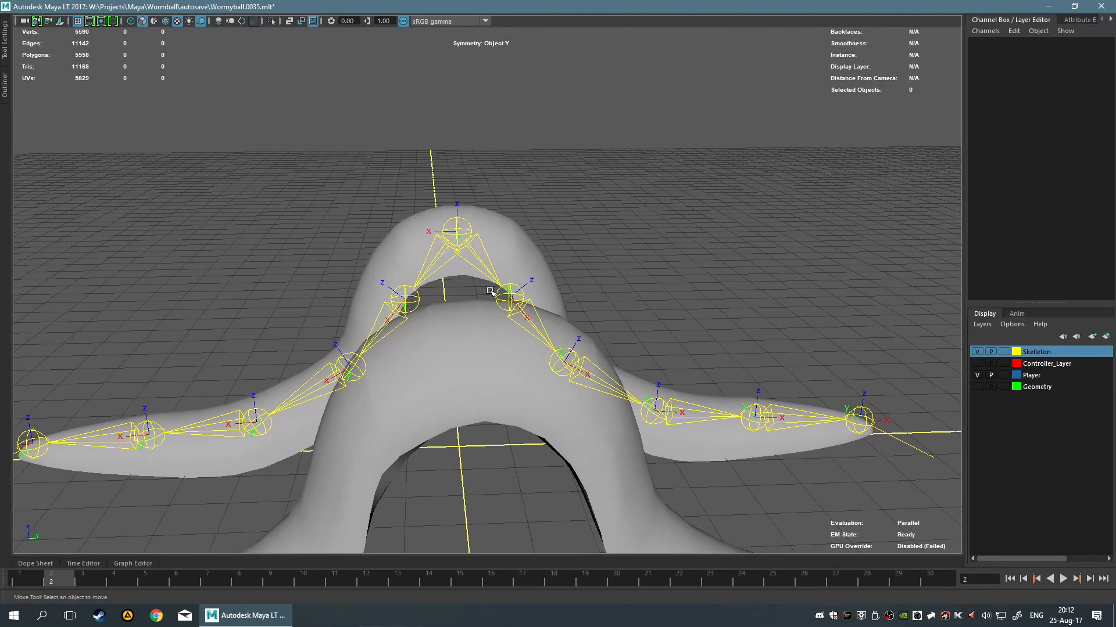
pyautogui.keyDown('alt'); pyautogui.moveTo(504, 315); pyautogui.dragTo(464, 175, button='middle'); pyautogui.keyUp('alt')
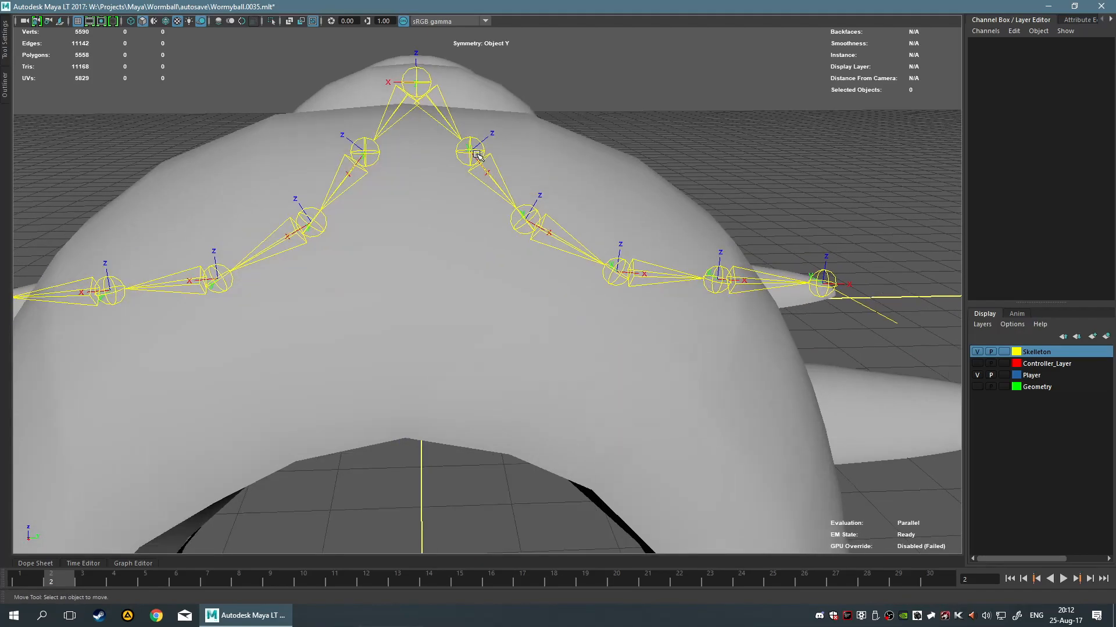
# Save the scene and turn off the Object Y symmetry.
pyautogui.scroll(-8, 477, 311)
pyautogui.keyDown('alt'); pyautogui.moveTo(622, 273); pyautogui.dragTo(623, 276, button='middle'); pyautogui.keyUp('alt')
pyautogui.keyDown('alt'); pyautogui.moveTo(624, 276); pyautogui.dragTo(560, 324); pyautogui.keyUp('alt')
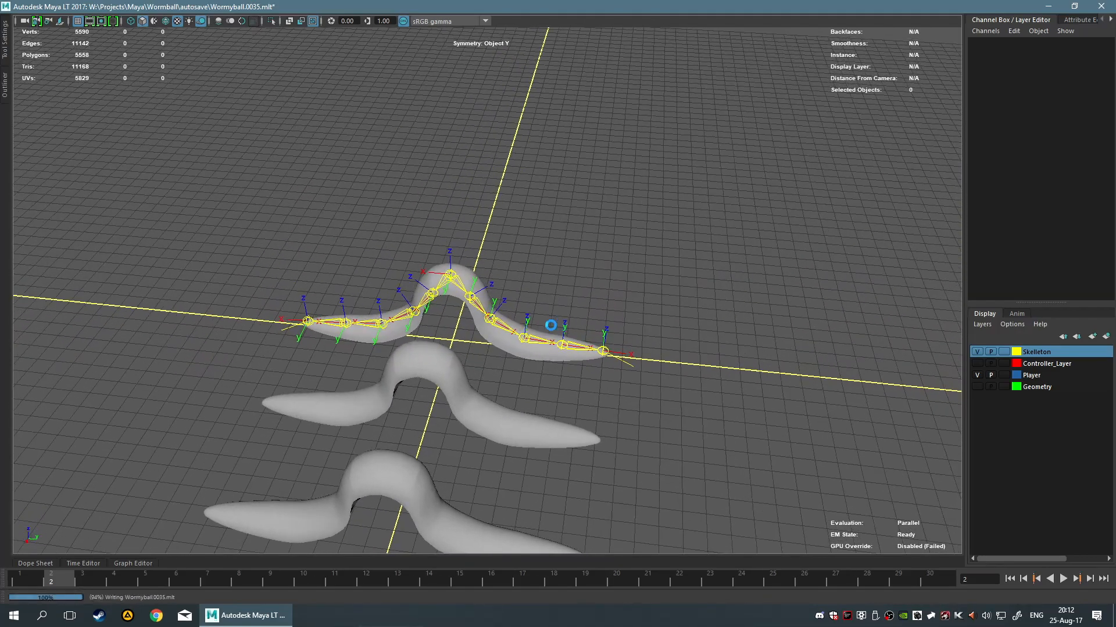
pyautogui.moveTo(652, 457); pyautogui.dragTo(652, 408)
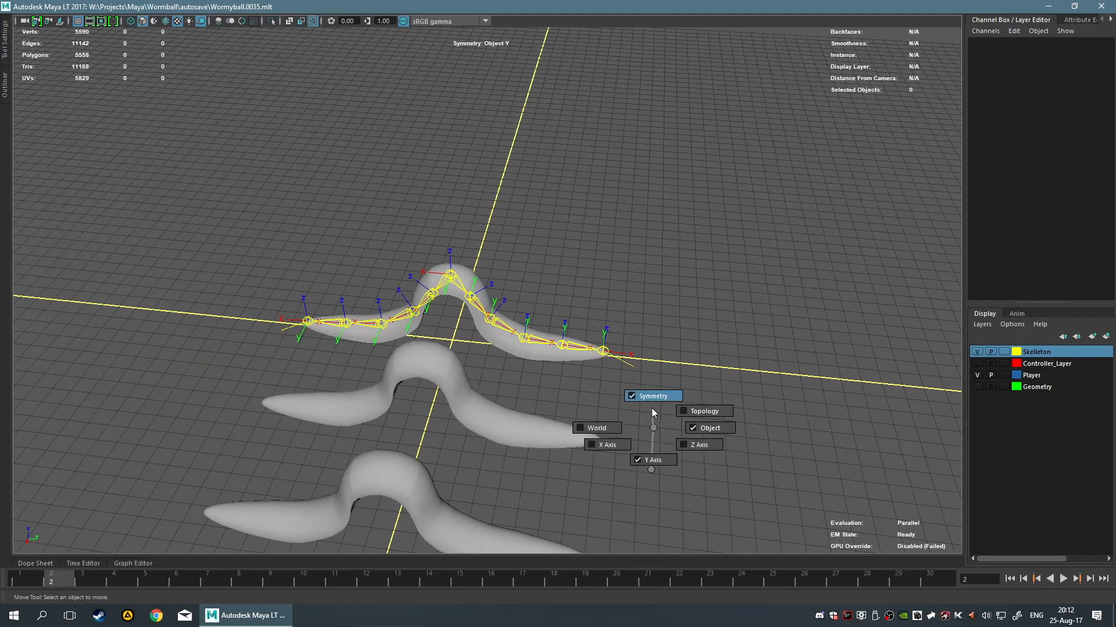
# Examine the rear skinned worm's arch and inner bends close up from several angles at frame 2.
pyautogui.scroll(6, 514, 359)
pyautogui.moveTo(422, 409)
pyautogui.keyDown('alt'); pyautogui.mouseDown()
pyautogui.moveTo(441, 394)
pyautogui.moveTo(428, 378)
pyautogui.moveTo(435, 402)
pyautogui.mouseUp(); pyautogui.keyUp('alt')
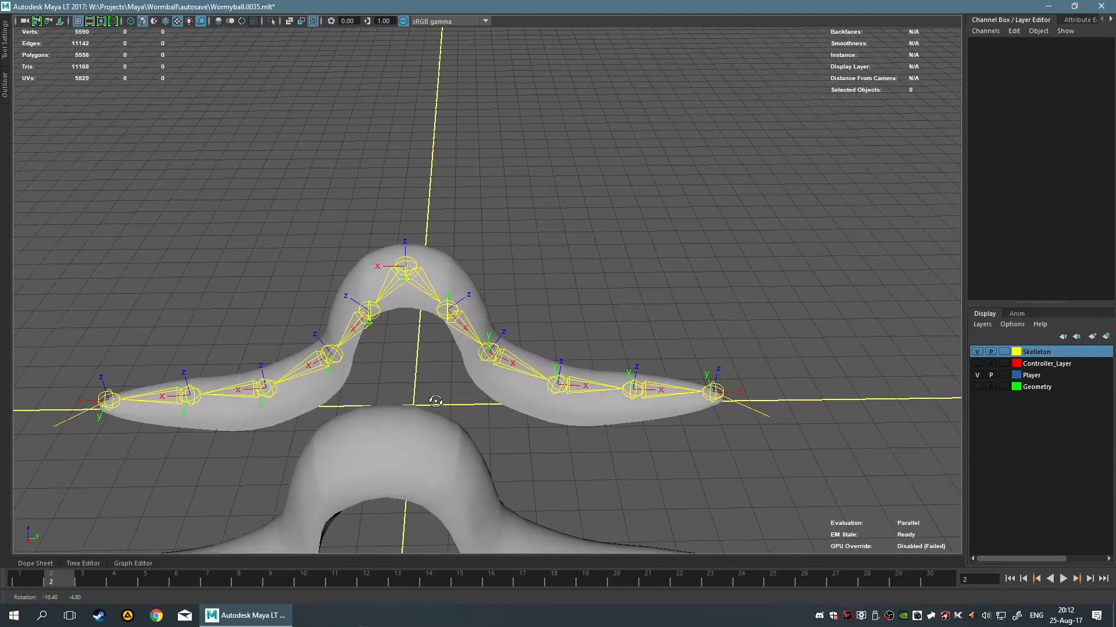
pyautogui.scroll(4, 502, 344)
pyautogui.keyDown('alt'); pyautogui.moveTo(502, 345); pyautogui.dragTo(503, 424, button='middle'); pyautogui.keyUp('alt')
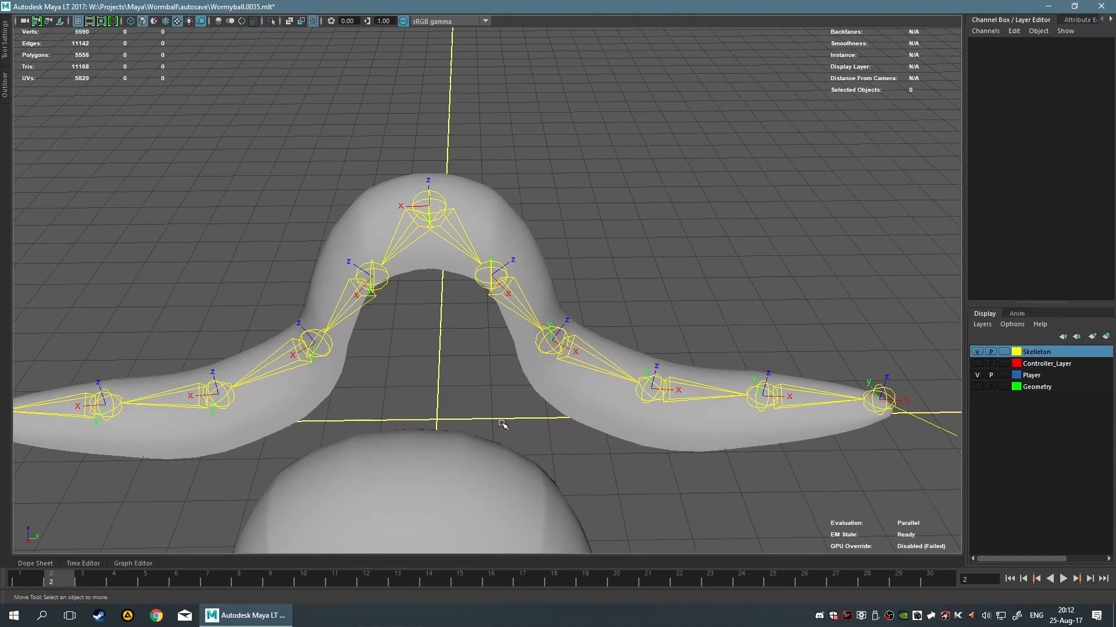
pyautogui.keyDown('alt'); pyautogui.moveTo(491, 446); pyautogui.dragTo(530, 406); pyautogui.keyUp('alt')
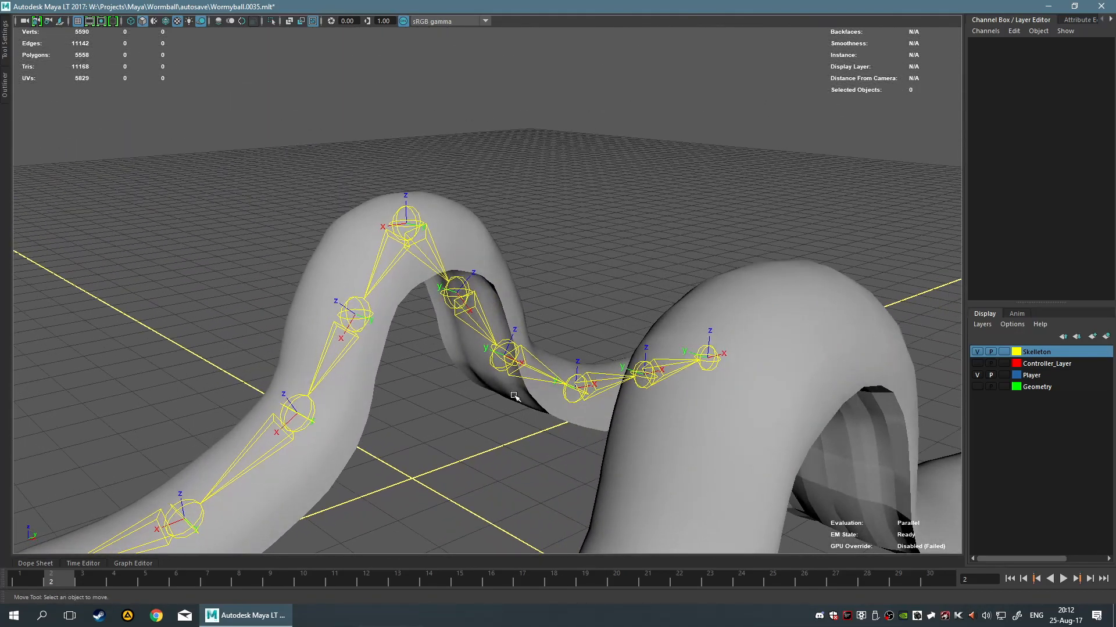
pyautogui.scroll(4, 513, 395)
pyautogui.keyDown('alt'); pyautogui.moveTo(587, 360); pyautogui.dragTo(541, 369); pyautogui.keyUp('alt')
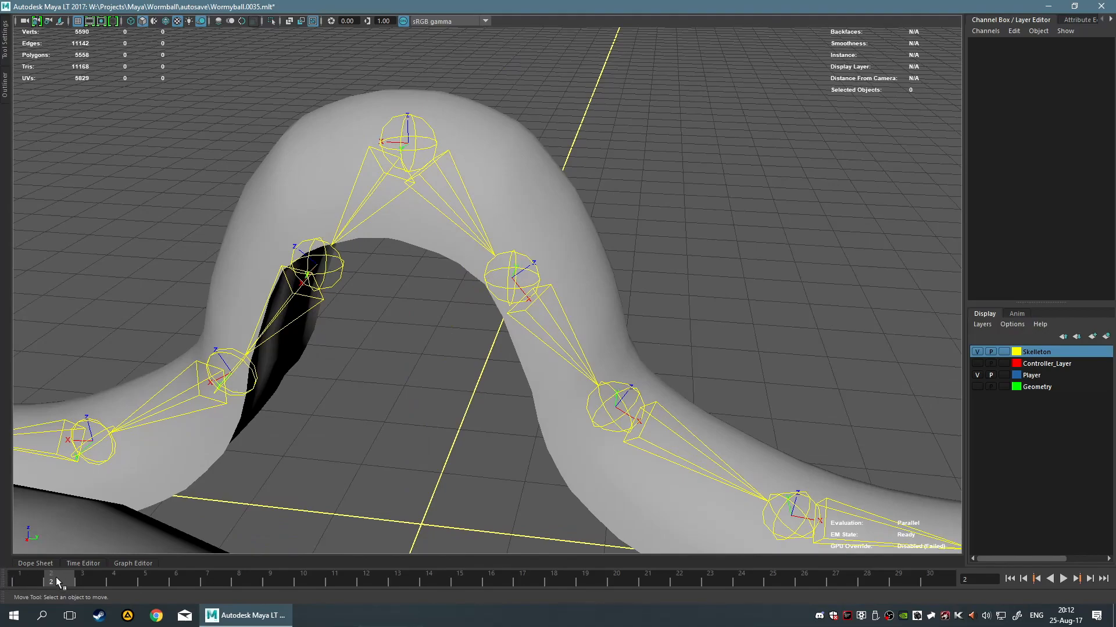
# Scrub around frame 2 and compare the arches of all three worms from a distance and from both sides.
pyautogui.moveTo(76, 582); pyautogui.dragTo(48, 591)
pyautogui.scroll(-3, 388, 431)
pyautogui.keyDown('alt'); pyautogui.moveTo(458, 358); pyautogui.dragTo(486, 353); pyautogui.keyUp('alt')
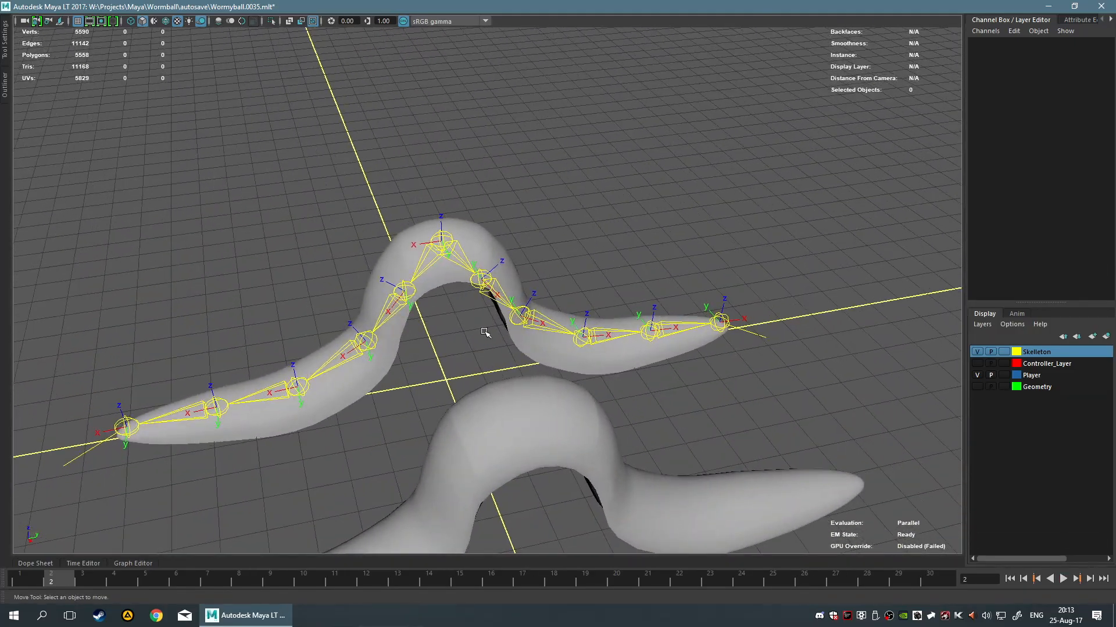
pyautogui.keyDown('alt'); pyautogui.moveTo(641, 218); pyautogui.dragTo(660, 246, button='right'); pyautogui.keyUp('alt')
pyautogui.keyDown('alt'); pyautogui.moveTo(660, 246); pyautogui.dragTo(642, 211); pyautogui.keyUp('alt')
pyautogui.keyDown('alt'); pyautogui.moveTo(642, 212); pyautogui.dragTo(597, 250, button='right'); pyautogui.keyUp('alt')
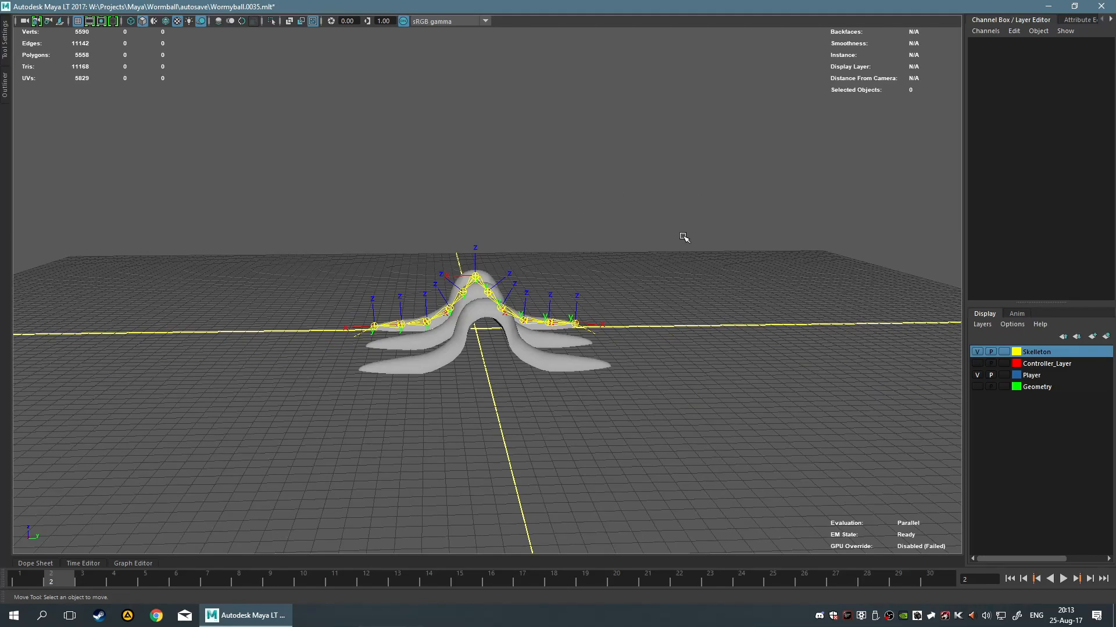
pyautogui.scroll(3, 683, 237)
pyautogui.keyDown('alt'); pyautogui.moveTo(638, 239); pyautogui.dragTo(621, 244); pyautogui.keyUp('alt')
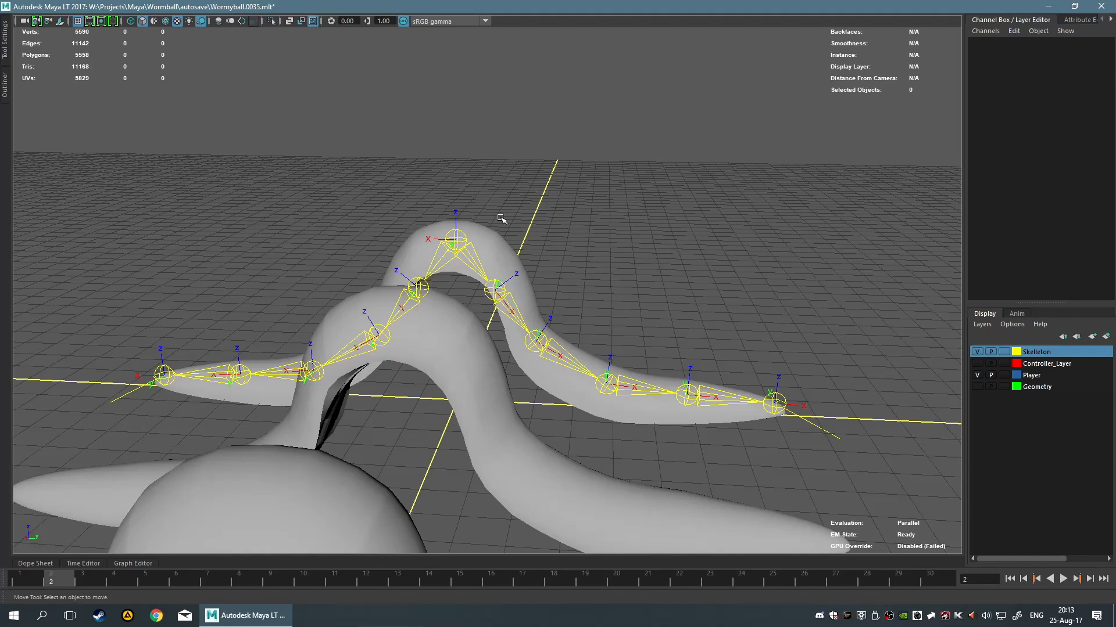
# Check the worms' deformation by switching between frames 1 and 2, playing the animation and scrubbing up to frame 10, ending at frame 1.
pyautogui.moveTo(74, 577); pyautogui.dragTo(12, 588)
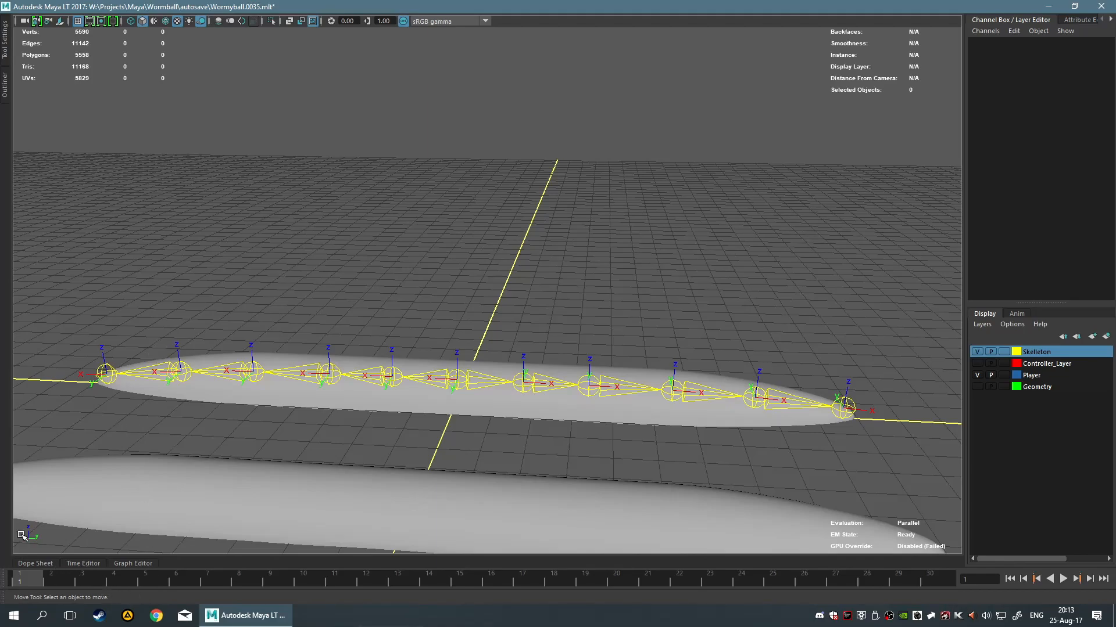
pyautogui.click(69, 579)
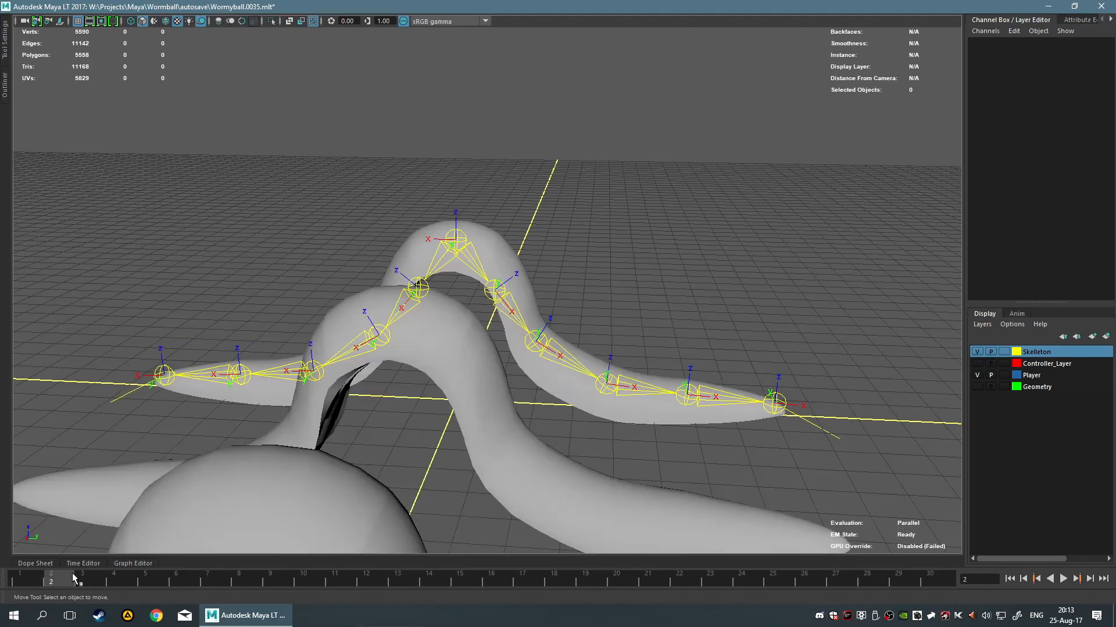
pyautogui.hotkey('alt', 'v')
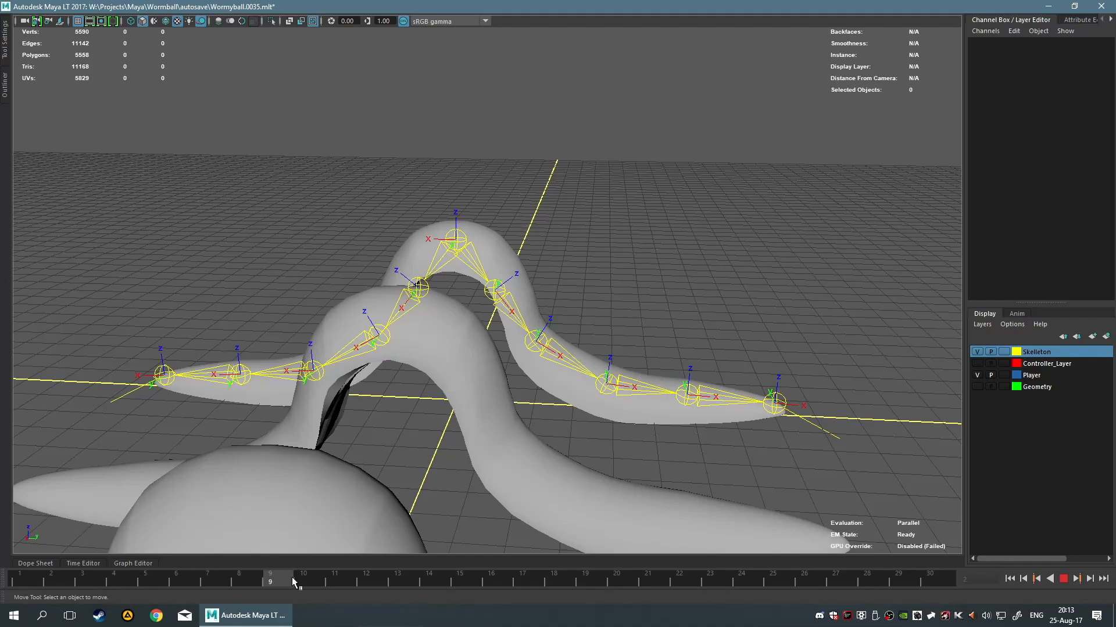
pyautogui.moveTo(291, 576); pyautogui.dragTo(90, 570)
pyautogui.click(323, 584)
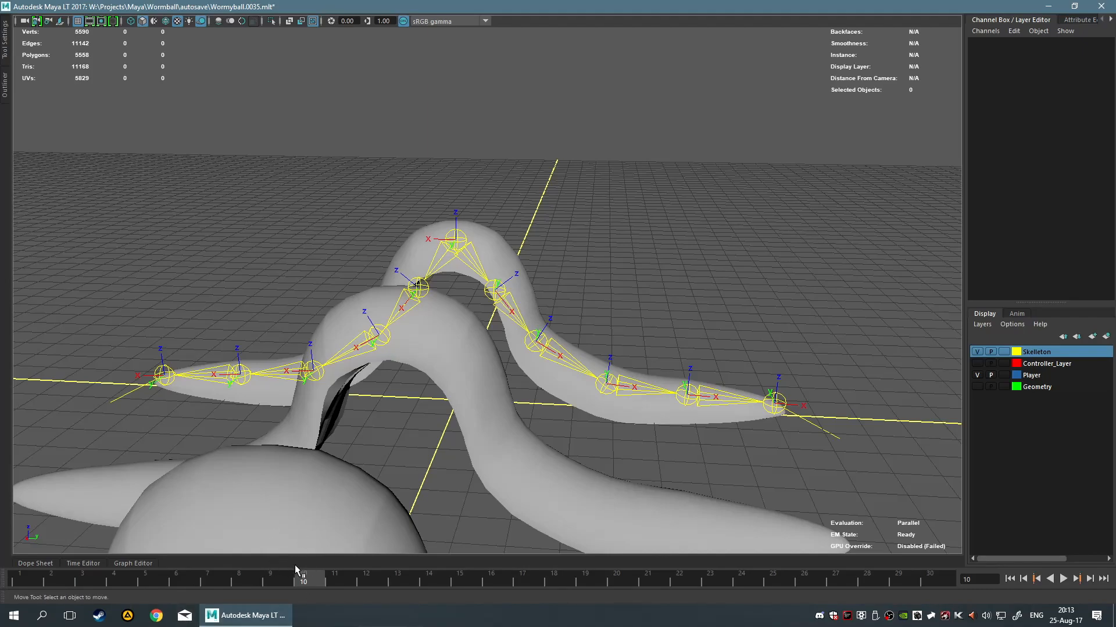
pyautogui.hotkey('alt', 'v')
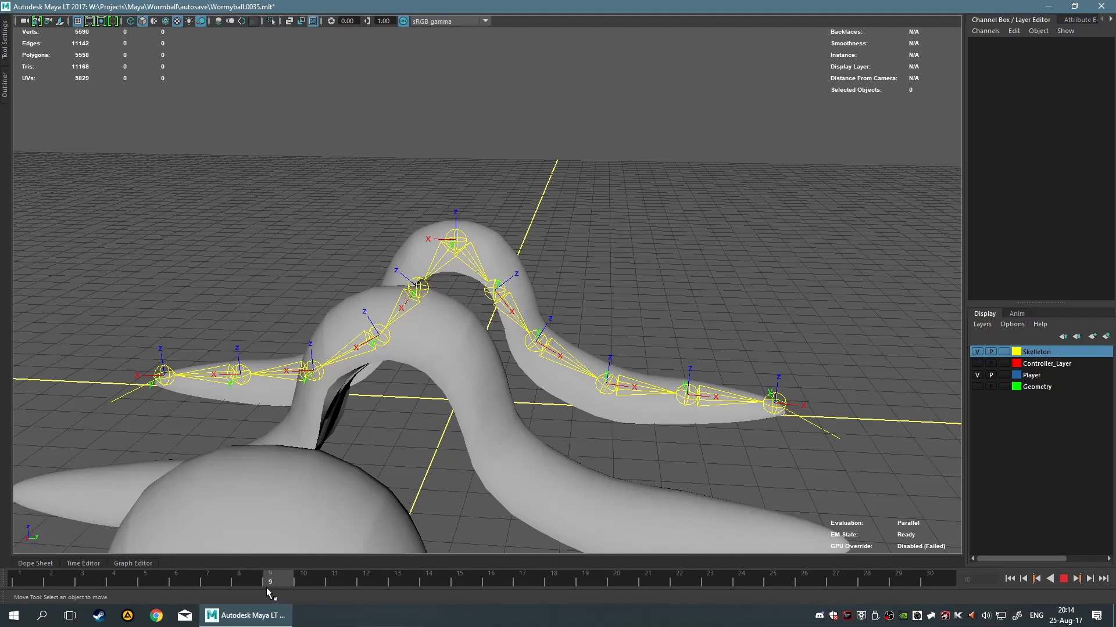
pyautogui.moveTo(90, 578); pyautogui.dragTo(23, 578)
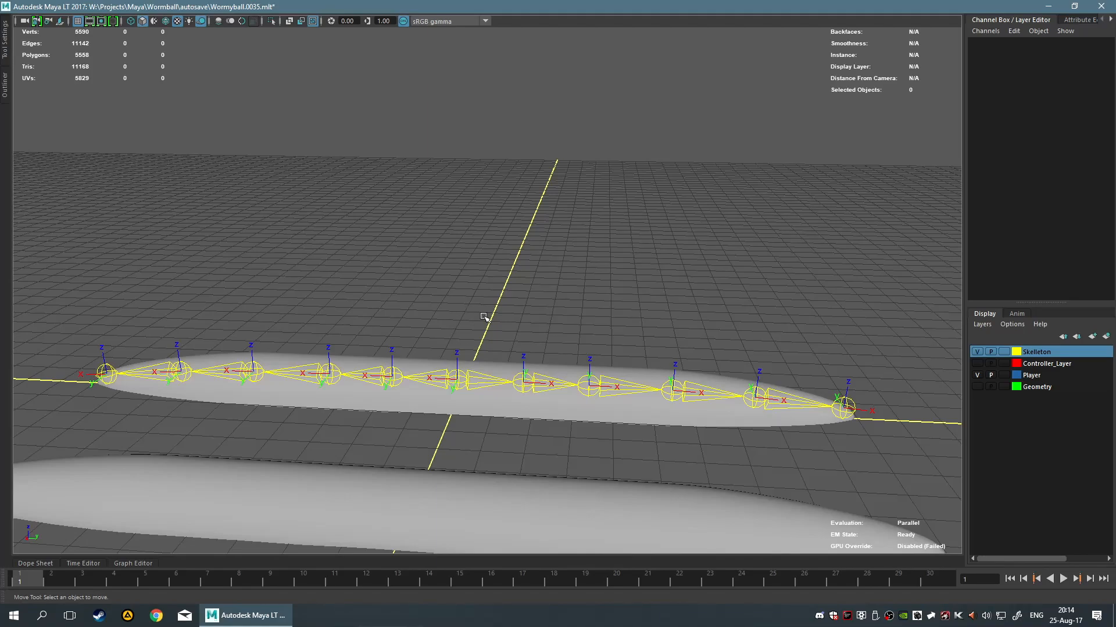
pyautogui.scroll(-2, 299, 395)
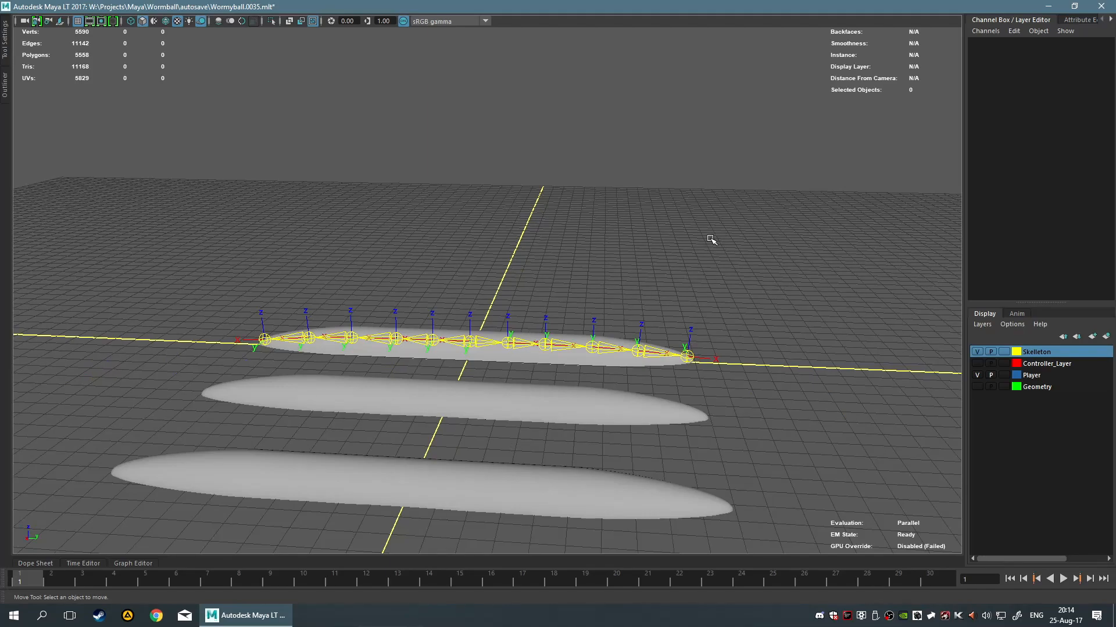
# Show the Geometry layer to examine the terrain around the worms, hide it again and inspect the worms on the grid.
pyautogui.click(981, 384)
pyautogui.scroll(-5, 699, 384)
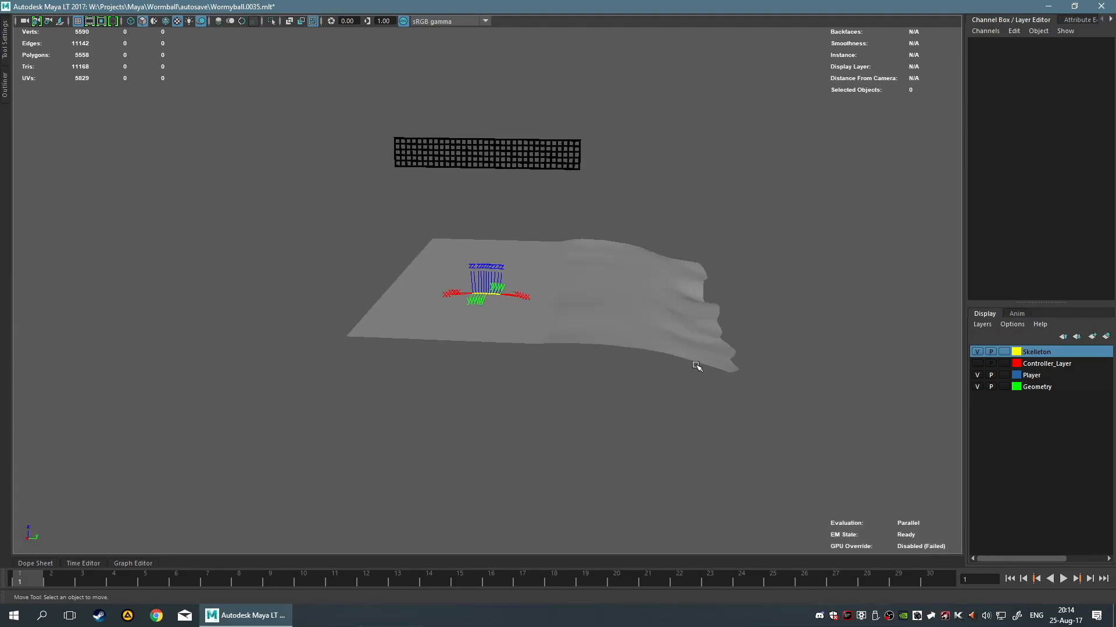
pyautogui.scroll(4, 594, 382)
pyautogui.scroll(2, 594, 382)
pyautogui.click(982, 388)
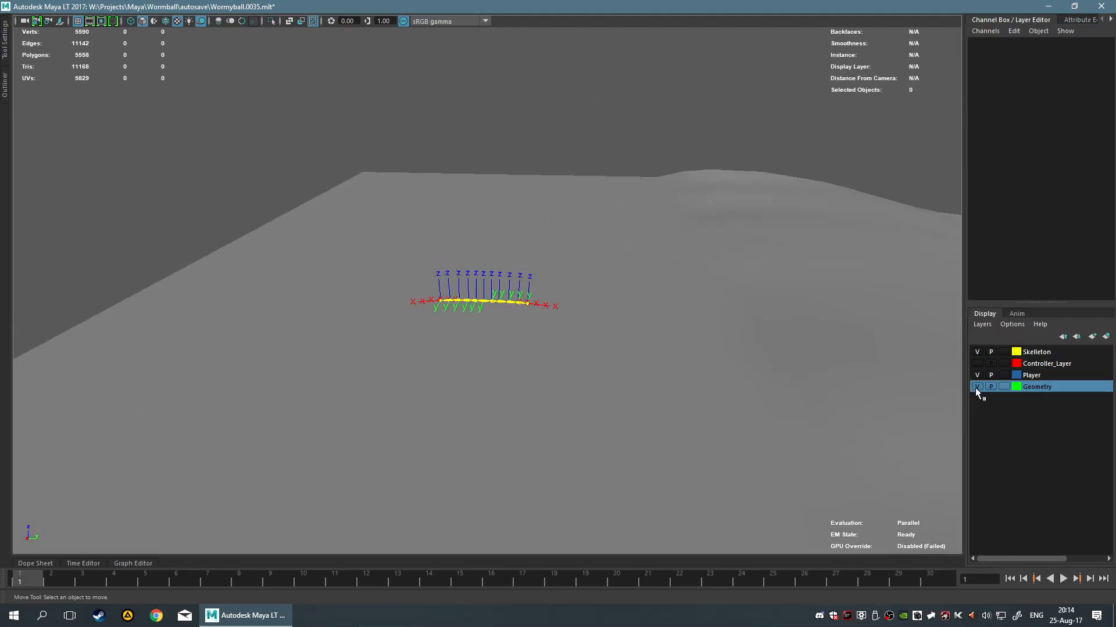
pyautogui.click(977, 387)
pyautogui.scroll(5, 581, 302)
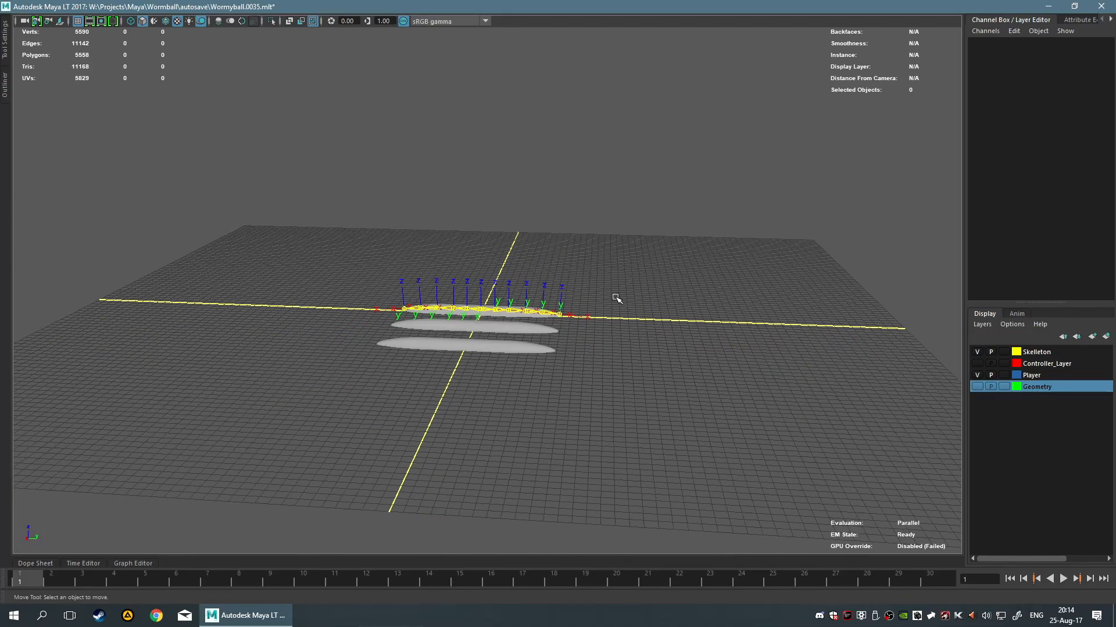
pyautogui.scroll(-5, 613, 303)
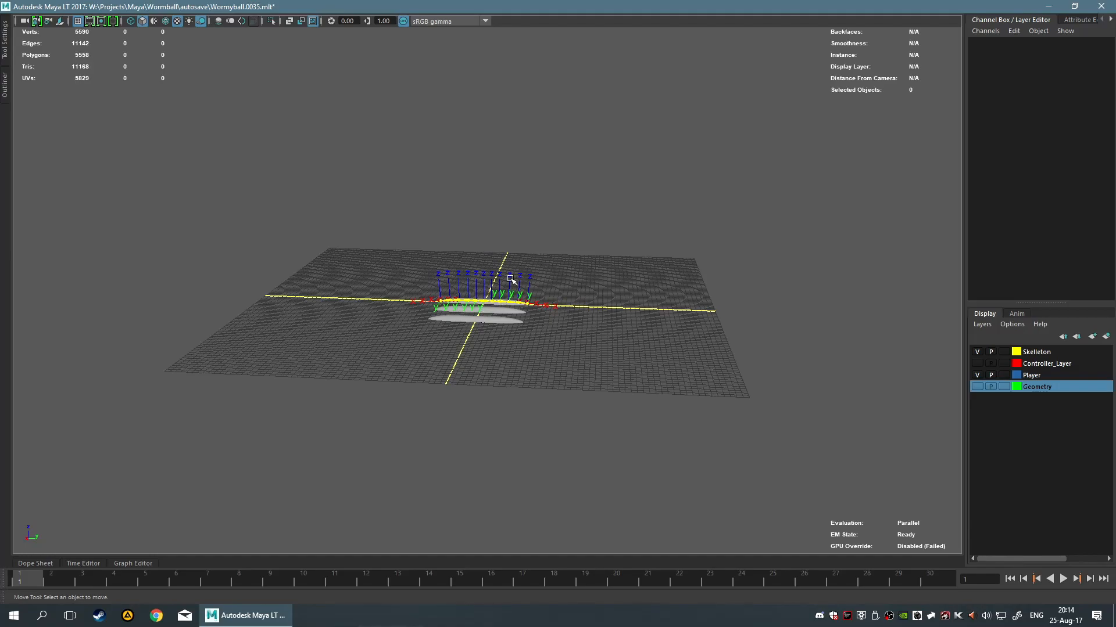
pyautogui.scroll(6, 552, 267)
pyautogui.scroll(3, 572, 267)
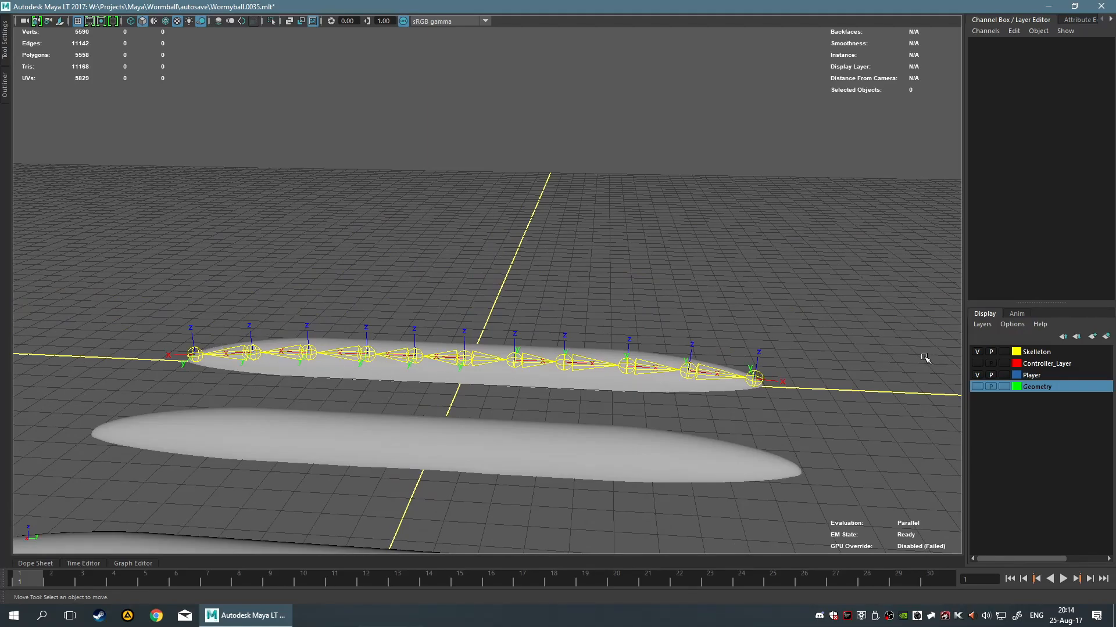
# Make the Controller_Layer visible and select the Start control curve, numbered 1, above the rear worm.
pyautogui.click(976, 363)
pyautogui.scroll(-3, 409, 290)
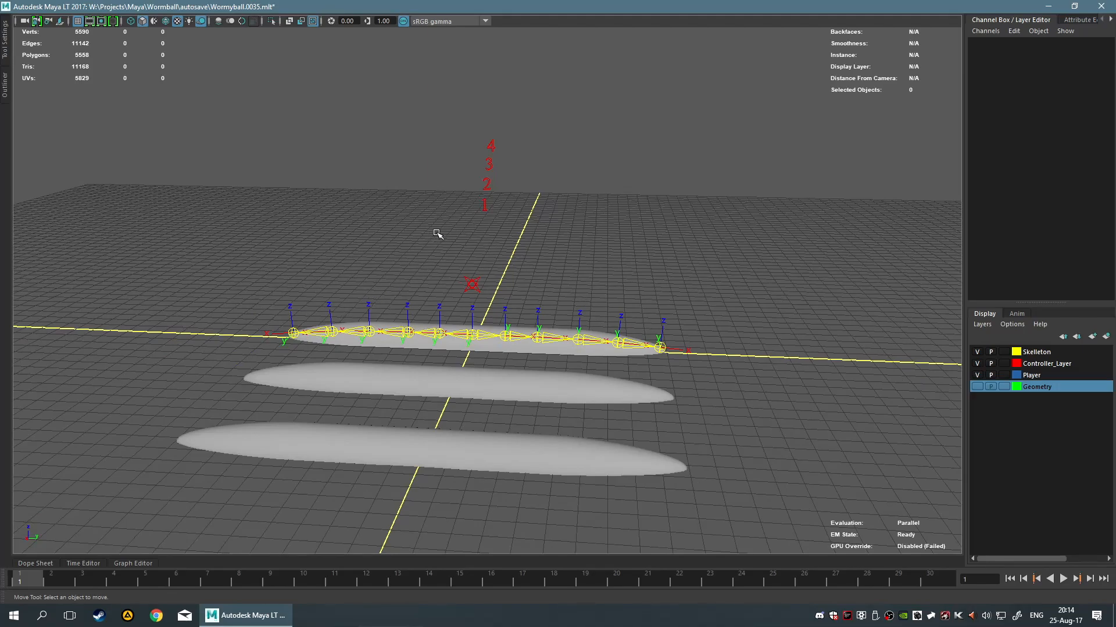
pyautogui.scroll(3, 525, 185)
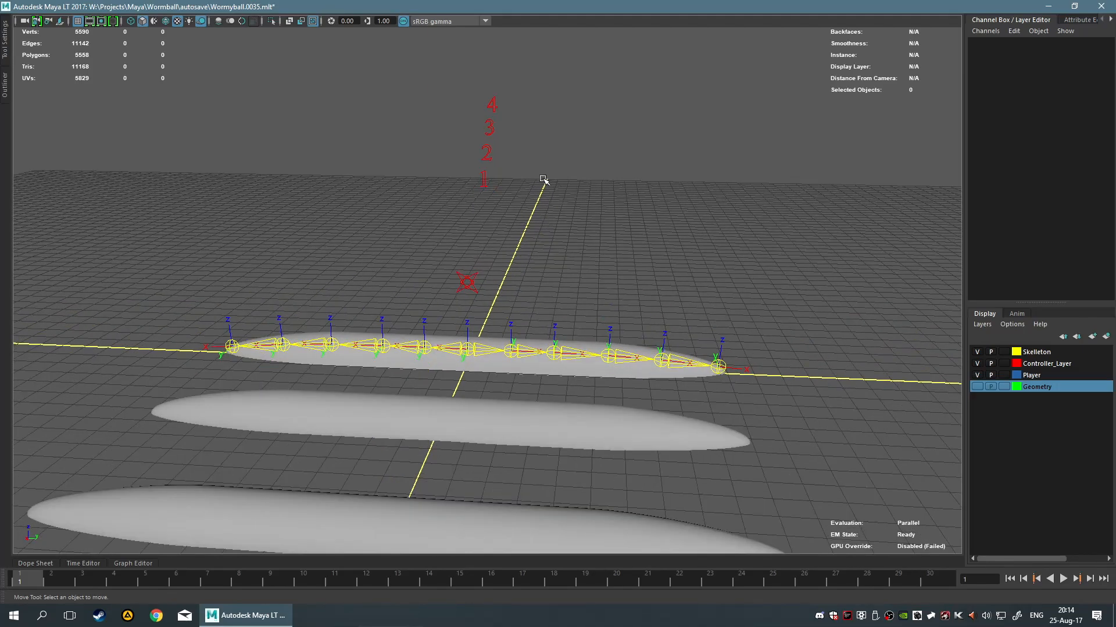
pyautogui.keyDown('alt'); pyautogui.moveTo(542, 178); pyautogui.dragTo(521, 271, button='middle'); pyautogui.keyUp('alt')
pyautogui.moveTo(435, 248); pyautogui.dragTo(541, 308)
# Try scaling the Start control along Y and undo it.
pyautogui.press('r')
pyautogui.moveTo(532, 256); pyautogui.dragTo(557, 256)
pyautogui.hotkey('ctrl', 'z')
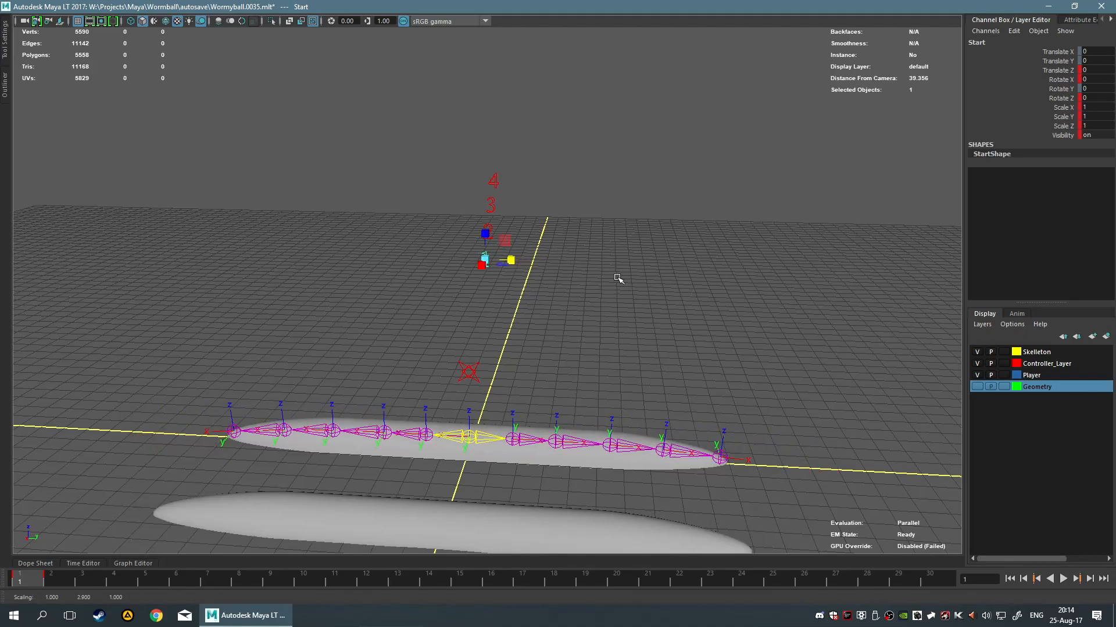
# Scale the Start control along Y only, to about 2.416, to stretch the worm's middle joints apart.
pyautogui.scroll(2, 688, 286)
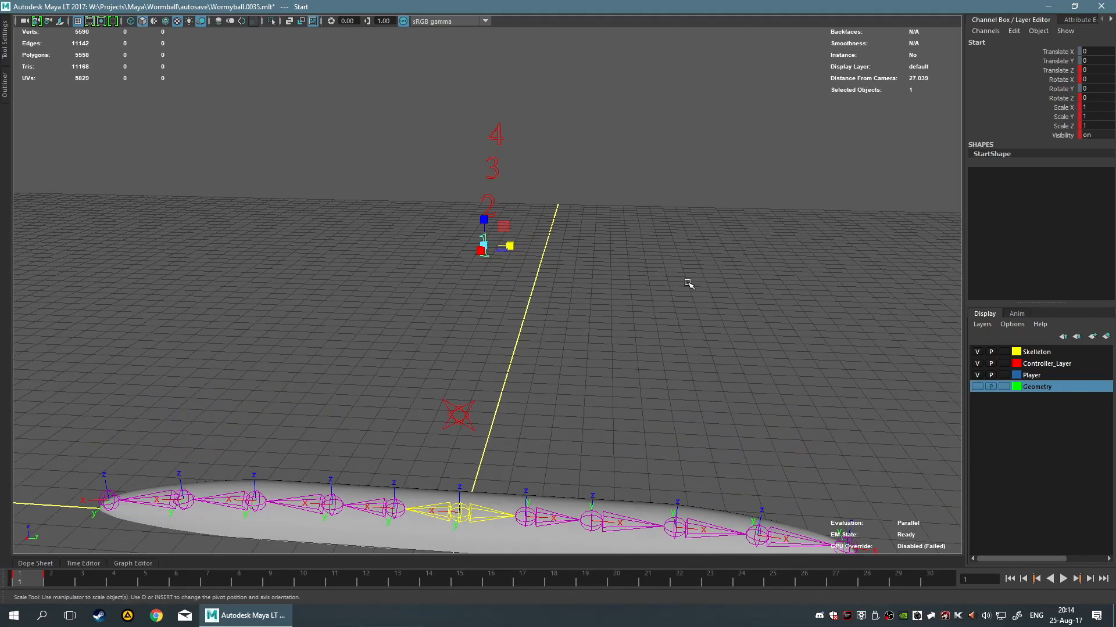
pyautogui.click(1052, 116)
pyautogui.moveTo(667, 207); pyautogui.dragTo(729, 209, button='middle')
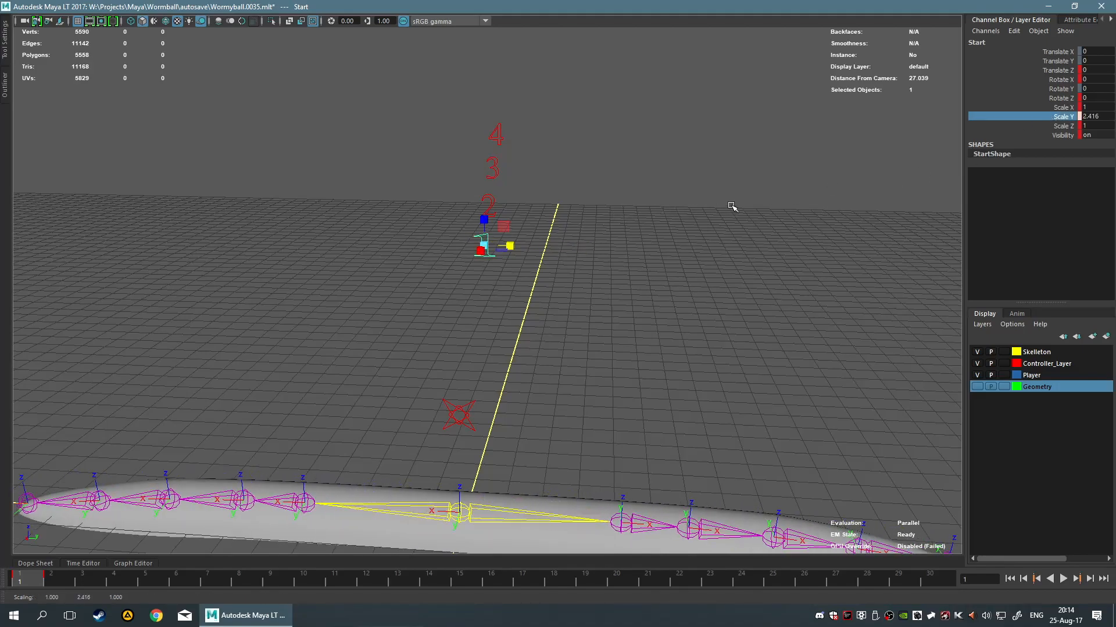
# Undo the Start control's Y scaling, return to the Select tool and deselect the control.
pyautogui.hotkey('ctrl', 'z')
pyautogui.press('q')
pyautogui.click(713, 203)
# Examine the rear worm's joint chain and the controllers above it from several angles, both close up and alongside the other worms.
pyautogui.keyDown('alt'); pyautogui.moveTo(681, 248); pyautogui.dragTo(692, 218); pyautogui.keyUp('alt')
pyautogui.keyDown('alt'); pyautogui.moveTo(693, 218); pyautogui.dragTo(686, 162, button='middle'); pyautogui.keyUp('alt')
pyautogui.click(510, 449)
pyautogui.click(528, 493)
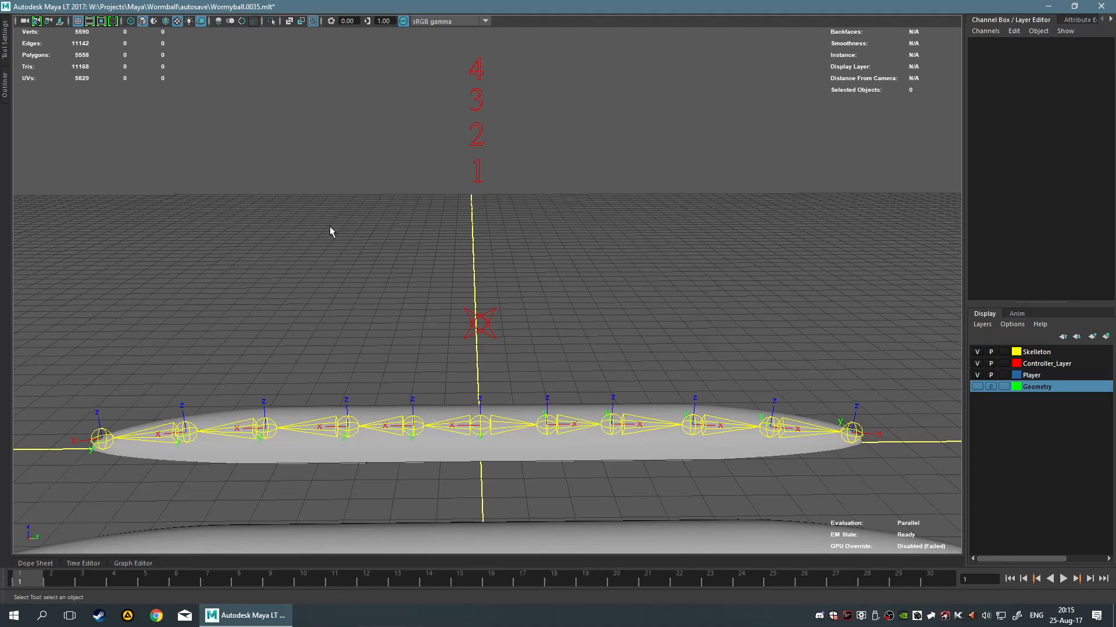
pyautogui.keyDown('alt'); pyautogui.moveTo(343, 278); pyautogui.dragTo(412, 286); pyautogui.keyUp('alt')
pyautogui.keyDown('alt'); pyautogui.moveTo(378, 196); pyautogui.dragTo(357, 273); pyautogui.keyUp('alt')
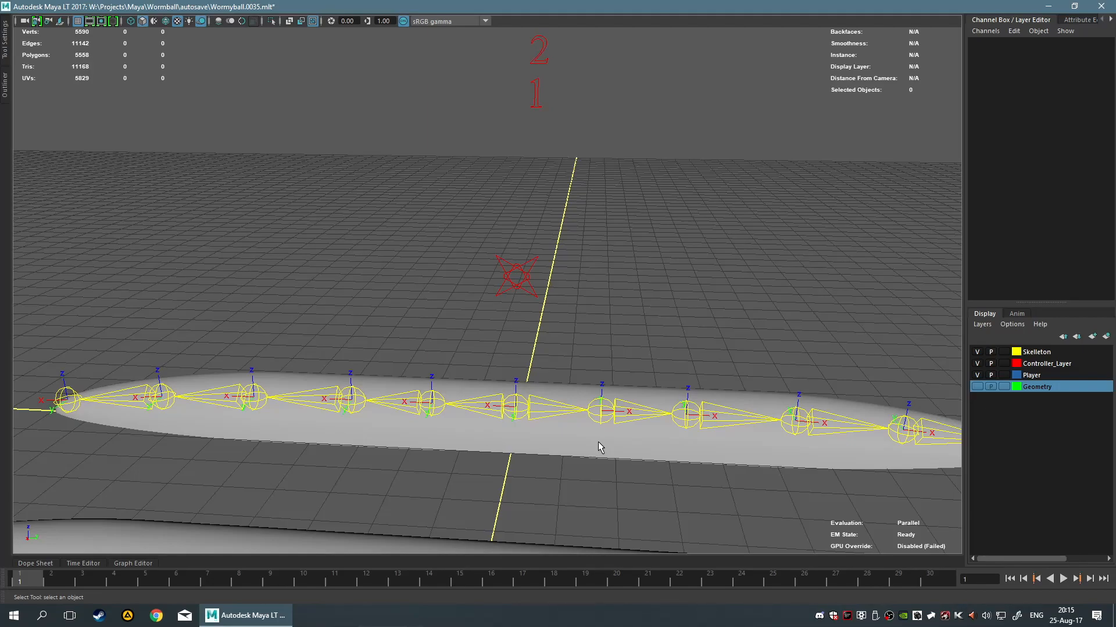
pyautogui.scroll(-3, 581, 440)
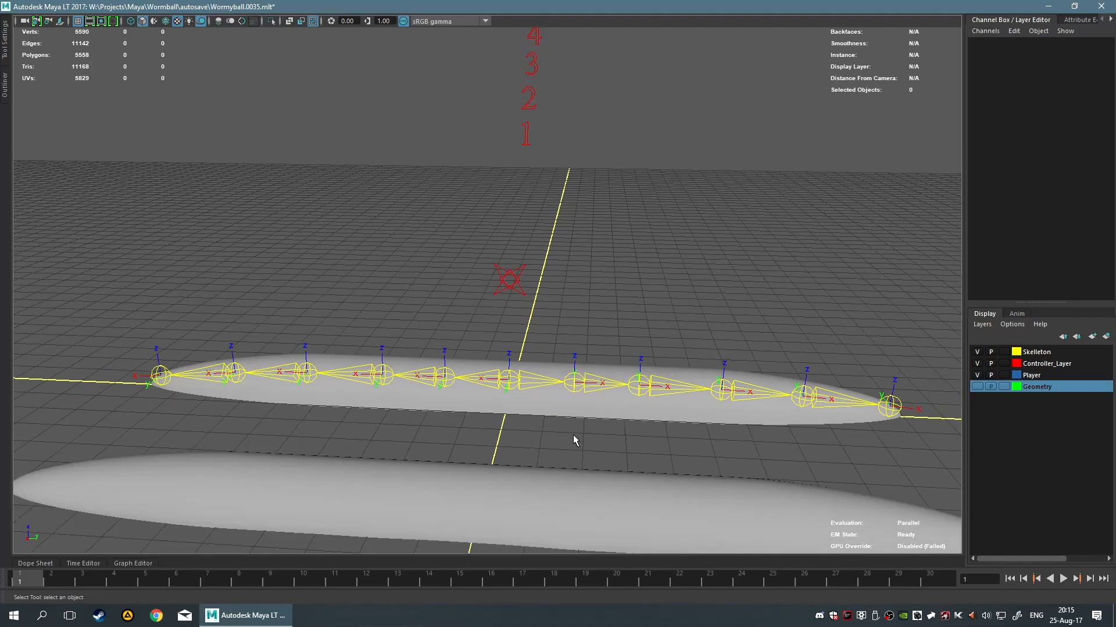
pyautogui.keyDown('alt'); pyautogui.moveTo(573, 434); pyautogui.dragTo(578, 448); pyautogui.keyUp('alt')
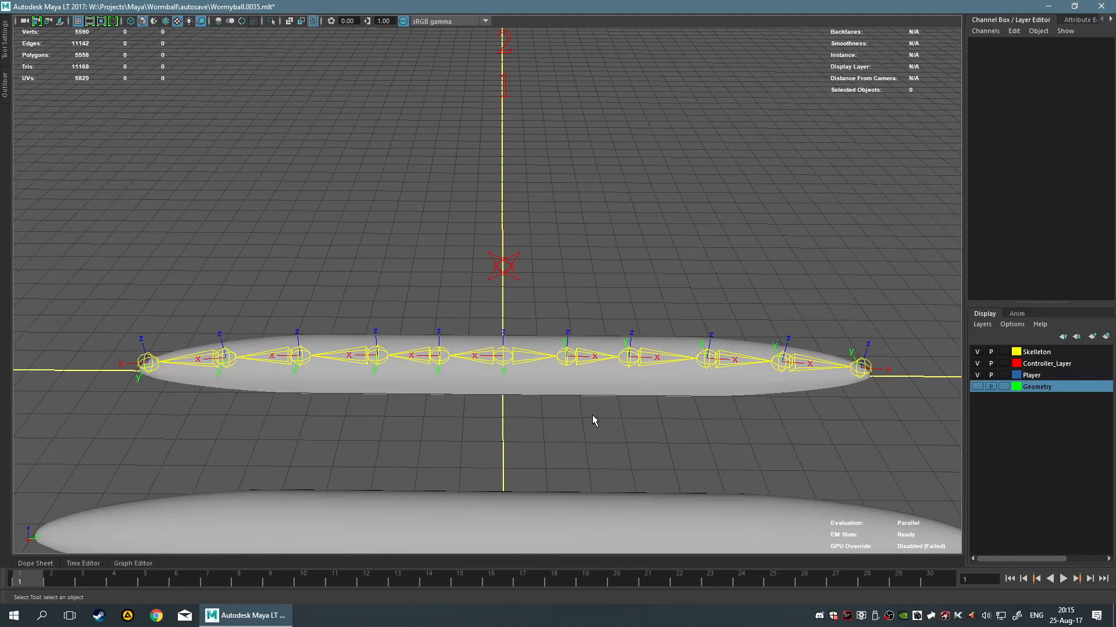
pyautogui.scroll(-4, 344, 117)
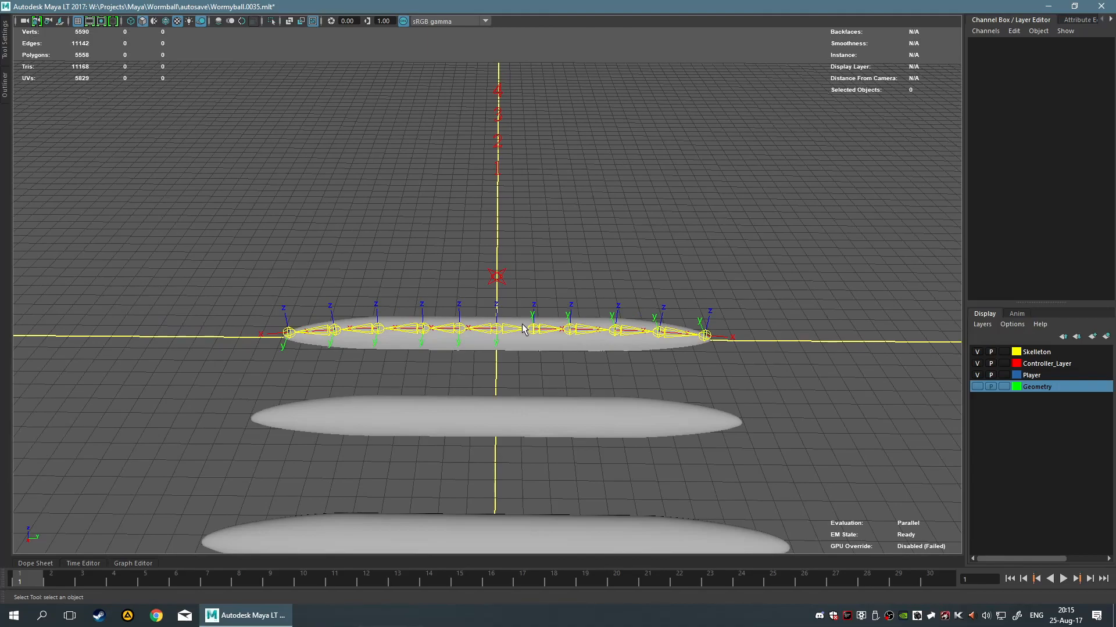
pyautogui.scroll(7, 584, 270)
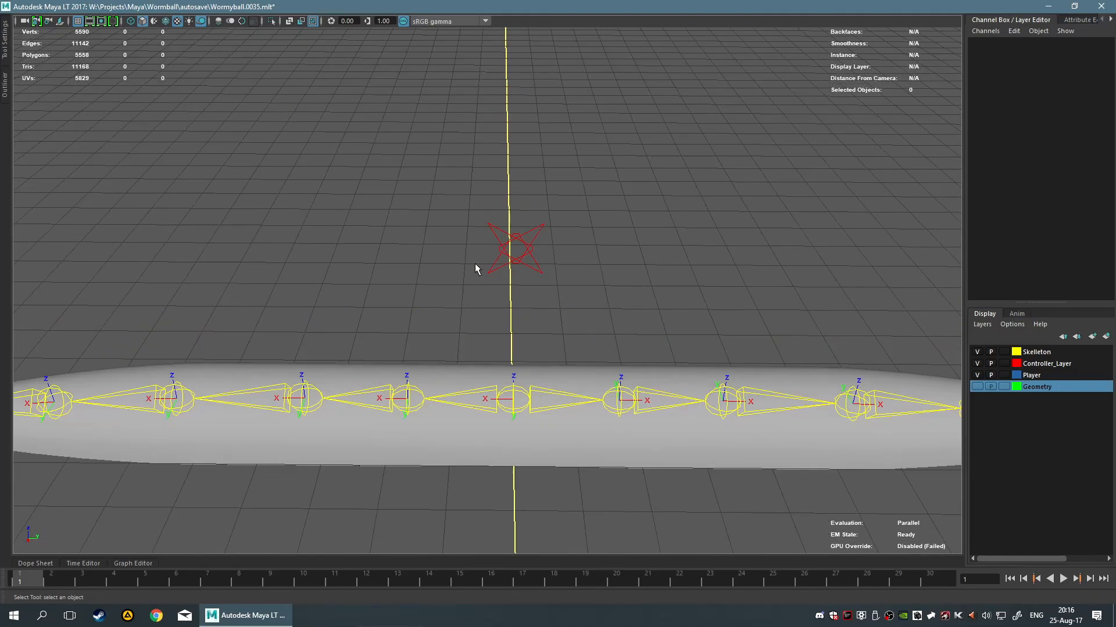